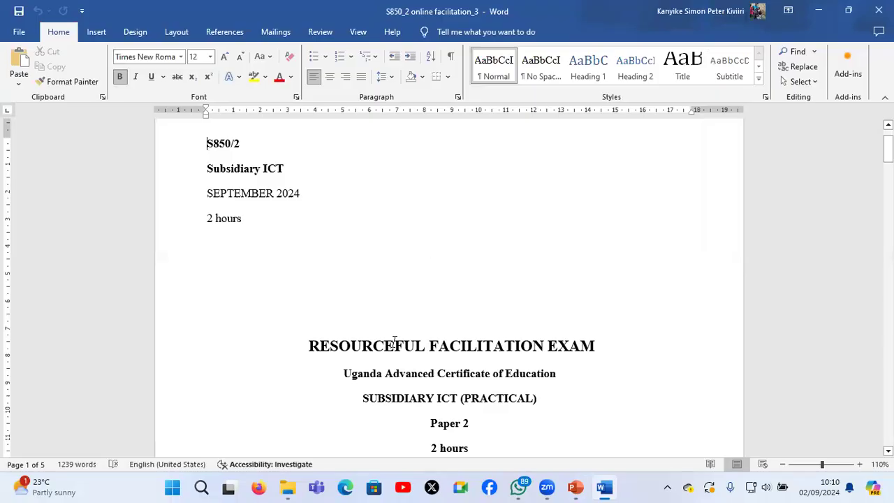
Read the exam paper's cover page and candidate instructions through to the start of question 1
scroll(394, 343, down, 1)
scroll(395, 343, down, 5)
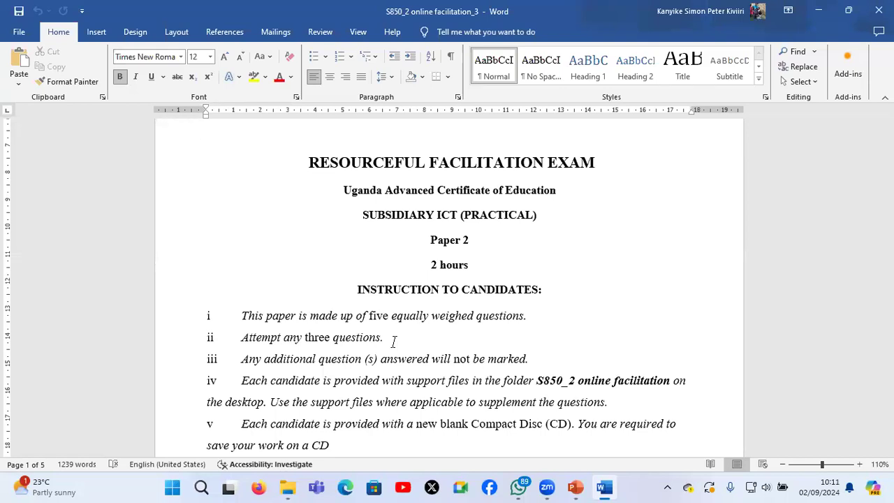
scroll(393, 341, down, 2)
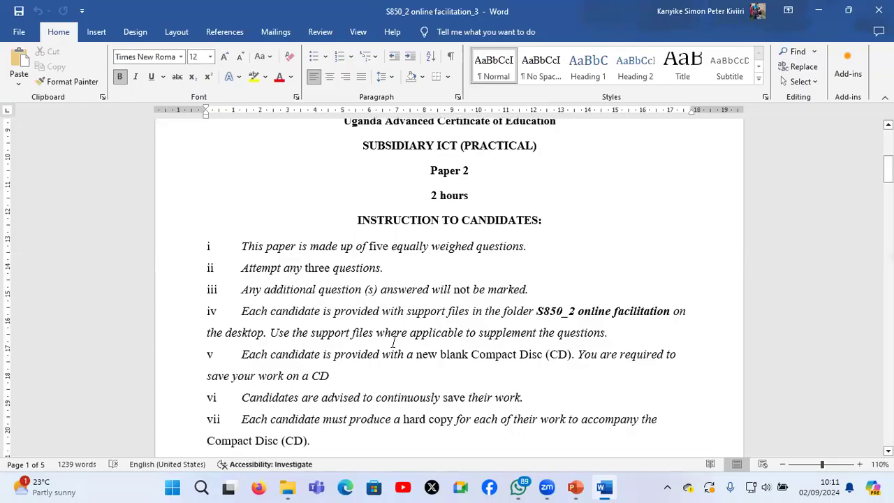
scroll(394, 342, down, 1)
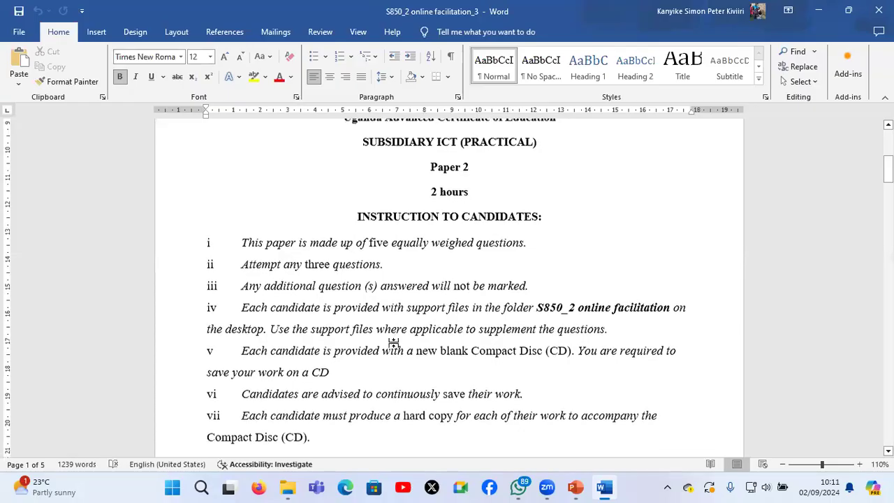
scroll(393, 342, down, 7)
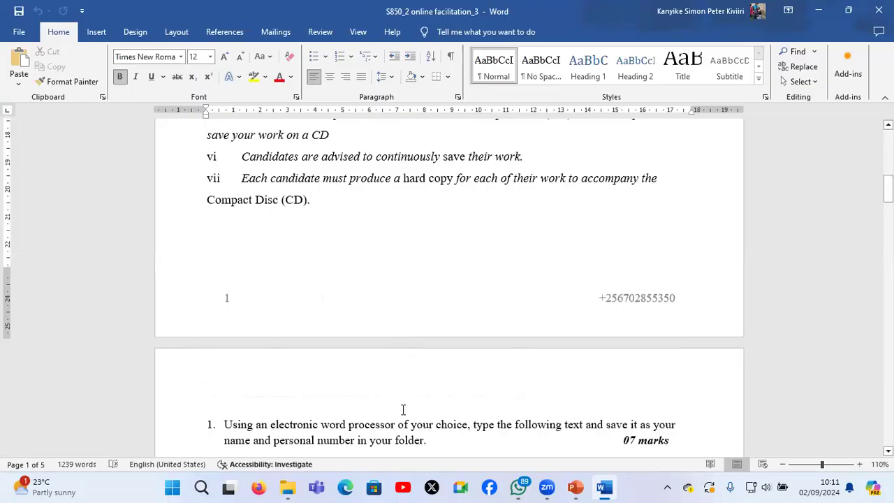
scroll(403, 410, down, 1)
scroll(403, 410, down, 3)
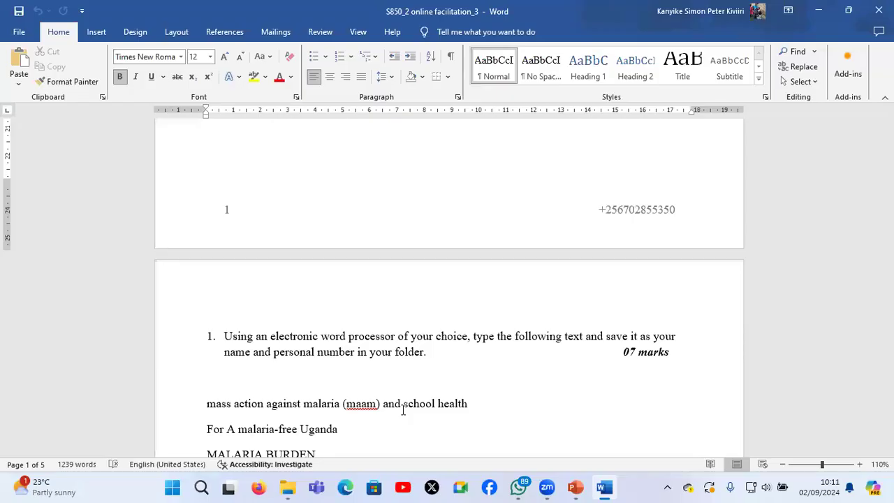
scroll(403, 411, down, 2)
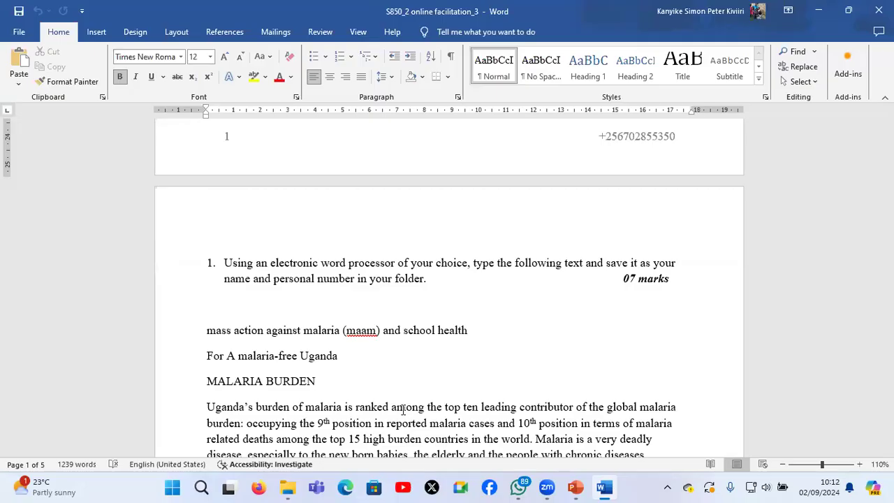
scroll(403, 409, down, 2)
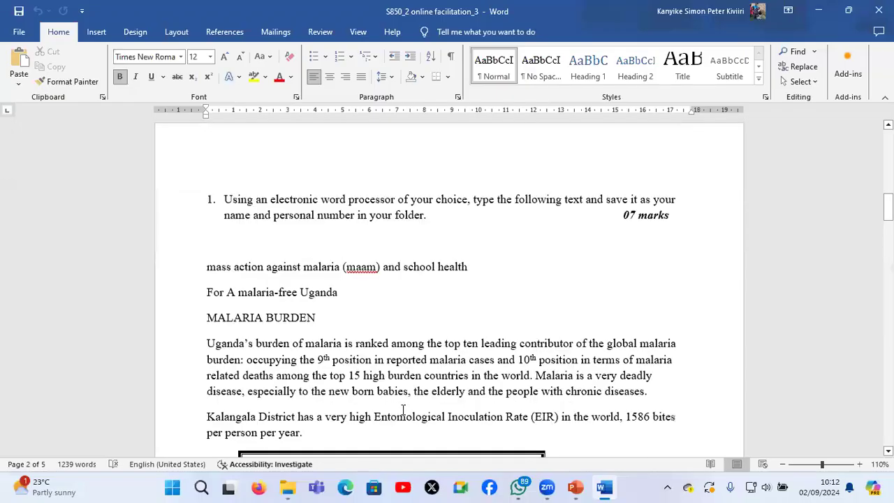
Examine question 1's mark allocation, malaria source text, clinic patients table and tasks a to j
drag(621, 218, 653, 221)
click(652, 220)
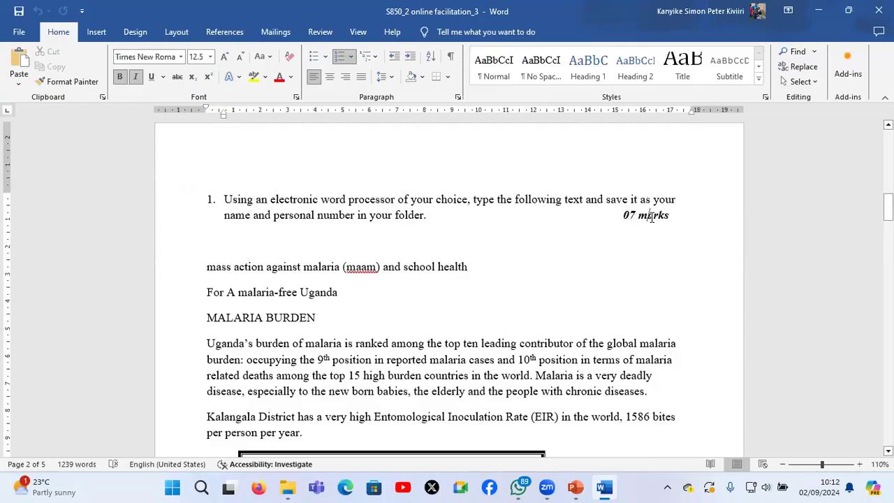
scroll(652, 218, down, 2)
scroll(651, 218, down, 3)
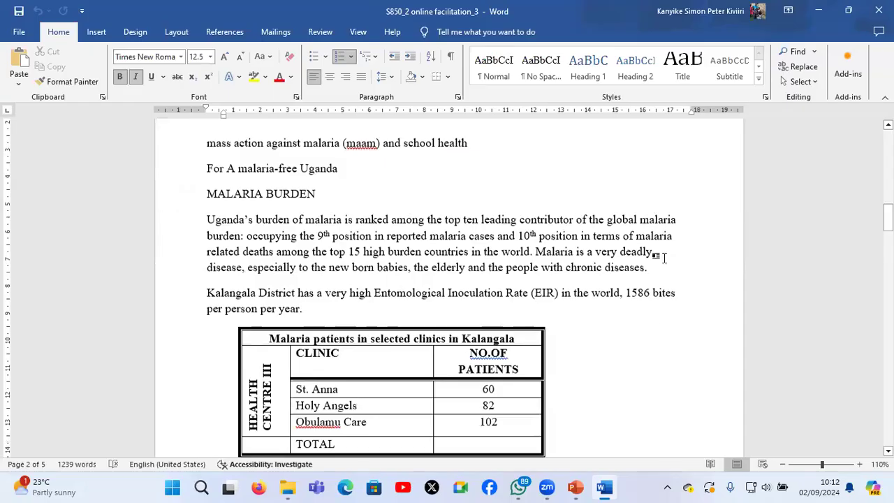
scroll(641, 361, down, 6)
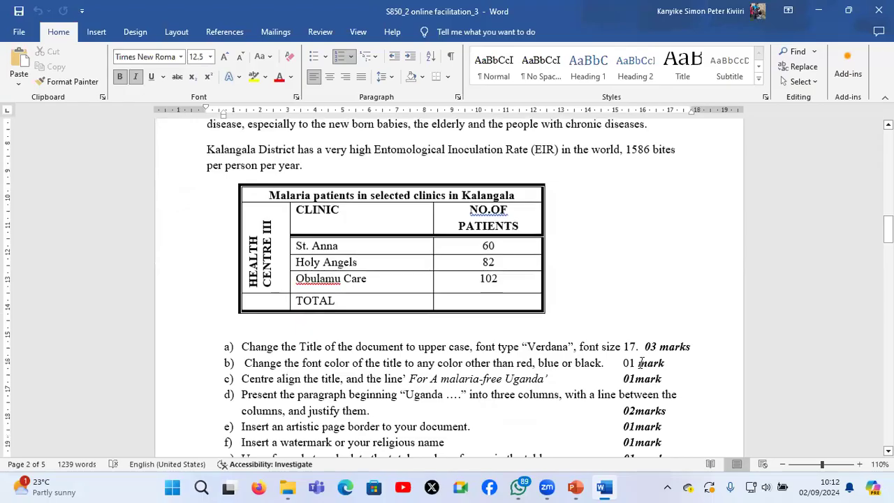
scroll(640, 362, down, 2)
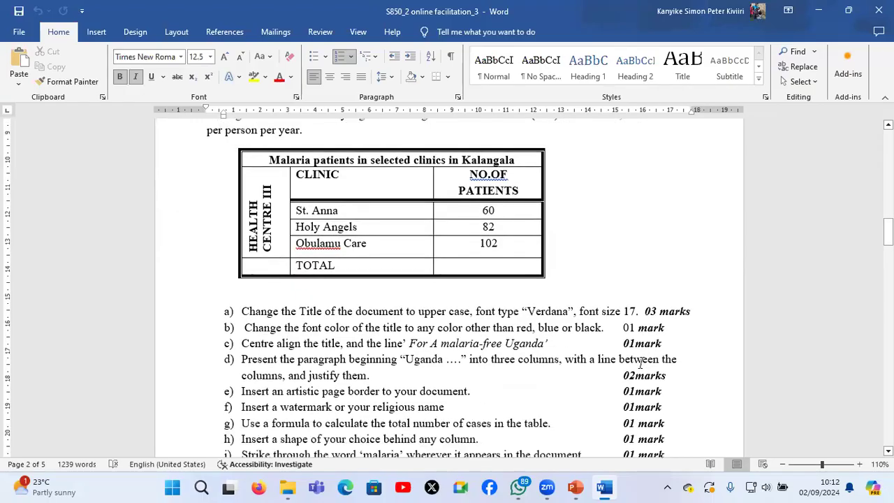
scroll(640, 363, down, 1)
scroll(640, 363, down, 2)
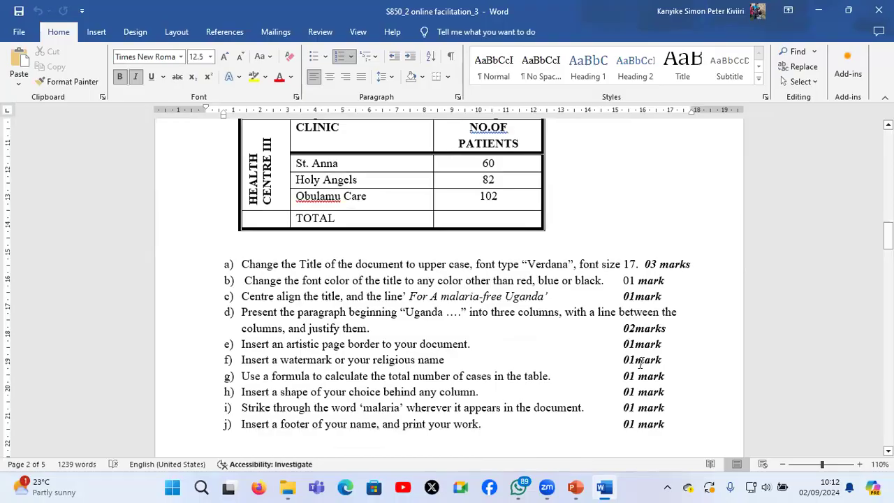
scroll(640, 363, down, 1)
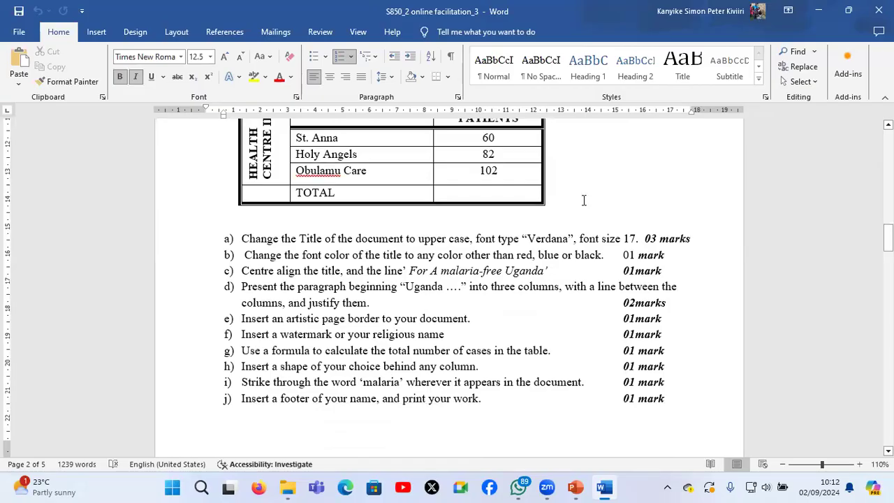
scroll(610, 334, down, 1)
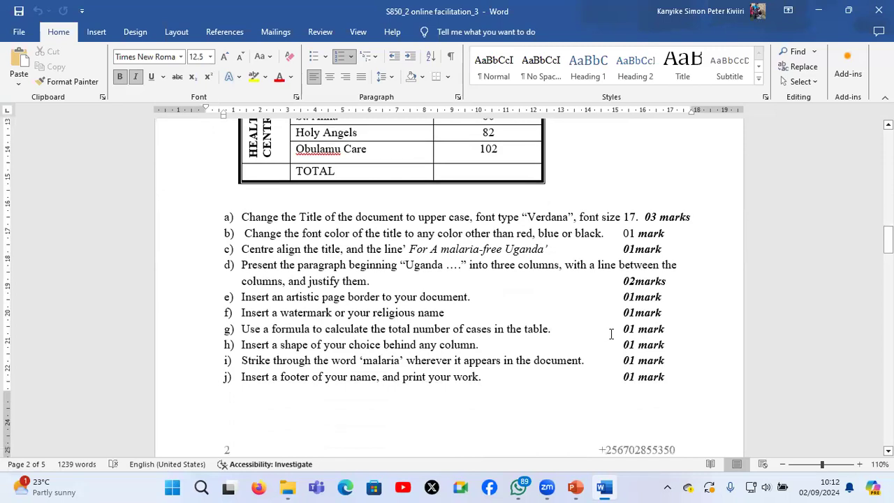
Look through the remaining exam questions on the spreadsheet, presentation, database and receipt design
scroll(610, 334, down, 4)
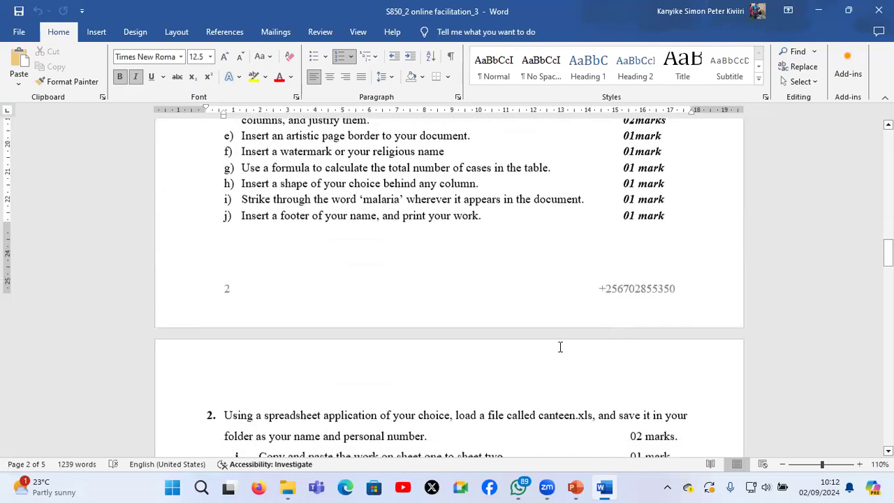
scroll(560, 347, down, 3)
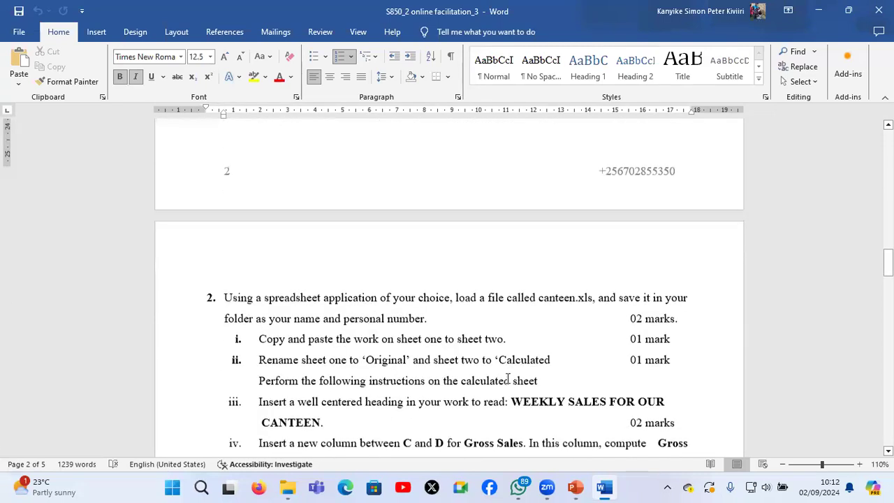
scroll(508, 378, down, 15)
scroll(508, 378, down, 3)
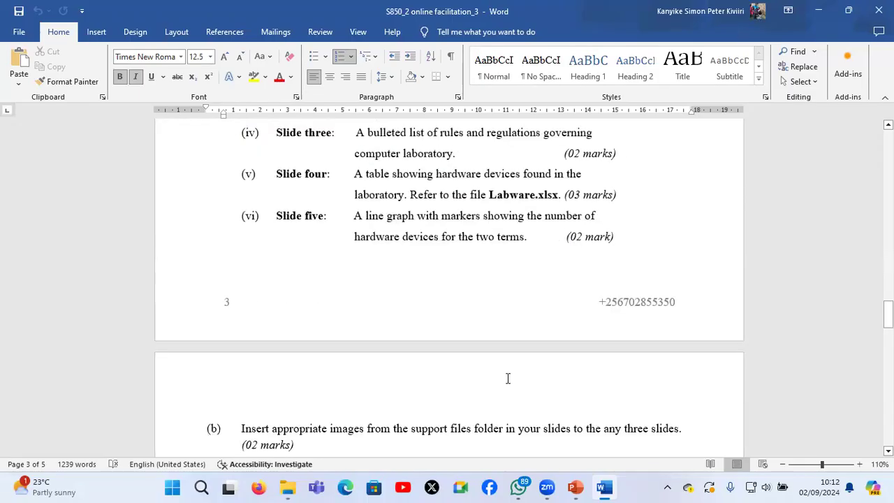
scroll(508, 378, down, 8)
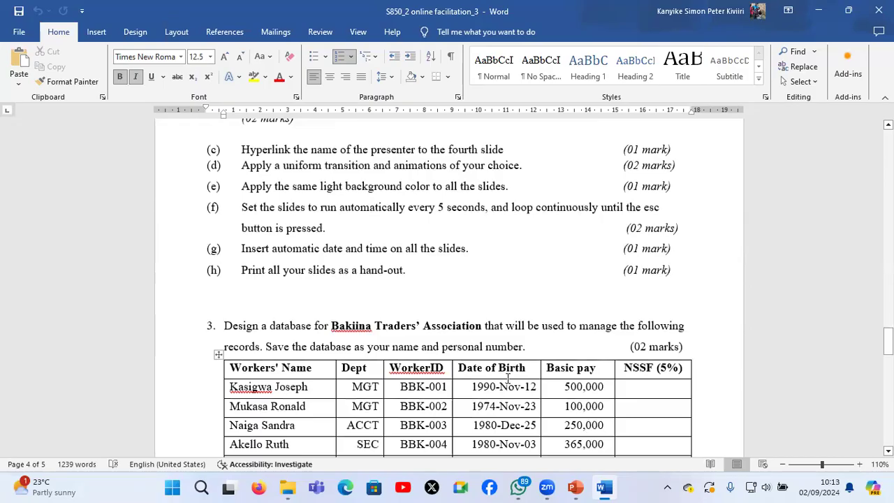
scroll(507, 378, down, 3)
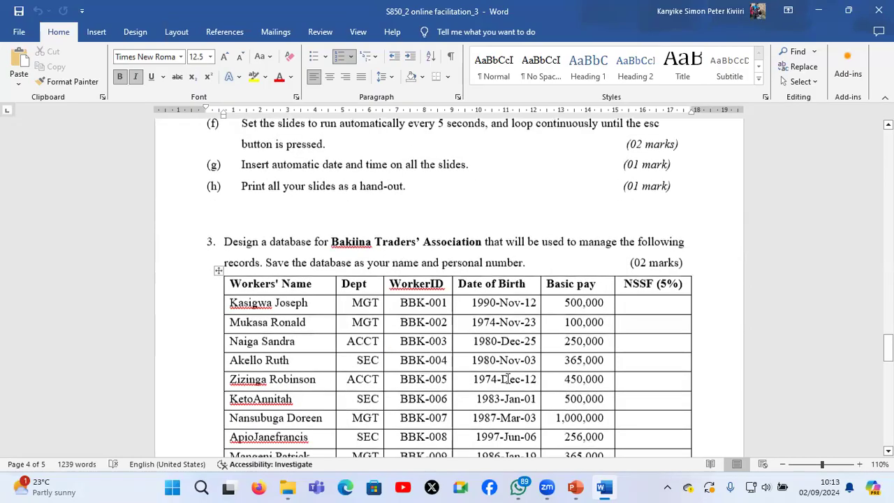
scroll(507, 378, down, 20)
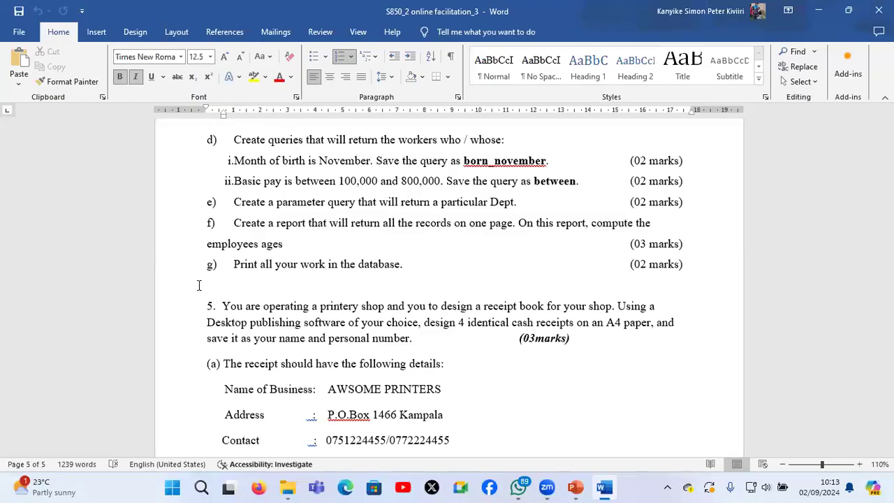
Return to the beginning of the exam paper and review the duration, candidate instructions and question 1's typing and saving requirements
key(ctrl+Home)
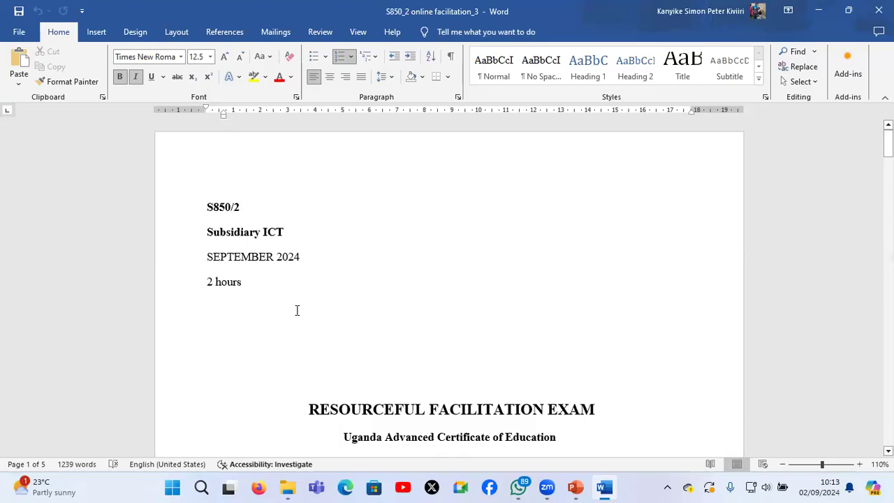
drag(207, 283, 296, 310)
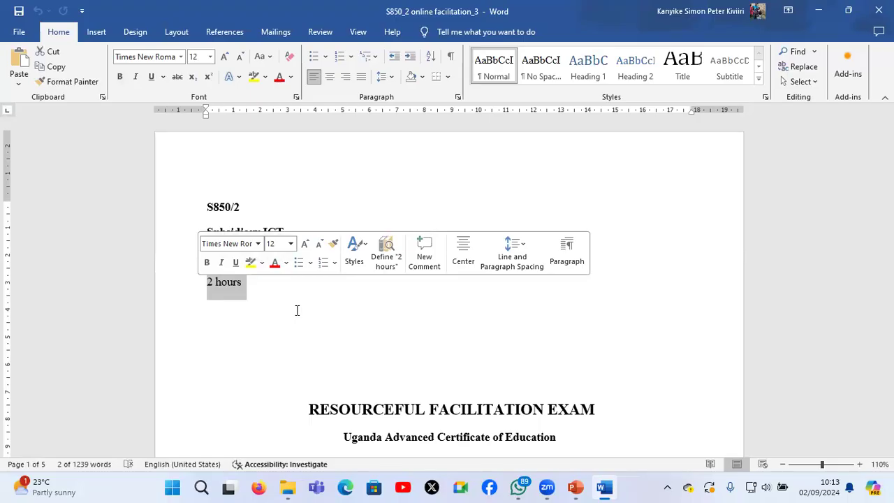
scroll(297, 310, down, 3)
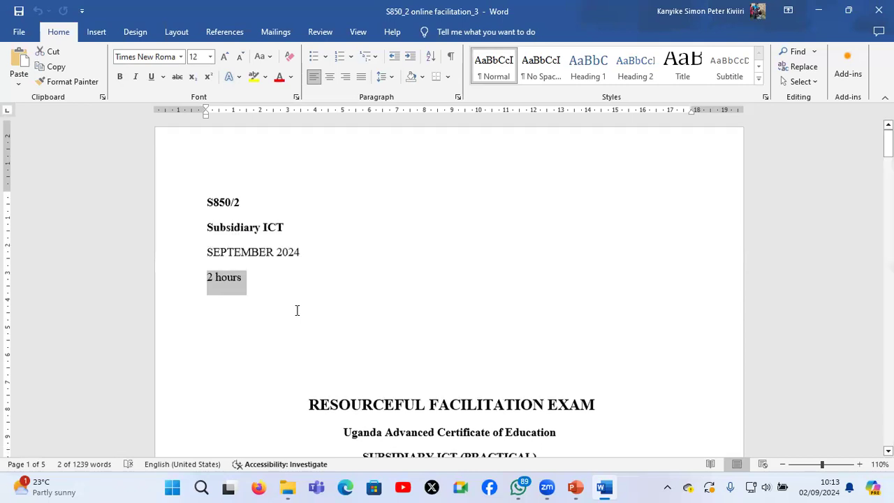
scroll(297, 310, down, 2)
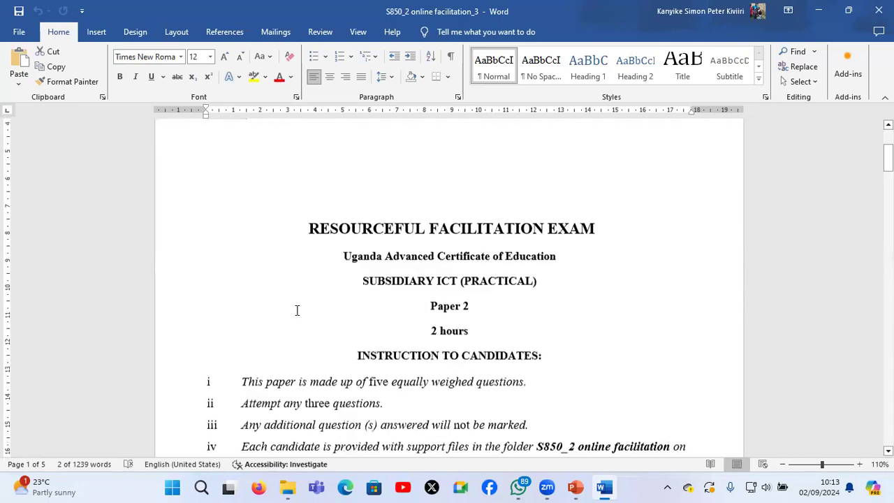
scroll(297, 310, down, 2)
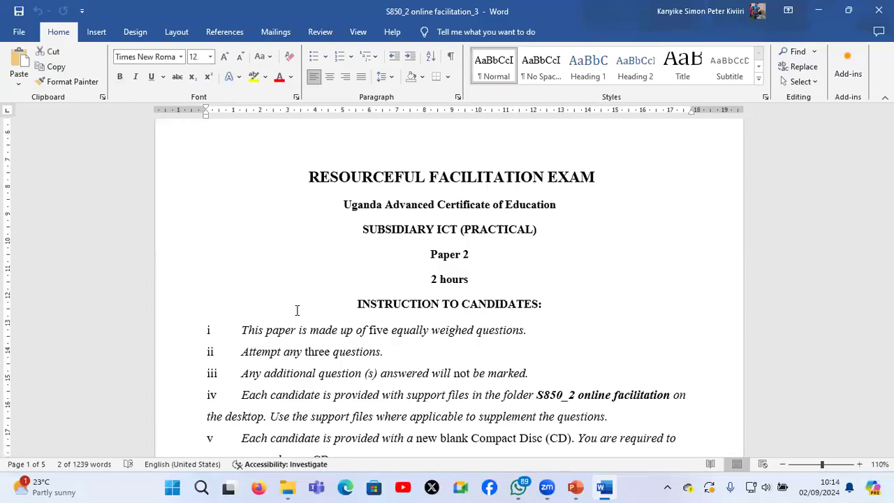
scroll(296, 310, down, 1)
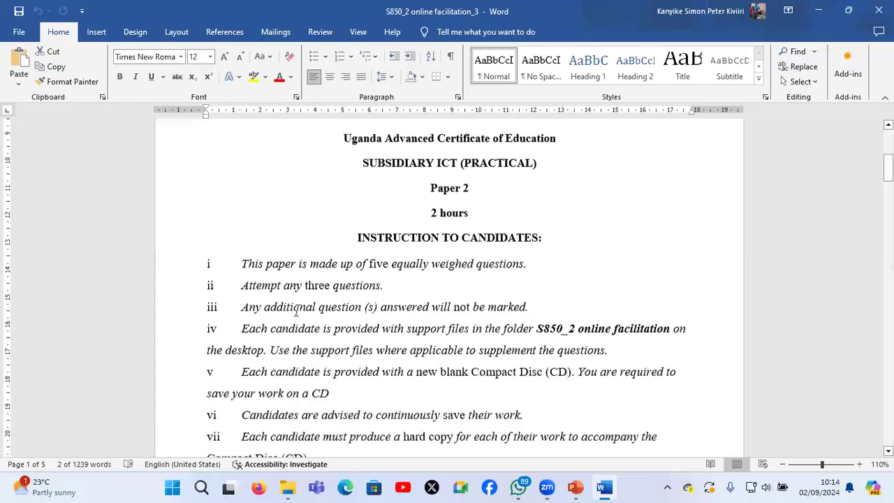
scroll(296, 310, down, 1)
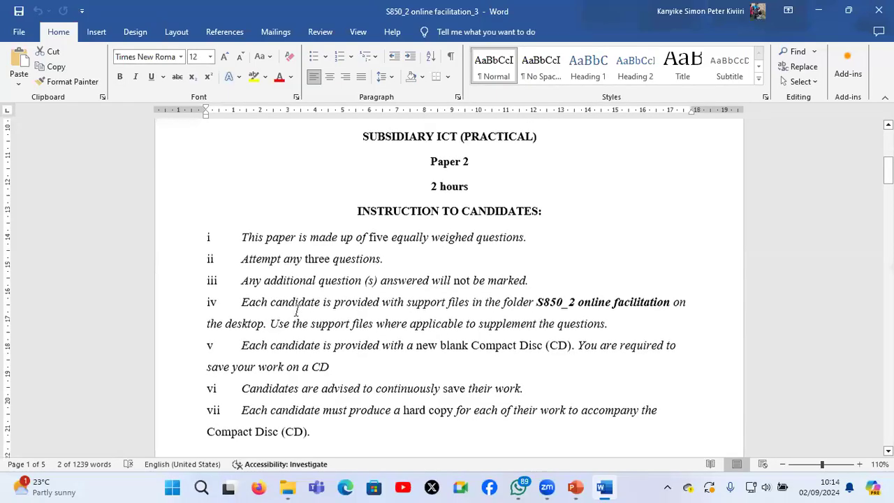
scroll(296, 310, down, 2)
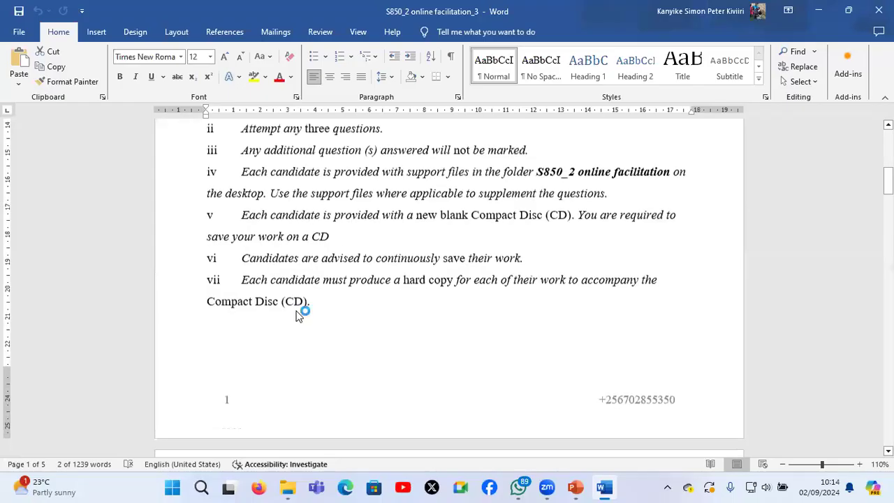
scroll(297, 313, down, 1)
scroll(297, 310, down, 1)
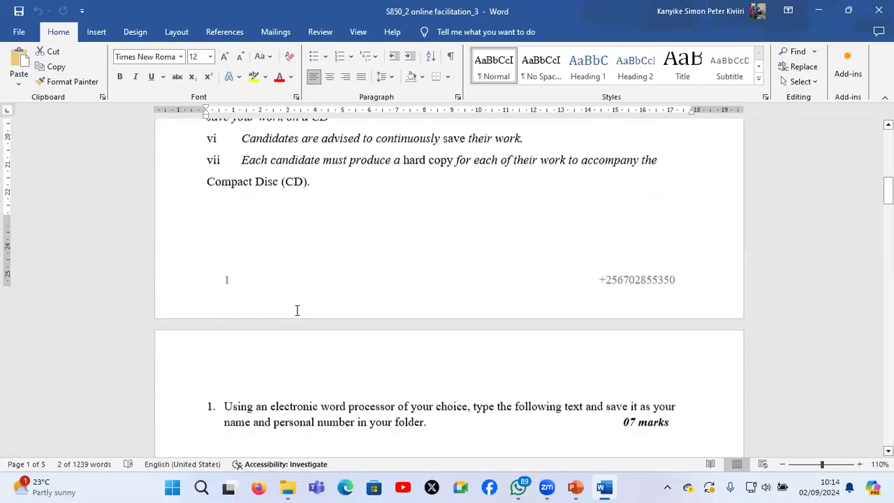
scroll(297, 310, down, 1)
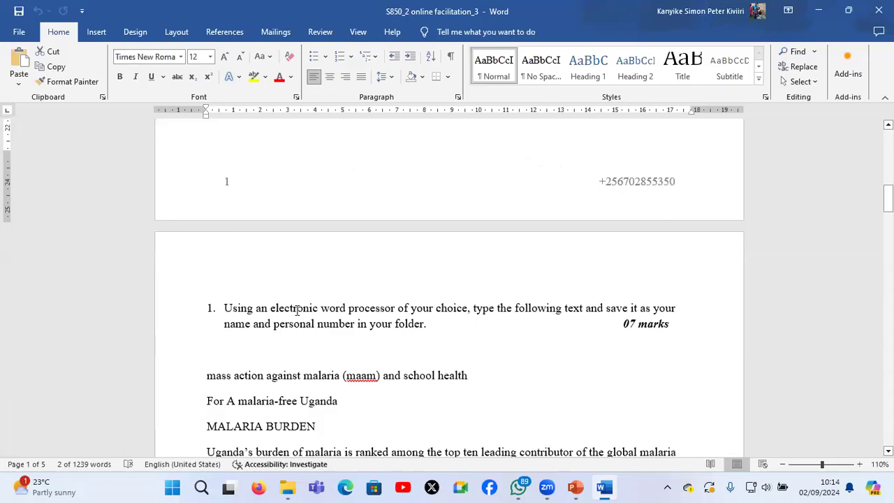
scroll(297, 310, down, 3)
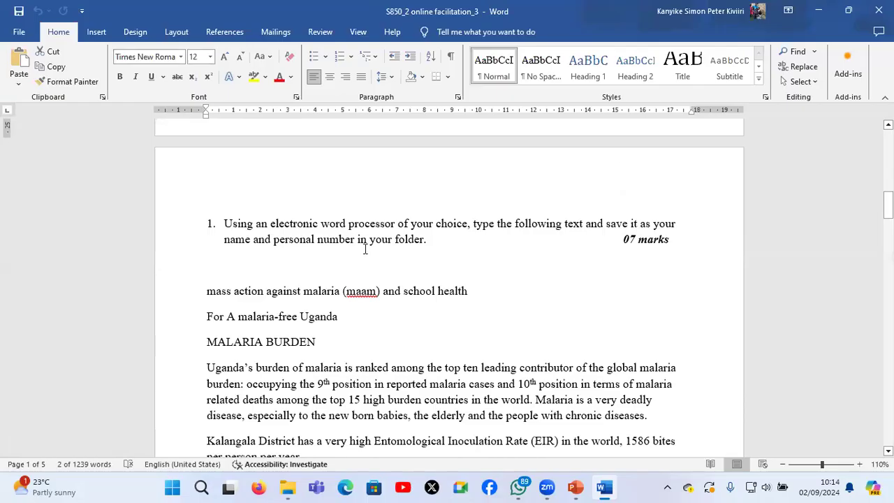
scroll(365, 249, down, 1)
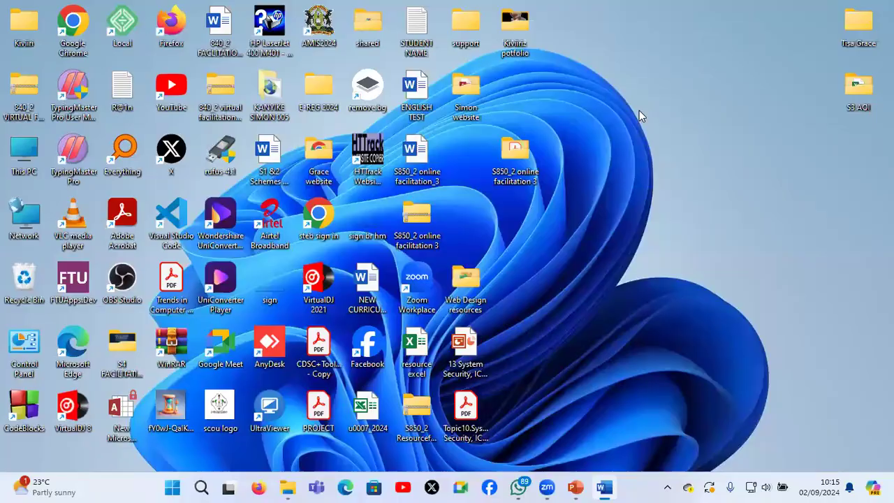
Create a desktop folder named with the candidate's full name and personal number, and open it
right_click(639, 110)
mouse_move(658, 215)
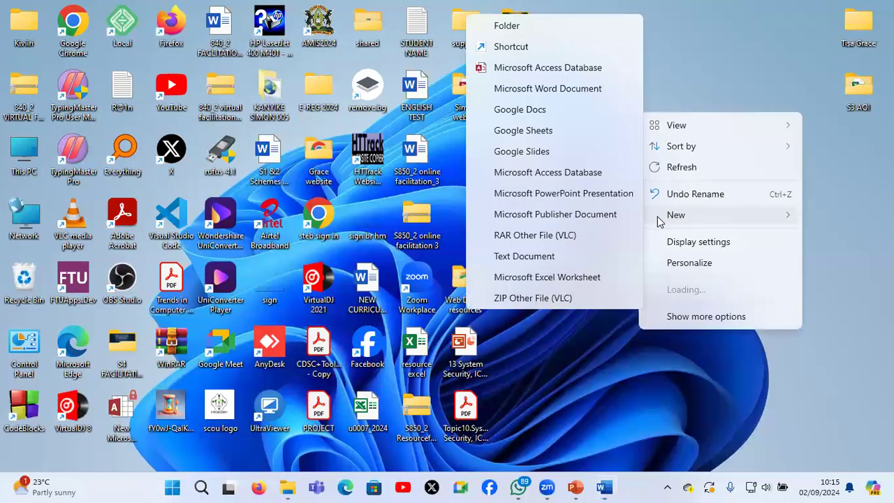
click(544, 16)
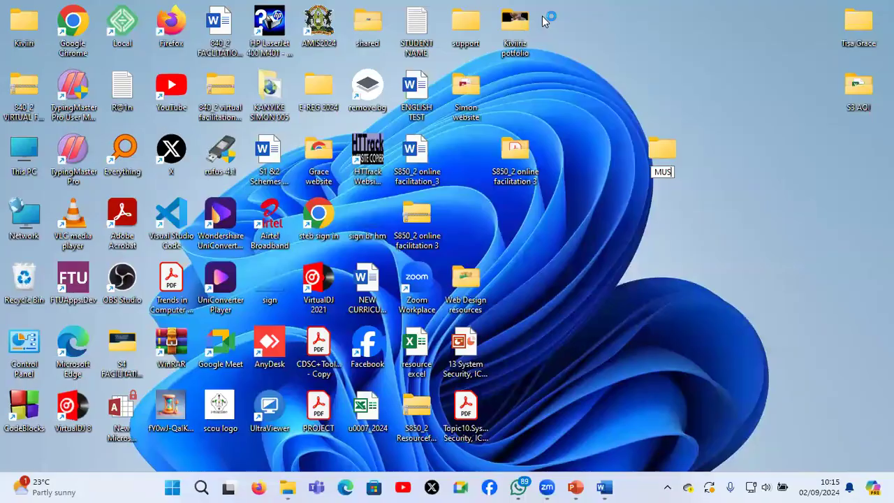
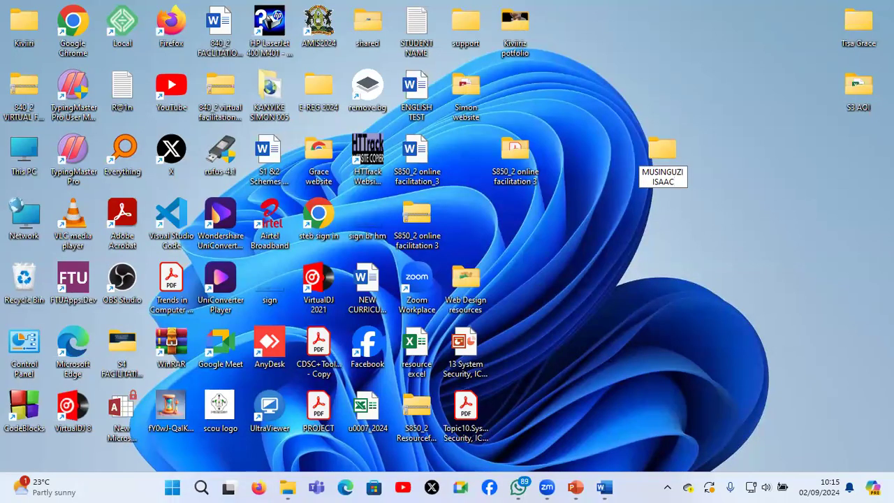
key(Return)
double_click(661, 157)
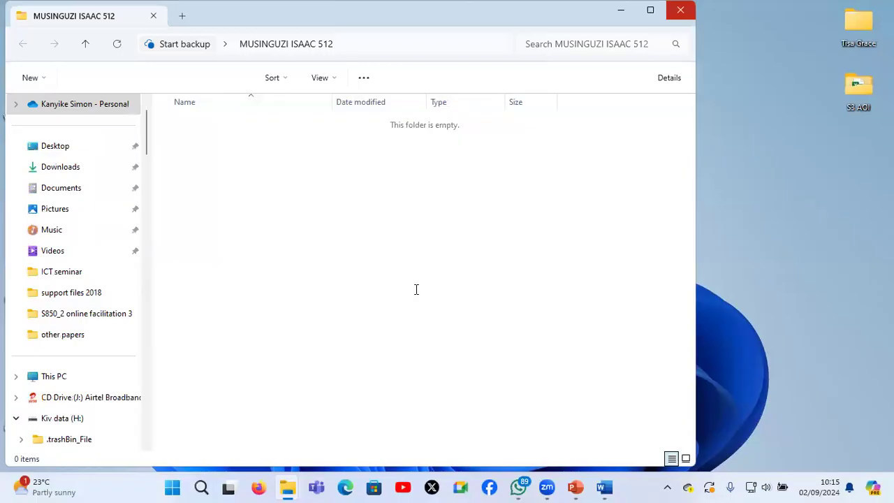
Check question 1's source text in the exam paper and create a blank Word document for the answer
key(alt+Tab)
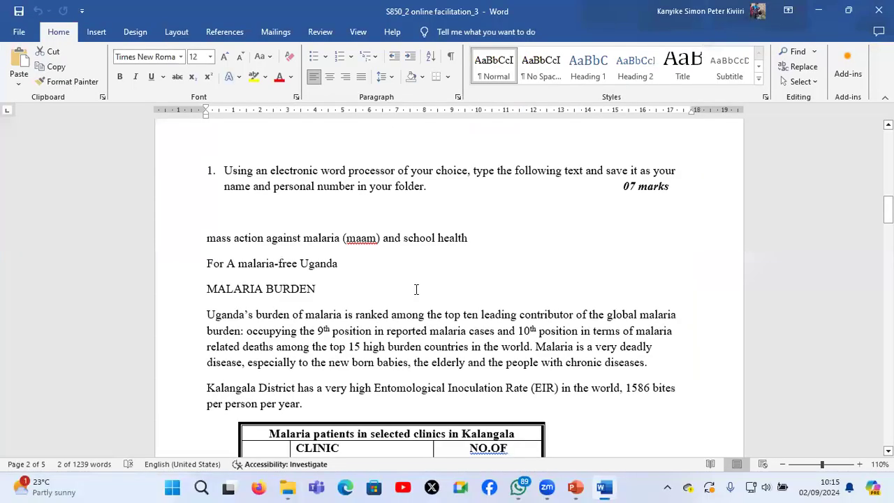
scroll(416, 289, down, 2)
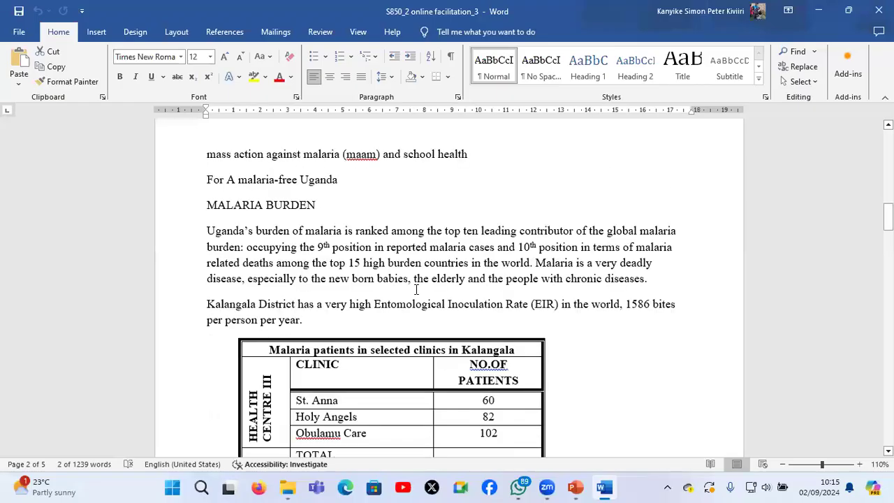
scroll(136, 449, down, 1)
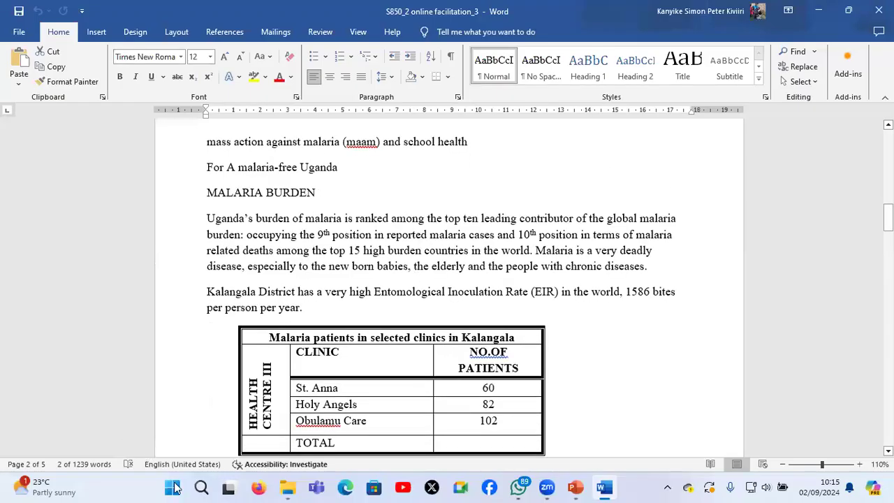
scroll(176, 488, up, 1)
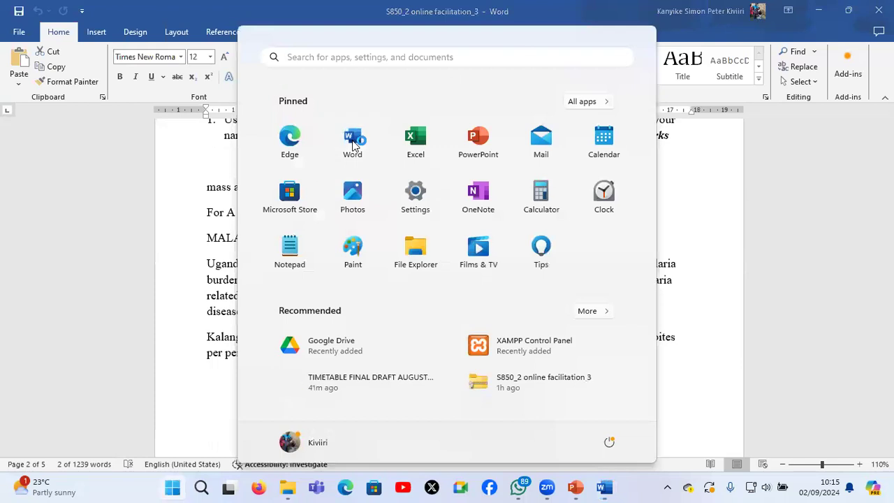
click(353, 141)
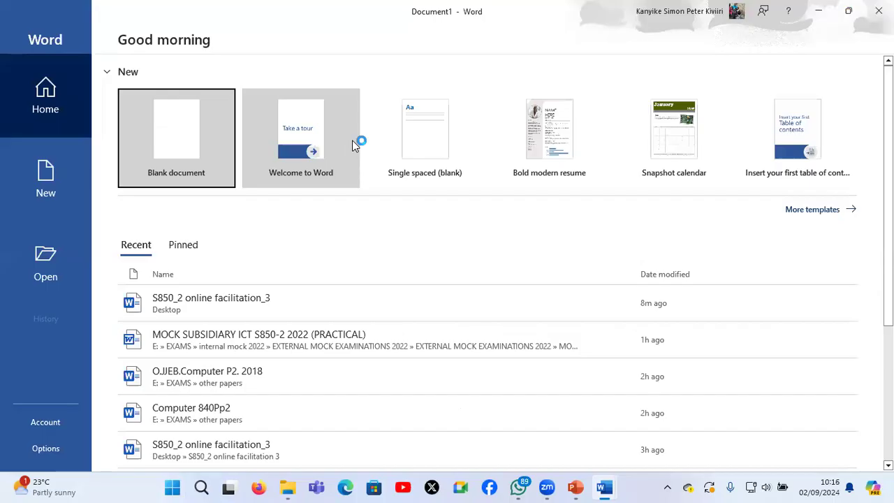
click(167, 132)
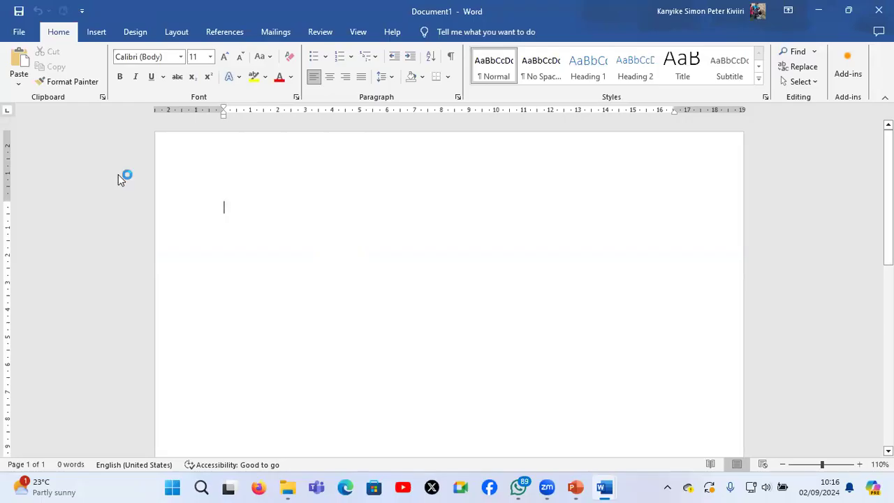
Start saving the blank document and choose the candidate's folder on the desktop as its location
key(ctrl+s)
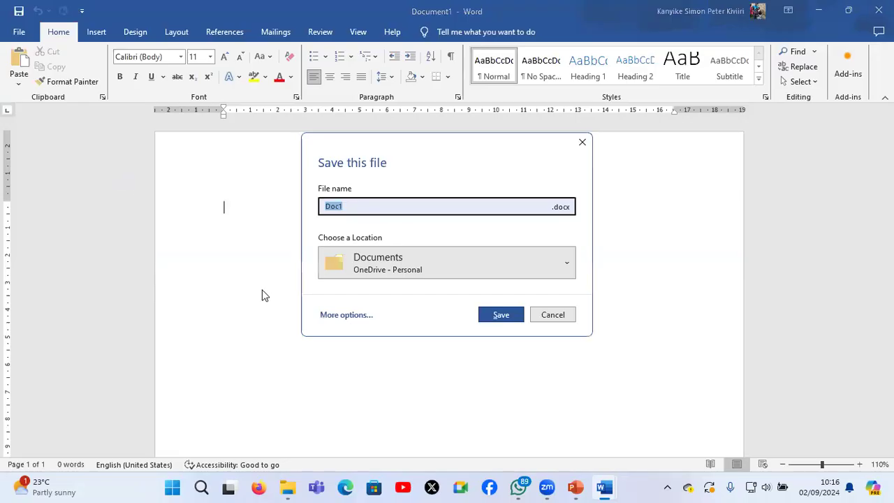
click(343, 315)
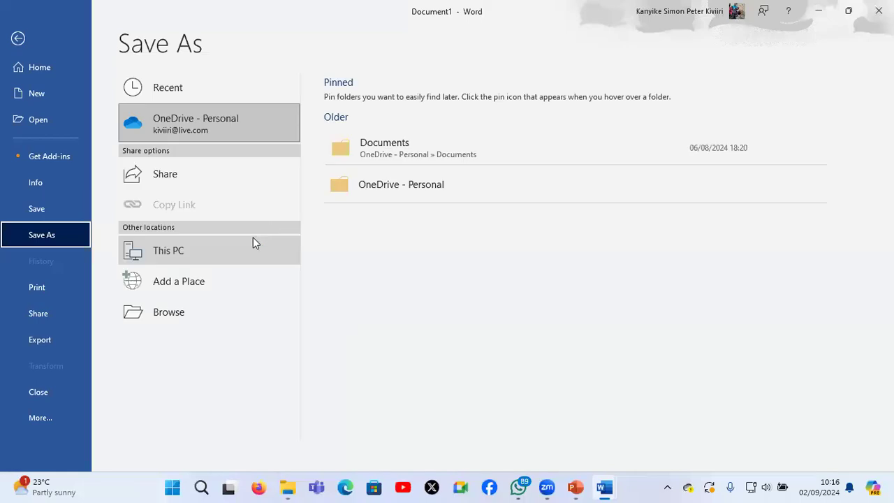
click(181, 310)
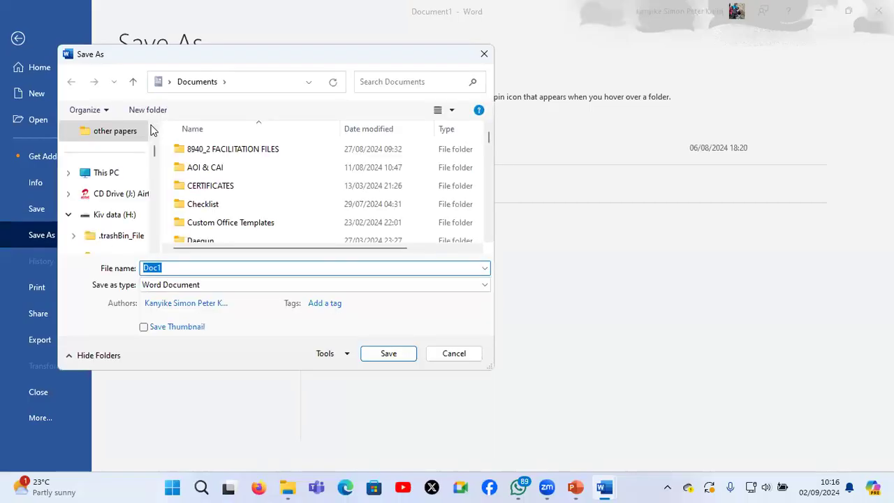
scroll(152, 127, up, 1)
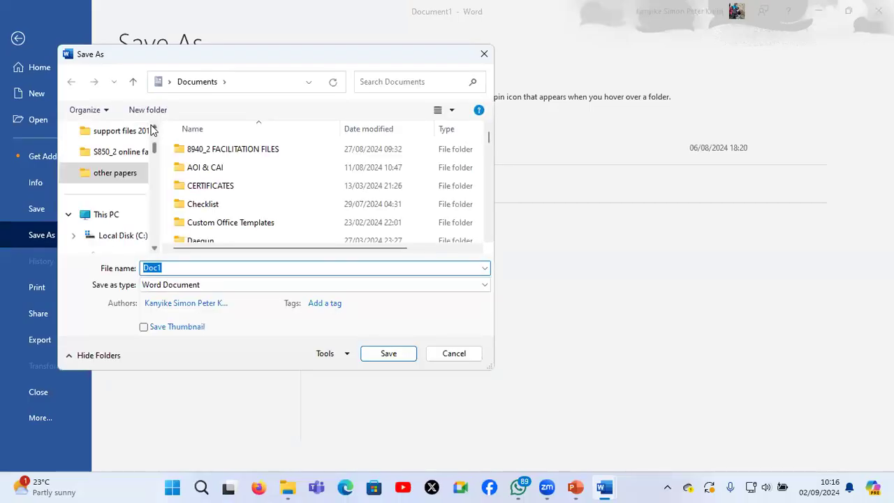
scroll(140, 134, up, 3)
scroll(118, 143, down, 2)
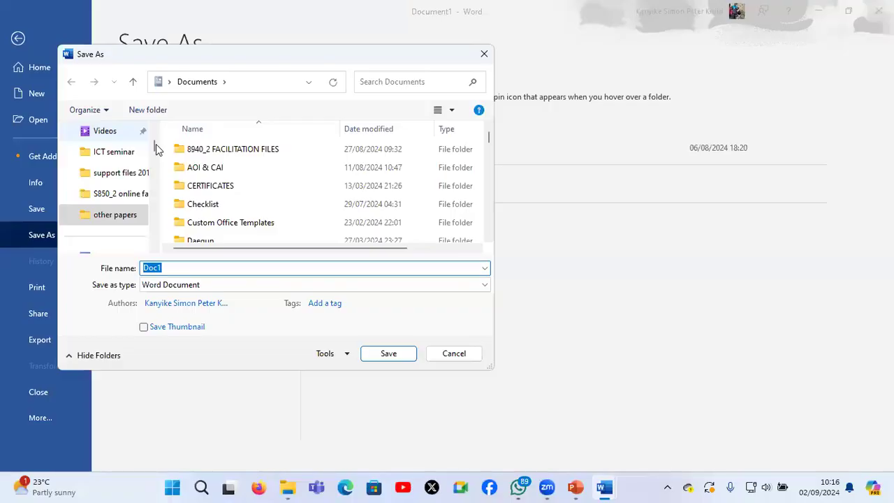
scroll(114, 200, up, 3)
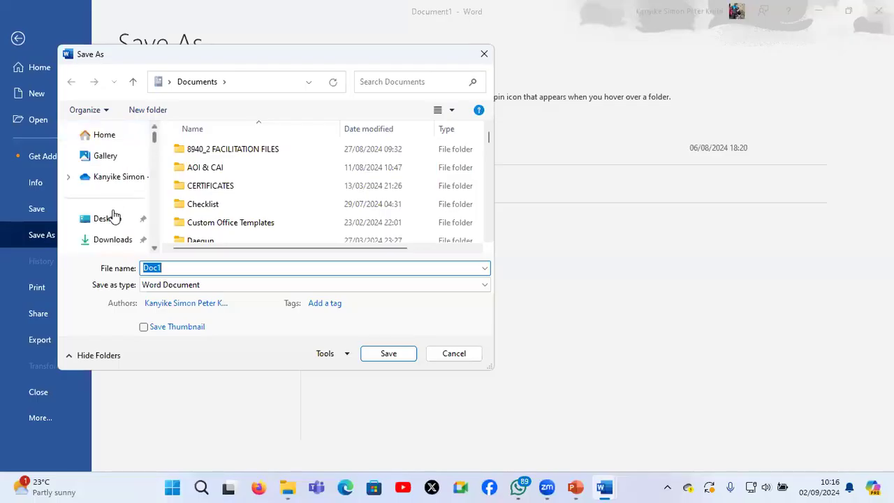
click(110, 219)
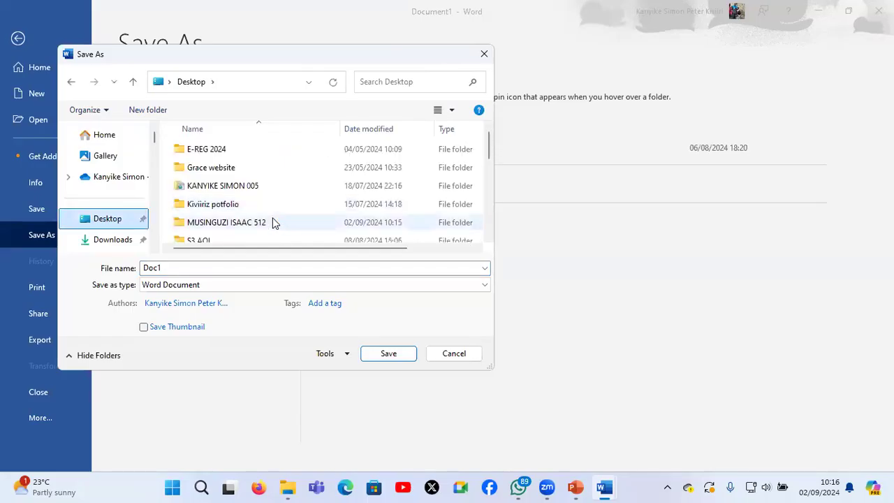
double_click(272, 222)
Name the document with the candidate's full name and personal number and save it as a Word Document
click(248, 268)
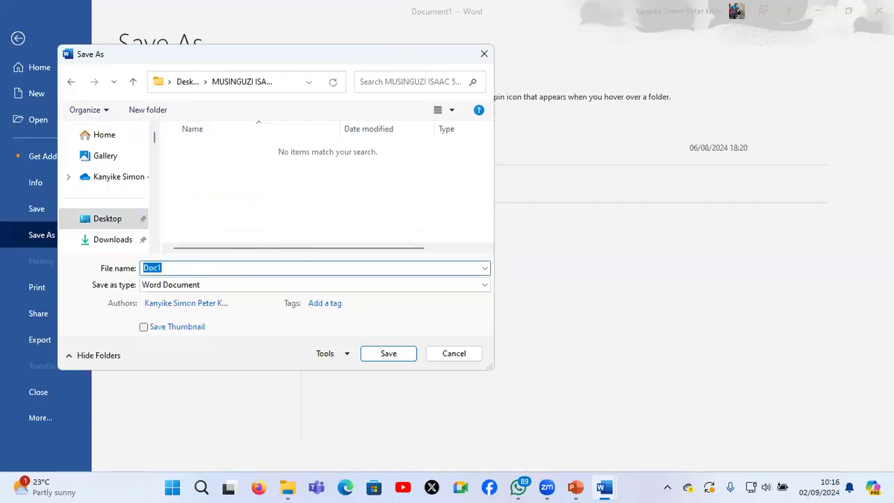
click(389, 354)
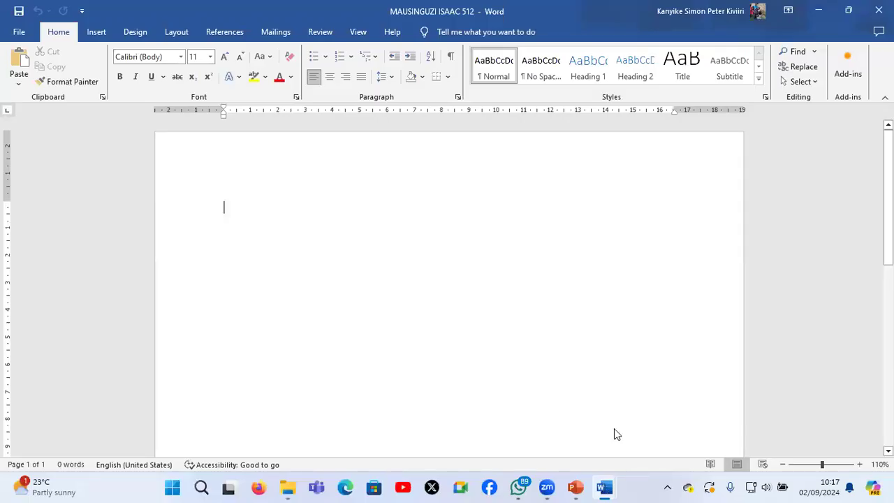
Review question 1 in the exam paper: its mark allocation, the malaria text and the clinic patients table
click(542, 419)
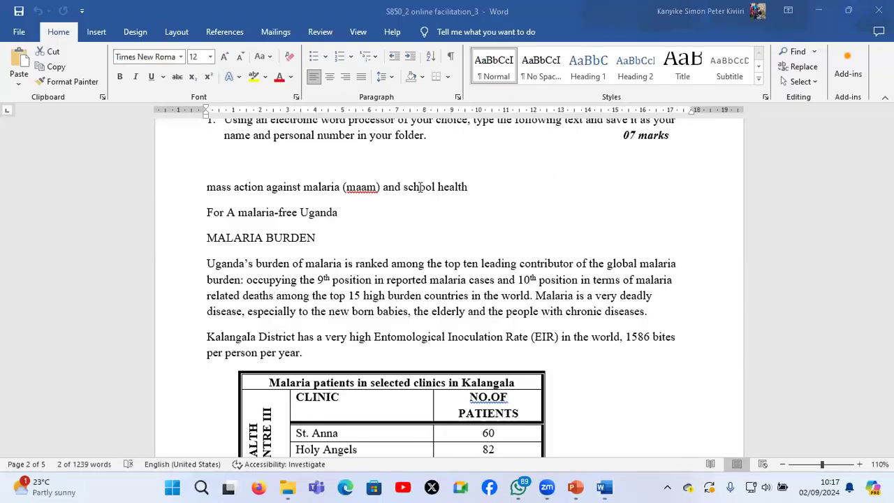
scroll(618, 180, up, 1)
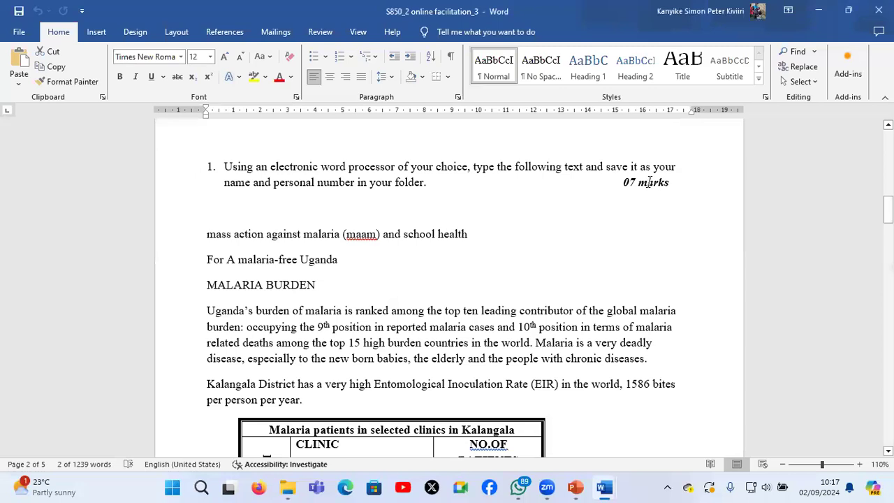
drag(624, 182, 668, 182)
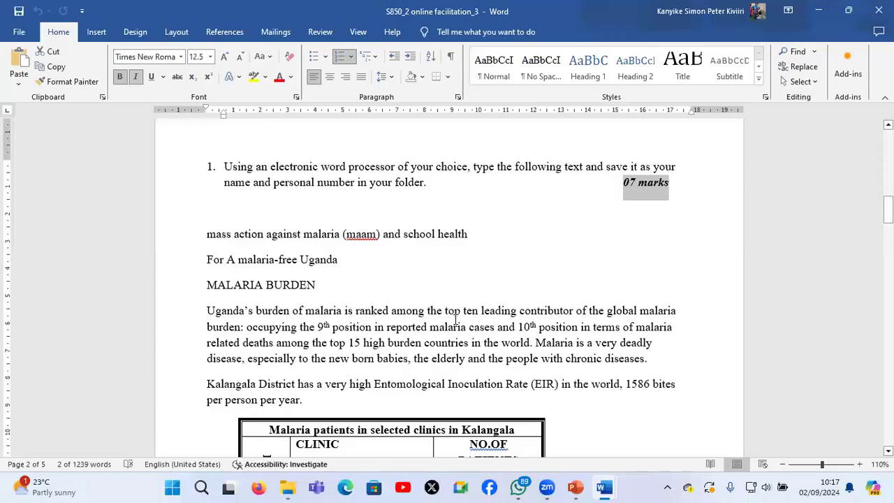
scroll(455, 319, down, 1)
scroll(455, 319, down, 1)
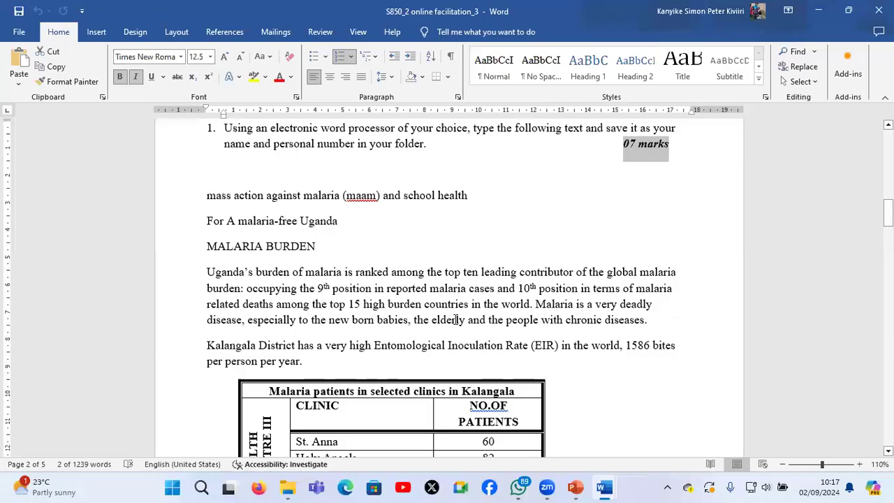
scroll(456, 319, down, 1)
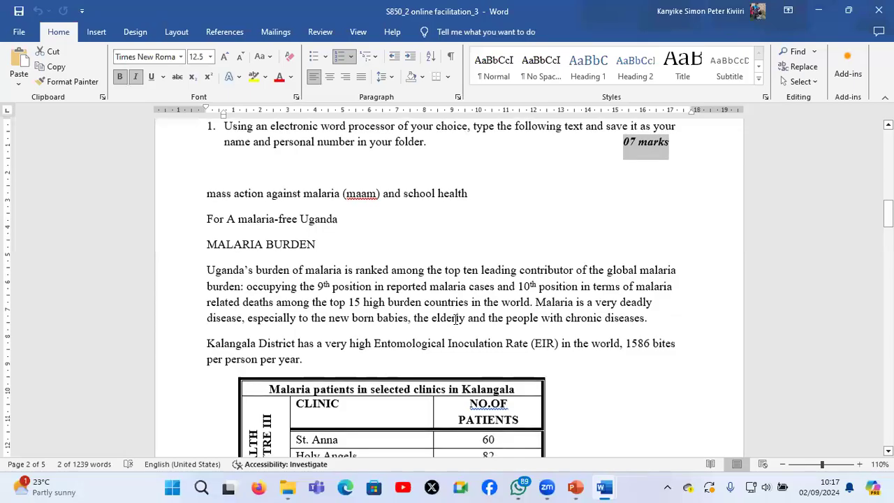
scroll(455, 319, down, 1)
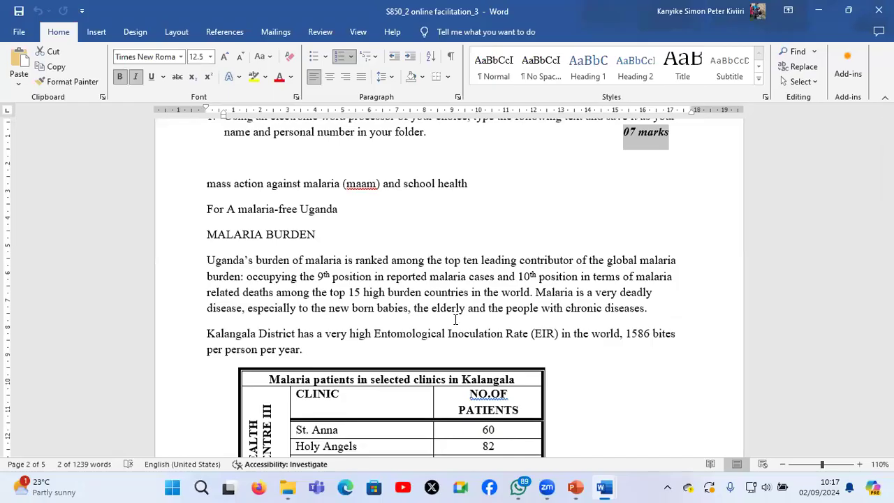
scroll(455, 319, down, 1)
scroll(455, 320, down, 1)
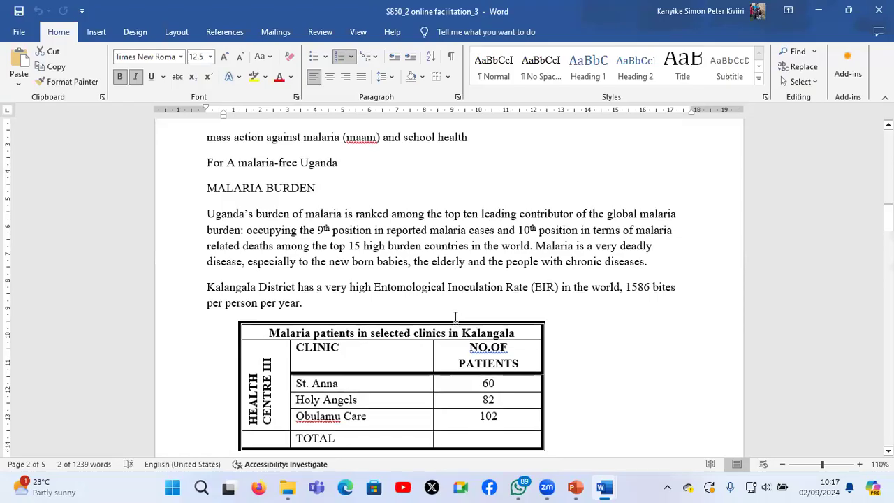
scroll(455, 318, down, 1)
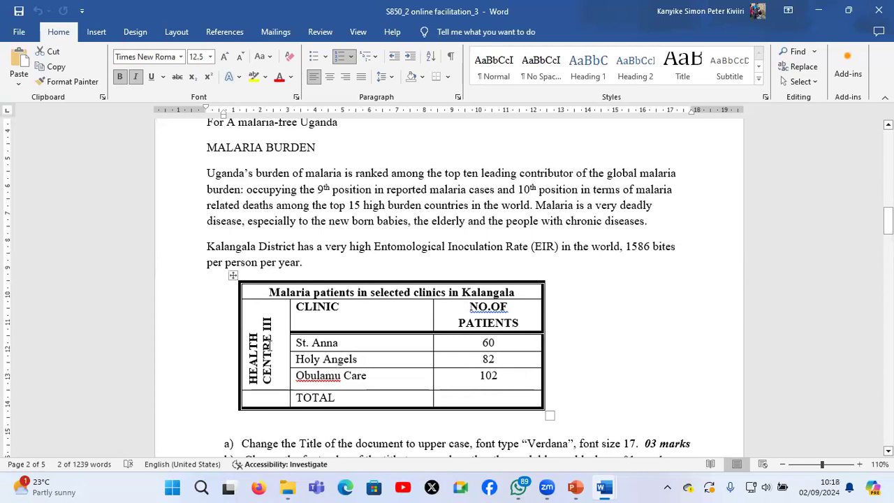
Copy the malaria text from the title through the Kalangala District paragraph into the candidate's document
scroll(194, 181, up, 1)
drag(209, 266, 213, 297)
key(ctrl+c)
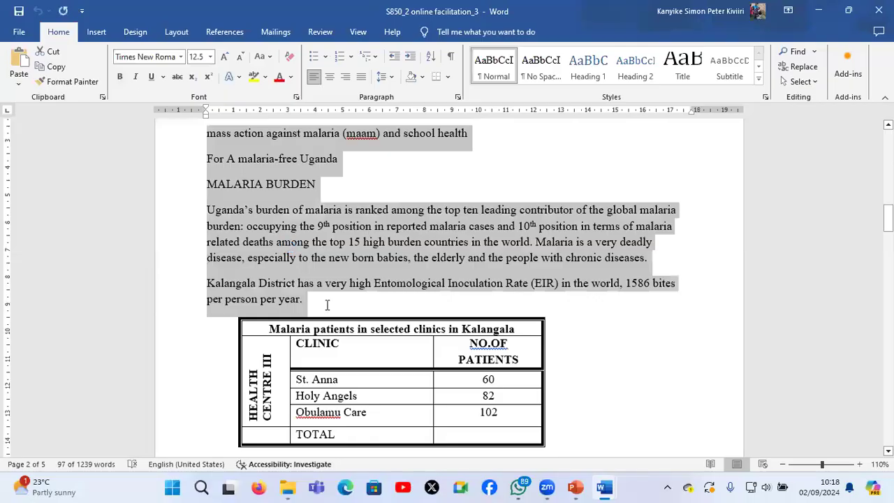
key(alt+Tab)
key(ctrl+v)
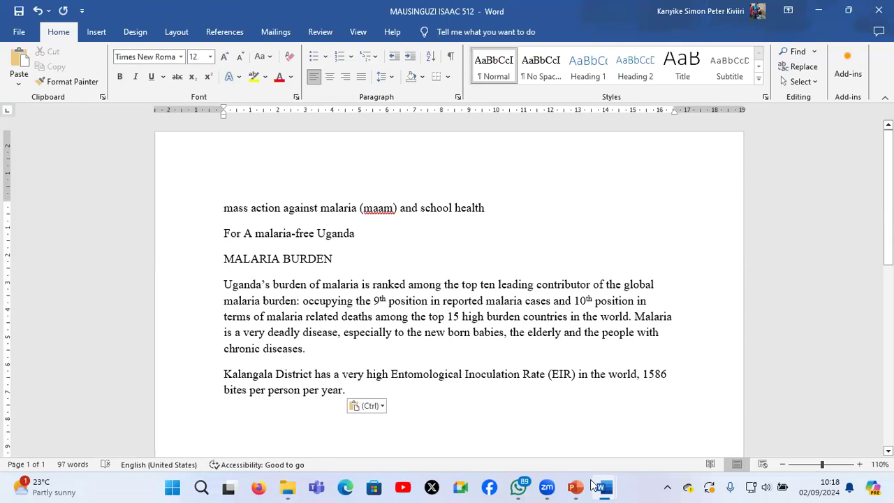
Return to the exam paper and examine the clinic patients table and the formatting tasks listed from a onward
key(alt+Tab)
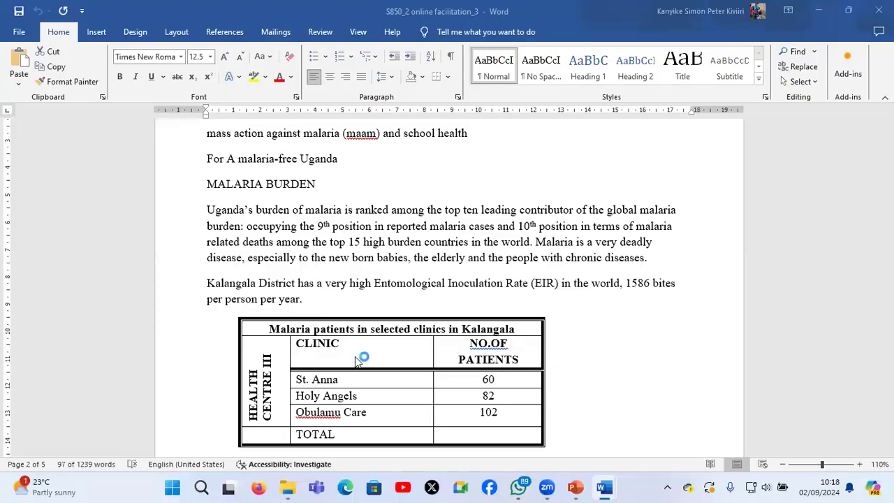
scroll(356, 361, down, 1)
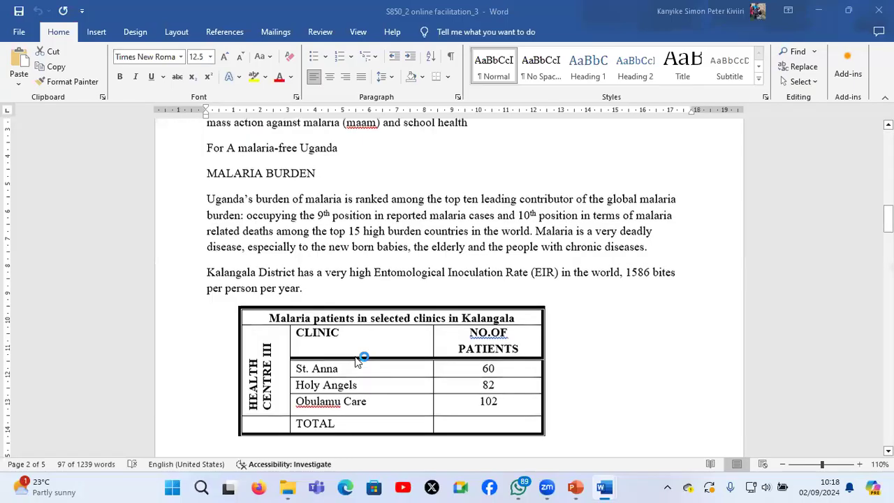
scroll(356, 361, down, 1)
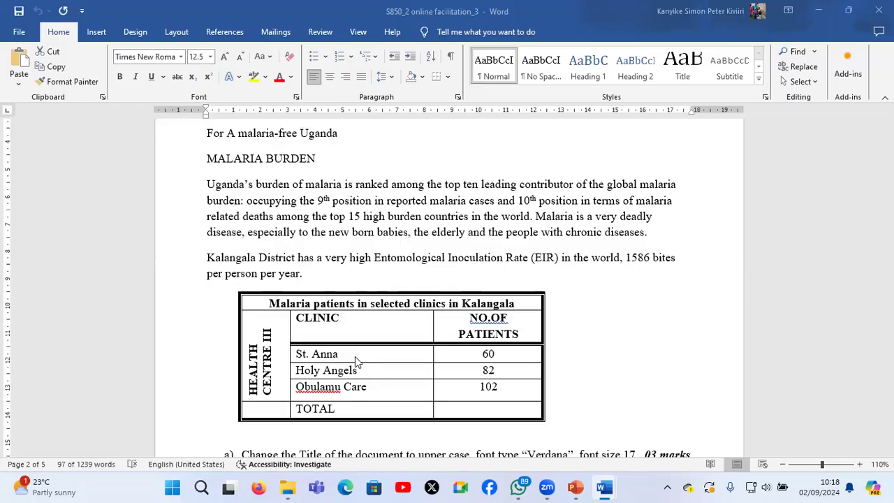
scroll(354, 360, down, 2)
scroll(355, 356, down, 1)
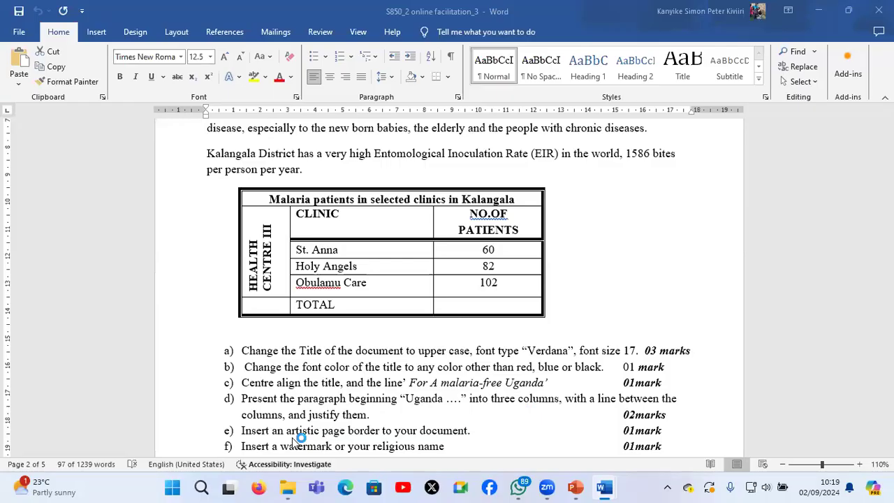
scroll(299, 438, down, 1)
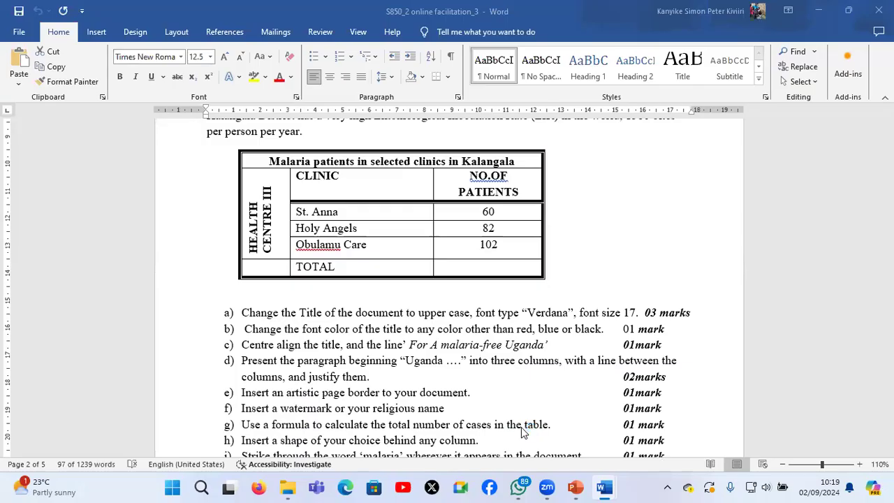
Examine the formatting tasks through item j and the row and column layout of the clinic patients table
scroll(522, 432, down, 1)
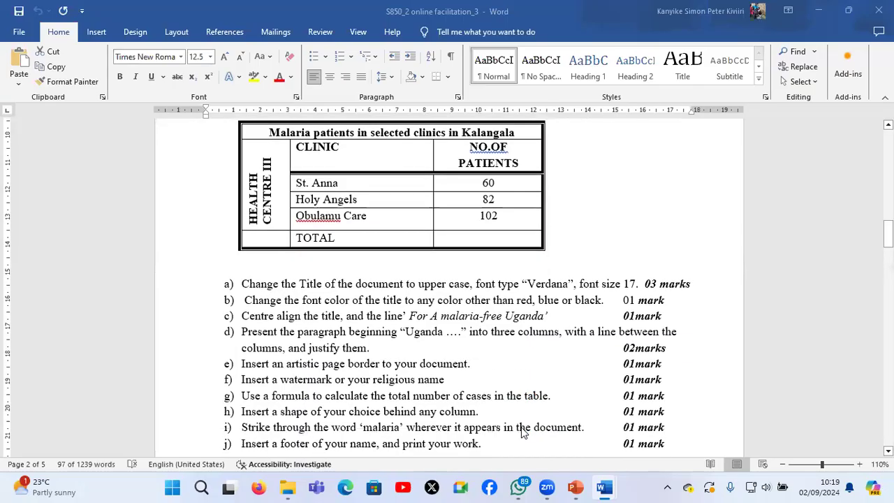
scroll(365, 422, down, 1)
scroll(339, 381, down, 1)
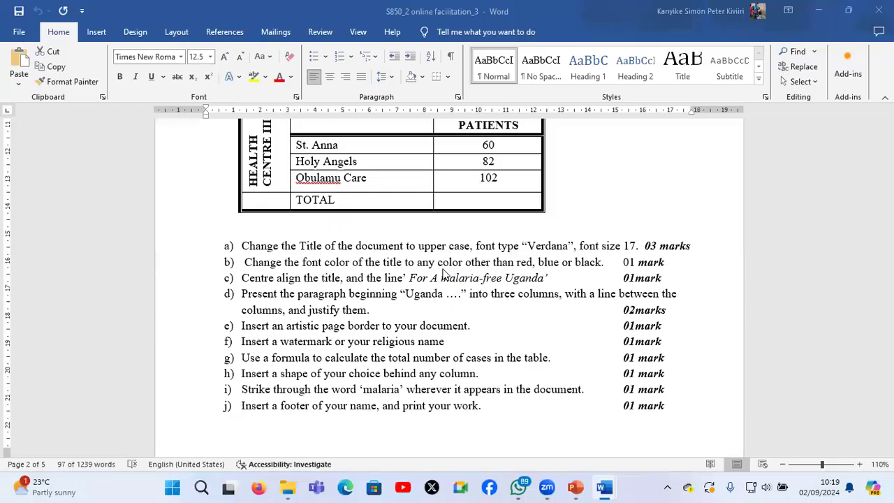
scroll(442, 272, up, 3)
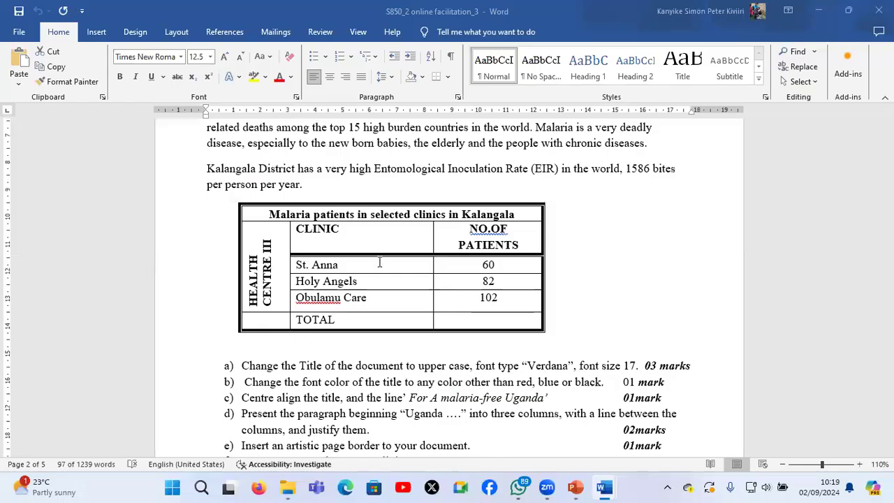
click(488, 265)
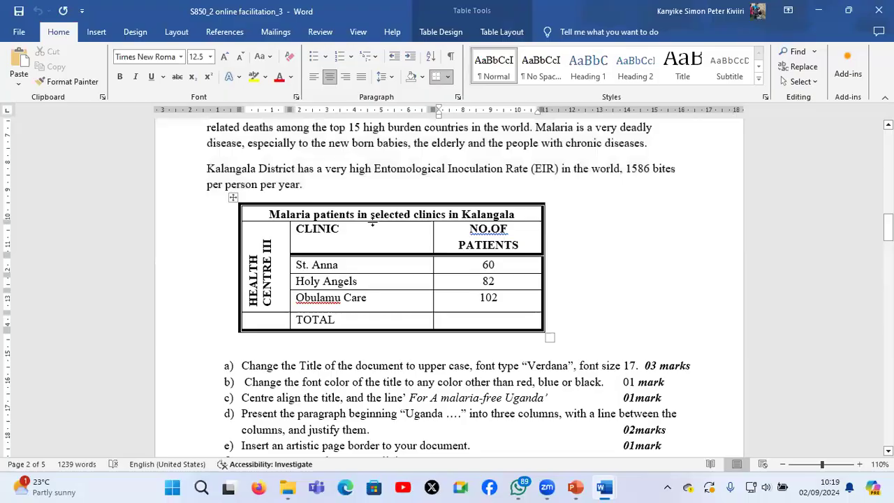
click(365, 233)
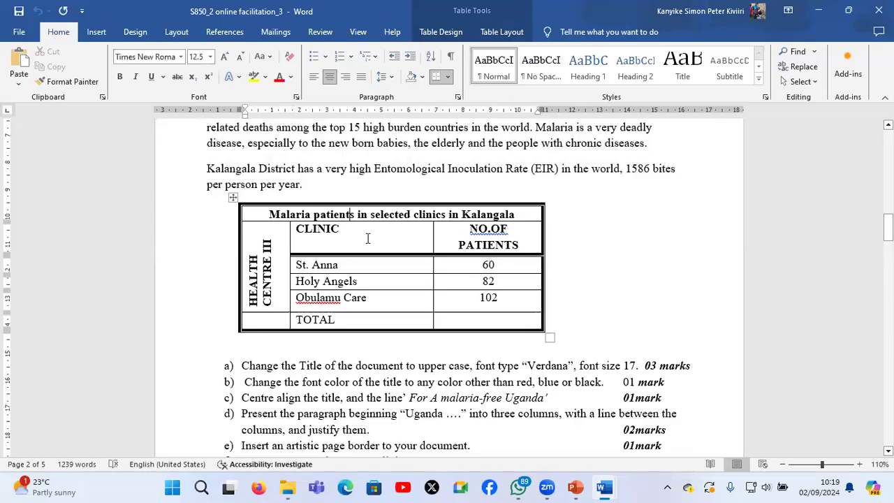
click(370, 264)
click(380, 286)
click(384, 299)
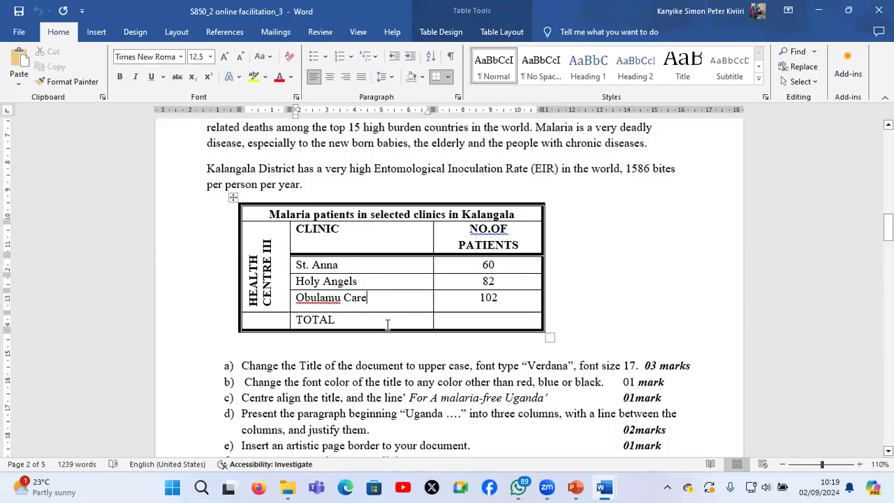
click(386, 324)
Switch to the candidate's document and insert a table with 3 columns and 6 rows below the Kalangala District paragraph
click(609, 487)
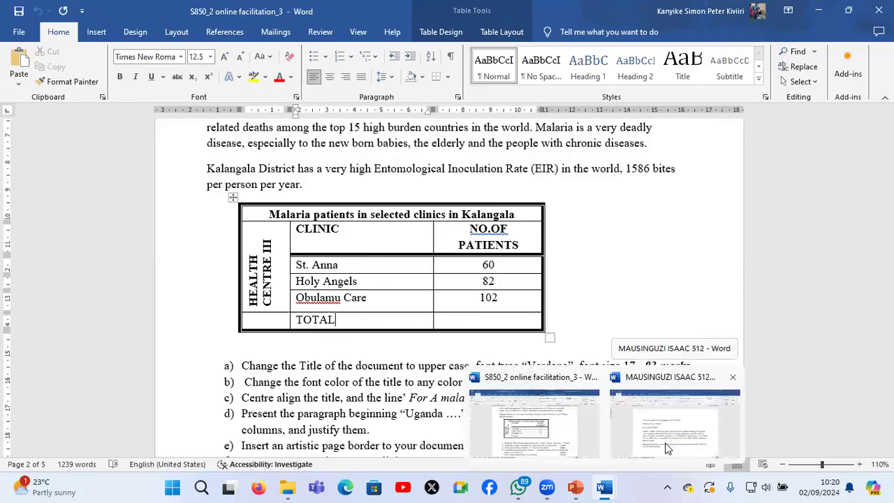
click(667, 448)
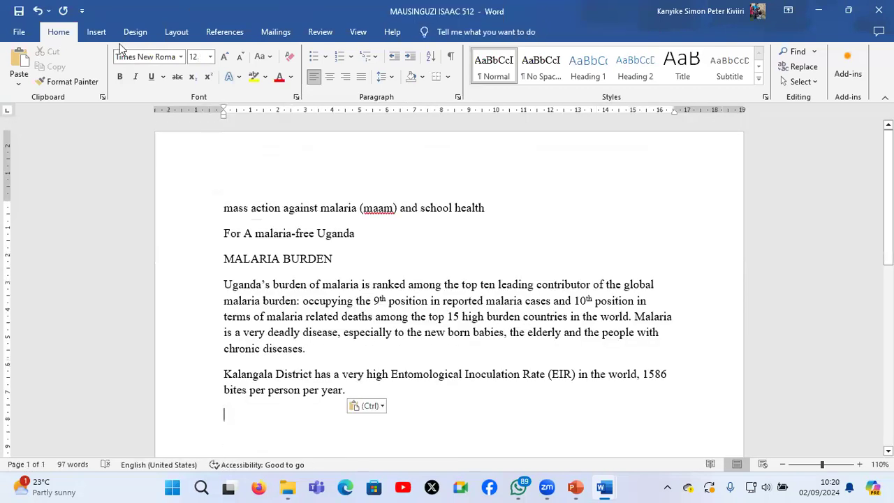
click(95, 33)
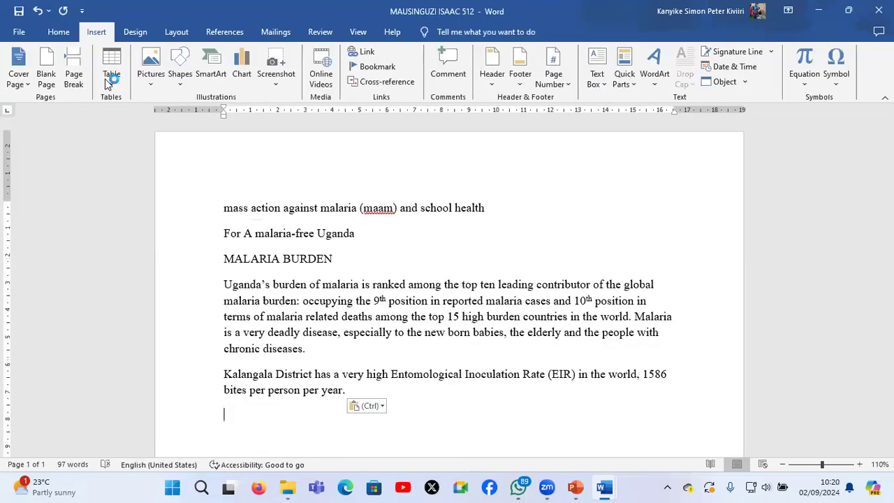
click(112, 70)
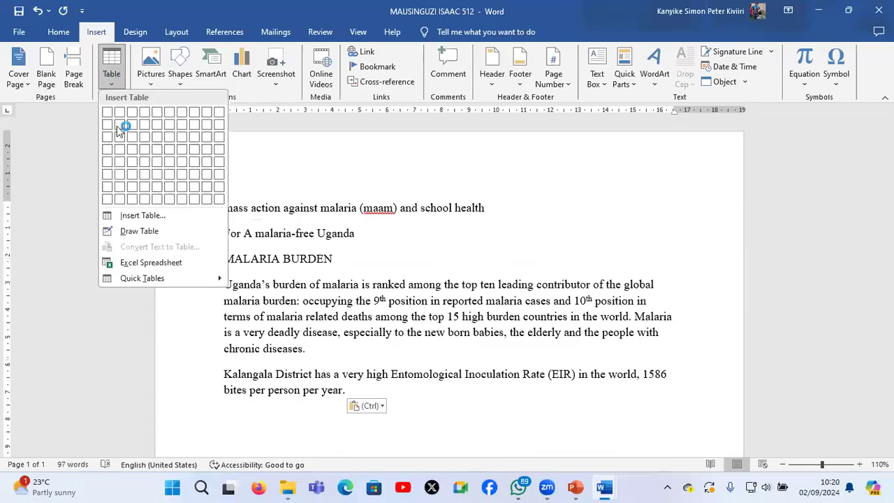
click(166, 214)
click(472, 182)
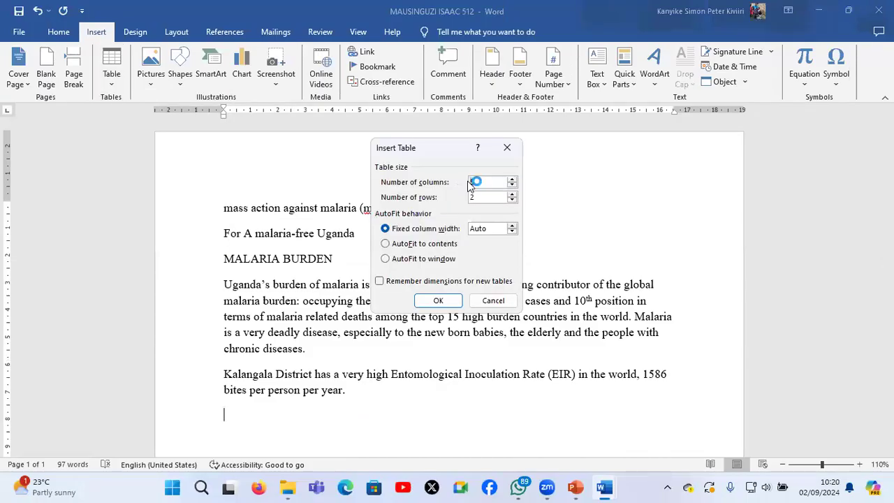
text(3)
key(Delete)
text(6)
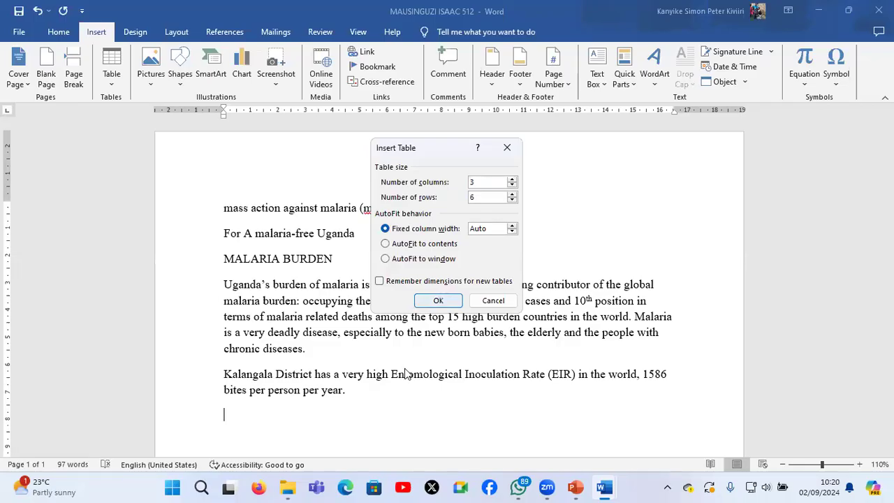
key(Return)
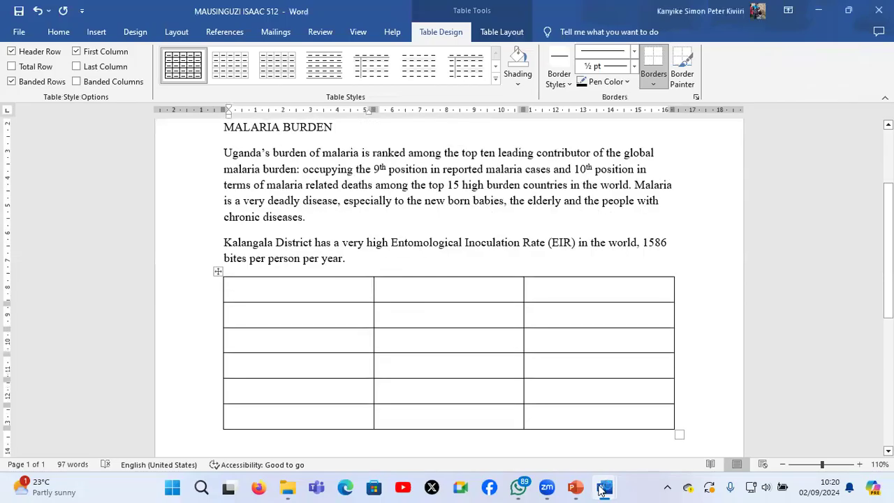
Return to the exam paper and review question 1's instruction, the malaria text and the clinic table's layout
click(602, 492)
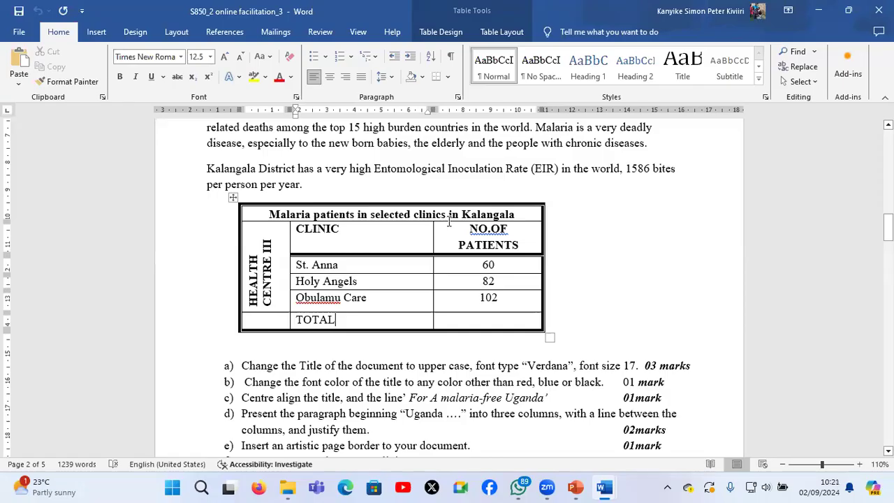
scroll(449, 222, up, 2)
scroll(491, 212, up, 1)
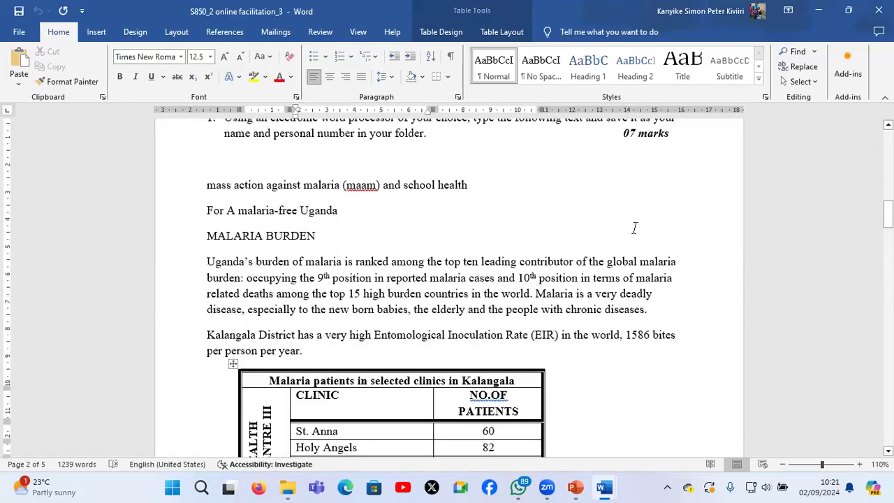
scroll(645, 233, up, 2)
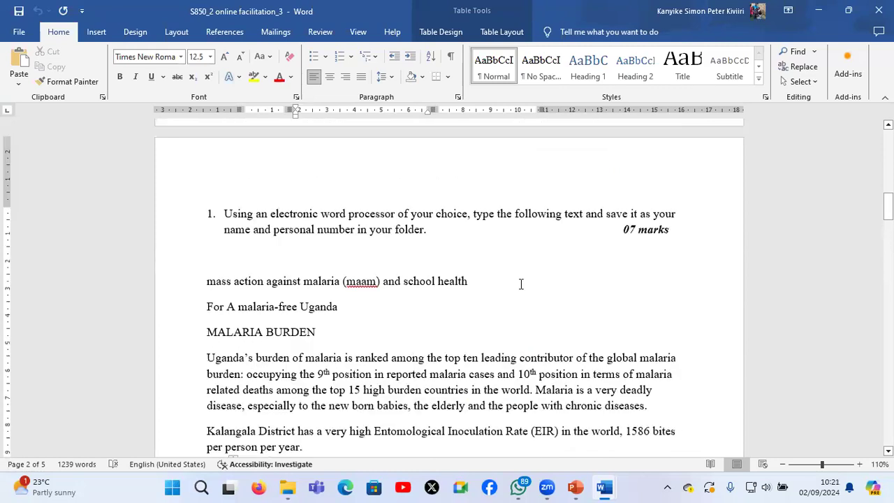
scroll(520, 283, down, 1)
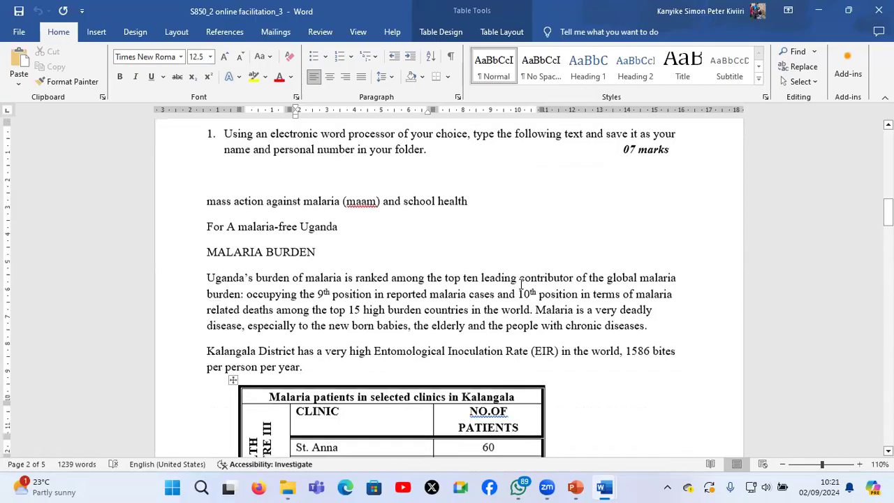
scroll(521, 283, down, 1)
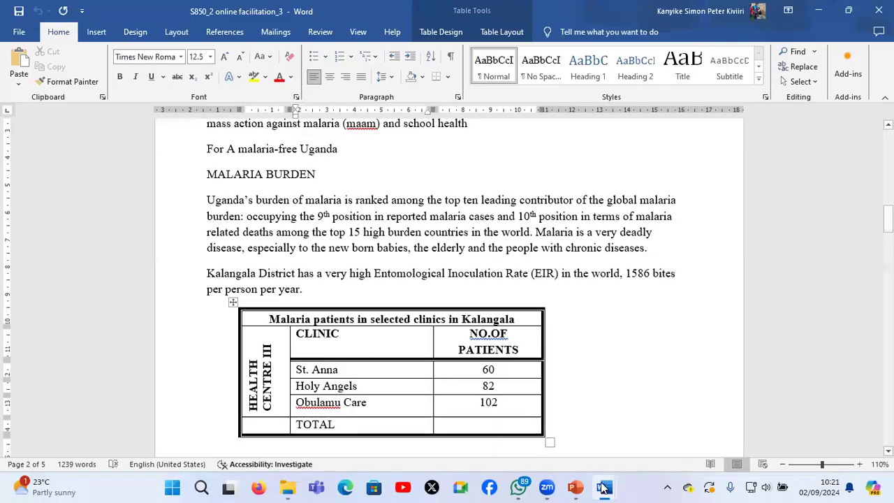
Switch back to the candidate's document and merge the three cells of the new table's first row
mouse_move(602, 487)
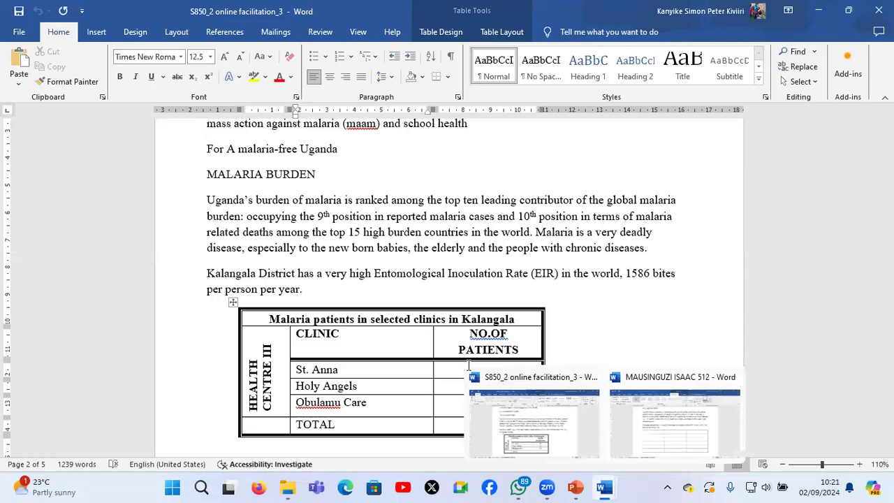
click(667, 437)
drag(289, 290, 577, 283)
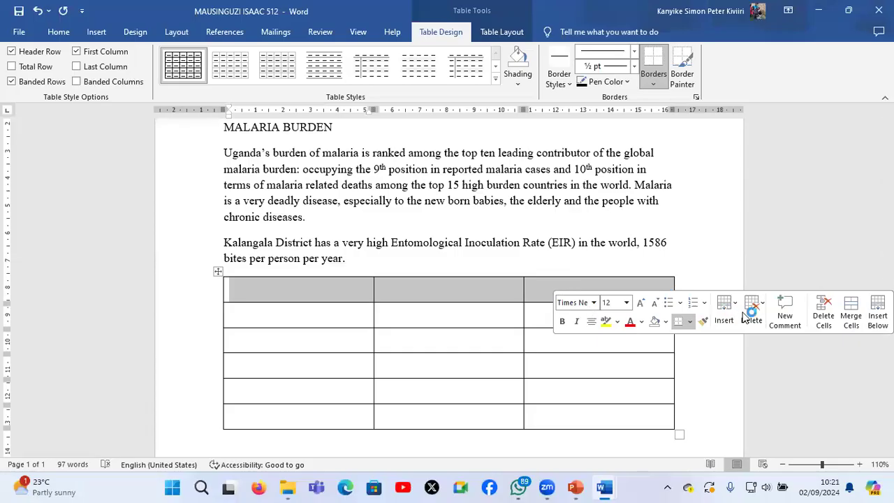
right_click(481, 294)
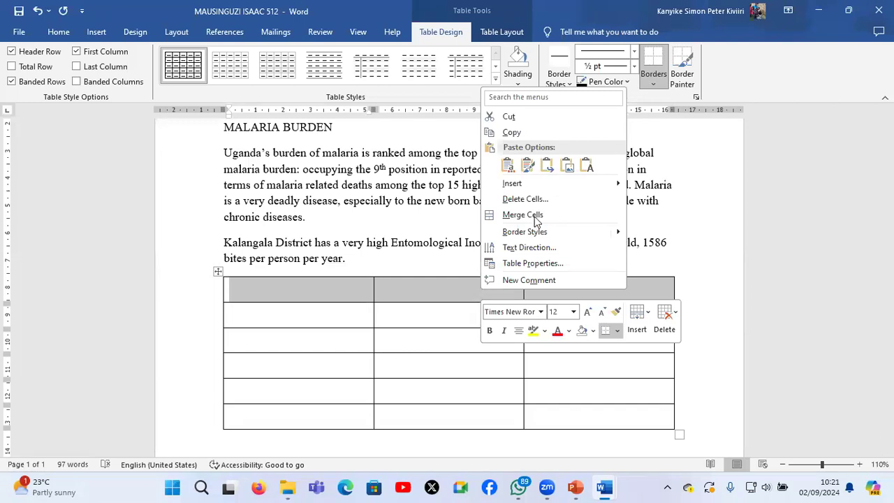
click(538, 215)
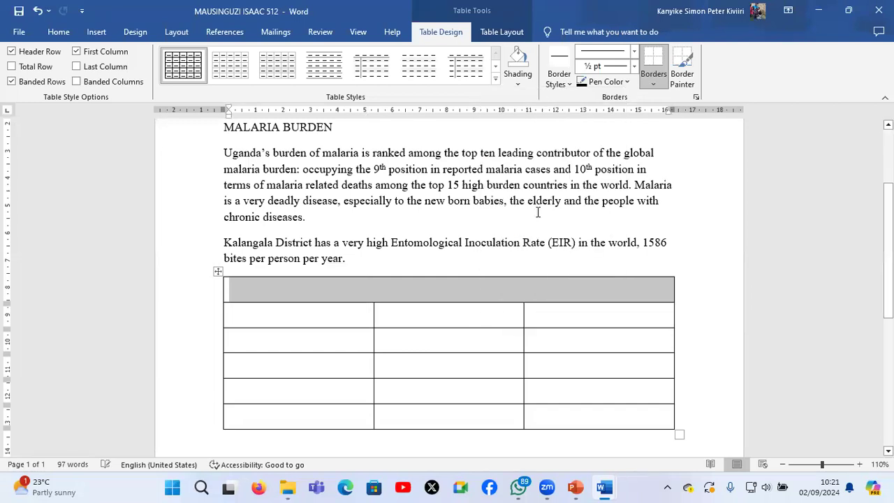
click(549, 296)
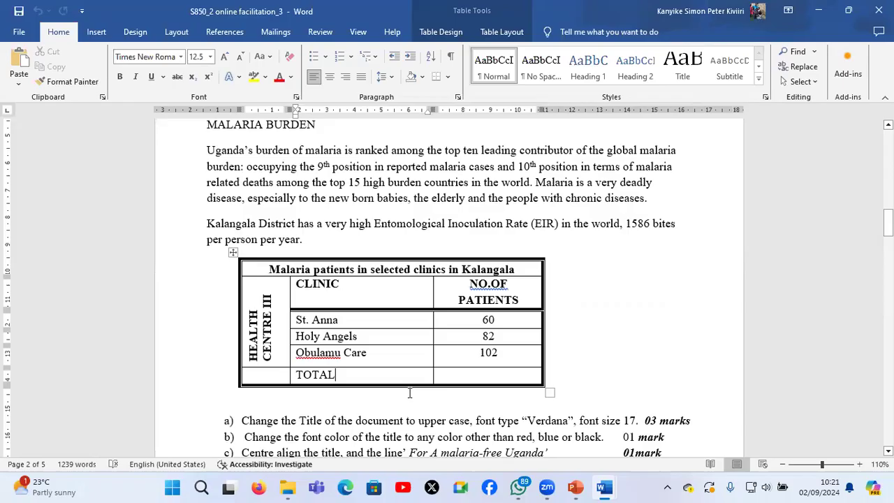
In the candidate's document, merge the first-column cells of the table's second to fifth rows into one cell
mouse_move(605, 487)
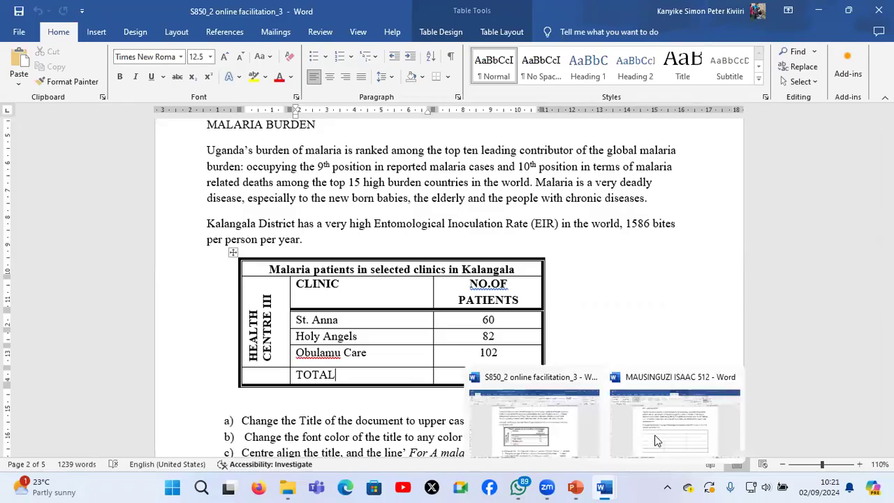
click(656, 440)
drag(309, 324, 313, 396)
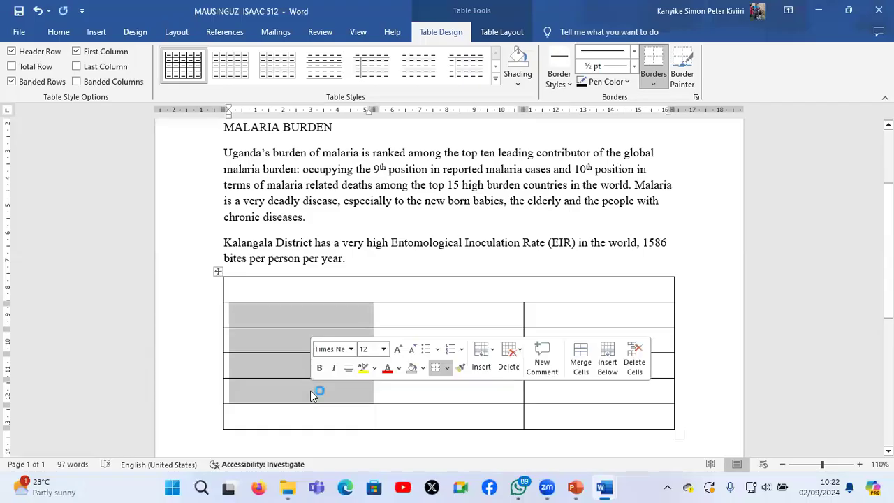
right_click(310, 391)
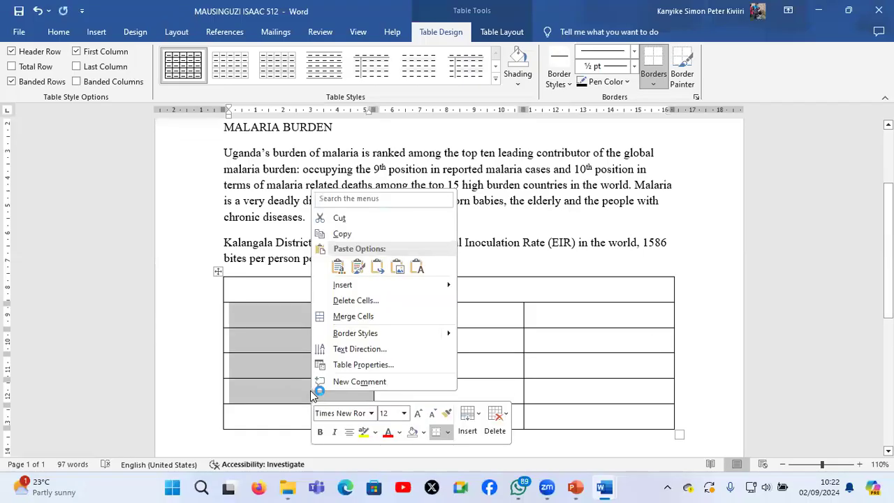
click(363, 320)
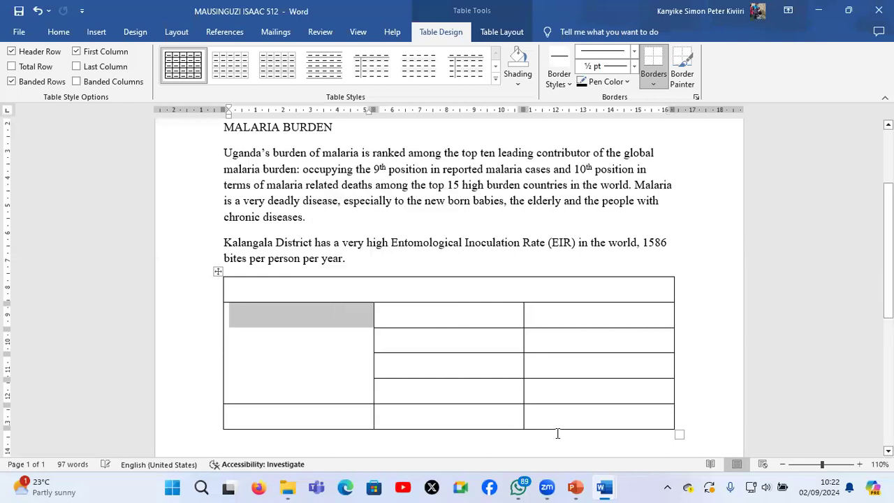
Copy the heading "Malaria patients in selected clinics in Kalangala" from the exam paper's table into the merged first row
mouse_move(605, 488)
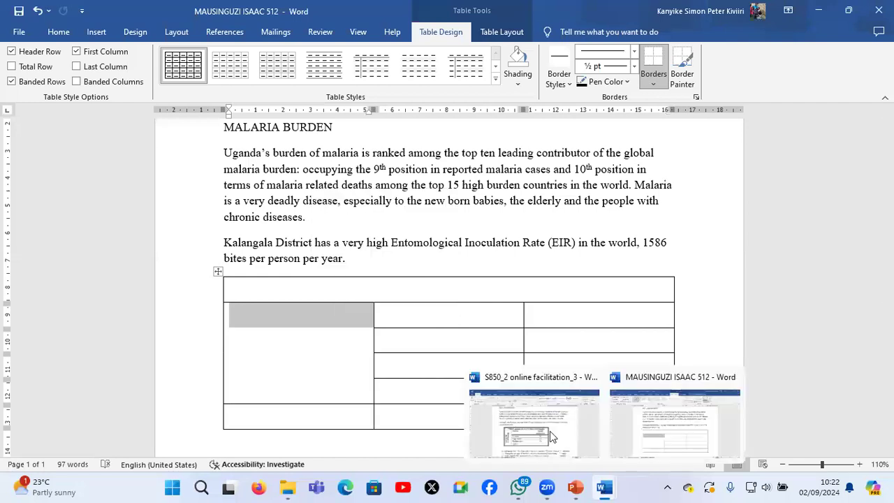
click(549, 432)
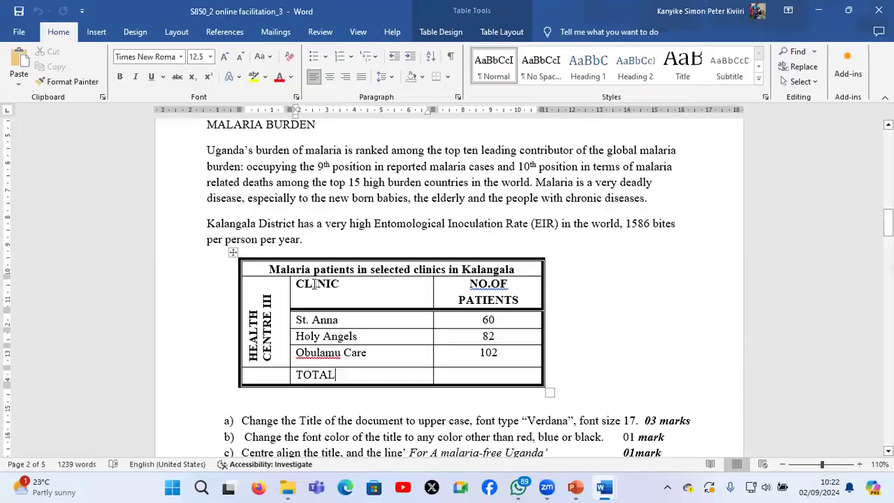
click(536, 274)
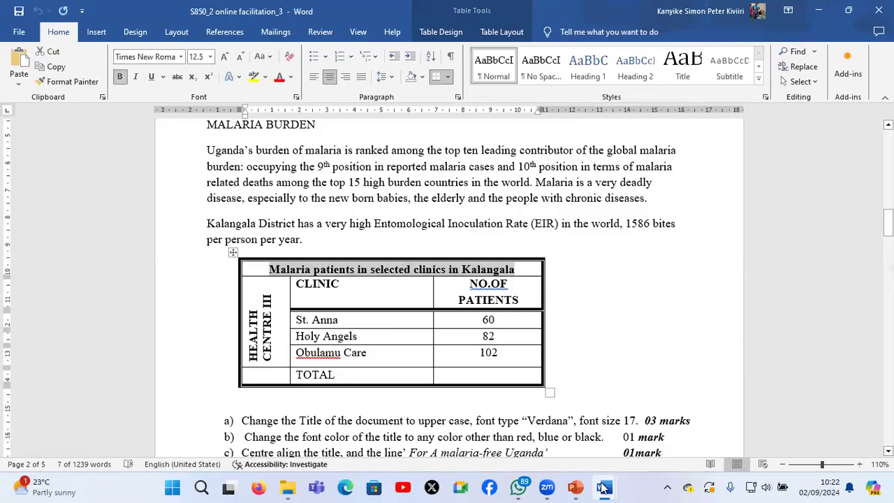
mouse_move(603, 487)
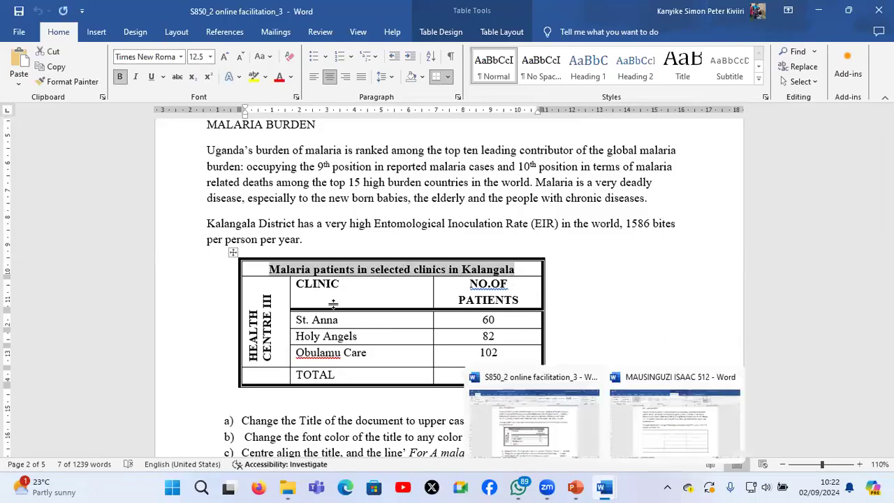
click(340, 289)
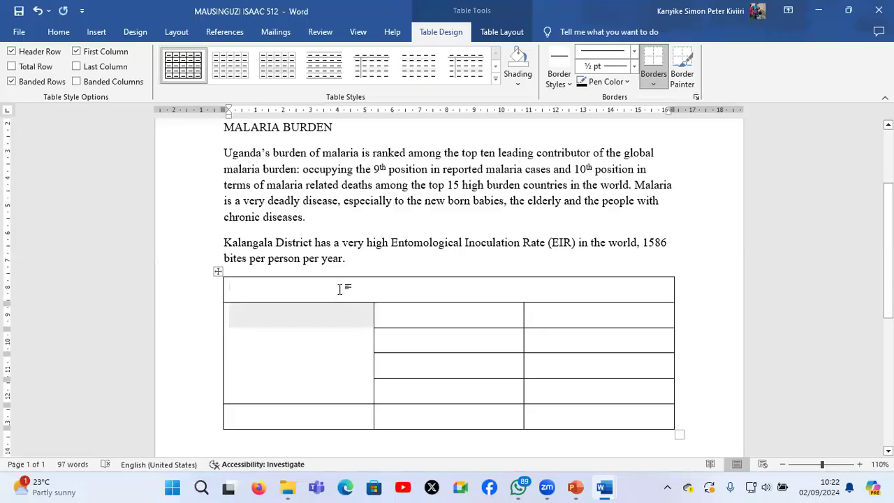
key(ctrl+v)
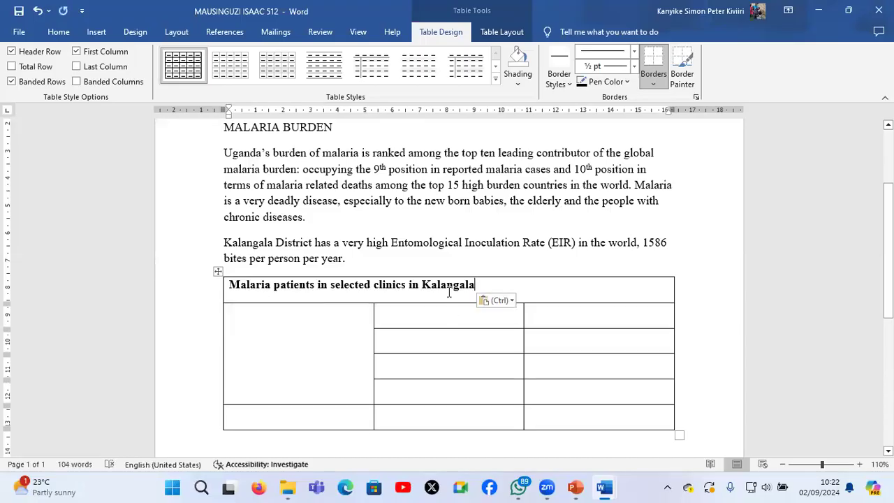
Check the exam paper's clinic table and enter "HEALTH CENTRE III" in the merged first-column cell of the candidate's table
mouse_move(606, 487)
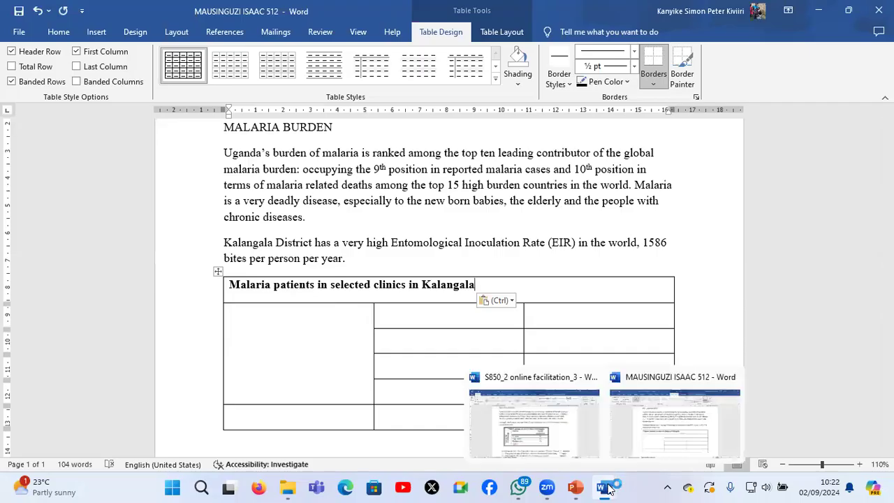
click(542, 434)
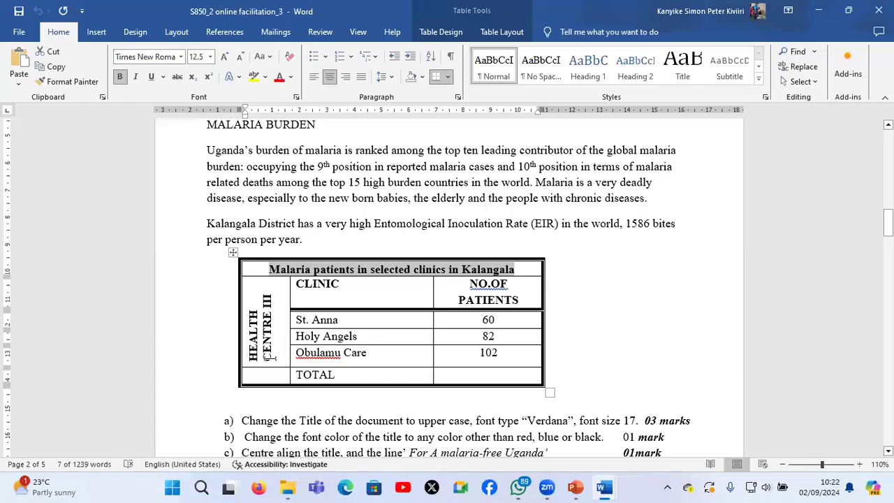
drag(244, 353, 249, 311)
click(250, 311)
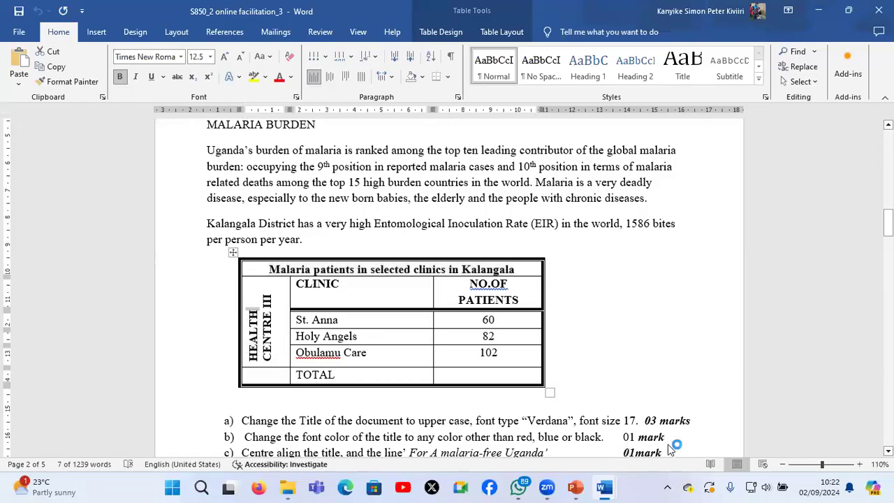
key(alt+Tab)
click(319, 362)
text(HEA)
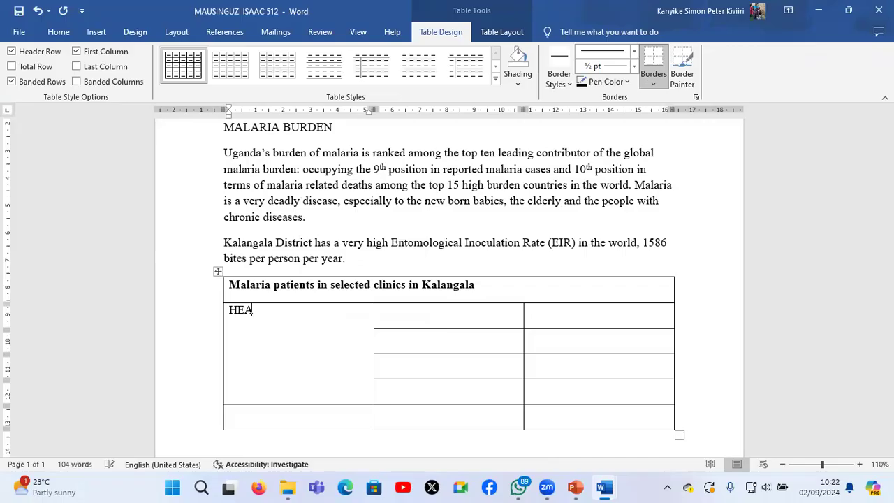
key(alt+Tab)
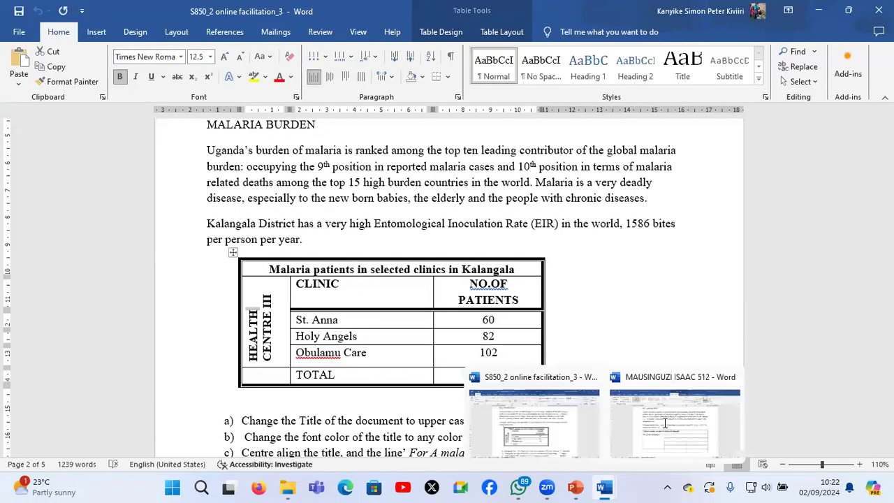
click(664, 422)
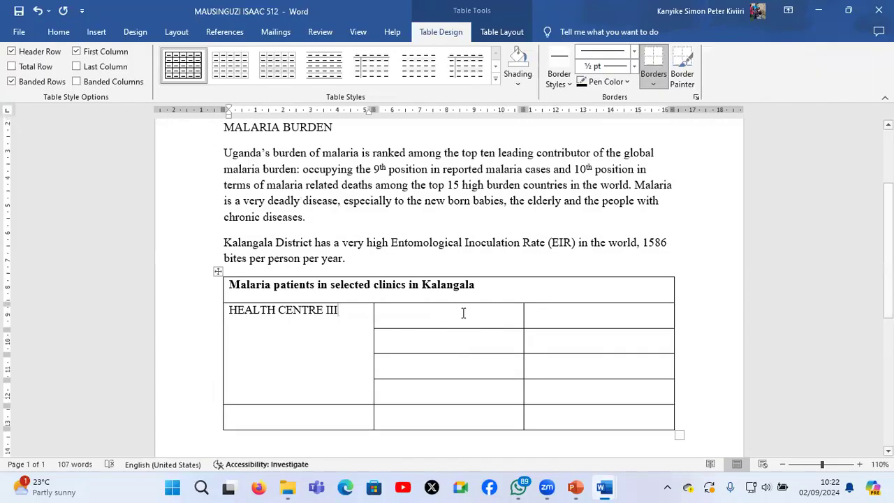
Enter the column headings "CLINIC" and "NO OF PATIENTS" in the table's second row
click(463, 313)
text(CLINIC)
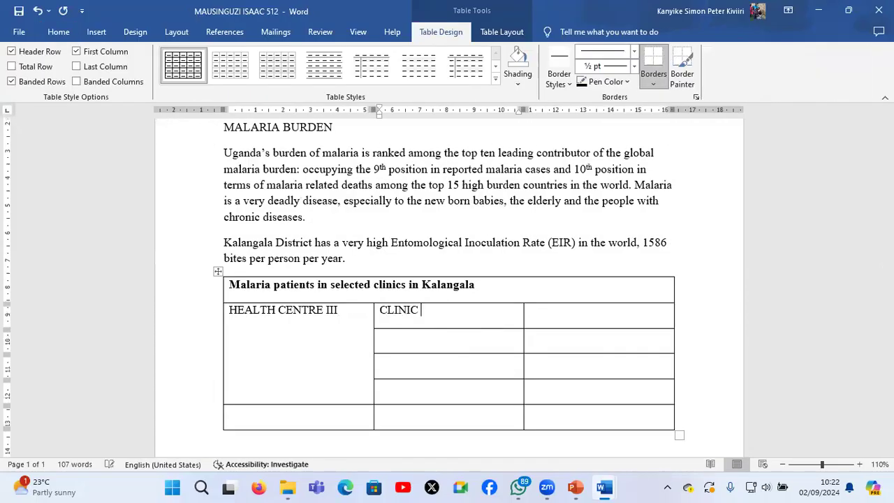
key(Tab)
text(NO C)
text(F PATIEN)
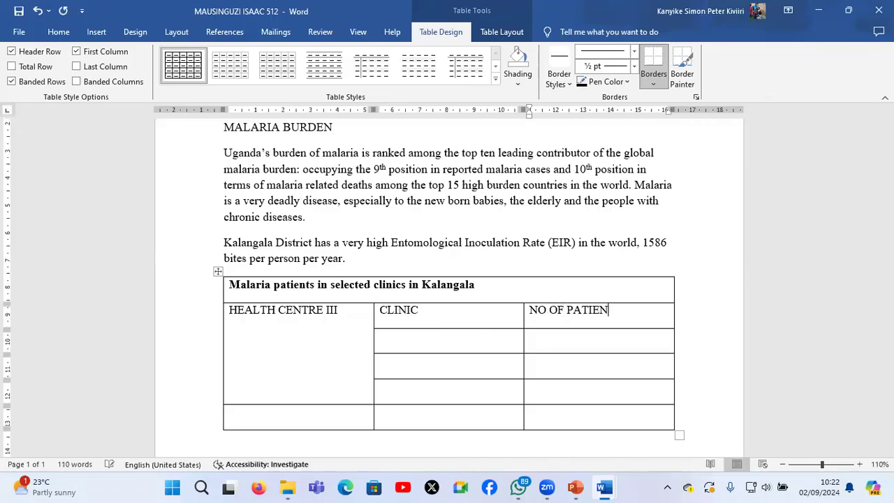
text(TS)
Enter "TOTAL" in the first cell of the table's last row
click(344, 418)
text(TOTAL)
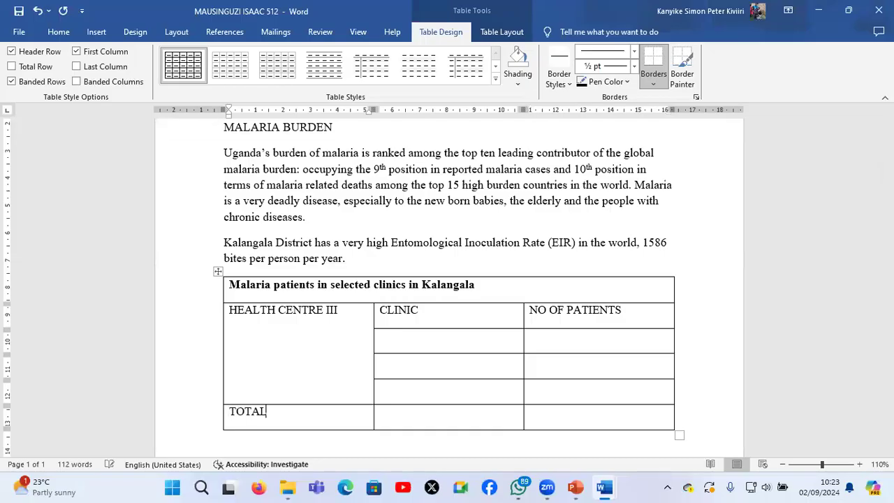
Check the clinic names in the exam paper and enter "St Anna" below the CLINIC heading in the candidate's document
click(604, 487)
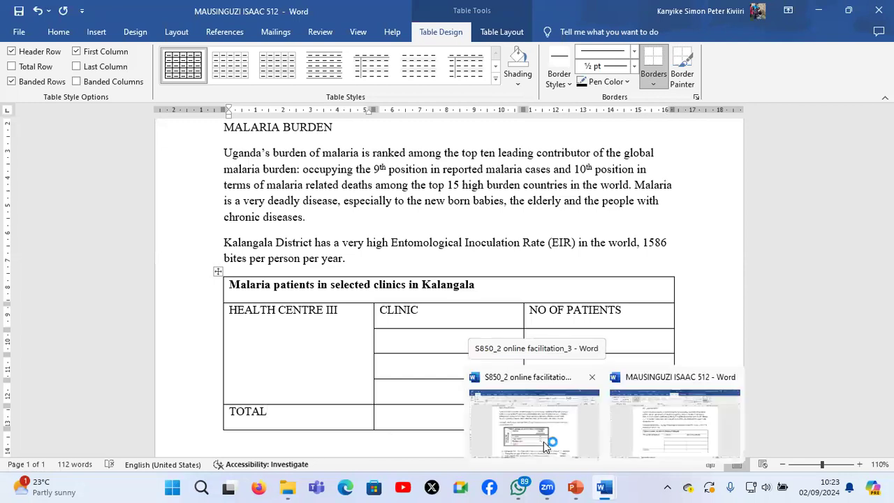
click(543, 442)
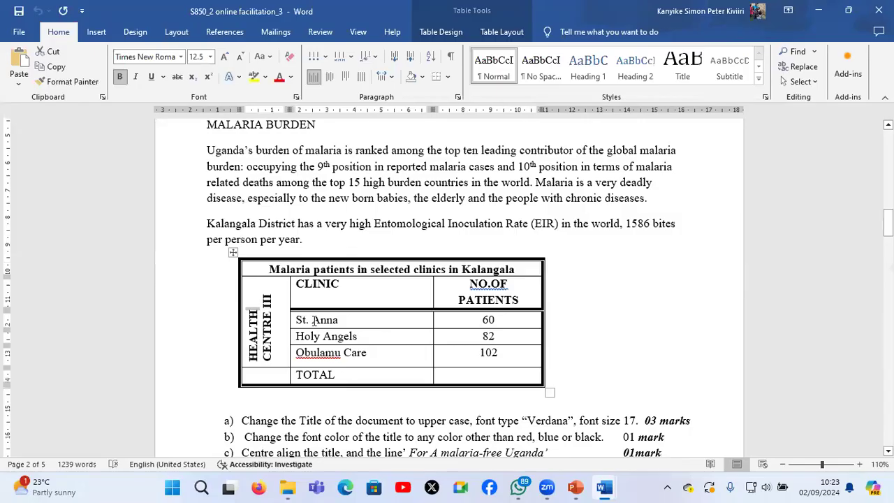
click(605, 487)
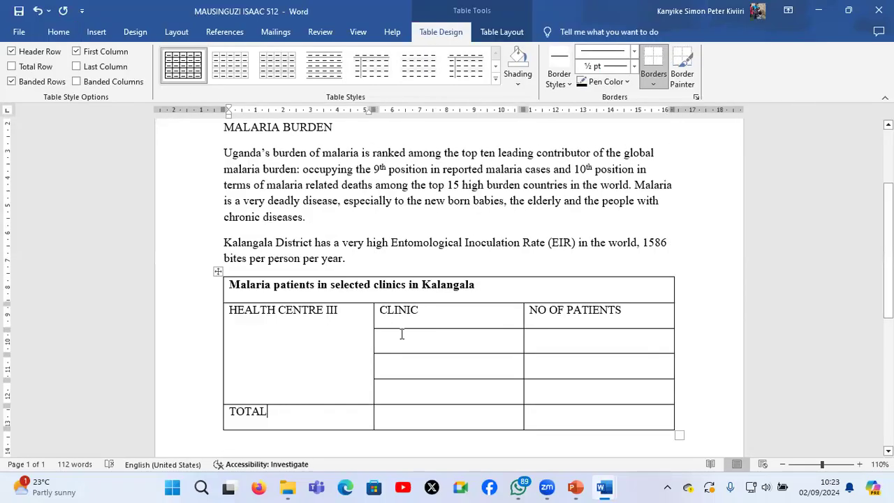
click(402, 333)
text(St An)
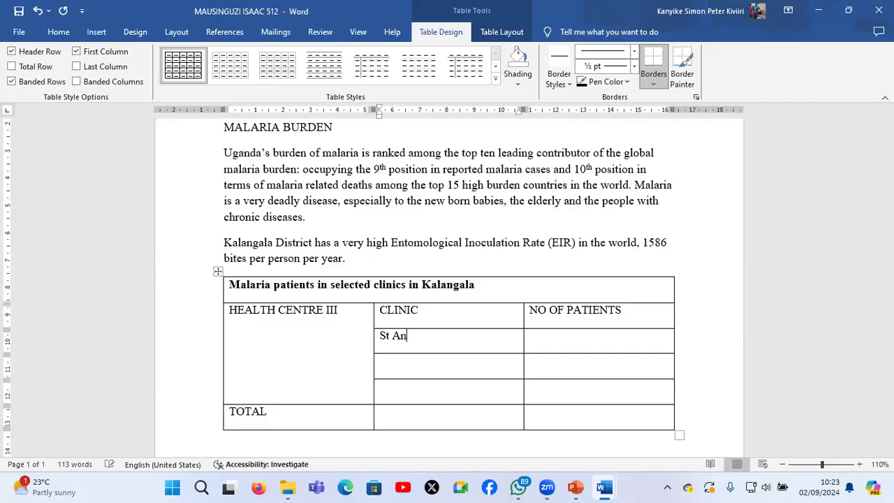
text(na)
key(Return)
key(BackSpace)
Enter "Holy Angels" and "Obulamu Care" in the next two cells of the CLINIC column
key(Down)
text(HOl)
key(BackSpace)
key(BackSpace)
text(oly Angels)
click(419, 391)
text(C)
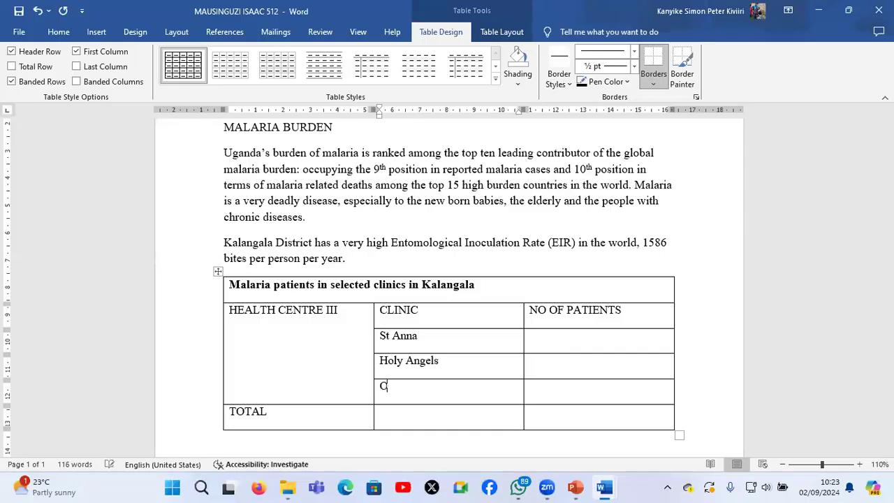
key(BackSpace)
text(Obulamu Care)
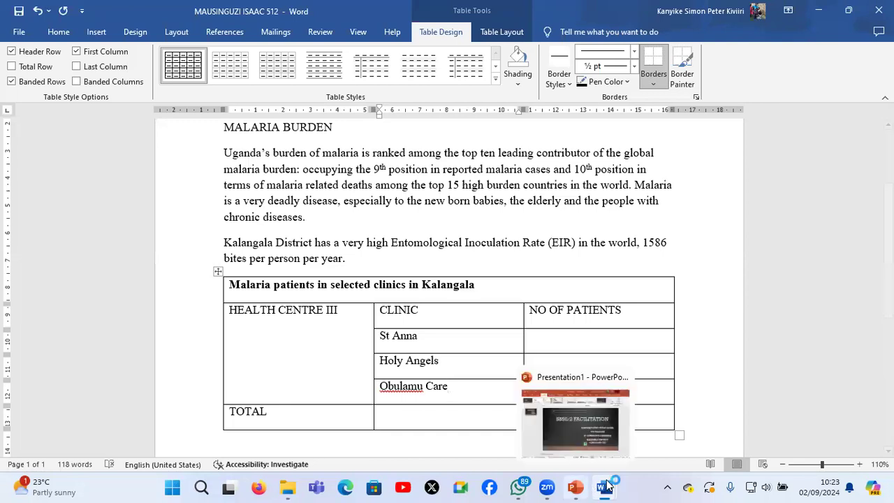
Compare with the exam paper's table and move "TOTAL" from the last row's first cell to its second cell
mouse_move(606, 483)
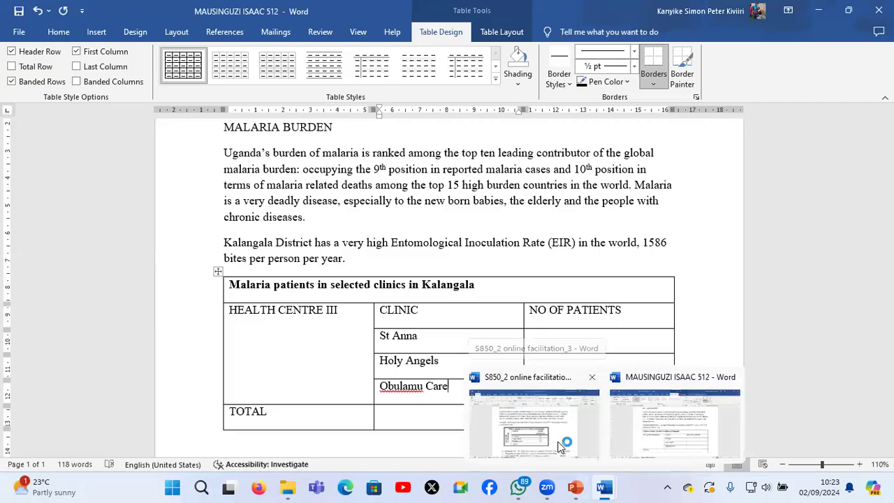
click(561, 446)
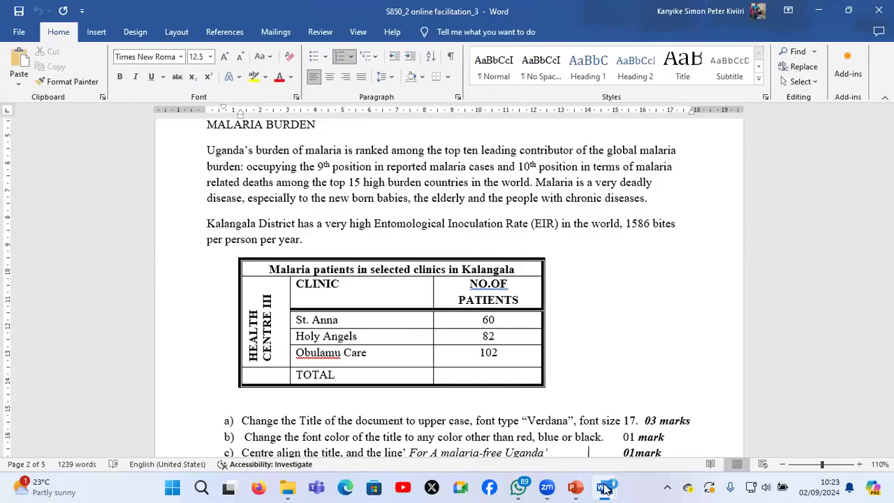
mouse_move(605, 487)
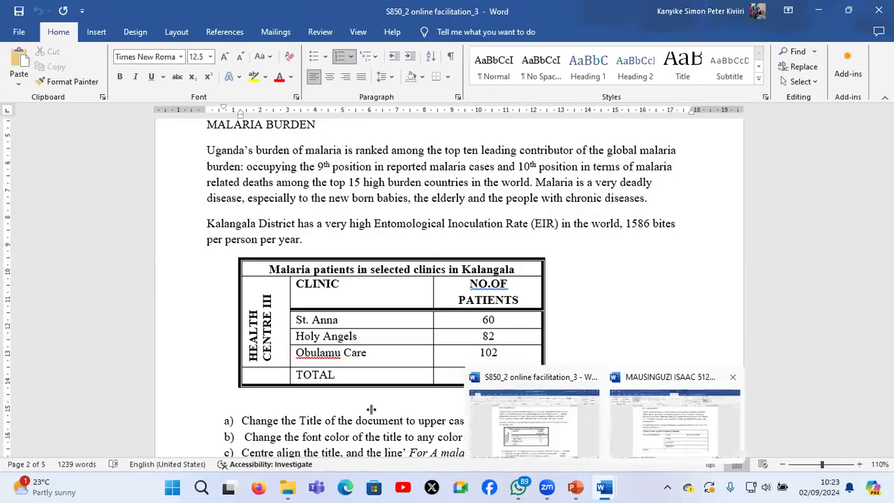
click(669, 432)
double_click(228, 412)
key(ctrl+c)
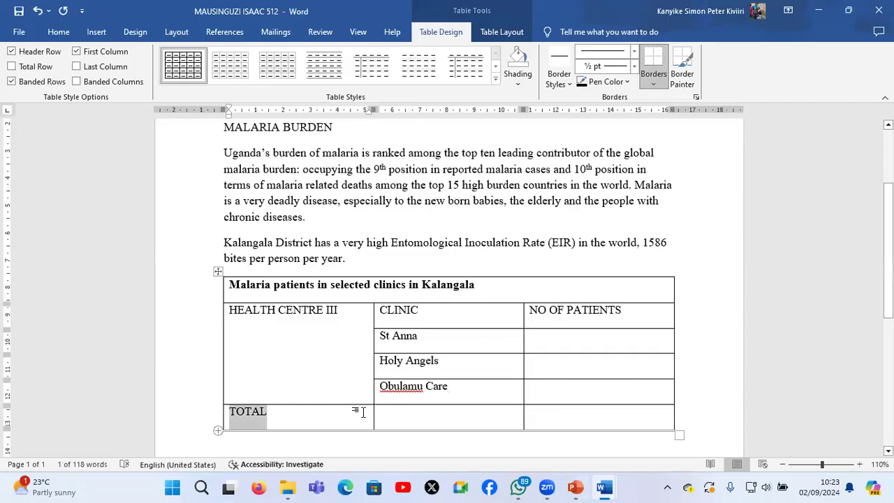
key(Delete)
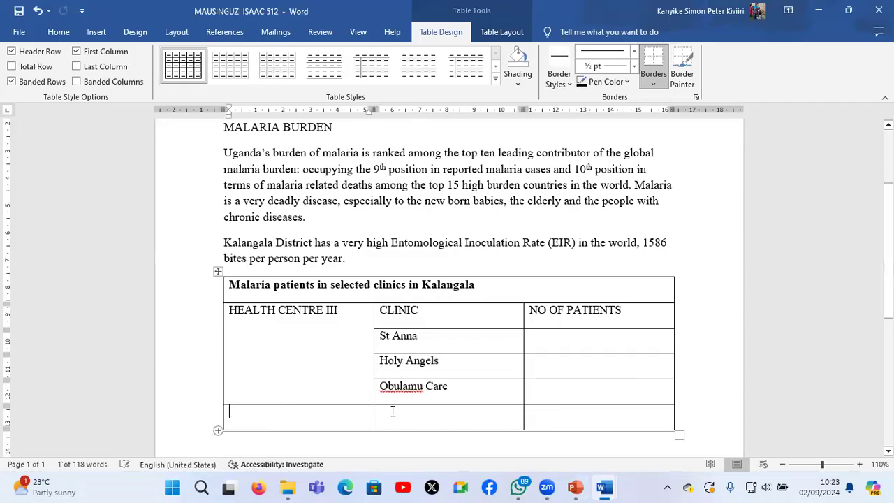
key(Tab)
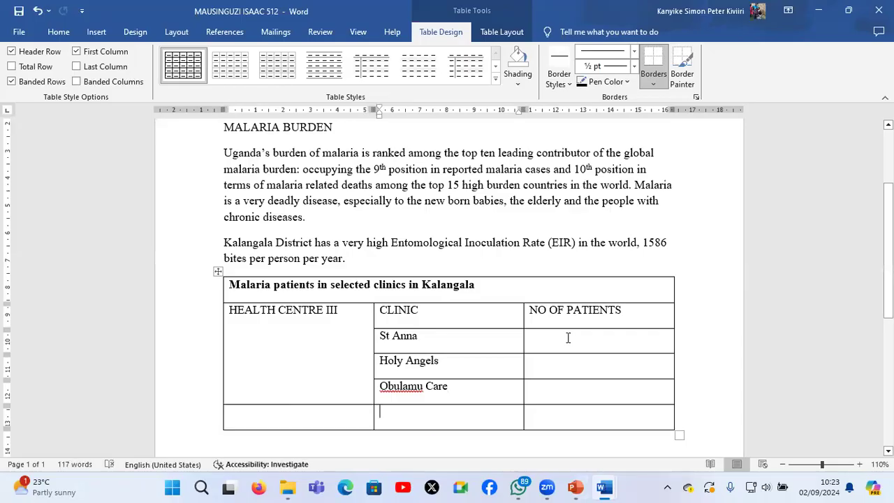
key(ctrl+v)
Fill the NO OF PATIENTS column with 62 for St Anna, 82 for Holy Angels and 102 for Obulamu Care
key(Tab)
text(62)
key(Down)
text(82)
click(618, 385)
text(102)
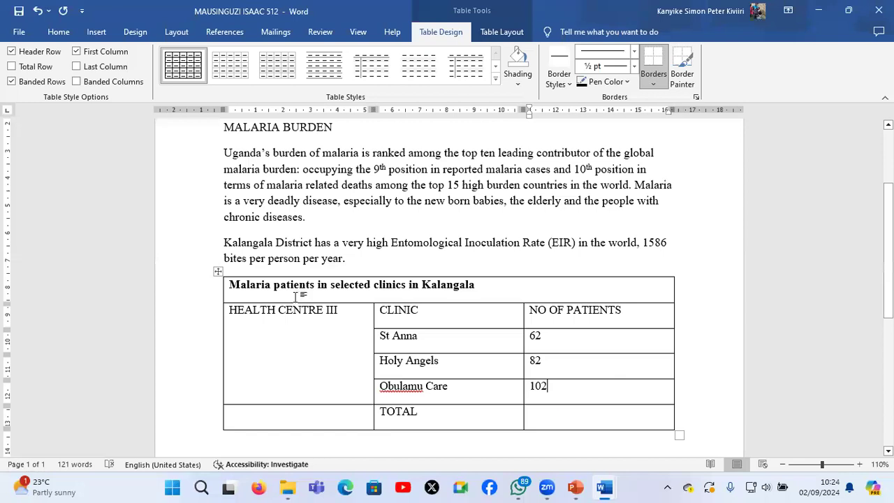
Check the table formatting in the exam paper and centre the table heading in the candidate's document
click(534, 421)
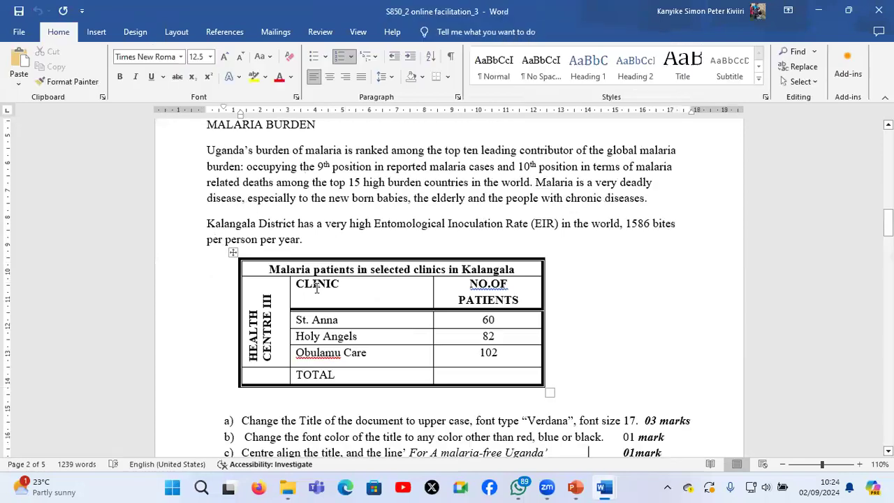
click(422, 271)
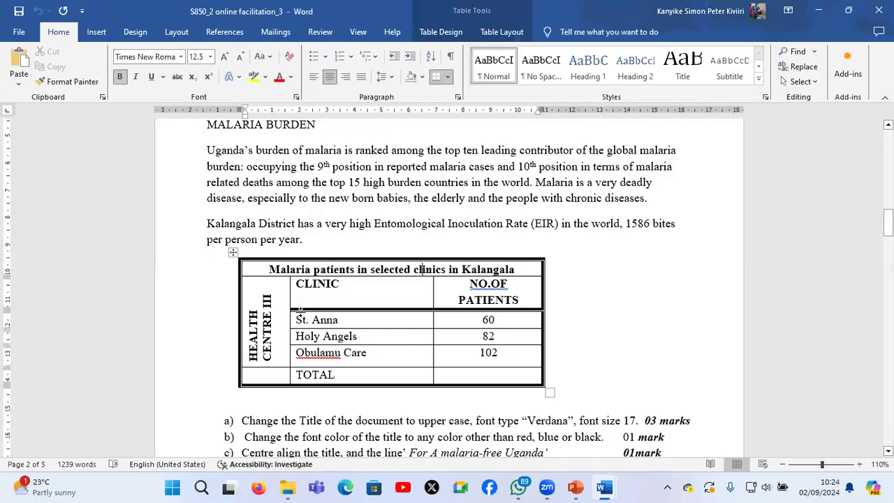
click(266, 320)
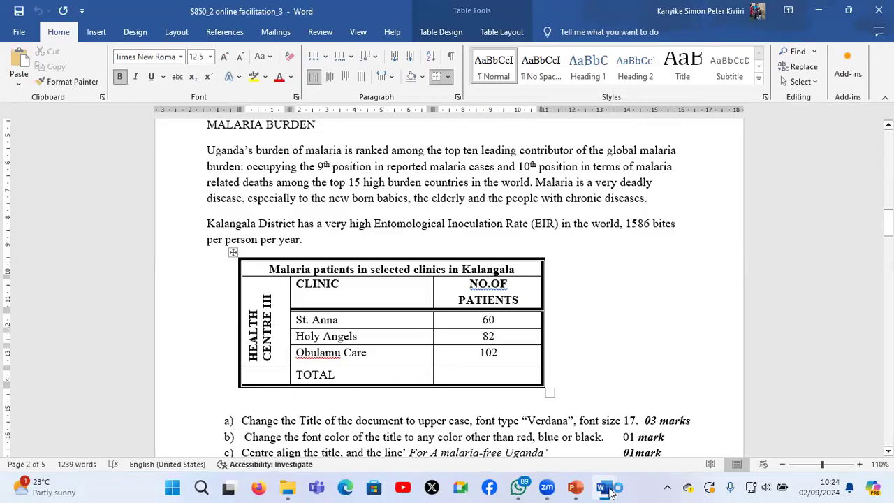
mouse_move(605, 487)
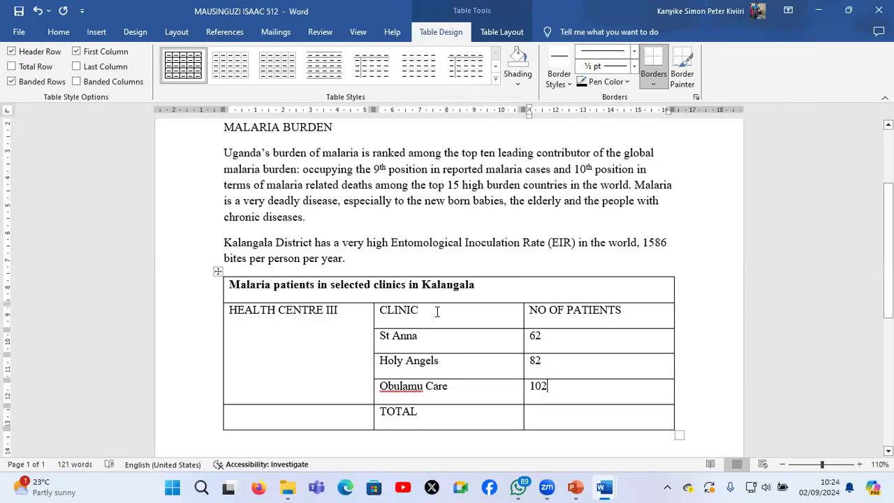
click(330, 289)
click(59, 32)
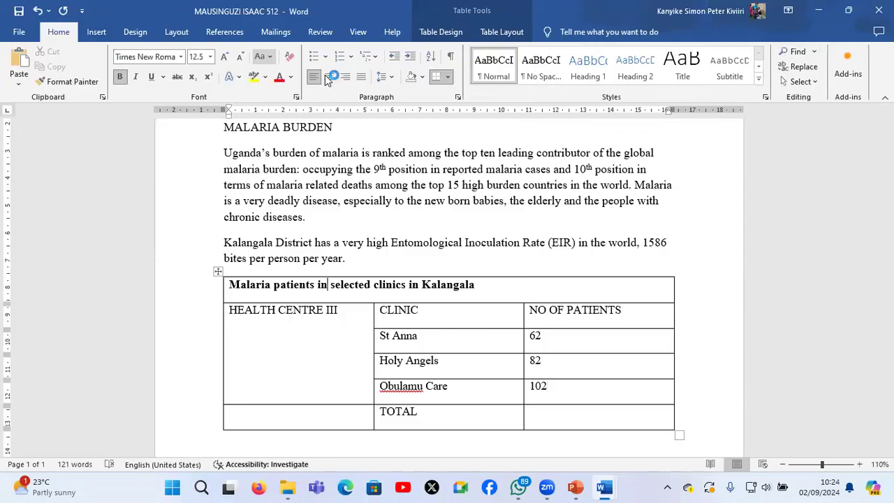
click(328, 77)
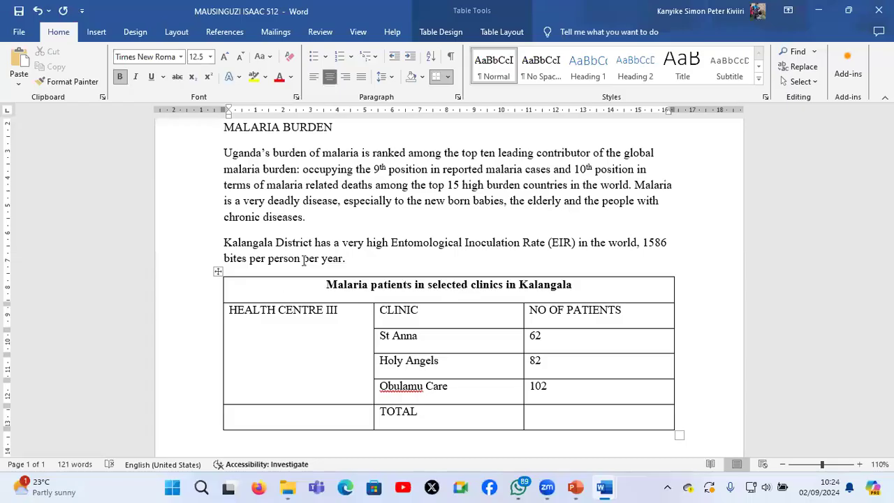
Make "HEALTH CENTRE III" and the headings "CLINIC" and "NO OF PATIENTS" bold
click(301, 312)
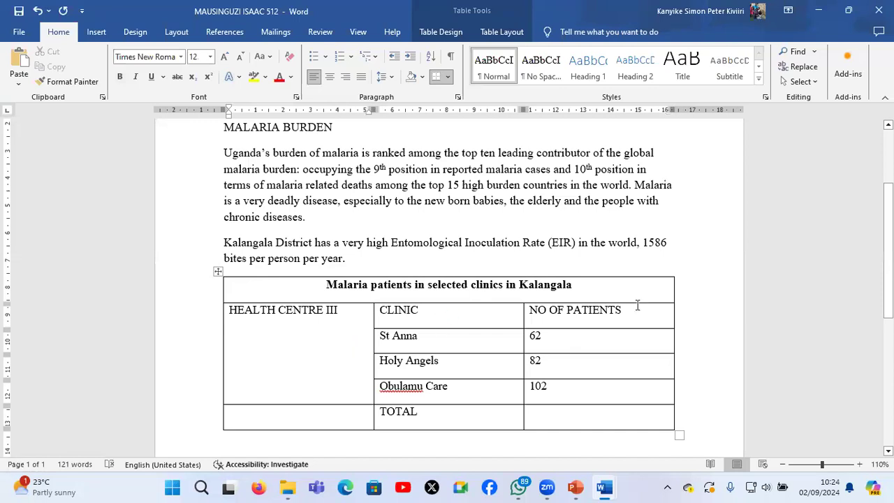
key(ctrl+b)
drag(642, 310, 415, 321)
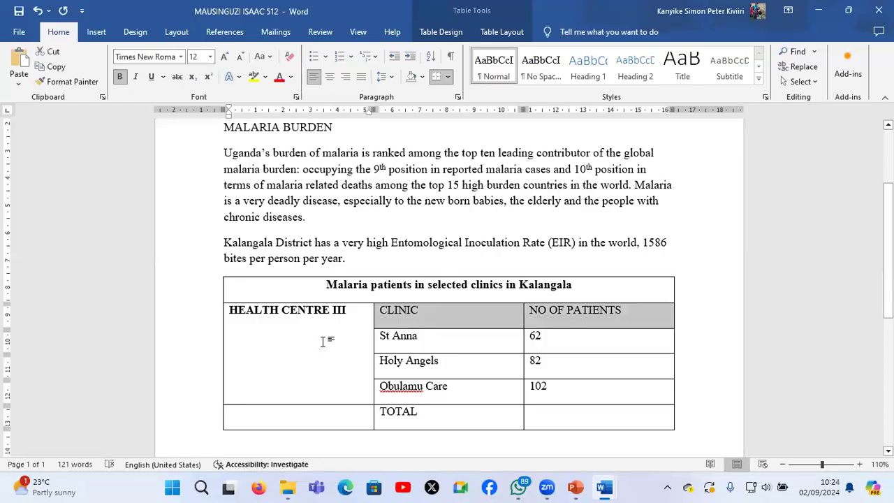
key(ctrl+b)
Change the text direction of the "HEALTH CENTRE III" cell so that its text reads vertically from bottom to top
click(293, 358)
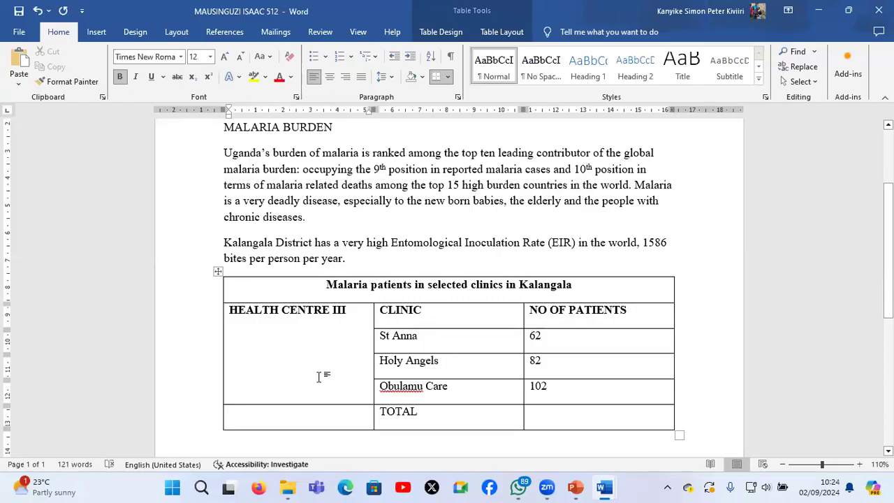
click(444, 35)
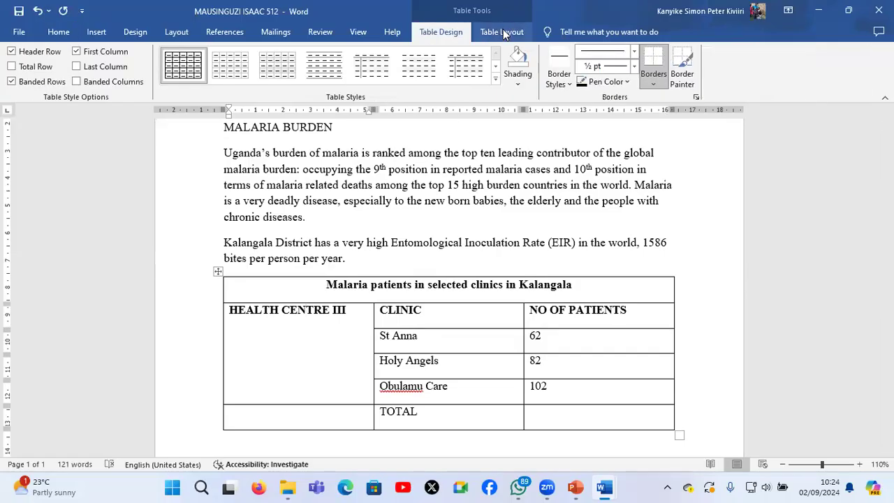
click(504, 32)
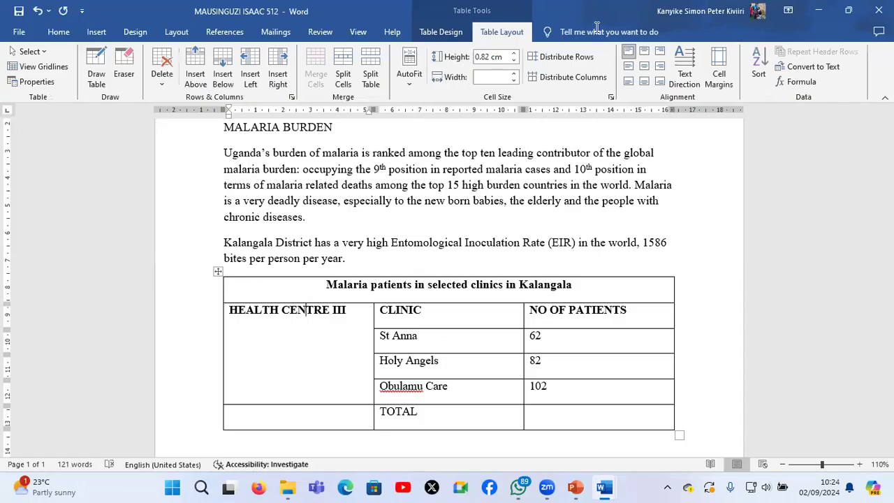
click(683, 82)
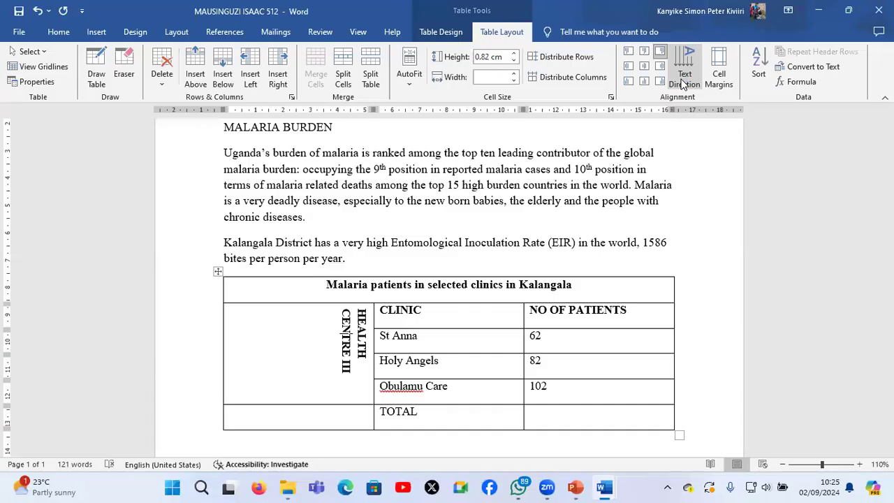
click(683, 83)
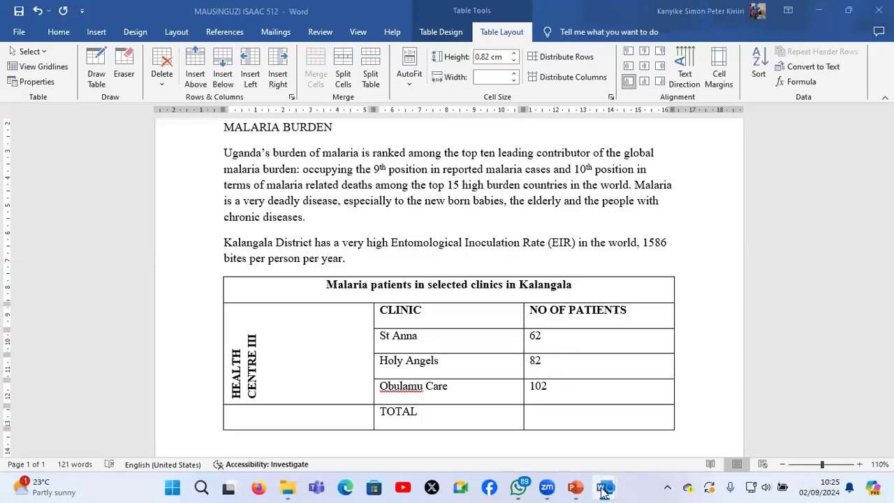
Check the St Anna figure in the exam paper and correct it to 60 in the candidate's table
mouse_move(603, 491)
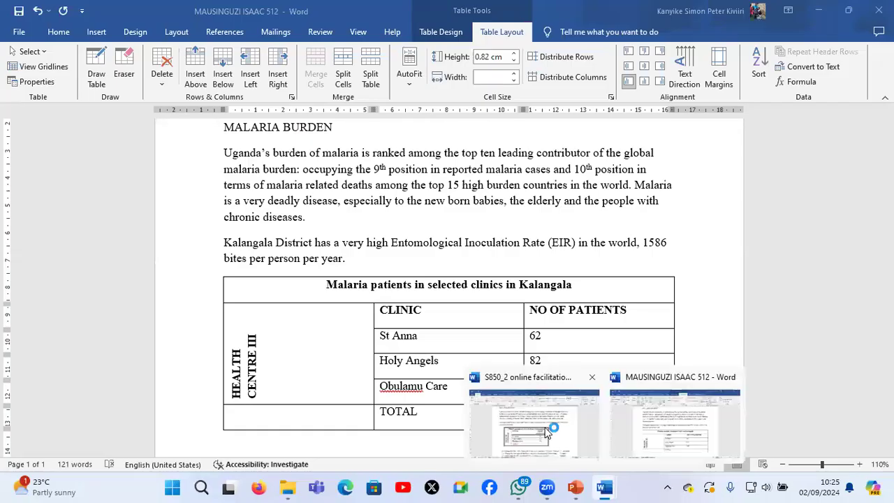
click(546, 433)
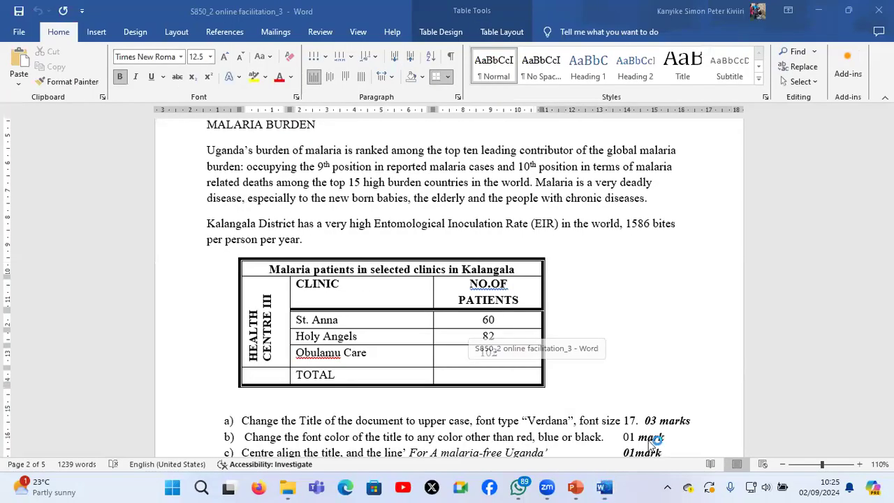
click(550, 338)
key(BackSpace)
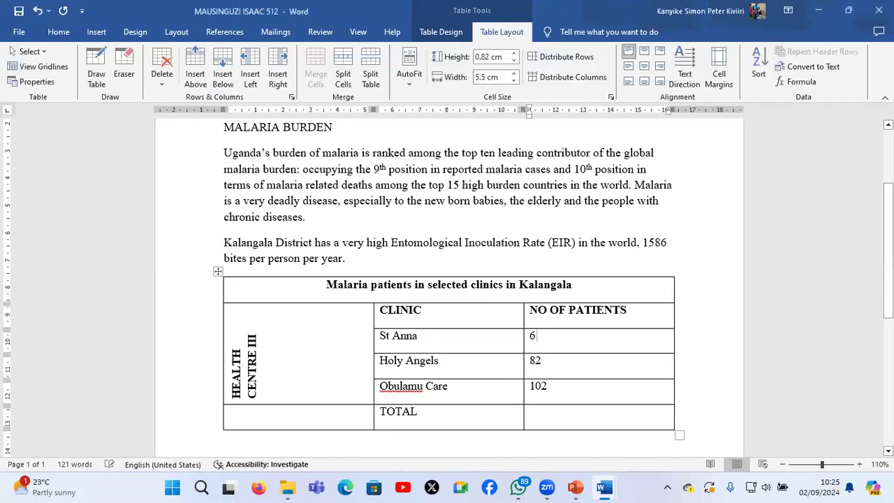
text(0)
Check the table borders in the exam paper and set the Border Painter to a 3 pt thick-and-thin line style
click(436, 32)
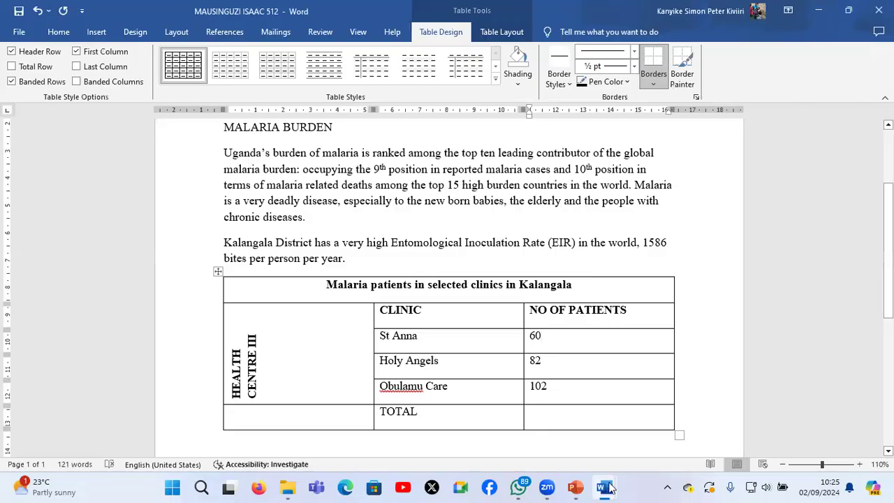
mouse_move(610, 487)
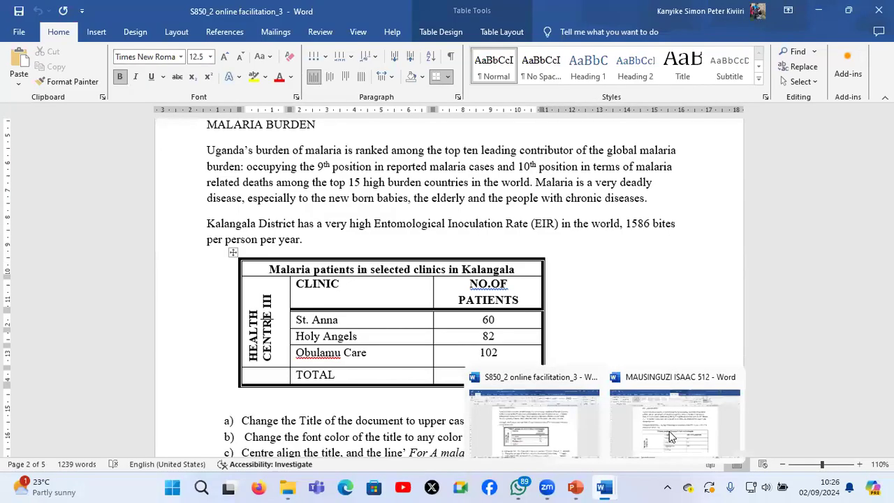
click(669, 431)
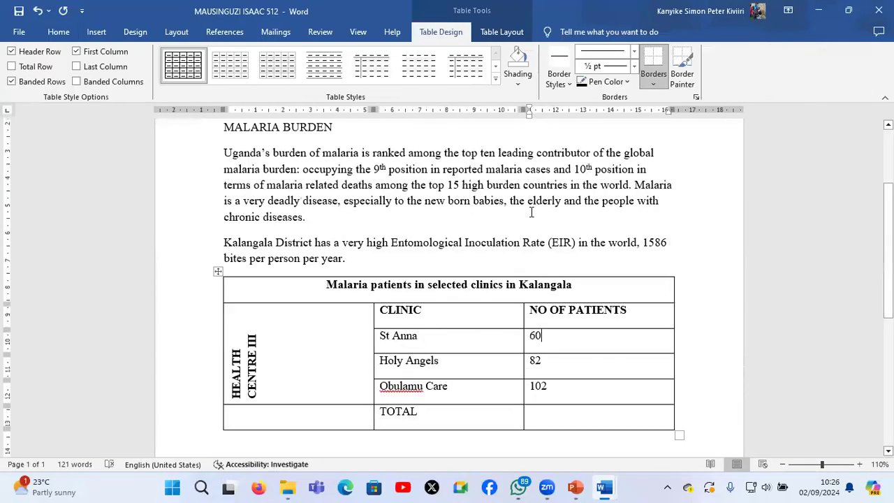
click(560, 83)
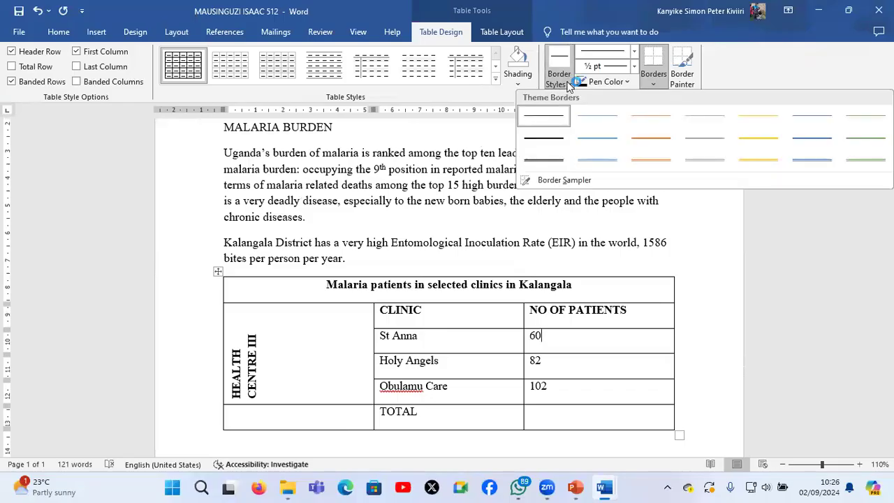
click(568, 83)
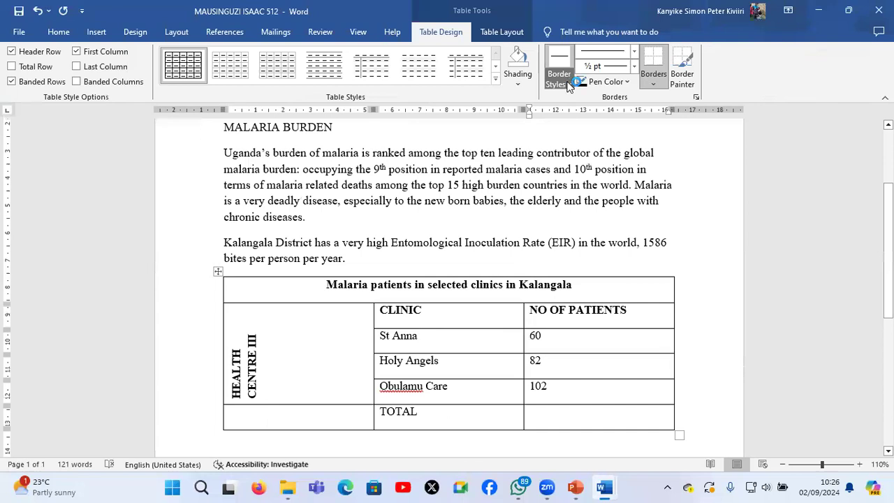
click(568, 83)
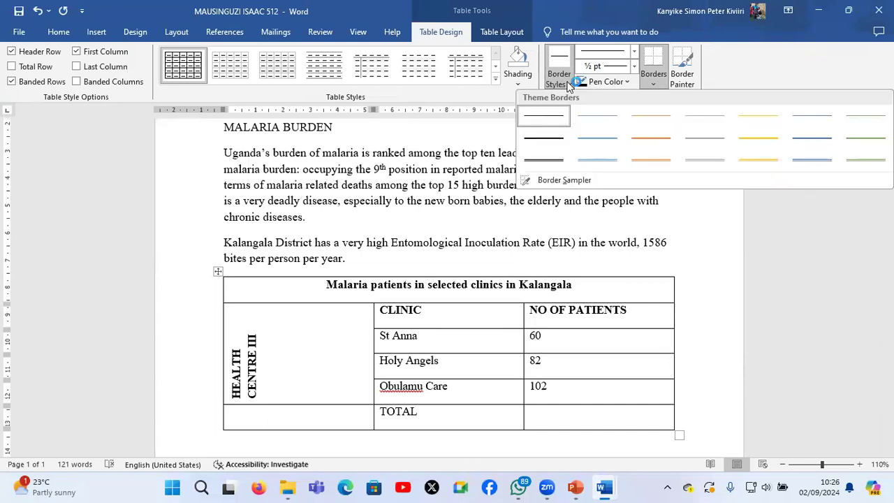
click(634, 52)
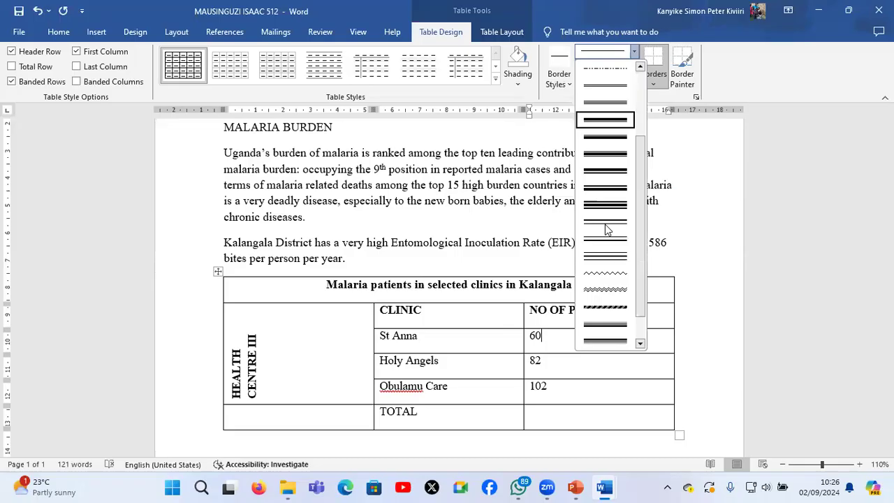
scroll(605, 224, down, 3)
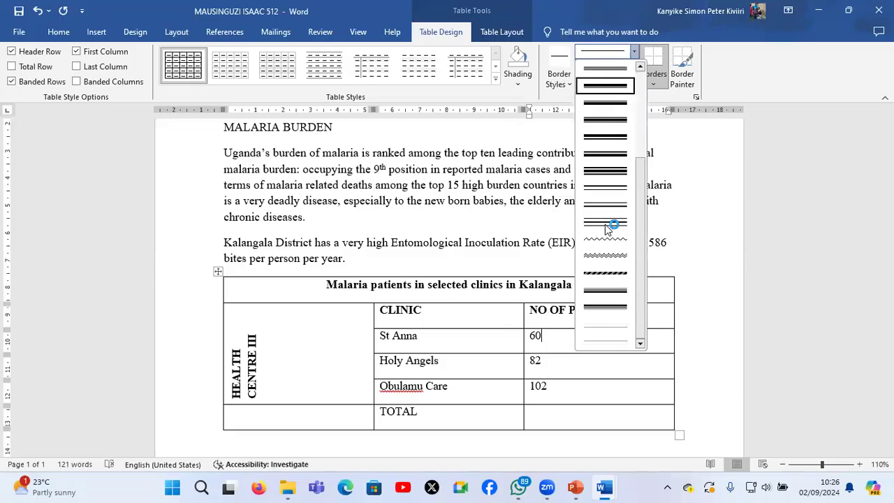
scroll(605, 224, up, 3)
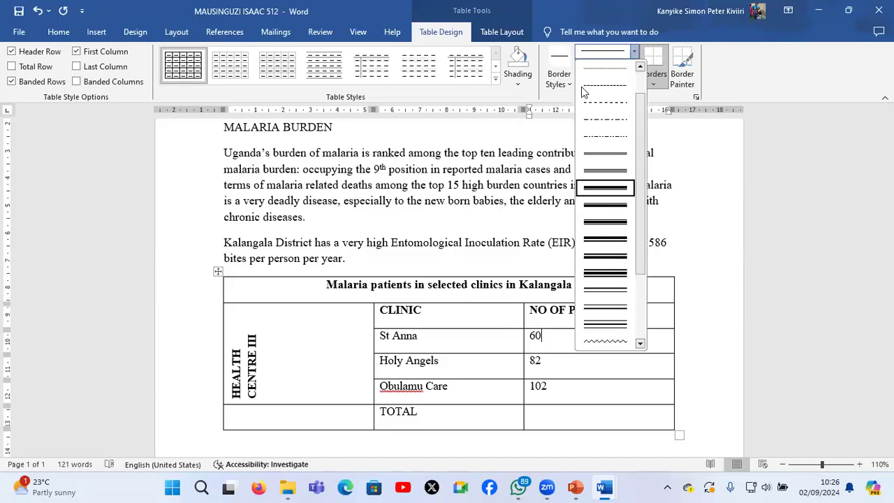
click(609, 186)
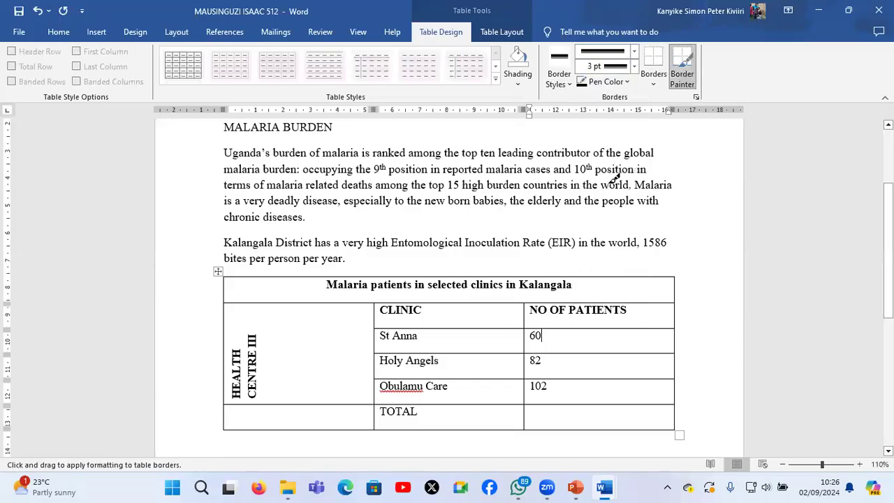
click(683, 75)
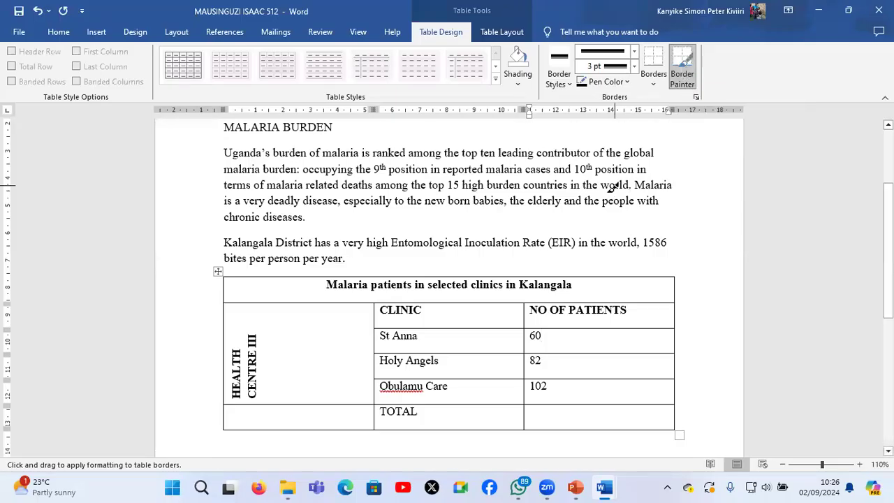
click(683, 78)
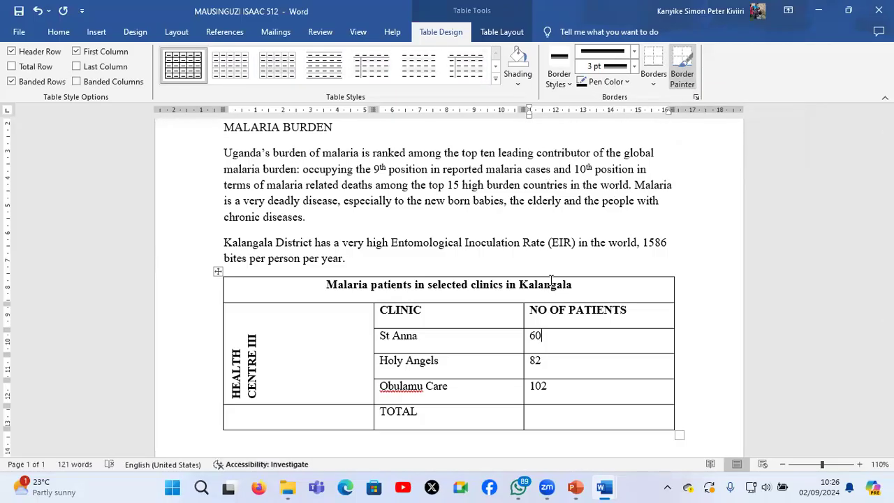
click(683, 76)
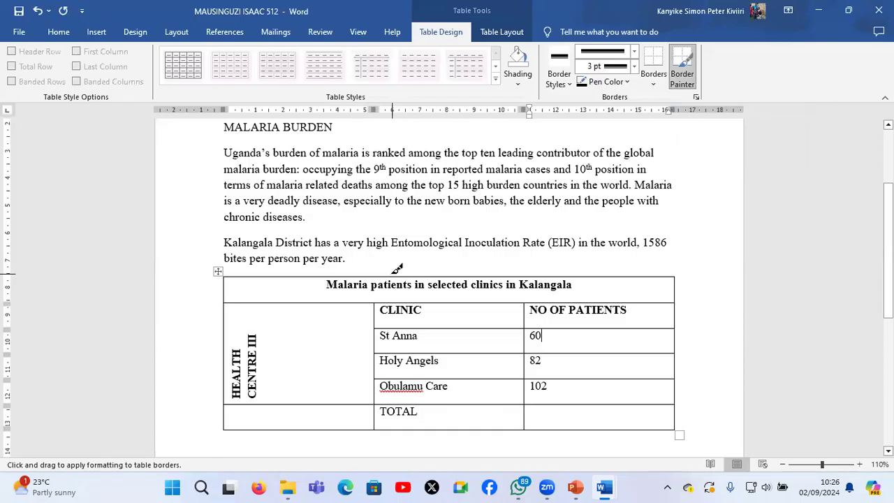
Paint the 3 pt thick-and-thin border along the upper edge and the right edge of the clinic table
click(392, 276)
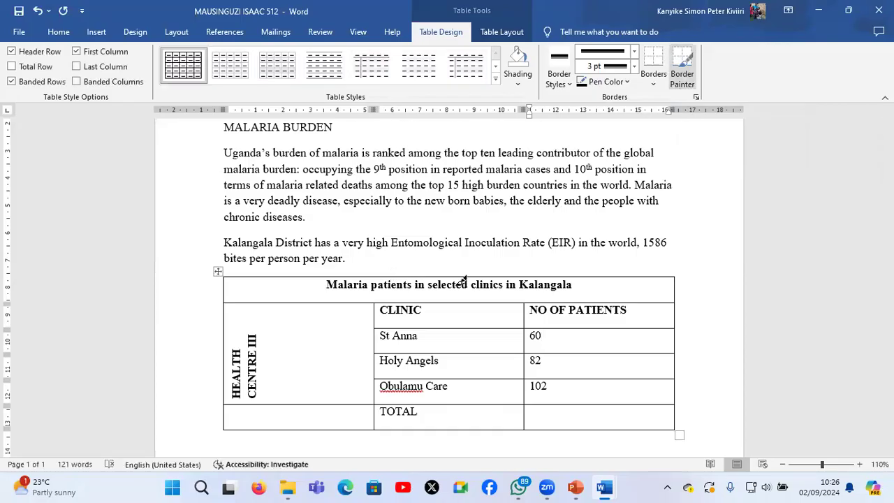
click(457, 276)
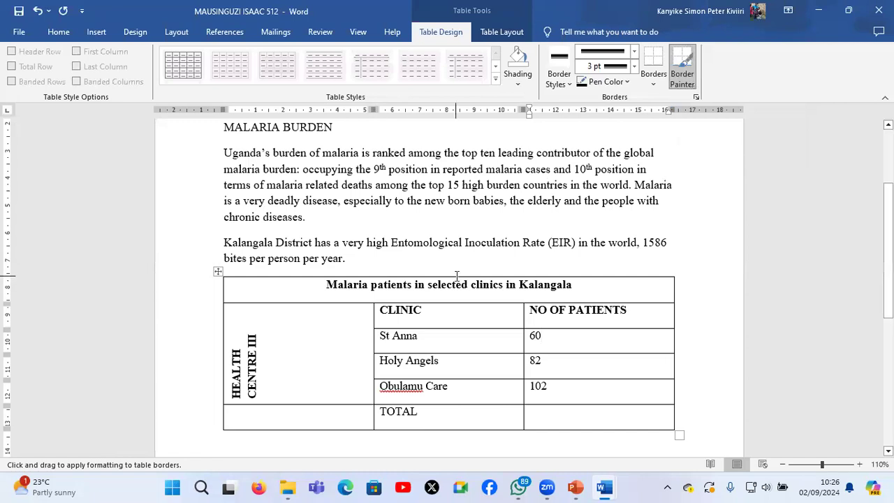
click(678, 66)
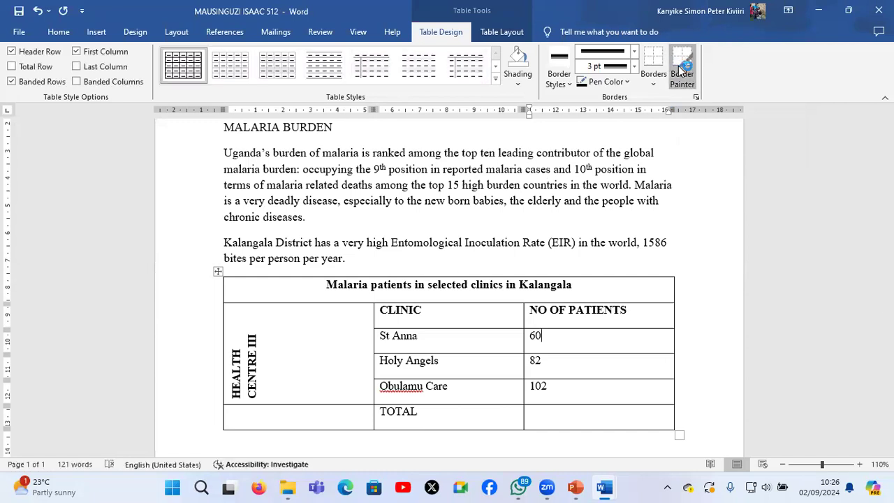
click(666, 275)
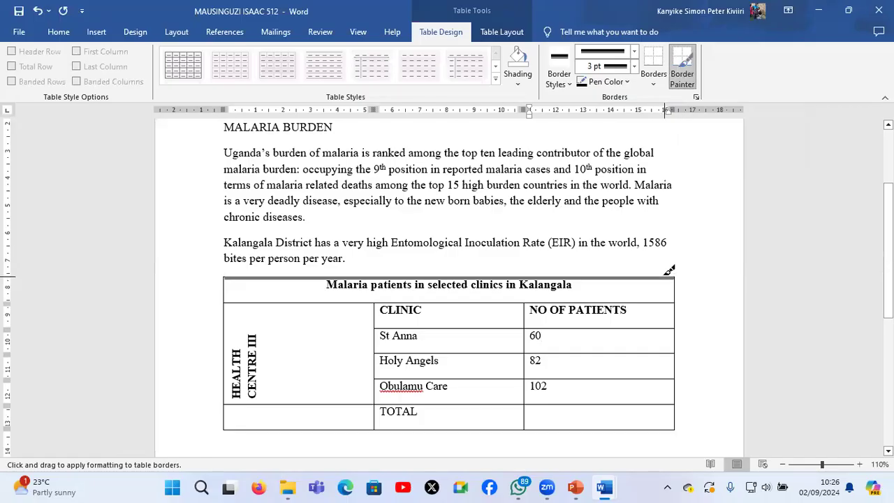
click(669, 271)
drag(681, 281, 681, 355)
drag(681, 417, 683, 419)
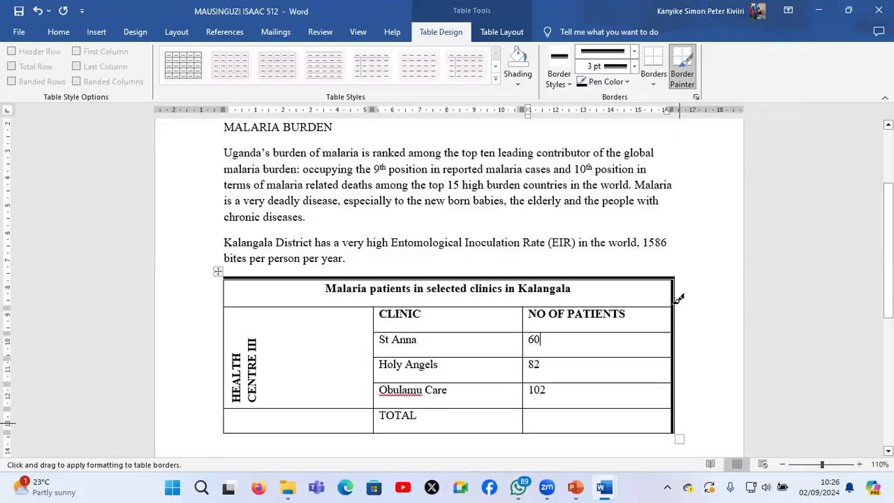
Paint the thick border beneath the CLINIC and NO OF PATIENTS heading cells, undoing any stroke placed above them
drag(671, 305, 464, 312)
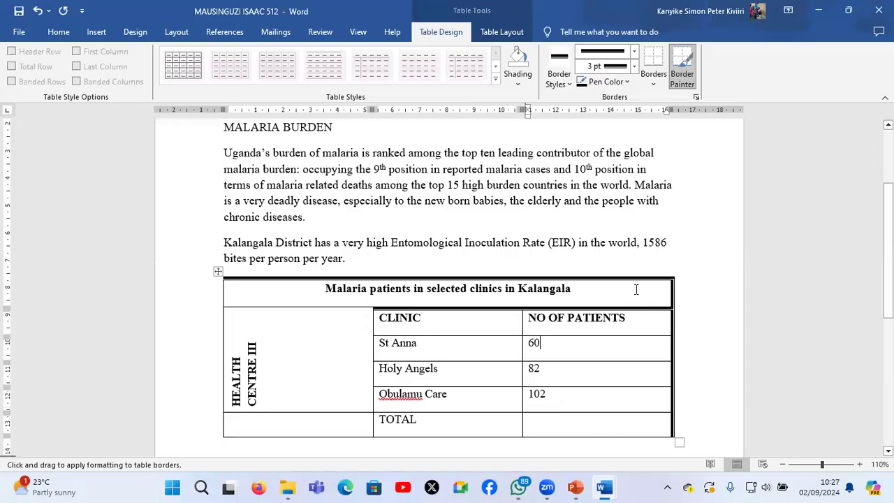
click(684, 78)
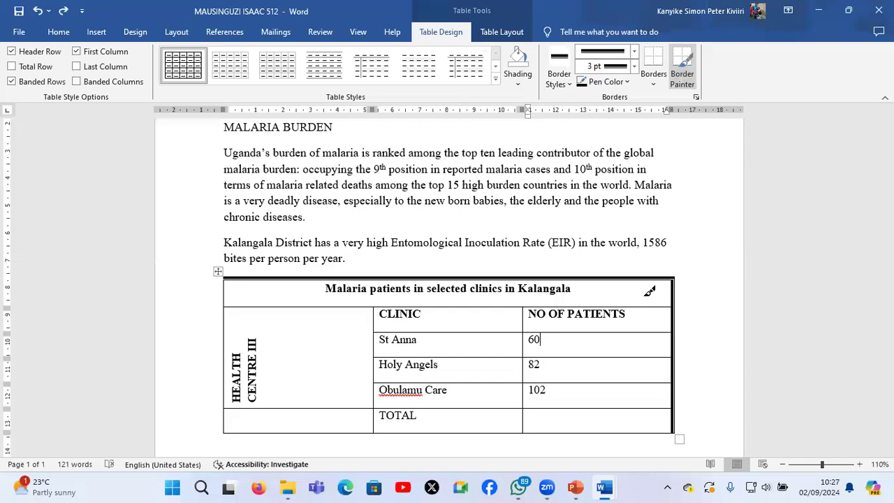
drag(495, 332, 270, 326)
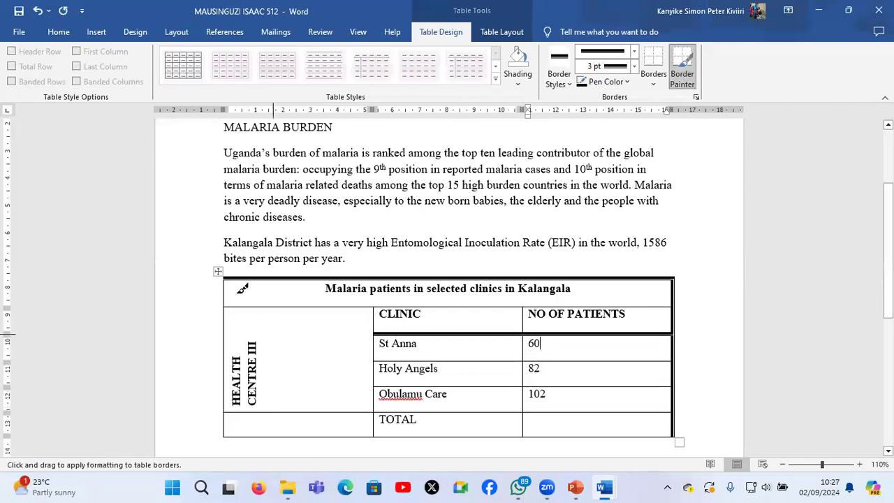
Paint the thick border along the table's left and lower edges and stop the Border Painter
mouse_move(227, 283)
mouse_down()
mouse_move(221, 385)
mouse_move(225, 421)
mouse_move(236, 430)
mouse_move(647, 433)
mouse_up()
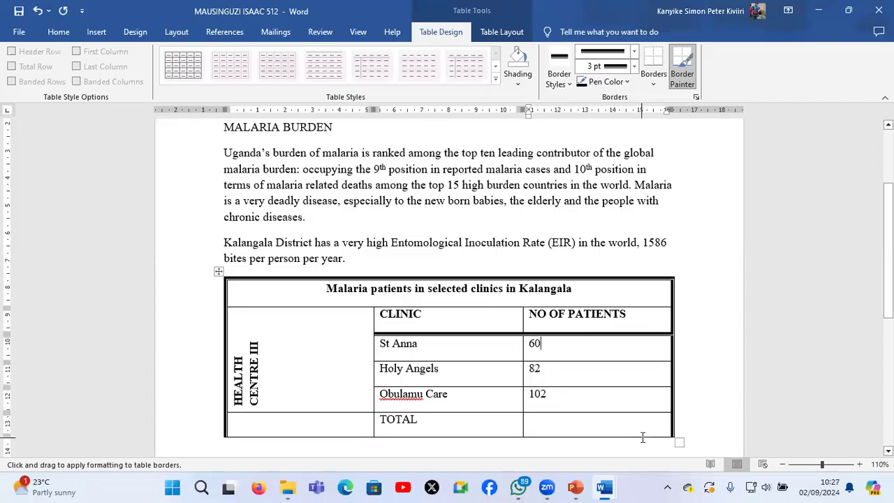
double_click(642, 438)
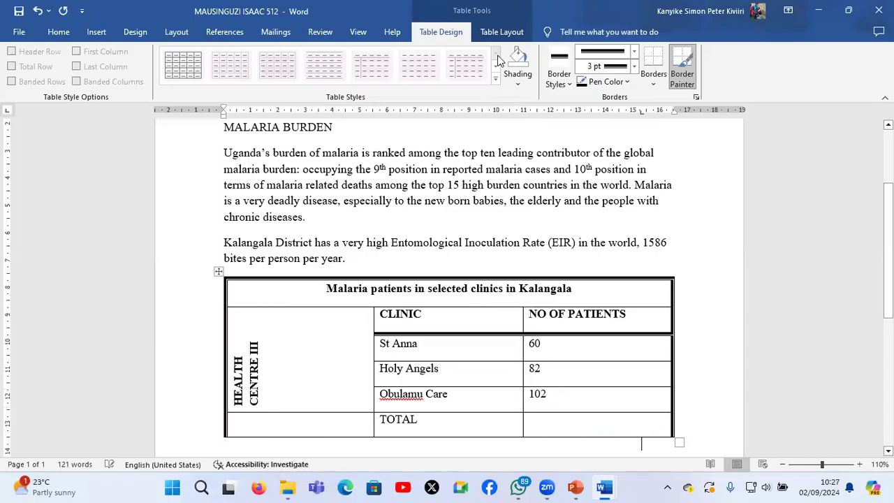
click(495, 139)
click(682, 72)
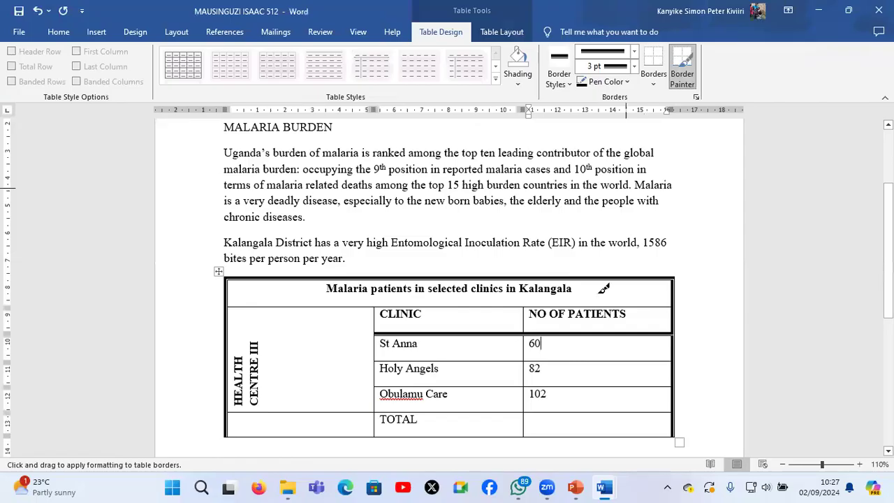
scroll(604, 288, down, 2)
mouse_move(672, 325)
mouse_down()
mouse_move(429, 334)
mouse_move(348, 316)
mouse_move(313, 321)
mouse_up()
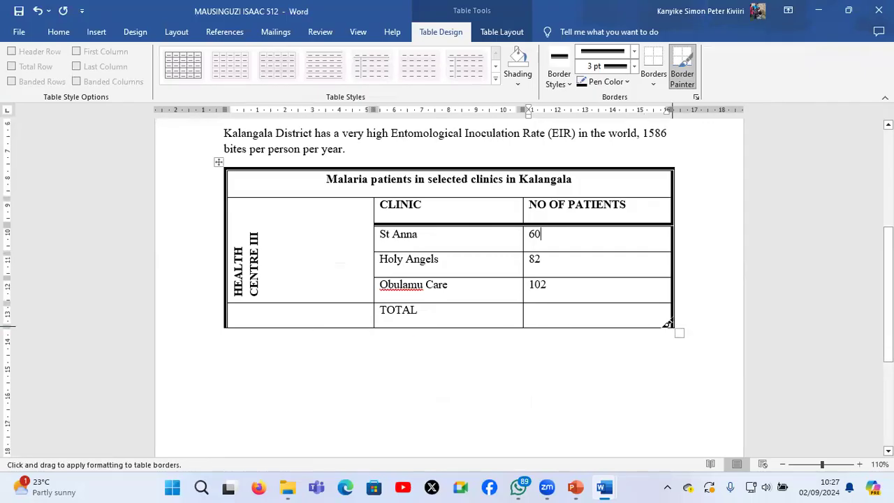
mouse_move(656, 320)
mouse_down()
mouse_move(539, 333)
mouse_move(419, 319)
mouse_up()
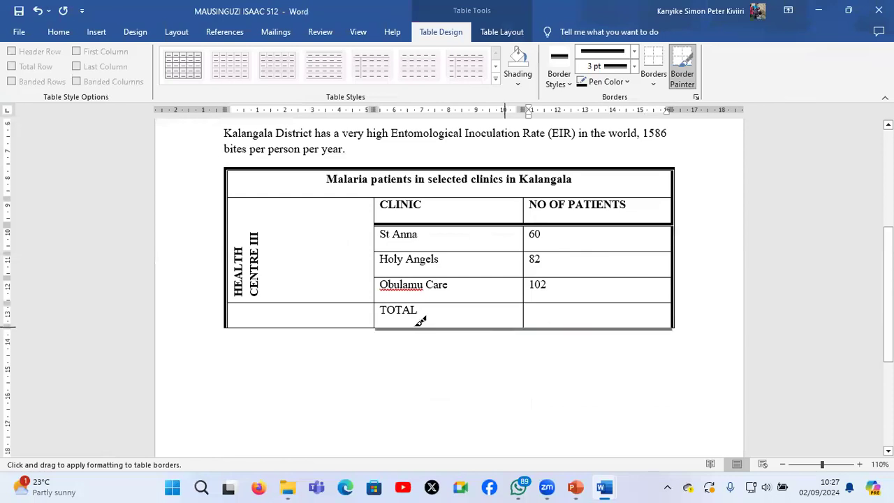
click(357, 323)
drag(352, 327, 359, 325)
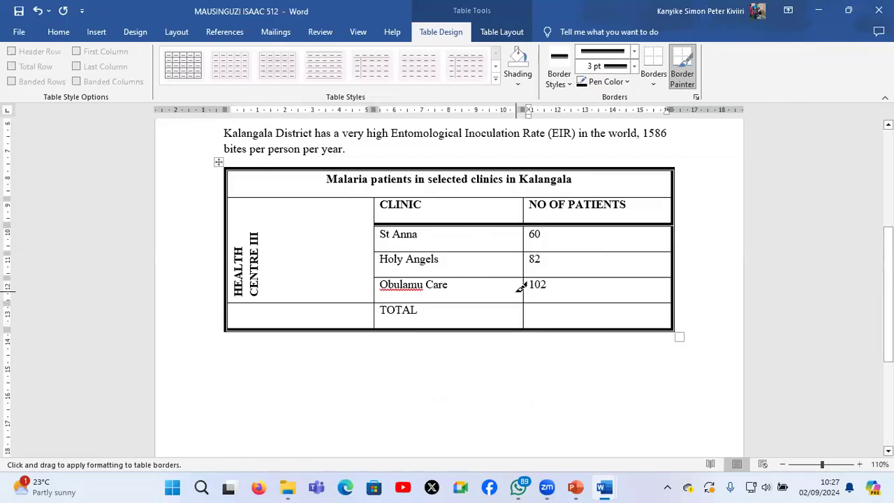
key(Escape)
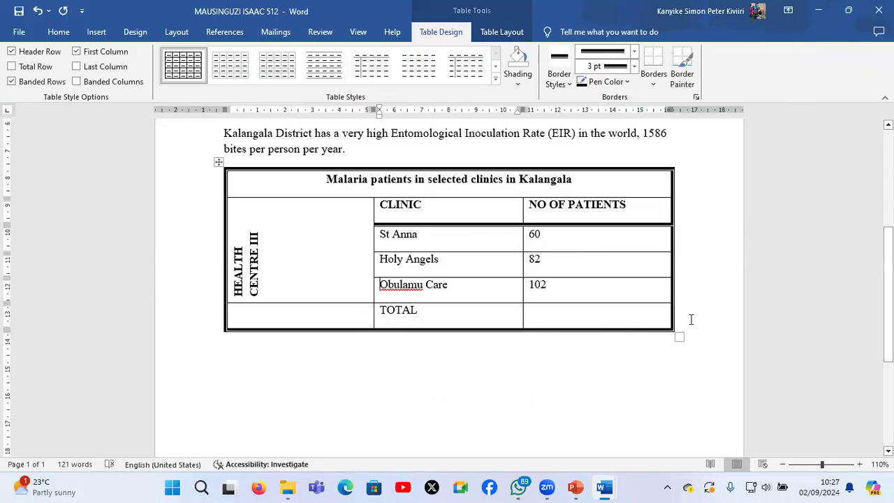
Narrow the whole clinic table to about 12 cm wide
drag(679, 333, 548, 334)
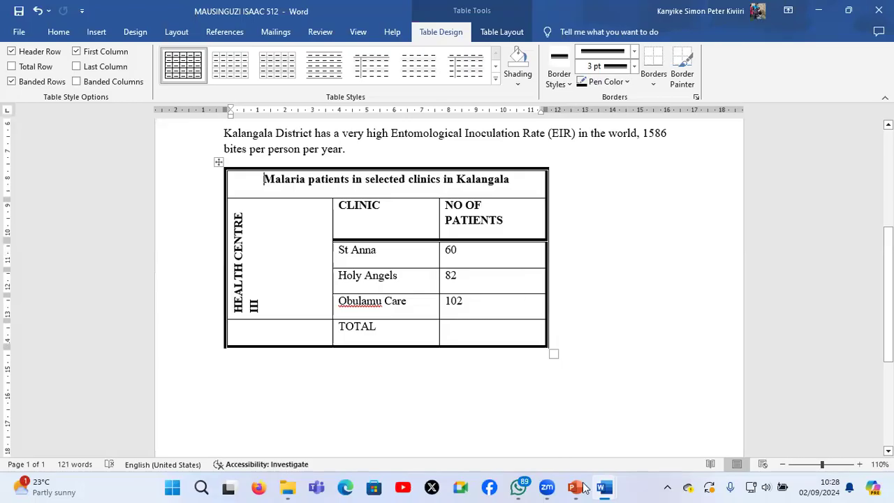
Check the question paper for the title instruction, centre the document title "mass action against malaria (maam) and school health" and convert it to UPPERCASE
scroll(493, 259, up, 5)
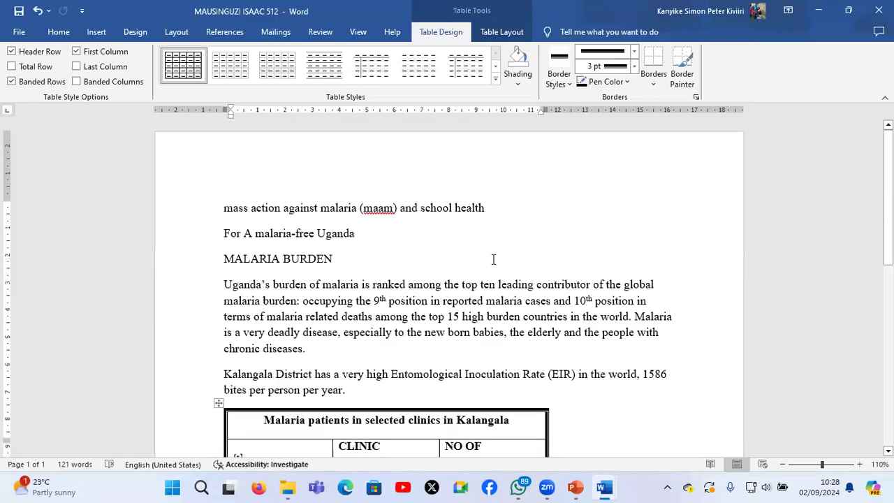
mouse_move(605, 487)
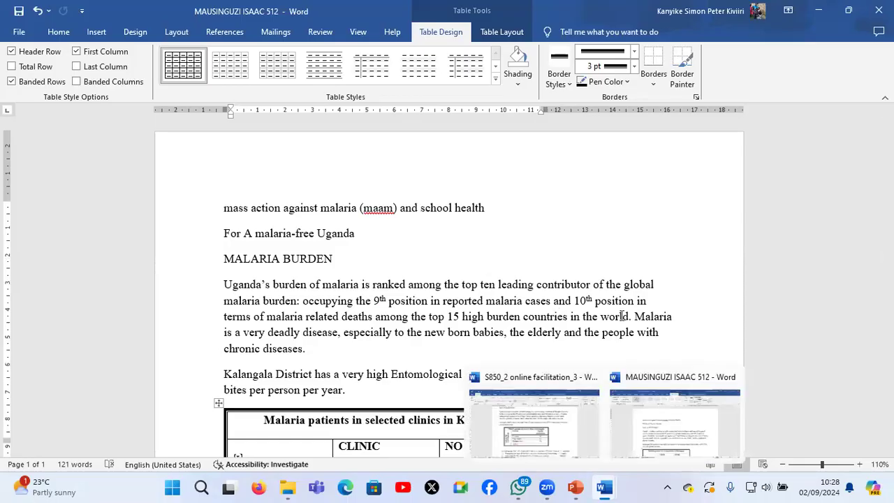
click(534, 419)
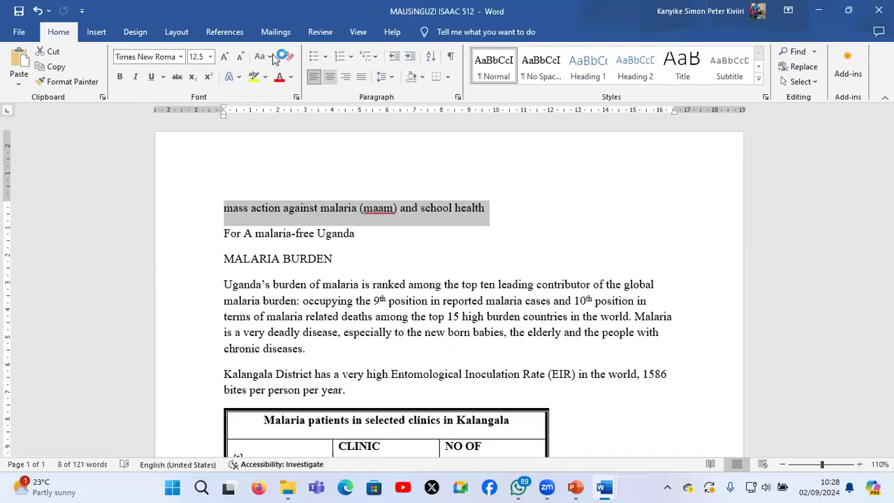
key(ctrl+e)
click(272, 56)
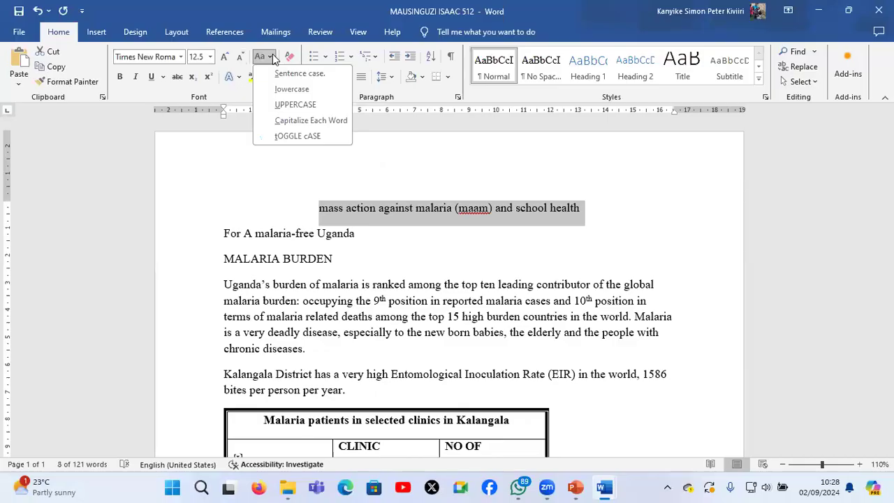
click(291, 105)
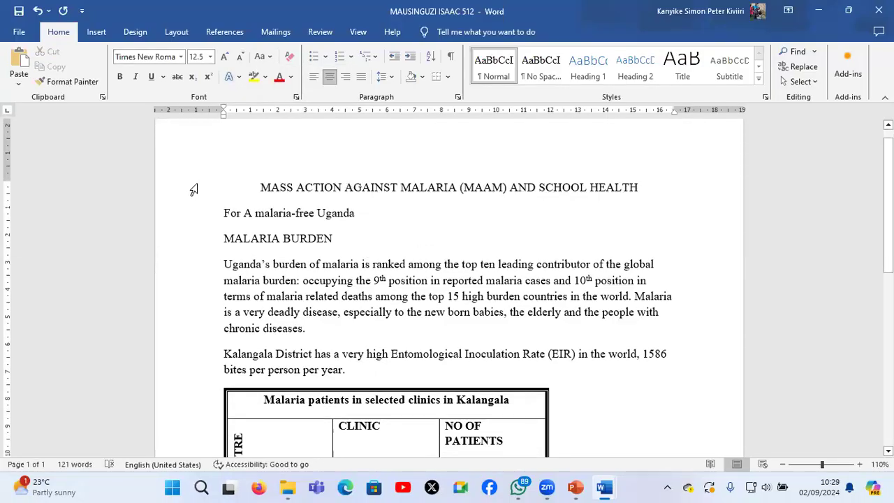
Set the font of the document title to Verdana
click(193, 189)
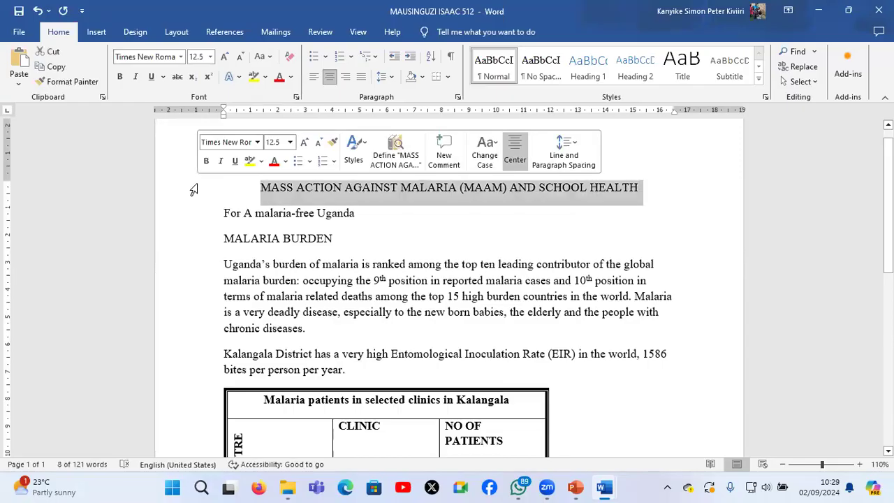
key(Left)
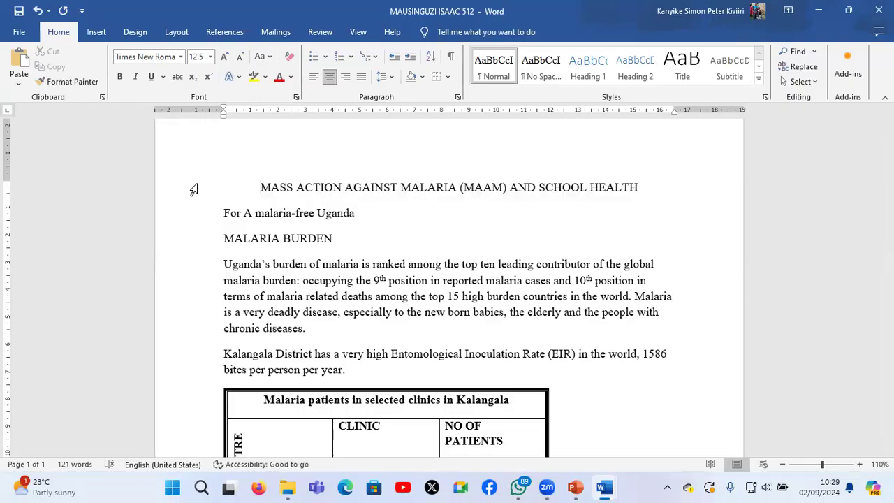
click(193, 189)
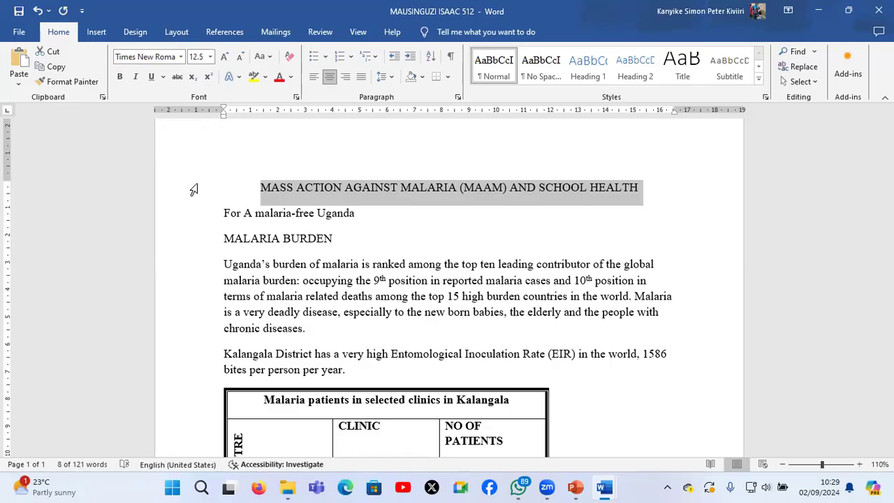
click(180, 57)
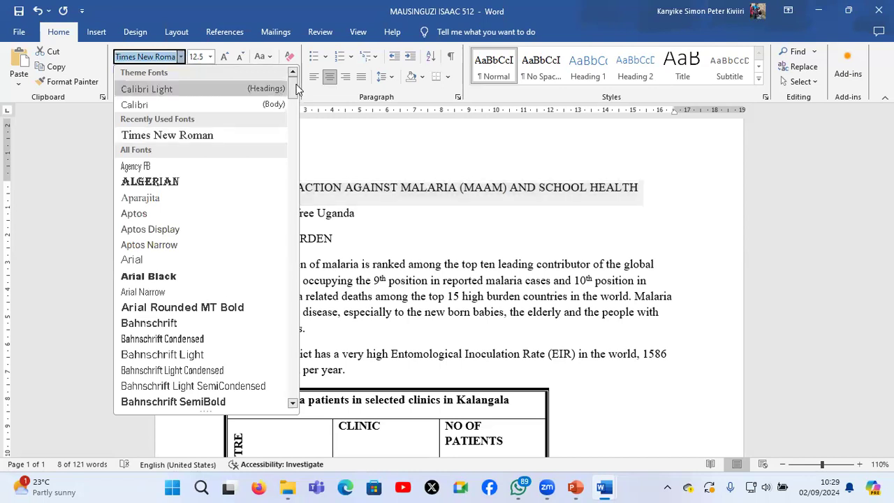
scroll(305, 121, down, 2)
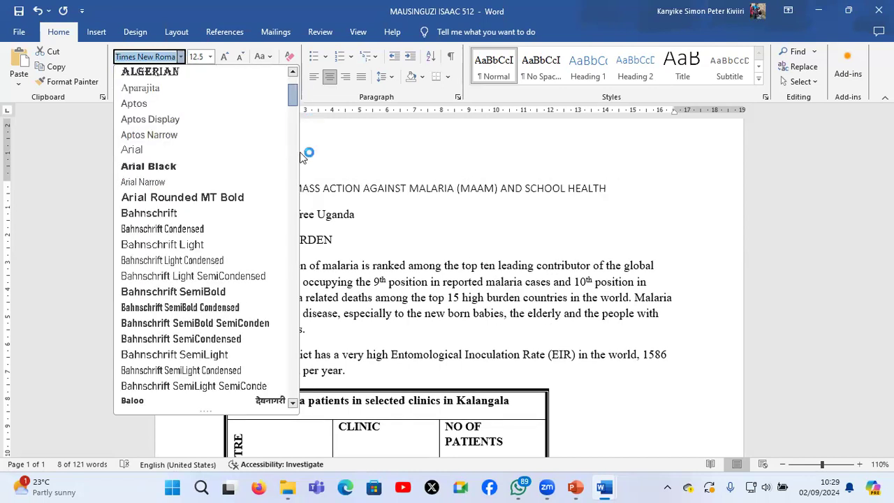
scroll(301, 155, down, 8)
scroll(299, 287, down, 10)
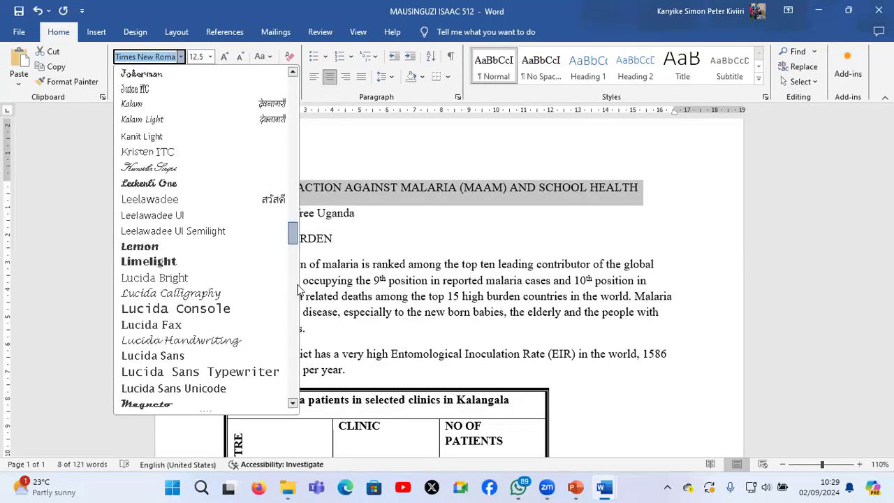
scroll(298, 288, down, 20)
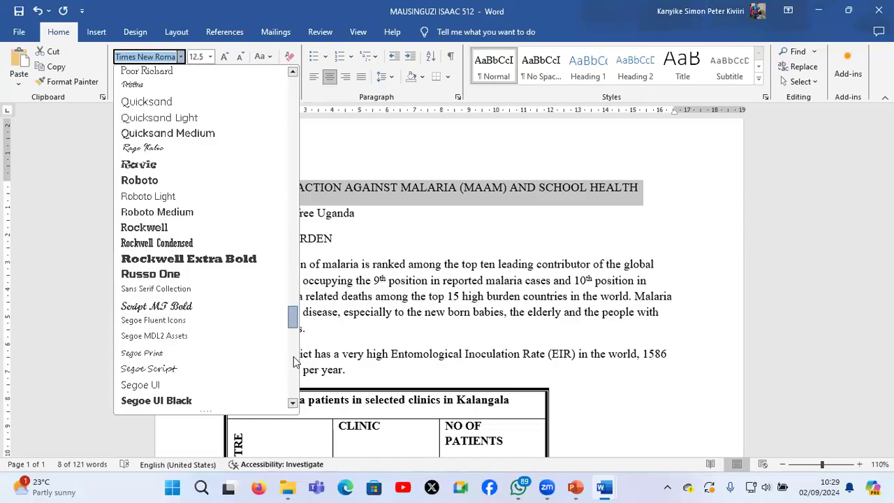
scroll(293, 361, down, 4)
scroll(294, 370, down, 2)
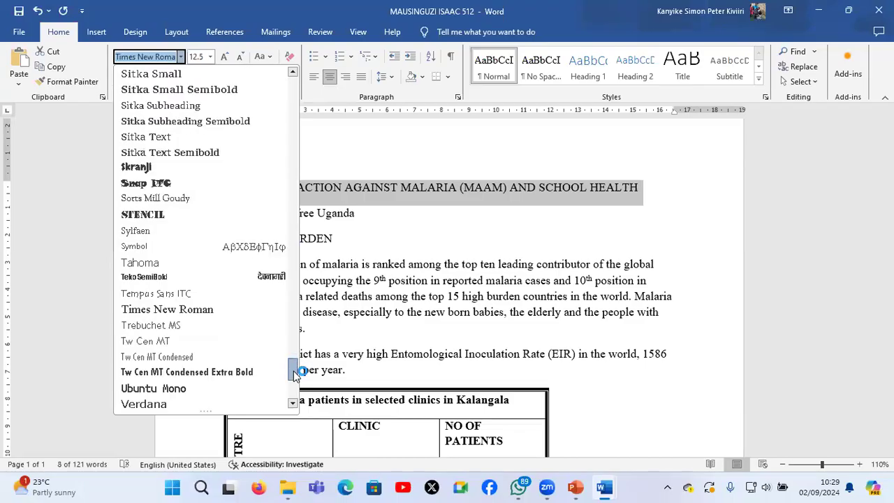
scroll(293, 370, down, 3)
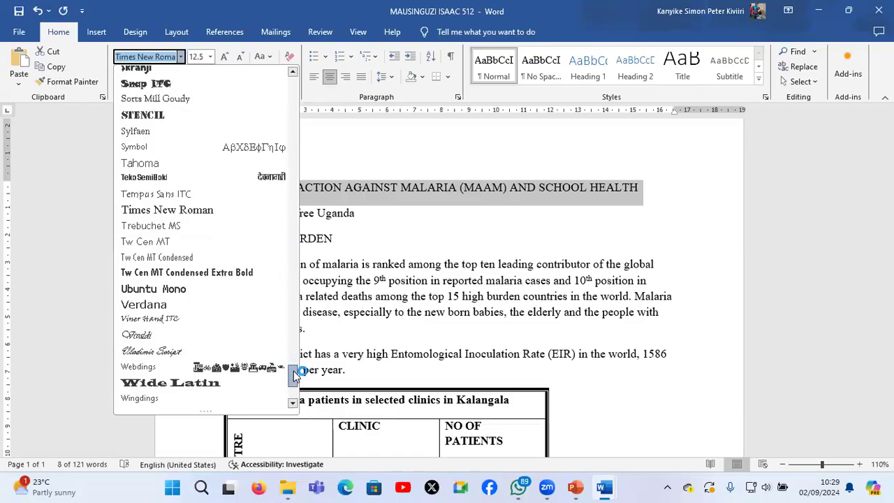
click(174, 307)
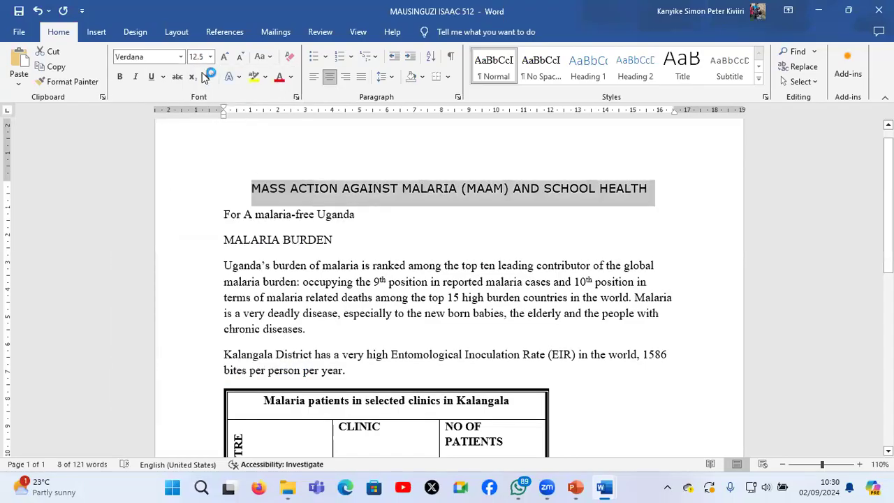
Set the document title's font size to 17
click(202, 56)
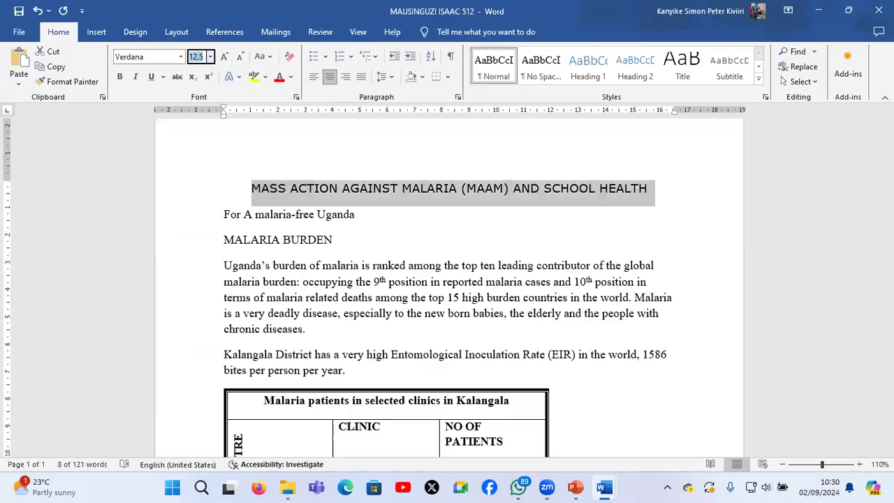
text(17)
key(Return)
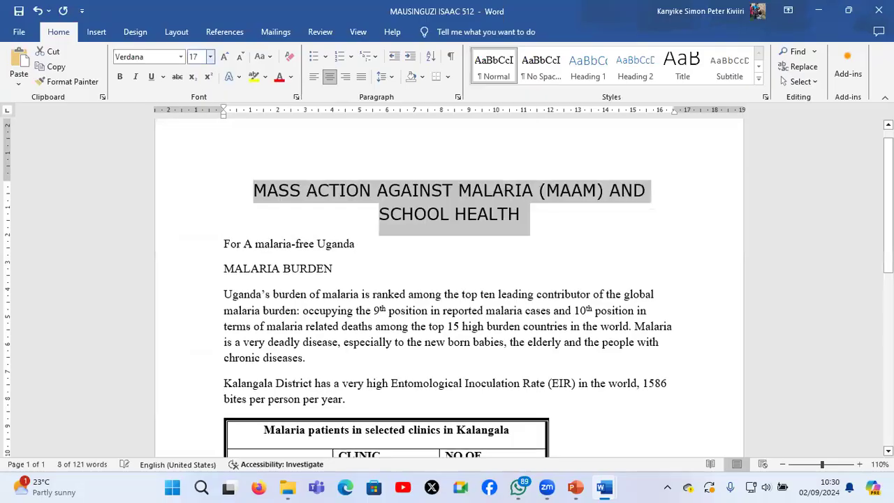
click(211, 56)
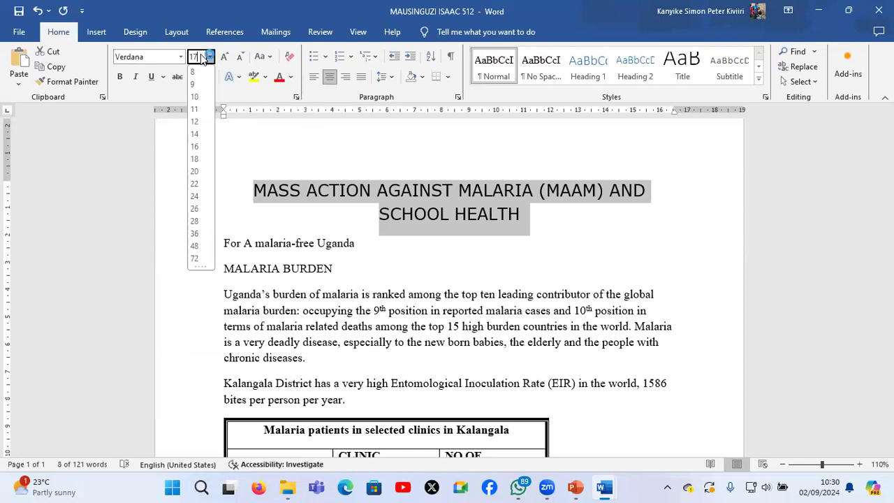
key(BackSpace)
key(BackSpace)
text(17)
key(Return)
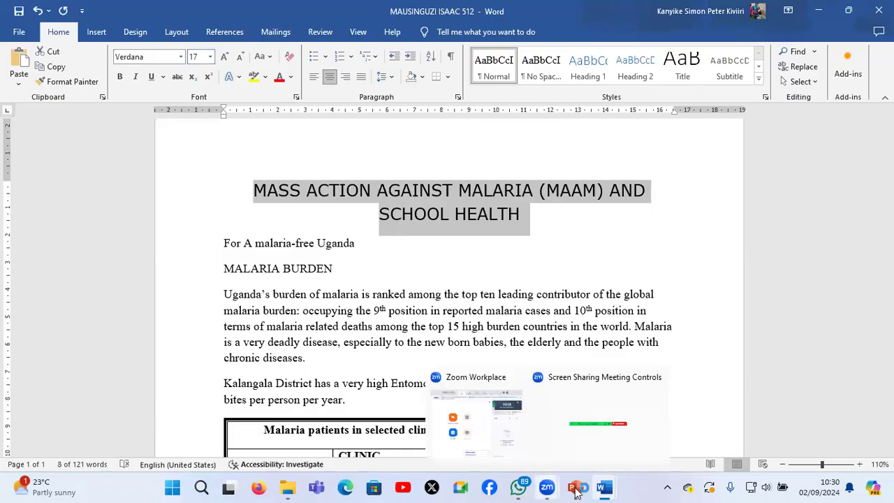
Check instruction b in the S850_2 question paper and change the document title's font colour to green
mouse_move(605, 488)
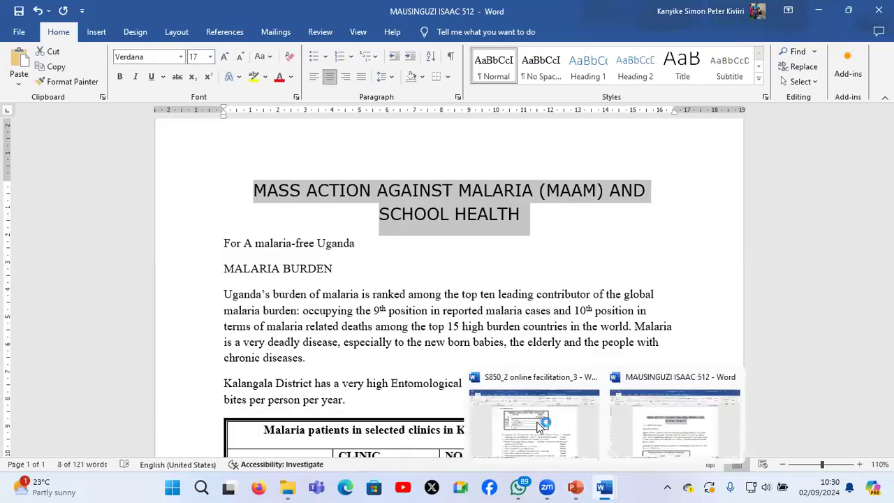
click(541, 428)
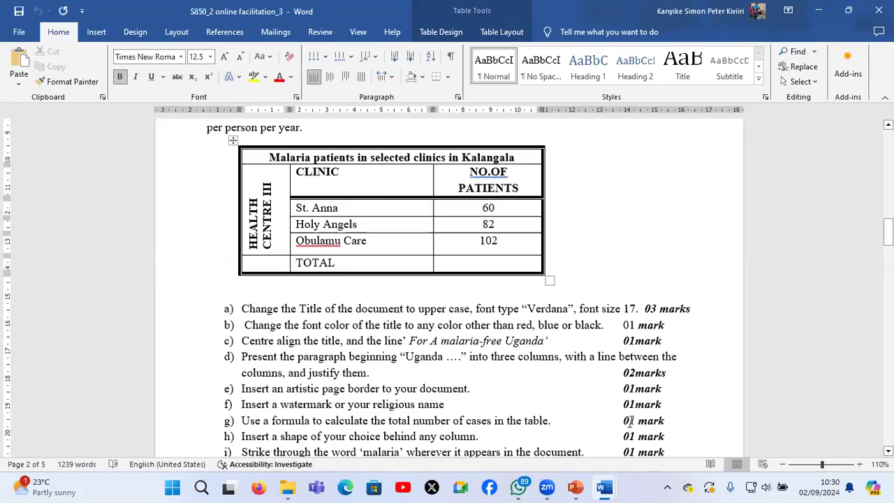
mouse_move(605, 487)
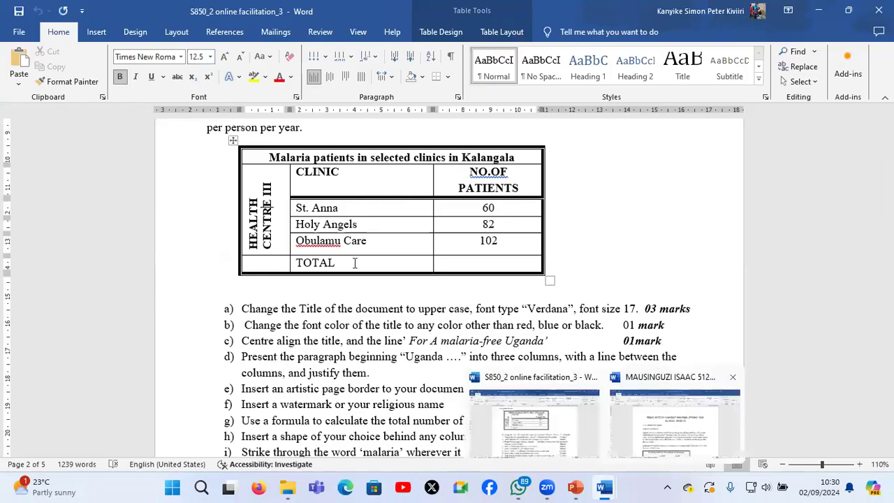
click(663, 435)
triple_click(415, 215)
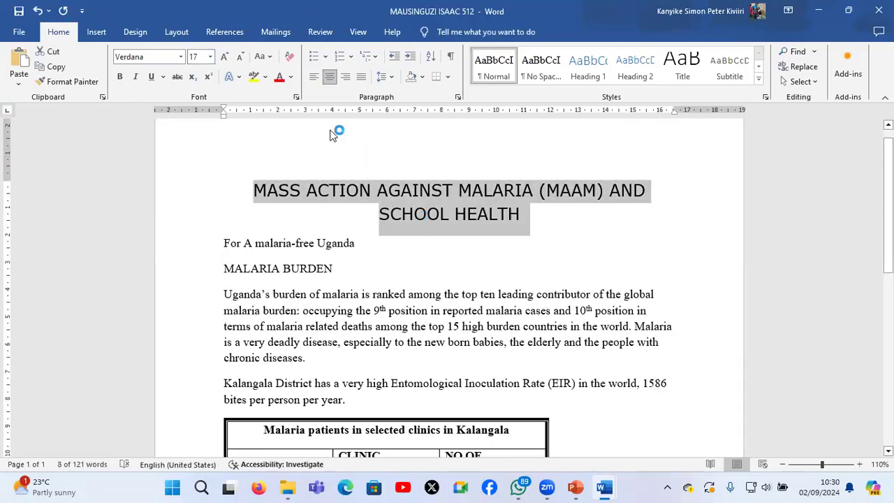
click(292, 78)
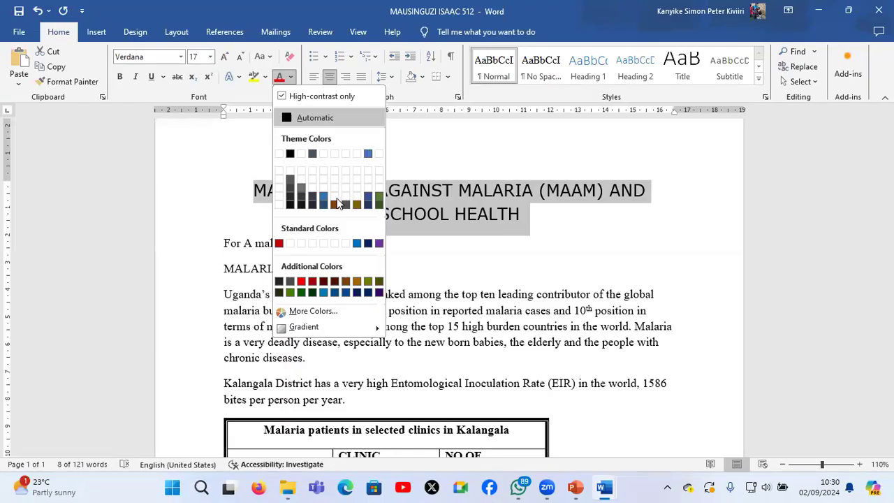
click(291, 291)
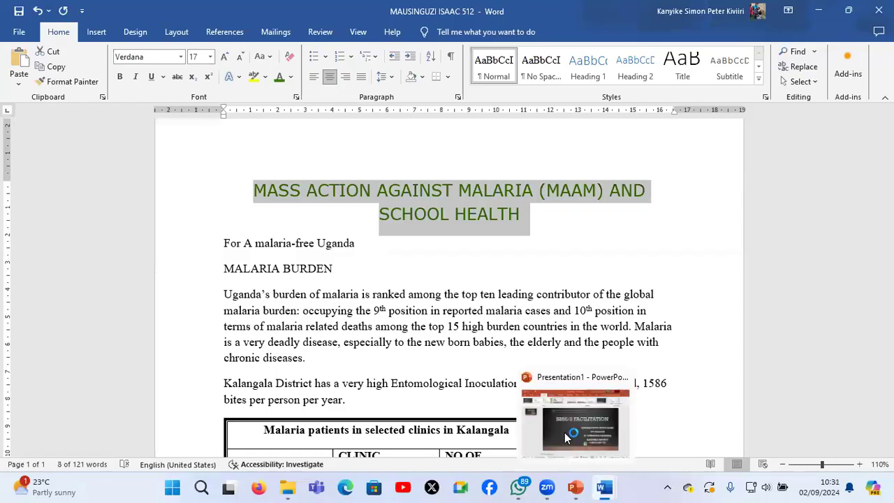
Check instruction c in the question paper and centre the line "For A malaria-free Uganda" in the answer document
mouse_move(600, 490)
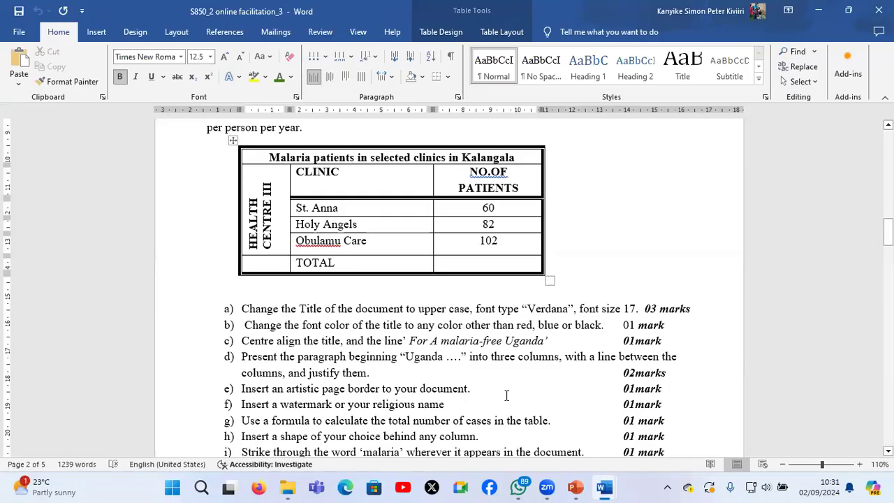
click(604, 487)
click(672, 431)
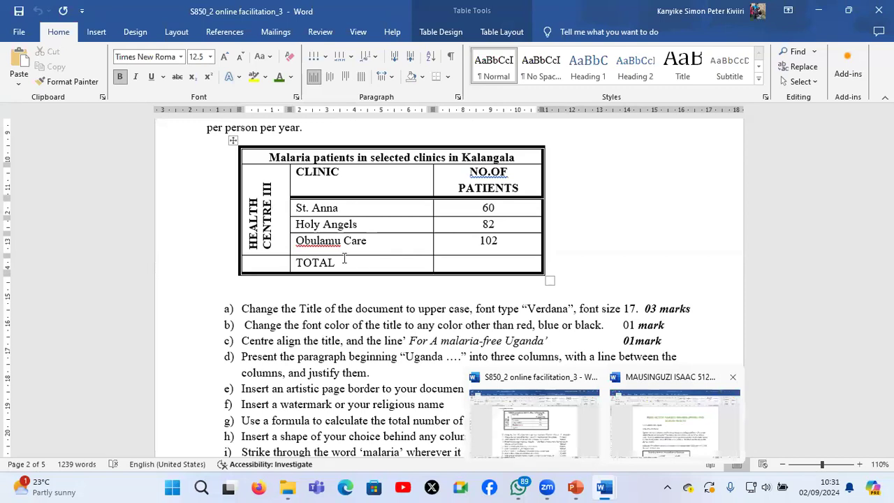
click(314, 244)
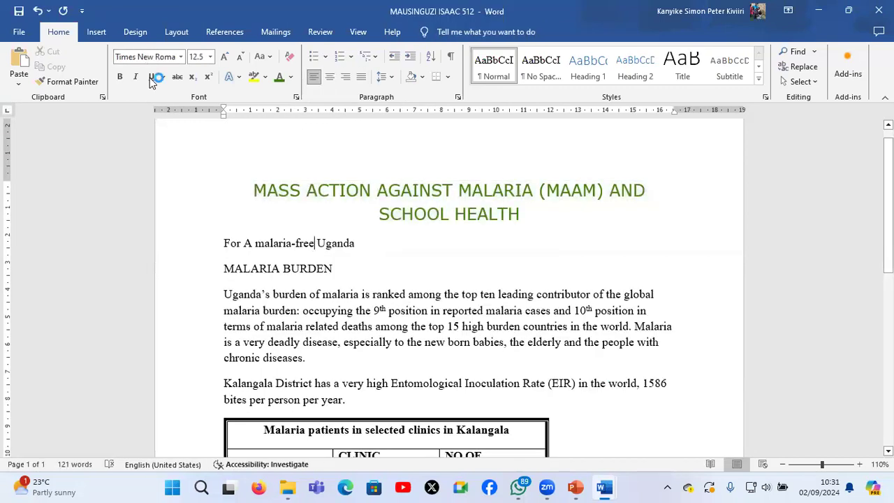
click(137, 77)
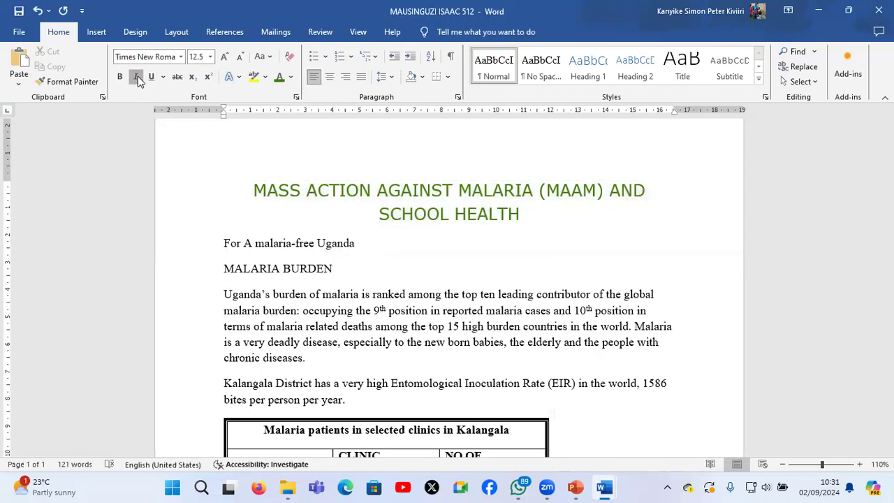
click(331, 78)
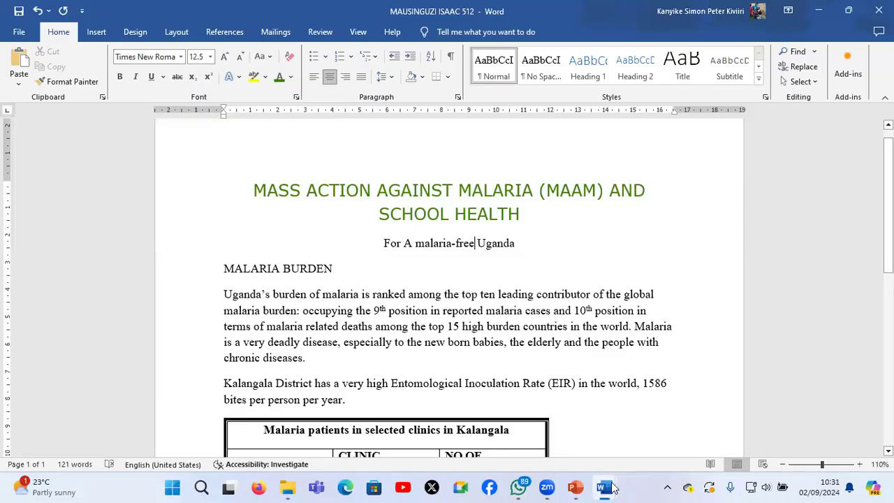
Check instruction d in the S850_2 question paper and return to the answer document
mouse_move(605, 489)
click(560, 429)
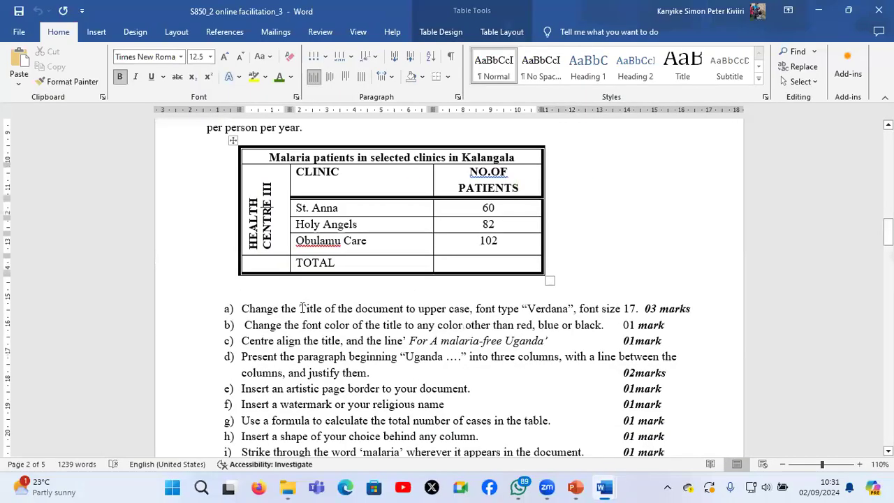
scroll(302, 308, down, 2)
scroll(446, 315, down, 1)
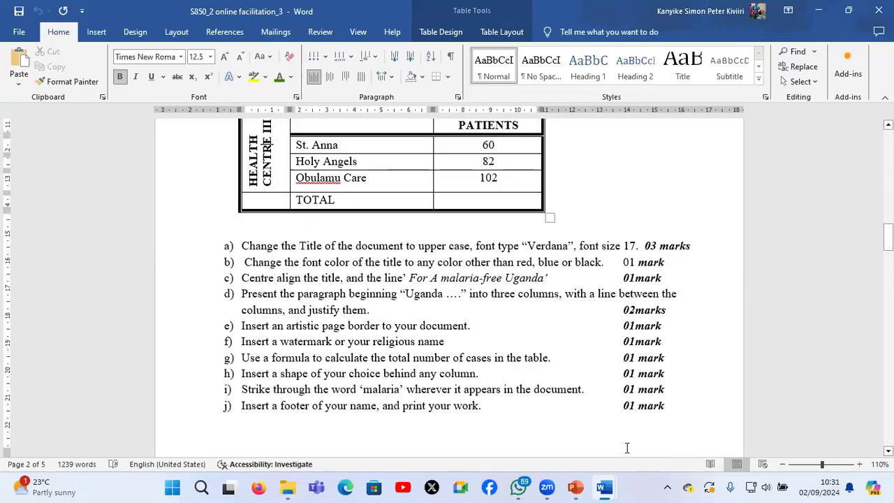
mouse_move(605, 487)
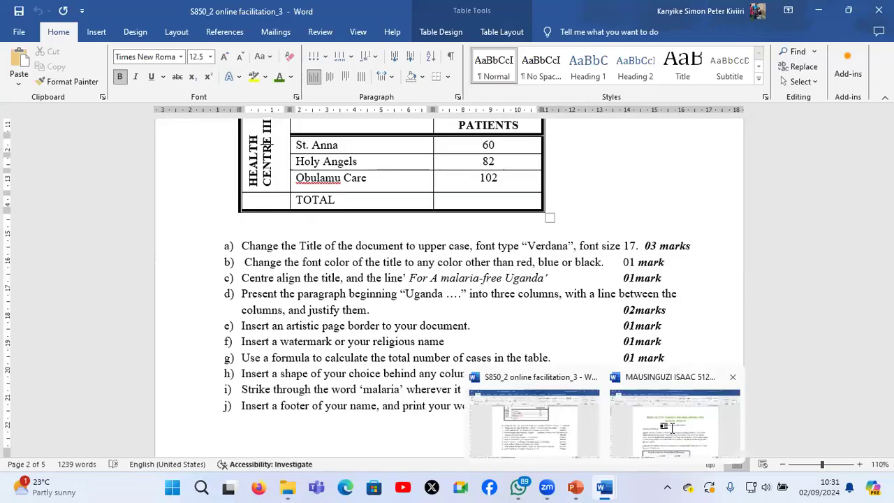
click(670, 427)
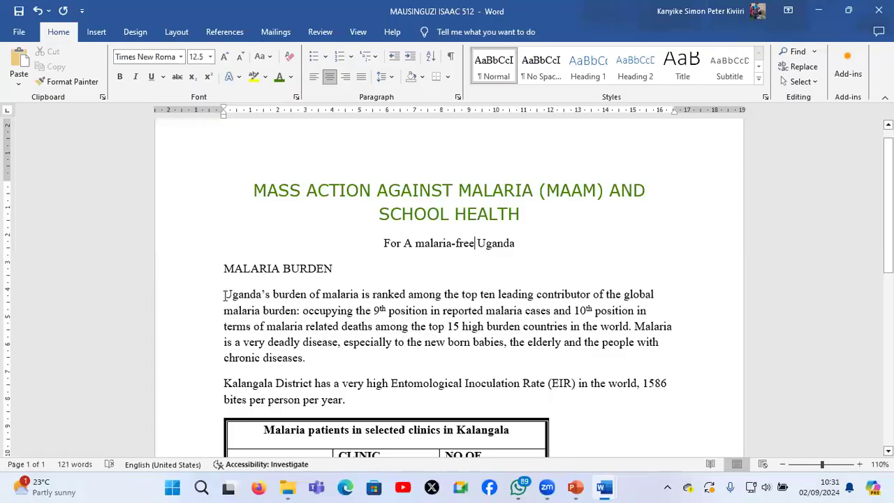
Split the paragraph beginning "Uganda's burden of malaria" into three columns with a line between them
drag(223, 294, 312, 359)
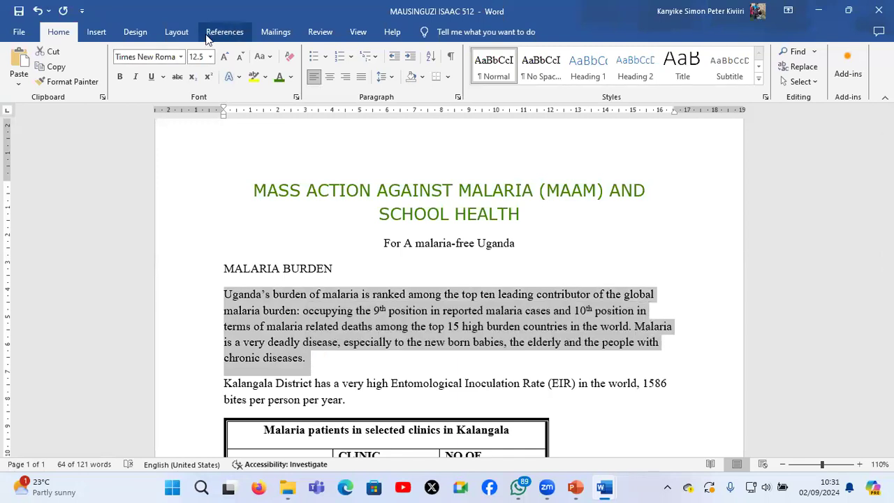
click(179, 33)
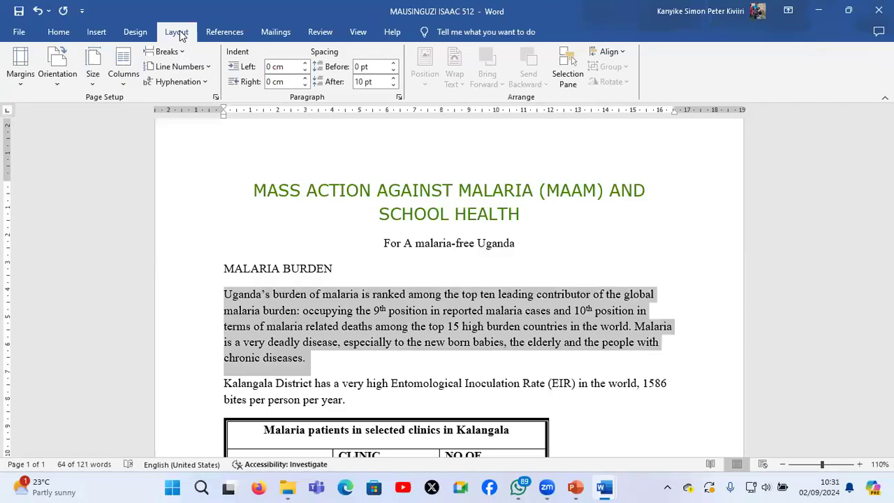
click(180, 35)
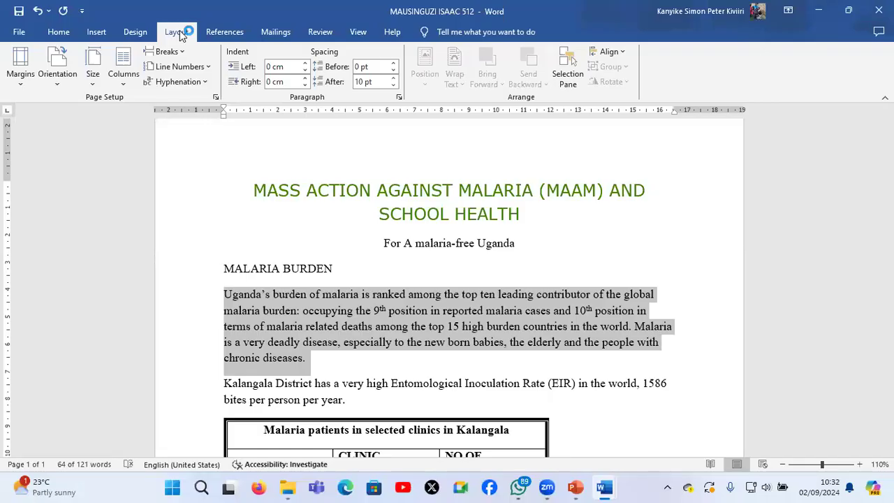
click(127, 81)
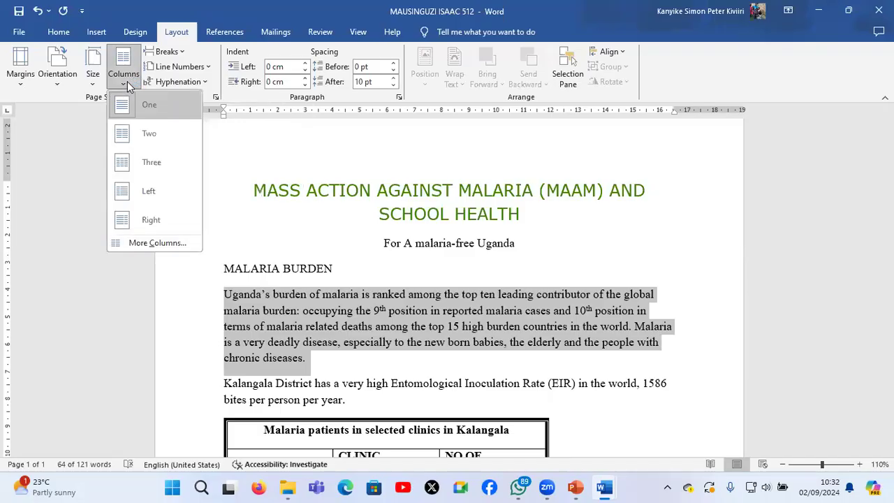
click(171, 241)
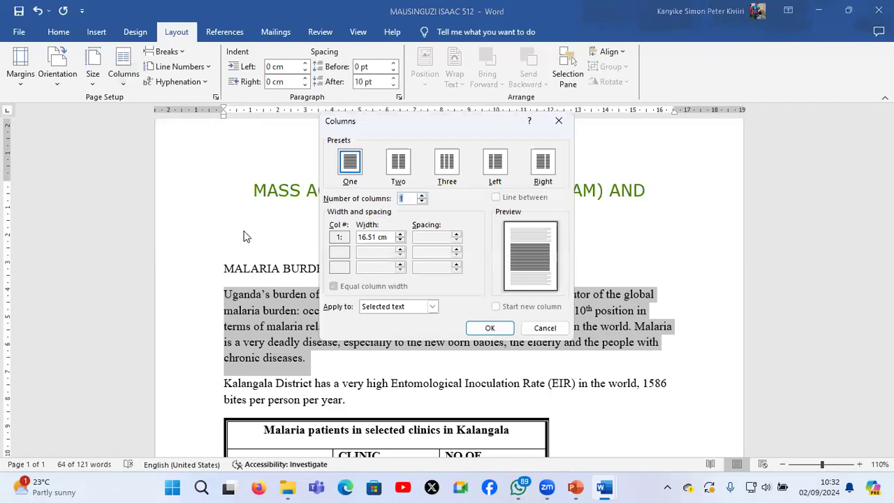
click(444, 166)
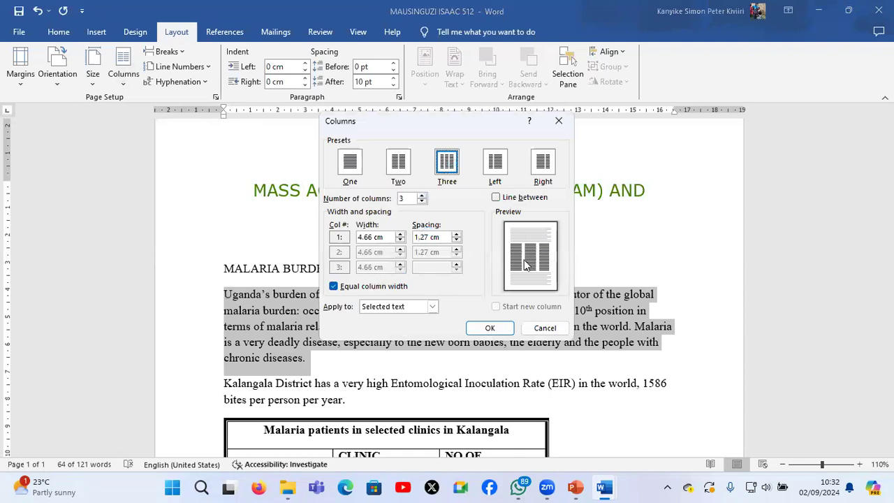
click(496, 197)
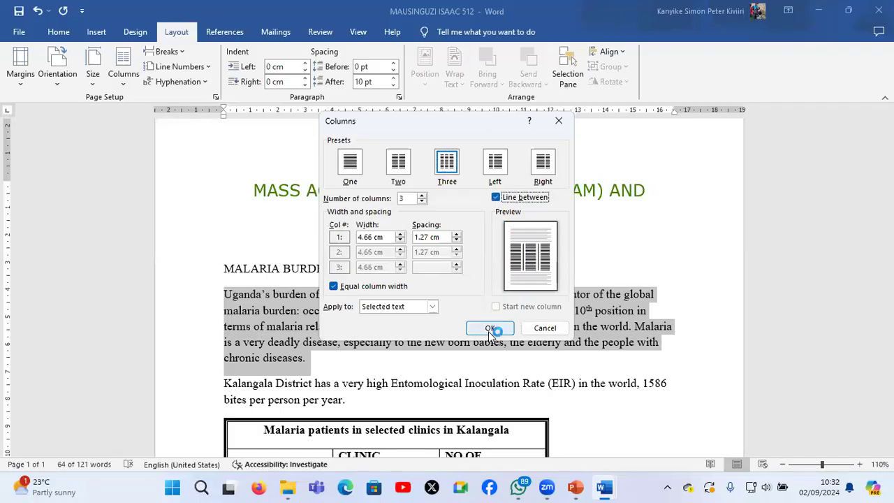
click(490, 328)
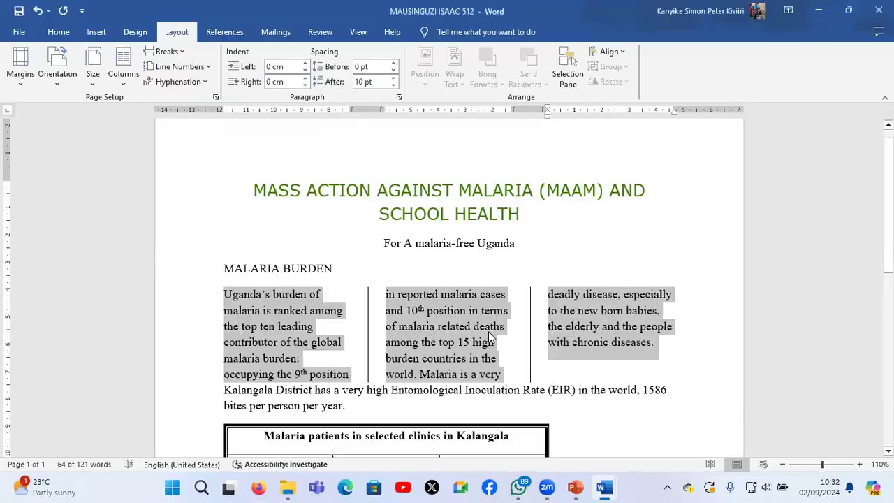
Justify the three-column paragraph and undo both the justification and the column split
click(63, 32)
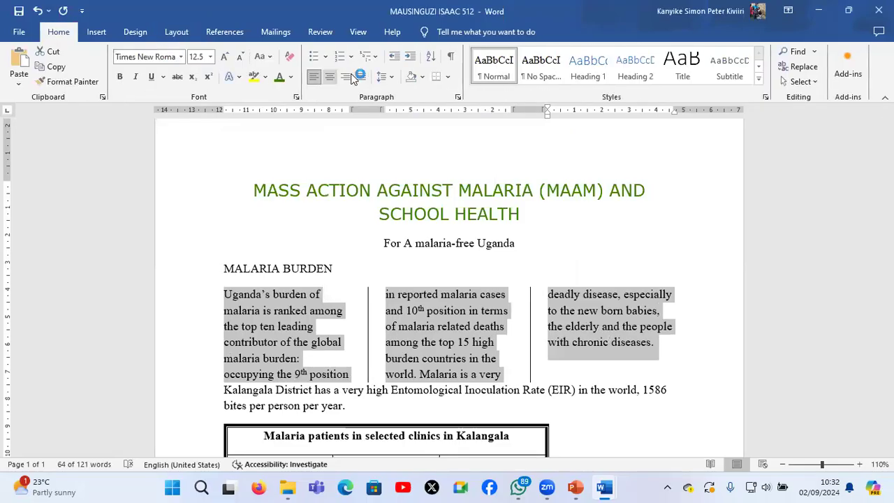
click(361, 76)
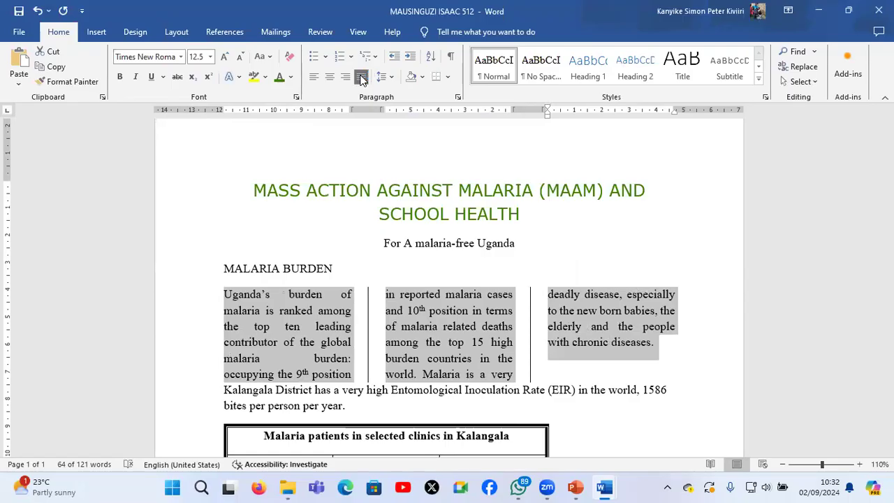
click(362, 79)
key(ctrl+z)
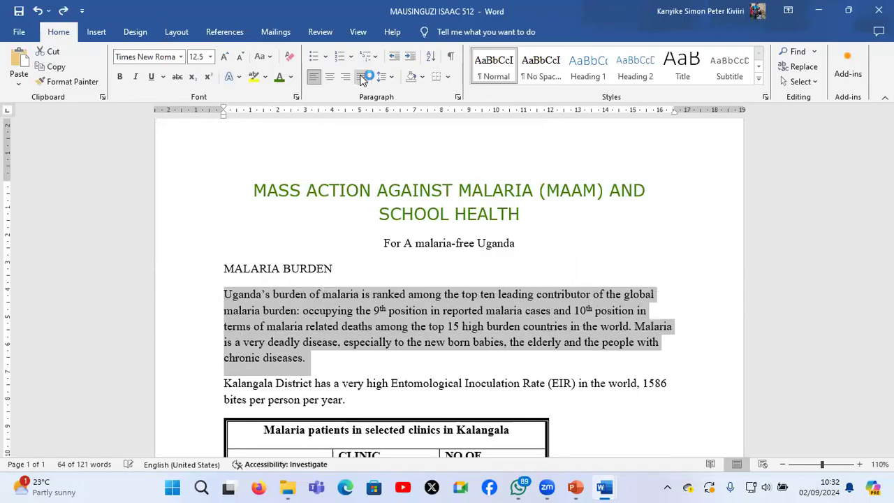
Apply the preset three-column layout to the selected "Uganda's burden of malaria" paragraph
click(176, 32)
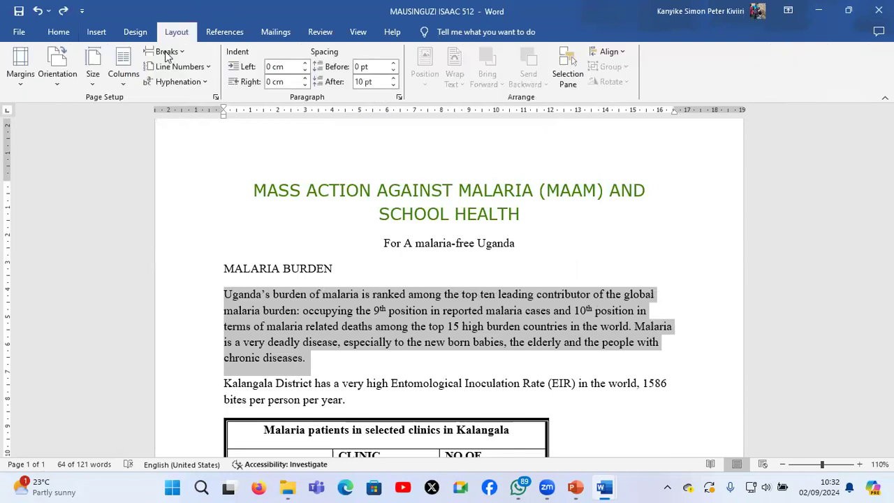
click(123, 85)
click(138, 166)
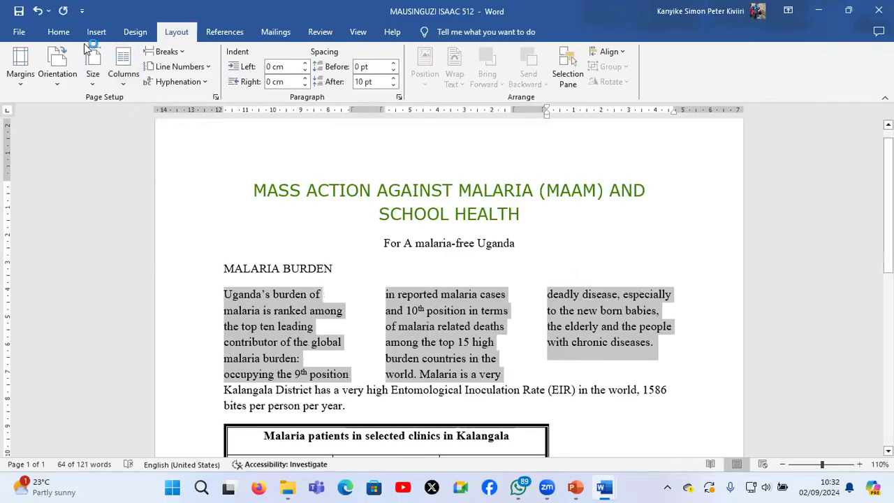
Try separating the three columns with hand-drawn vertical lines about 3.35 cm tall, one in each gap, and delete the lines
click(60, 32)
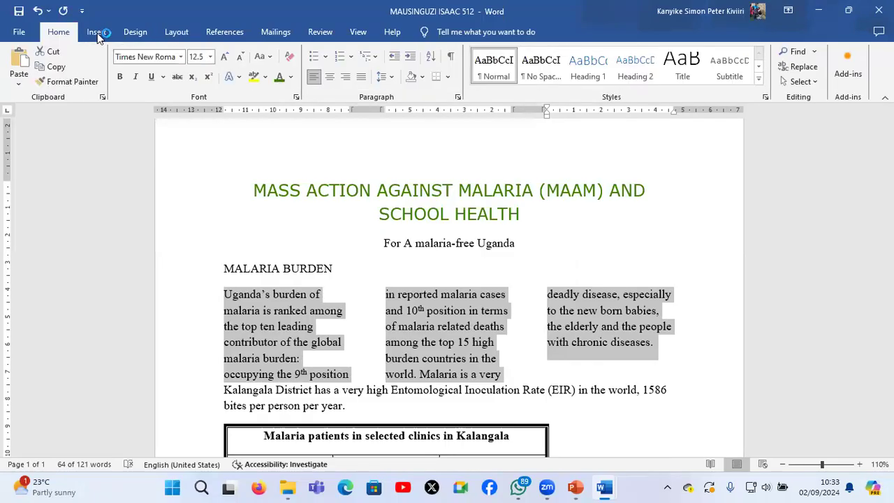
click(97, 32)
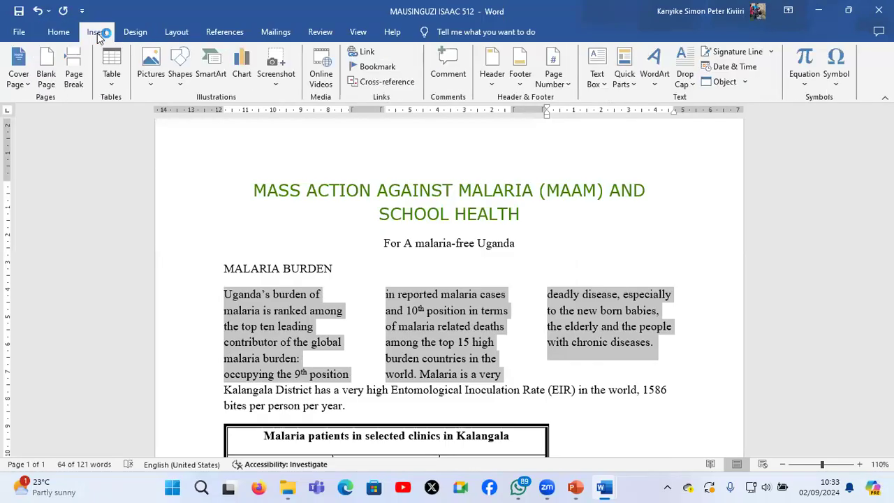
click(178, 77)
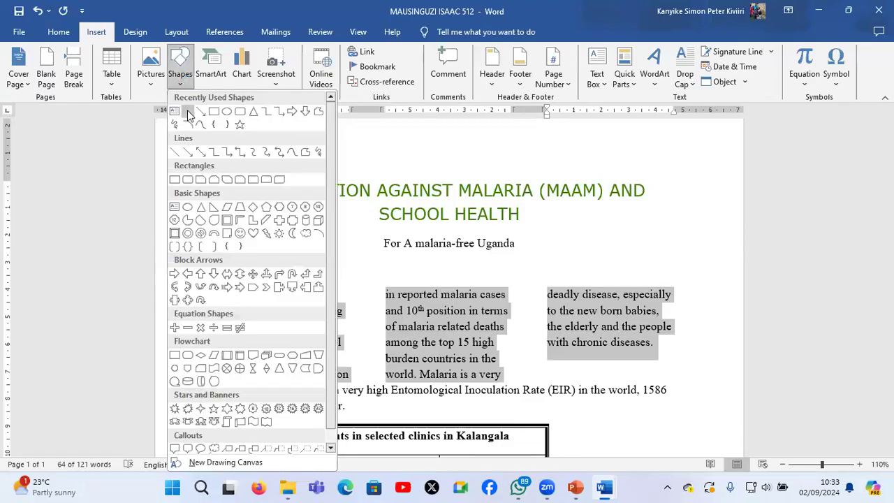
click(187, 113)
mouse_move(369, 286)
mouse_down()
mouse_move(375, 366)
mouse_move(377, 359)
mouse_move(370, 378)
mouse_up()
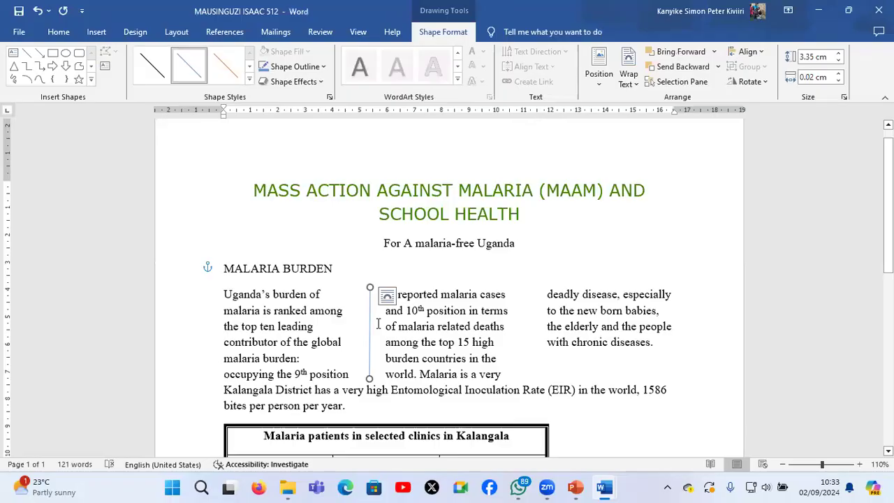
key(ctrl+v)
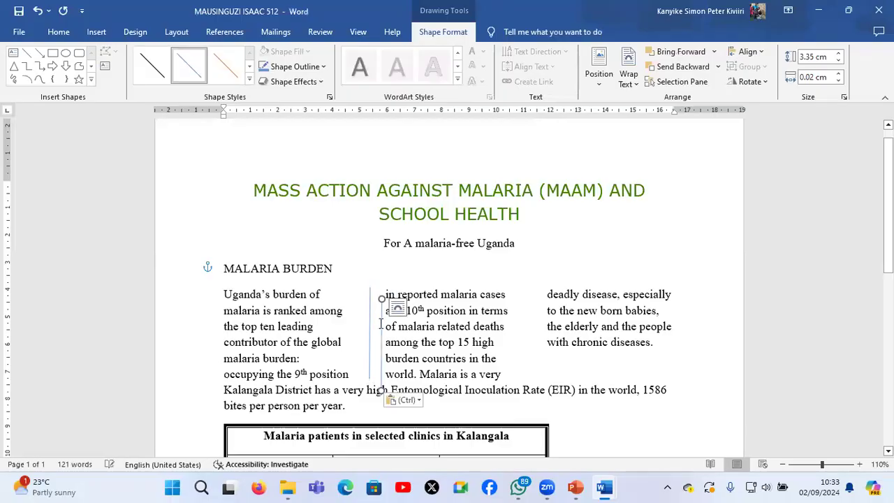
drag(380, 326, 532, 309)
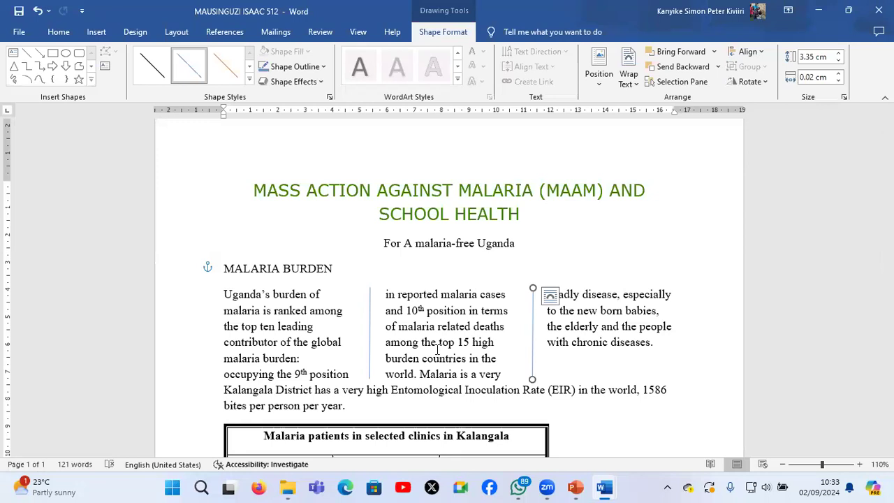
click(337, 328)
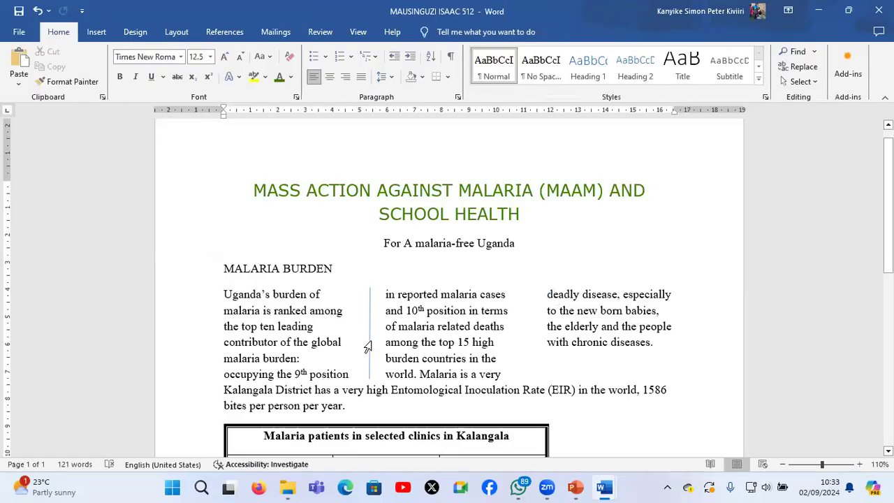
Try applying three columns with a line between to the section containing the title and "MALARIA BURDEN", and undo it
click(178, 33)
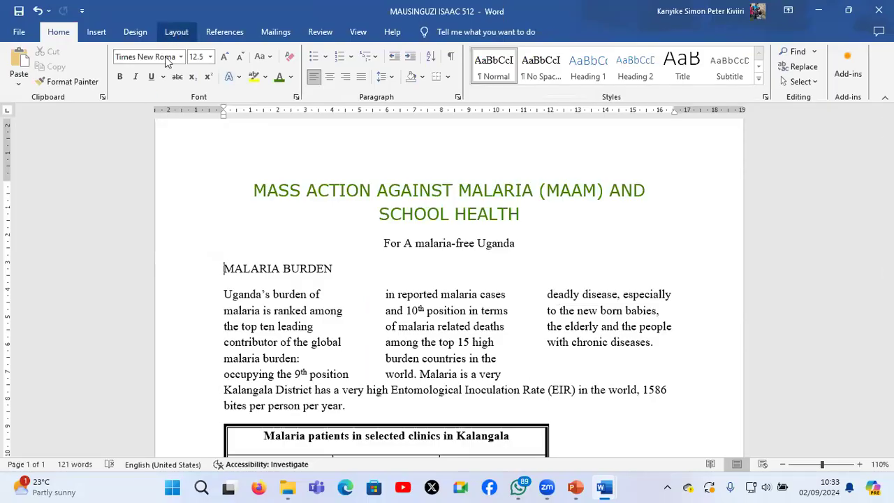
click(127, 82)
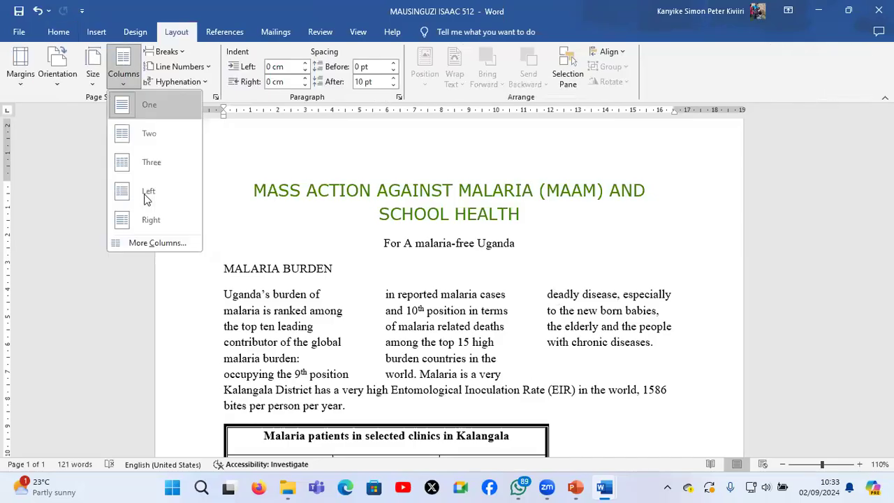
click(158, 243)
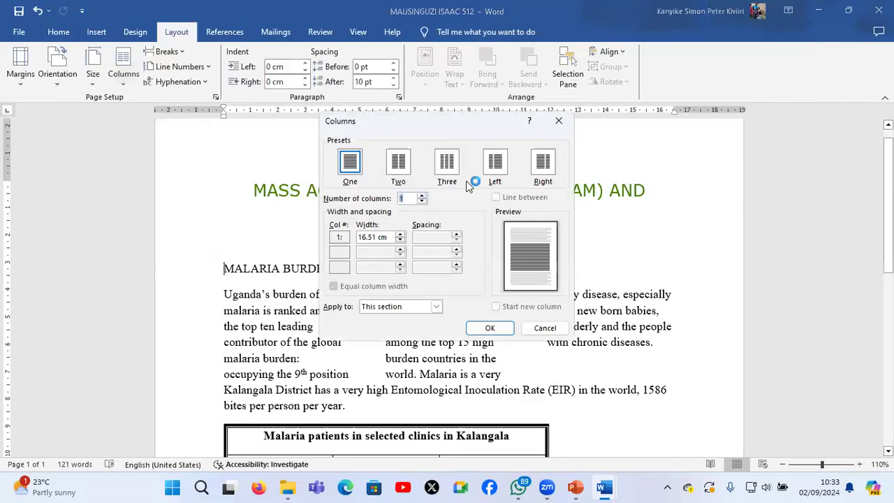
click(447, 164)
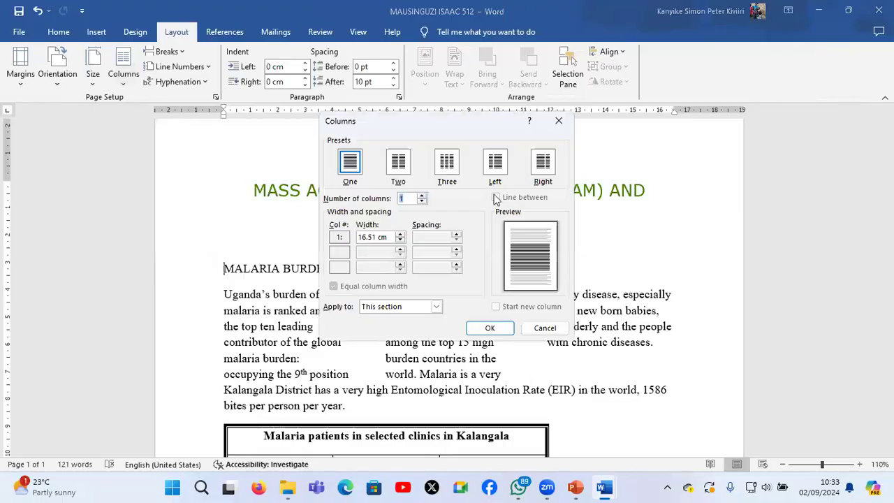
click(497, 198)
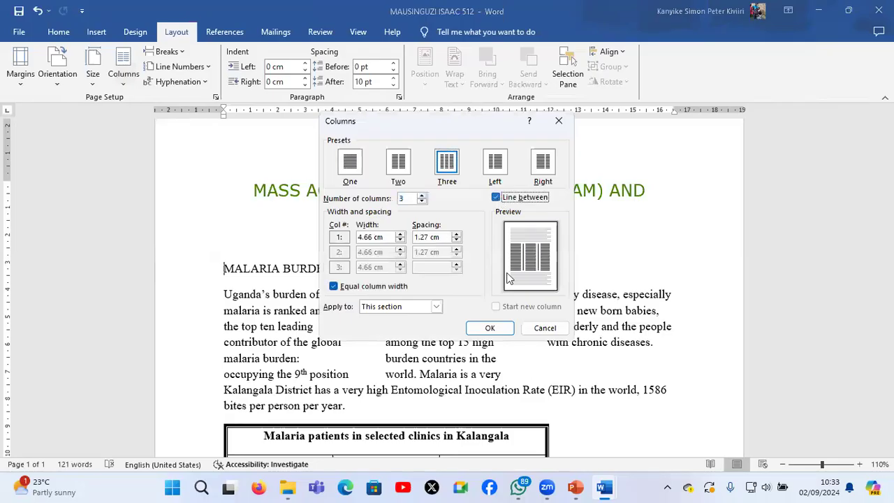
click(491, 327)
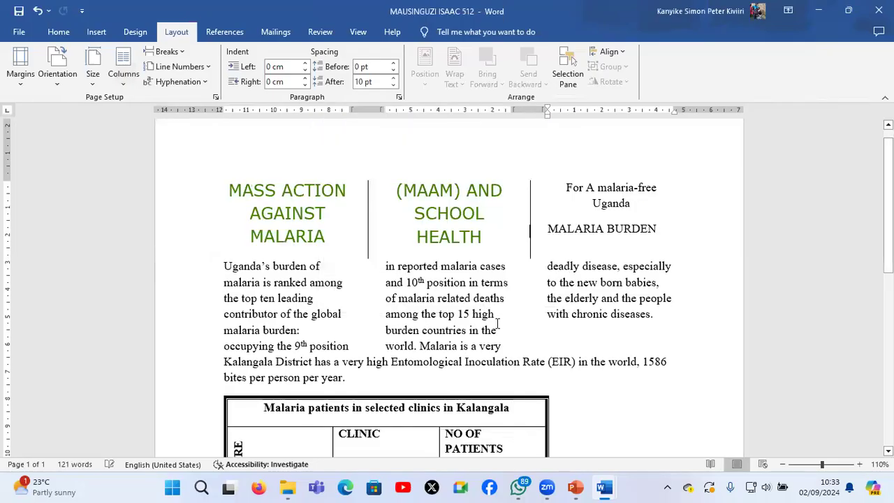
key(ctrl+z)
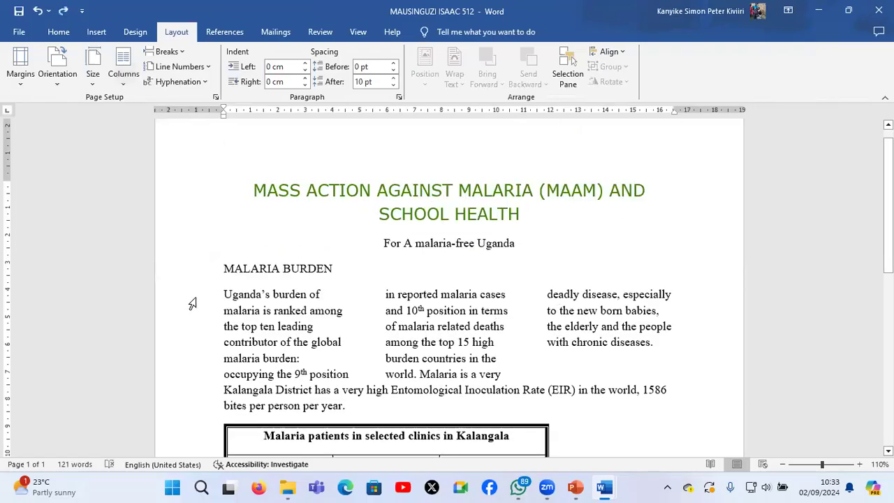
Add a line between the three columns of the "Uganda's burden of malaria" paragraph and justify its text
drag(195, 301, 195, 326)
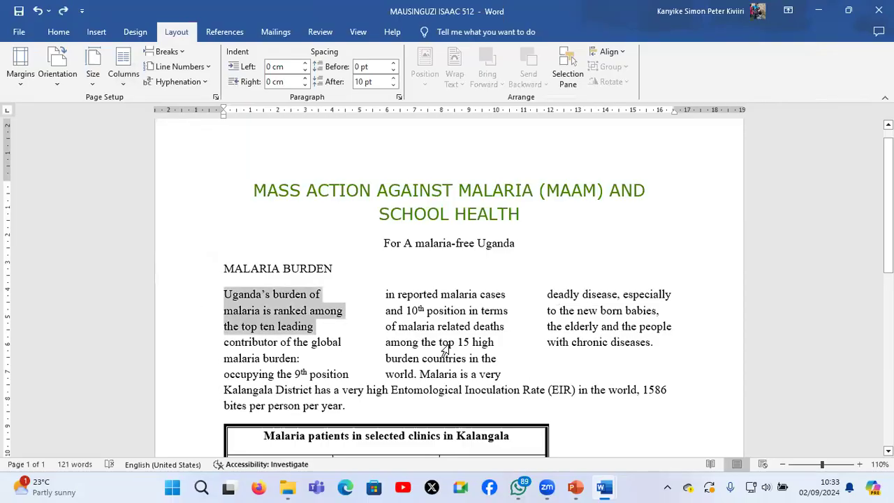
shift+click(572, 367)
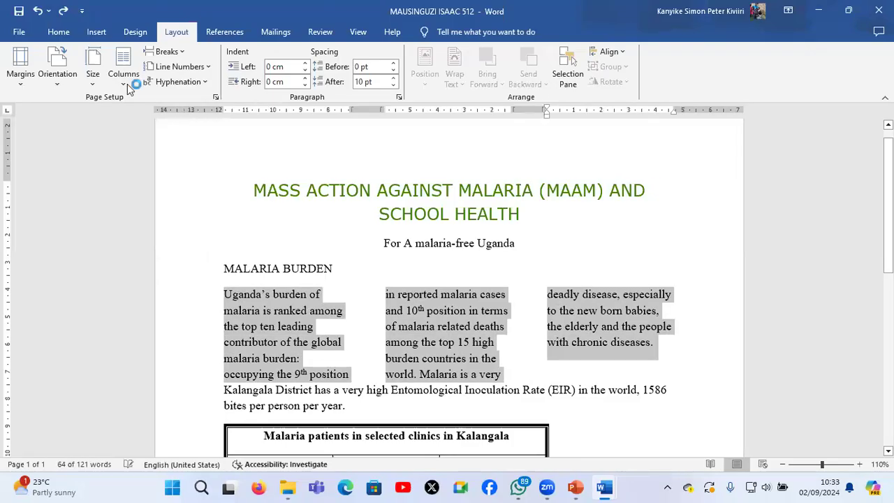
click(178, 240)
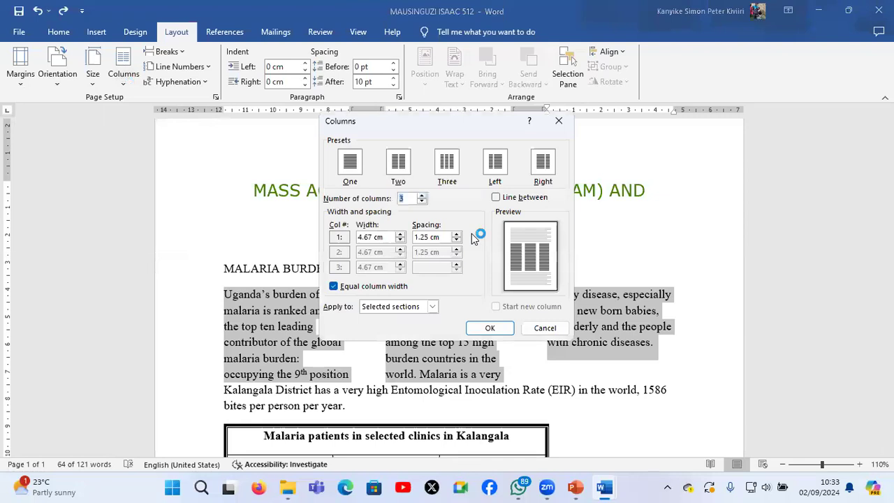
click(496, 197)
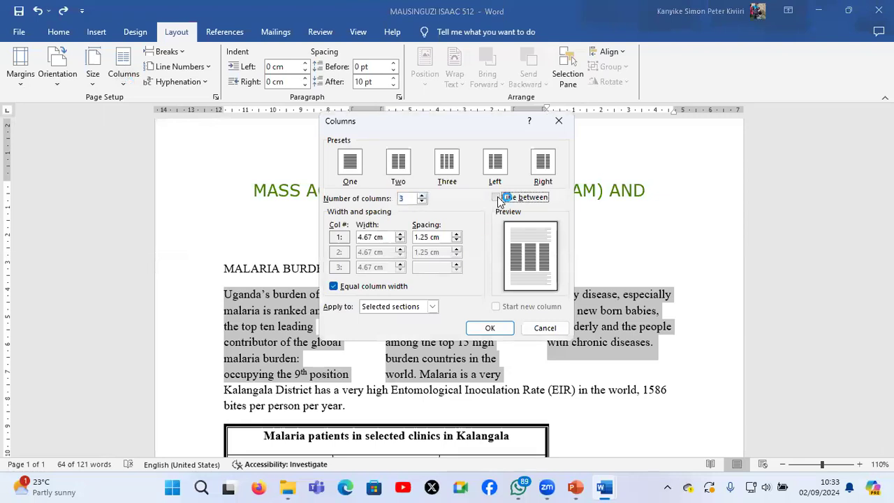
click(492, 328)
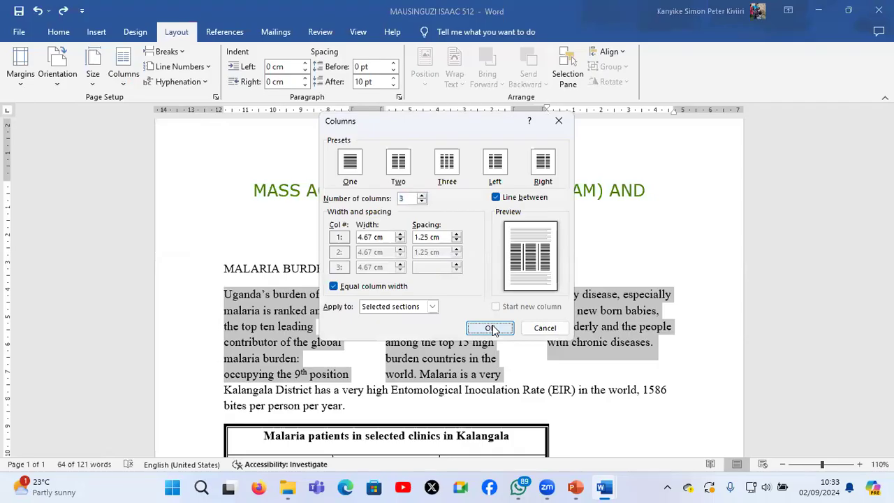
click(479, 329)
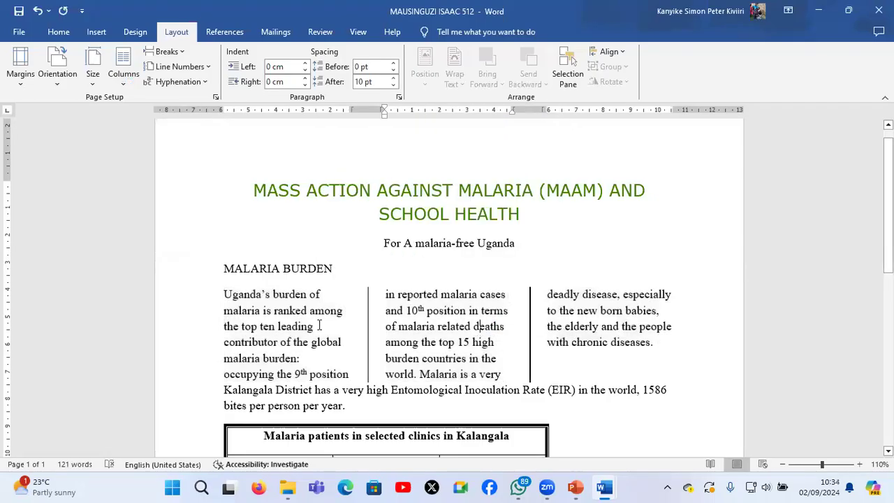
click(56, 31)
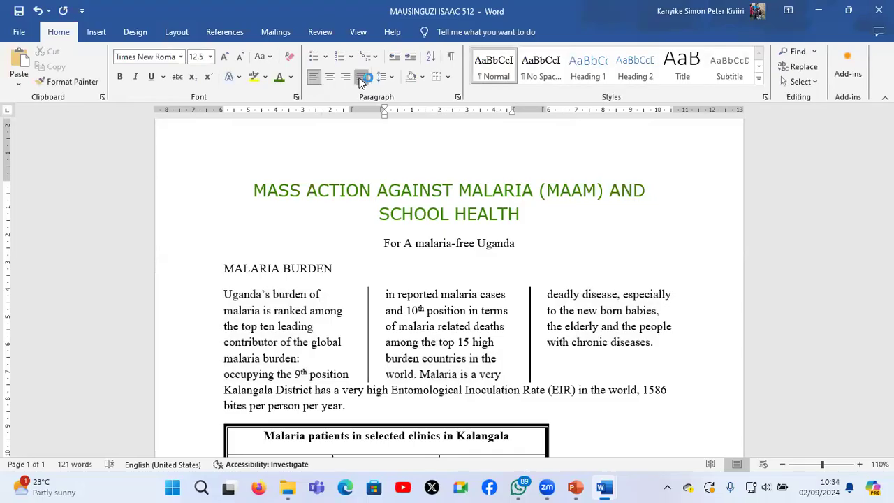
click(361, 79)
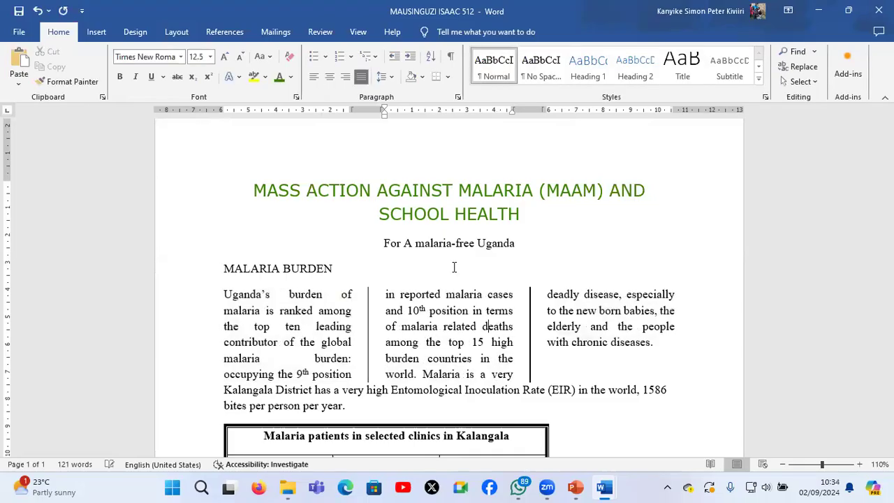
Consult instruction e in S850_2 online facilitation_3 and add a box page border with the green art pattern to the whole malaria document
click(570, 456)
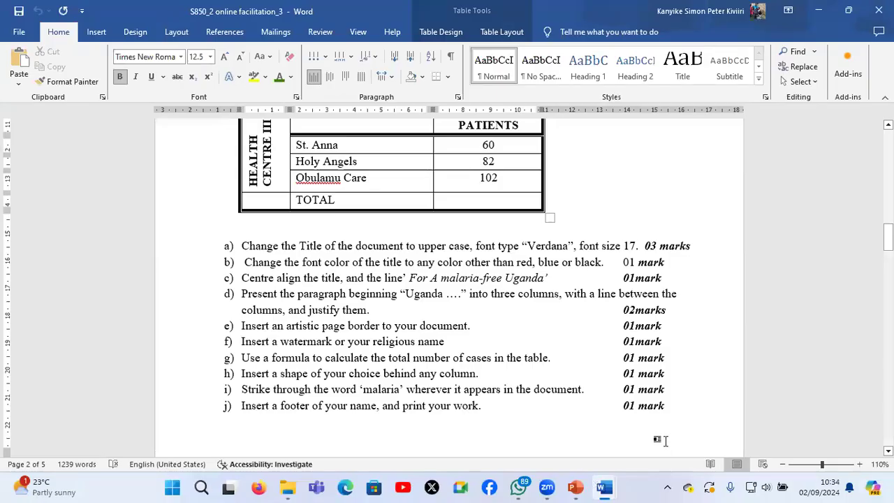
key(alt+Tab)
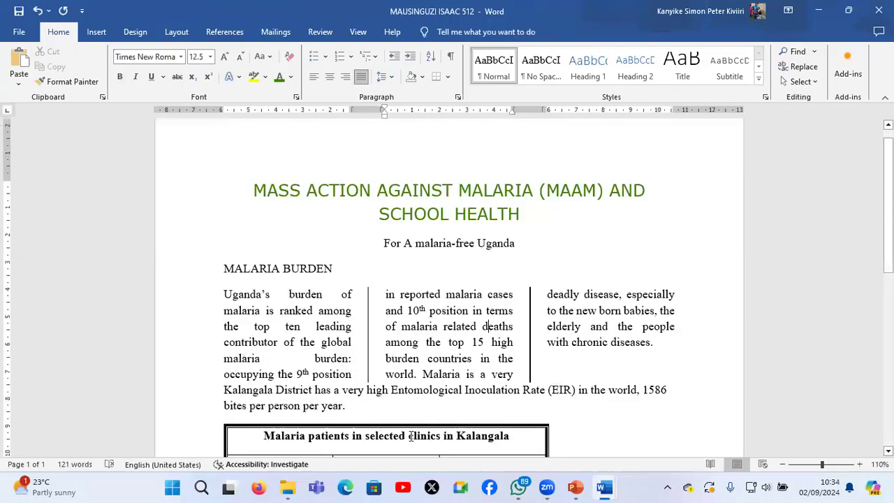
click(135, 32)
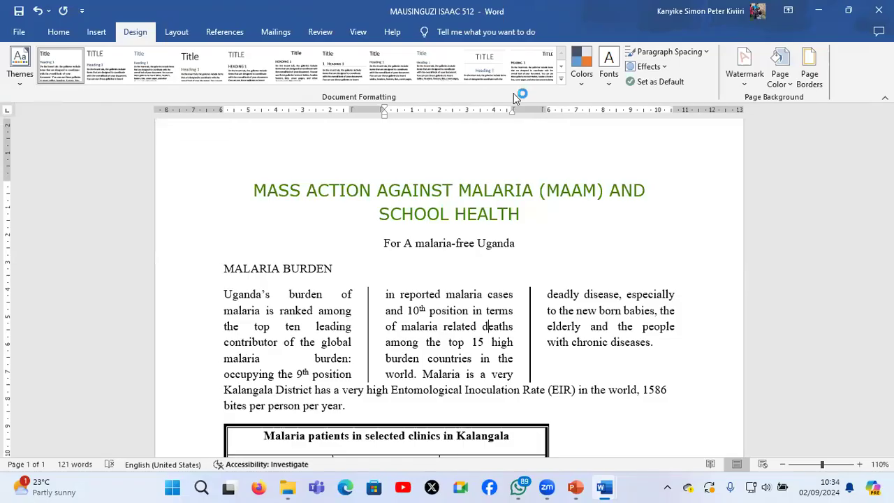
click(812, 66)
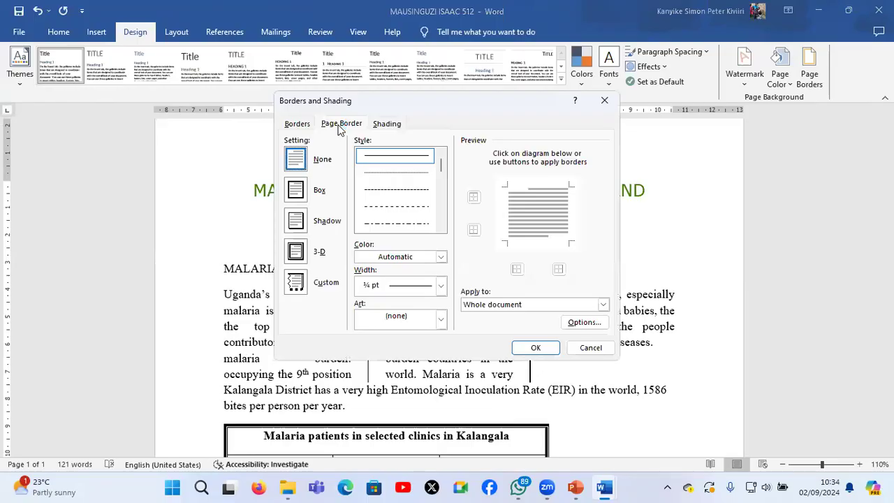
click(296, 189)
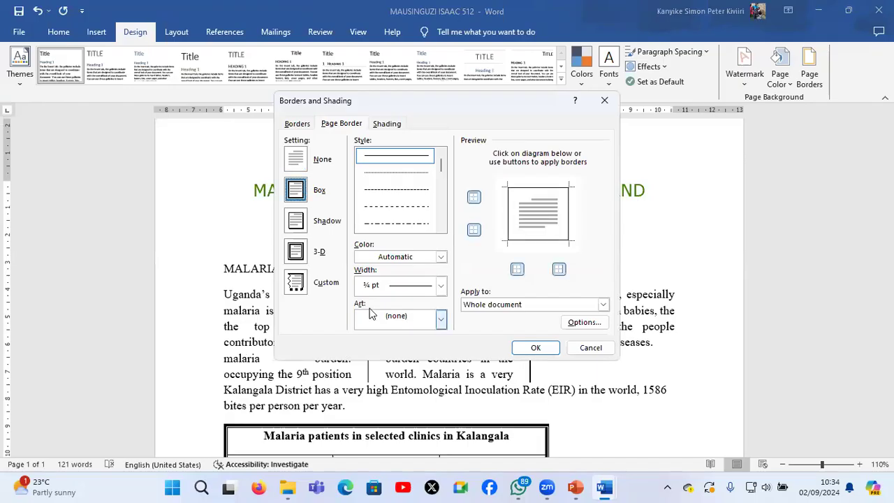
click(415, 321)
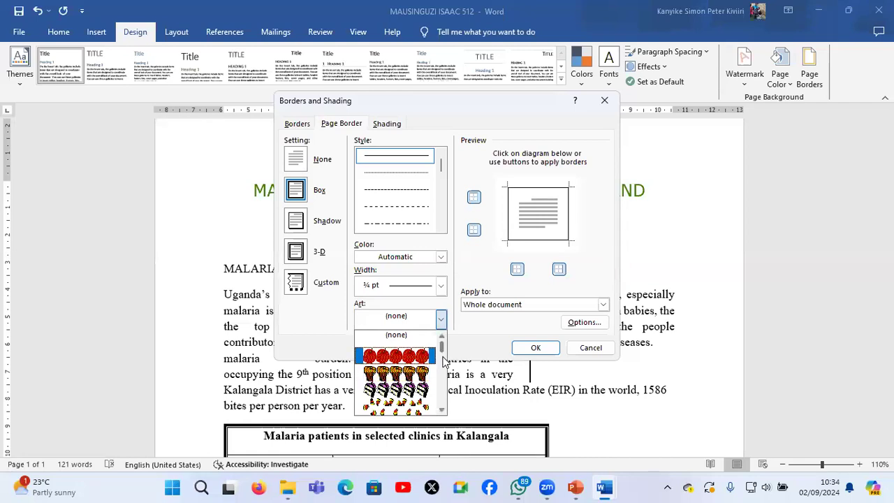
scroll(443, 353, down, 2)
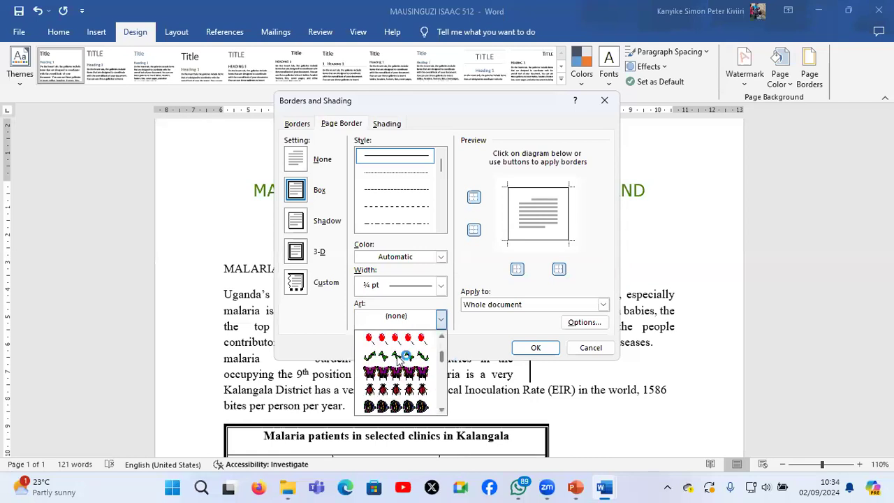
click(398, 358)
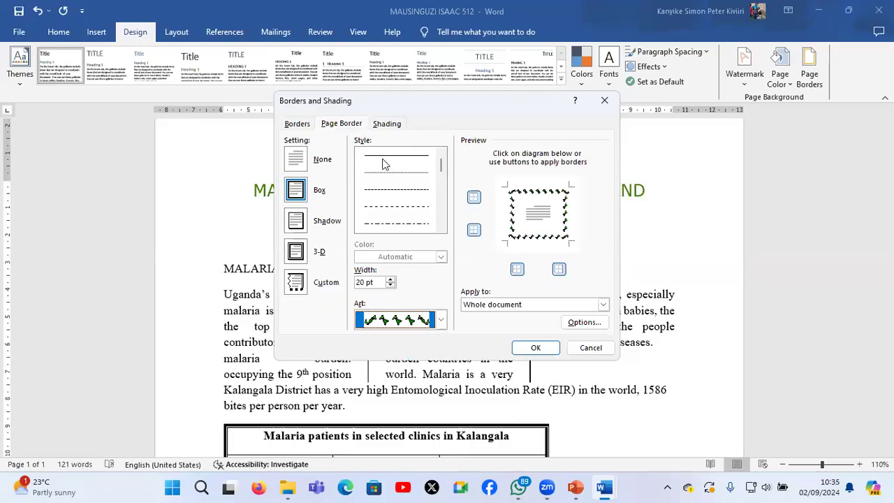
click(535, 347)
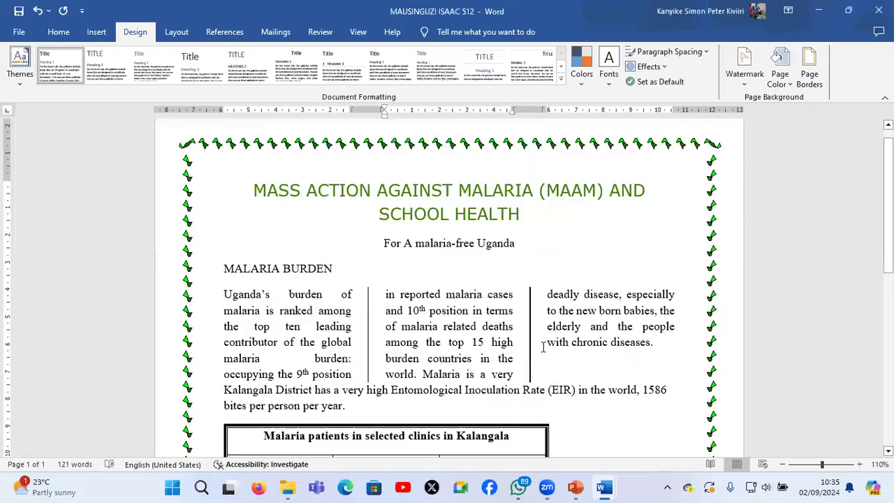
scroll(543, 347, down, 3)
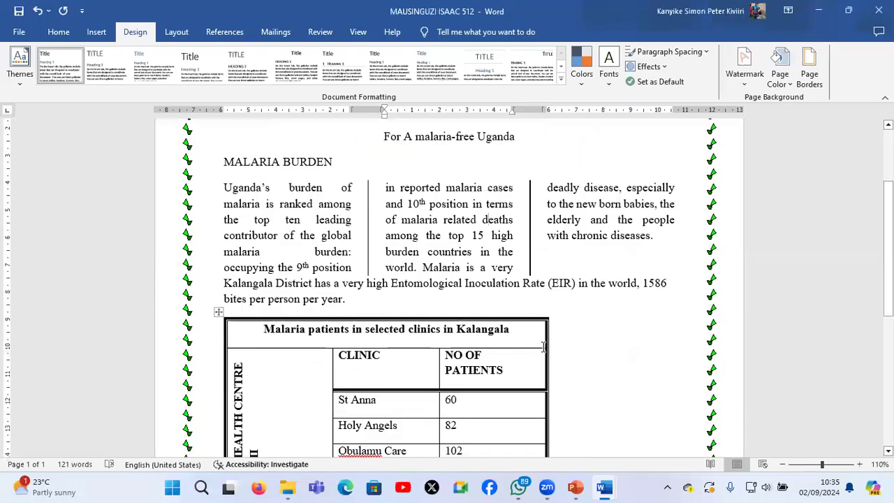
scroll(543, 347, down, 4)
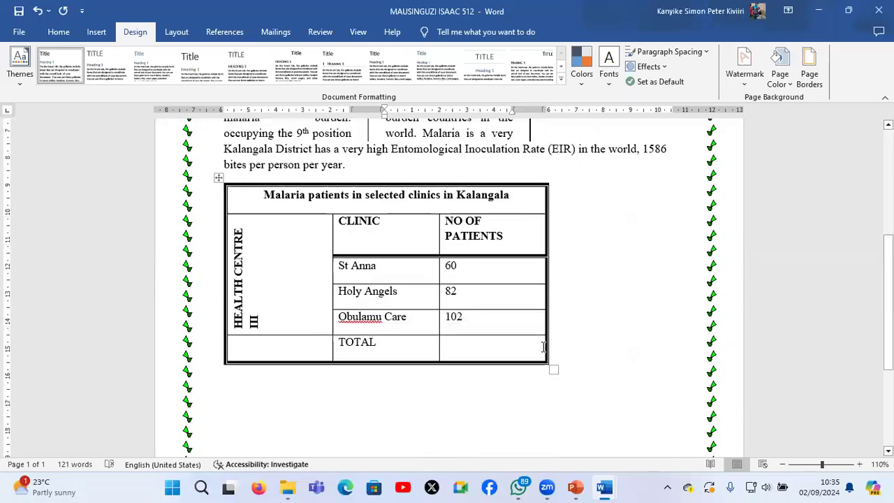
scroll(542, 347, down, 1)
scroll(542, 347, up, 1)
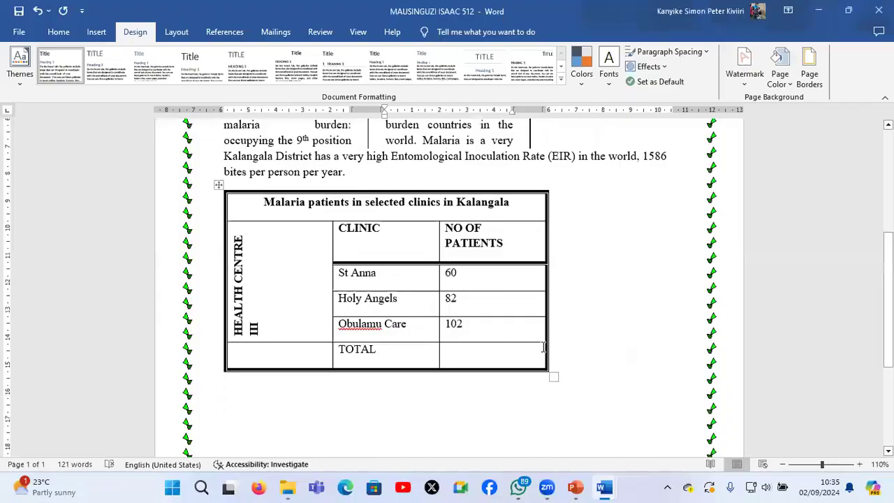
scroll(714, 123, up, 4)
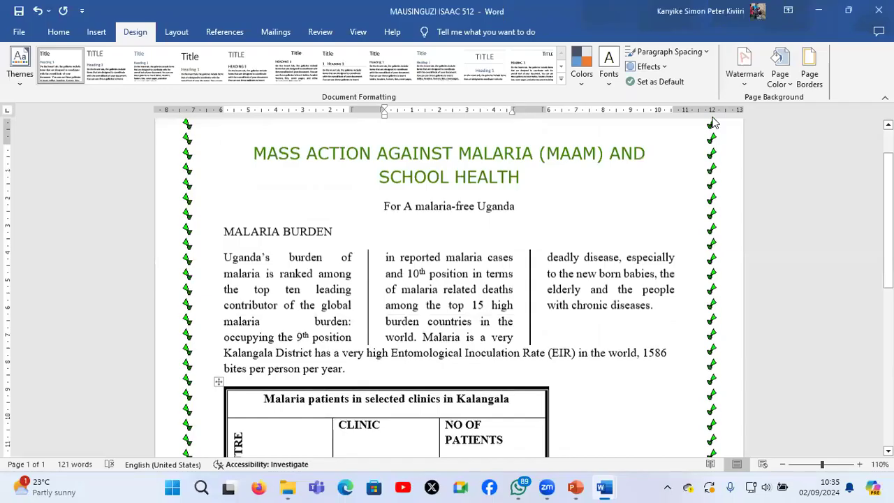
click(810, 67)
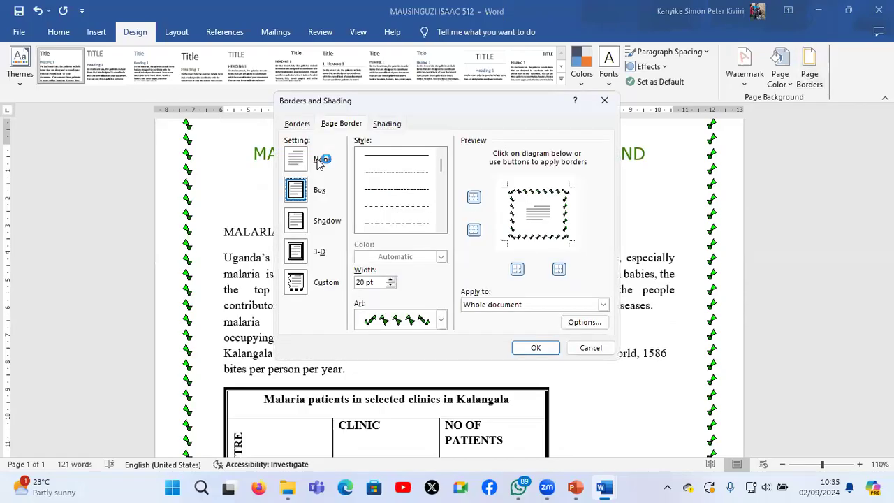
click(301, 125)
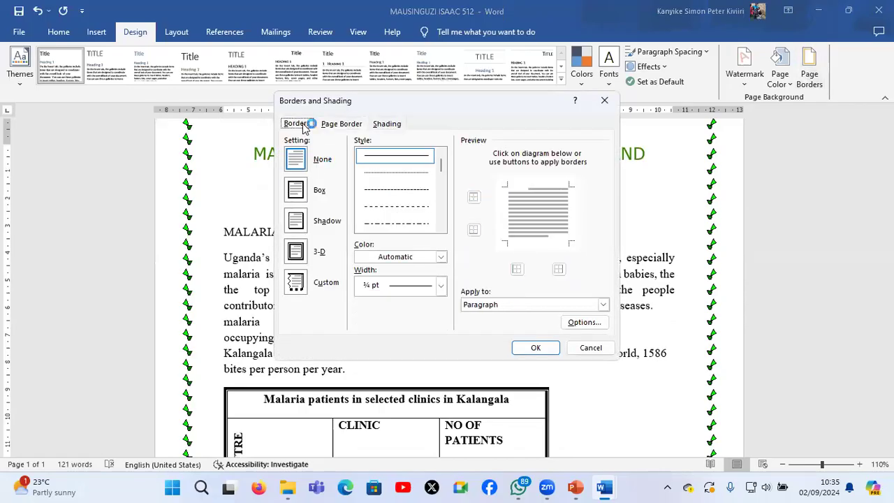
click(513, 304)
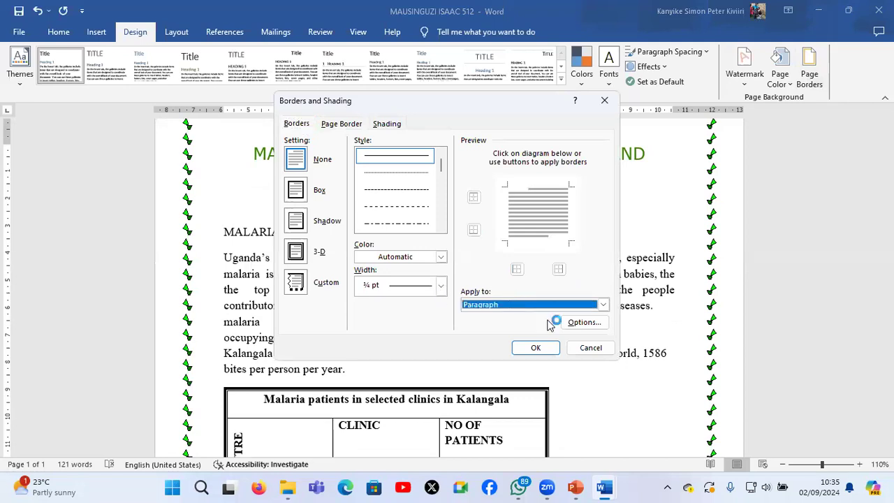
click(591, 347)
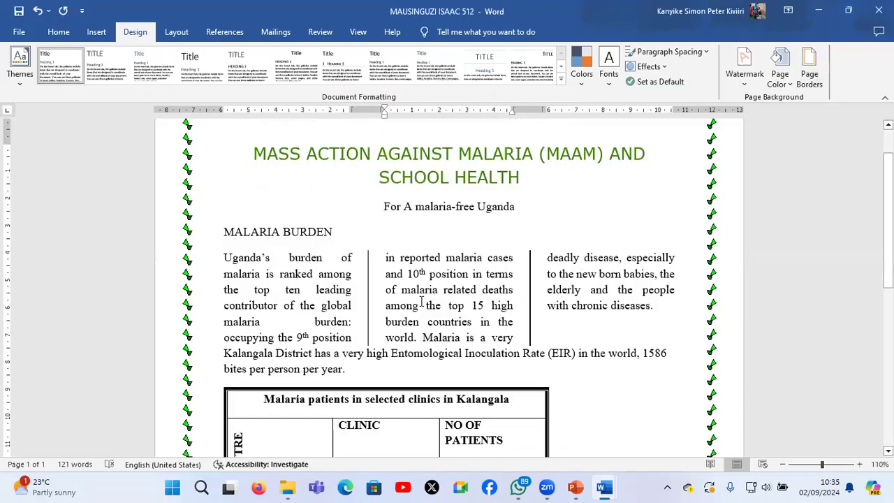
Copy the "Uganda's burden of malaria" paragraph from S850_2 online facilitation_3 and paste it below the table in the malaria document
scroll(421, 301, down, 5)
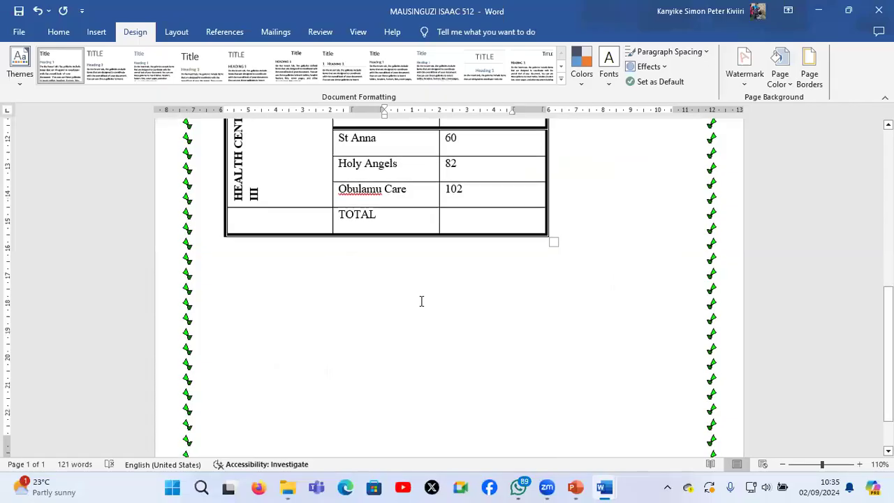
click(558, 435)
scroll(431, 341, up, 8)
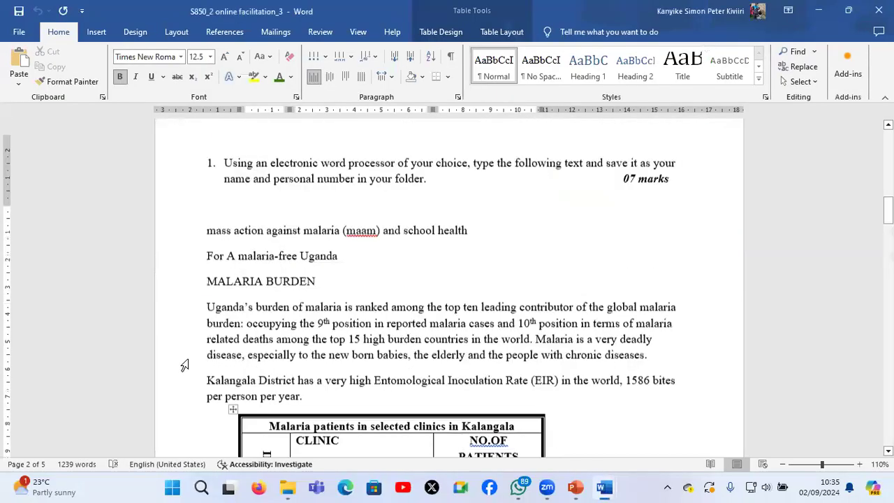
scroll(186, 417, up, 1)
double_click(186, 424)
key(ctrl+c)
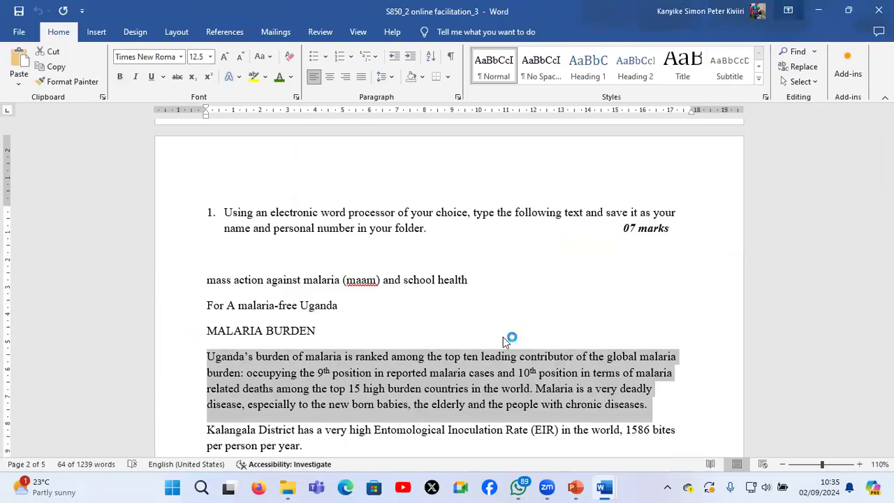
key(alt+Tab)
click(612, 241)
key(Return)
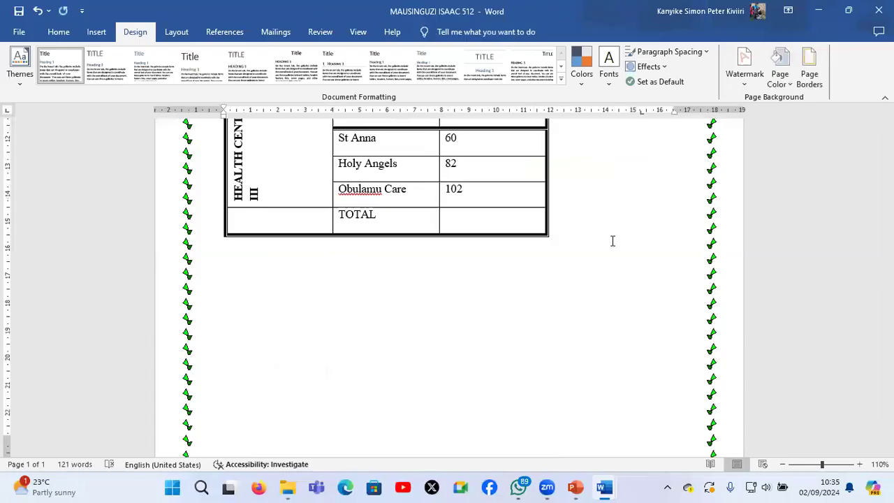
key(ctrl+v)
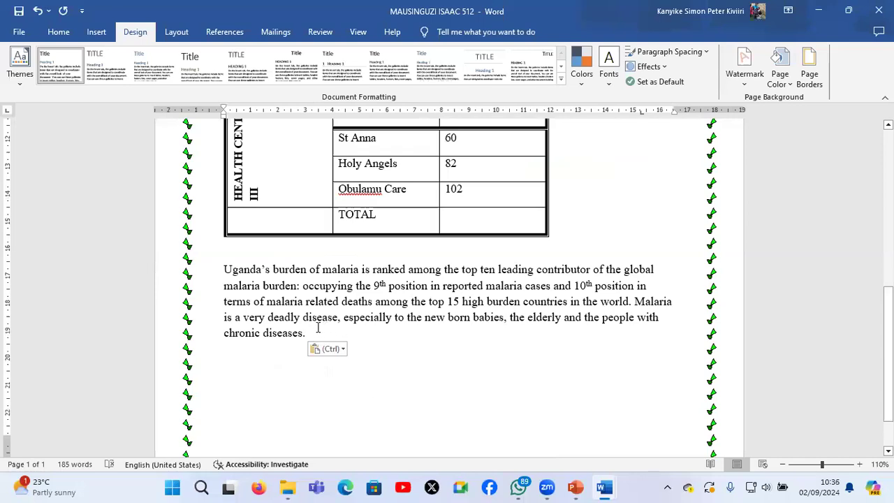
Apply a Shadow border in a 3 pt multi-line style to the pasted "Uganda's burden of malaria" paragraph
triple_click(222, 272)
drag(223, 272, 222, 273)
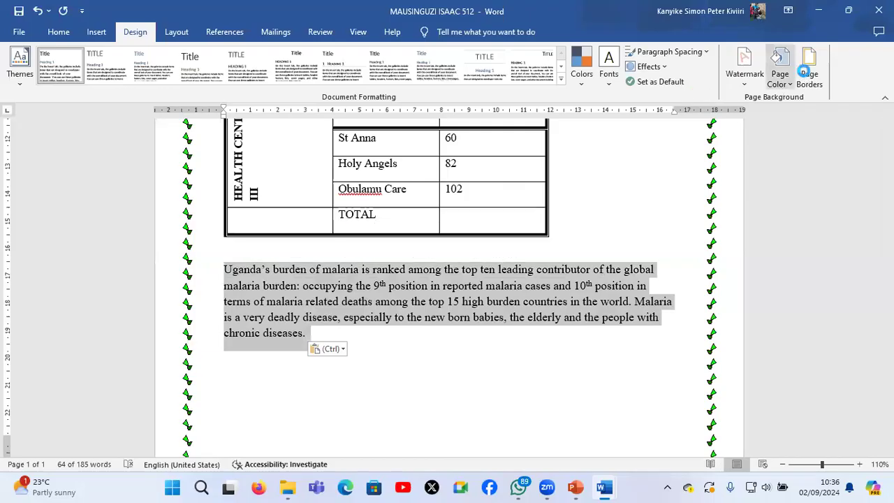
click(807, 76)
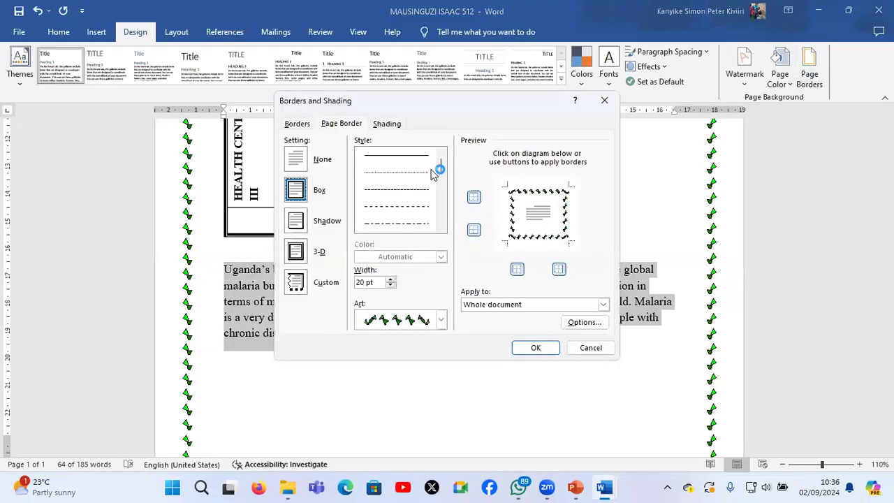
click(295, 124)
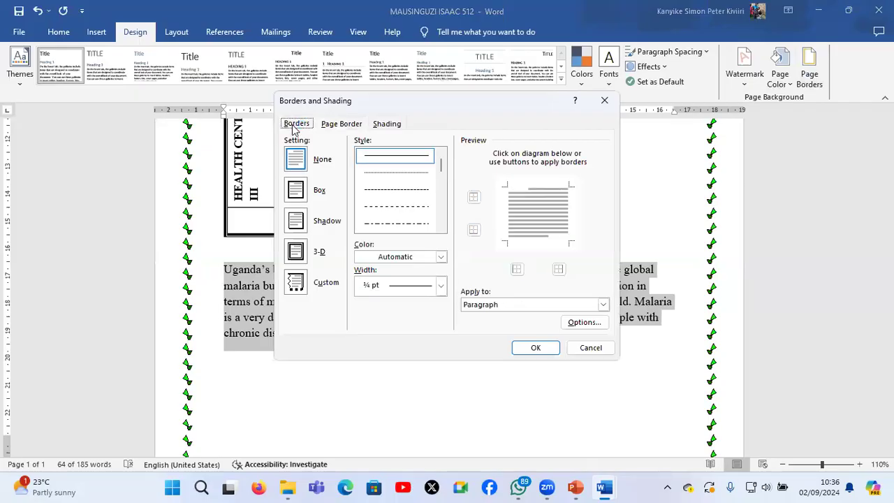
click(296, 190)
click(298, 220)
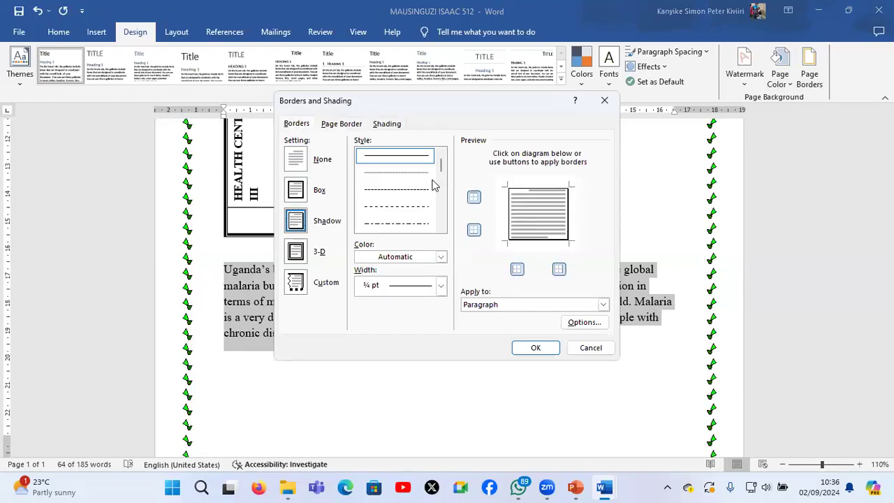
scroll(443, 227, down, 2)
click(399, 222)
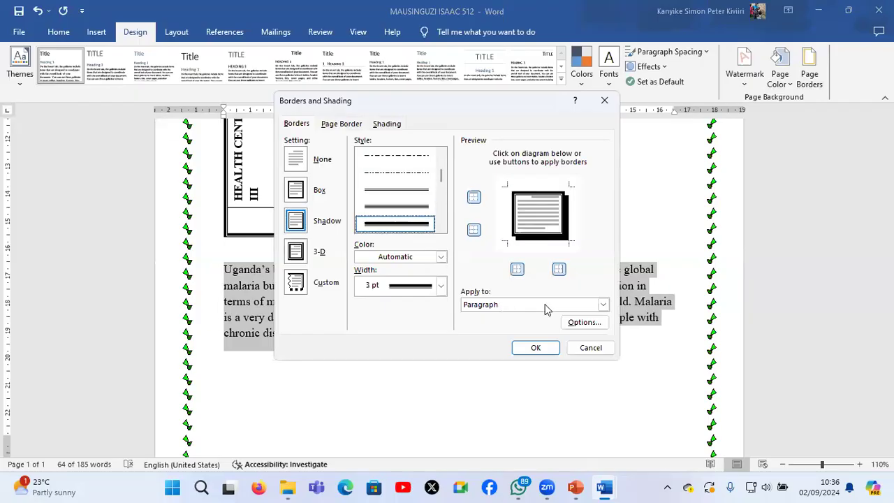
click(520, 307)
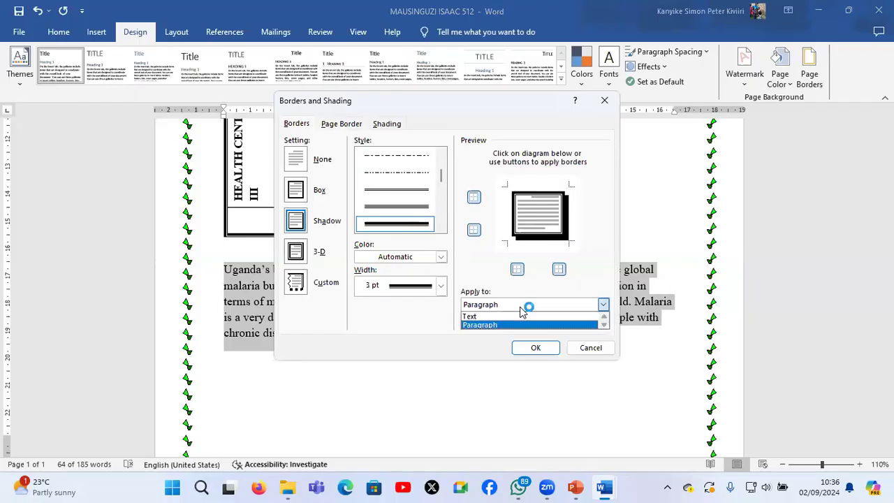
click(513, 324)
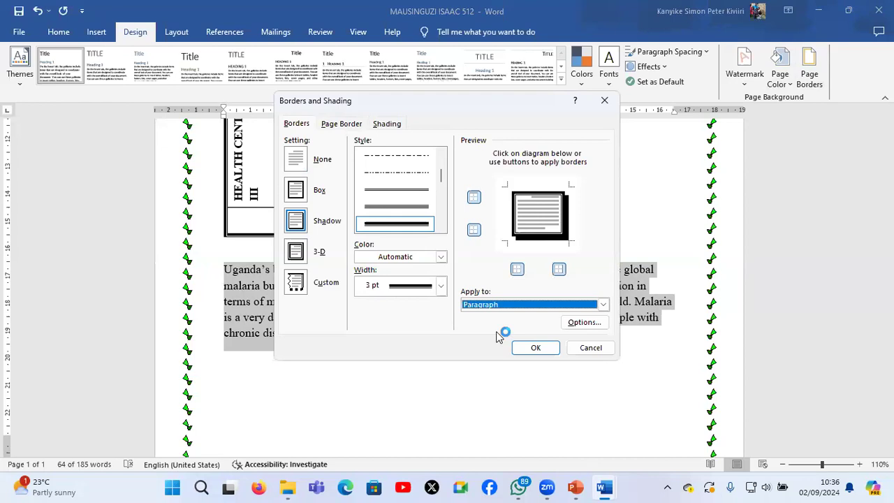
click(532, 348)
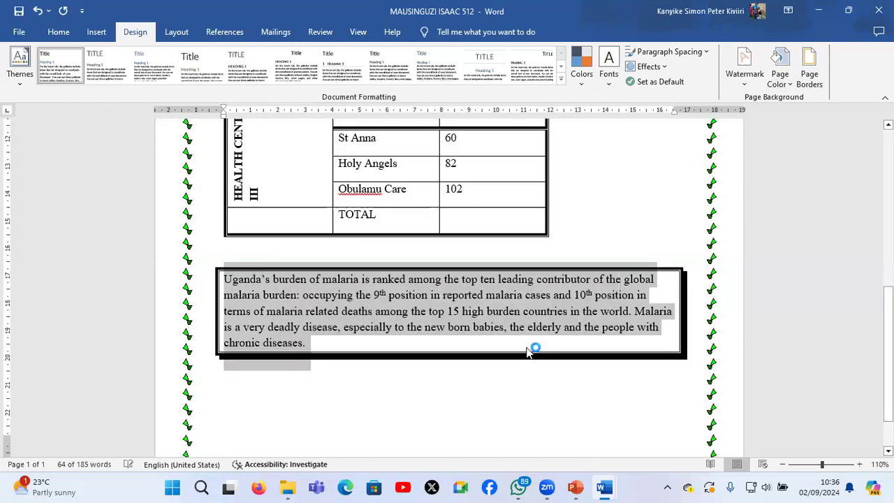
click(502, 373)
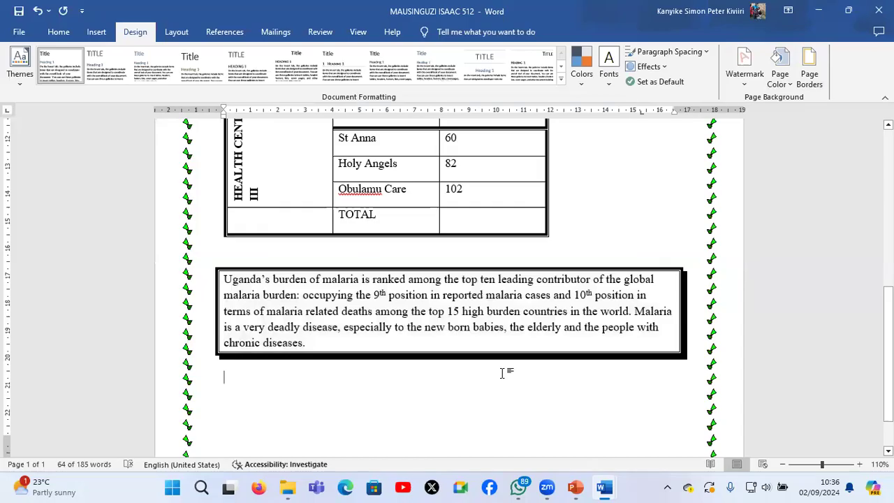
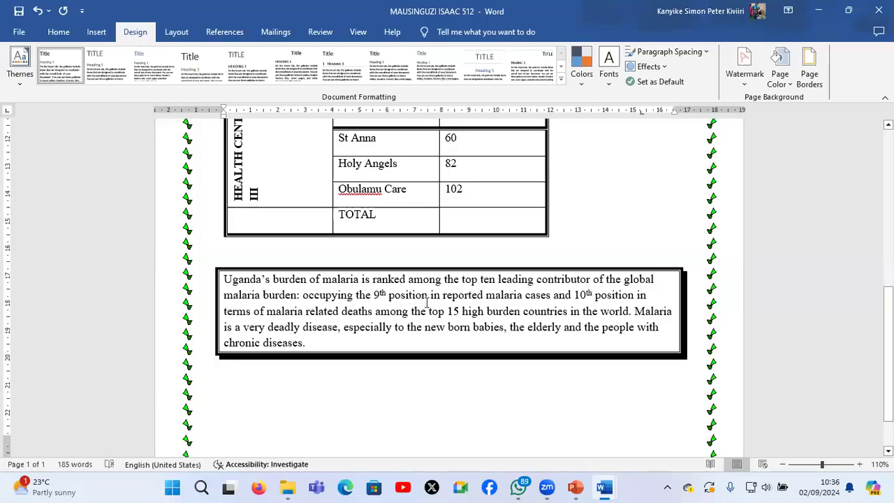
Paste another copy of the "Uganda's burden of malaria" paragraph below the shadow-bordered one in the malaria document
text(Uganda’s burden of malaria is ranked among the top ten leading contributor of the global malaria burden: occupying the 9th position in reported malaria cases and 10th position in terms of malaria related deaths among the top 15 high burden countries in the world. Malaria is a very deadly disease, especially to the new born babies, the elderly and the people with chronic diseases.)
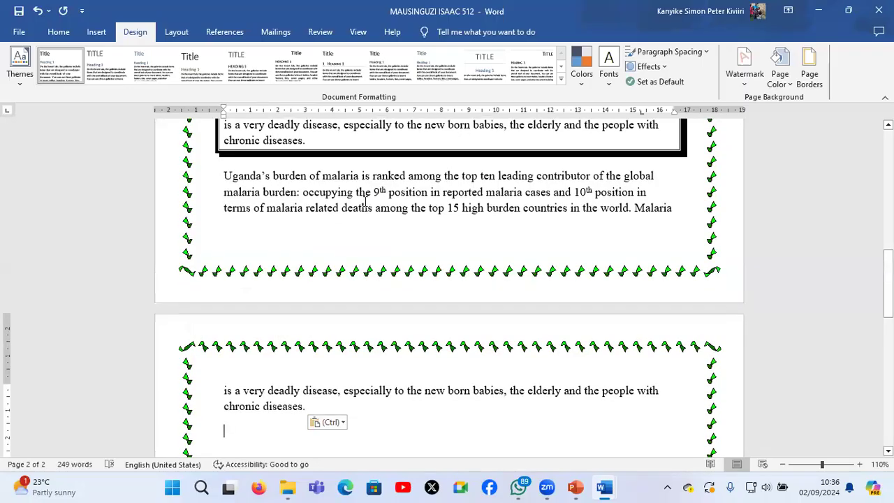
scroll(289, 254, up, 1)
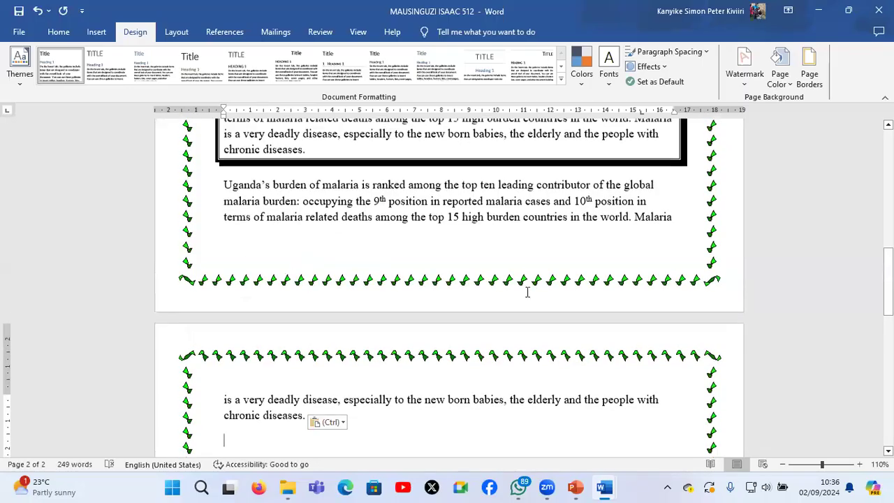
scroll(435, 286, up, 2)
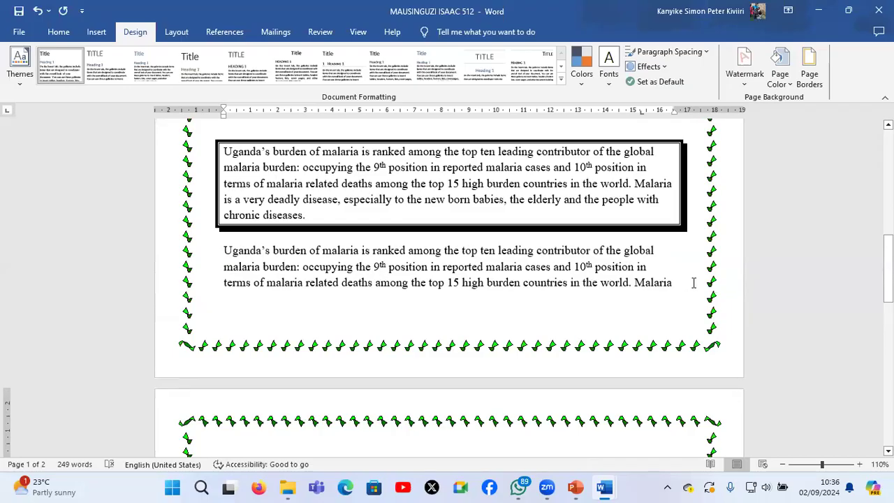
Apply a ½ pt dashed Box border, at text level, to the first three lines of the newly pasted paragraph
drag(223, 251, 693, 283)
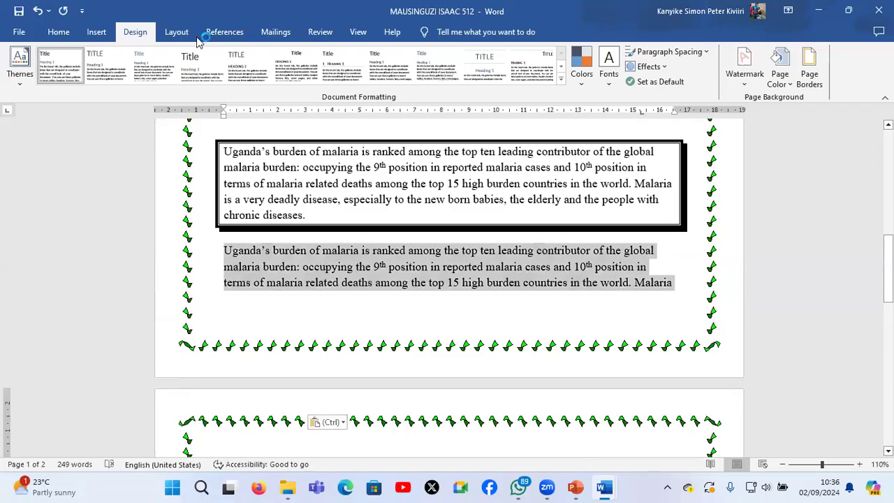
click(809, 68)
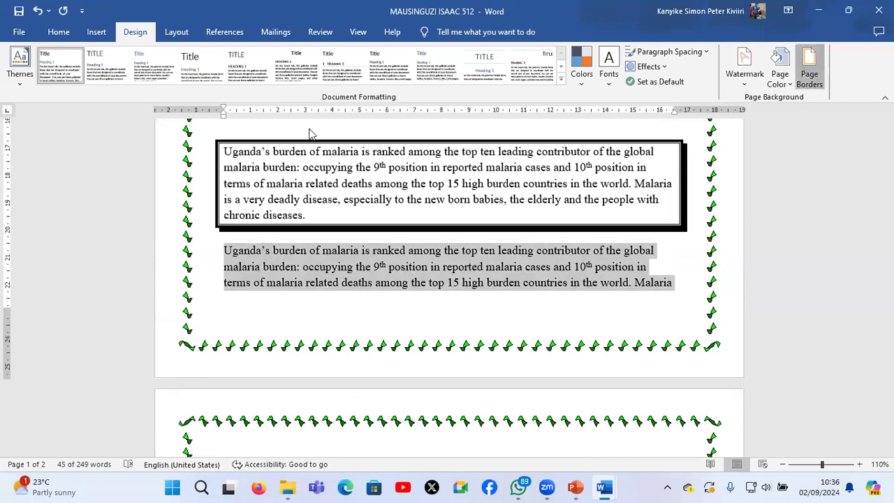
click(296, 124)
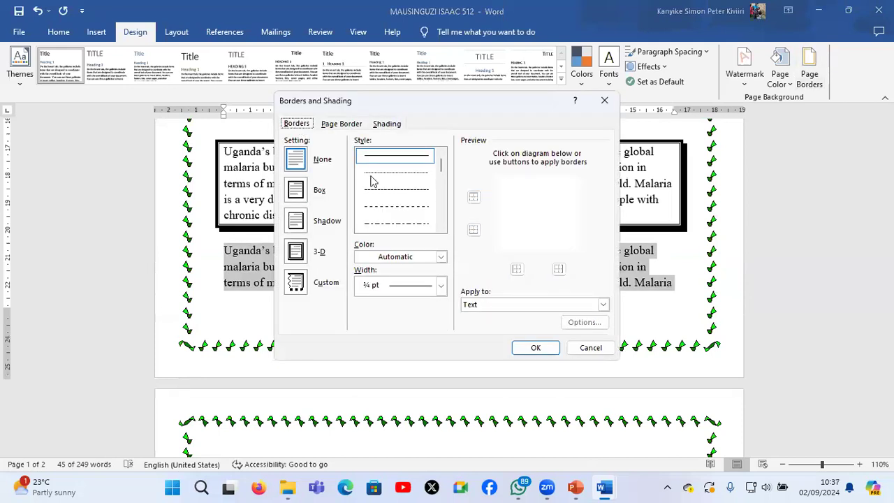
click(407, 190)
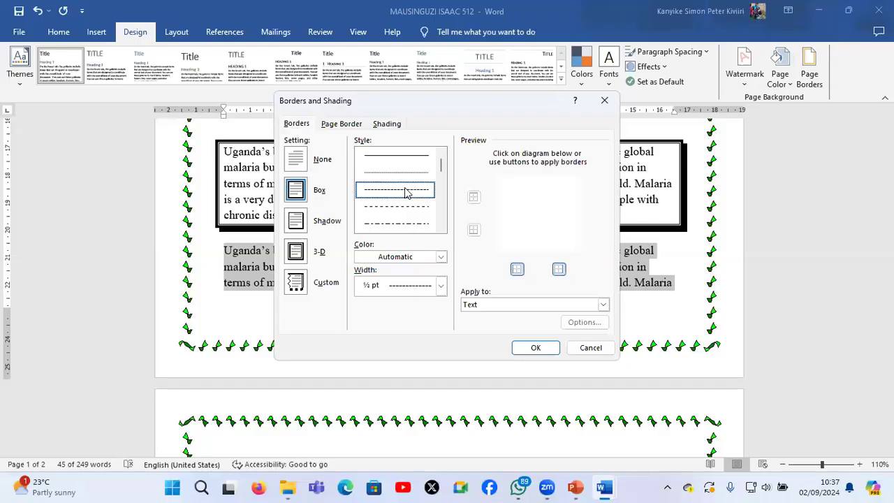
click(516, 305)
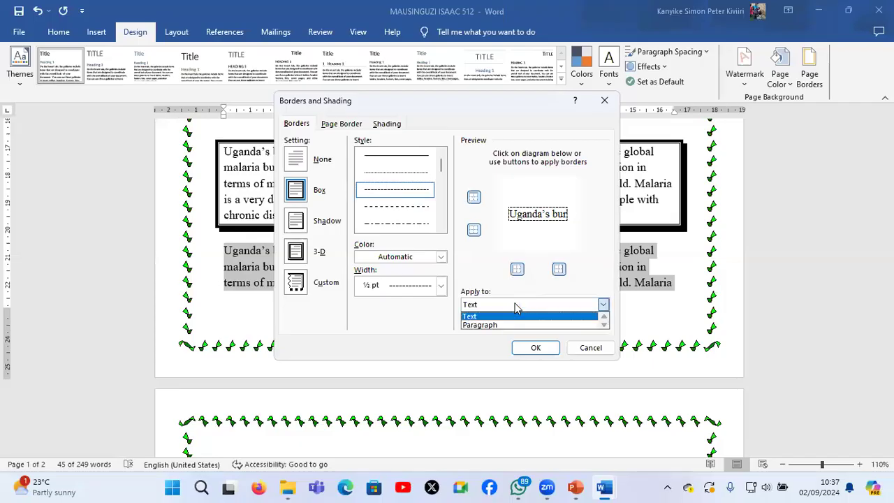
click(515, 307)
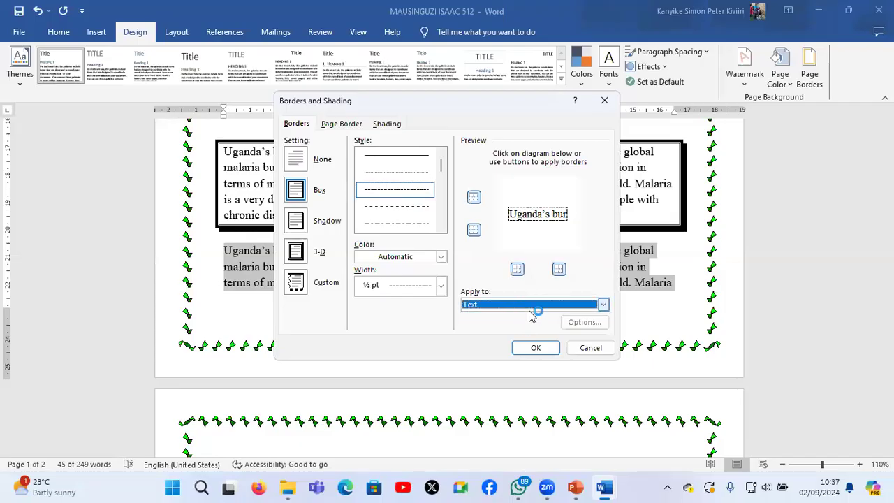
click(530, 308)
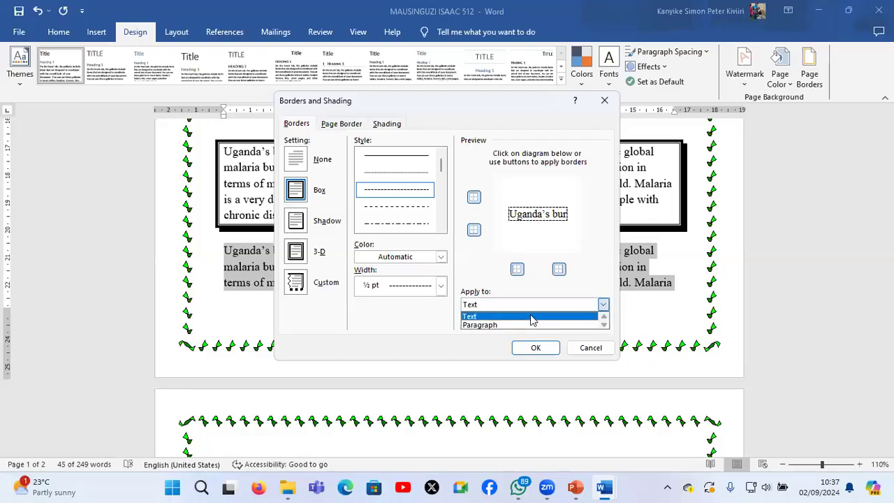
click(531, 318)
click(535, 348)
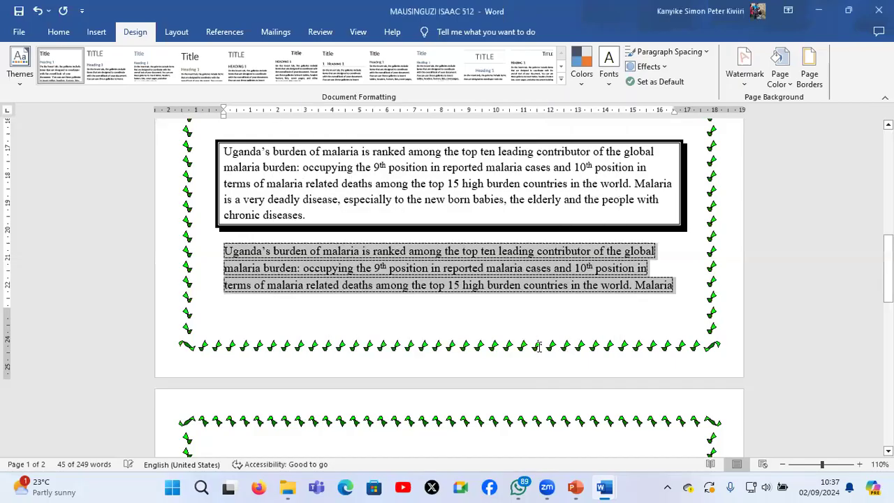
Look over the dashed text border, and undo it together with both pasted paragraphs below the table
click(502, 262)
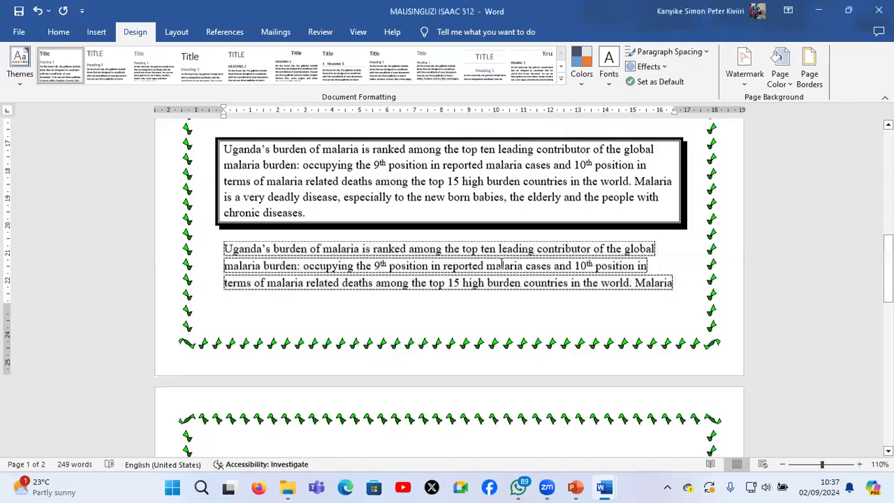
scroll(500, 263, down, 1)
scroll(403, 257, up, 1)
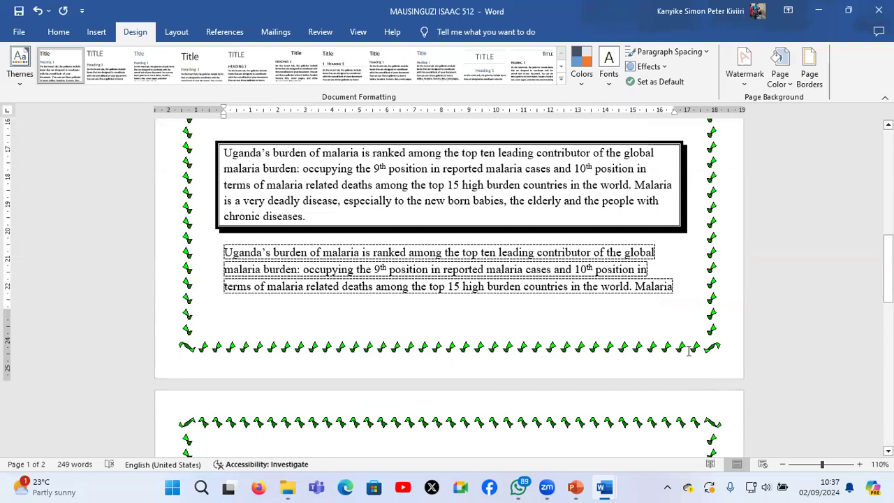
key(ctrl+z)
key(ctrl+z)
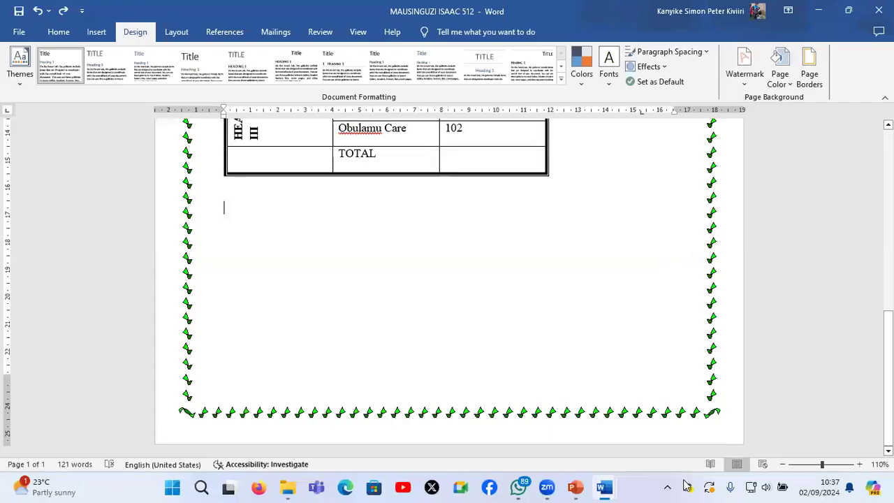
Consult instruction f in S850_2 online facilitation_3 and return to the malaria document
mouse_move(600, 487)
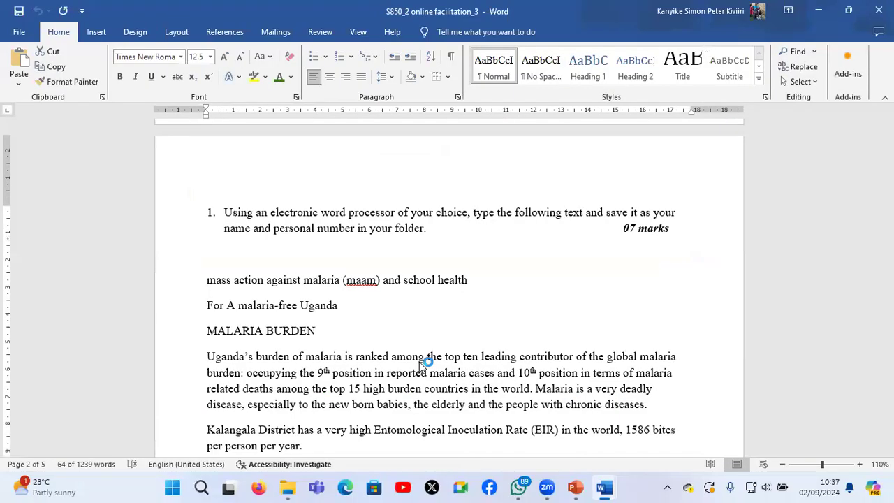
triple_click(419, 361)
scroll(419, 362, down, 3)
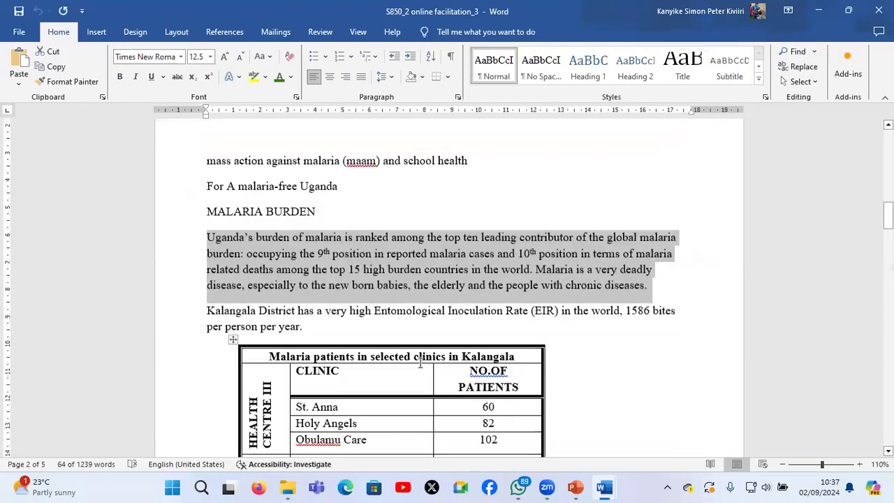
scroll(420, 362, down, 9)
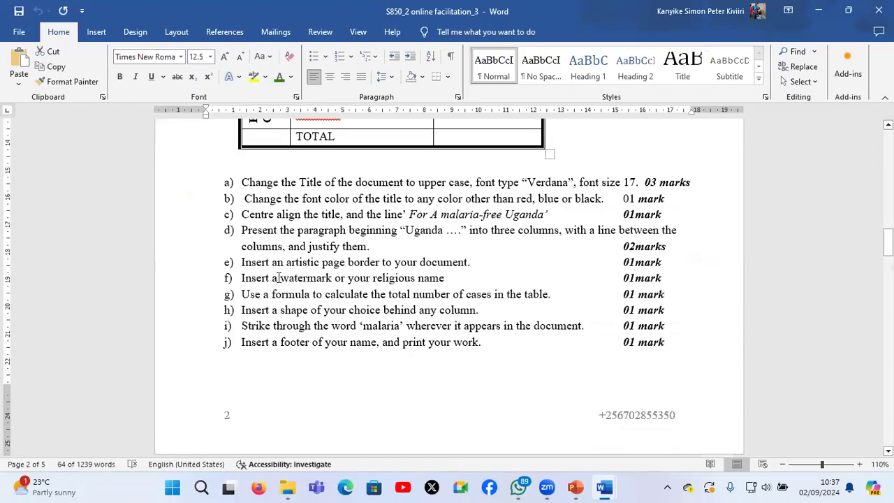
click(334, 277)
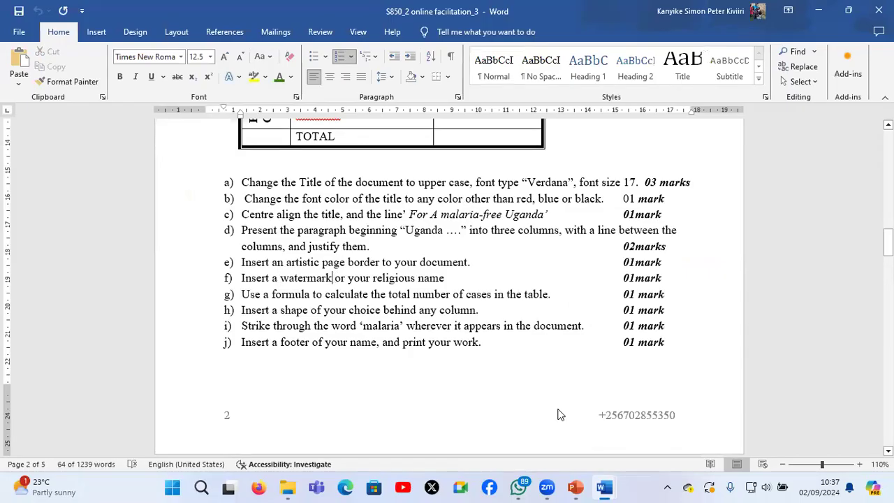
mouse_move(615, 487)
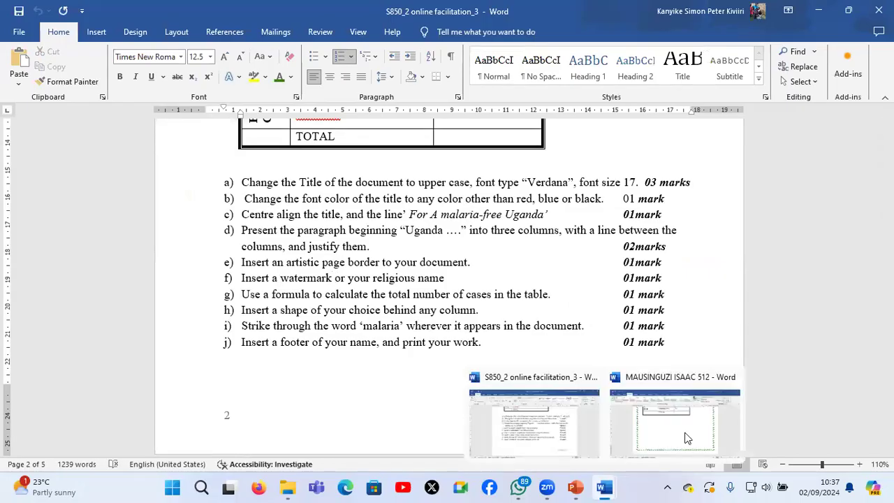
click(619, 422)
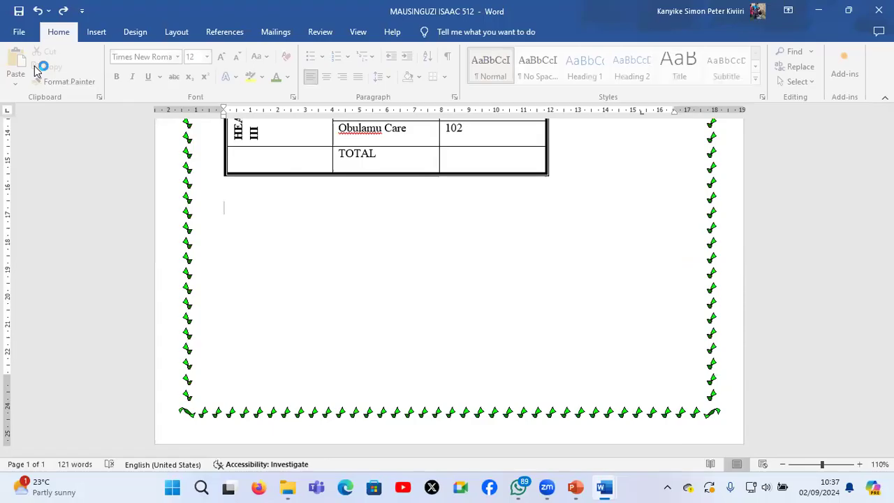
Set up a custom text watermark for the malaria document, entering the candidate's religious name as its text
click(176, 32)
click(140, 33)
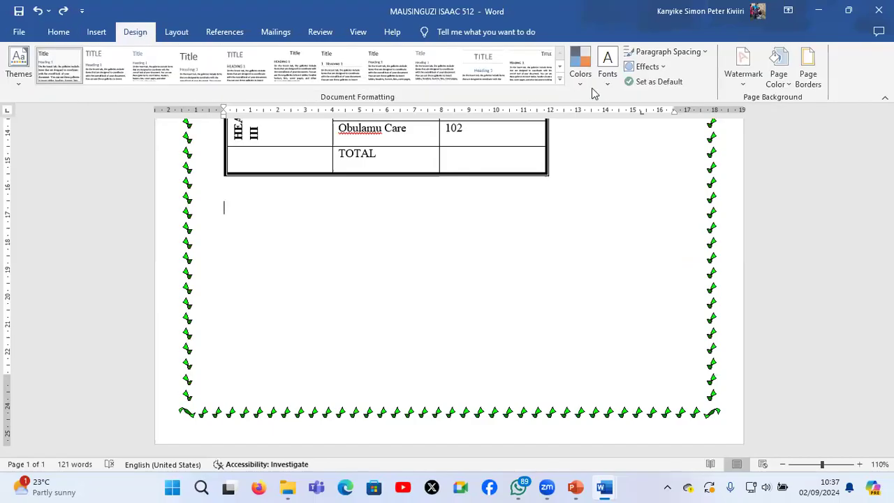
click(742, 71)
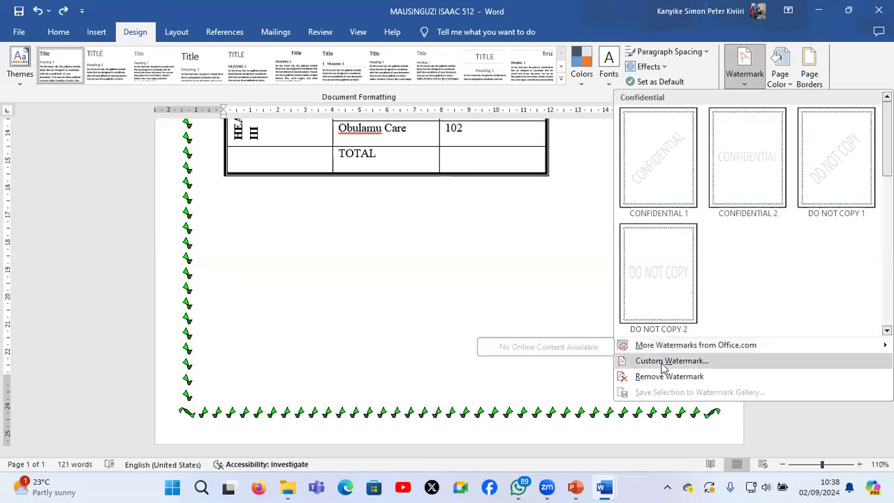
click(662, 363)
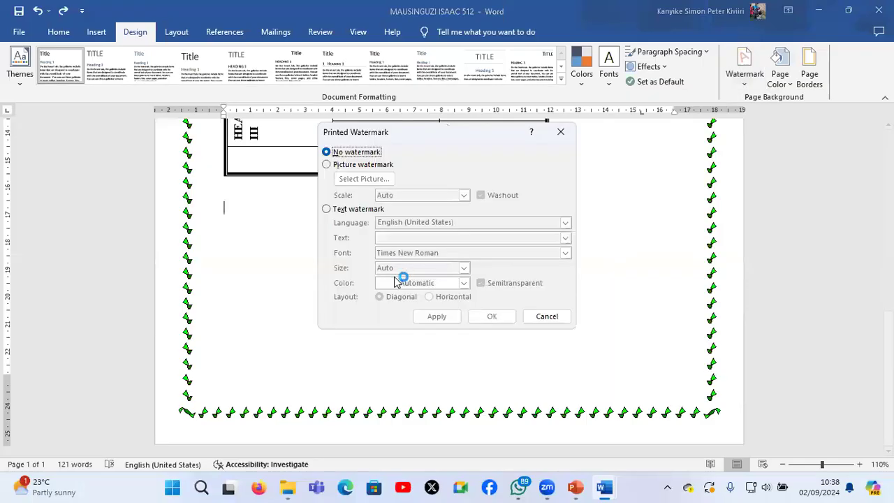
click(360, 209)
click(429, 236)
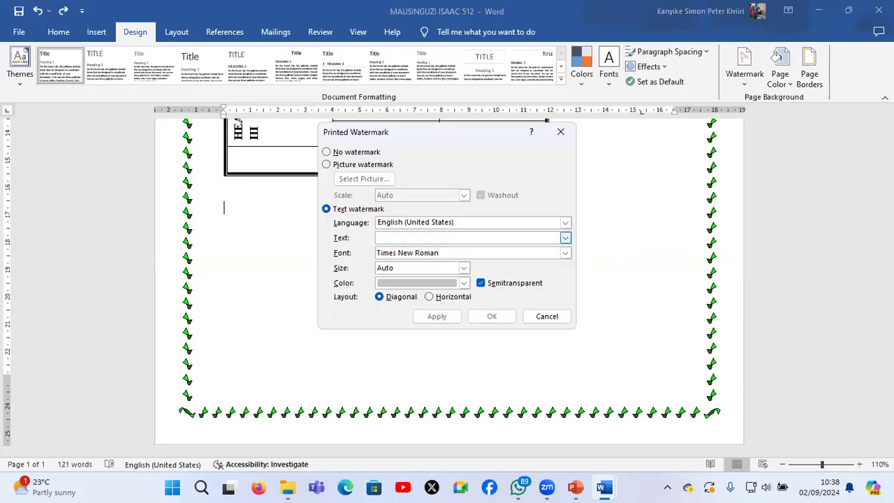
text(ISAAC)
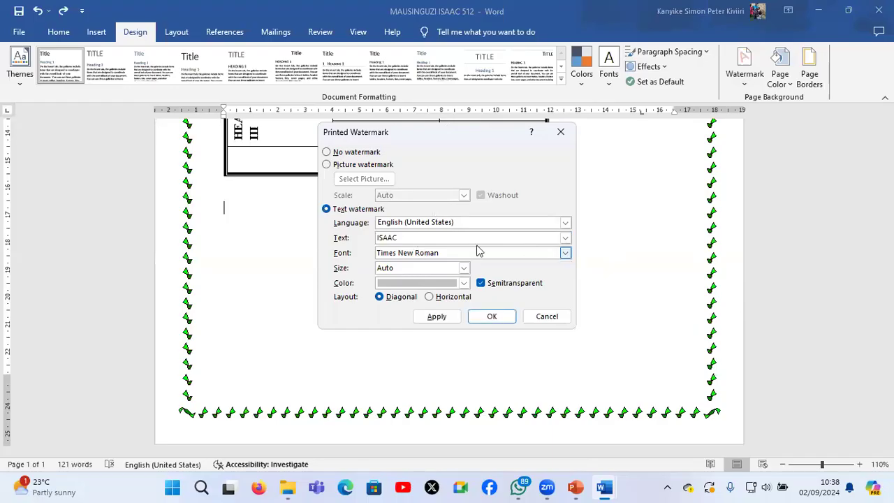
Colour the watermark orange, keep its Auto size, apply it and check it behind the table
click(449, 284)
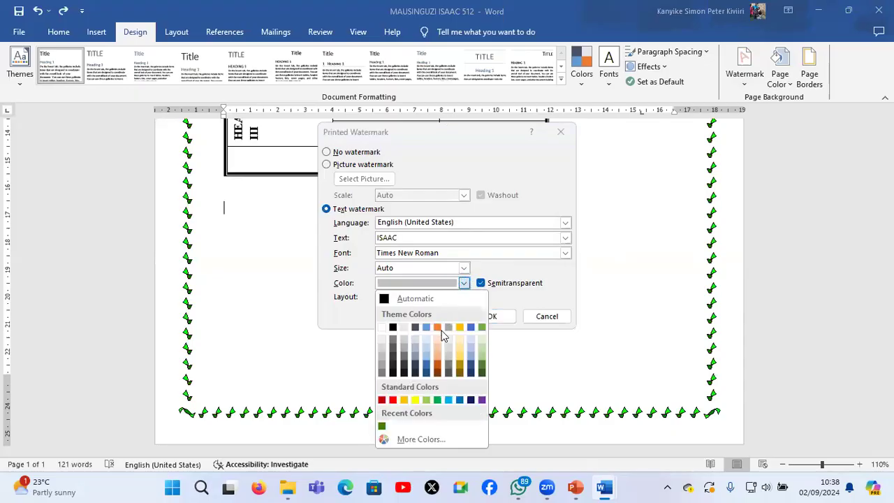
click(438, 328)
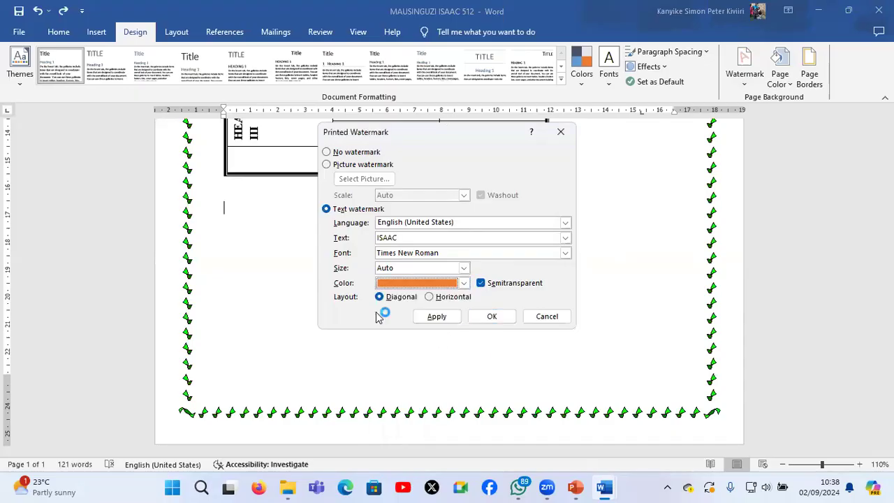
click(464, 268)
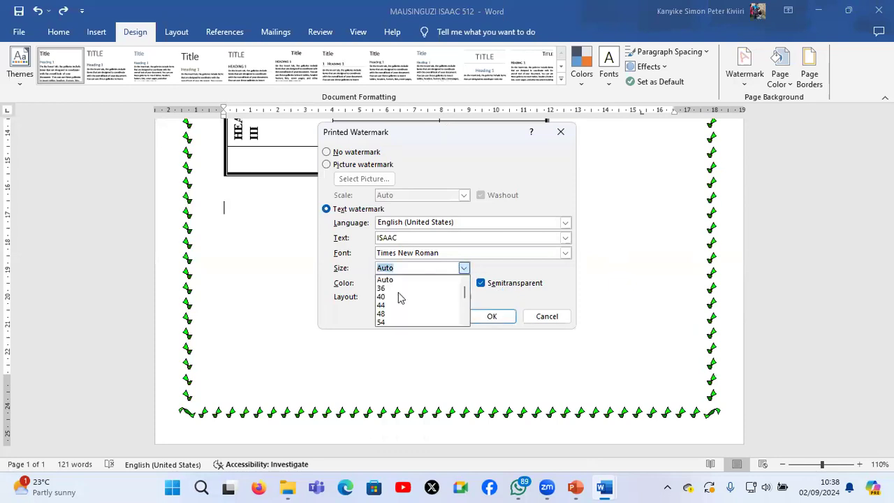
click(466, 290)
click(454, 321)
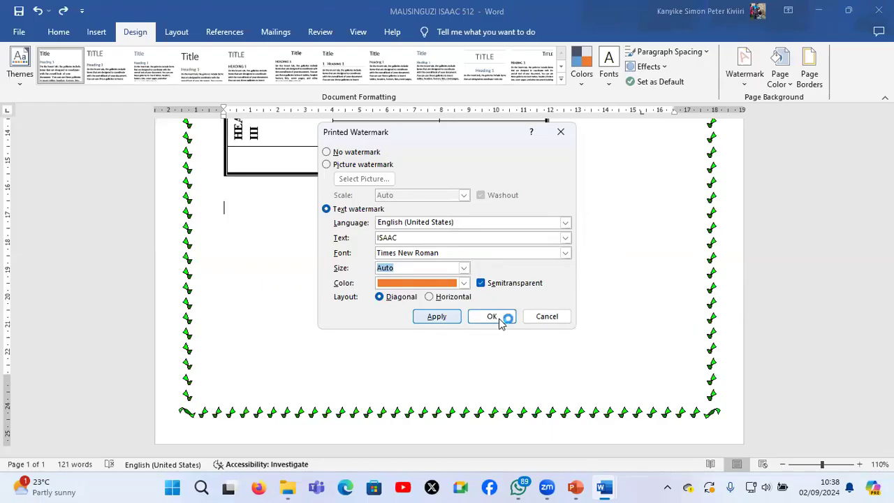
click(544, 316)
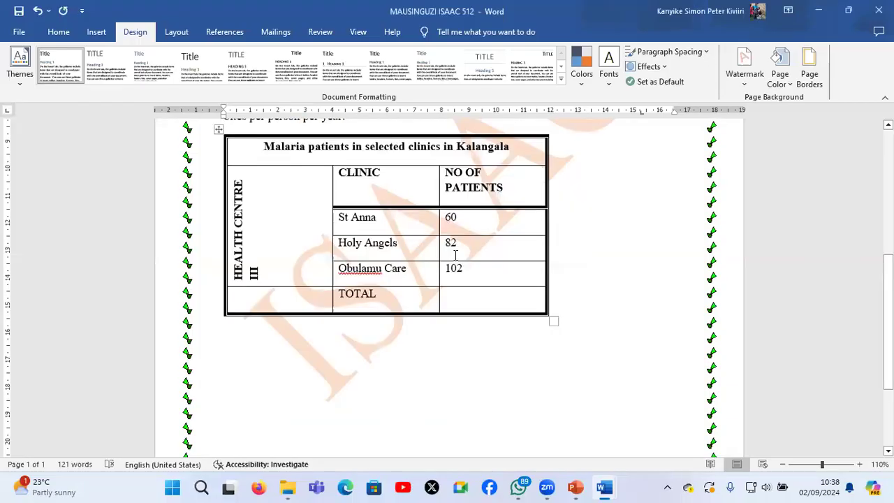
scroll(457, 265, up, 2)
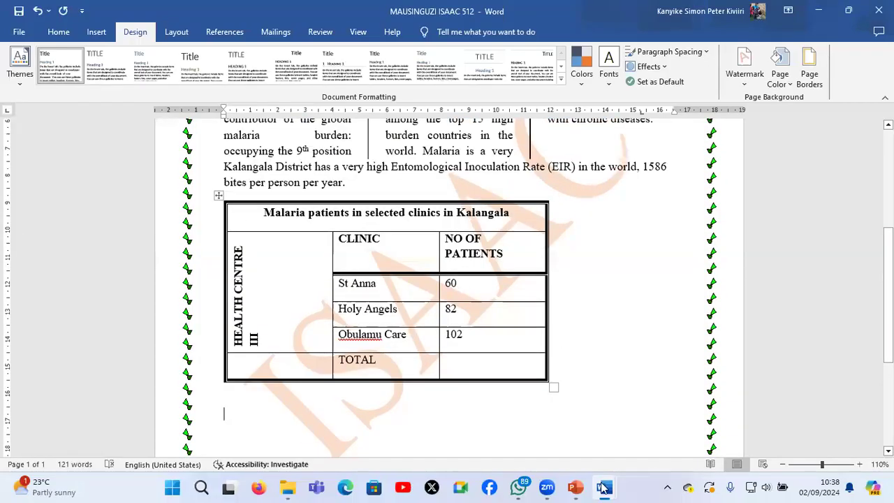
Consult instruction g in S850_2 online facilitation_3 and return to the table in the malaria document
mouse_move(602, 487)
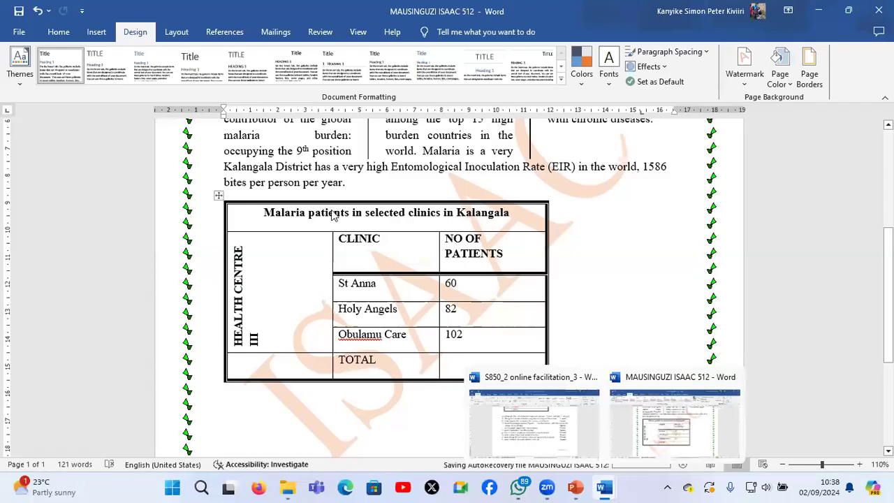
click(587, 487)
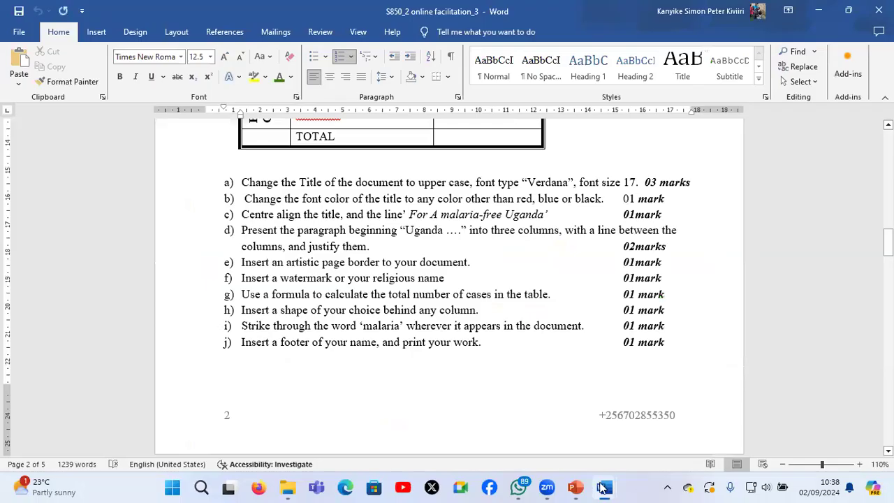
mouse_move(586, 486)
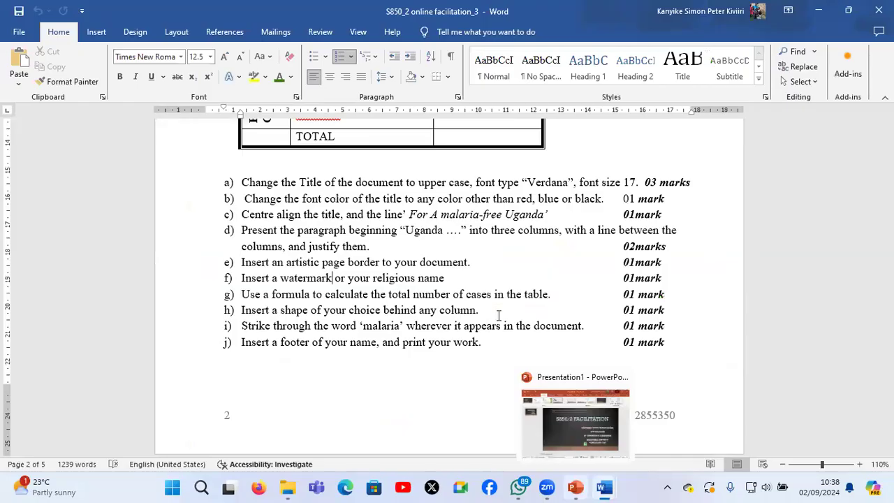
click(672, 422)
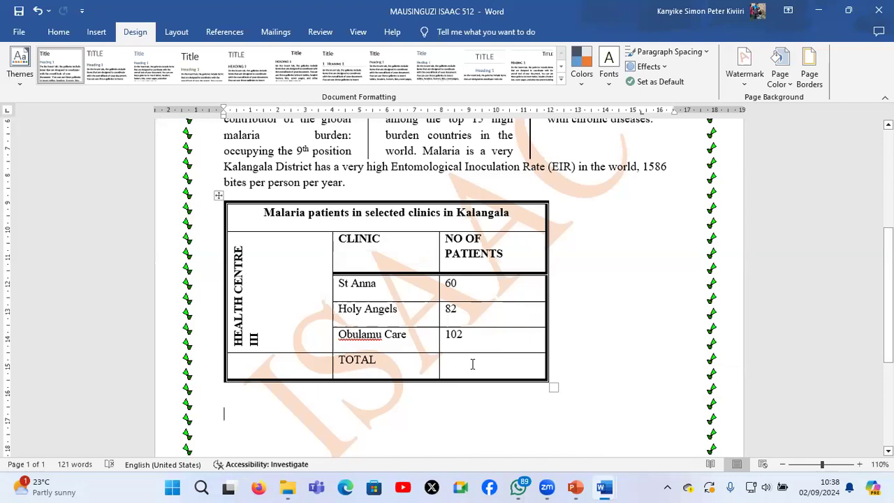
Calculate the total number of patients in the empty cell of the TOTAL row with the formula =SUM(ABOVE)
click(472, 363)
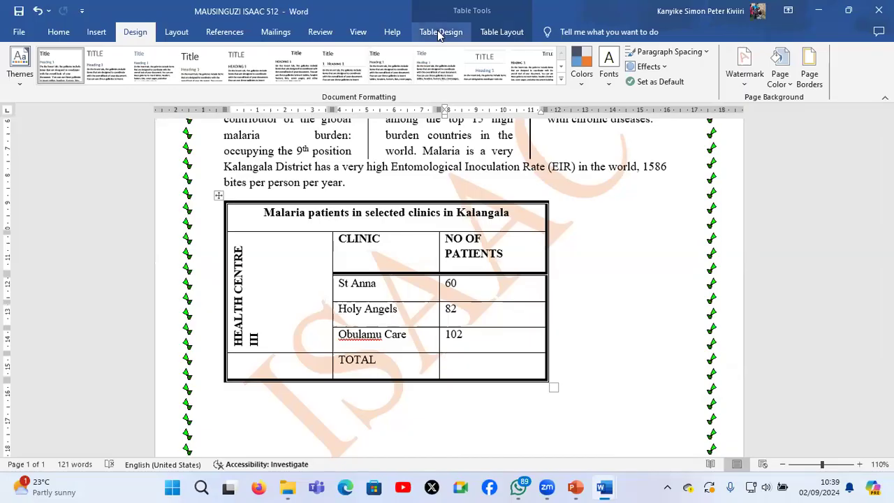
click(503, 32)
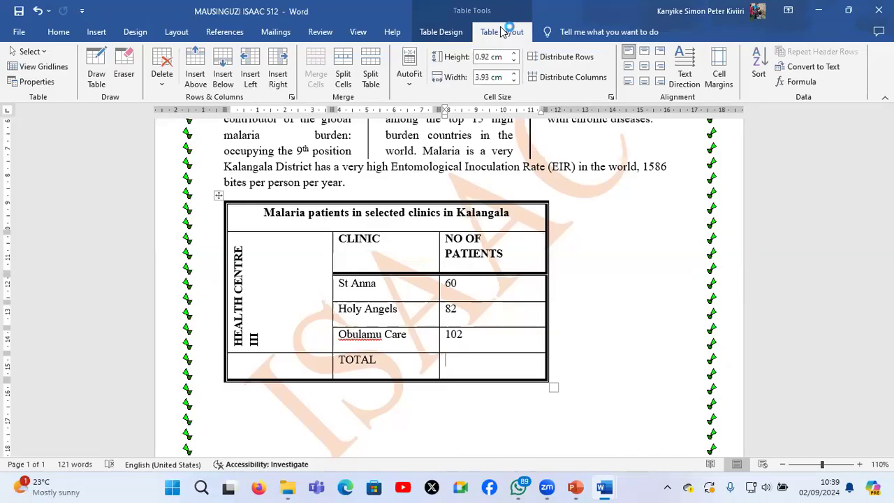
click(801, 82)
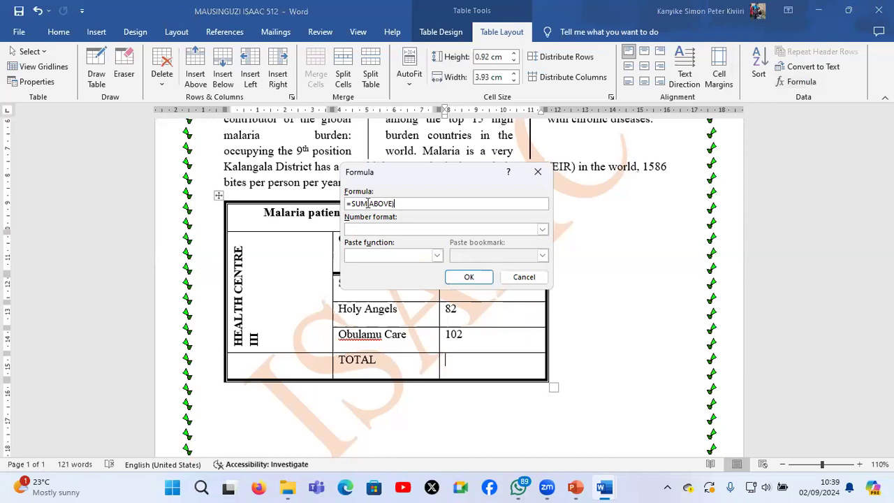
click(466, 276)
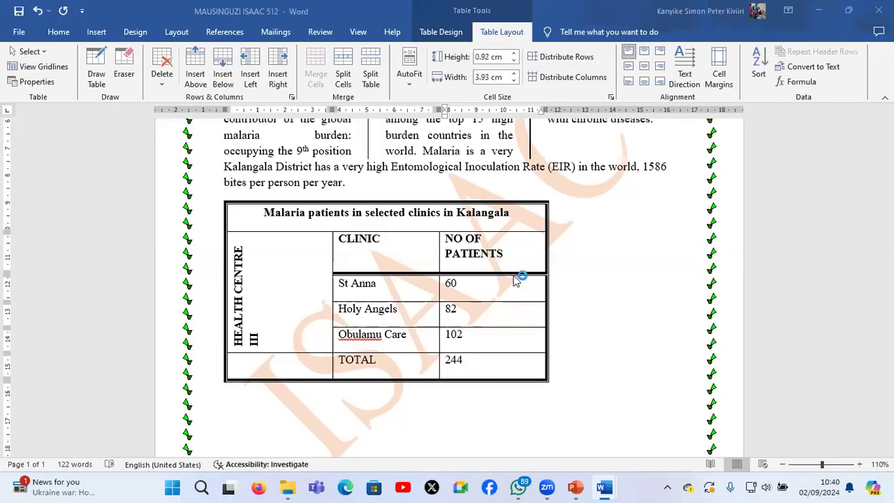
scroll(510, 278, down, 3)
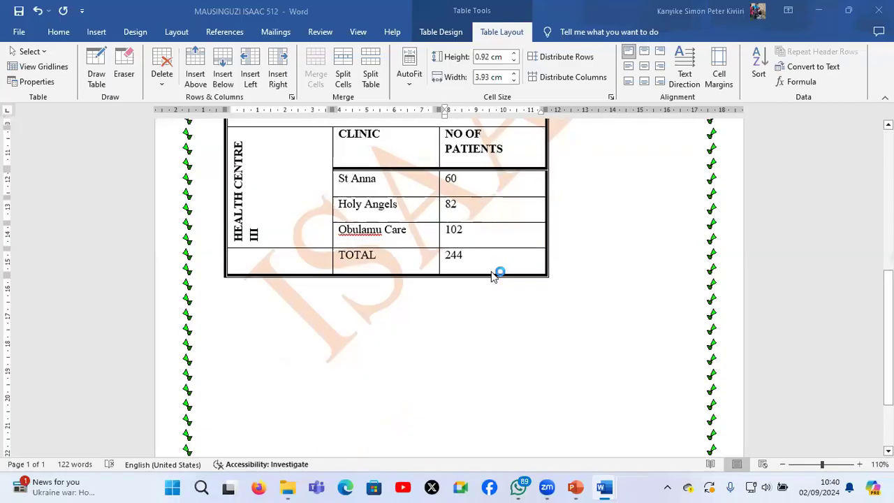
double_click(454, 255)
click(484, 257)
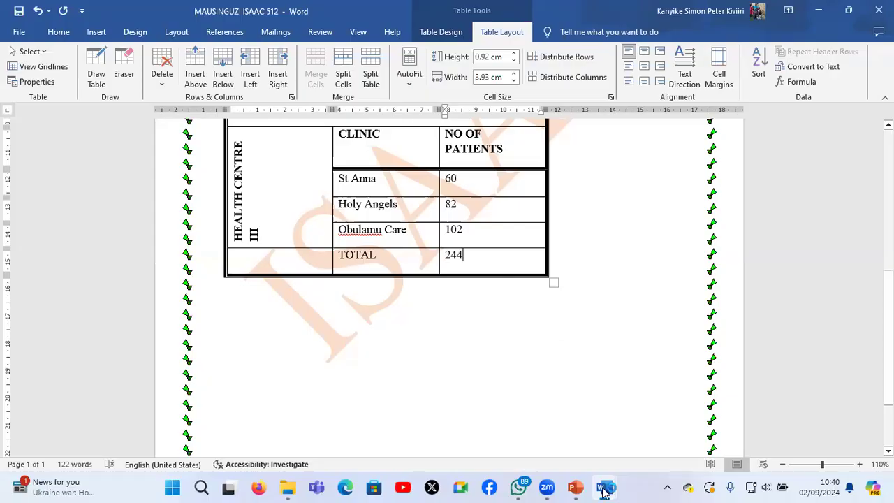
Consult instruction h in S850_2 online facilitation_3 and return to the malaria document
click(604, 489)
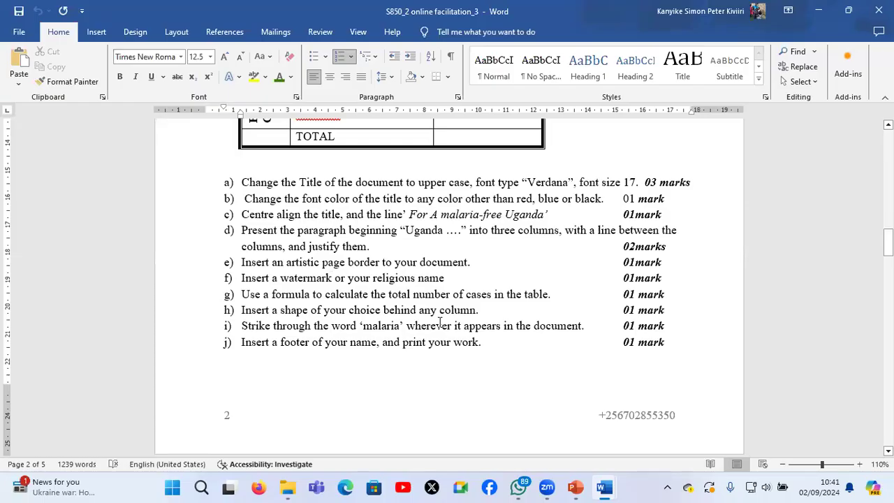
scroll(436, 325, up, 3)
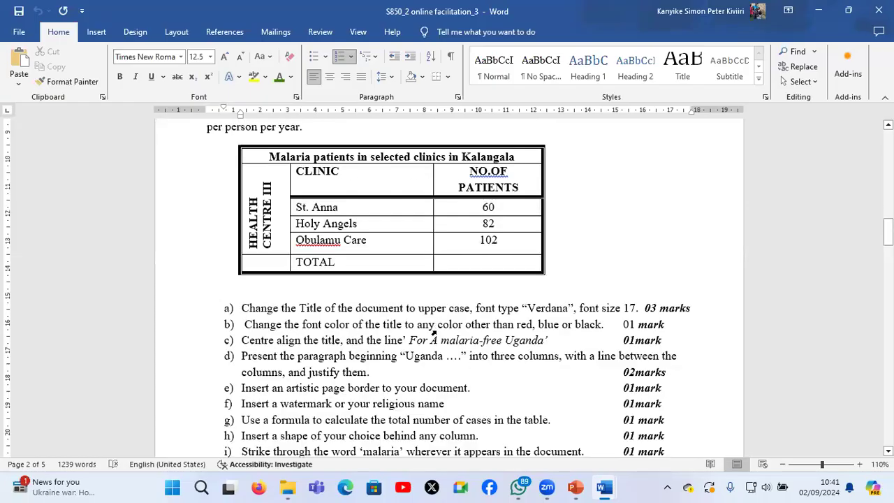
scroll(433, 334, up, 3)
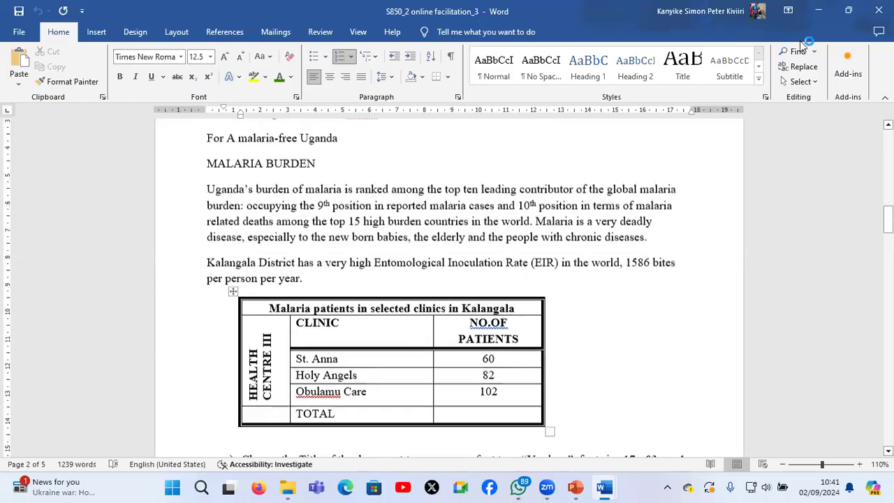
click(821, 12)
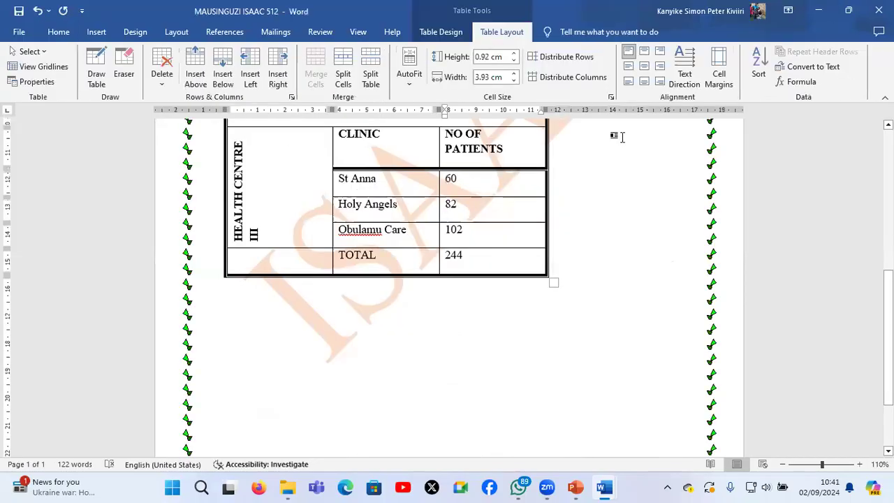
Draw a pie shape about 3.74 cm wide and 2.49 cm high over the middle column of the Uganda paragraph
scroll(235, 138, up, 4)
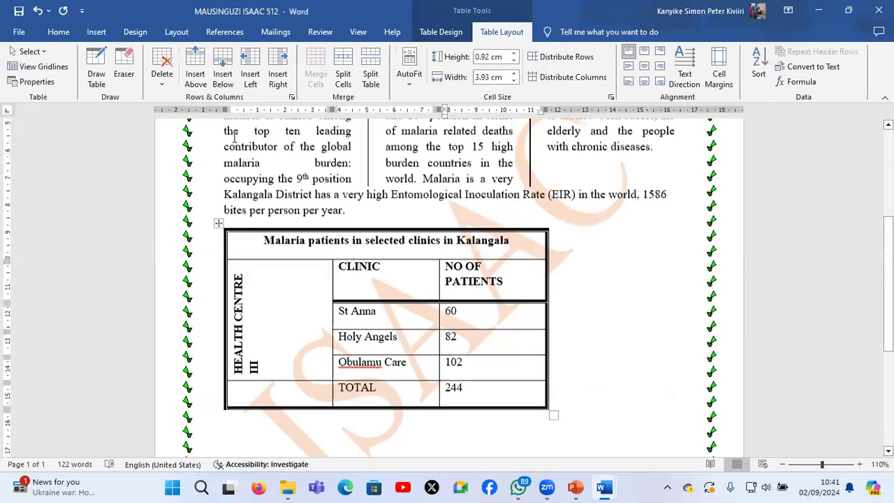
scroll(271, 202, up, 1)
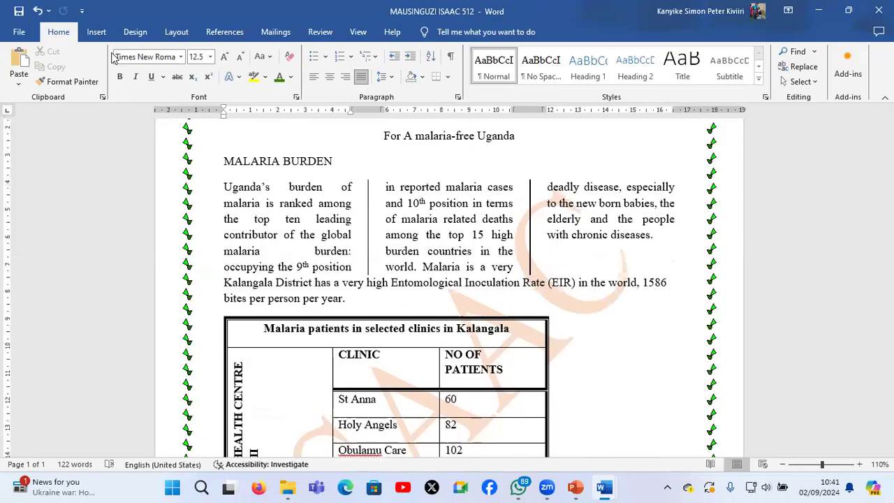
click(187, 220)
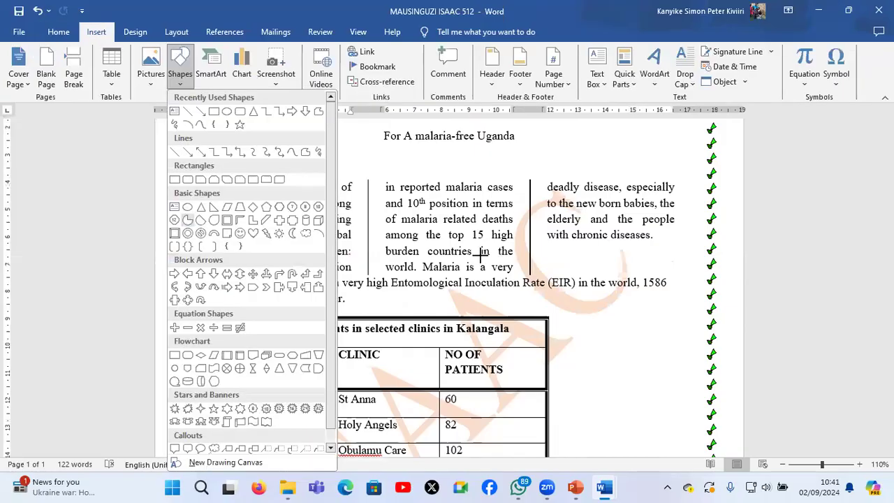
drag(413, 209, 501, 267)
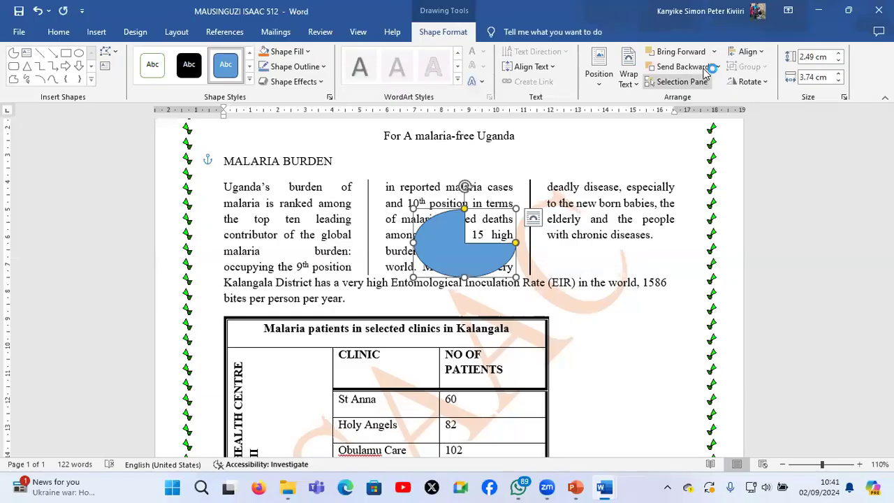
Send the pie shape behind the text and resize it to about 3.91 cm wide and 1.56 cm high
click(717, 67)
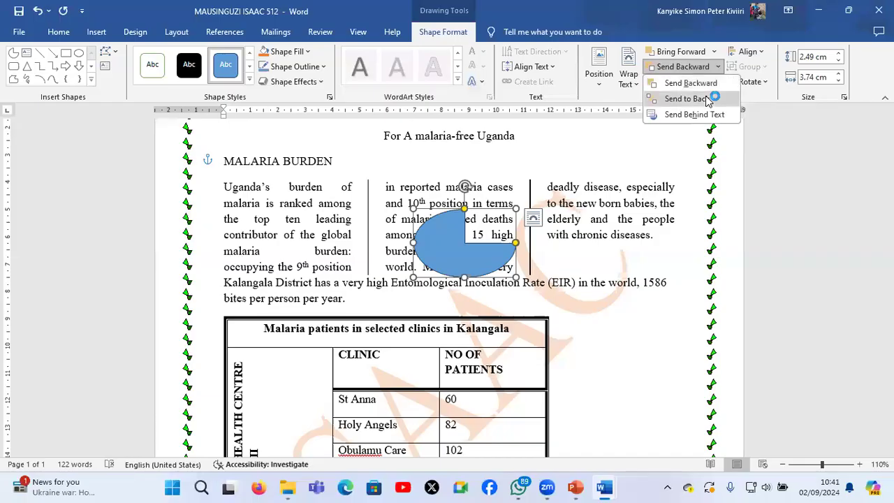
click(708, 99)
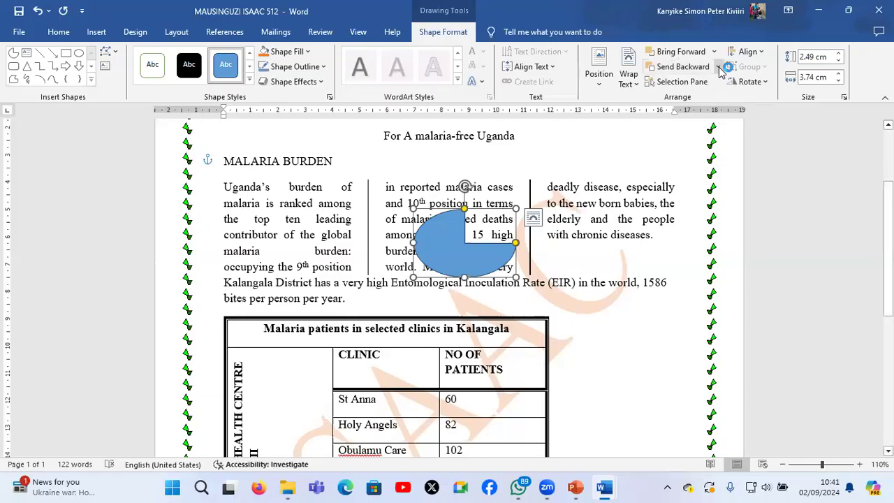
click(718, 67)
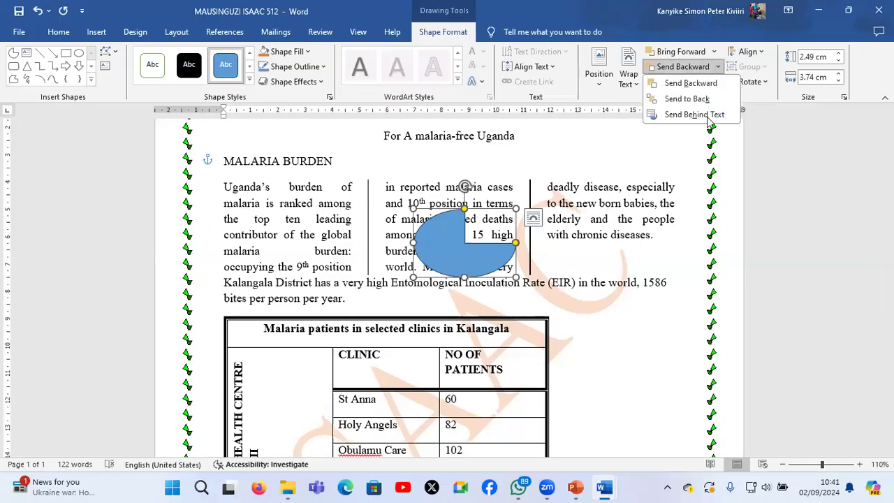
click(709, 121)
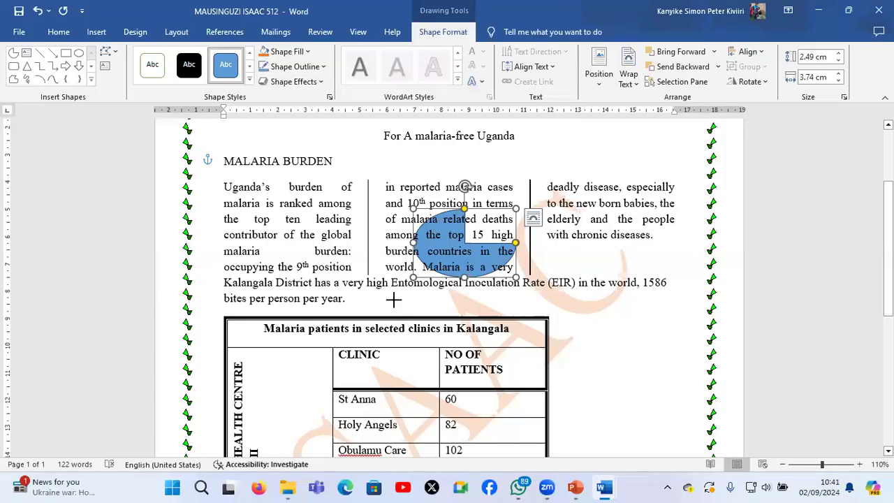
drag(393, 299, 409, 251)
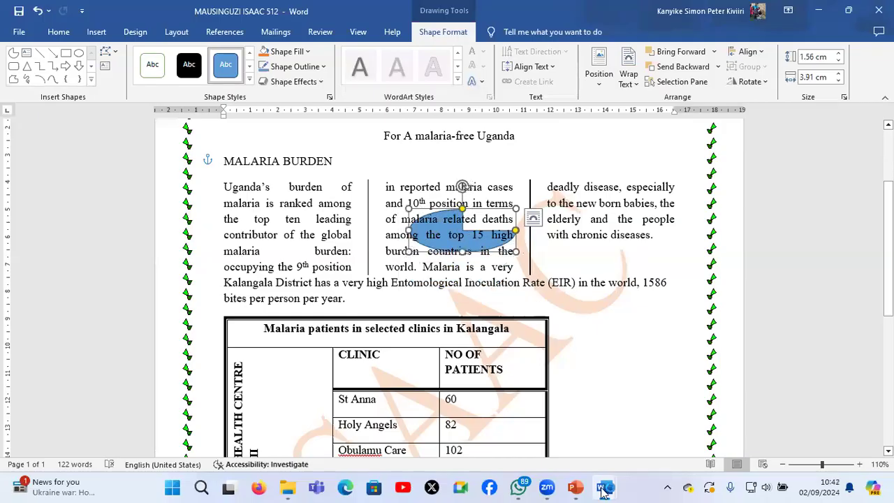
Consult instruction i in S850_2 online facilitation_3 and return to the malaria document
click(604, 491)
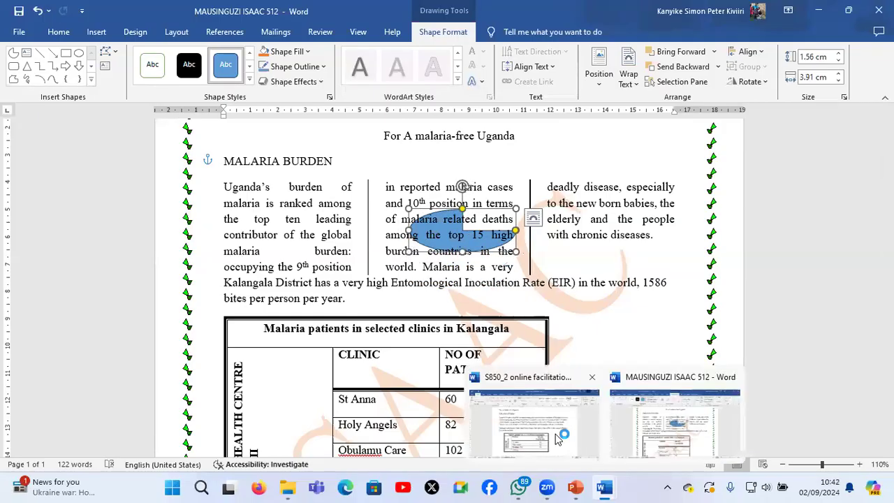
click(559, 438)
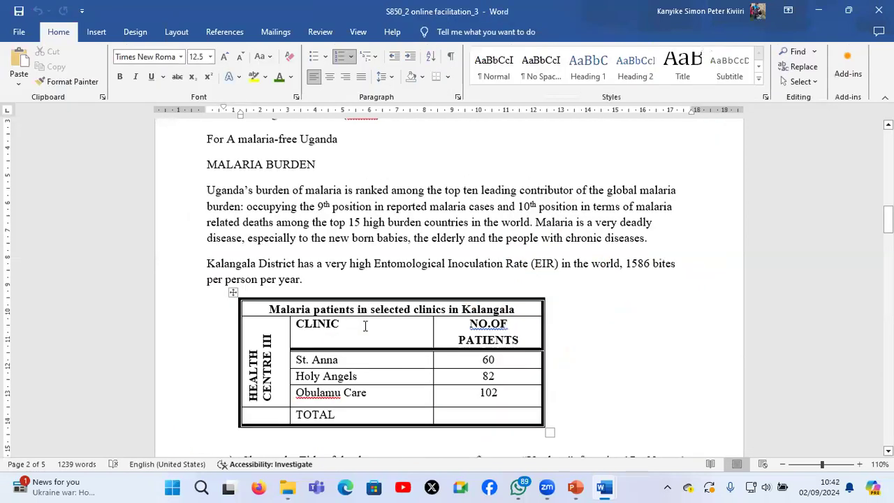
scroll(364, 326, down, 5)
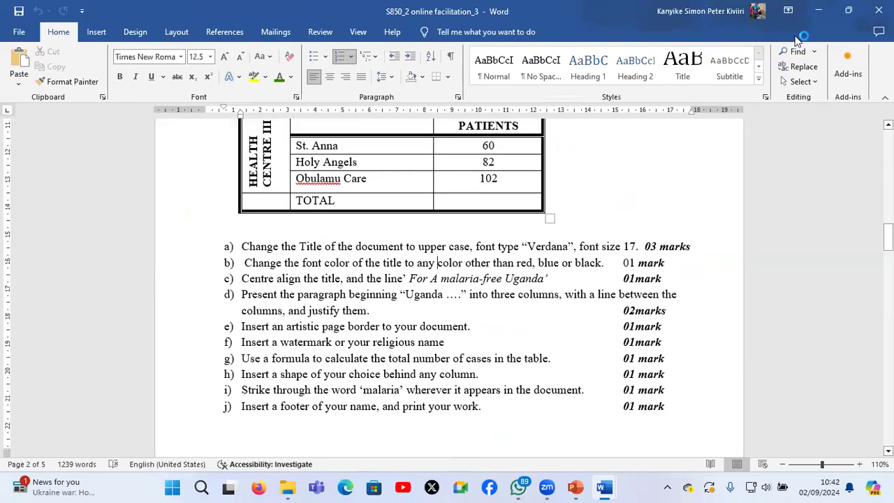
click(819, 10)
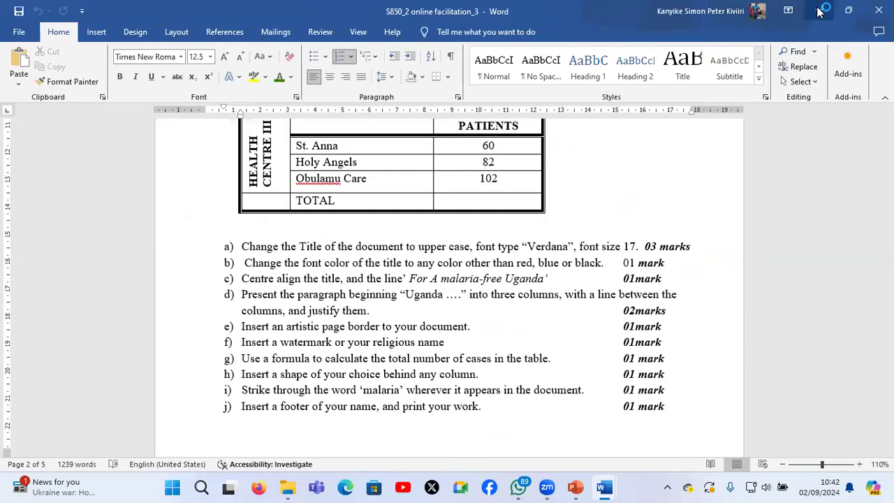
click(578, 293)
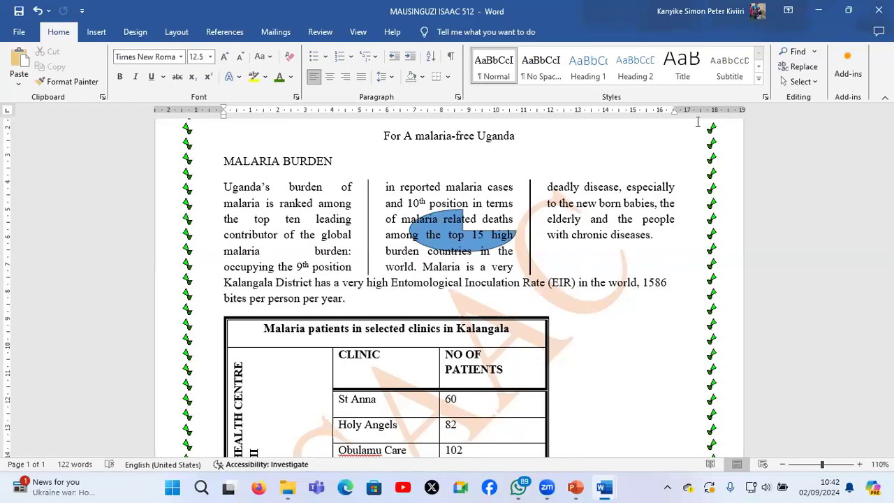
Set up a find-and-replace in the malaria document with "malaria" as both the search word and the replacement
click(796, 69)
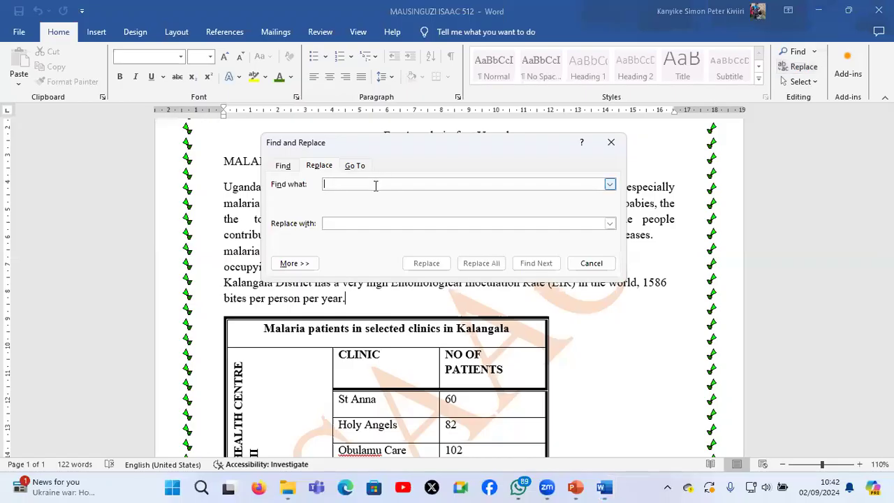
text(malaria)
click(349, 223)
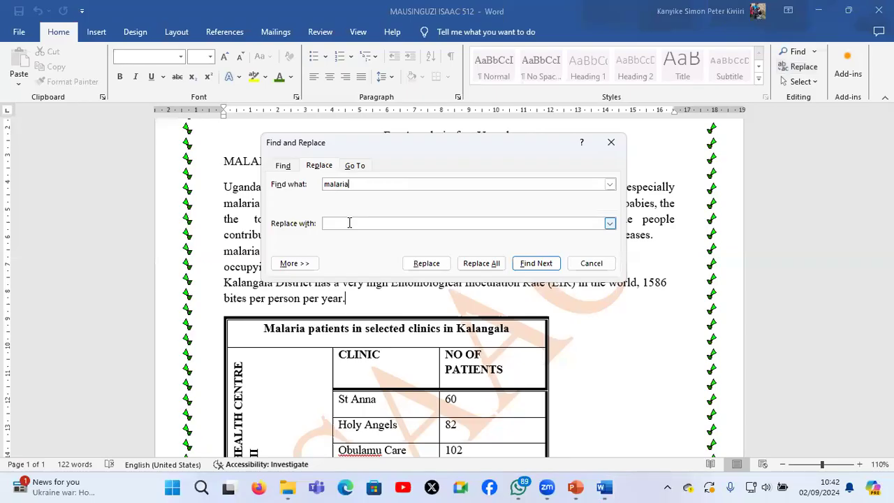
text(malaria)
Add the Strikethrough font effect to the replacement word's formatting
click(294, 263)
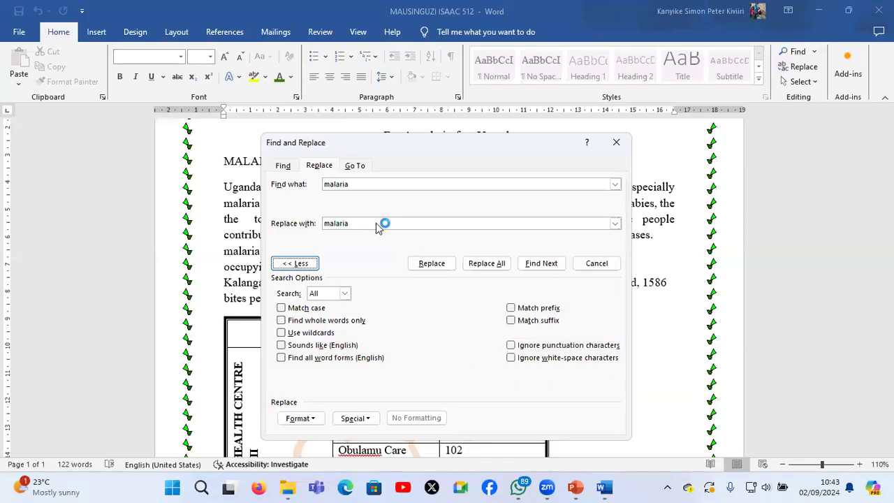
click(307, 418)
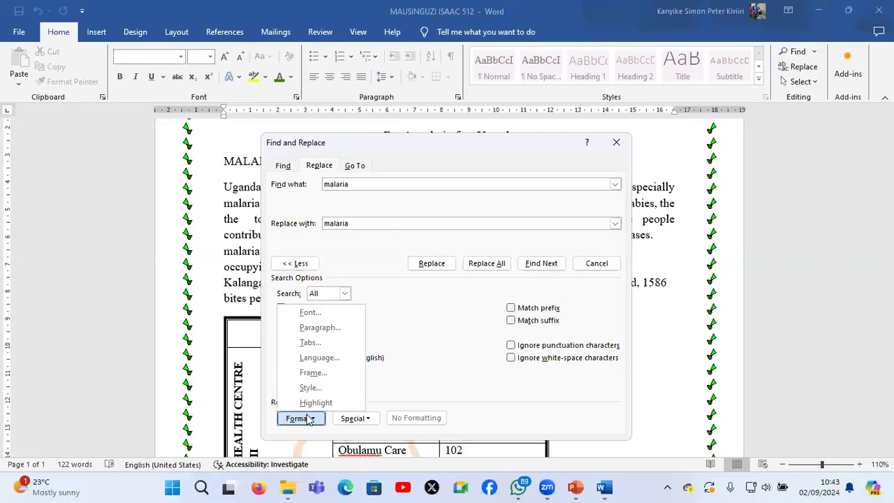
click(341, 315)
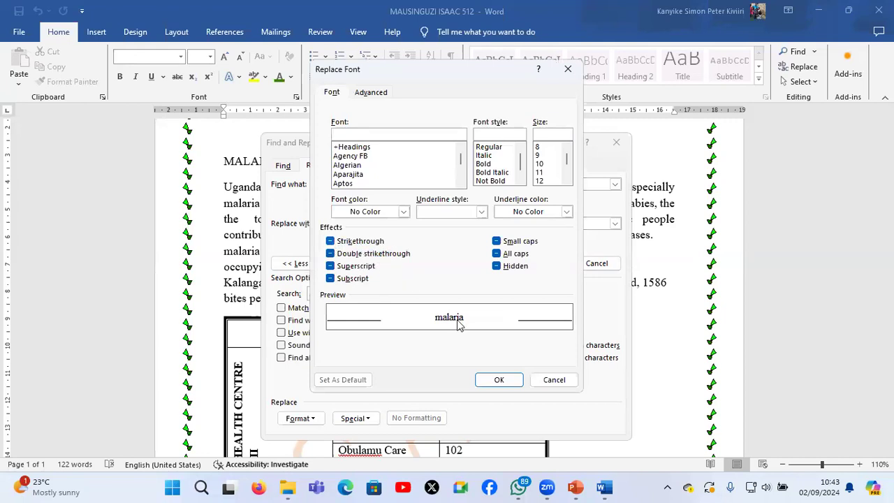
click(330, 241)
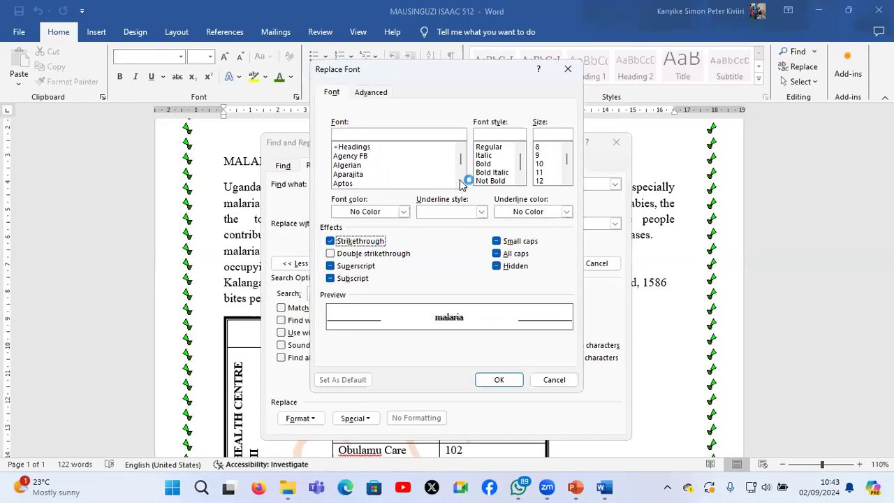
Format the replacement word "malaria" as bold, 20 pt, with a red font color
scroll(461, 183, down, 2)
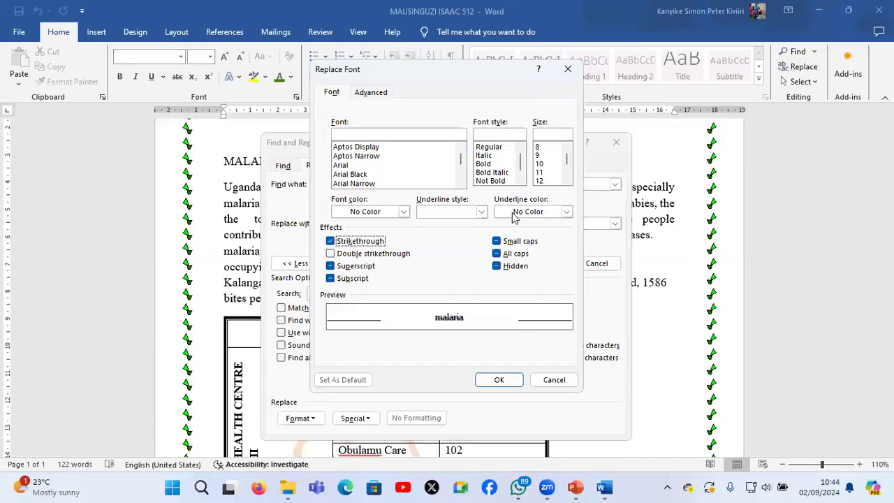
click(374, 213)
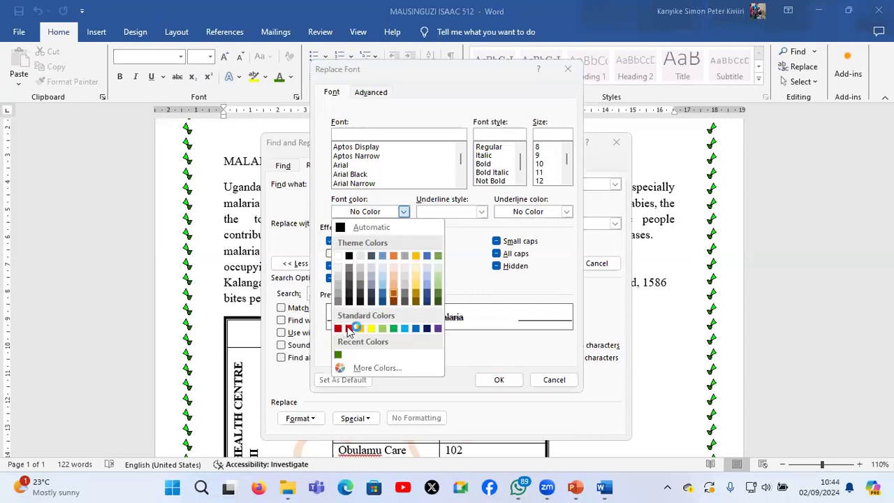
click(349, 328)
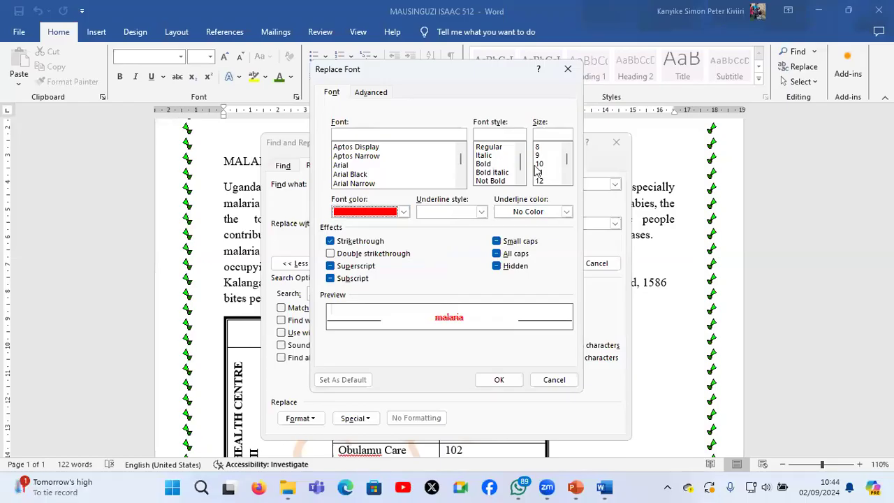
click(489, 165)
click(567, 181)
click(547, 147)
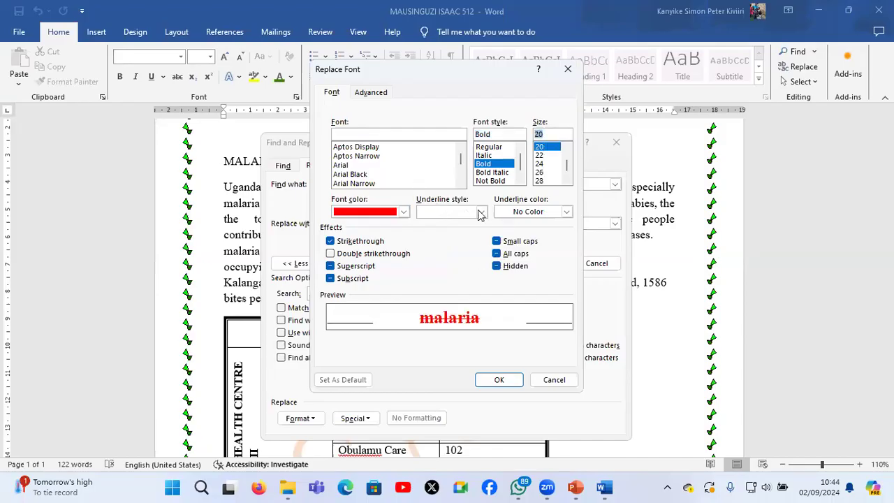
click(481, 212)
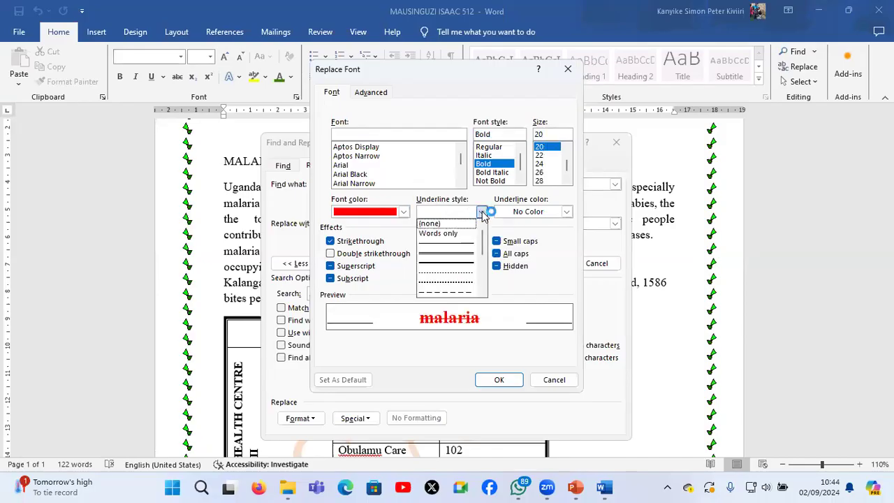
click(537, 213)
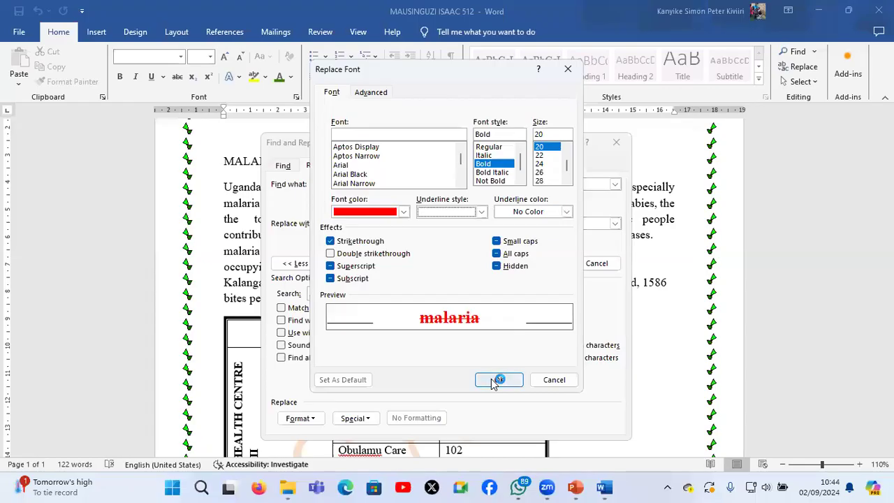
click(497, 380)
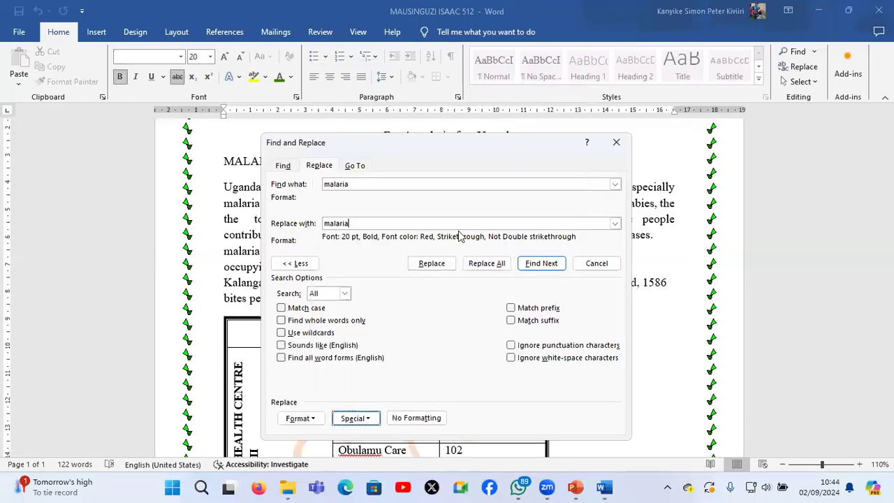
Replace every "malaria" in the document with the formatted version and finish the find-and-replace
click(487, 263)
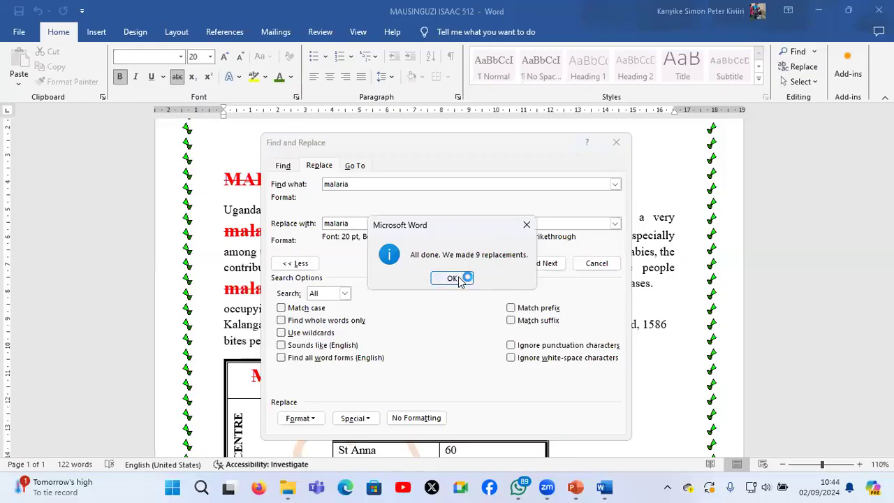
key(Return)
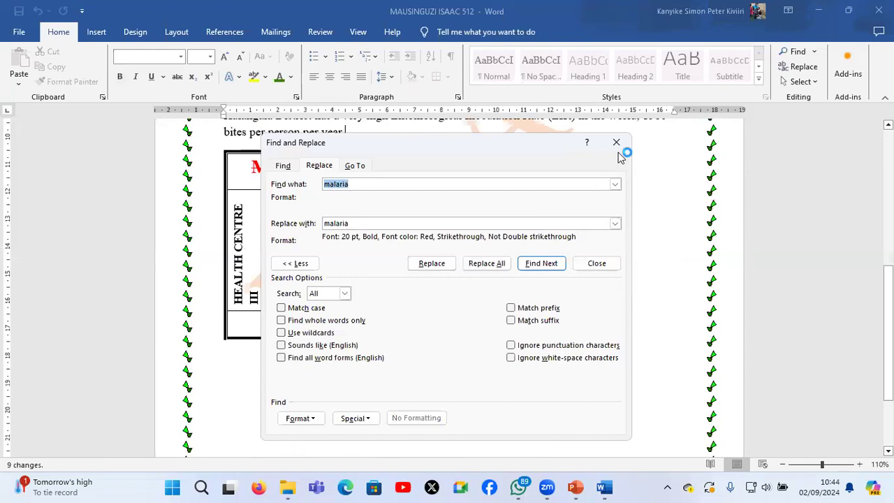
key(Escape)
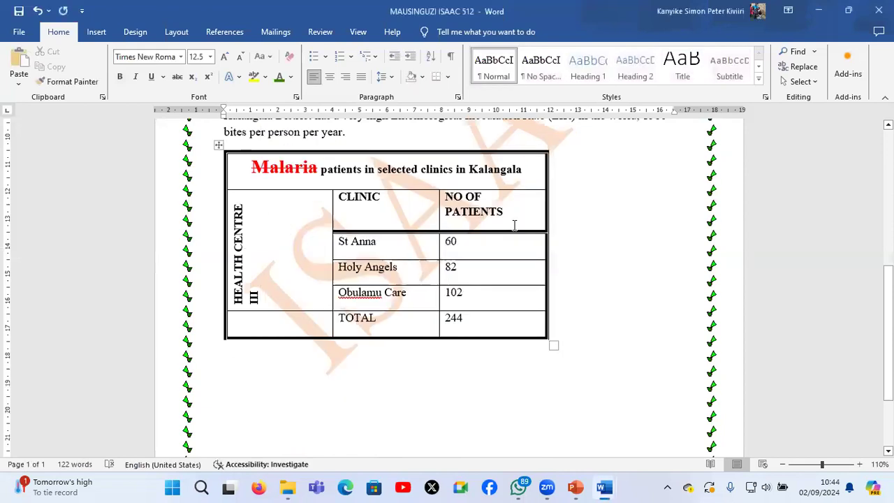
Enter the candidate's name and index number in the page footer and return to the document body
scroll(514, 225, up, 3)
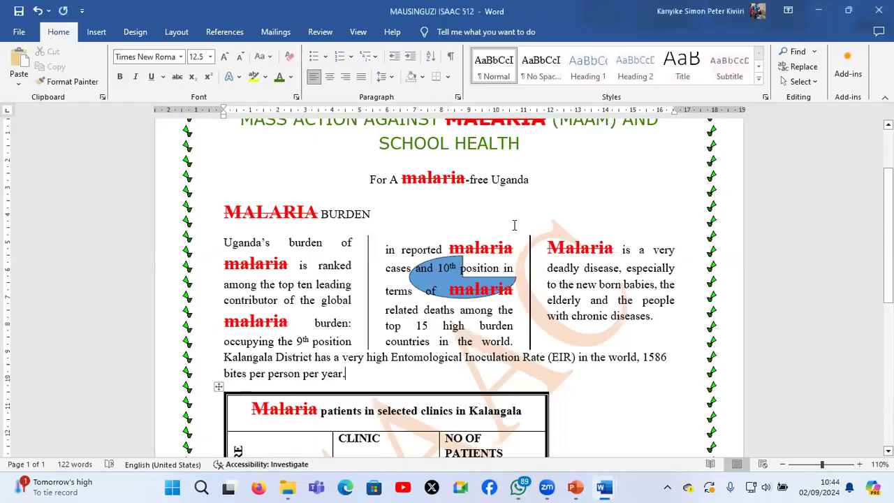
scroll(514, 225, up, 1)
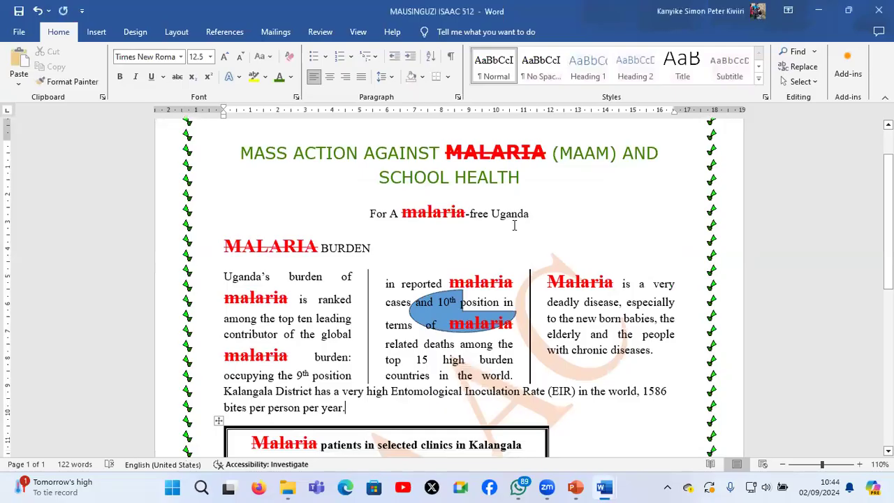
scroll(514, 225, down, 2)
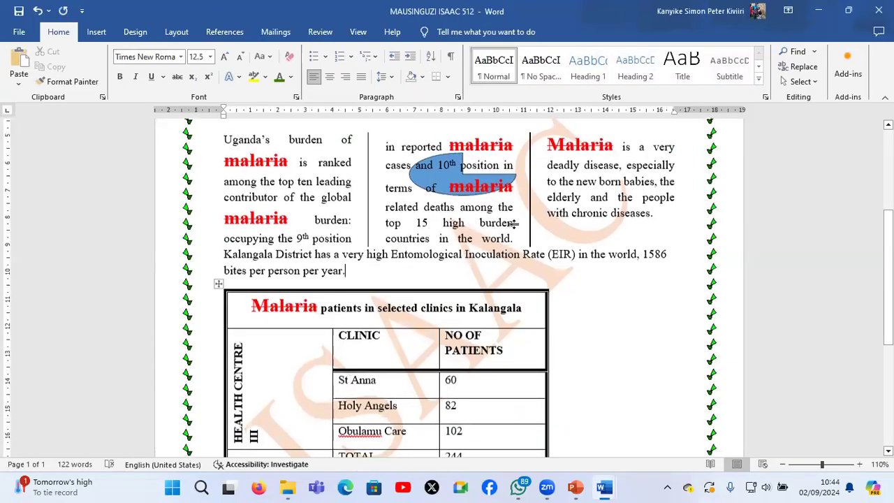
scroll(514, 223, down, 3)
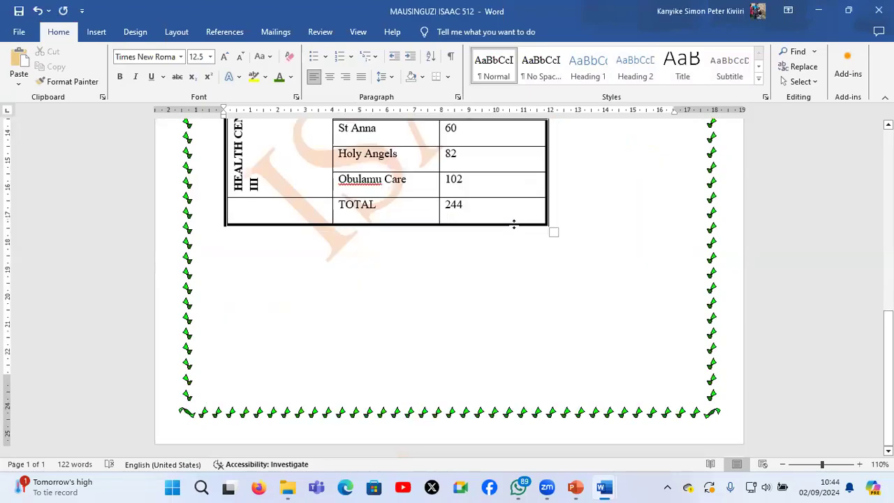
click(98, 33)
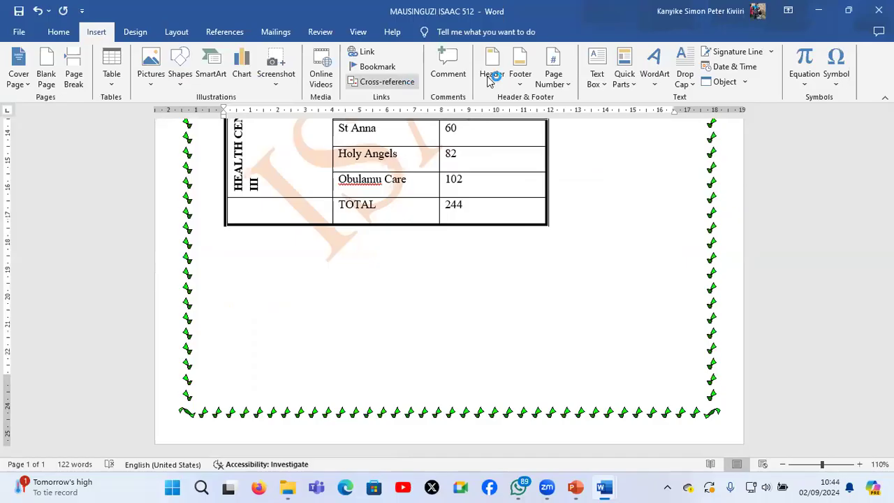
click(517, 75)
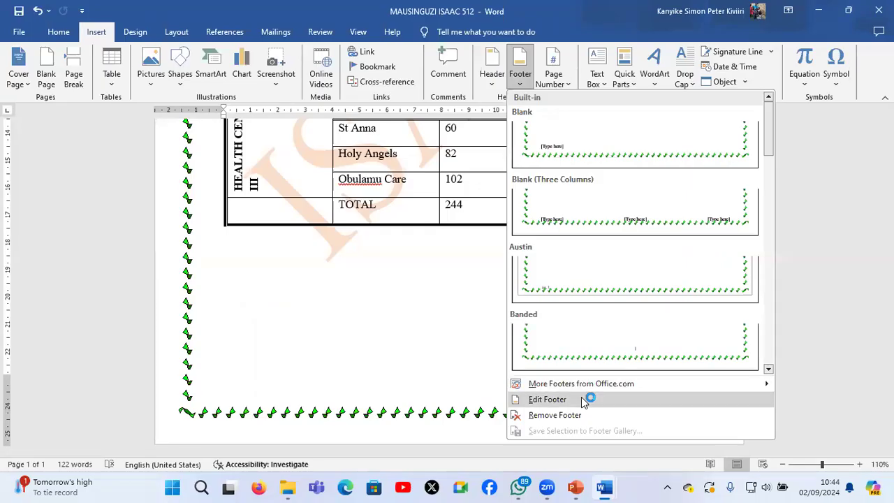
click(581, 399)
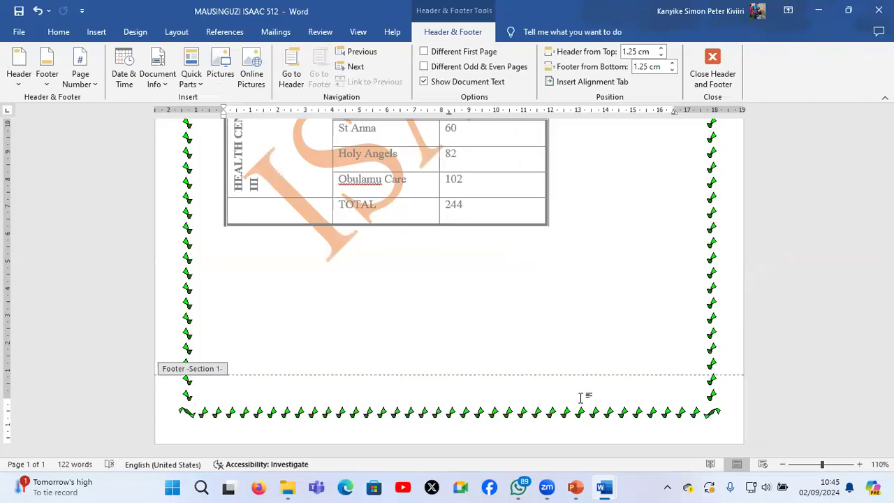
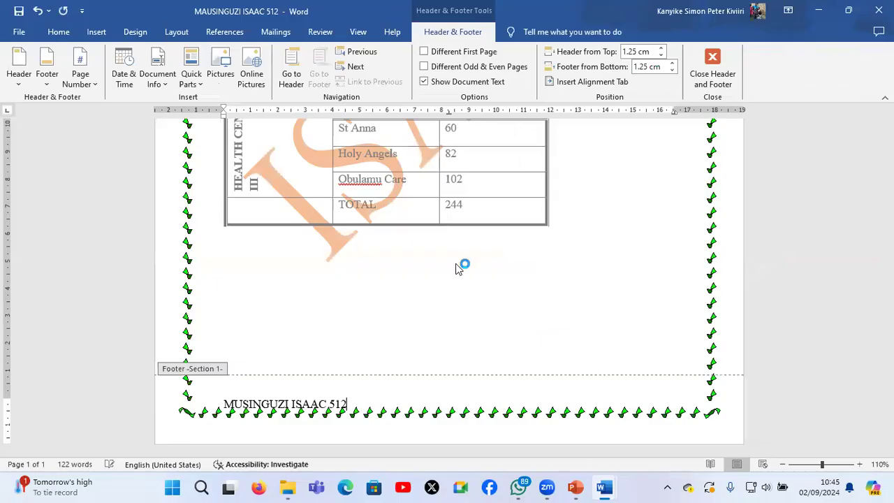
click(718, 73)
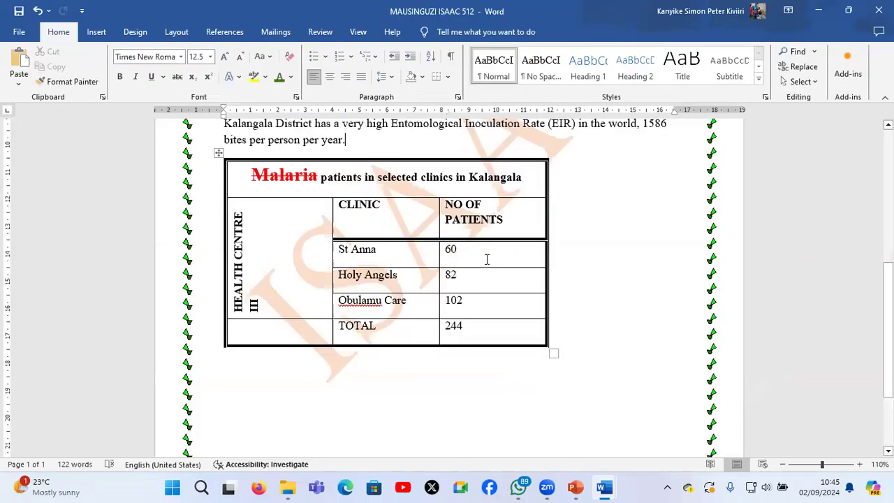
Review the finished malaria page from its heading to its footer, at whole-page and closer zoom levels
scroll(487, 259, down, 6)
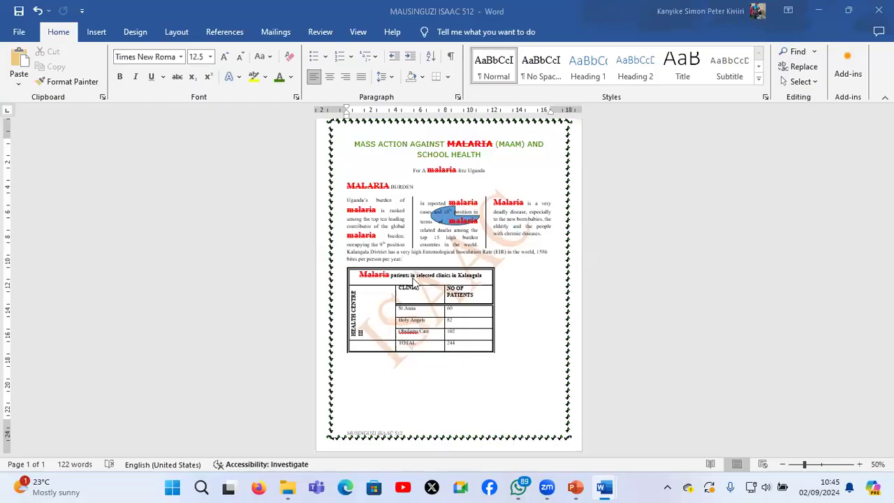
ctrl+scroll(413, 282, up, 4)
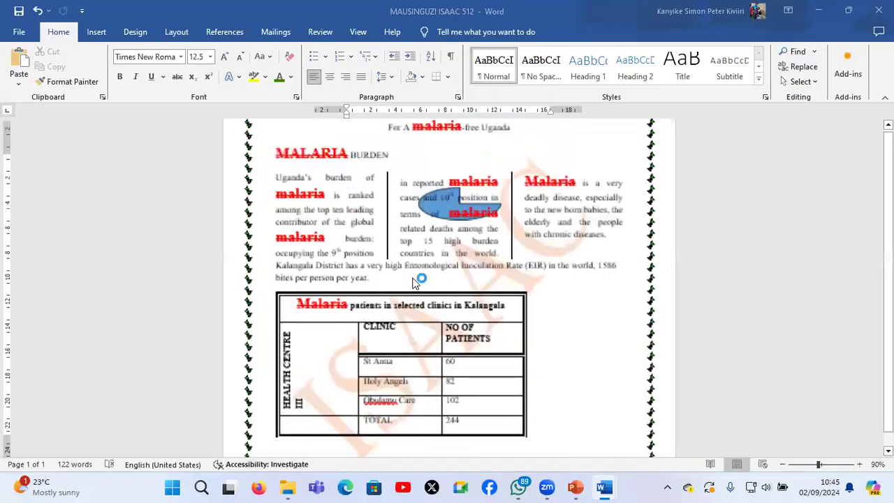
ctrl+scroll(413, 282, up, 1)
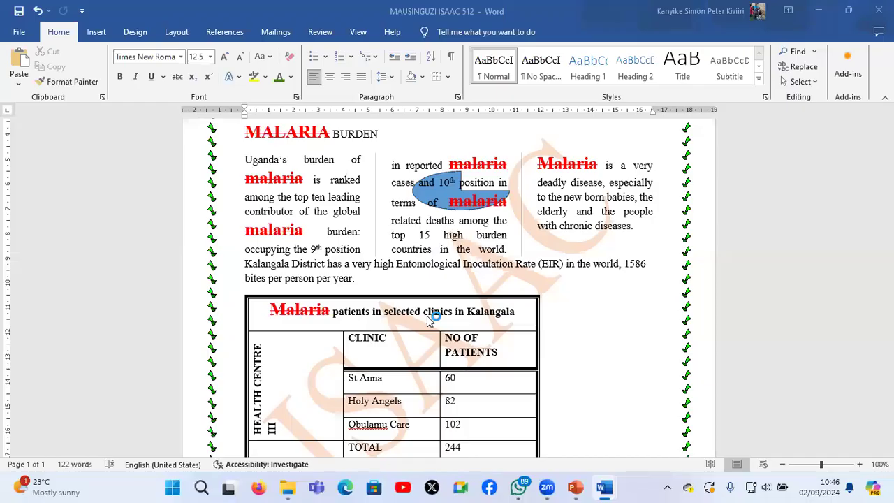
scroll(428, 318, down, 3)
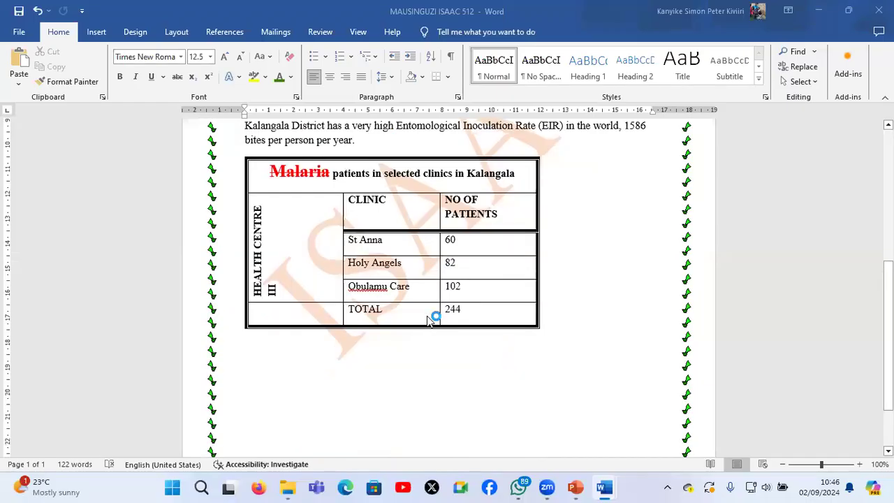
scroll(428, 320, down, 2)
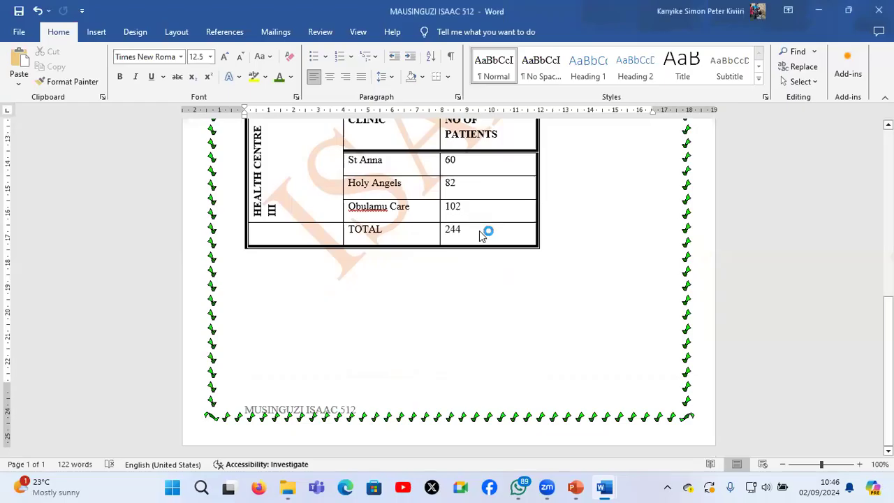
scroll(480, 234, up, 5)
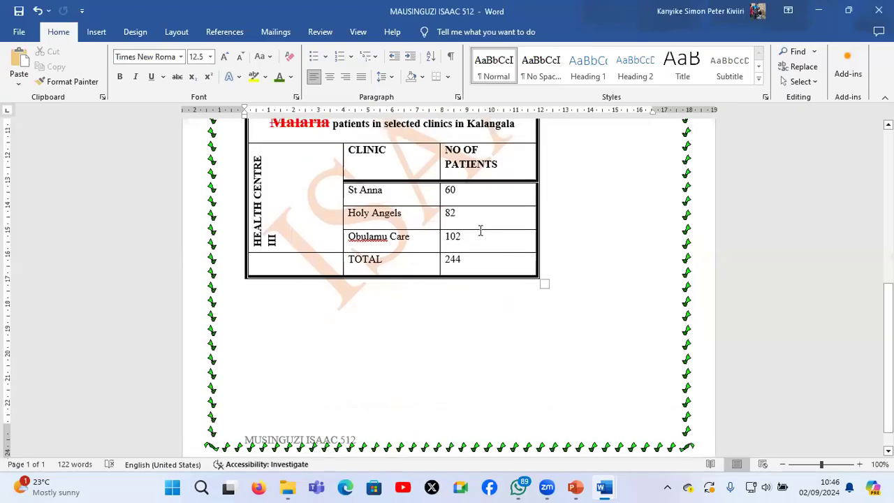
scroll(480, 230, up, 5)
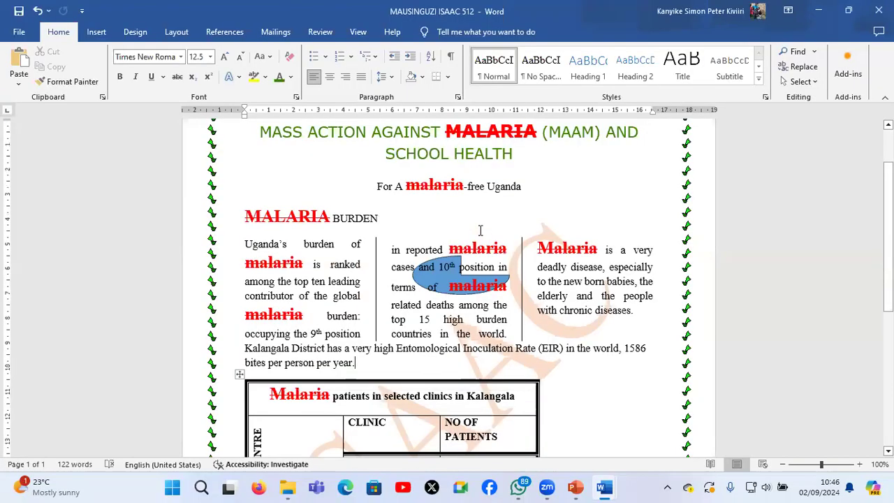
scroll(253, 200, up, 2)
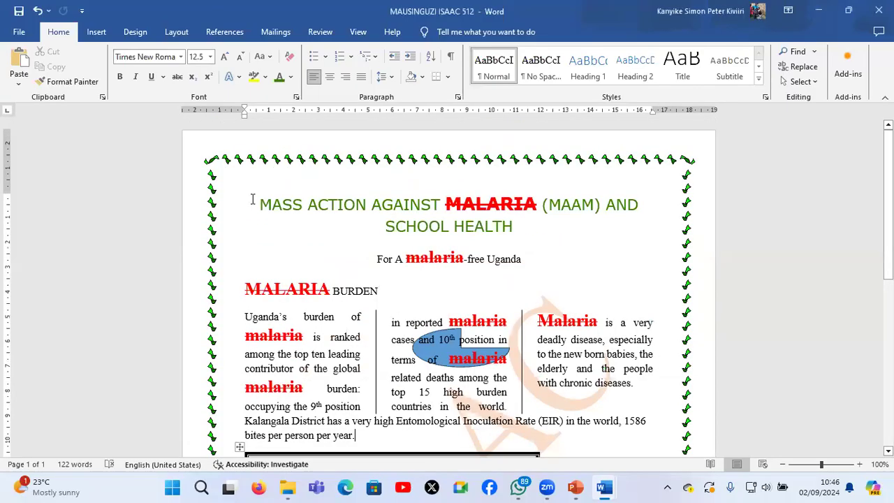
Copy everything from the heading to the paragraph above the table and paste it onto a new page after the table
drag(252, 200, 455, 414)
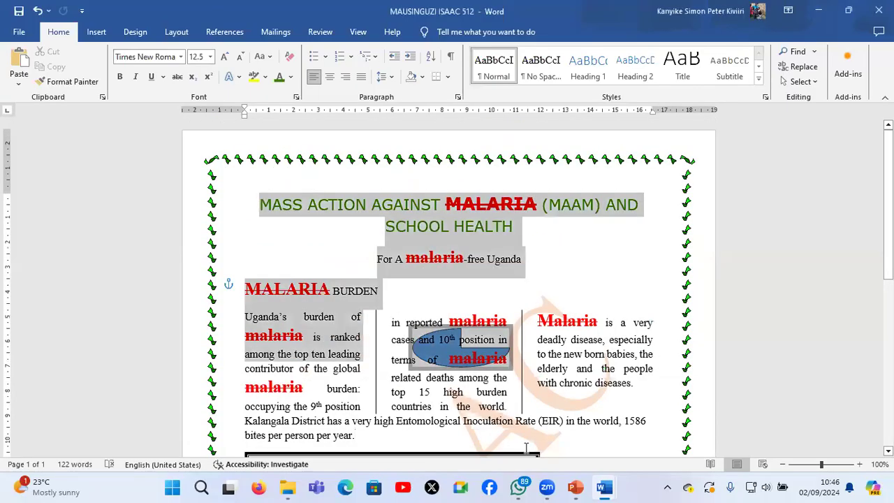
drag(531, 452, 528, 454)
key(ctrl+c)
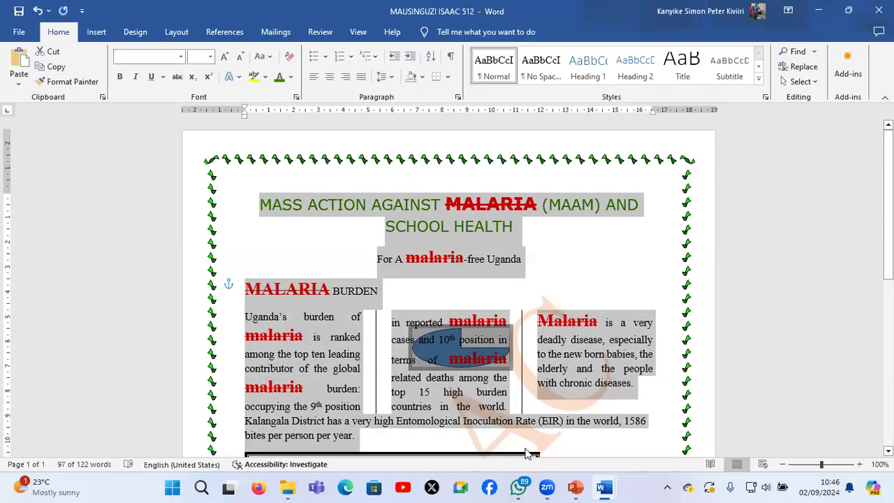
scroll(535, 374, down, 2)
scroll(535, 374, down, 9)
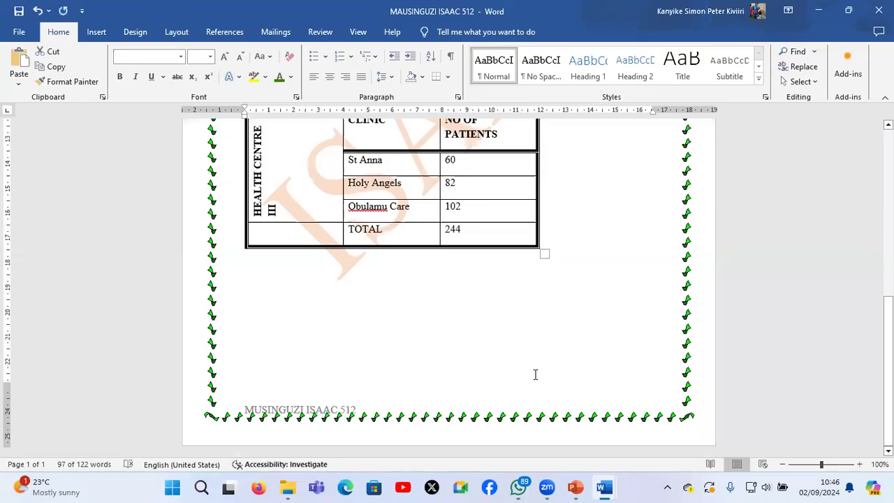
click(535, 374)
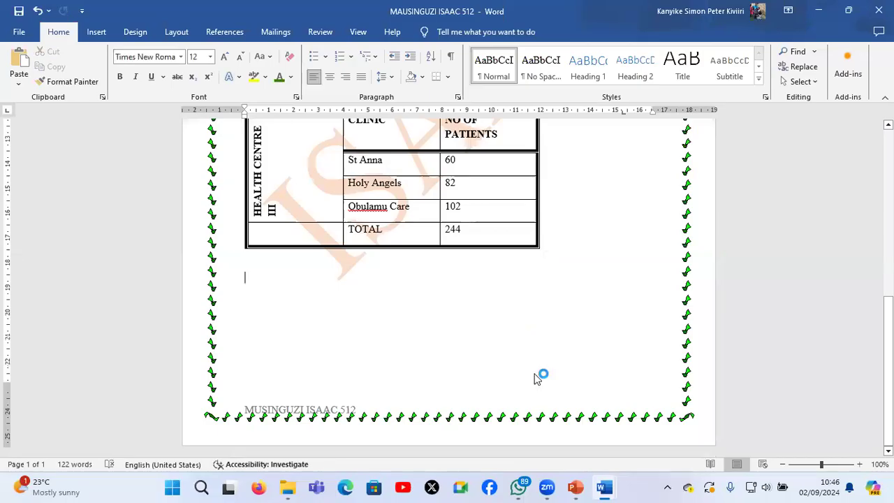
key(ctrl+Return)
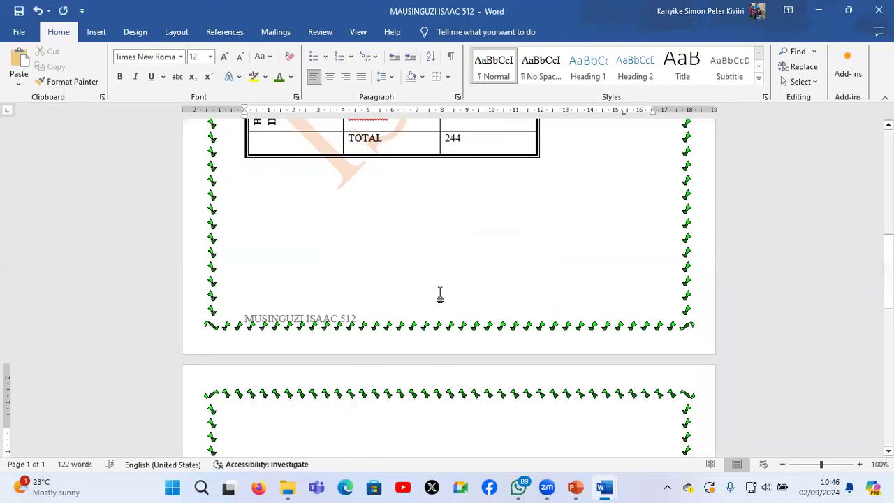
key(ctrl+v)
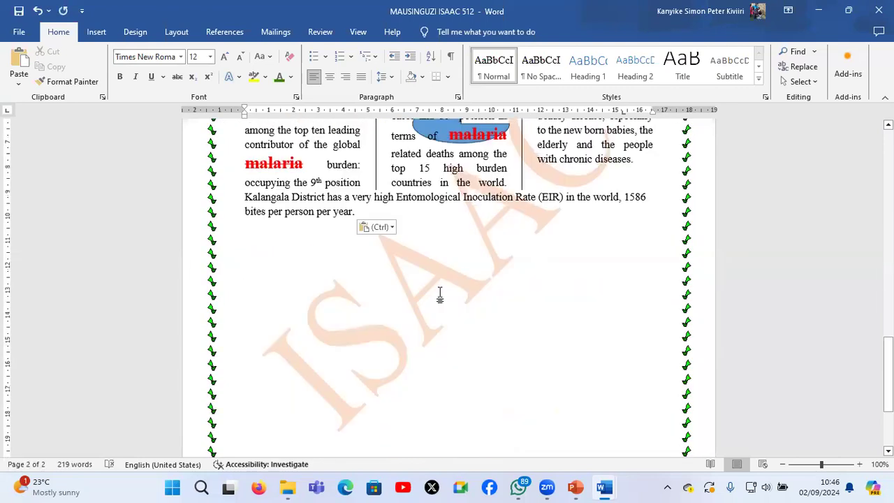
Start another new page after the pasted text and paste a second copy of the heading and paragraphs there
key(ctrl+Return)
scroll(440, 294, down, 5)
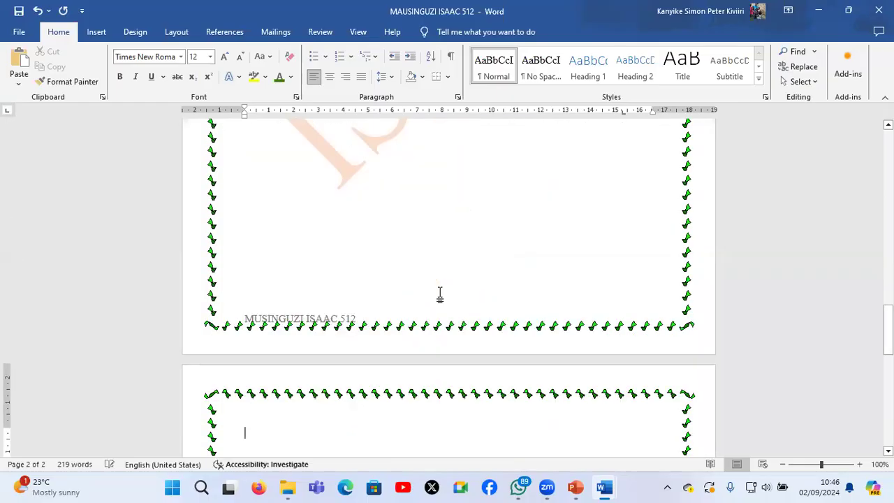
key(ctrl+v)
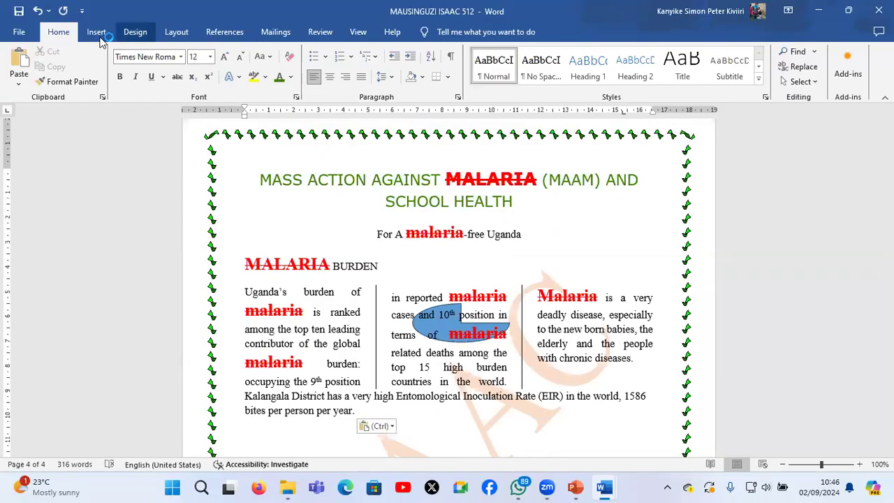
Remove the existing text watermark from the malaria document
click(176, 32)
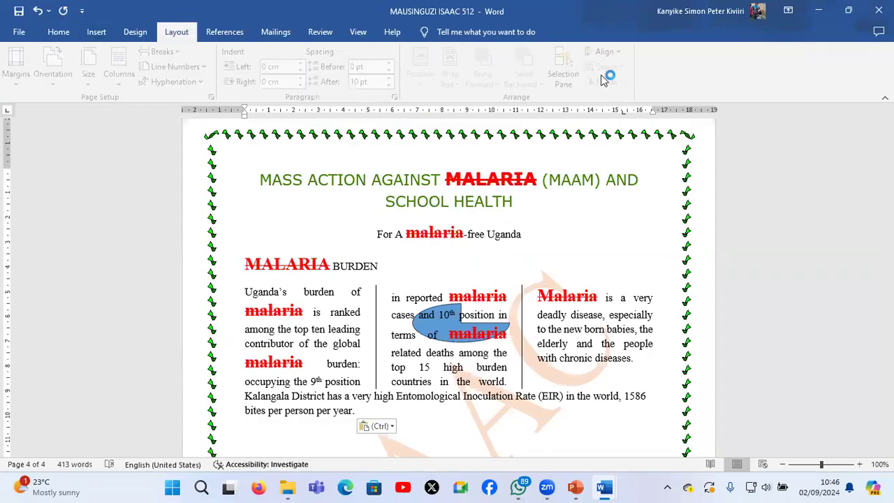
click(136, 32)
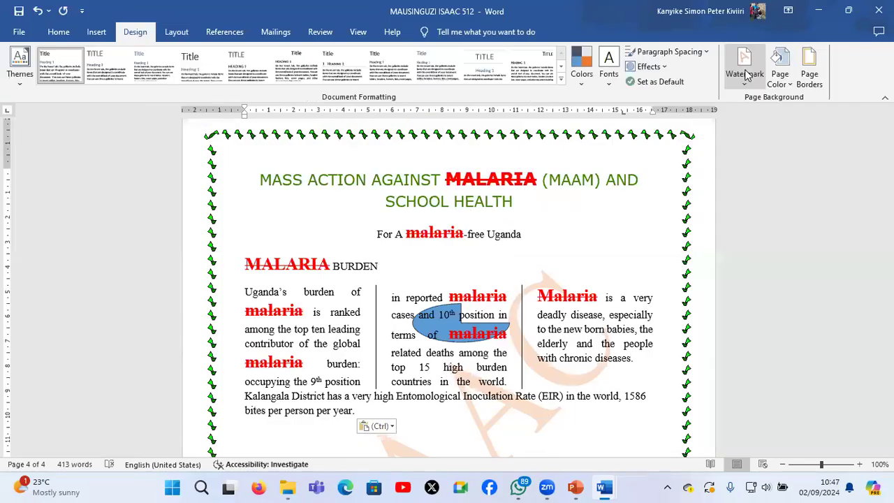
click(746, 74)
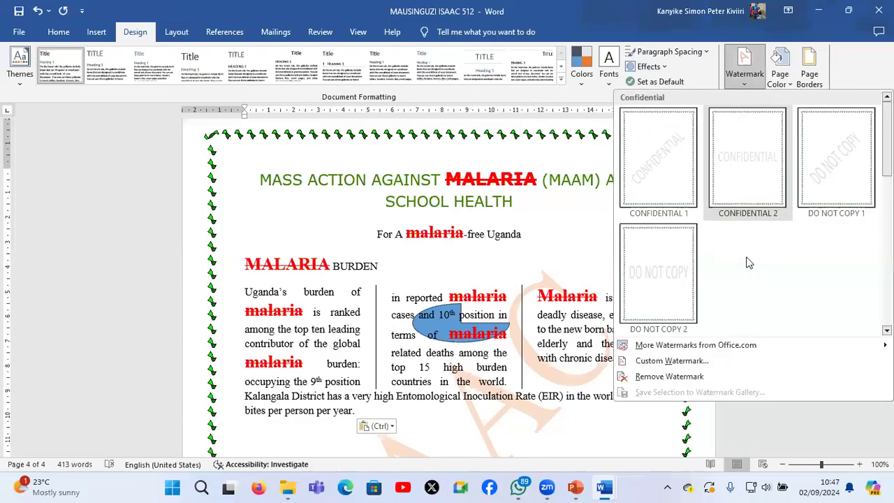
click(713, 377)
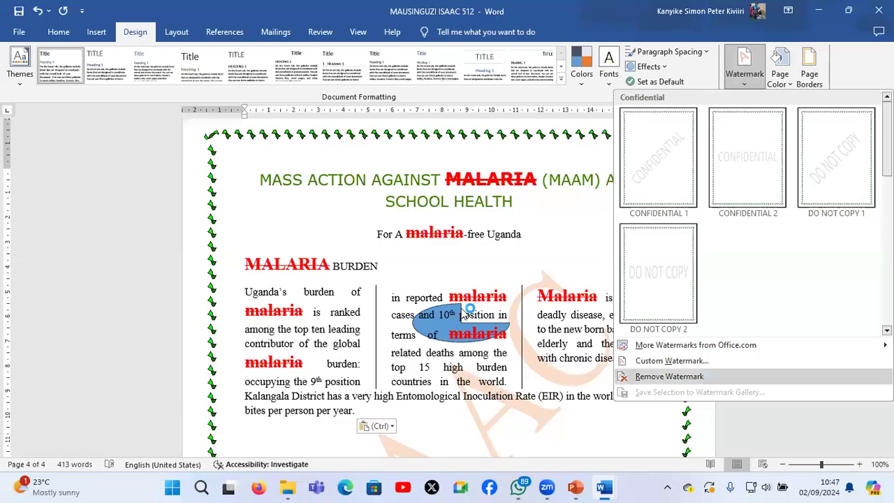
Check the original and copied pages at reduced zoom to see whether any watermark remains
ctrl+scroll(467, 311, down, 1)
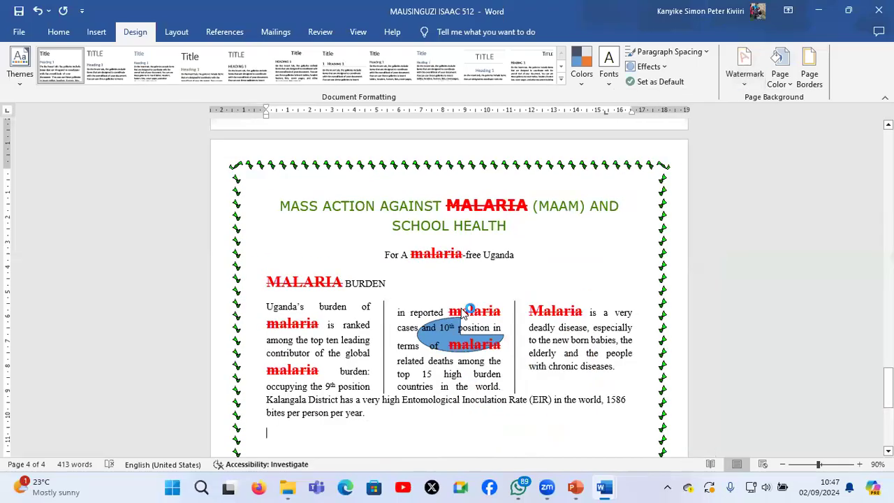
ctrl+scroll(466, 311, down, 5)
ctrl+scroll(463, 312, down, 3)
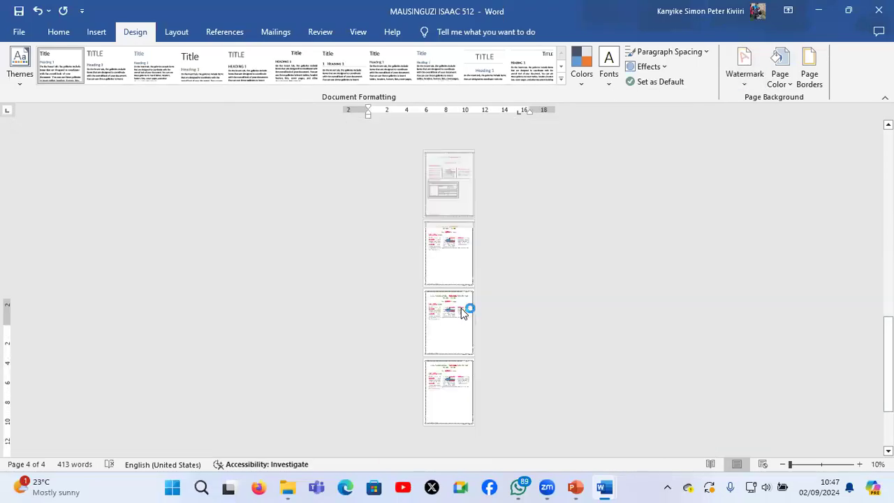
ctrl+scroll(461, 308, up, 2)
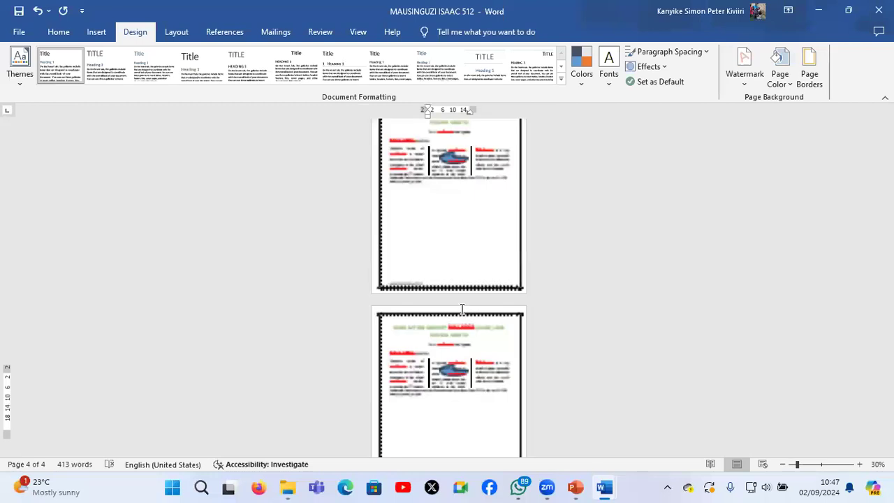
ctrl+scroll(462, 308, up, 1)
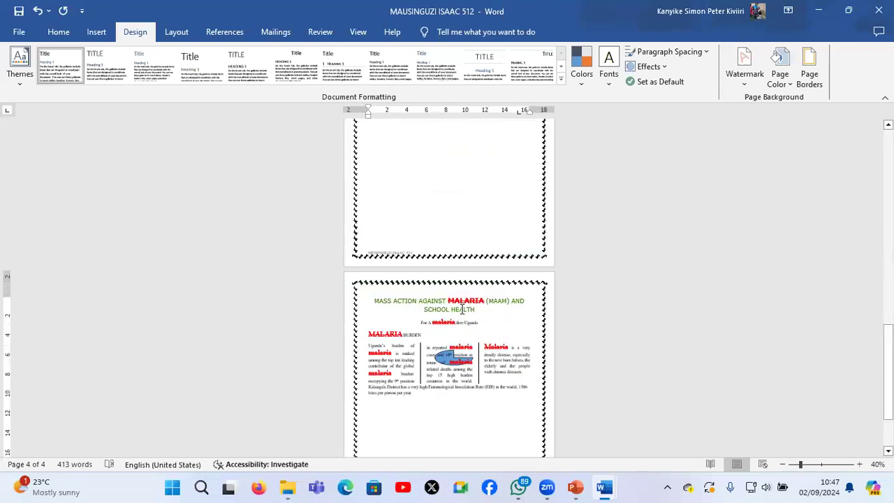
scroll(461, 310, down, 2)
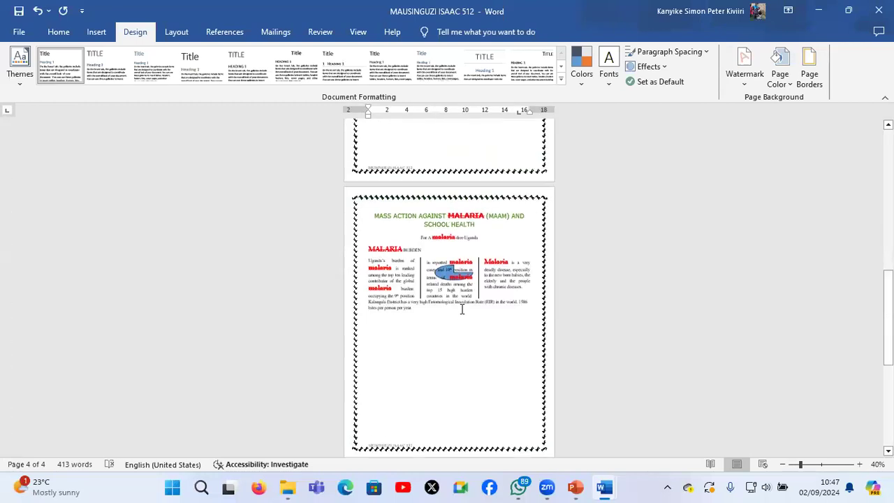
scroll(461, 309, up, 1)
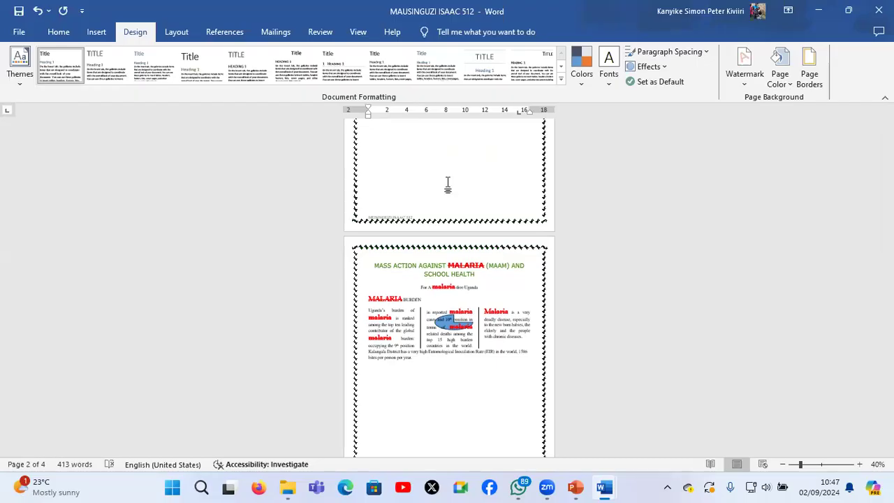
scroll(447, 183, up, 1)
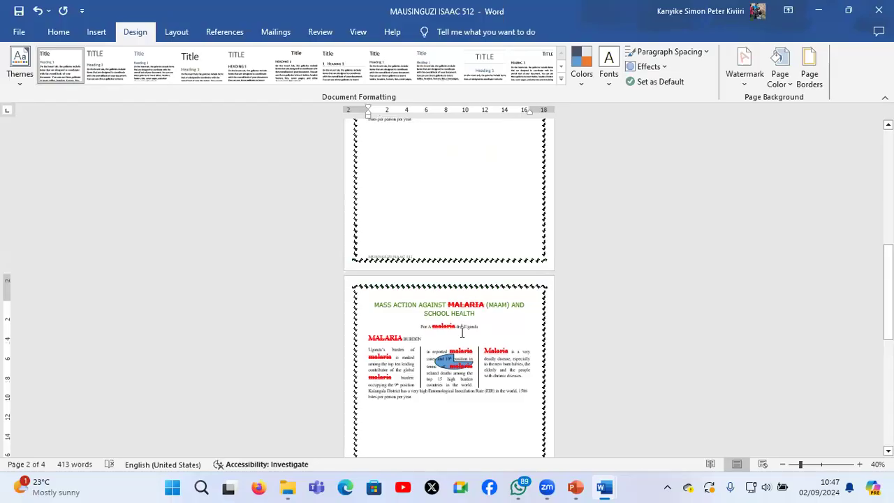
Insert the CONFIDENTIAL 1 watermark at the current document position on the third page only
scroll(462, 333, down, 2)
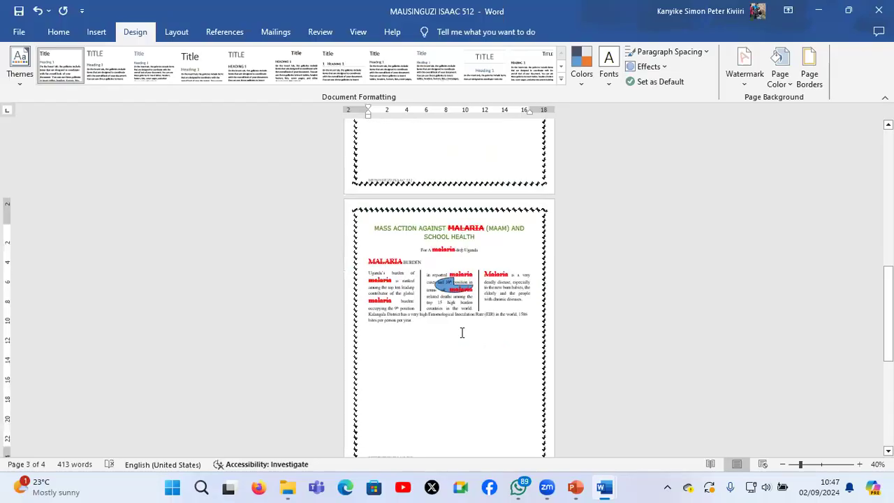
click(745, 75)
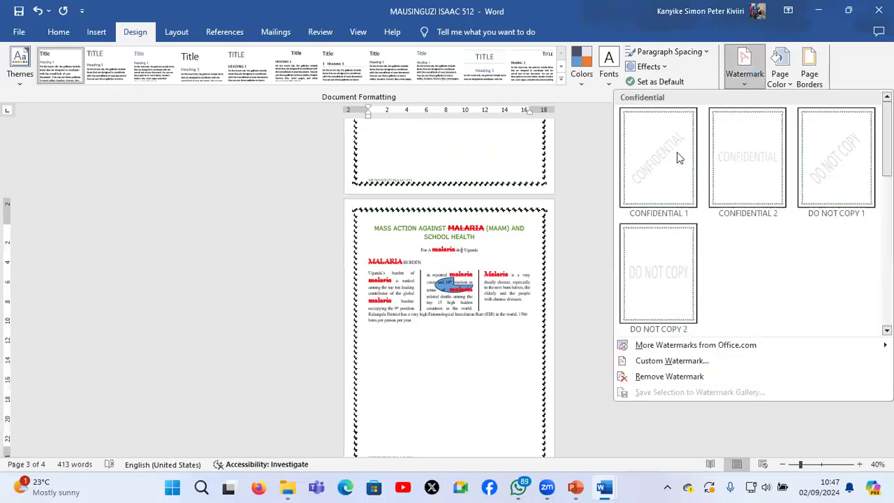
right_click(665, 177)
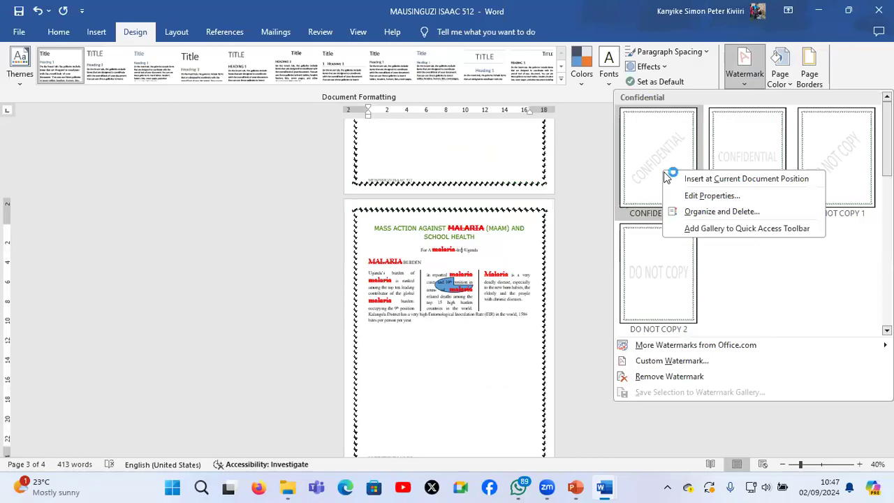
click(710, 180)
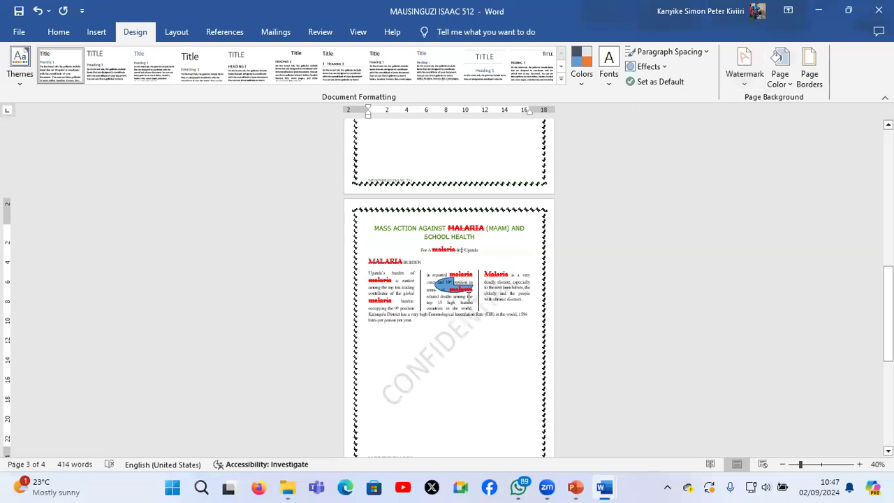
scroll(469, 299, up, 1)
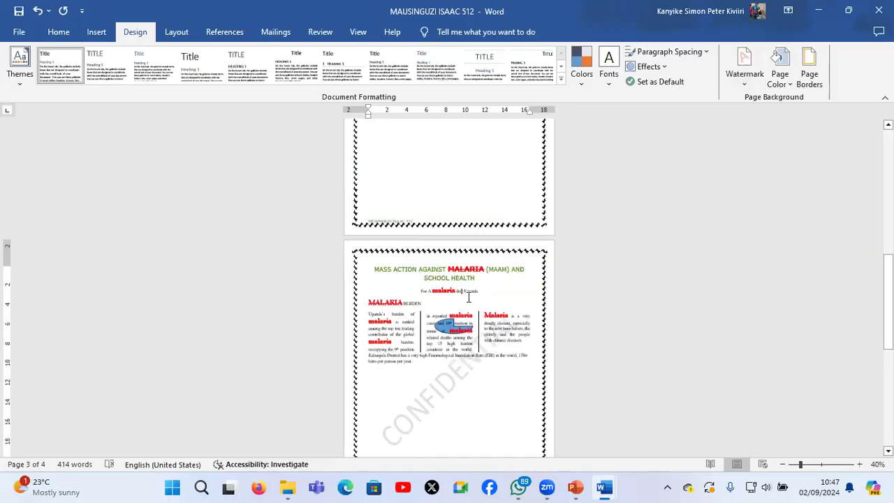
scroll(434, 362, down, 1)
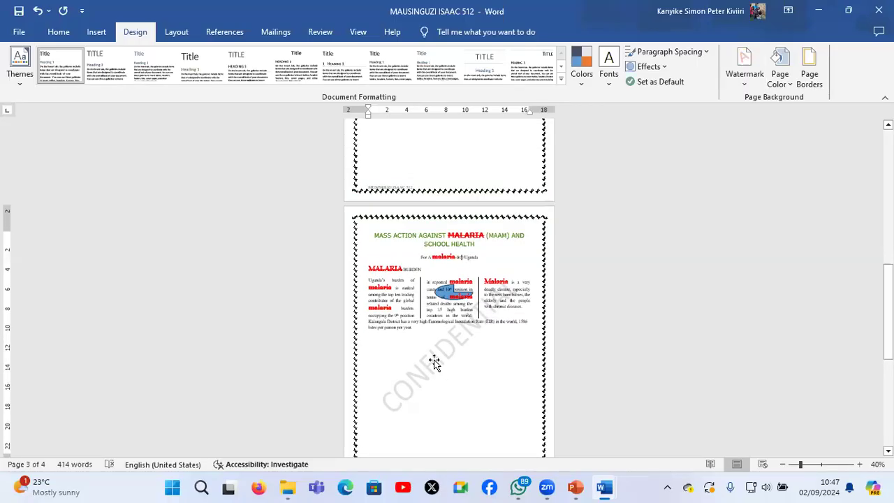
Replace the CONFIDENTIAL watermark text on the third page with the candidate's first name
click(434, 362)
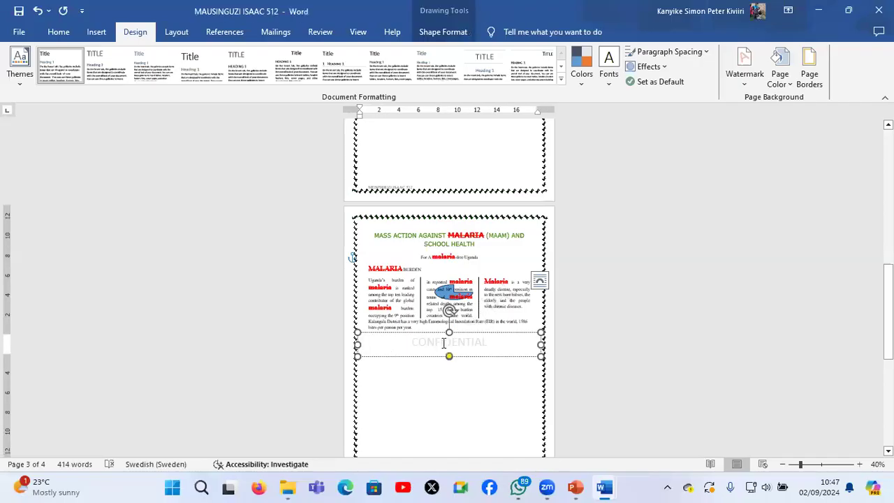
click(379, 348)
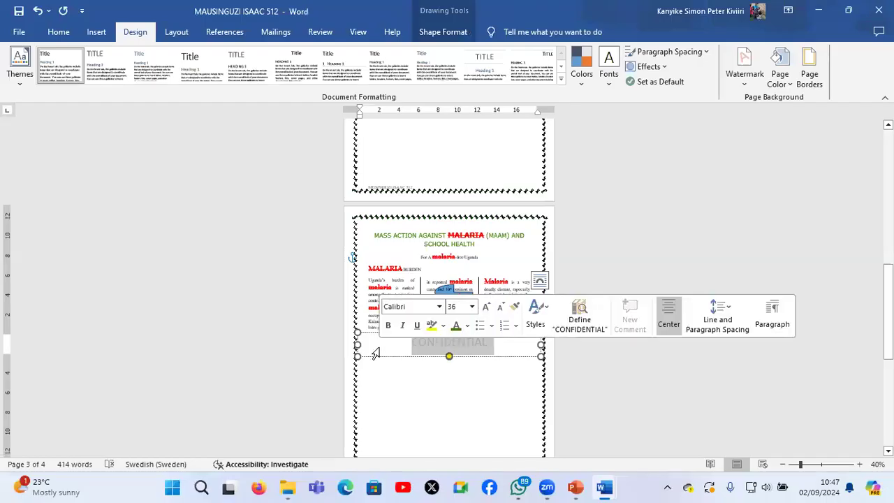
text(ISAA)
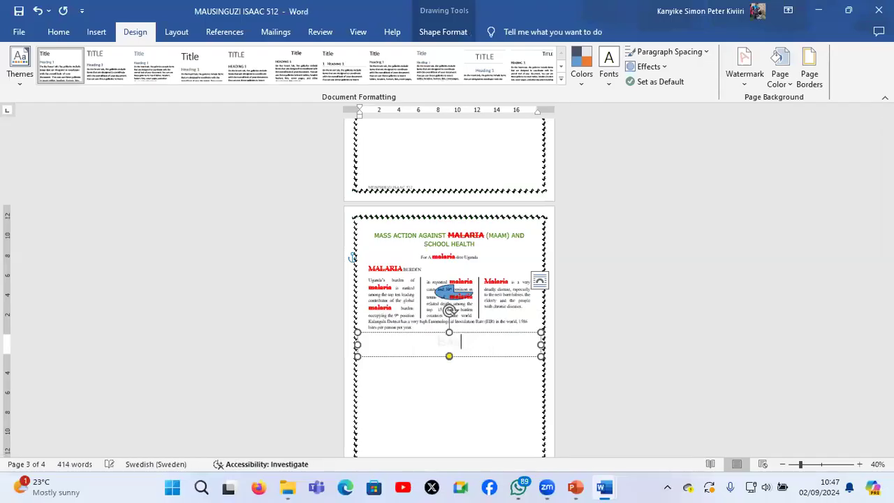
text(C)
click(461, 388)
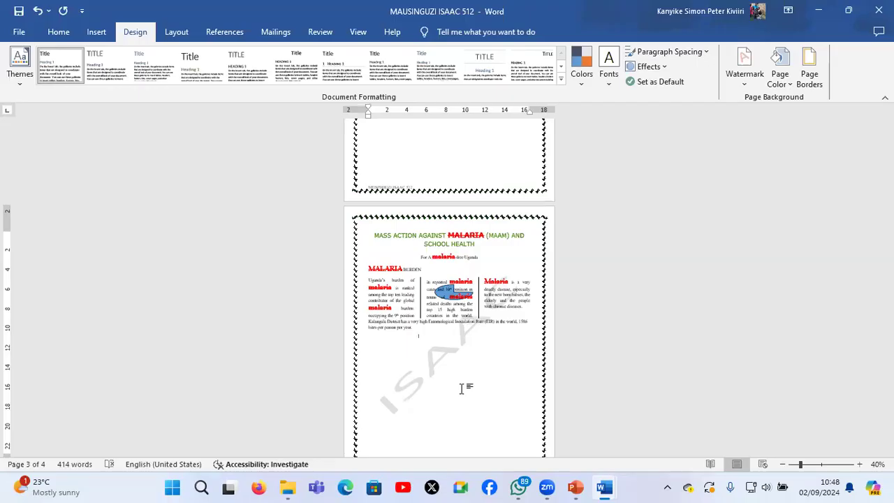
Undo the watermark text replacement and the watermark inserted on the third page
key(ctrl+z)
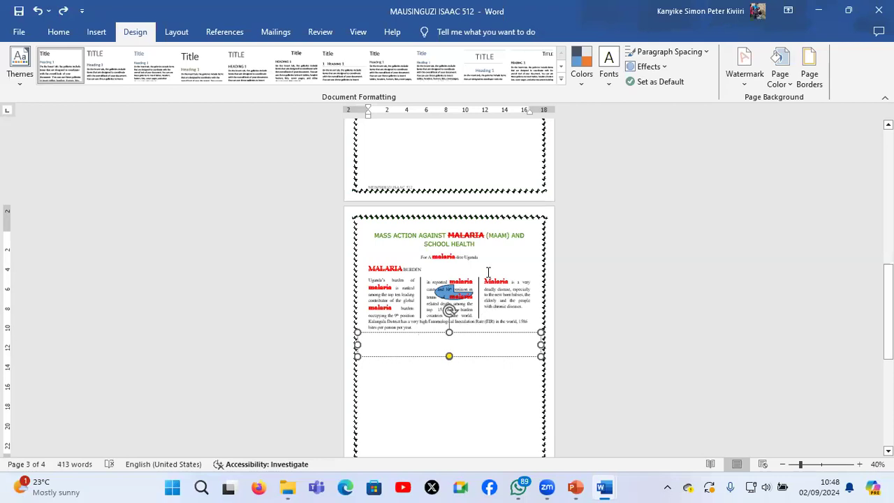
click(449, 332)
click(460, 366)
key(ctrl+z)
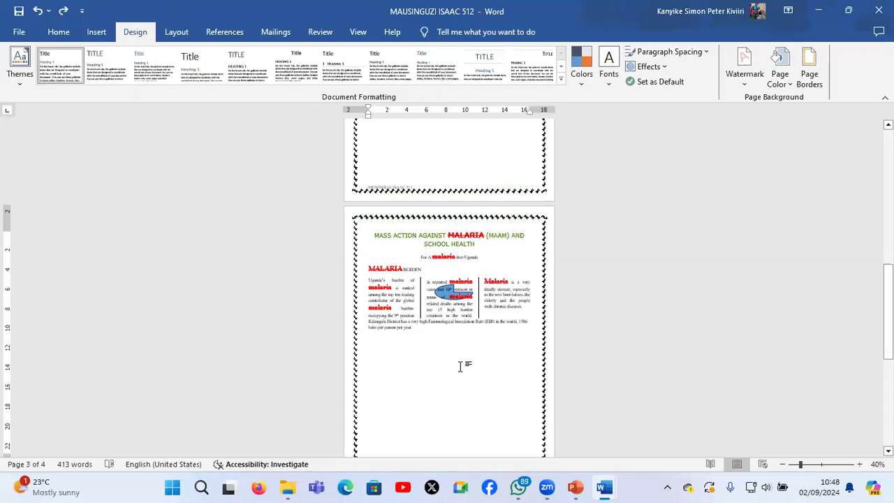
Apply a custom diagonal, semitransparent text watermark with the candidate's first name in Times New Roman
click(746, 78)
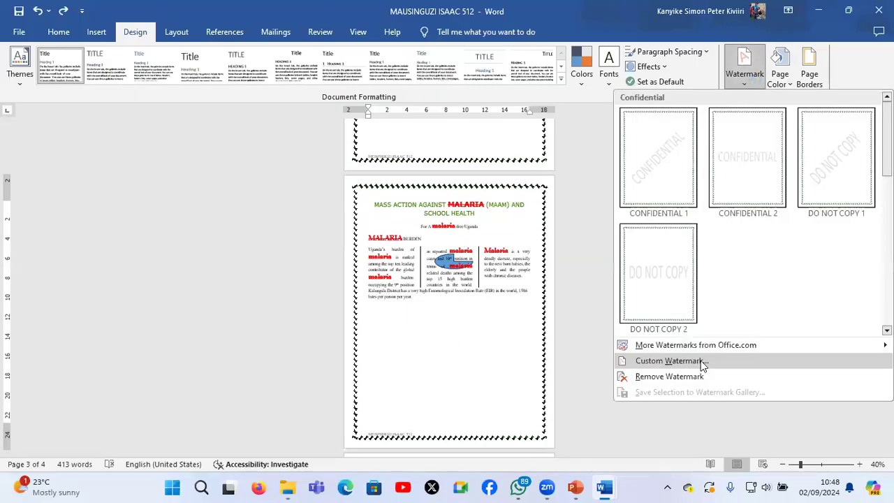
click(702, 361)
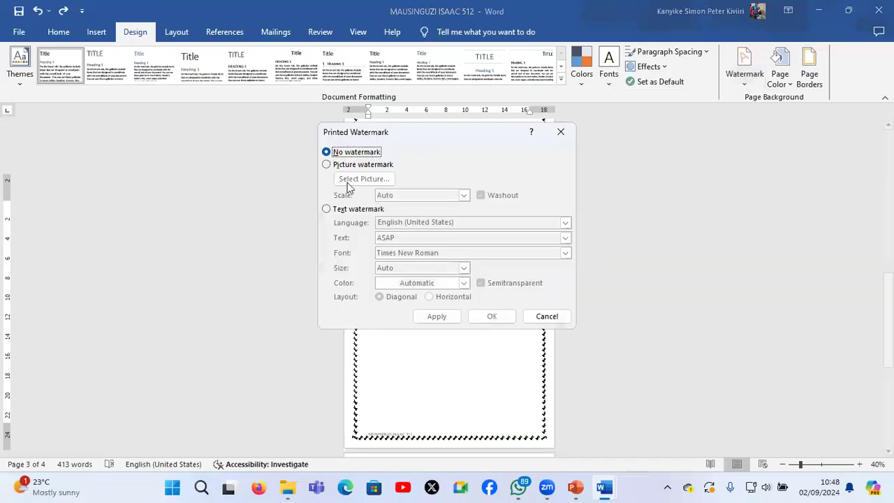
click(358, 209)
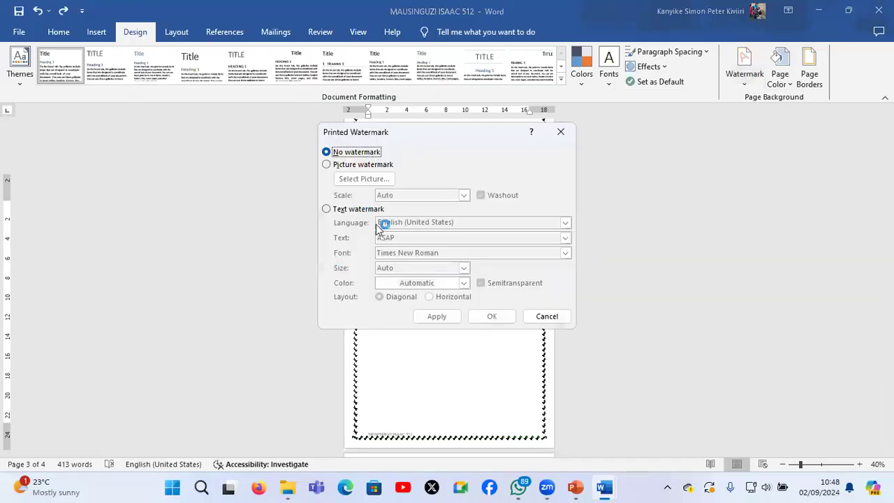
click(346, 242)
text(ISAAC)
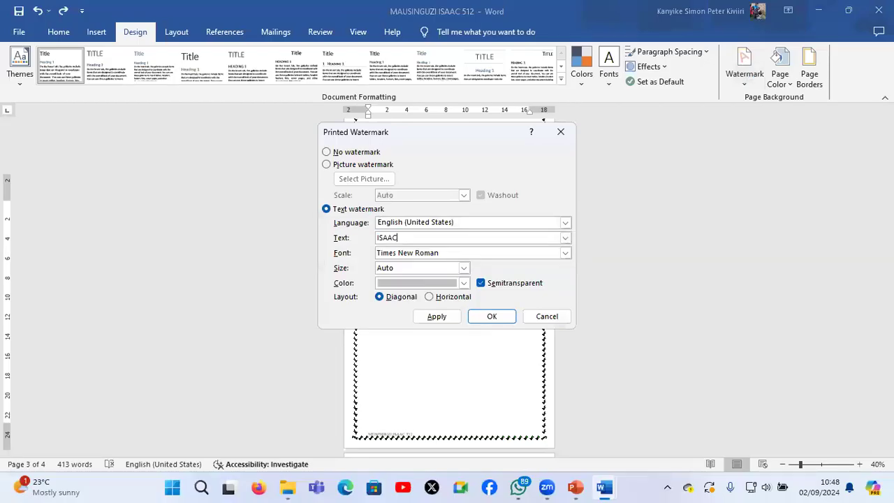
click(434, 316)
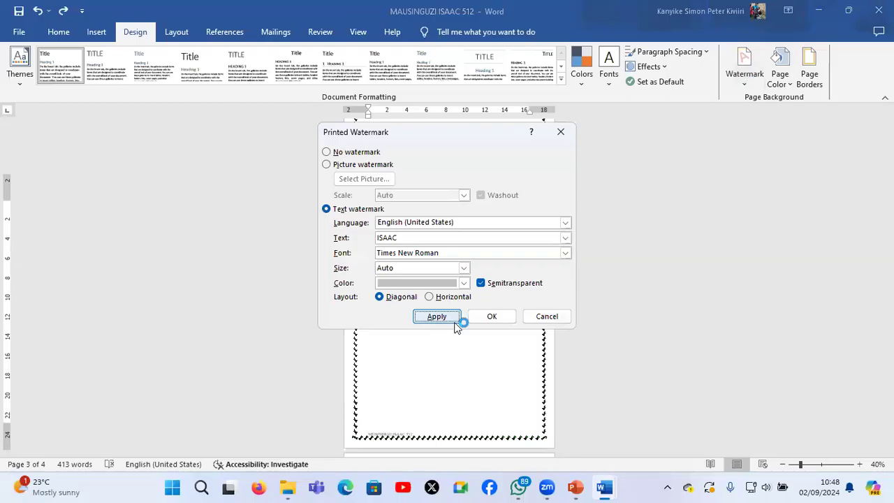
click(535, 316)
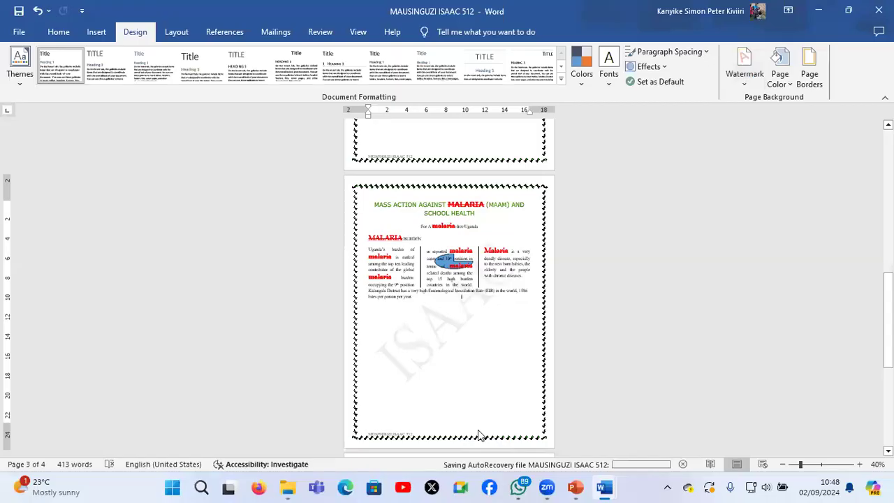
Open the header and footer area for editing and delete the watermark from the second page
double_click(479, 435)
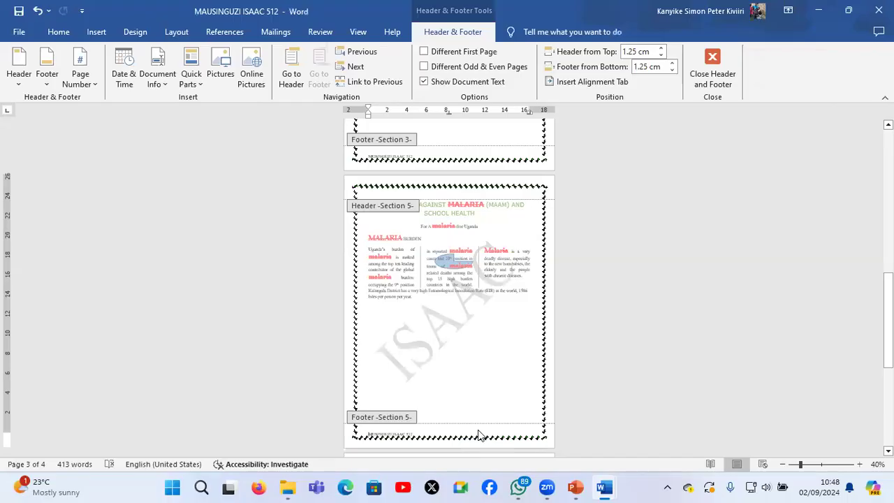
click(437, 333)
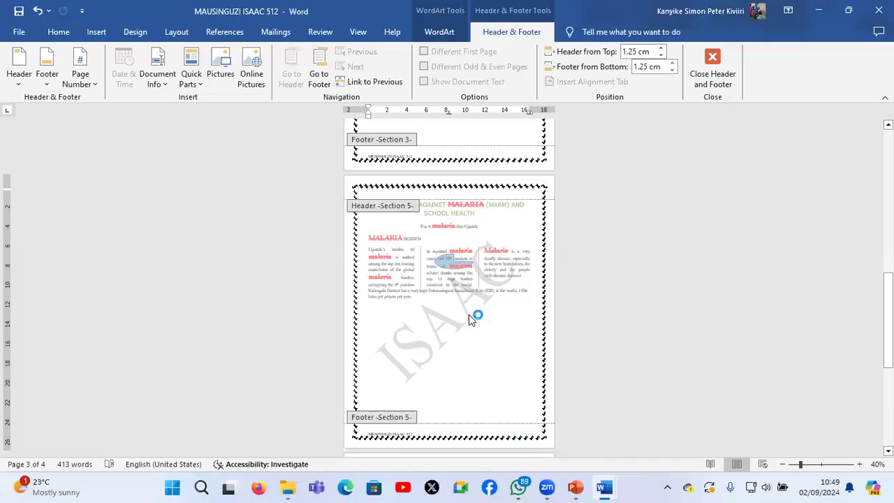
scroll(468, 314, up, 2)
scroll(469, 314, up, 3)
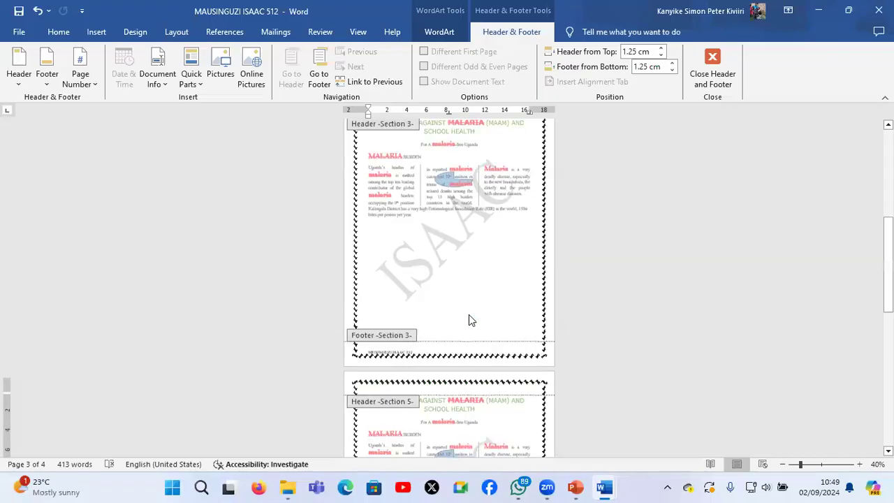
scroll(468, 315, up, 3)
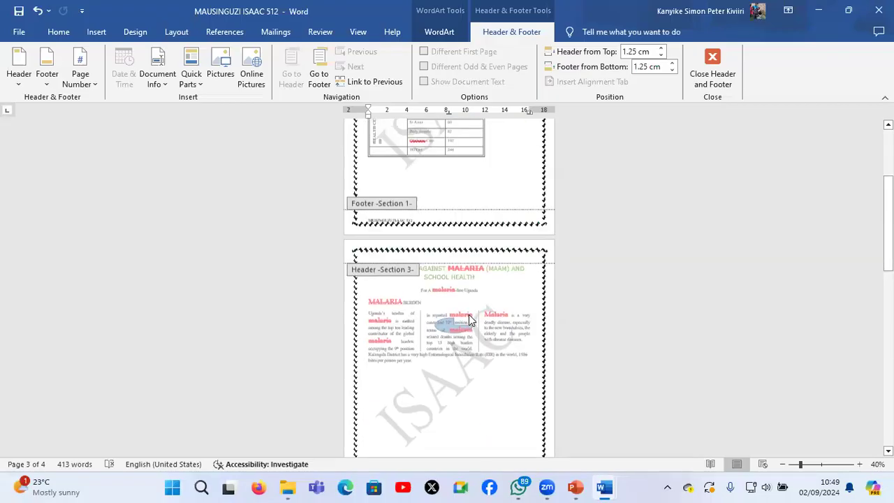
click(454, 387)
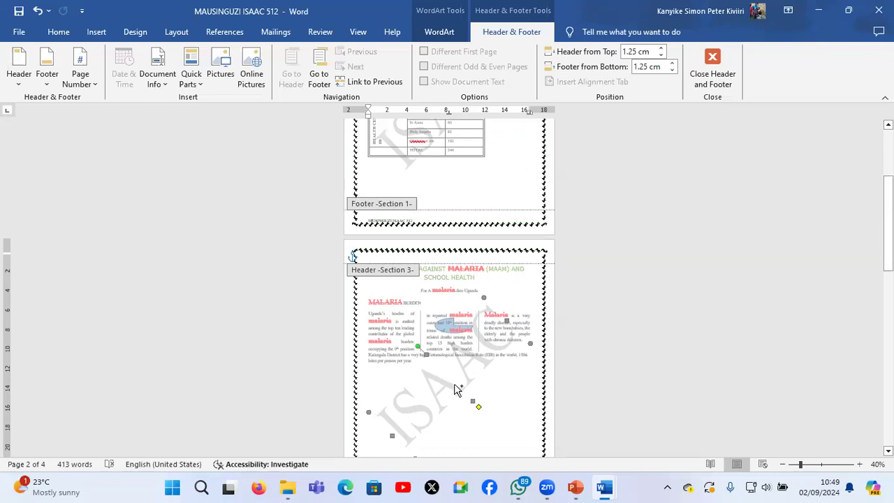
click(455, 389)
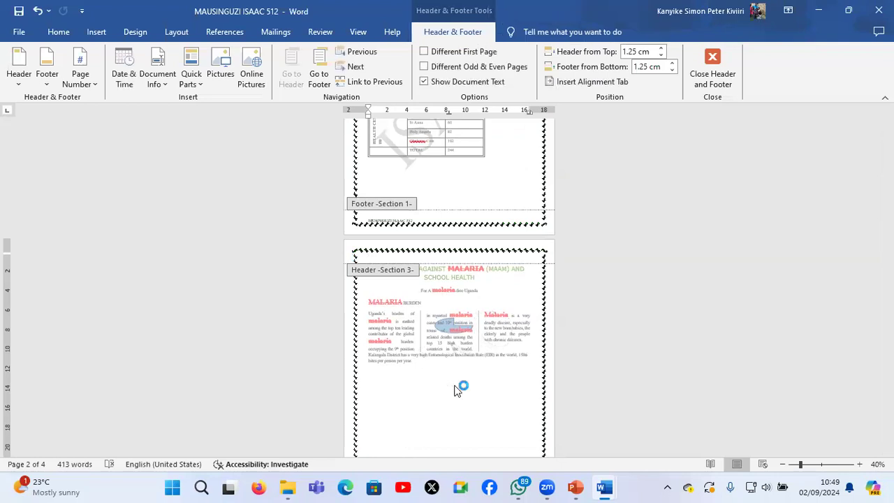
Delete the text watermark from the fourth page, leaving the one on the third page in place
scroll(455, 389, down, 5)
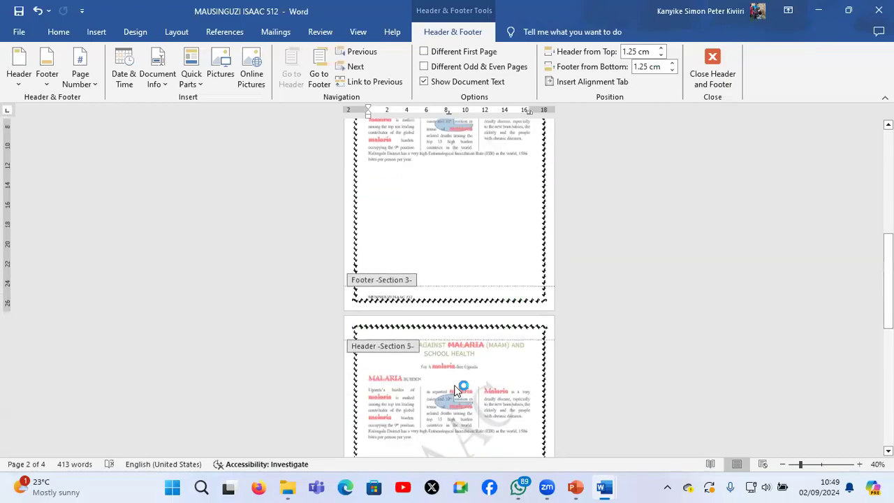
scroll(455, 389, down, 5)
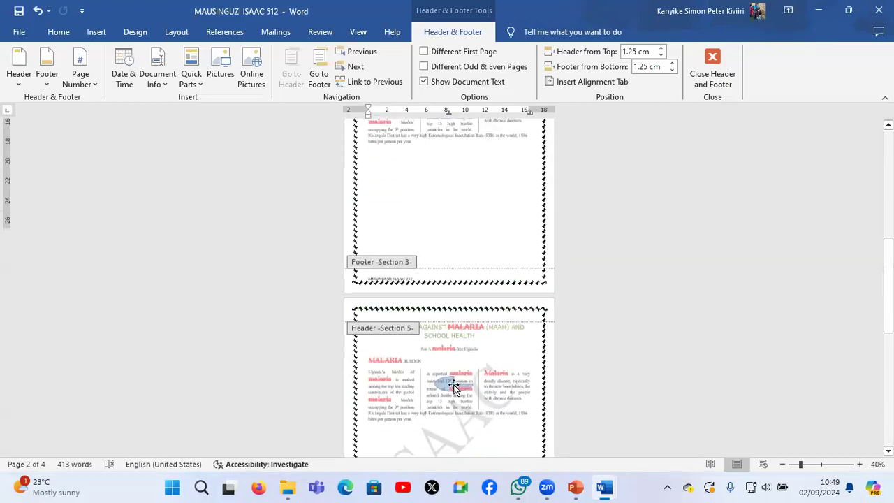
scroll(454, 387, down, 3)
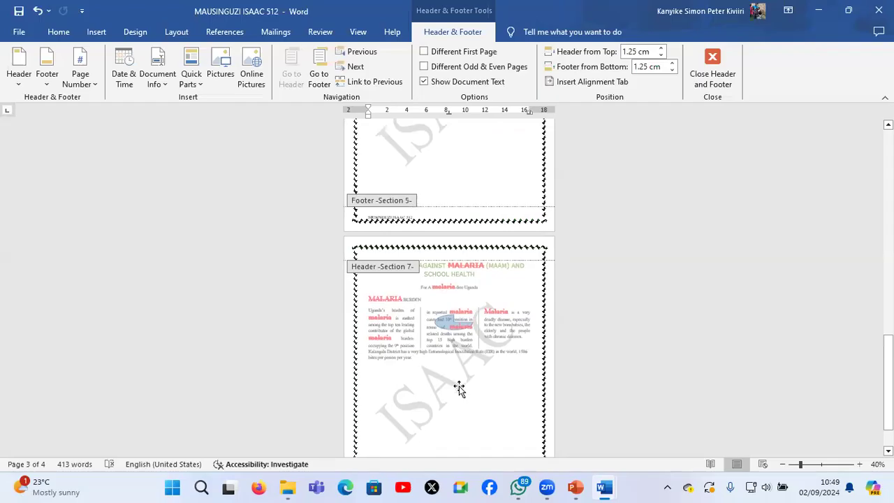
click(459, 389)
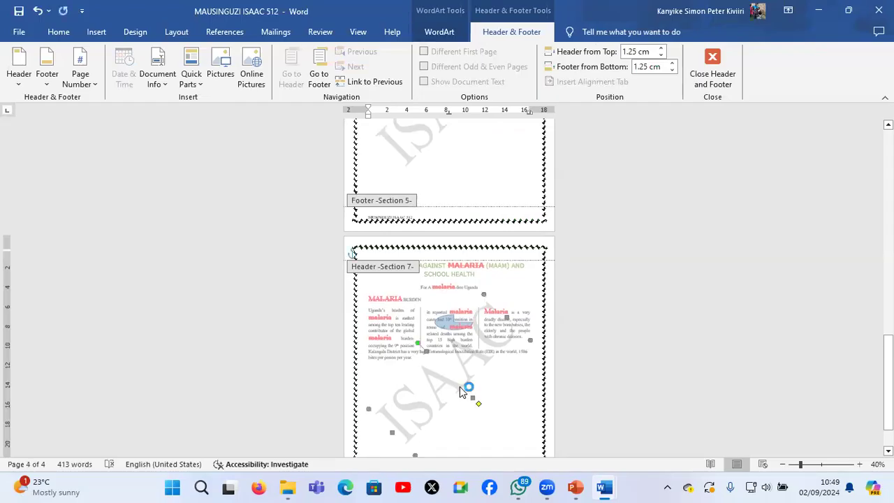
key(Delete)
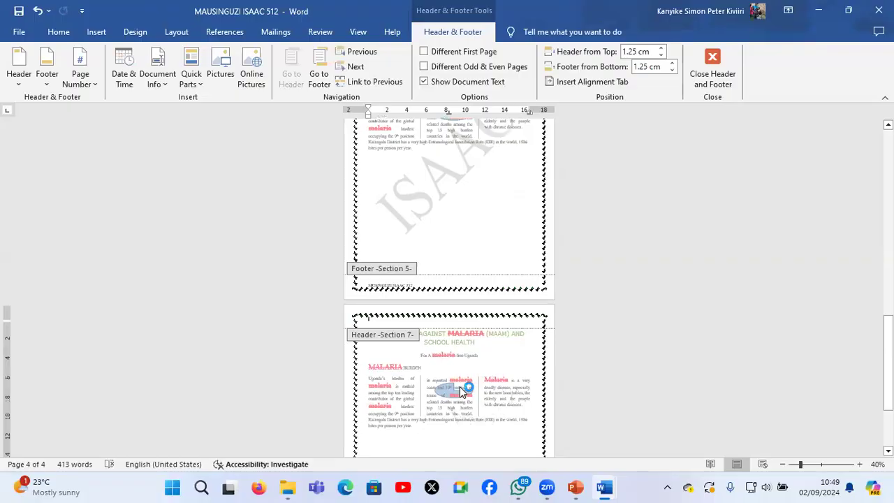
Leave header and footer editing and check the watermarks on the copied pages, ending at the third page
scroll(459, 391, up, 3)
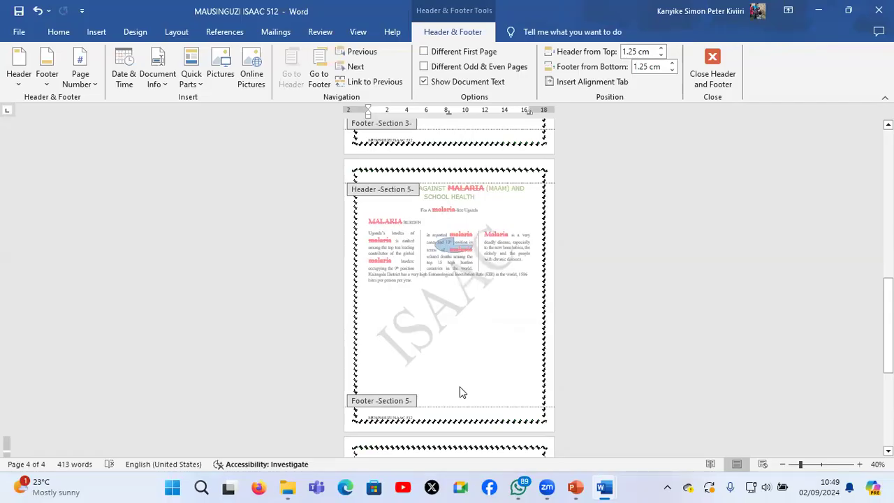
scroll(414, 199, up, 5)
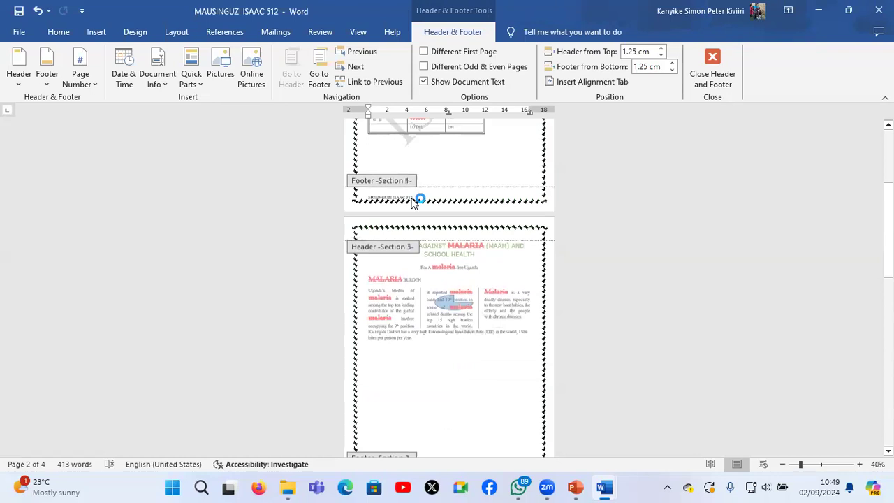
scroll(415, 200, up, 3)
double_click(514, 318)
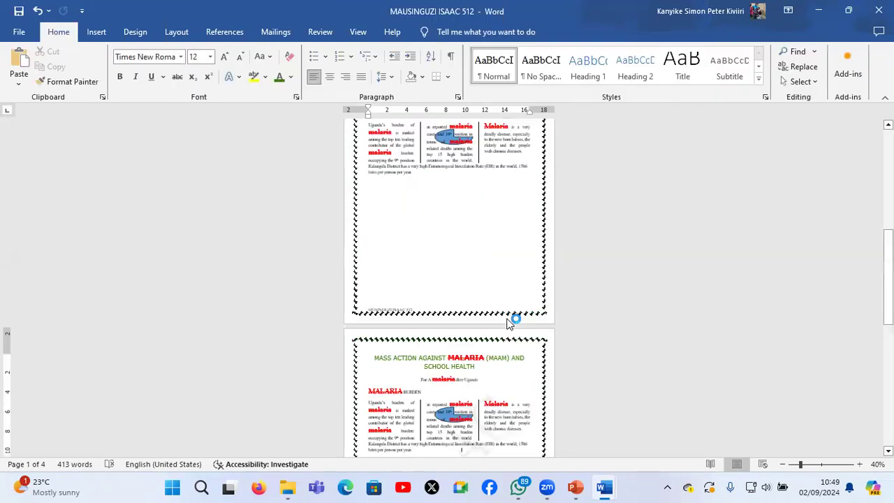
scroll(508, 324, down, 2)
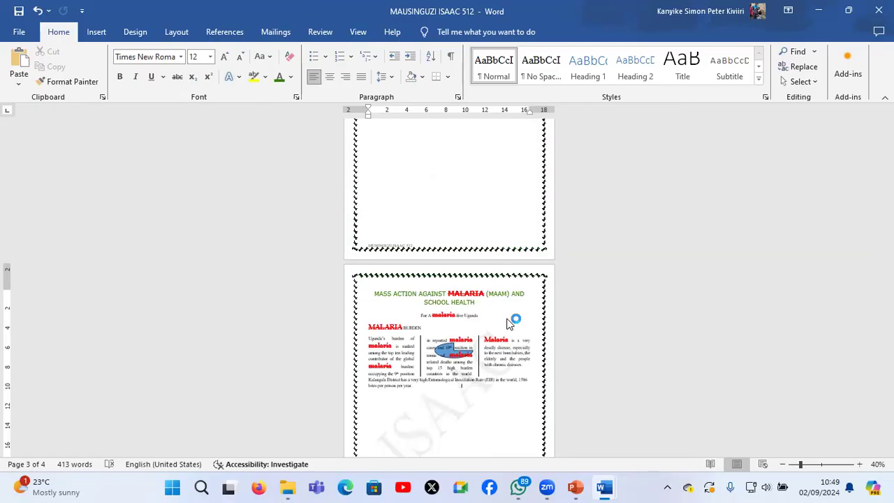
ctrl+scroll(510, 323, up, 4)
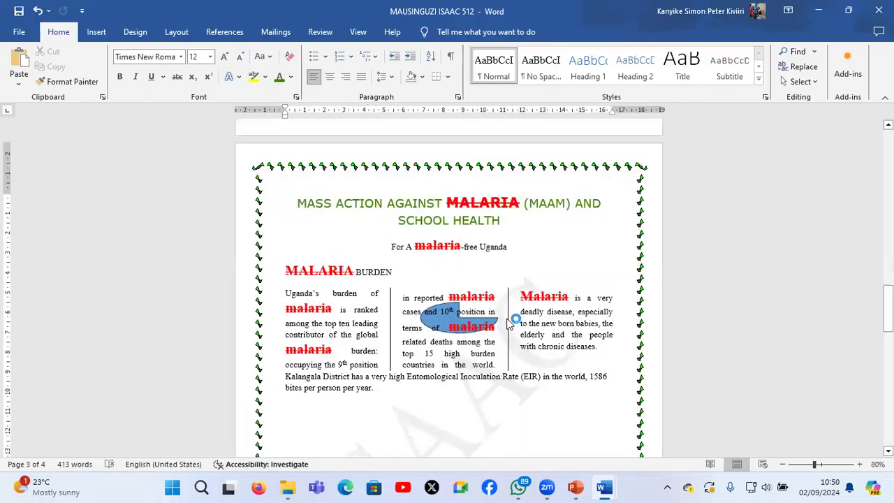
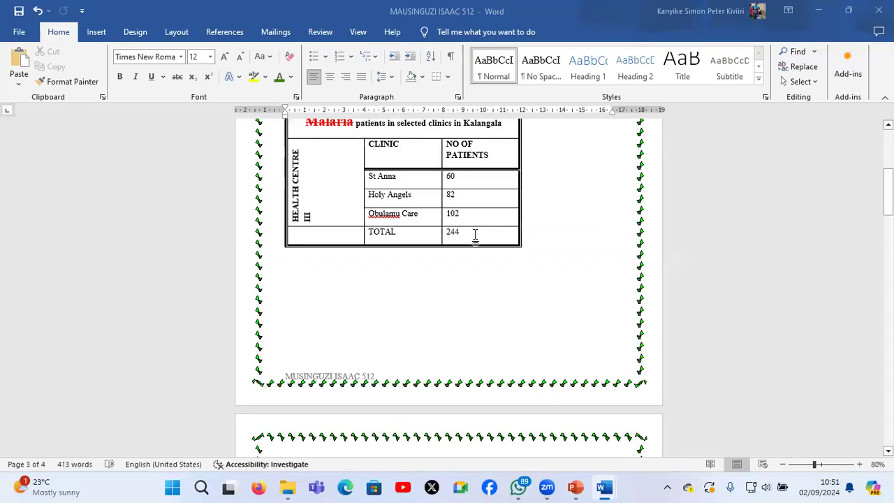
Clear the patients cell in the TOTAL row and fill it with the table formula =SUM(ABOVE)
click(475, 234)
key(BackSpace)
key(BackSpace)
key(BackSpace)
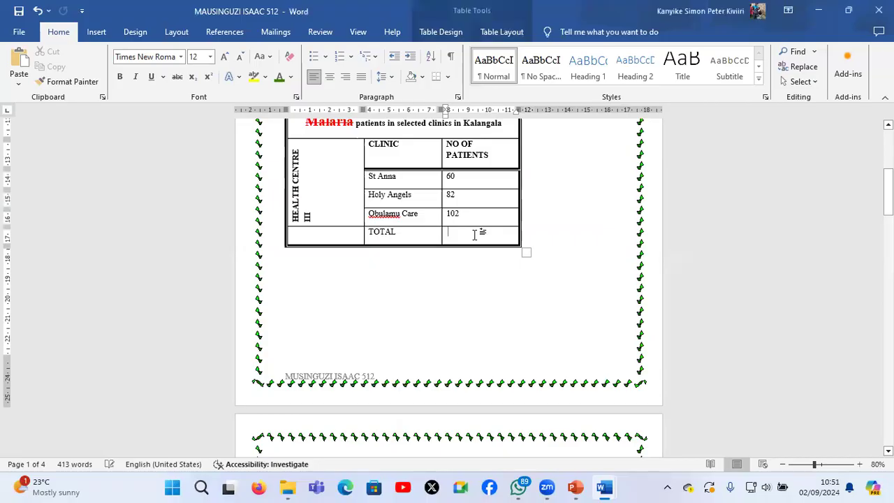
key(ctrl+z)
scroll(474, 234, up, 1)
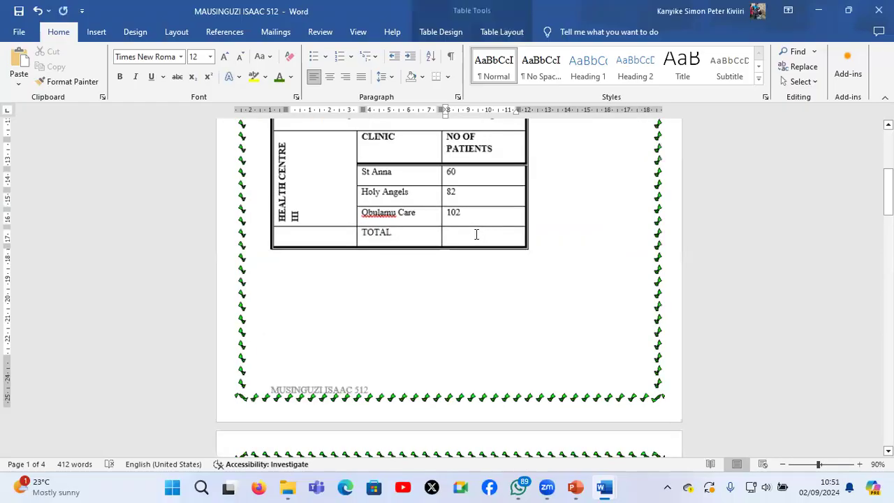
scroll(476, 235, up, 3)
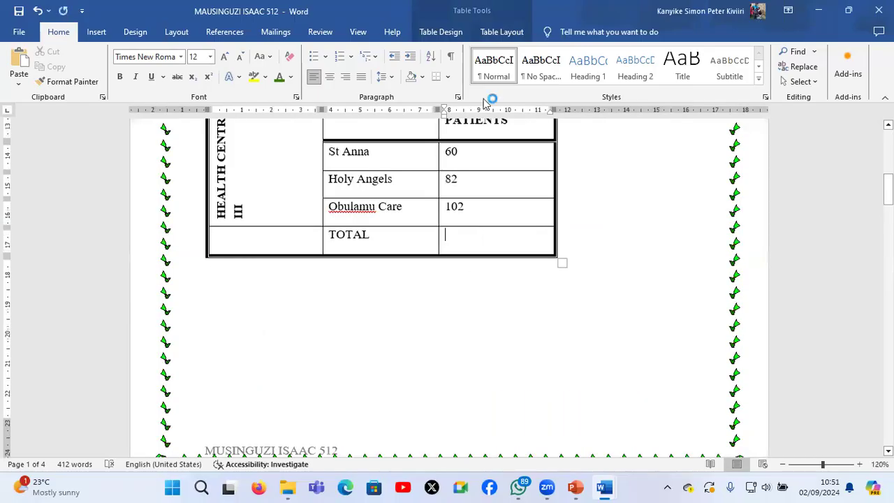
click(500, 34)
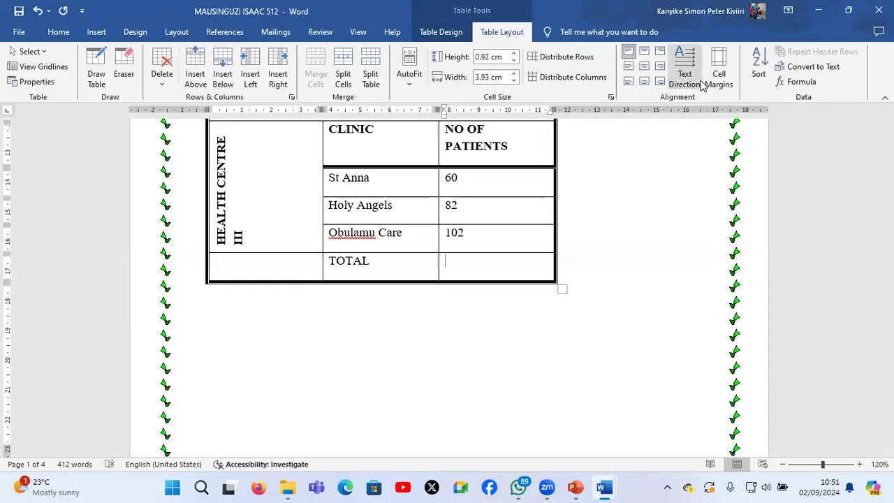
click(803, 82)
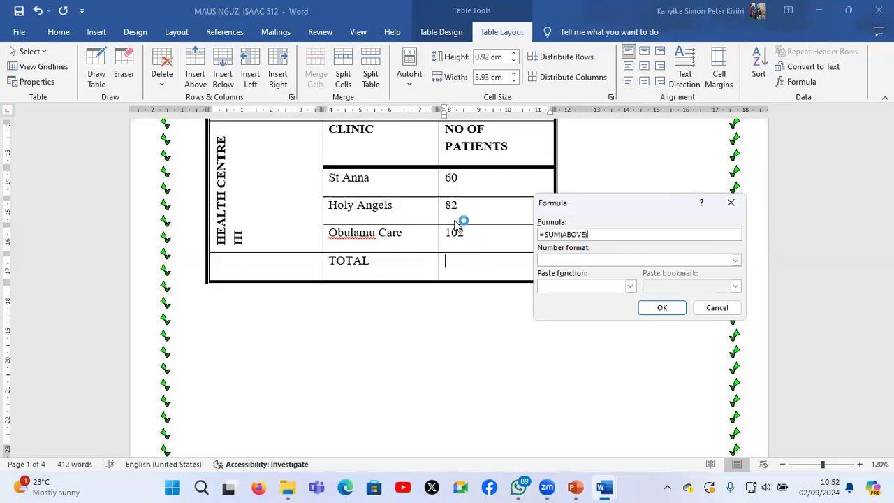
click(676, 308)
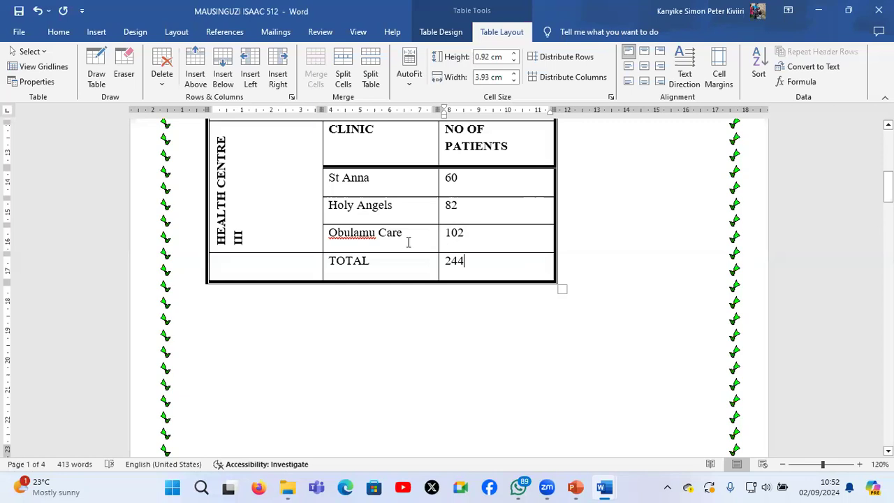
Insert two blank rows below the Holy Angels row and enter 100 as the number of patients in the lower one
right_click(380, 208)
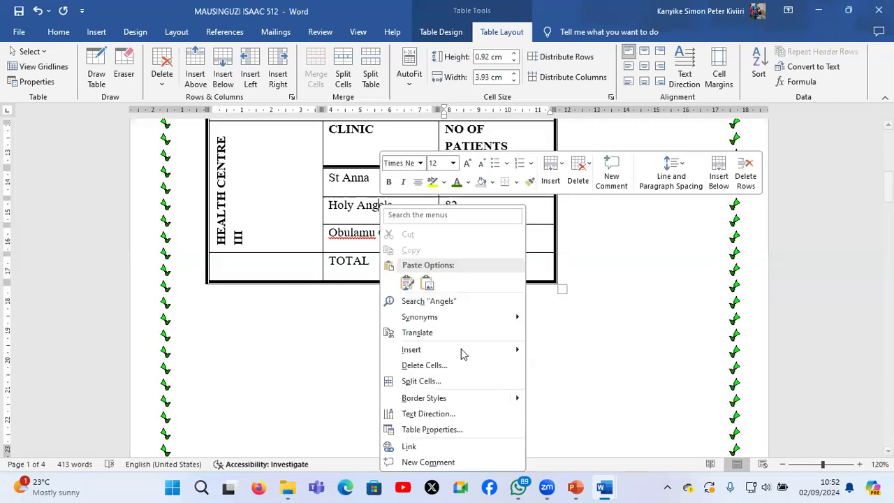
mouse_move(461, 350)
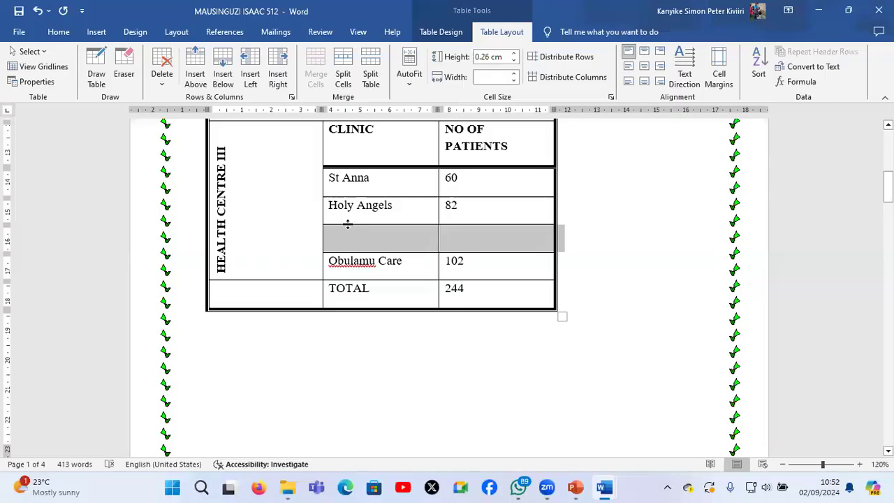
right_click(344, 238)
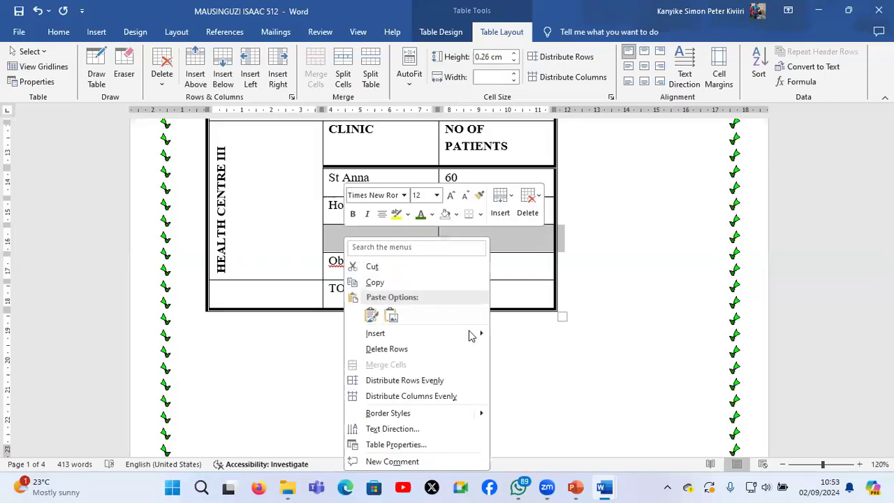
mouse_move(466, 333)
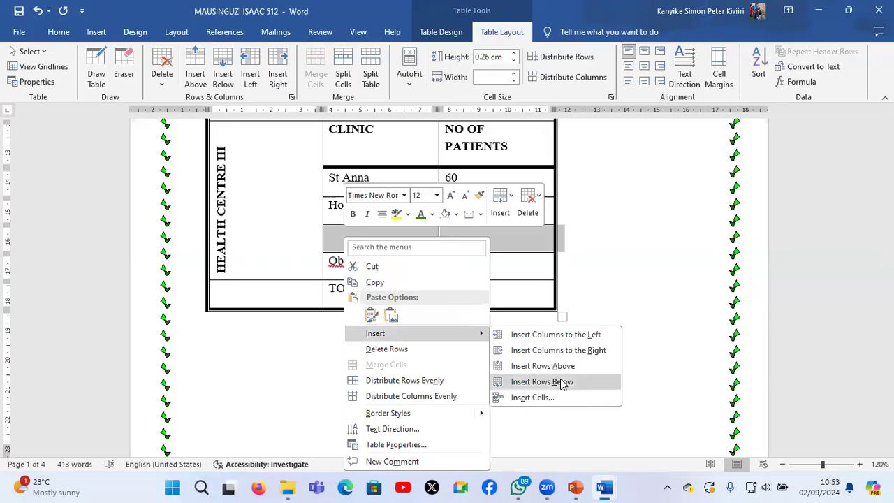
key(Return)
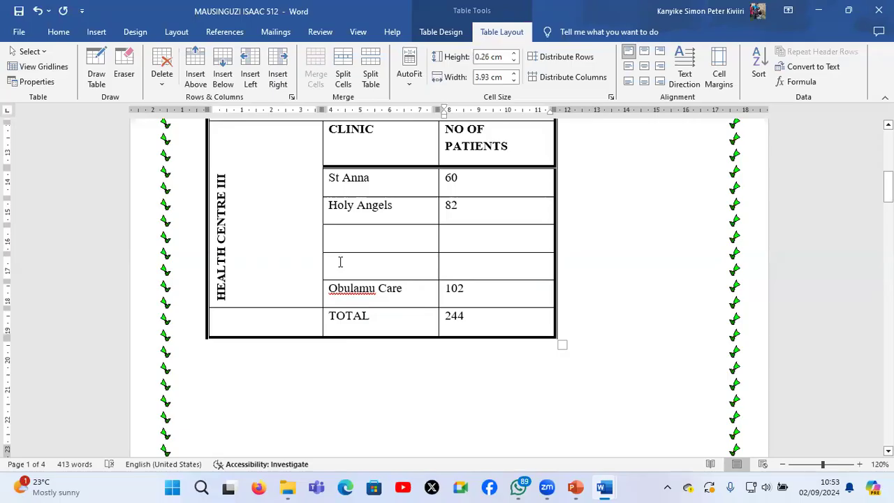
text(100)
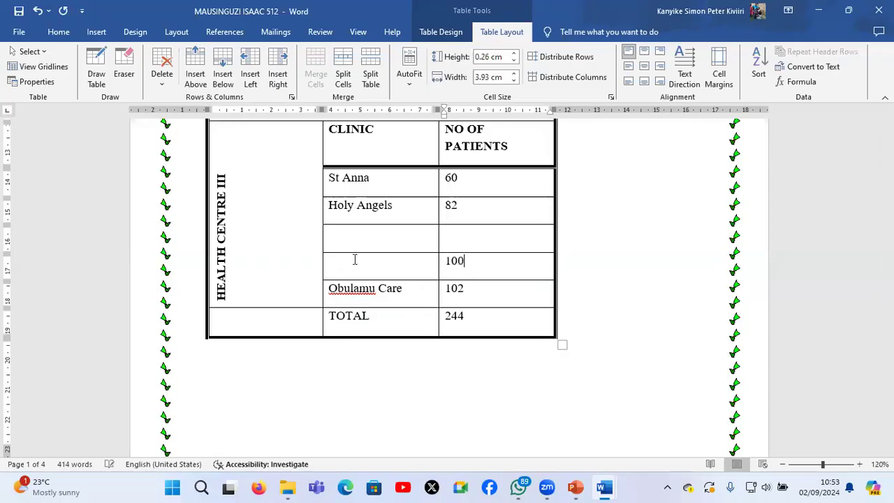
Delete the number of patients in the TOTAL row and recalculate it with the formula =SUM(ABOVE)
click(483, 320)
key(BackSpace)
key(BackSpace)
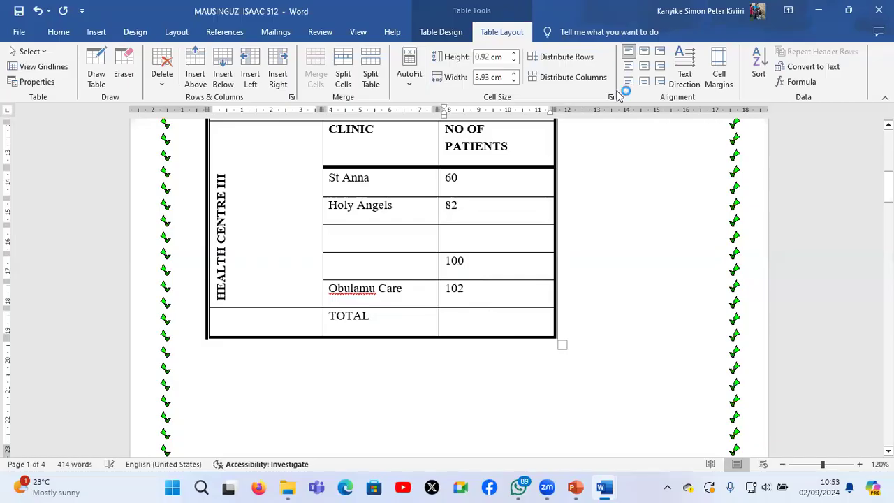
click(796, 82)
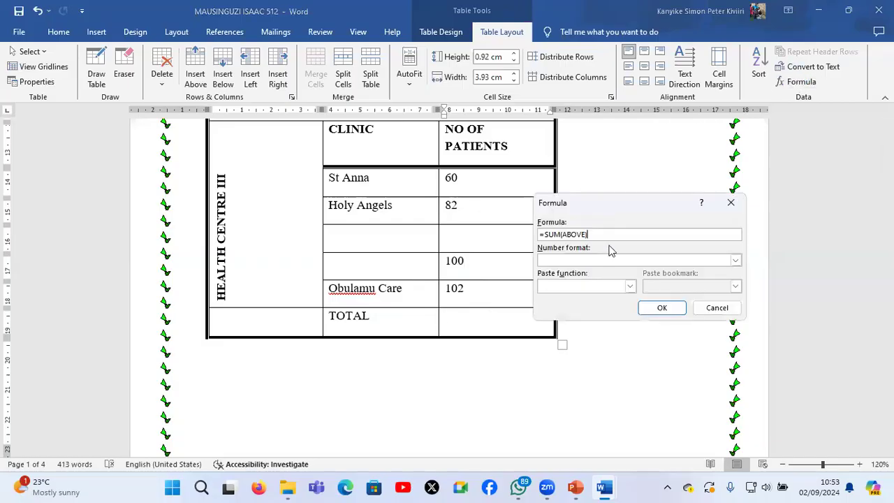
click(658, 308)
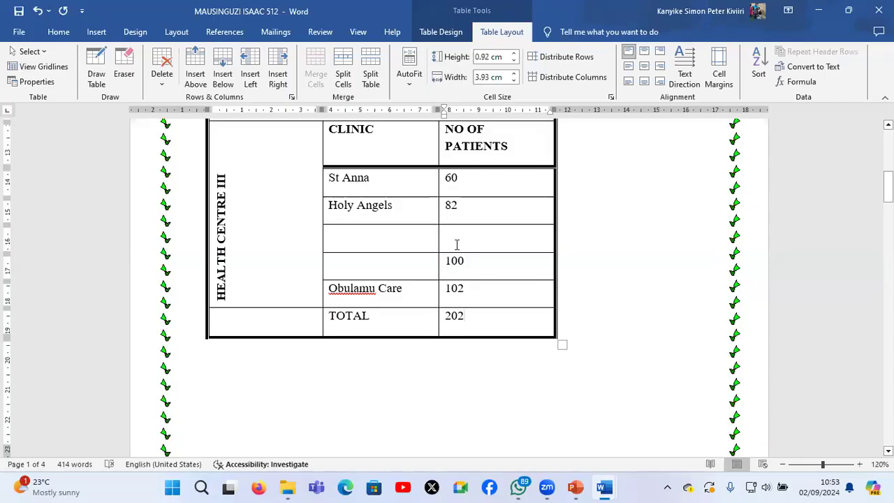
Enter 0 in the empty patients cell below Holy Angels and replace the TOTAL with a new =SUM(ABOVE) formula
click(457, 245)
text(0)
click(493, 330)
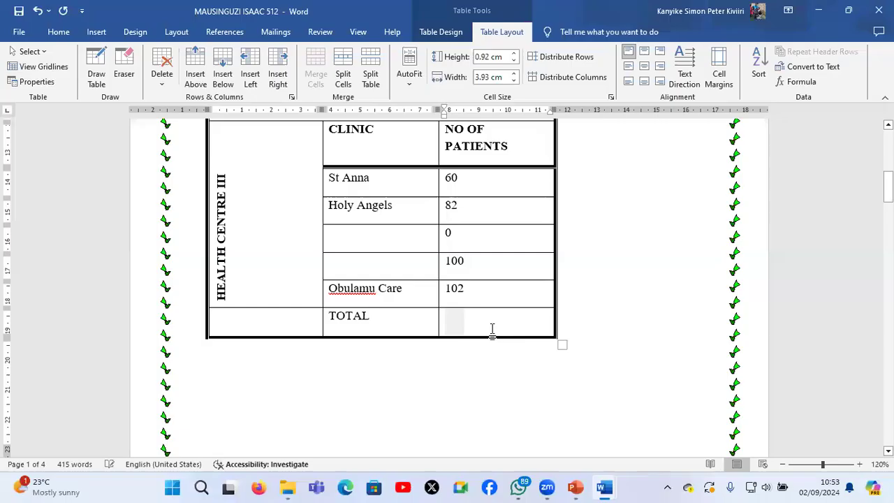
key(Delete)
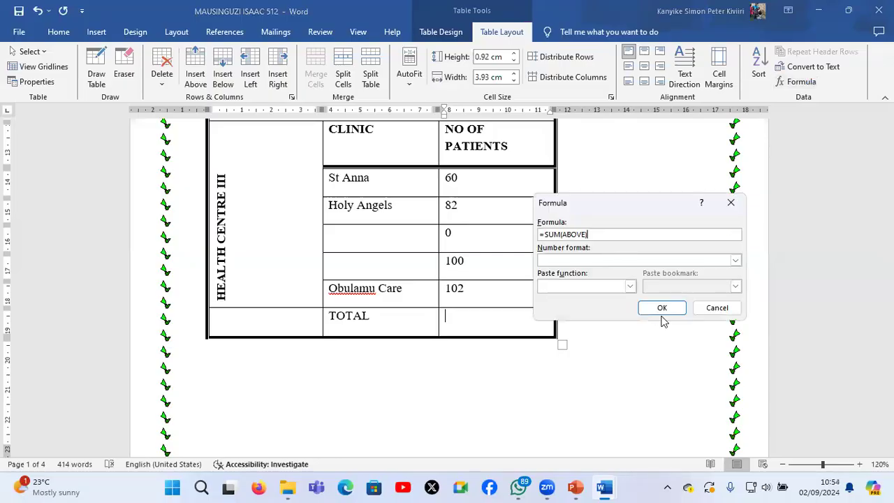
click(666, 308)
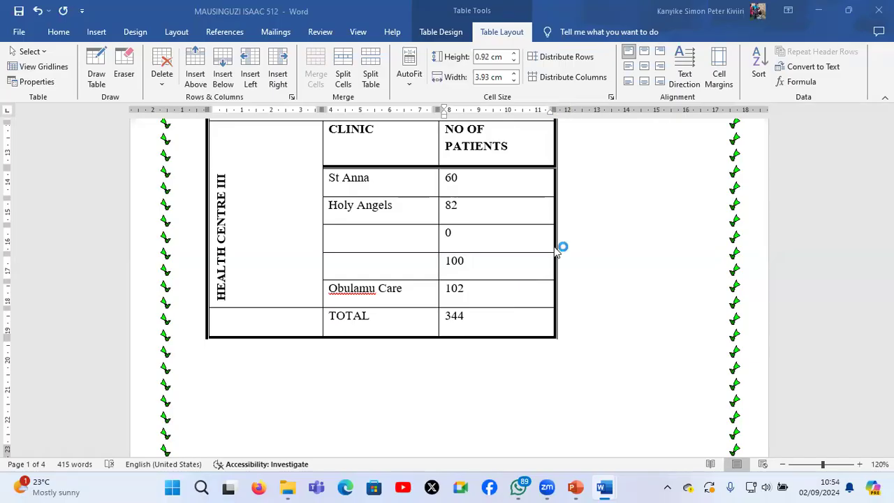
Look through the copied pages from the table down to the fourth page to check which ones carry the watermark
scroll(557, 251, down, 3)
ctrl+scroll(557, 252, down, 3)
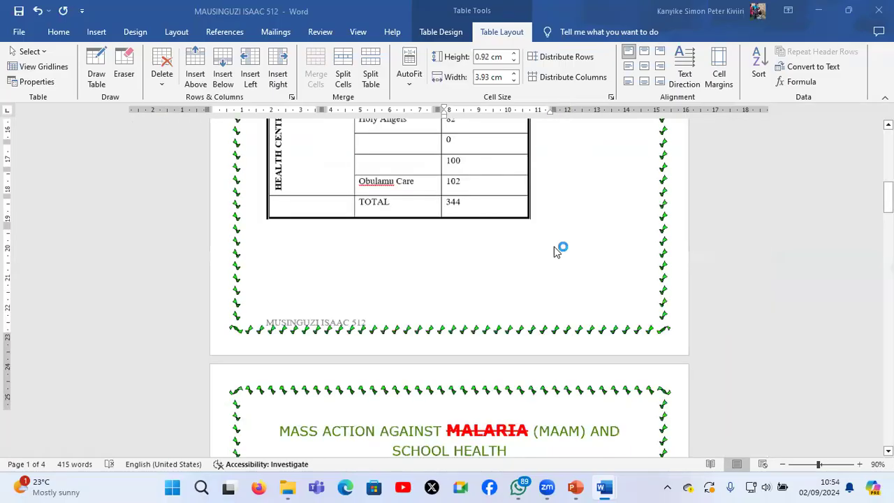
ctrl+scroll(557, 252, down, 1)
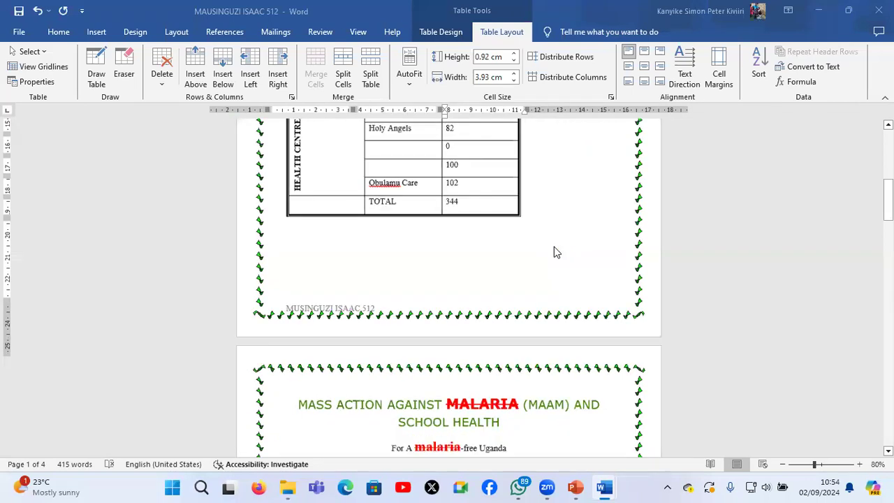
scroll(556, 251, down, 3)
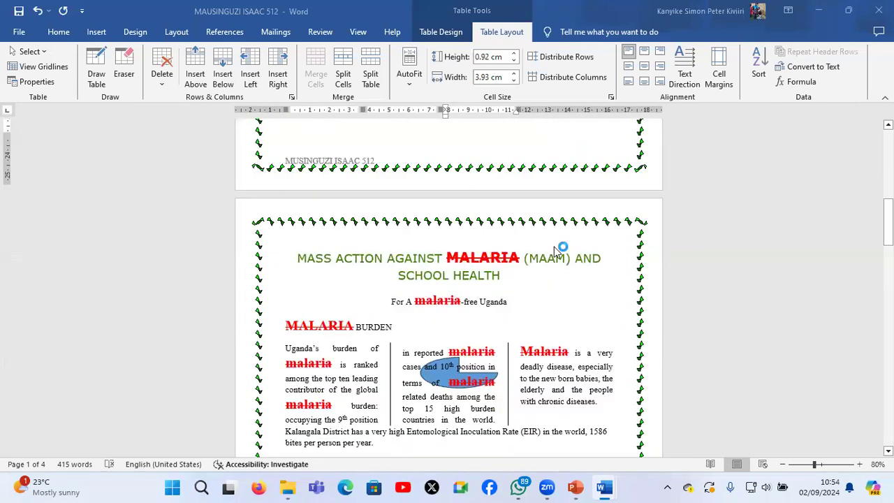
scroll(554, 246, down, 4)
scroll(556, 252, up, 6)
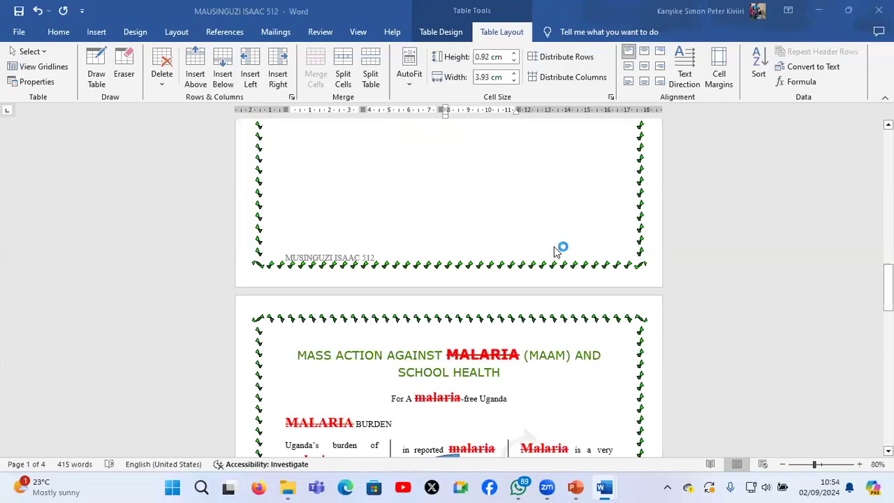
scroll(557, 251, down, 4)
scroll(556, 251, down, 1)
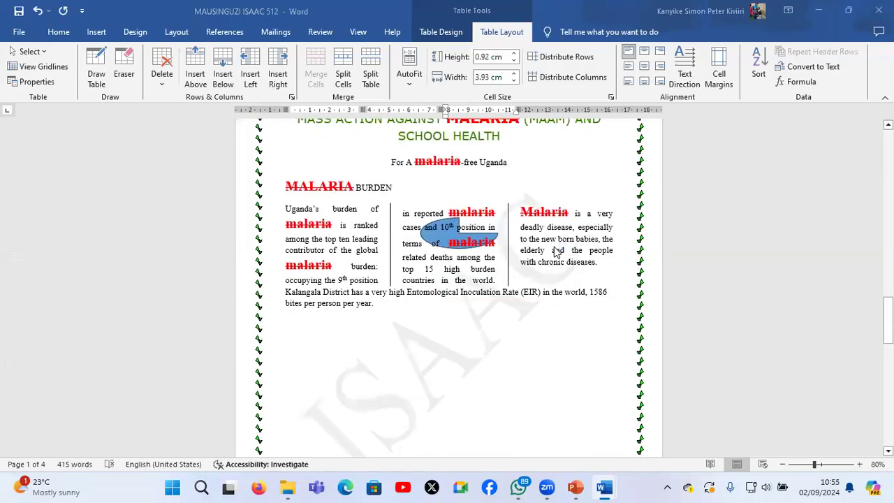
scroll(557, 252, down, 4)
scroll(556, 252, down, 1)
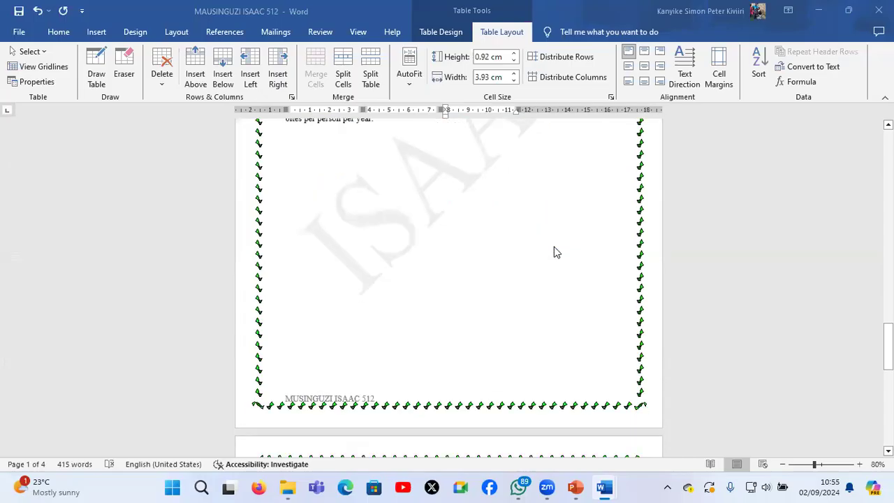
scroll(557, 252, down, 5)
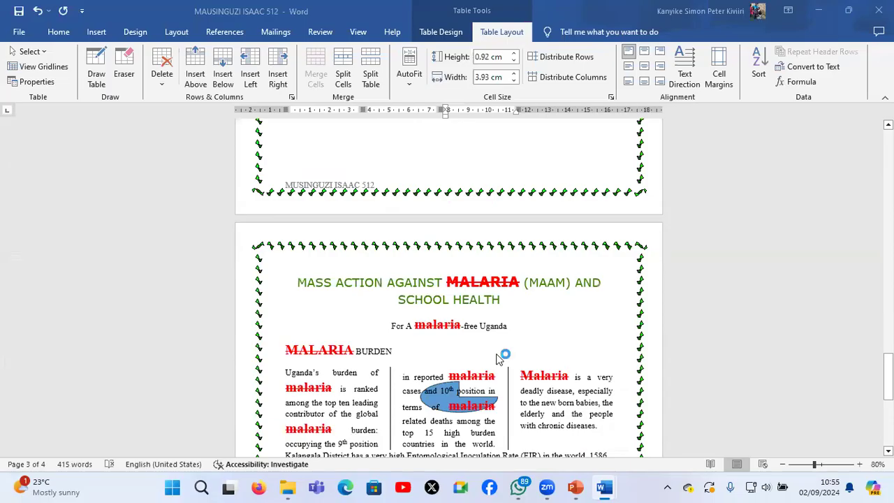
Remove the name watermark from the third page
scroll(488, 337, up, 3)
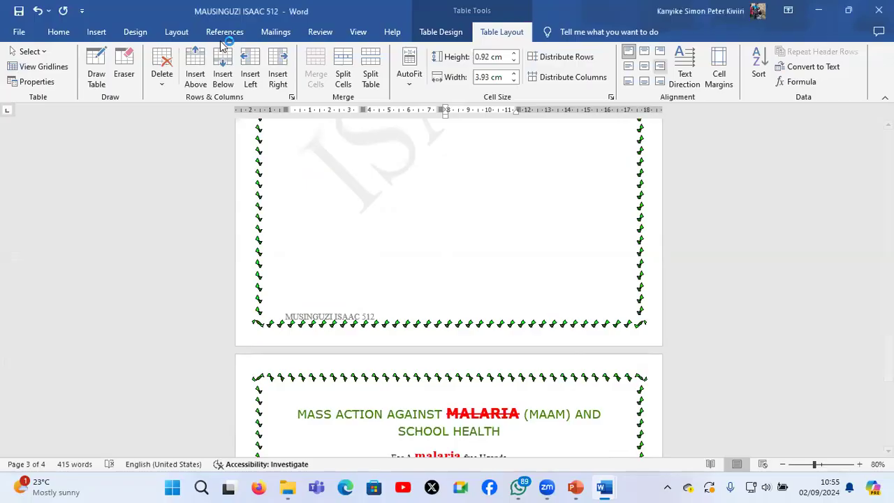
click(176, 35)
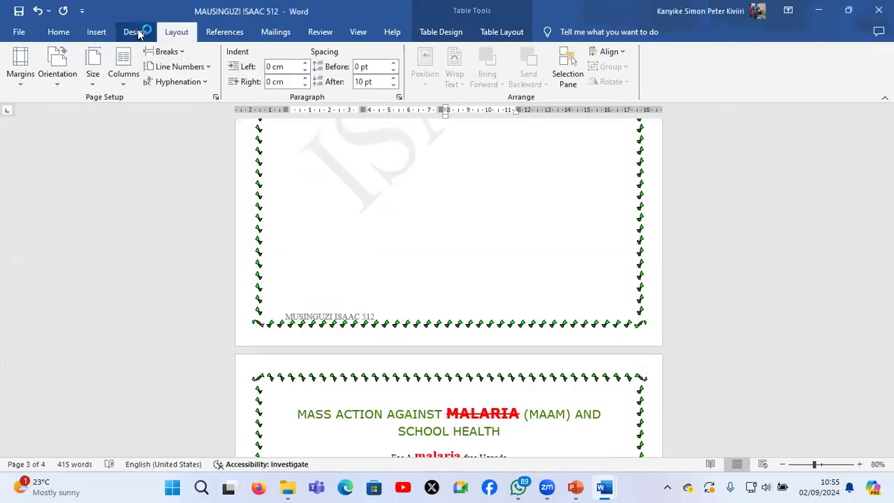
click(138, 33)
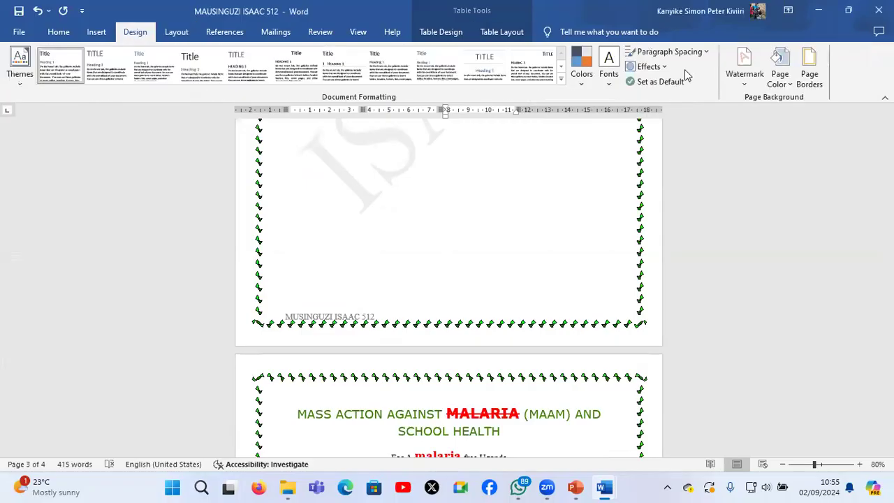
click(748, 85)
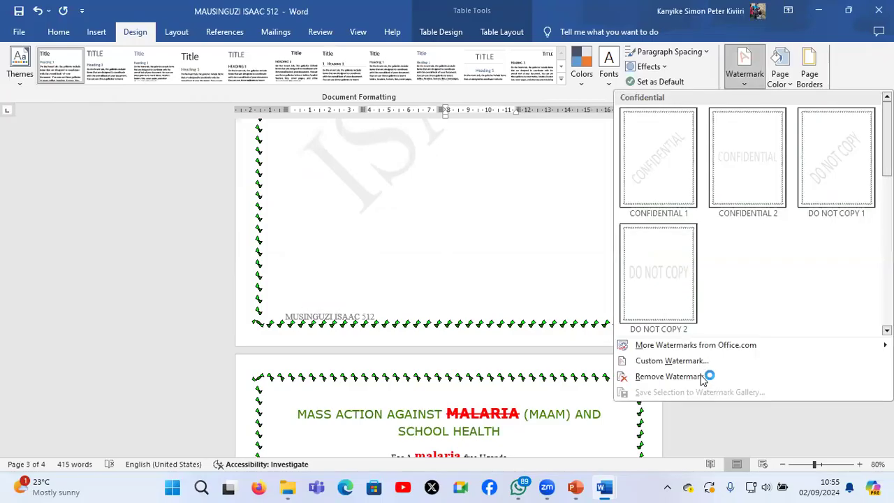
click(702, 377)
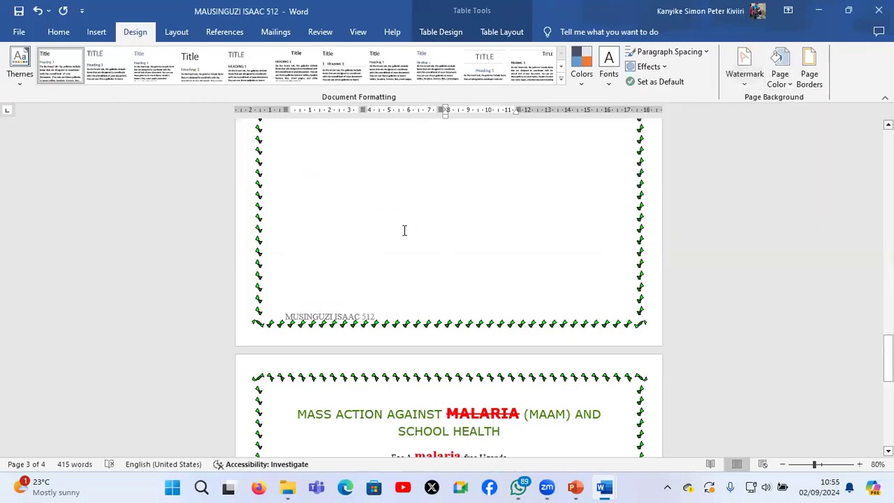
Insert the built-in DO NOT COPY 1 watermark at the current document position on the third page
scroll(404, 230, up, 2)
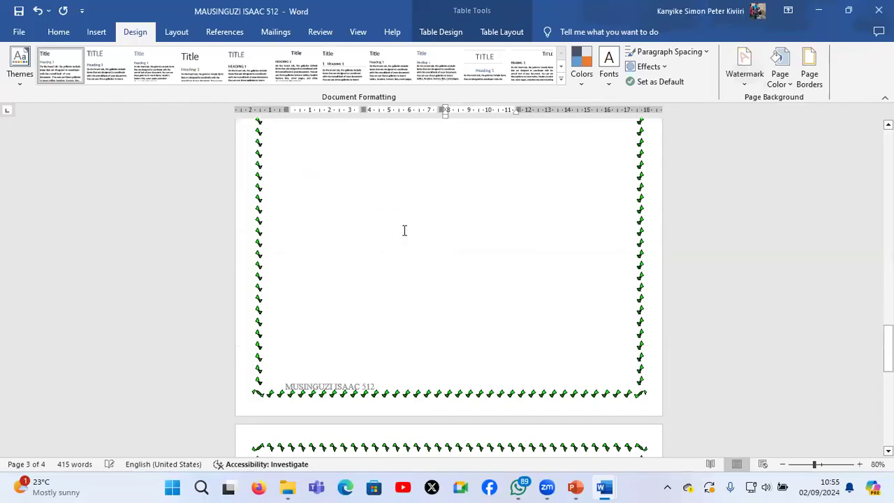
scroll(403, 231, up, 5)
click(404, 229)
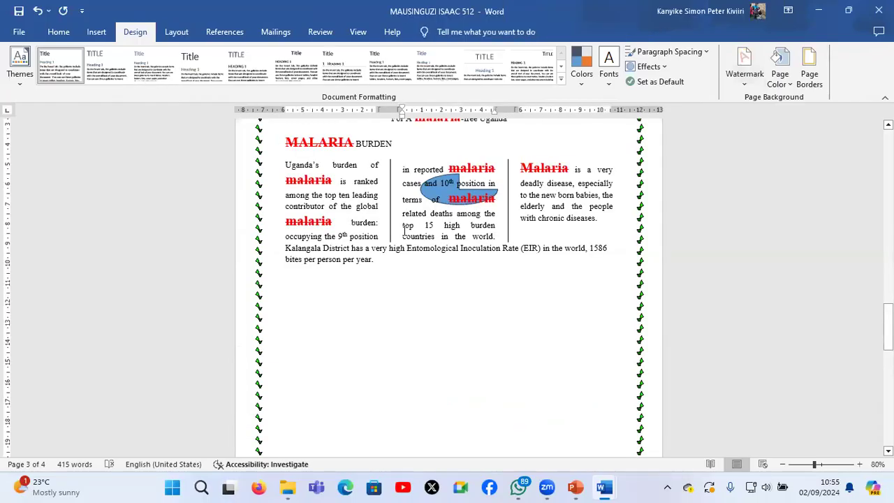
click(744, 86)
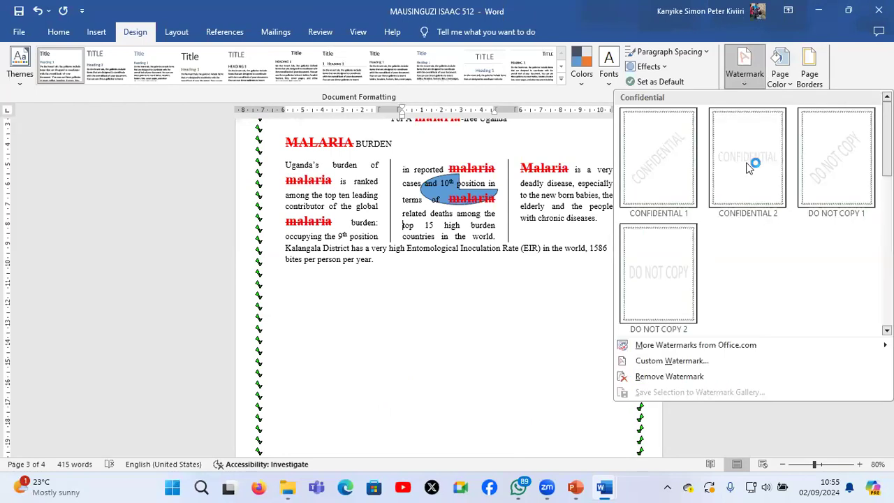
right_click(834, 164)
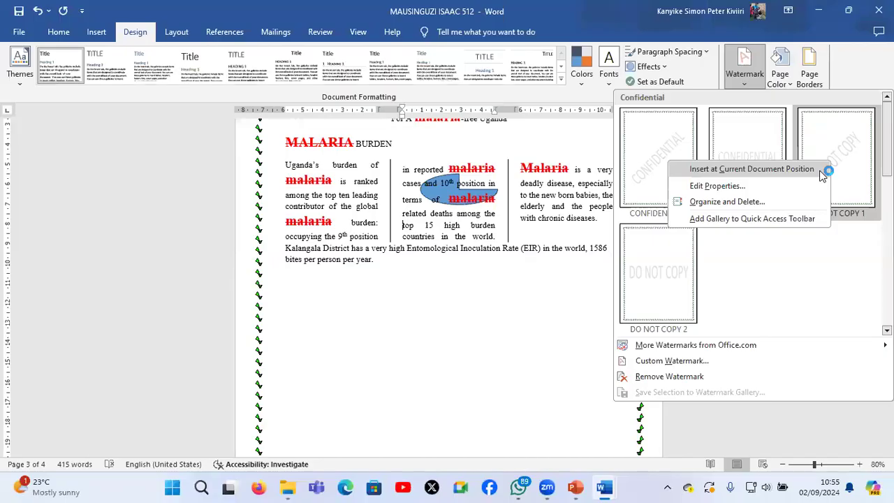
click(823, 171)
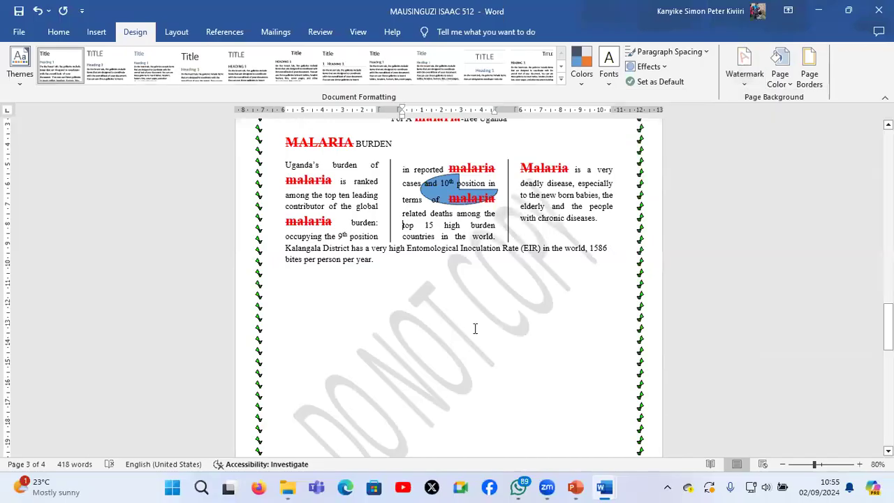
Replace the DO NOT COPY text of the third page's watermark with the candidate's first name
click(431, 340)
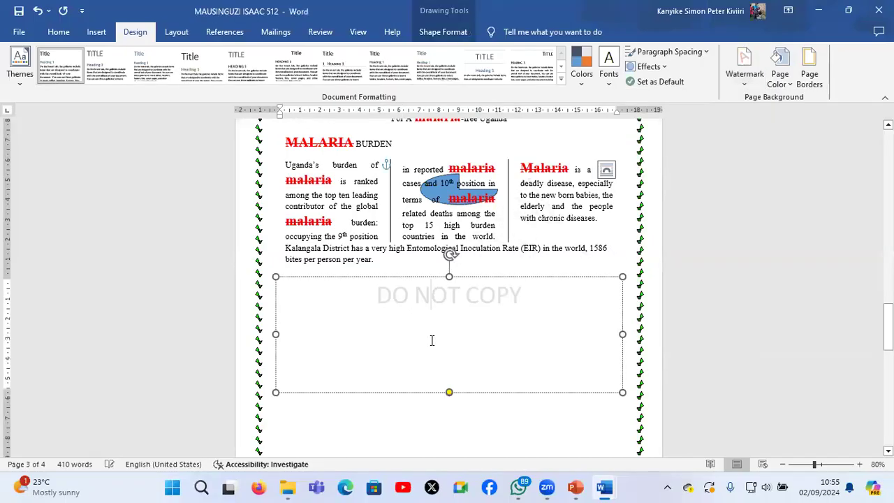
drag(536, 302, 361, 298)
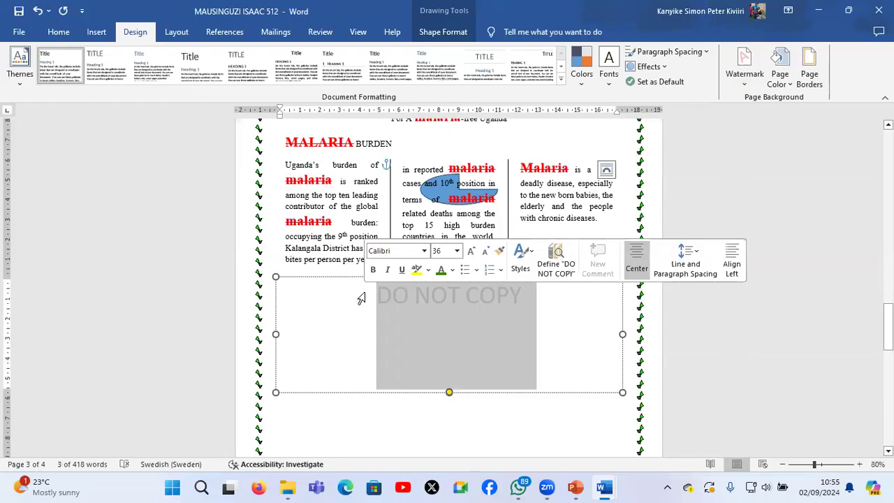
text(ISAA)
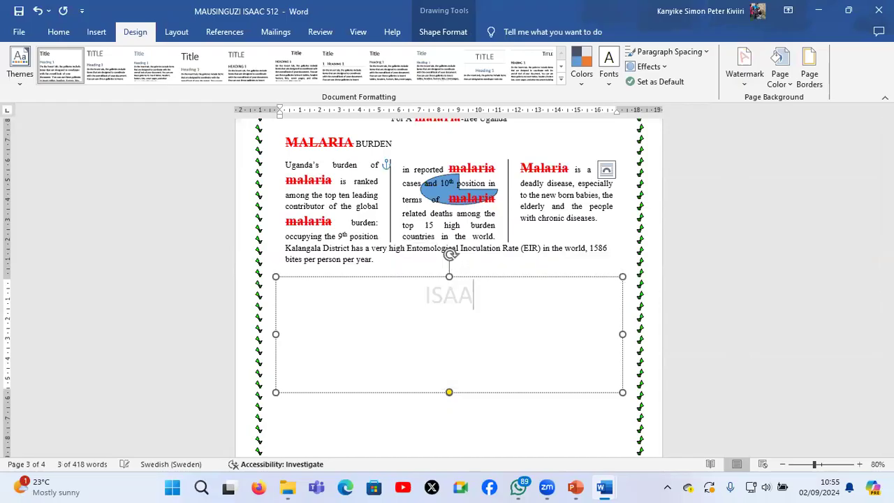
text(C)
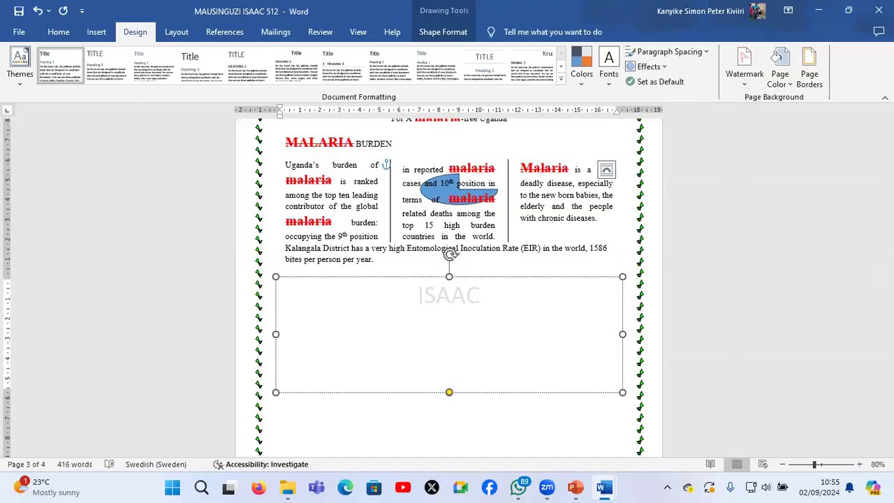
click(523, 228)
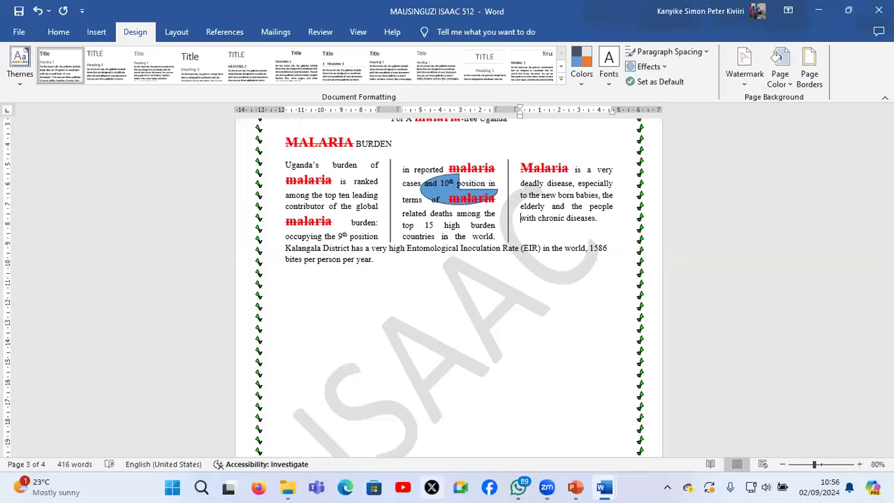
Close the malaria document and save its changes in the candidate's folder on the Desktop
key(alt+F4)
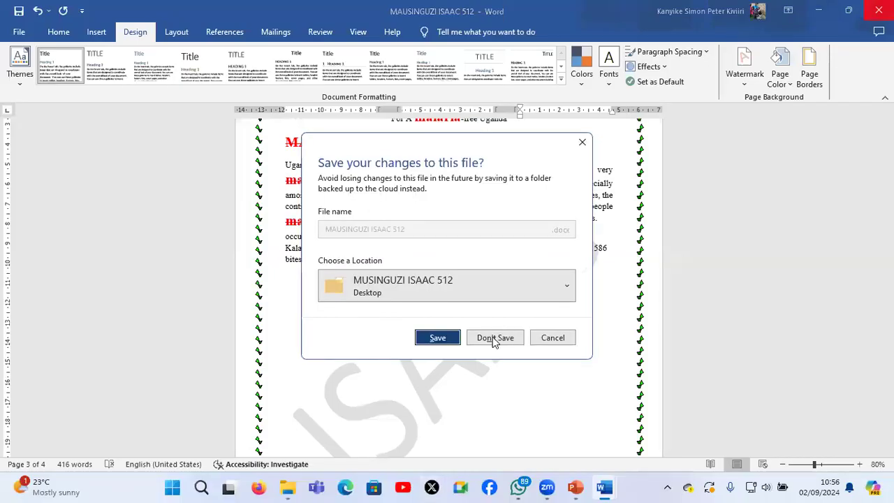
click(442, 346)
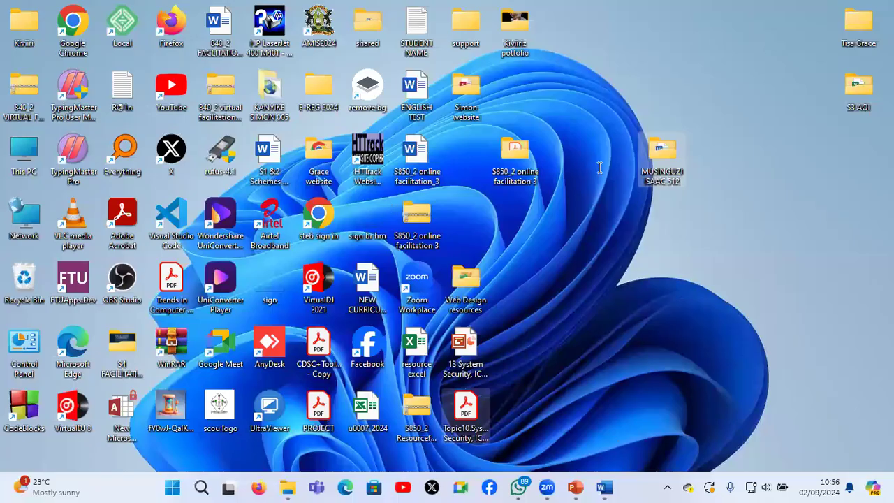
Switch to the S850_2 online facilitation 3 folder and open the canteen workbook in a maximized Excel window
key(super+d)
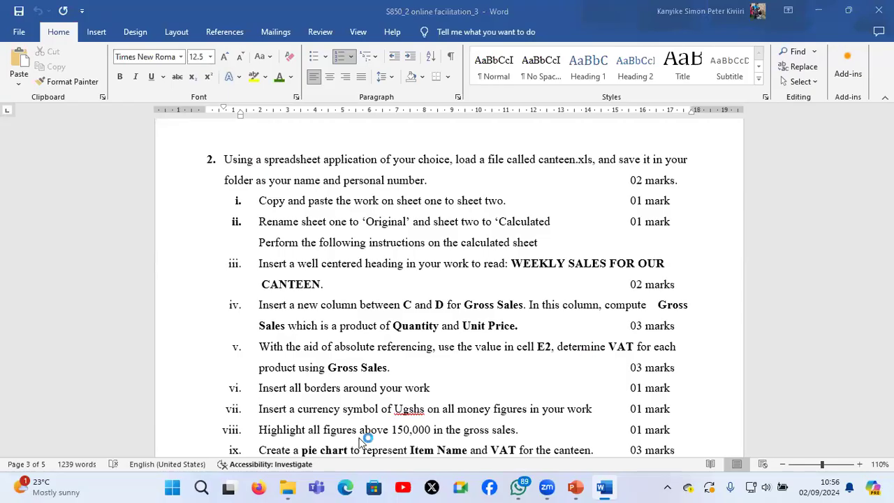
click(287, 487)
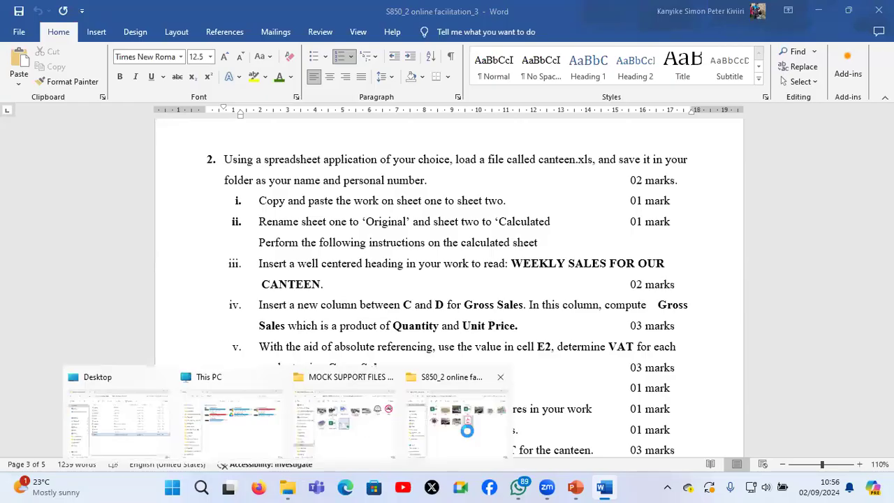
click(467, 431)
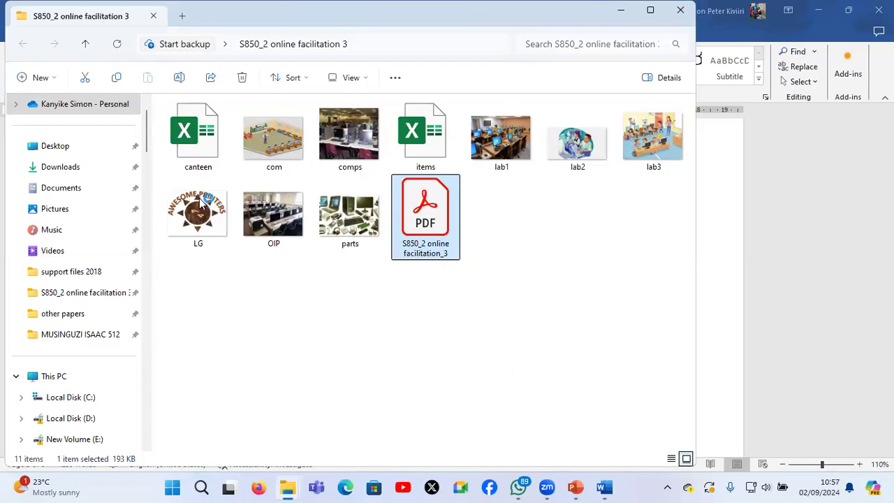
click(200, 164)
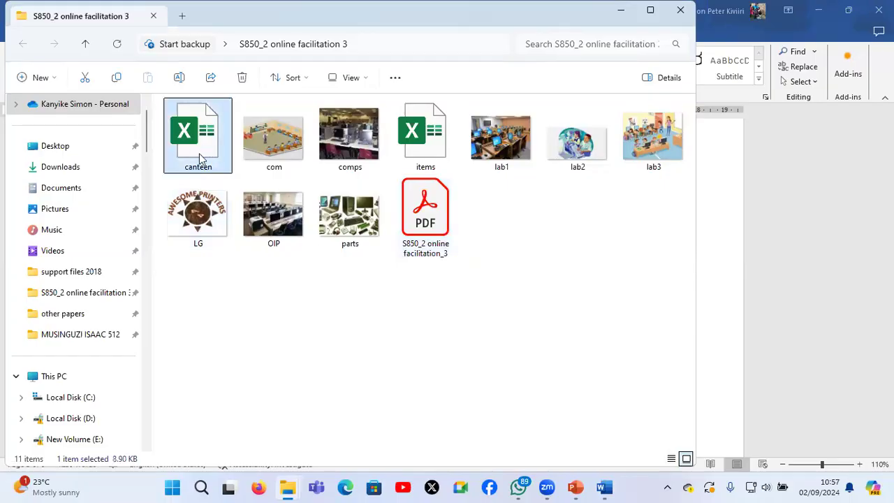
double_click(199, 156)
click(317, 487)
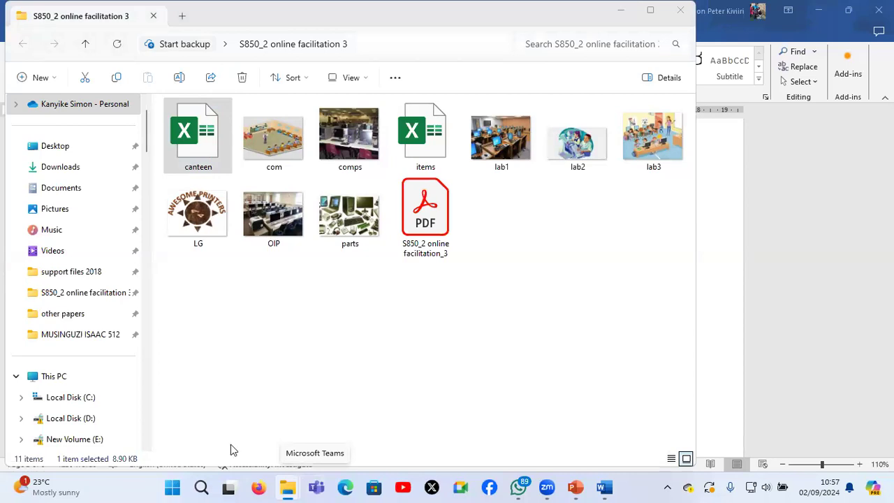
double_click(204, 145)
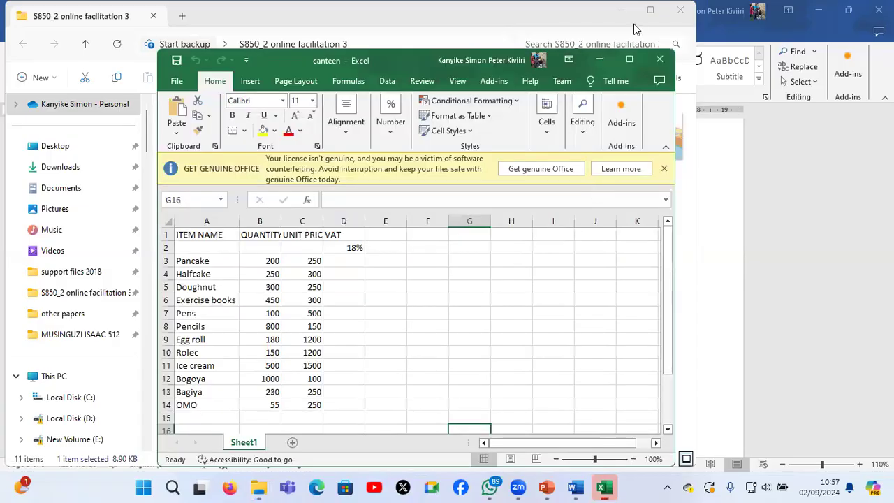
click(629, 61)
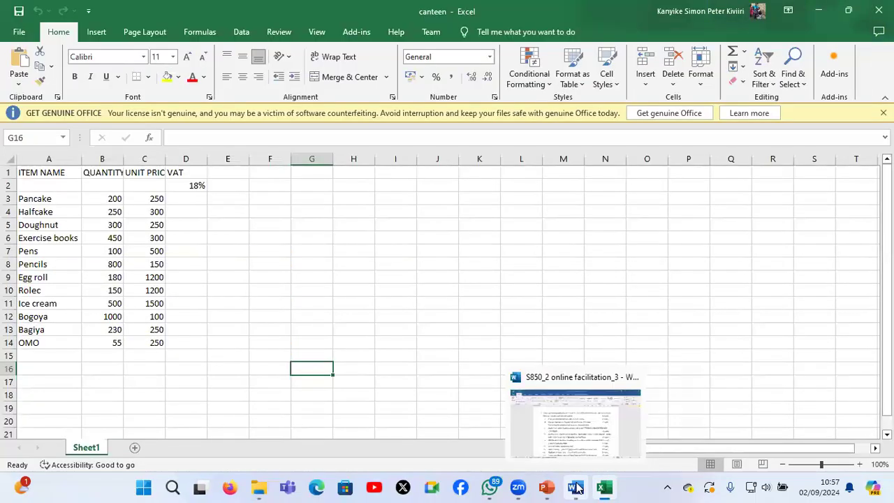
Minimize the support-files folder and the question paper, and return to the canteen workbook
click(576, 488)
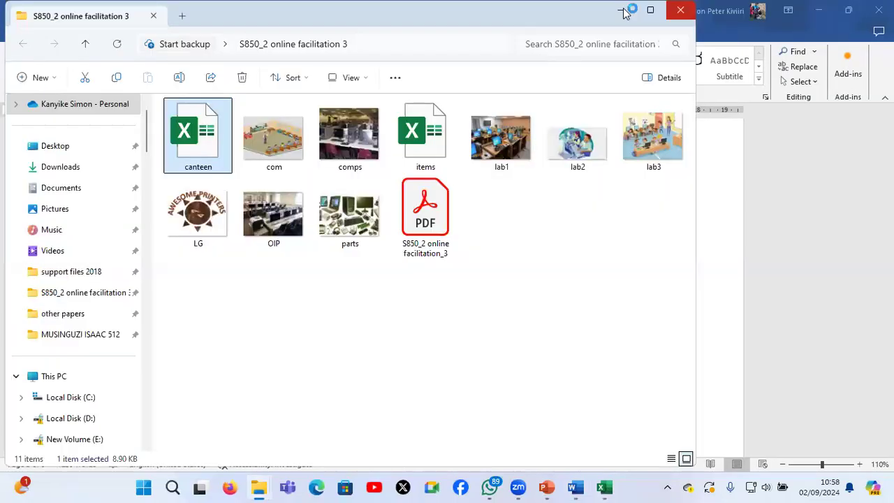
click(624, 12)
click(821, 11)
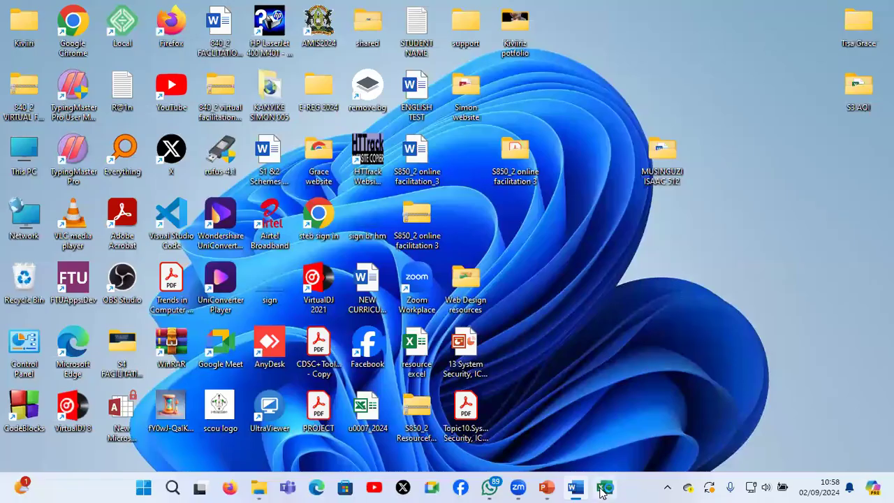
click(603, 489)
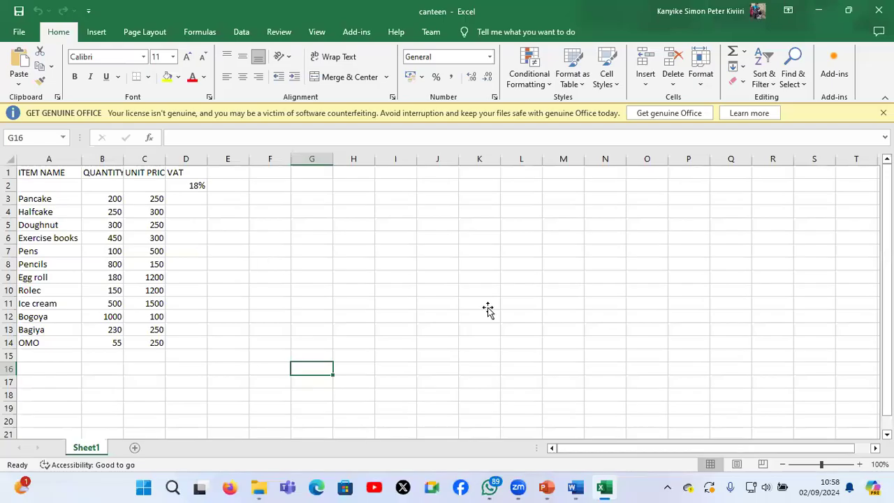
click(488, 310)
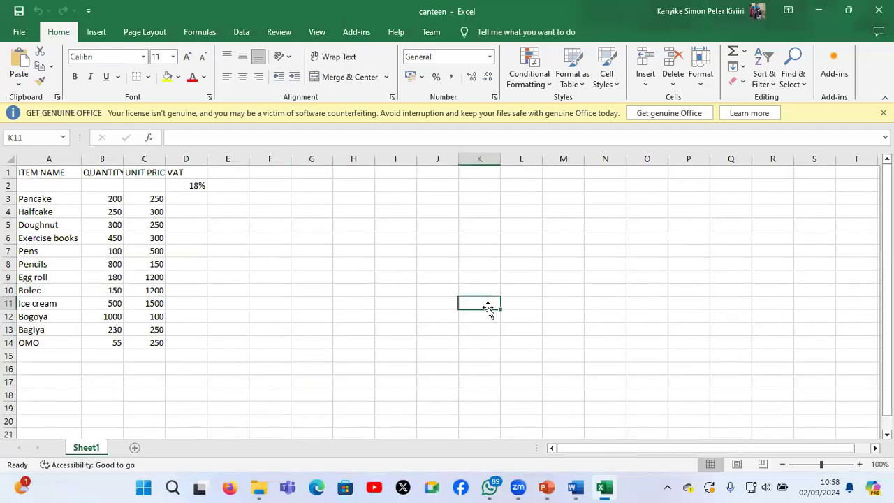
Start saving a copy of the canteen workbook, choosing the candidate's folder on the Desktop as the location
click(29, 33)
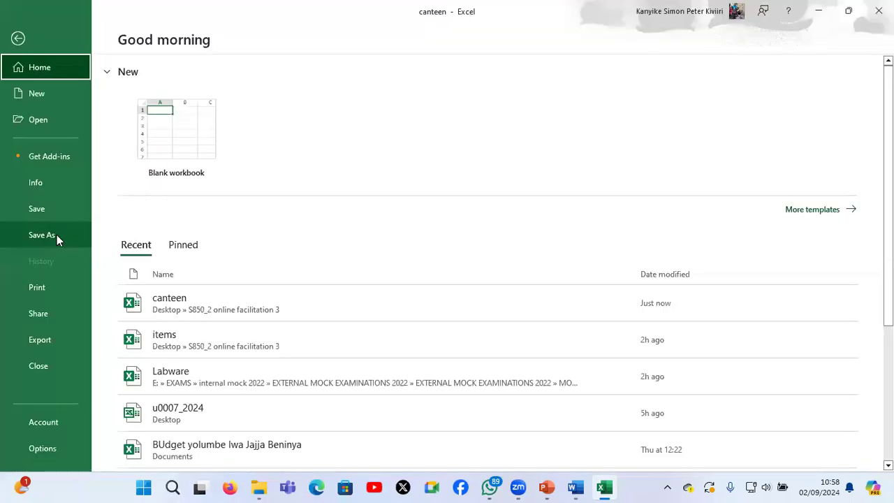
click(57, 234)
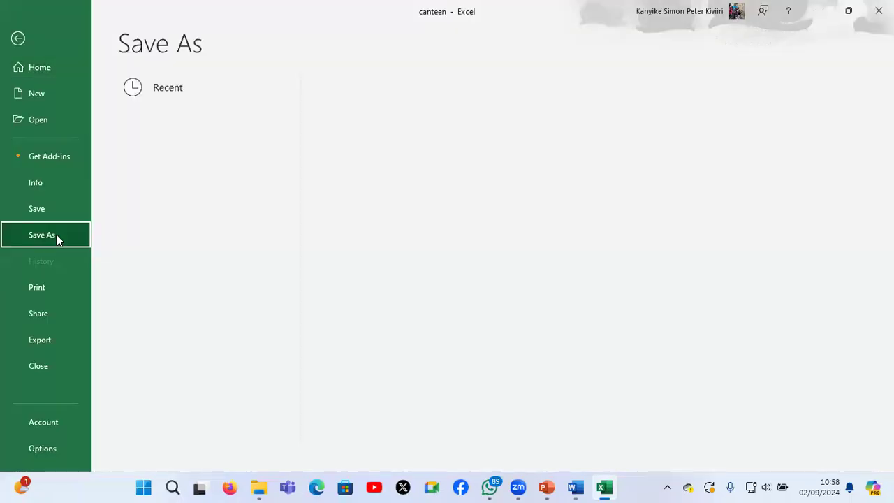
click(169, 308)
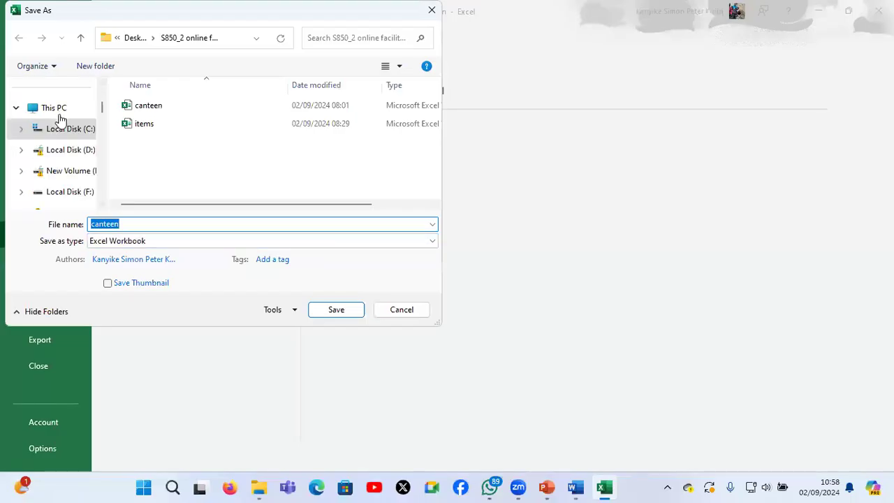
scroll(61, 121, up, 3)
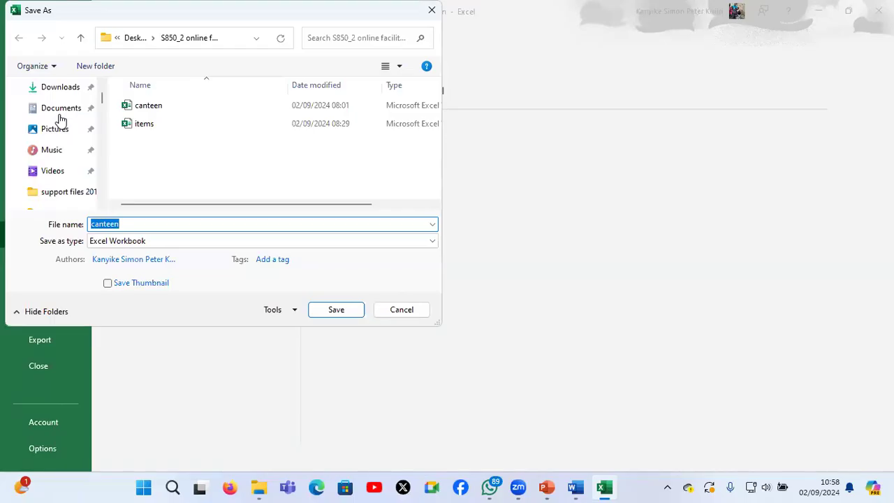
scroll(61, 120, up, 2)
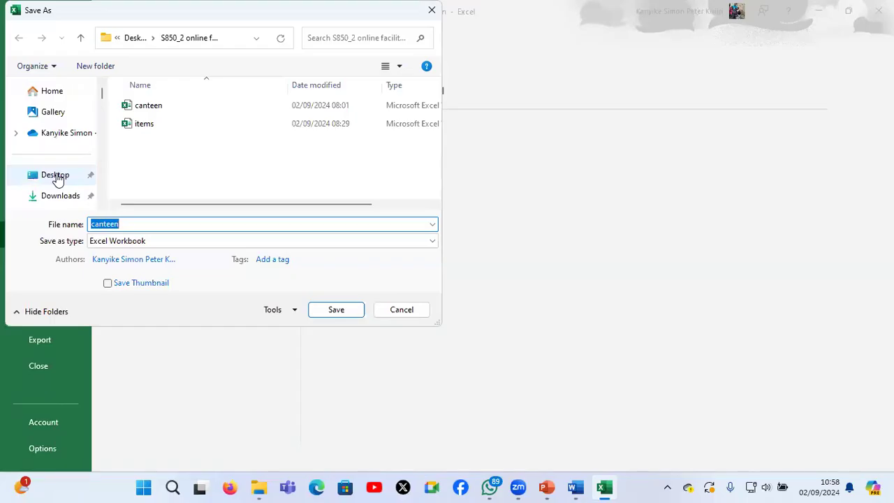
click(56, 176)
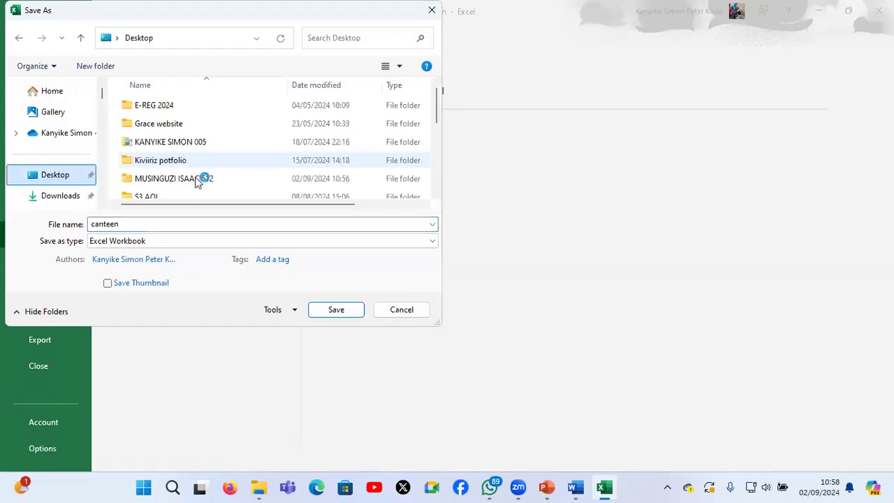
double_click(197, 179)
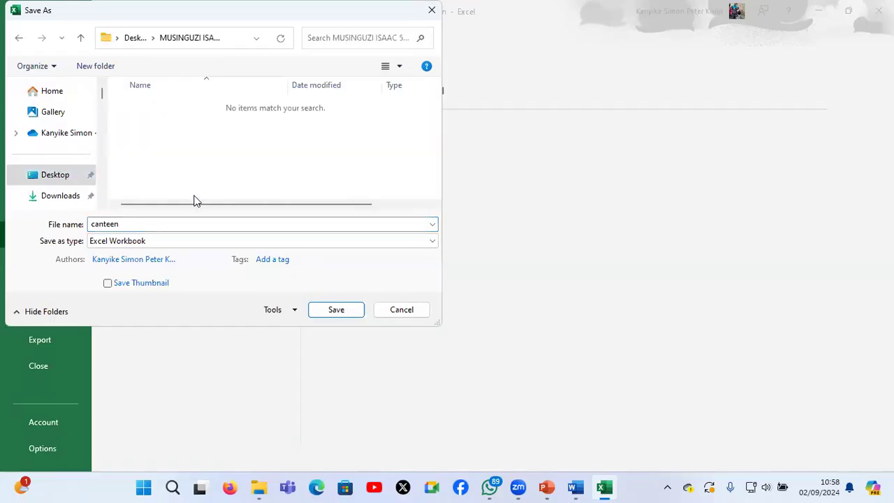
Name the workbook copy with the candidate's full name and personal number, and save it as an Excel Workbook
double_click(194, 224)
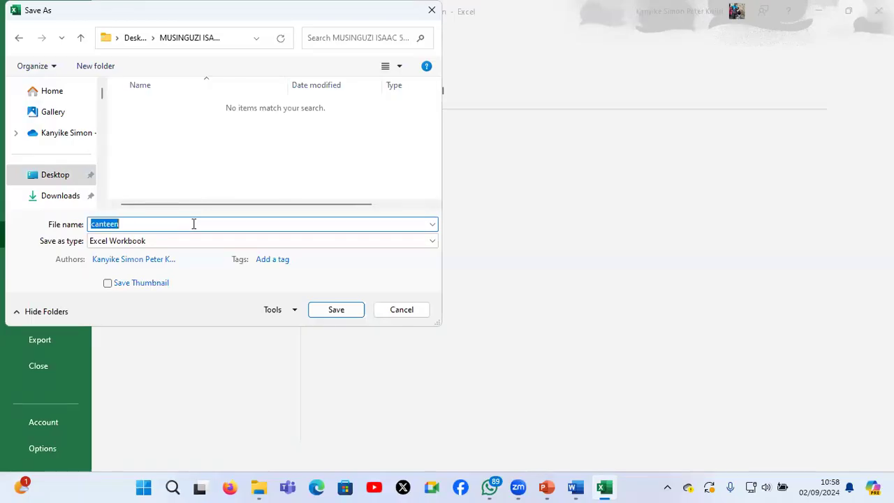
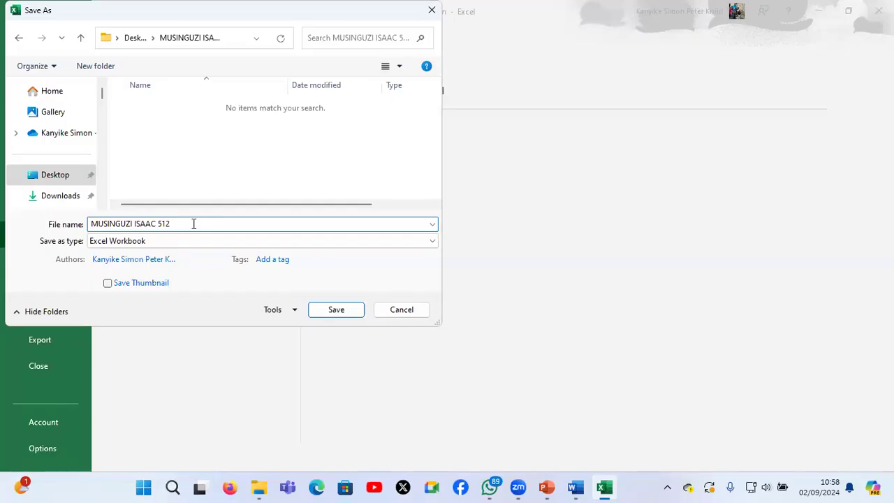
click(337, 311)
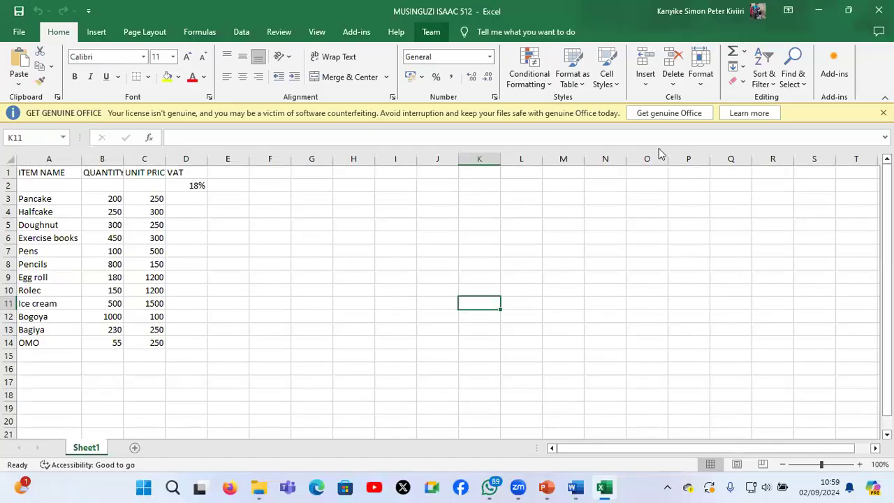
Check the candidate's Desktop folder for the saved files and read the question 2 tasks in the question paper
key(super+d)
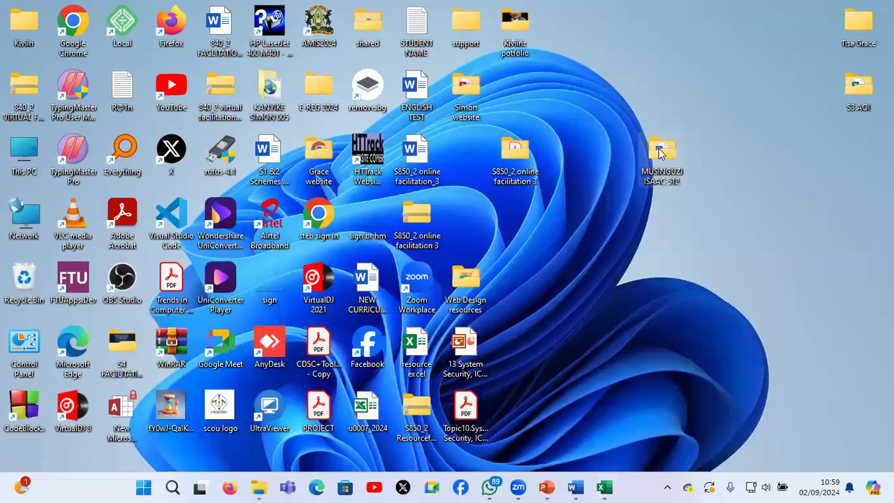
double_click(660, 152)
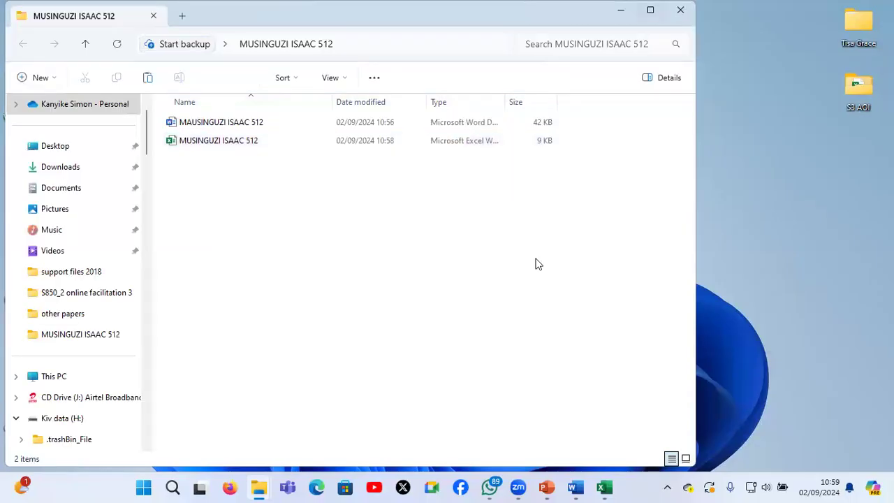
key(super+d)
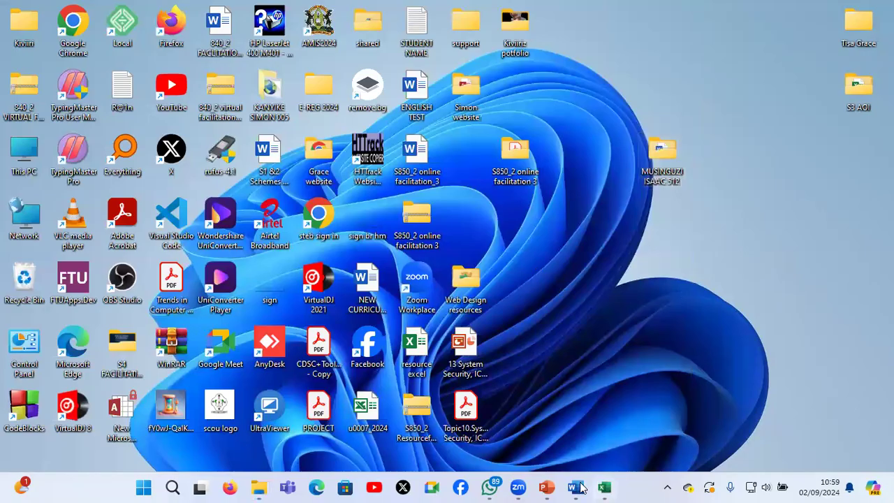
double_click(520, 180)
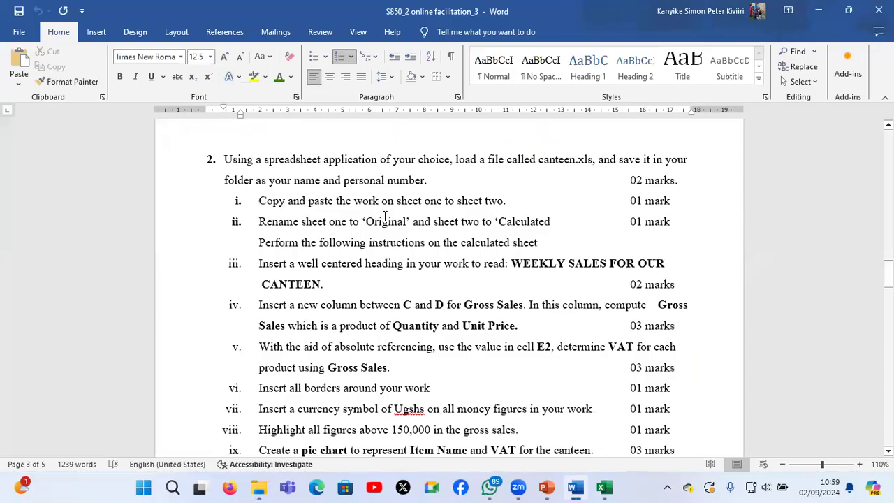
Switch to the canteen workbook, add a second sheet and copy Sheet1's data, cells A1 to D14, into it
click(604, 487)
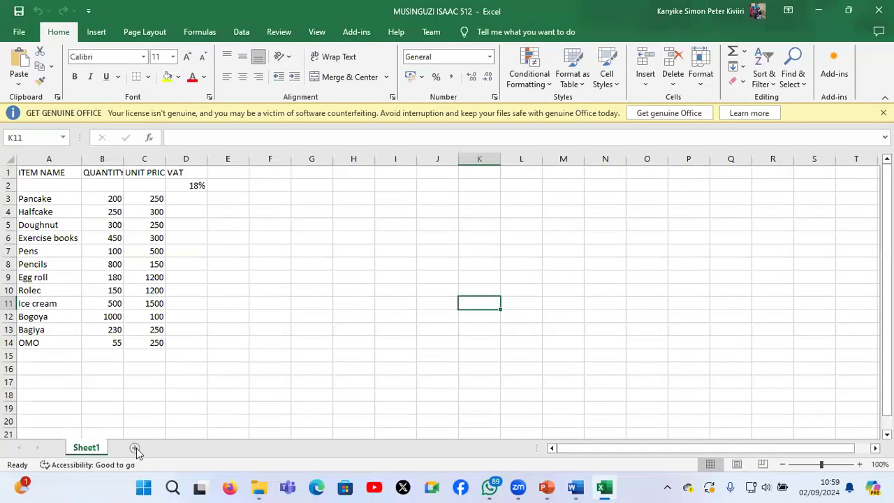
click(84, 450)
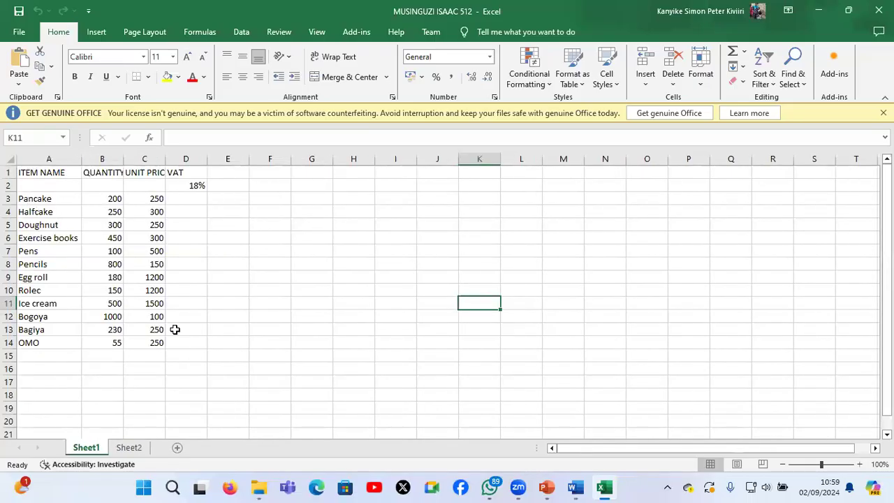
drag(48, 173, 180, 344)
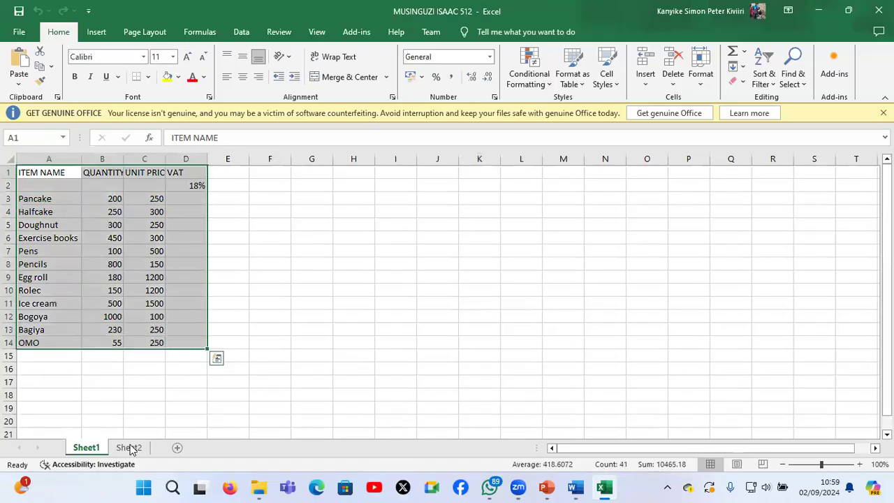
key(ctrl+c)
click(130, 448)
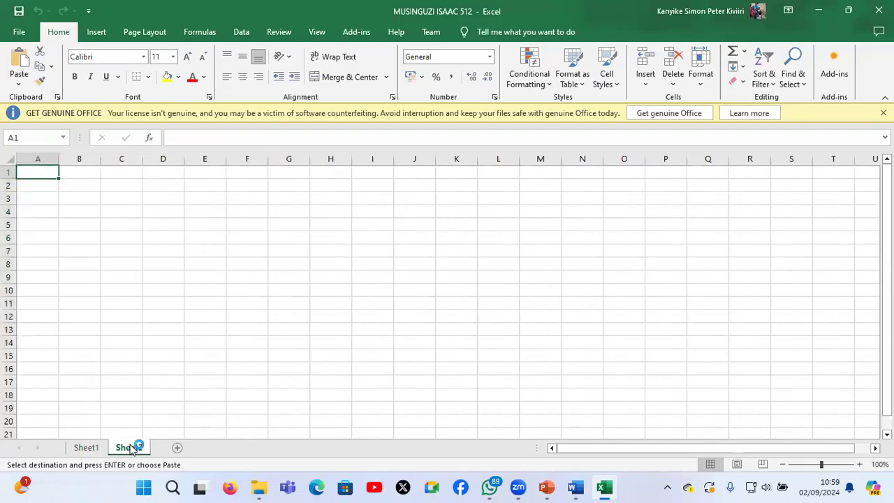
key(ctrl+v)
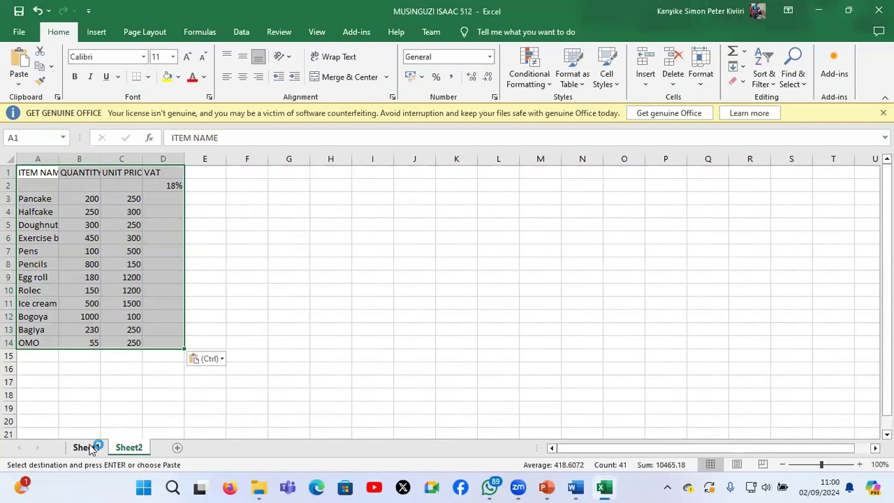
Rename Sheet1 as ORIGINAL
click(91, 447)
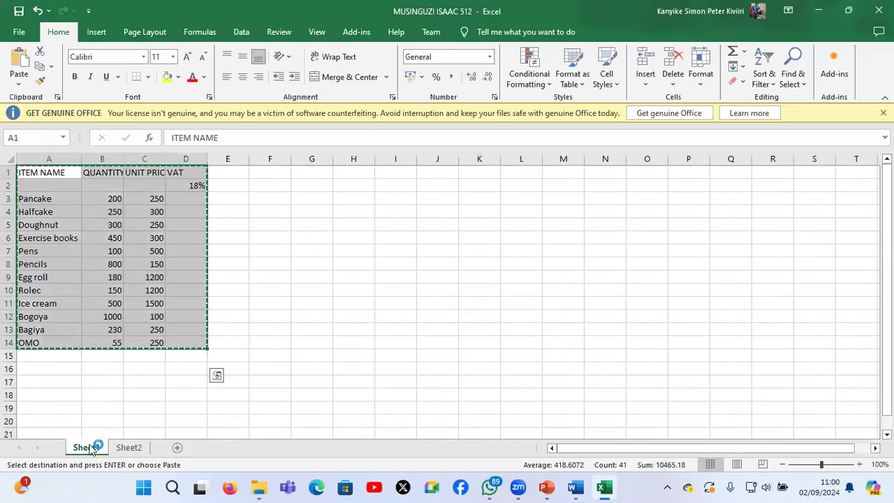
double_click(87, 447)
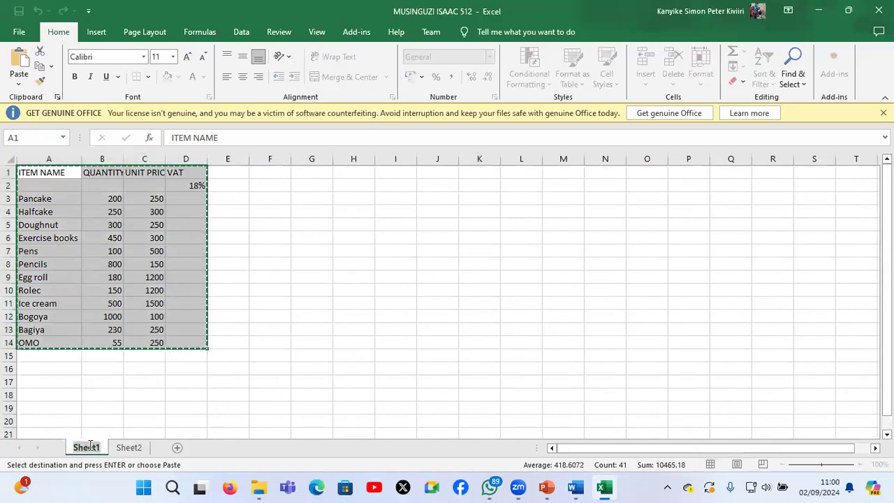
text(ORI)
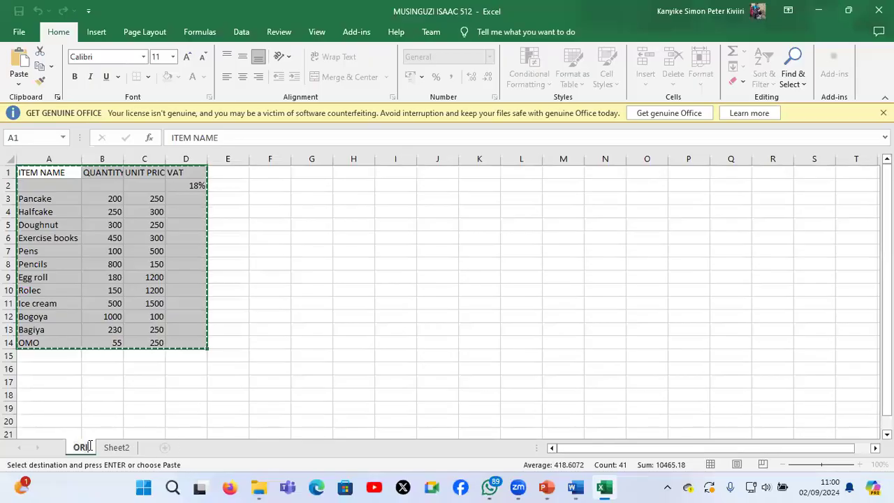
text(GINAL)
Rename Sheet2 as CALCULATED
click(141, 450)
key(ctrl+v)
right_click(145, 453)
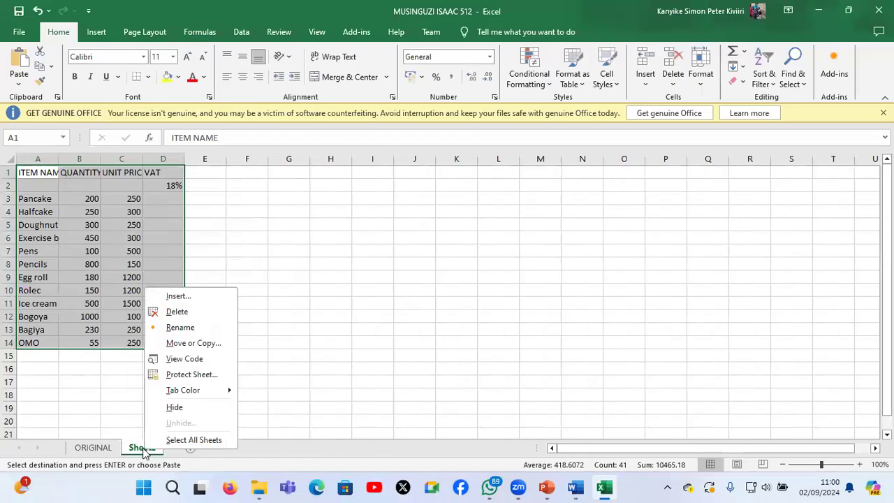
click(178, 327)
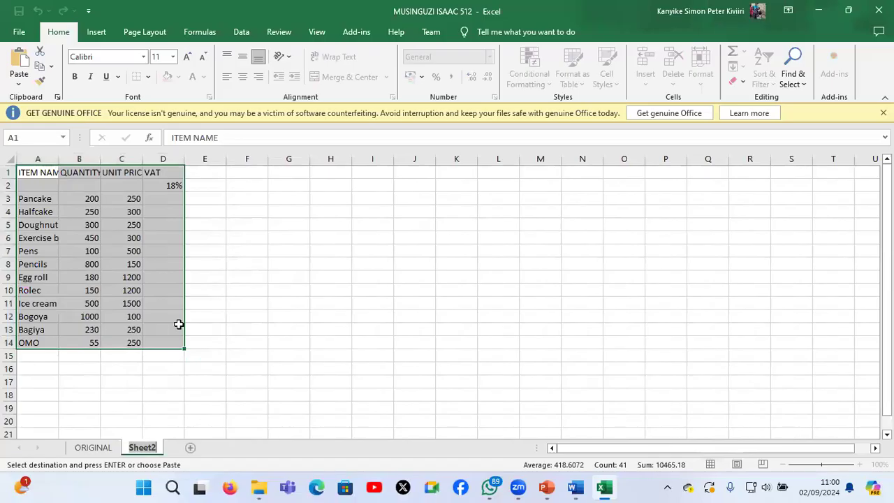
text(CLA)
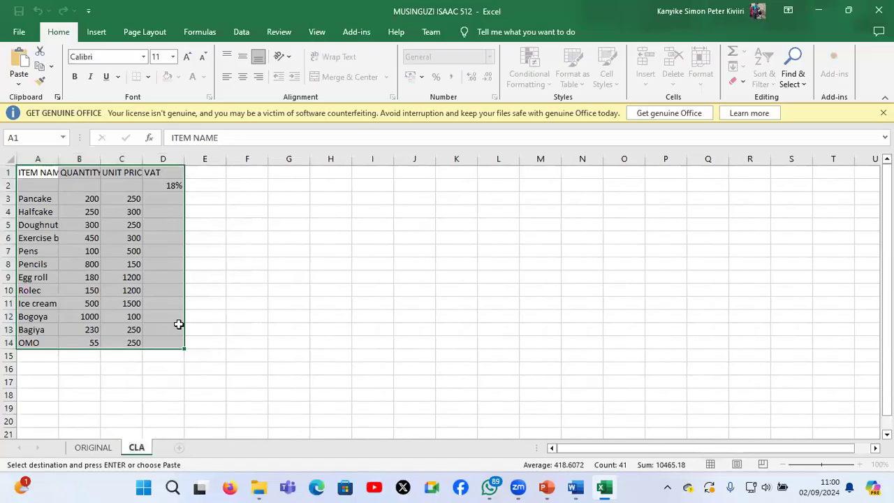
key(BackSpace)
key(BackSpace)
text(ALCULATED)
key(Return)
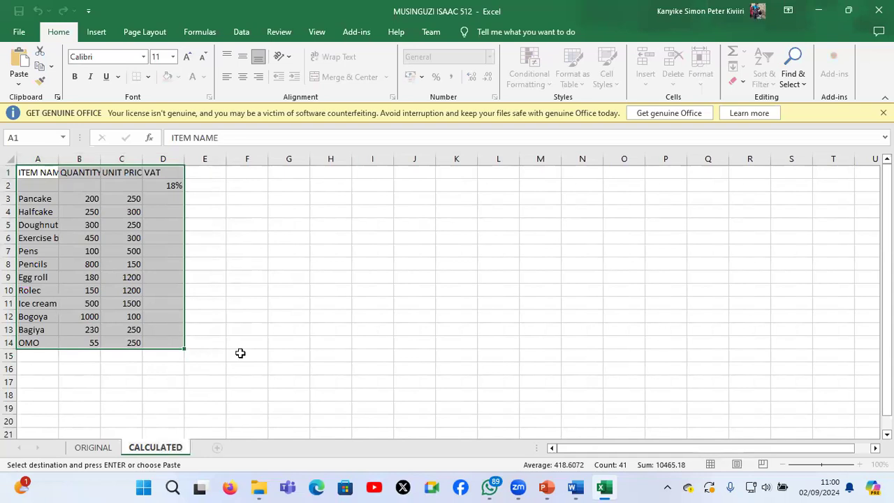
click(240, 354)
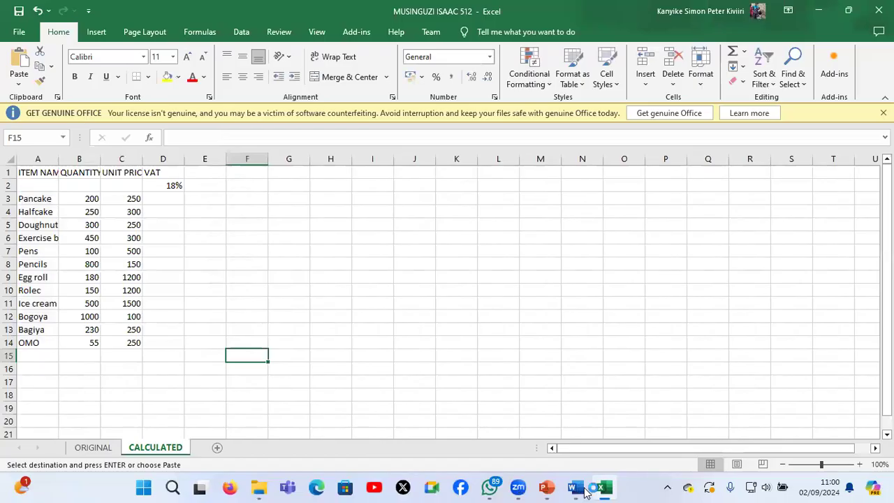
Check the heading task in the question paper and insert a blank row above the column headings on the CALCULATED sheet
click(580, 490)
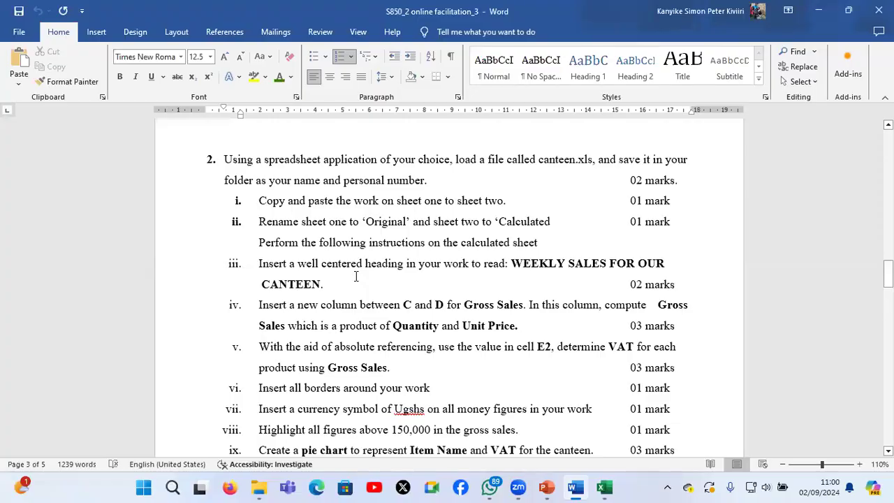
click(606, 488)
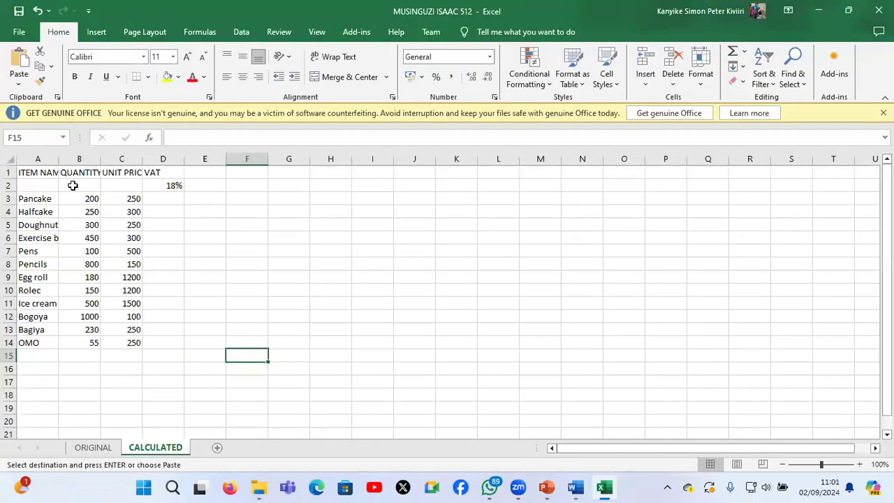
click(10, 171)
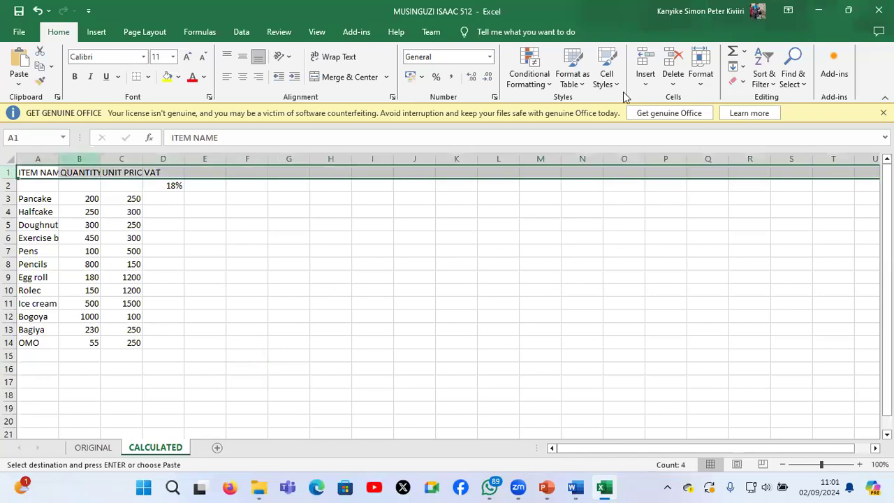
click(646, 57)
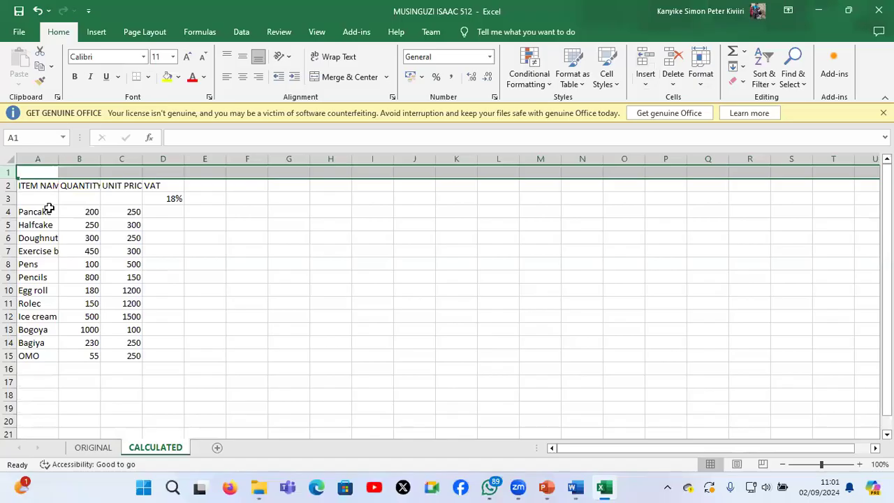
Fit the widths of columns A, B and C to their contents
double_click(59, 159)
double_click(124, 159)
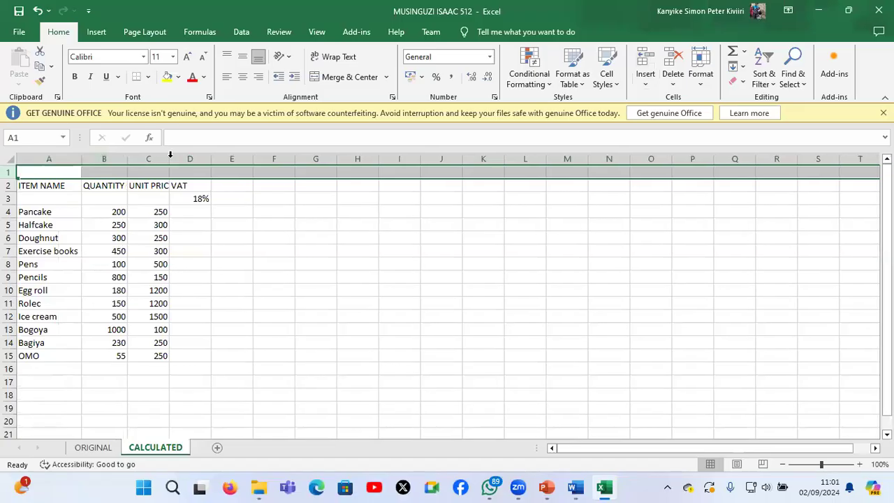
double_click(170, 158)
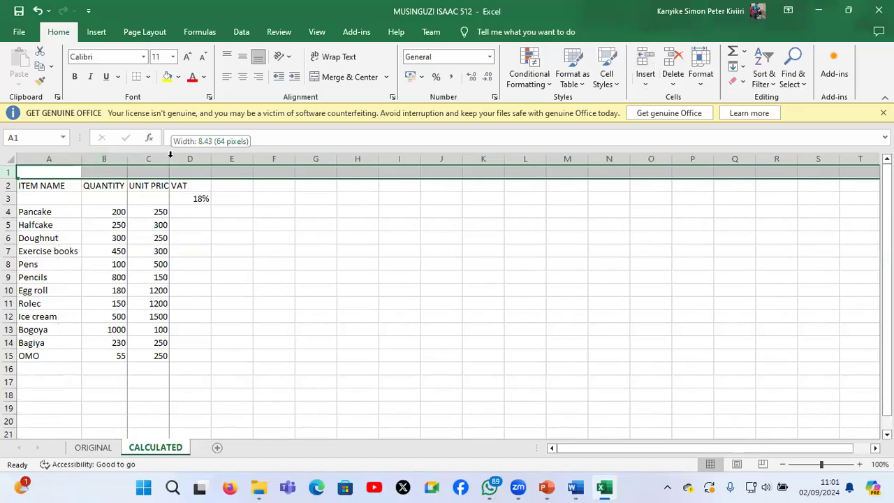
Merge and centre cells A1 to E1 and enter the heading OUR CANTEEN SALES
click(57, 171)
drag(57, 170, 239, 173)
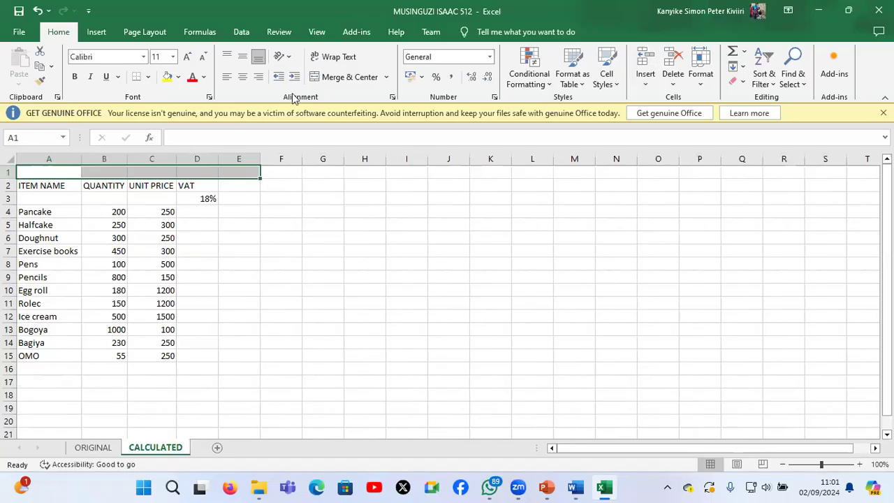
click(334, 79)
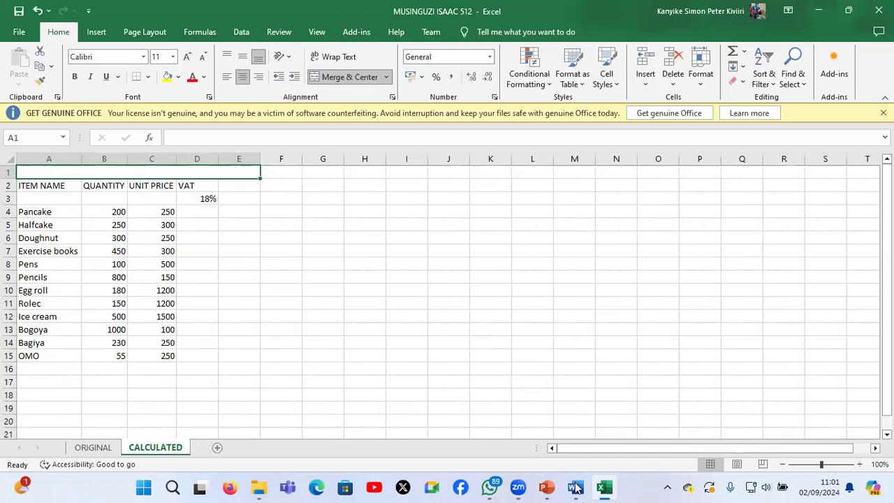
mouse_move(575, 488)
text(OUR)
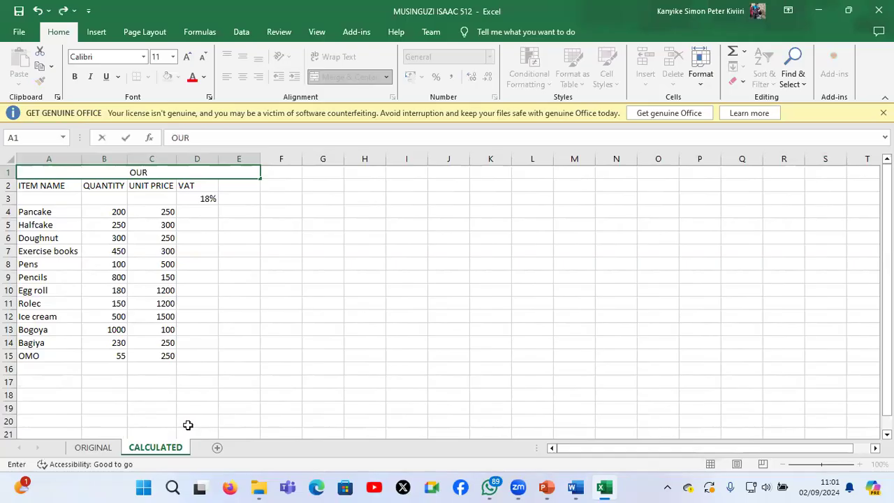
text( CANTEEN)
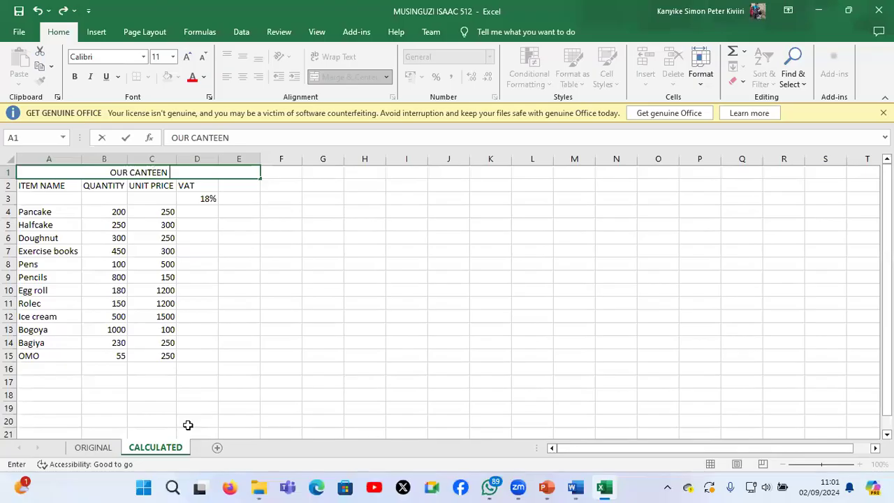
text( SALES)
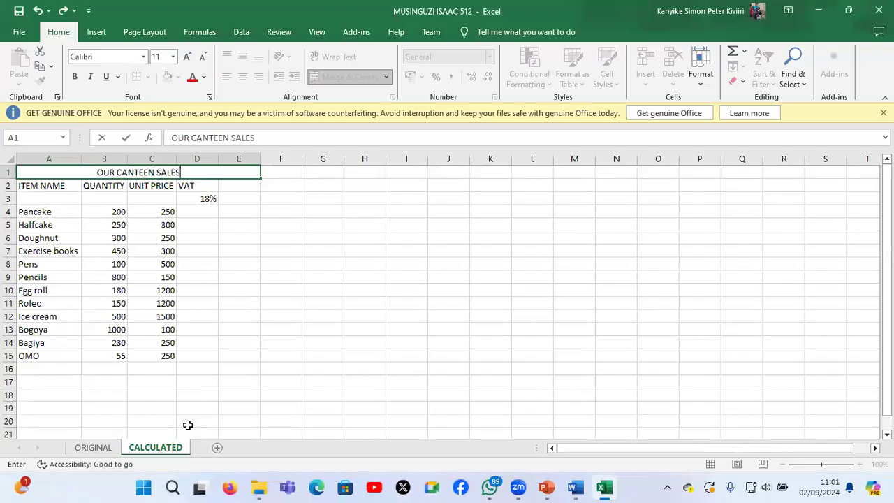
click(200, 275)
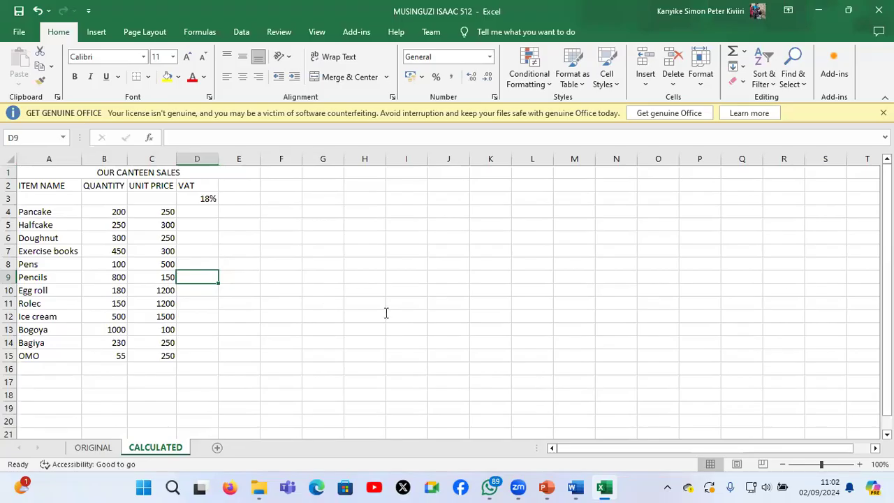
Check the gross sales task in the question paper and insert a new column between UNIT PRICE and VAT
key(alt+Tab)
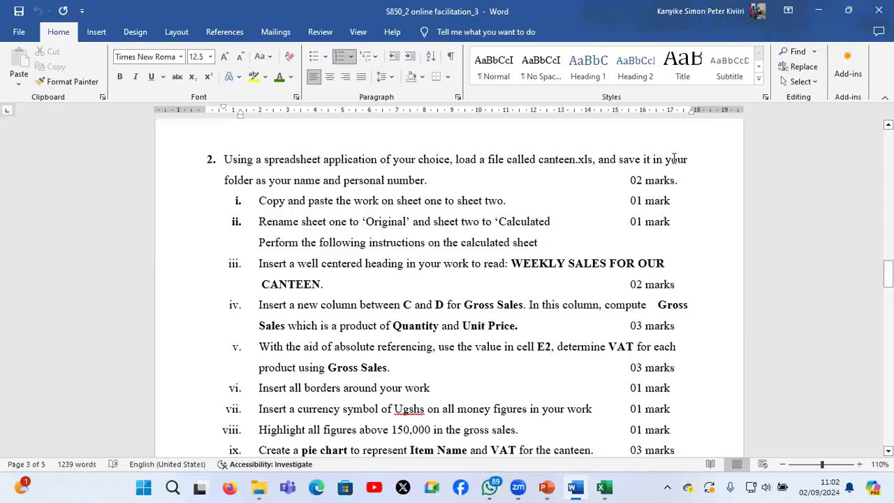
click(822, 11)
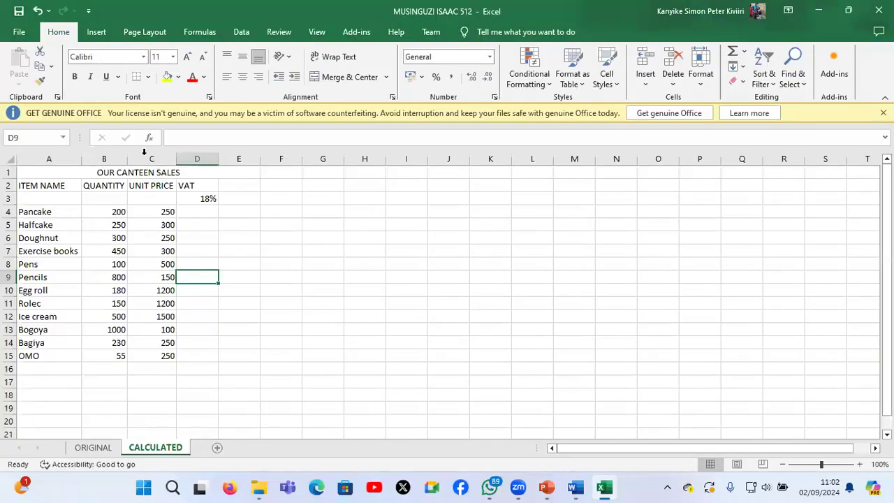
click(171, 158)
click(195, 152)
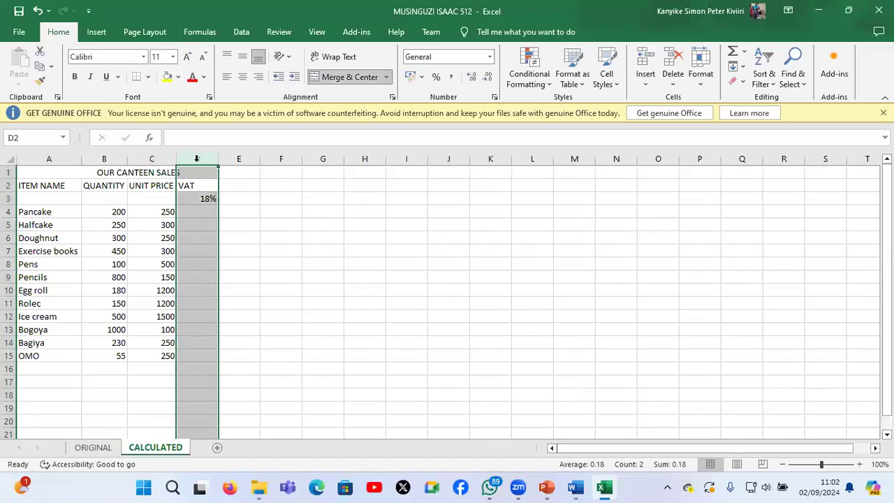
click(196, 158)
right_click(198, 163)
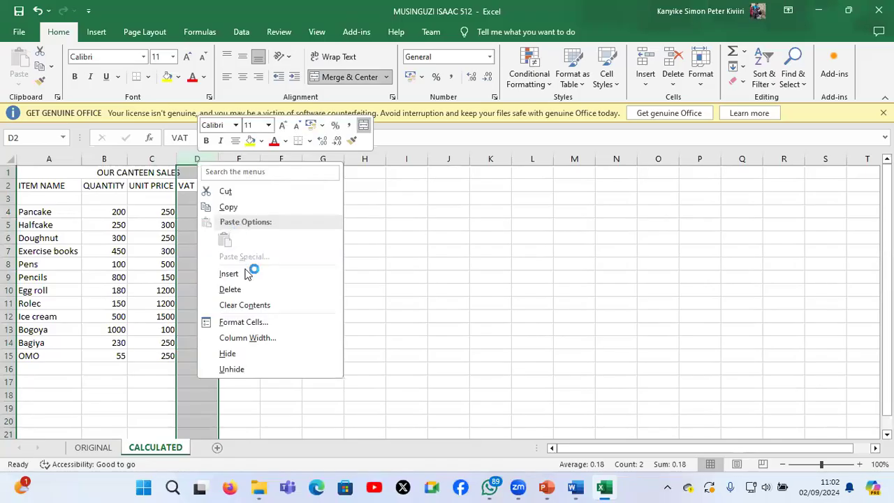
click(229, 273)
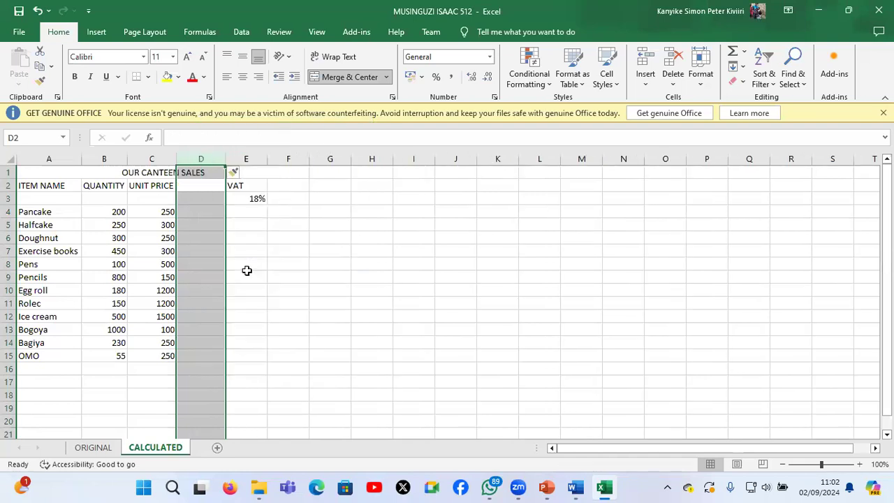
Enter the column heading GROSS SALES in cell D2
click(202, 185)
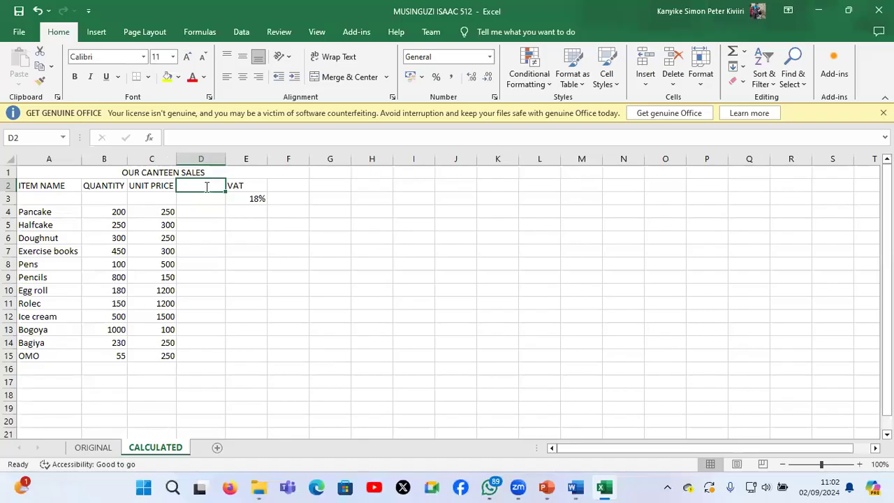
text(GRP)
key(BackSpace)
text(OSS S)
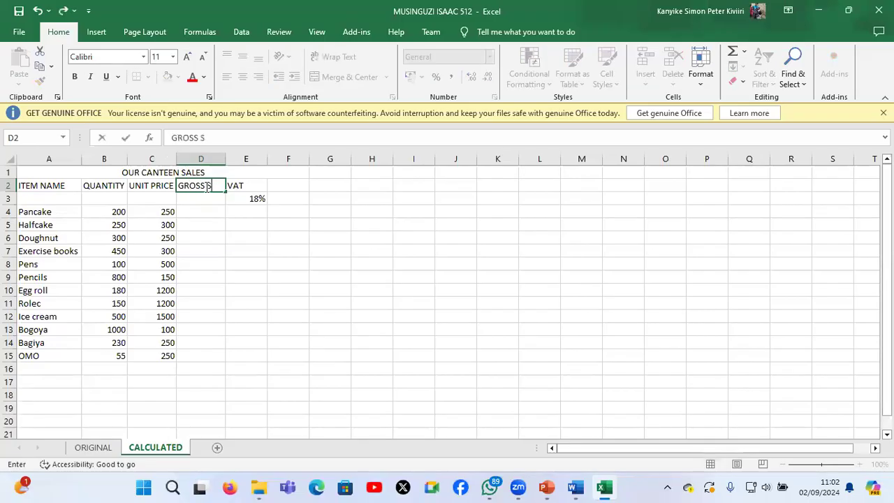
text(ALES)
key(Return)
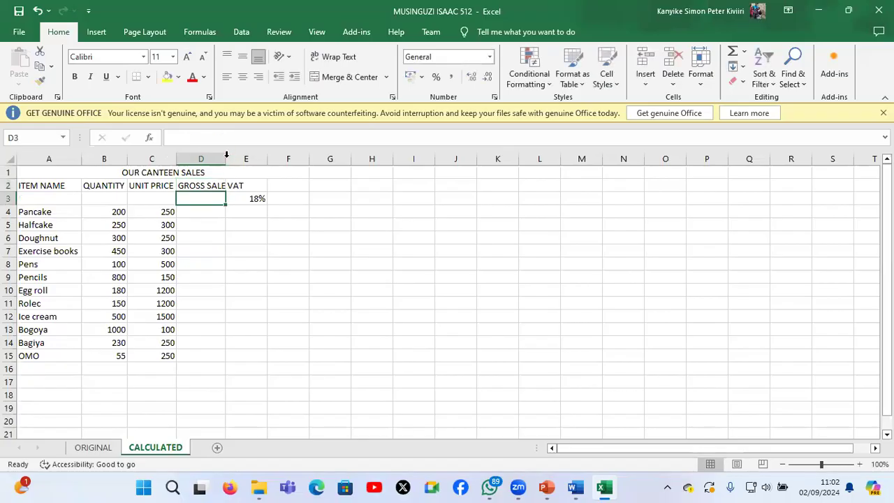
Compute gross sales in D4 with =PRODUCT(B4,C4) and fill the formula down to D15
click(215, 214)
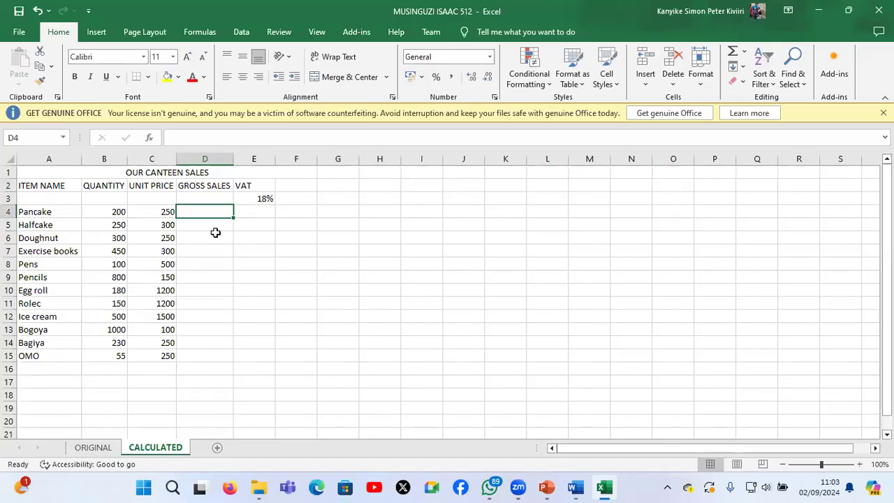
text(=)
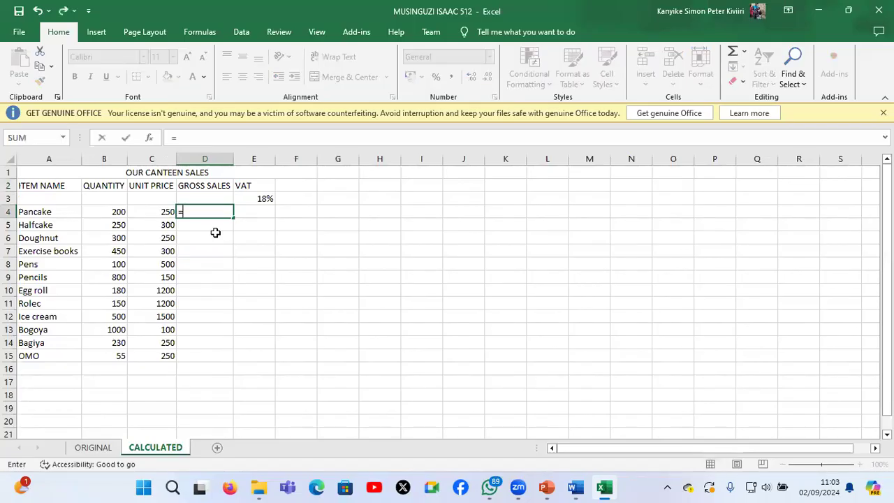
text(PRODUC)
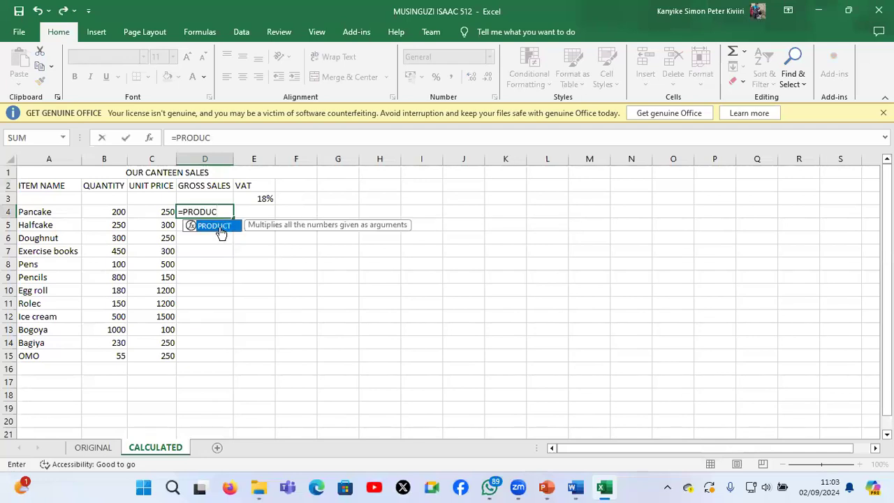
double_click(221, 232)
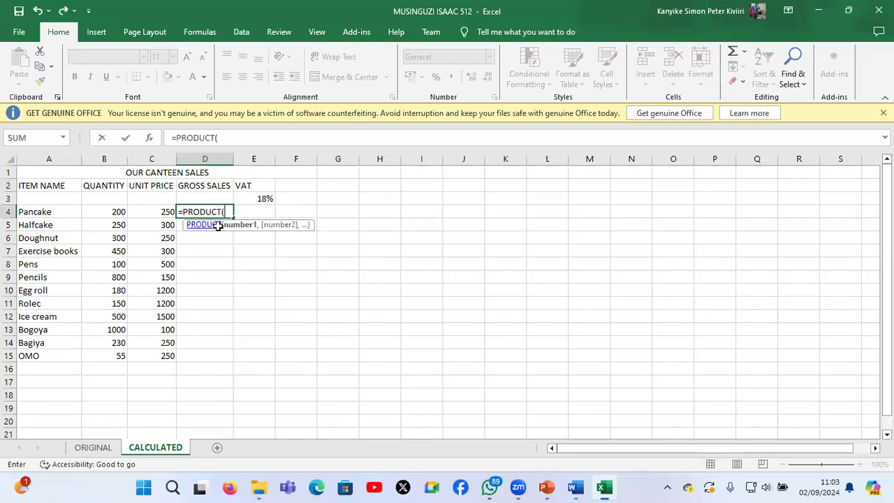
click(106, 211)
text(,)
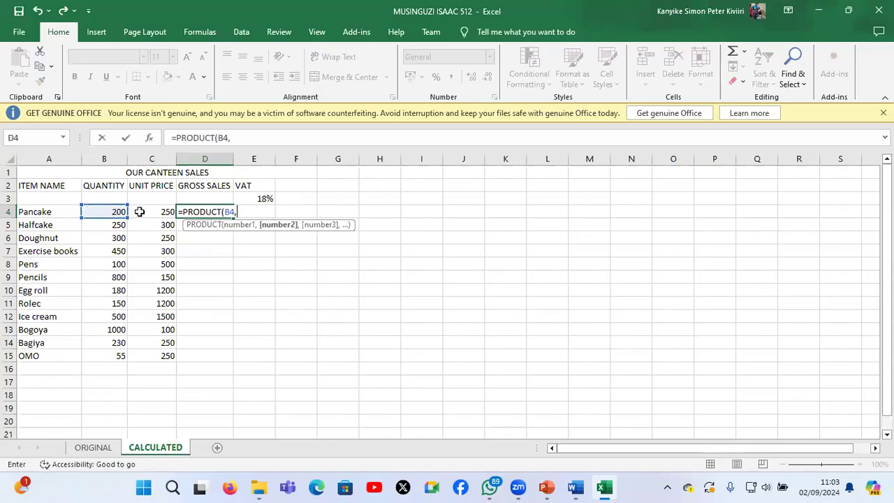
click(145, 211)
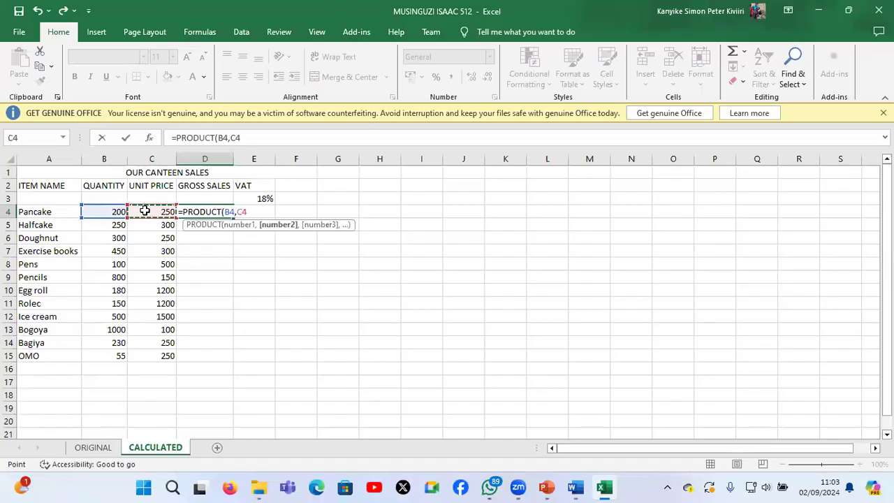
text())
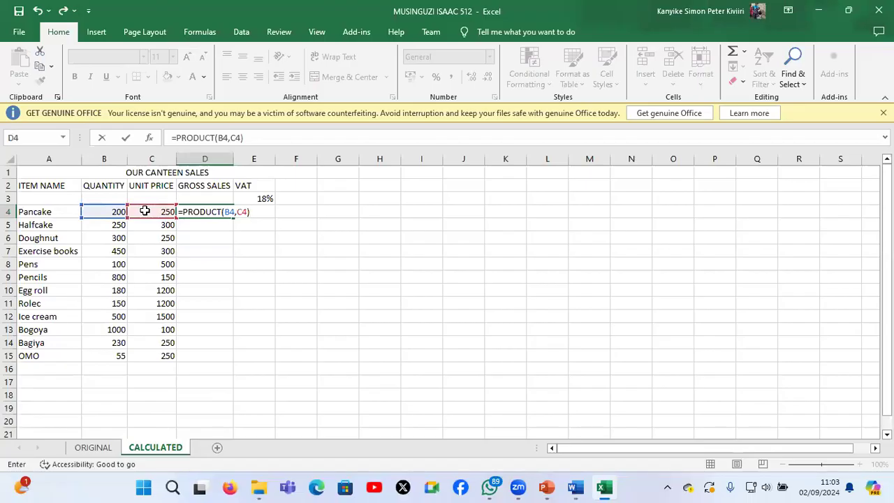
key(Return)
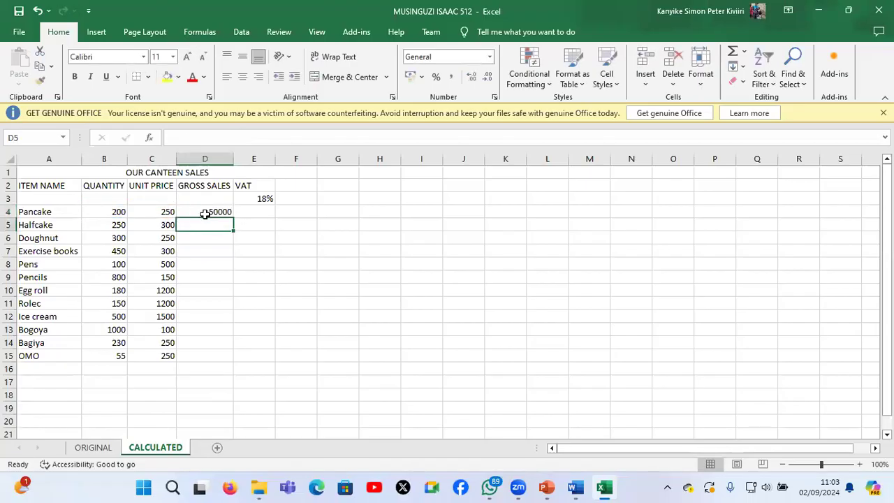
click(205, 213)
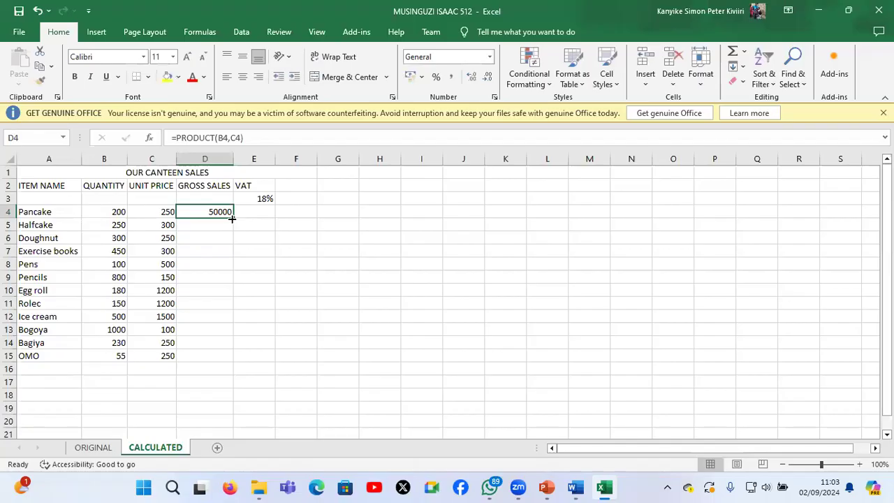
double_click(232, 219)
Replace the gross sales formula in D4 with =B4*C4 and fill it down to D15
click(202, 210)
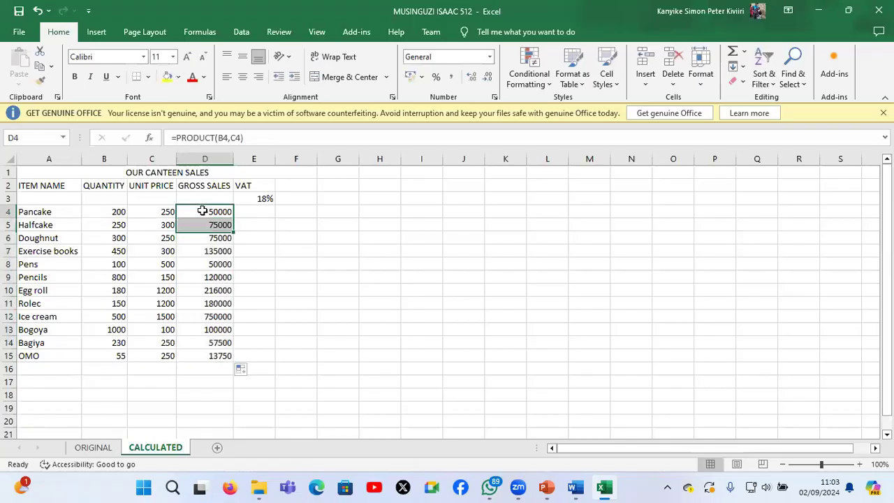
click(201, 210)
text(=)
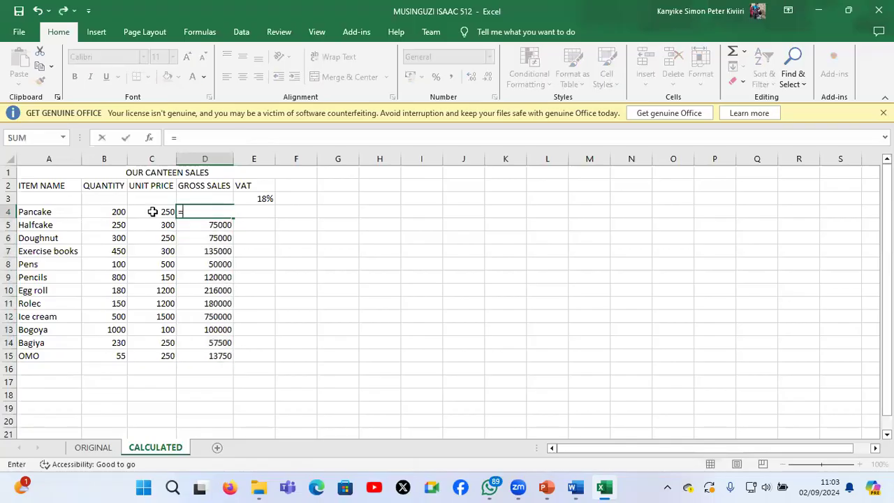
click(104, 216)
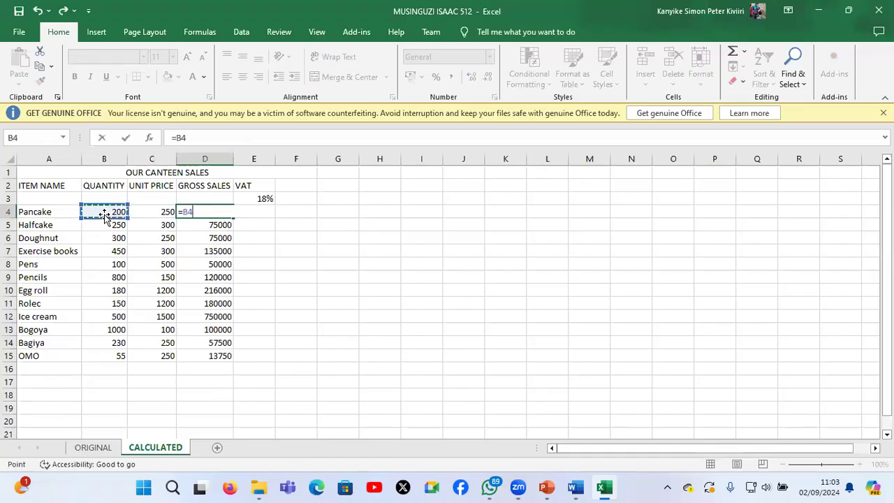
text(*)
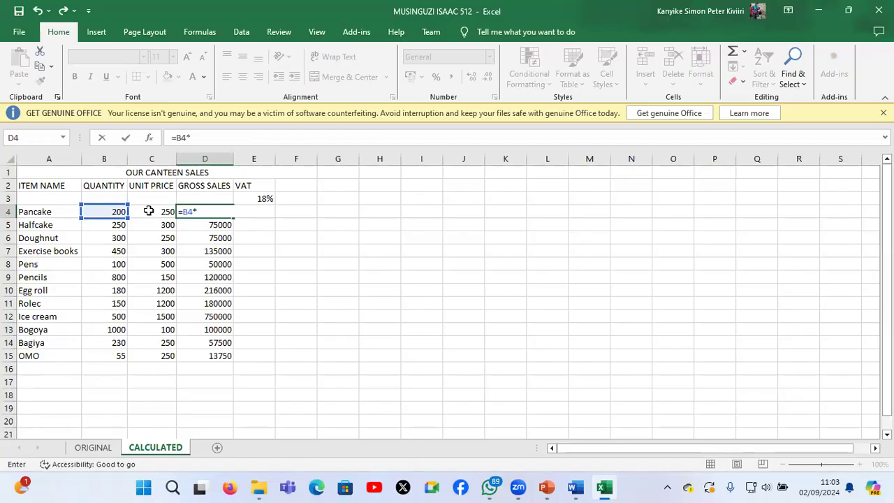
click(149, 211)
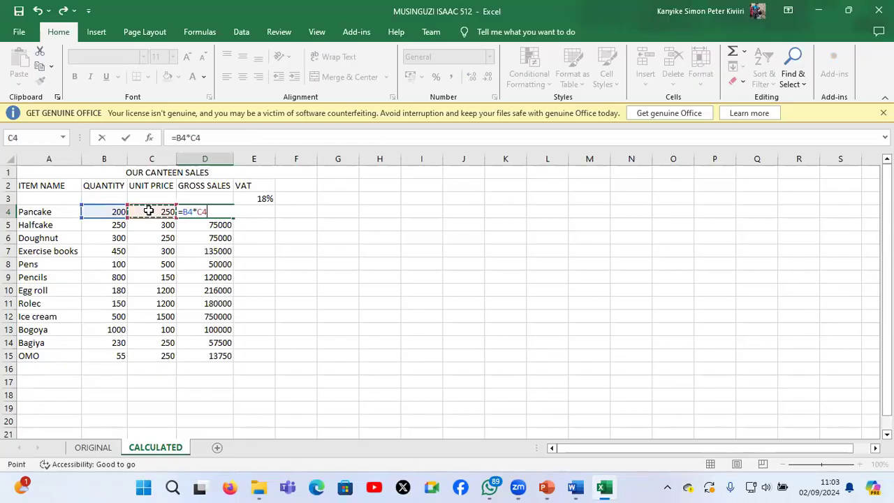
key(Return)
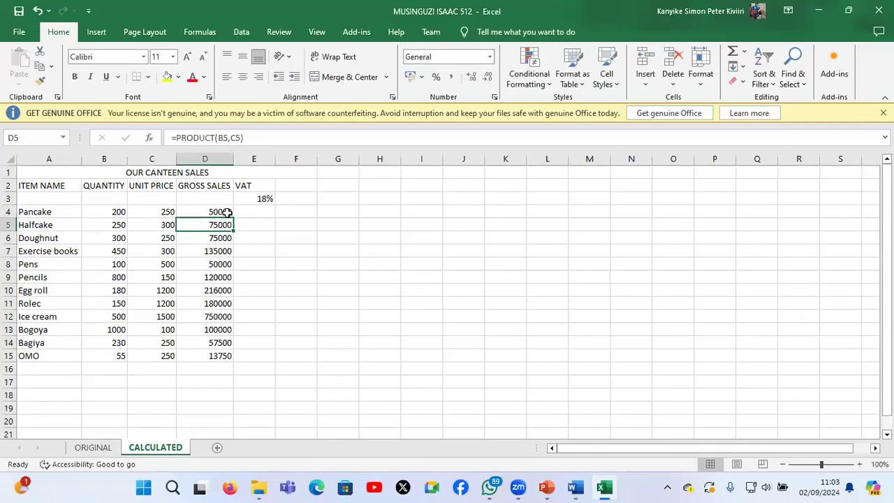
click(227, 212)
double_click(234, 218)
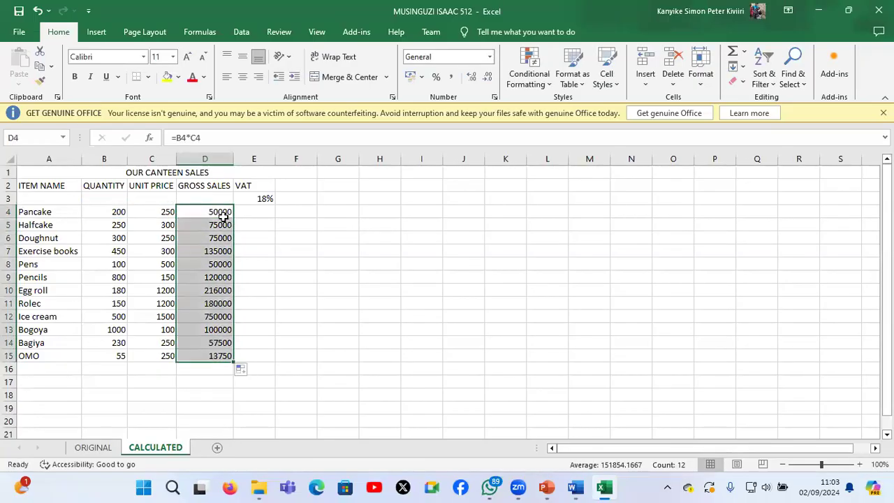
Replace the formula in D4 with the range version =PRODUCT(B4:C4)
click(195, 211)
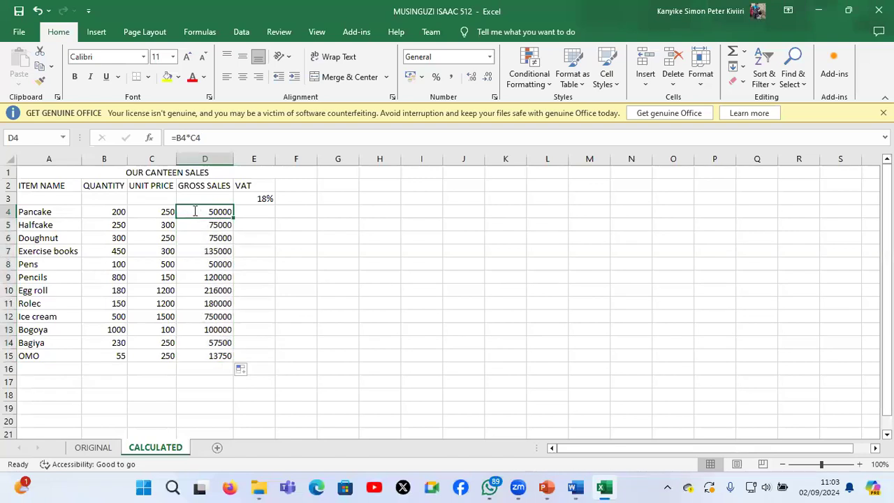
text(=P)
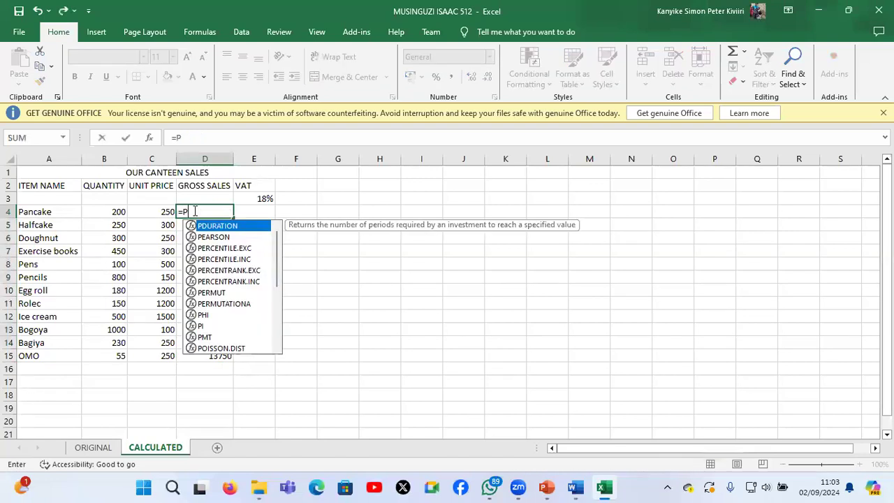
text(RODUCT()
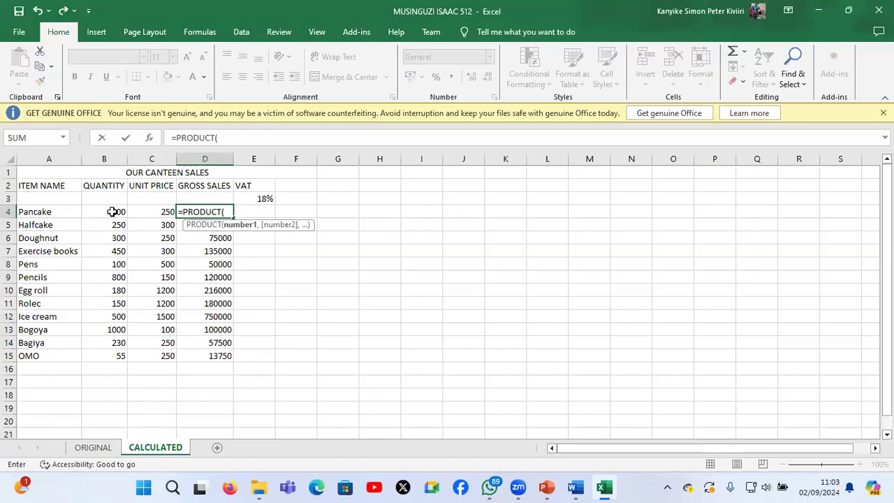
drag(113, 213, 139, 215)
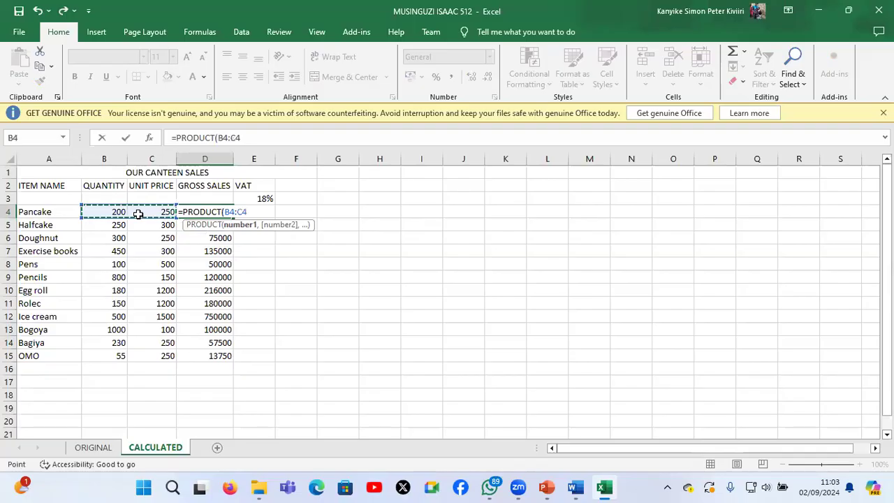
text())
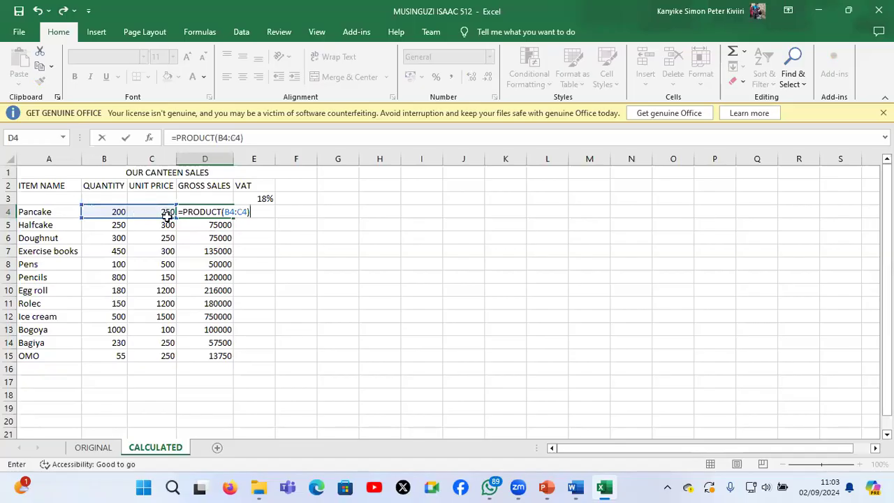
key(Return)
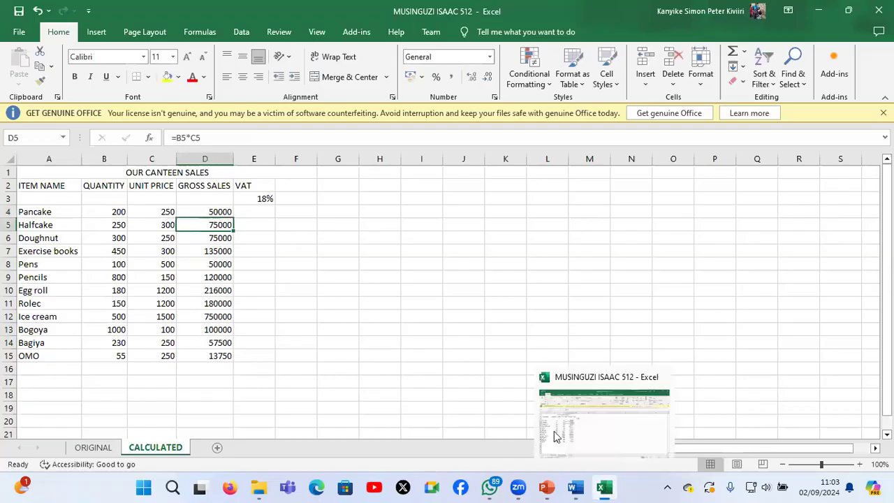
Read the VAT task in the Word question paper, return to Excel and examine the VAT rate in E3 and gross sales in D4
mouse_move(582, 488)
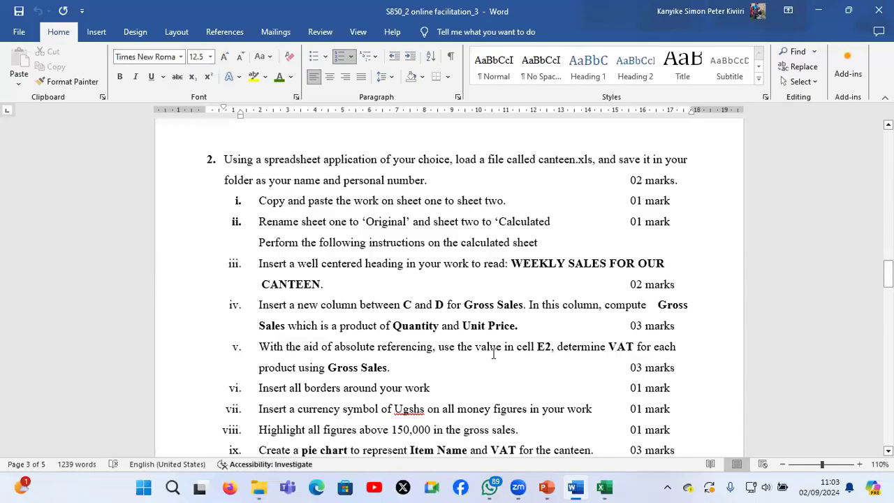
scroll(493, 354, down, 1)
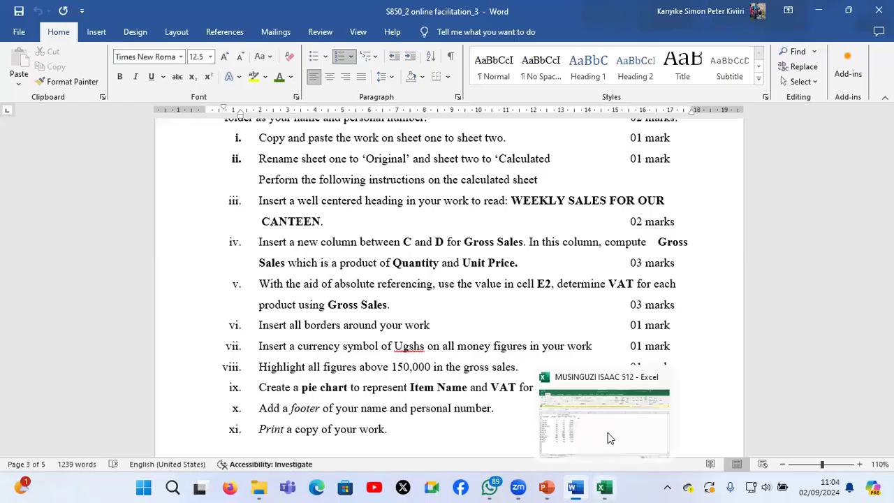
key(alt+Tab)
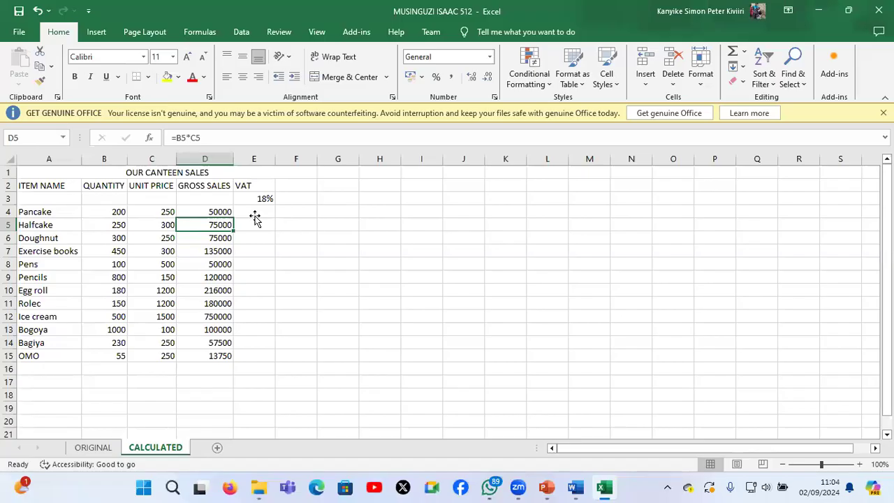
click(255, 217)
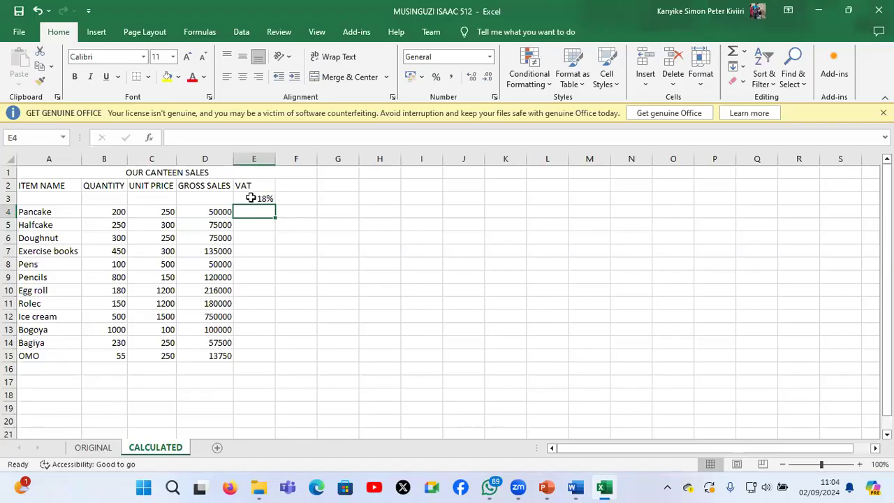
click(250, 198)
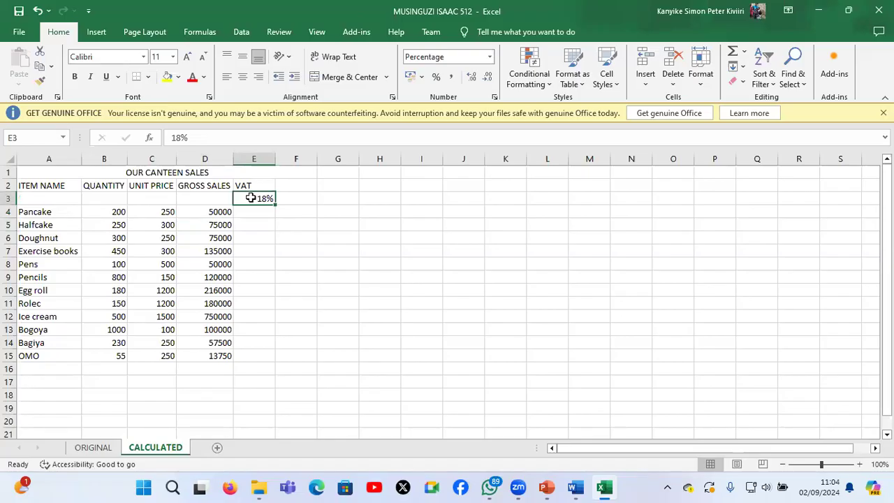
click(195, 212)
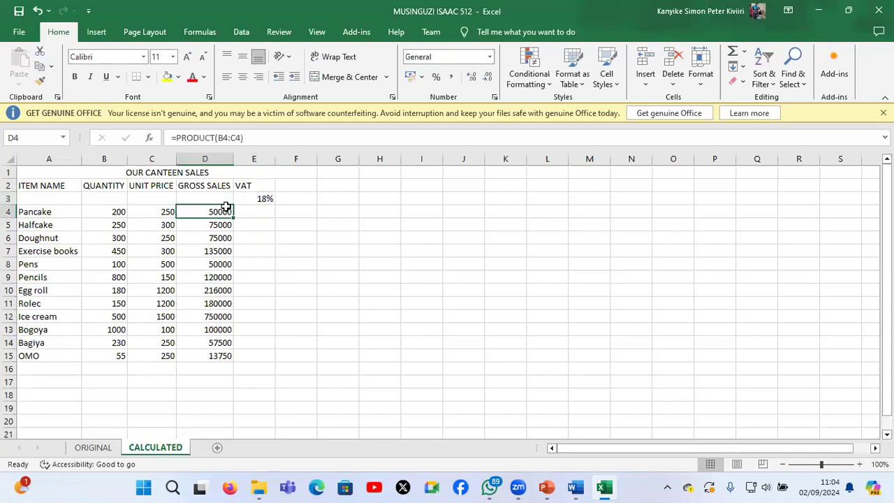
click(252, 198)
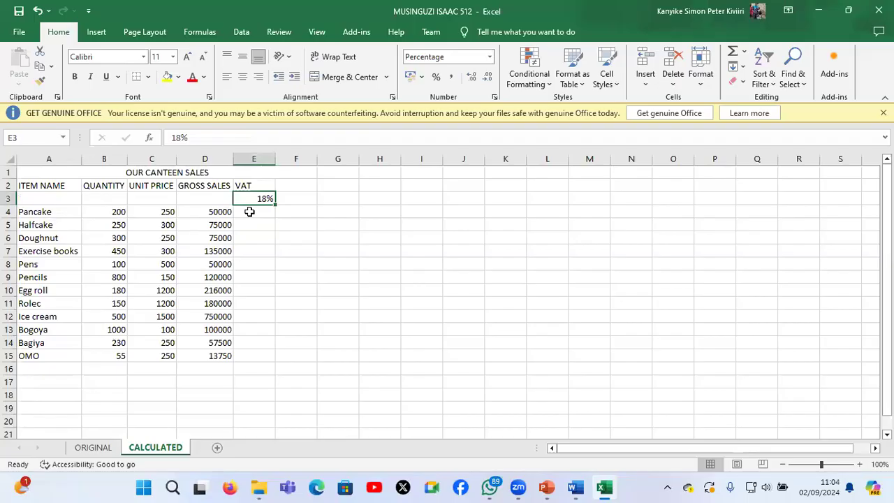
Enter a VAT formula in E4 that multiplies the rate by Pancake's gross sales, =E3*D4
click(250, 211)
text(=)
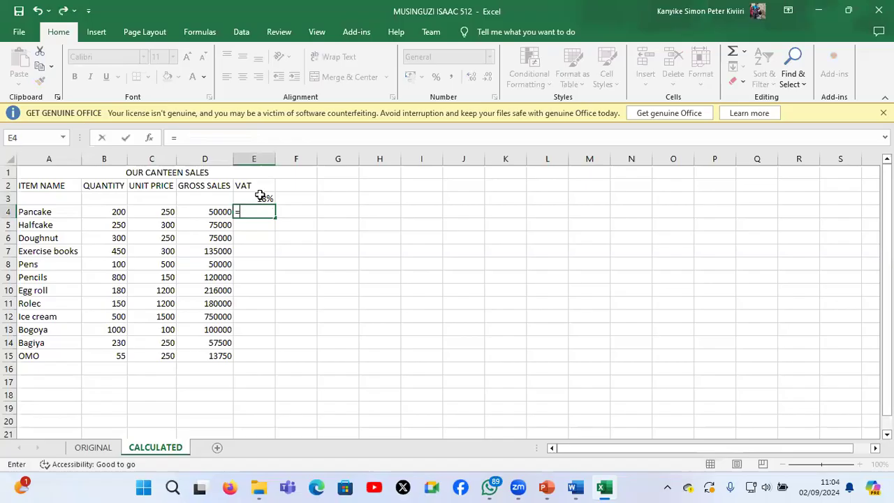
click(259, 198)
text(*)
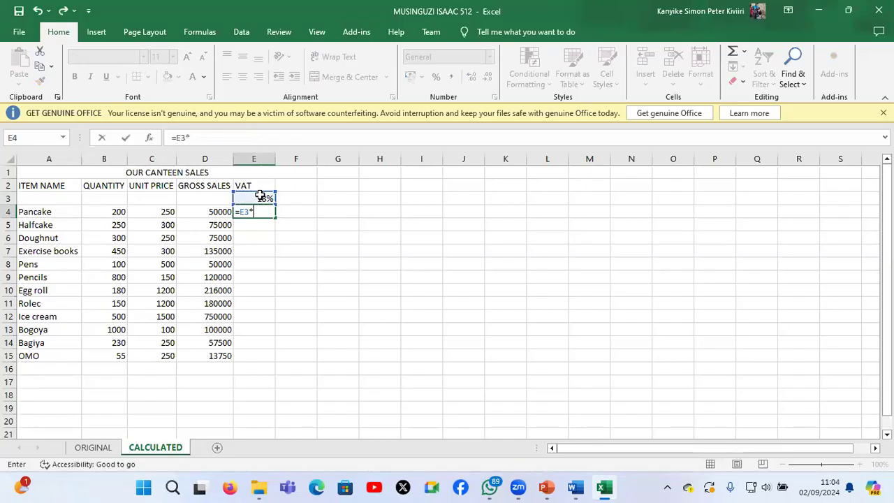
click(210, 213)
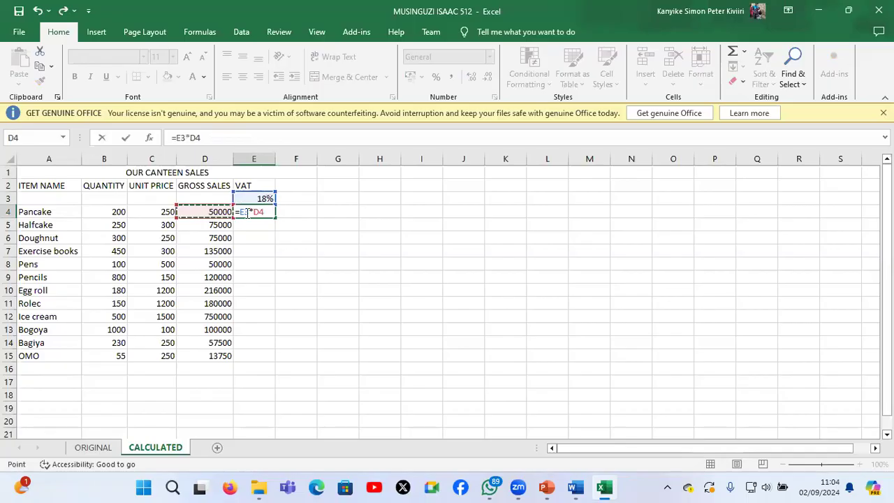
Make the rate reference absolute so E4 reads =$E$3*D4, and fill the formula down to E15
click(243, 212)
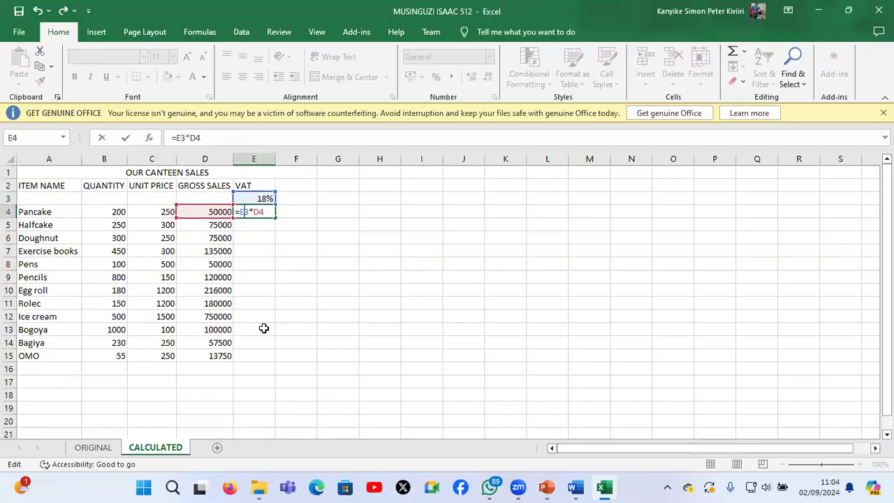
key(F4)
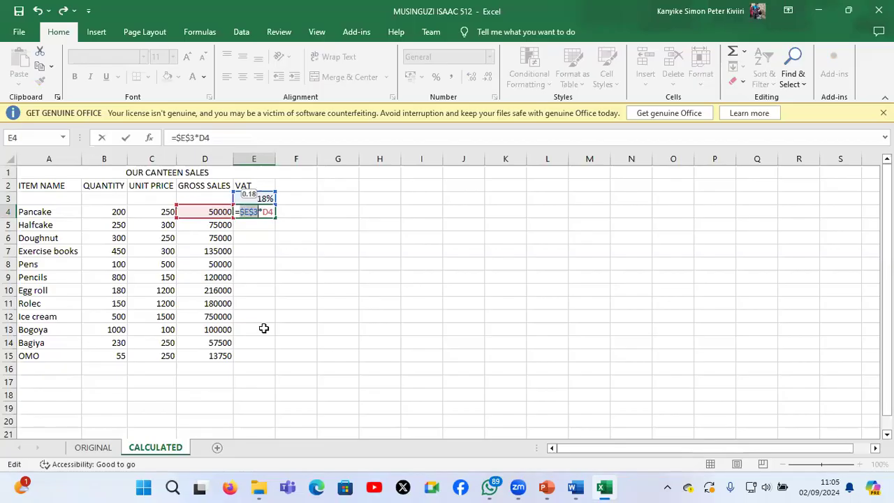
click(265, 211)
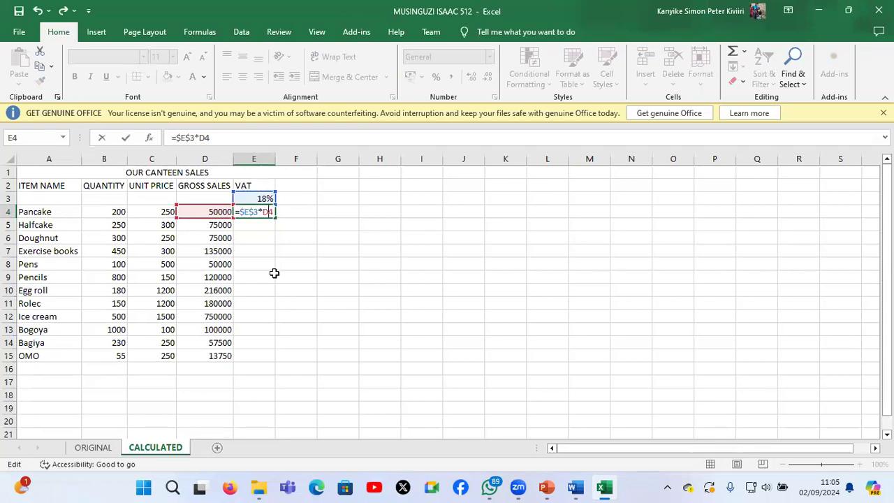
key(ctrl+Return)
click(270, 230)
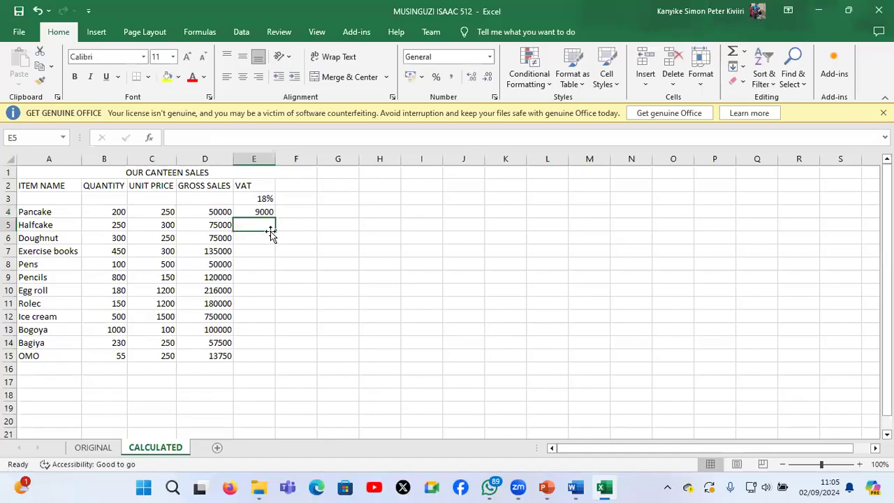
click(272, 214)
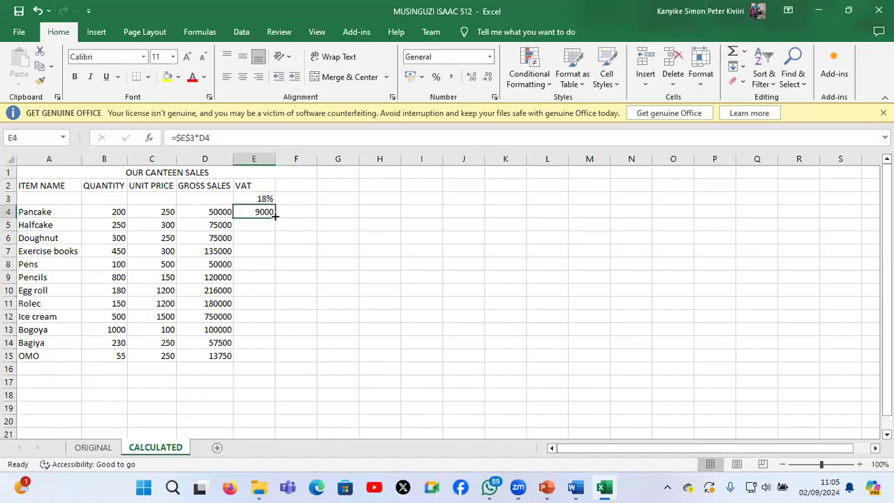
double_click(275, 217)
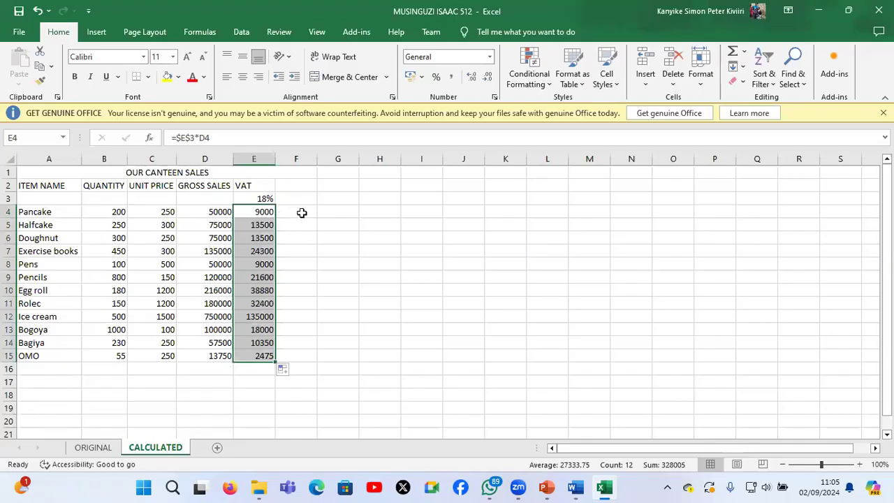
Read the borders task in the Word question paper, return to Excel and apply All Borders to A1:F15
mouse_move(580, 489)
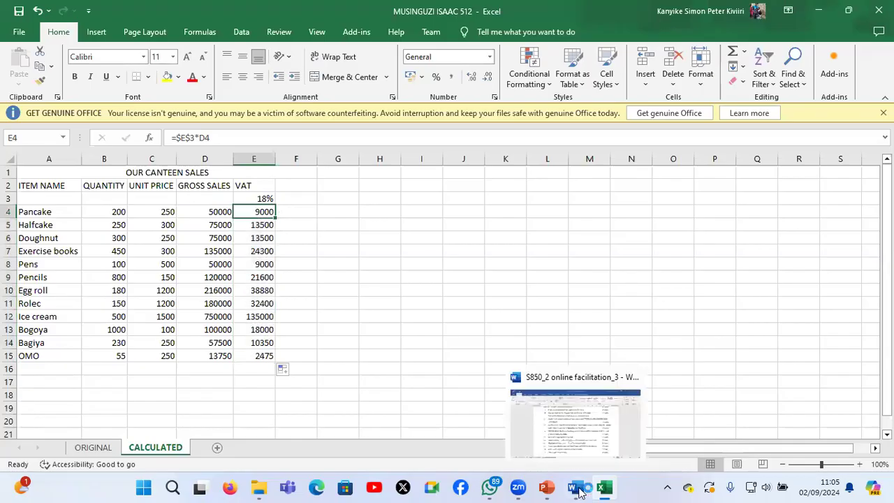
click(583, 450)
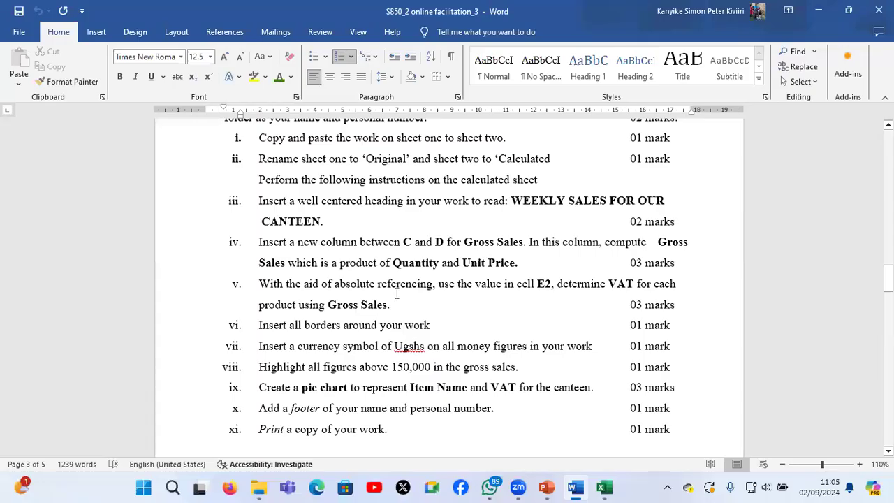
click(345, 324)
double_click(381, 325)
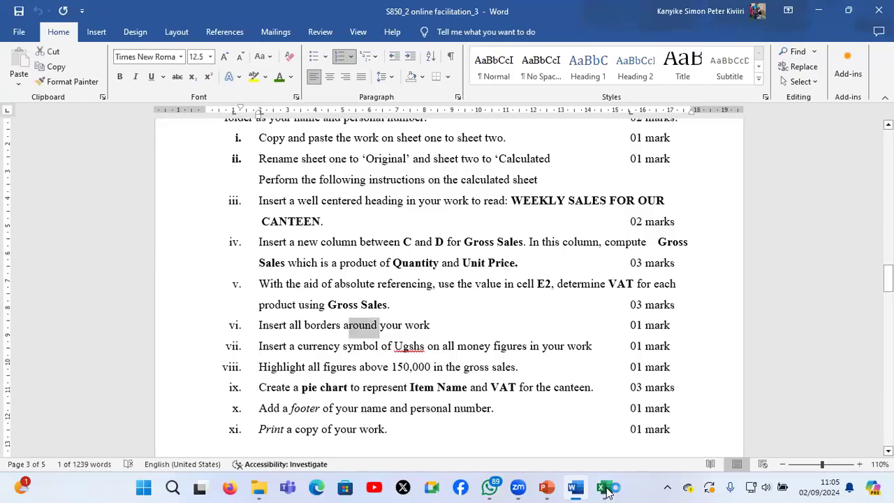
click(604, 487)
drag(58, 176, 60, 355)
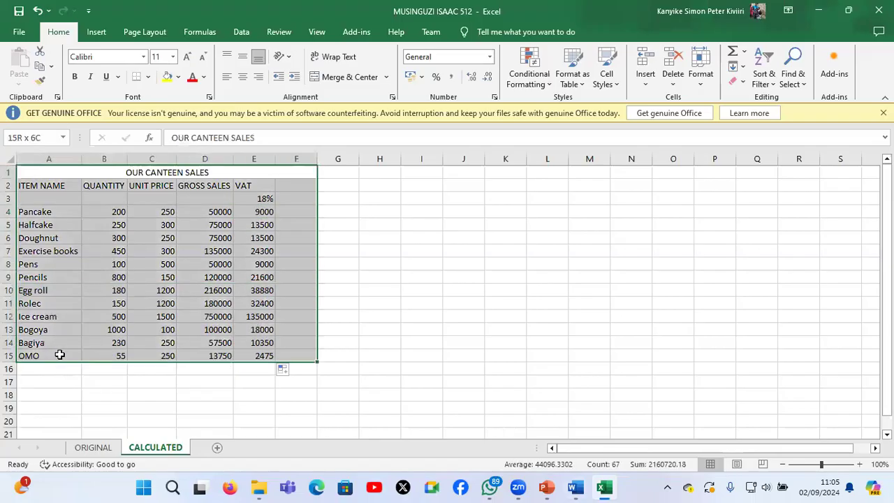
click(149, 77)
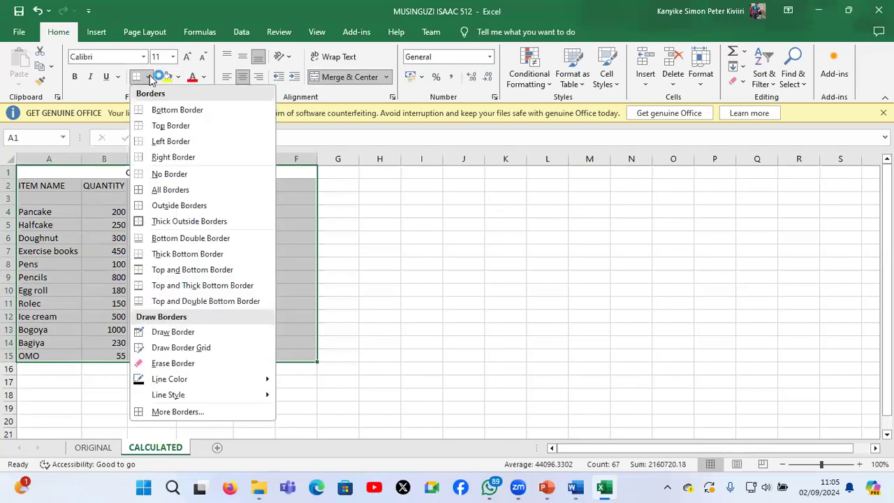
click(193, 190)
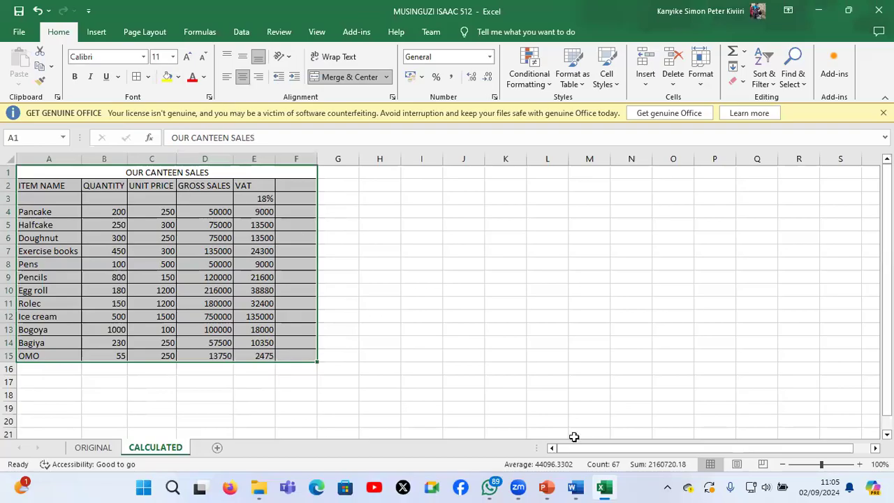
Read the Ugshs currency task in Word, return to Excel and choose the custom number format USh#,##0;-USh#,##0 for C4:E15
click(575, 489)
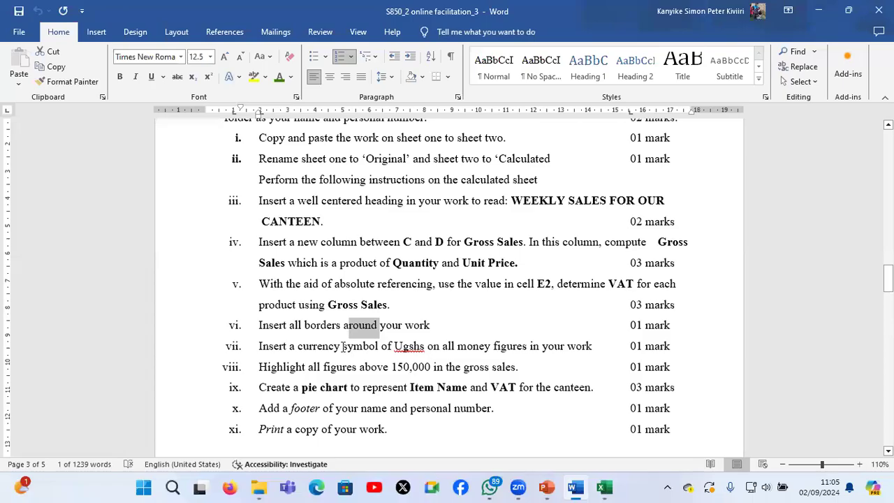
drag(343, 346, 357, 346)
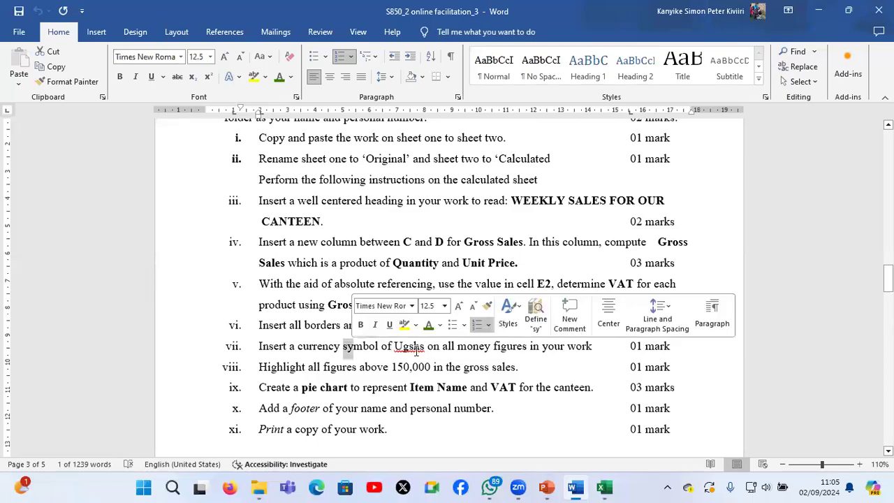
click(417, 351)
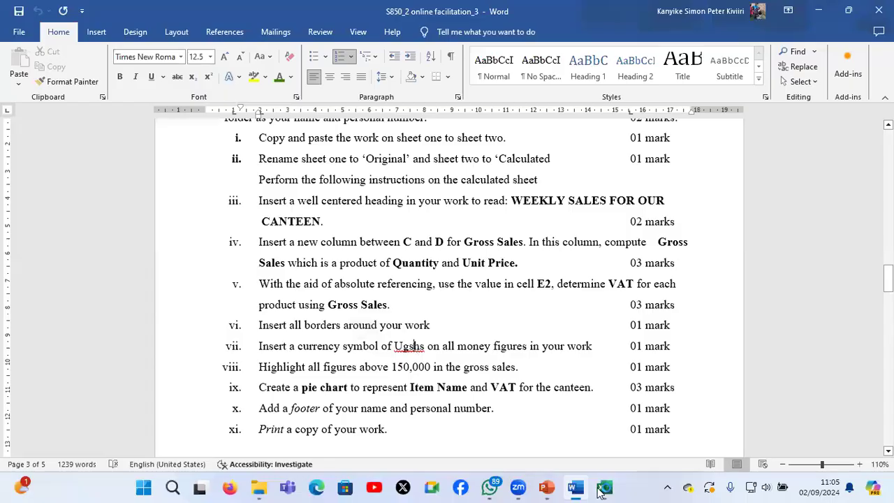
click(602, 488)
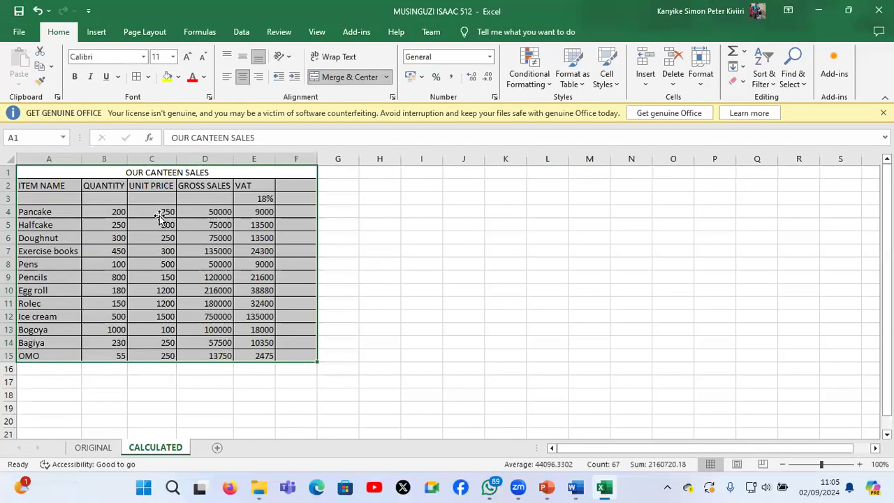
click(158, 212)
drag(265, 282, 271, 356)
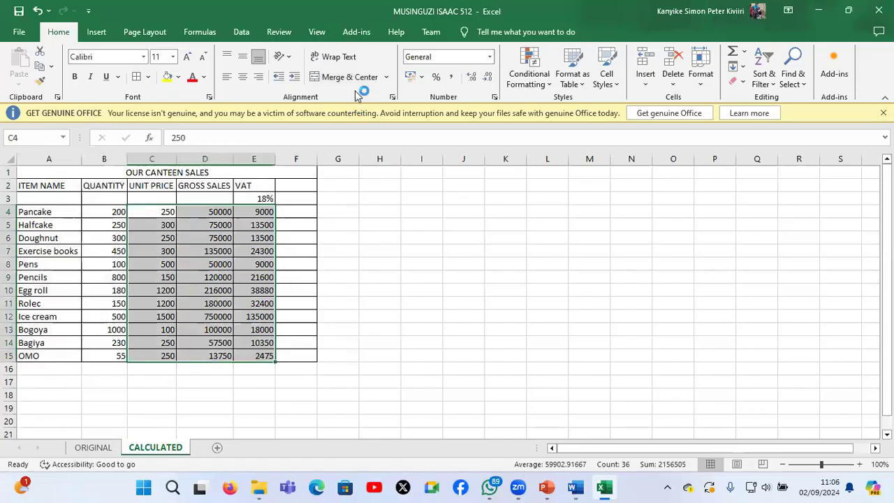
click(495, 98)
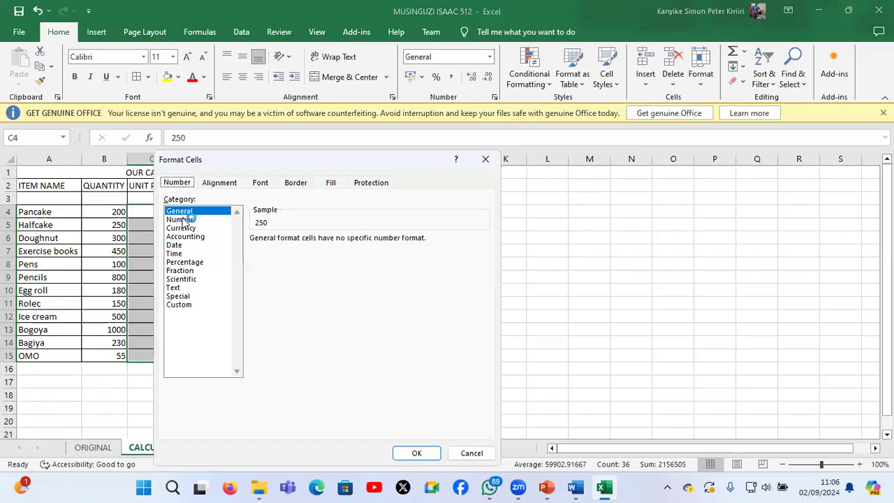
click(181, 220)
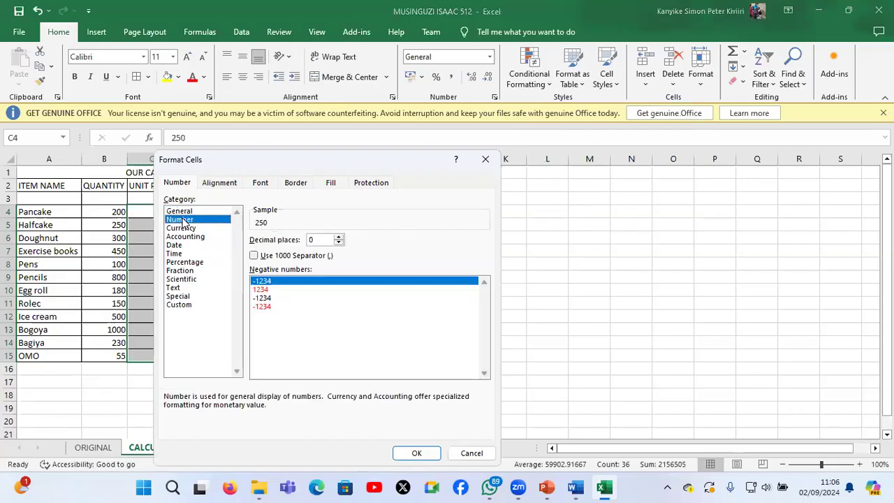
click(178, 304)
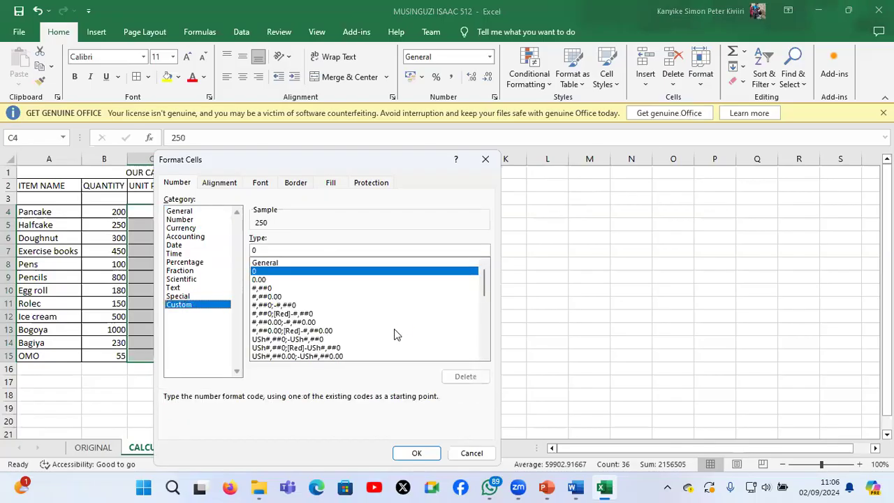
click(577, 492)
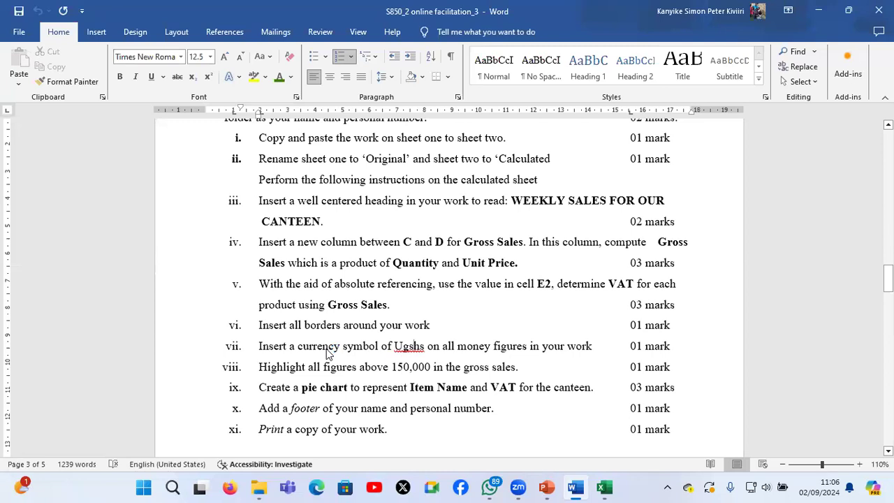
key(alt+Tab)
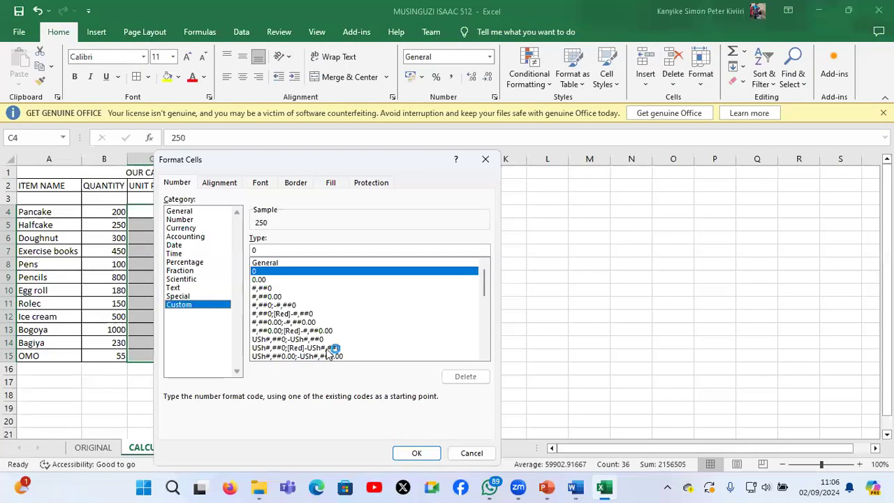
click(280, 339)
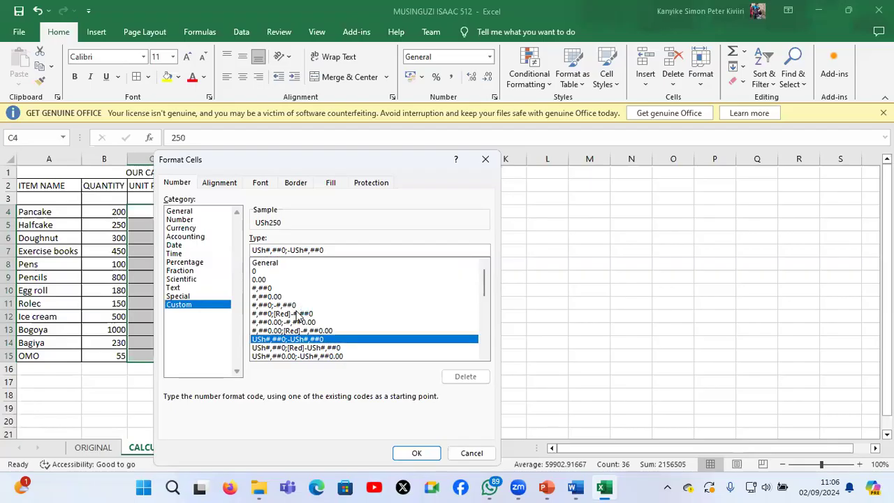
Try to apply the custom format code Ugshs#,##0;-USh#,##0 to the selected money figures
key(BackSpace)
key(BackSpace)
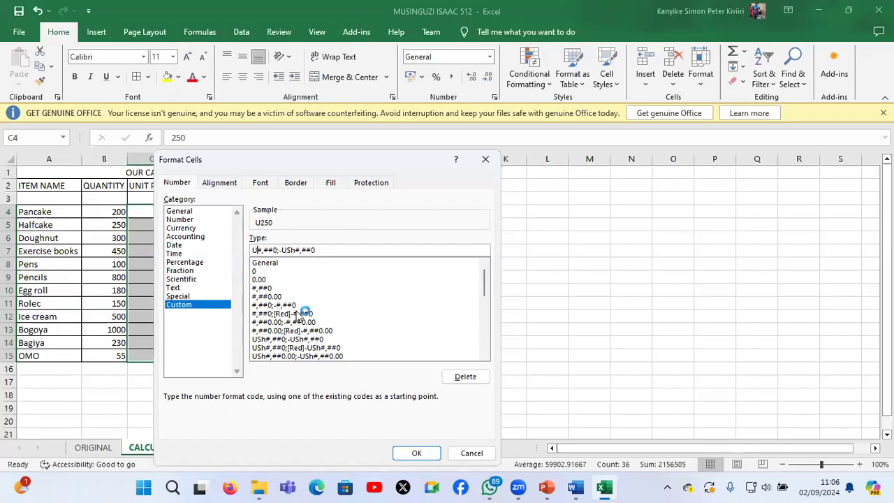
text(gshs)
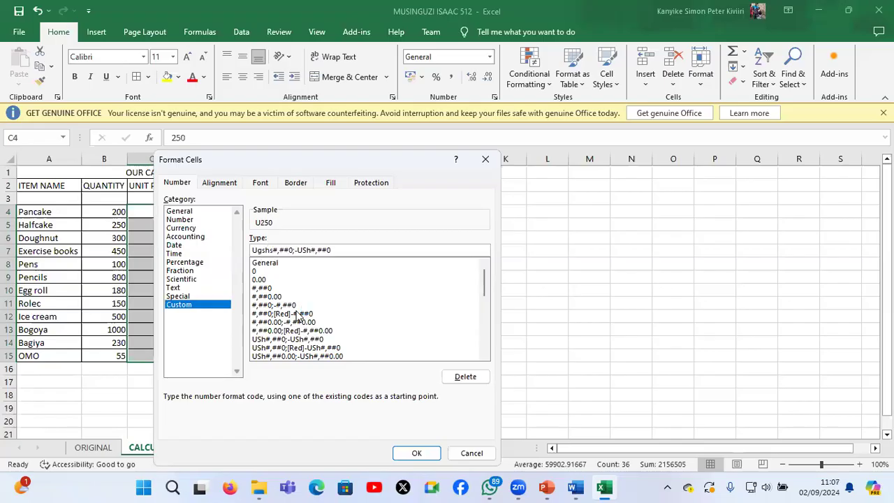
click(415, 454)
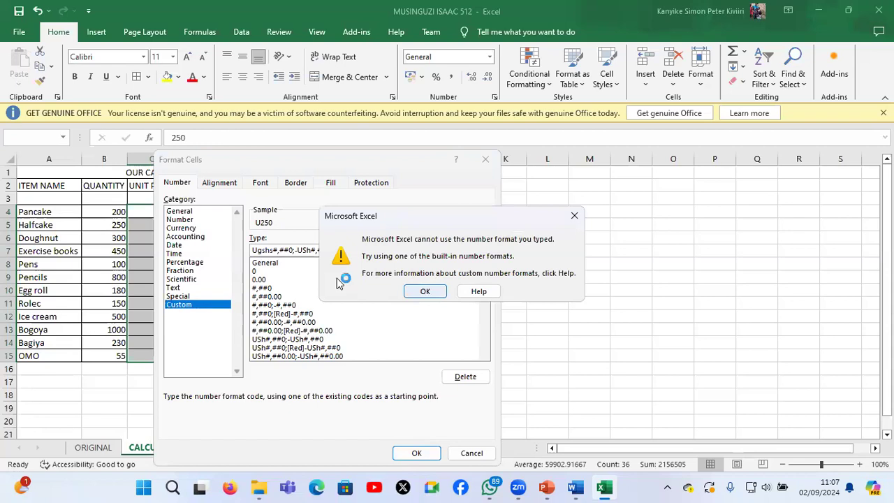
key(Return)
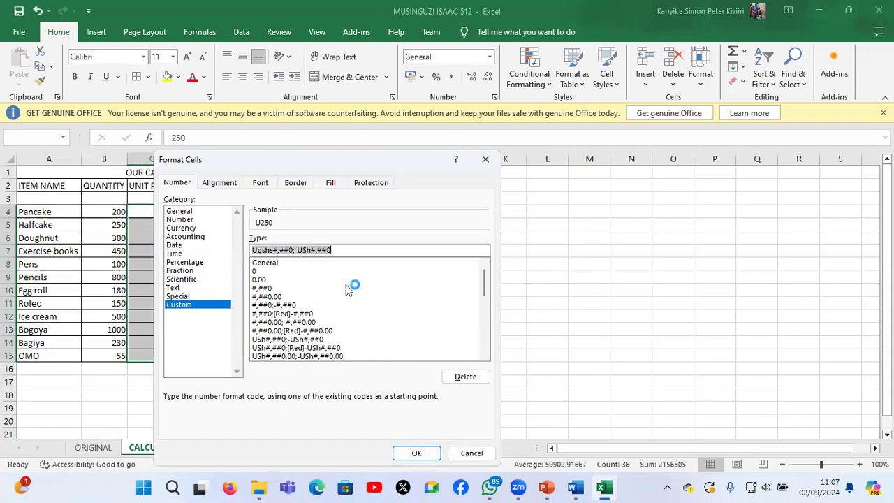
Look through the list of custom number format codes for one suited to the Ugshs currency symbol
click(484, 356)
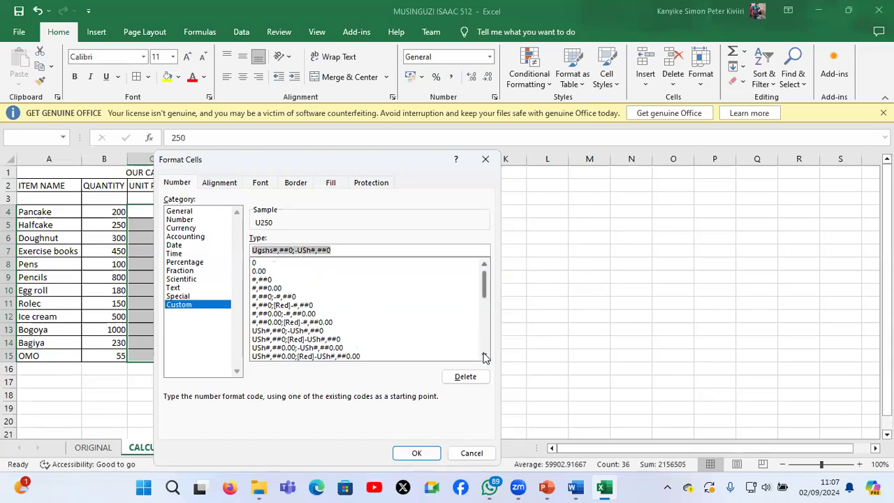
click(484, 356)
click(484, 356)
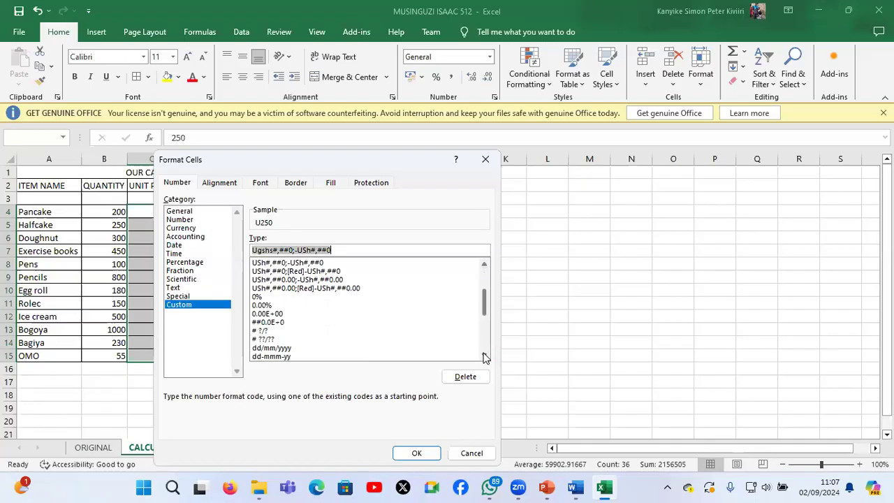
click(484, 355)
click(483, 356)
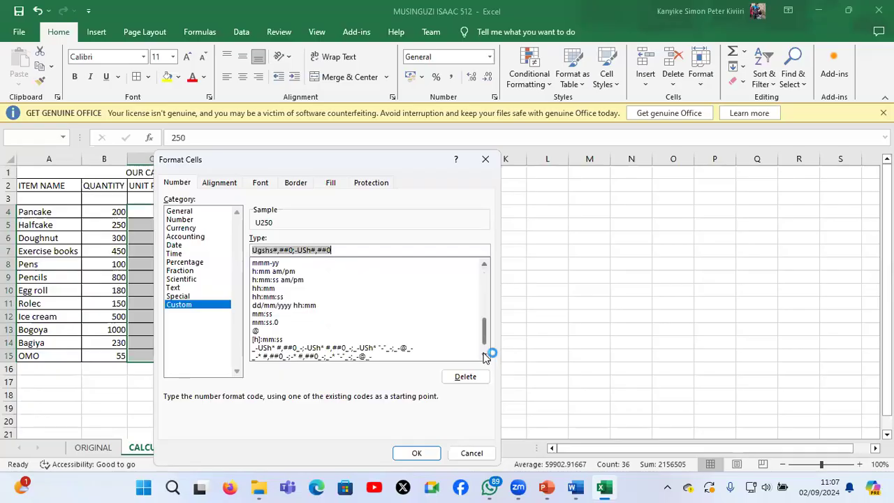
click(484, 356)
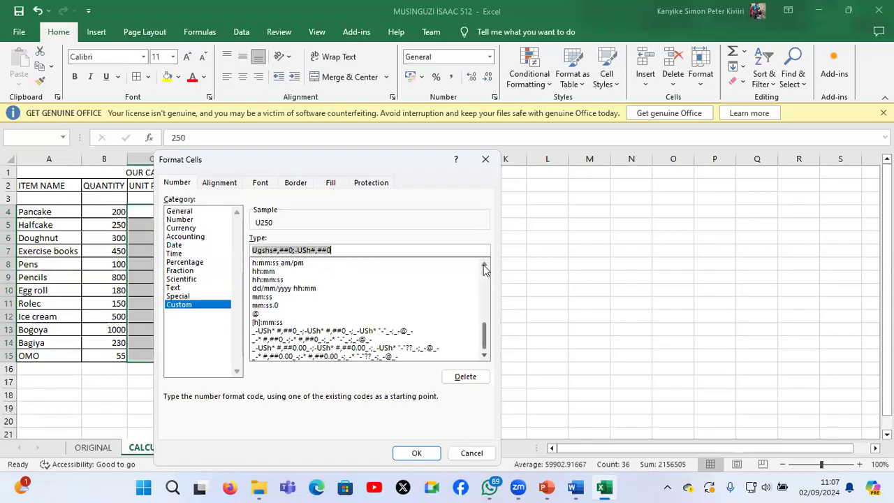
click(485, 264)
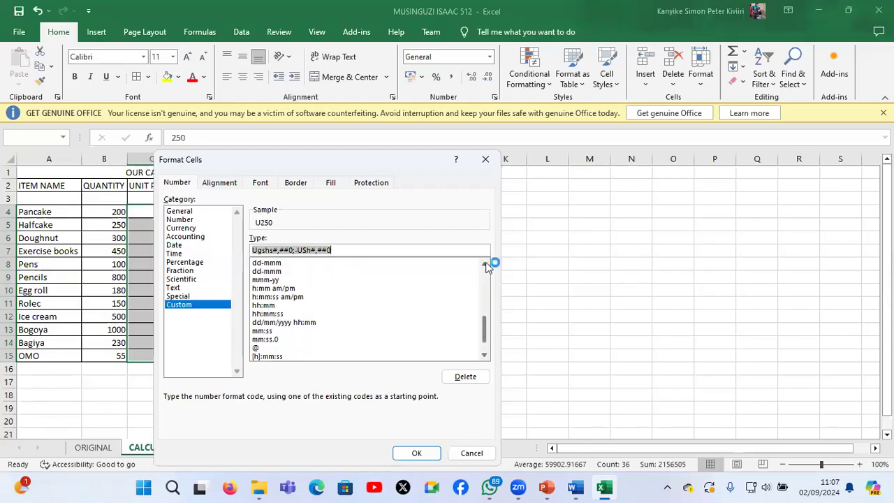
click(485, 265)
click(485, 265)
click(485, 265)
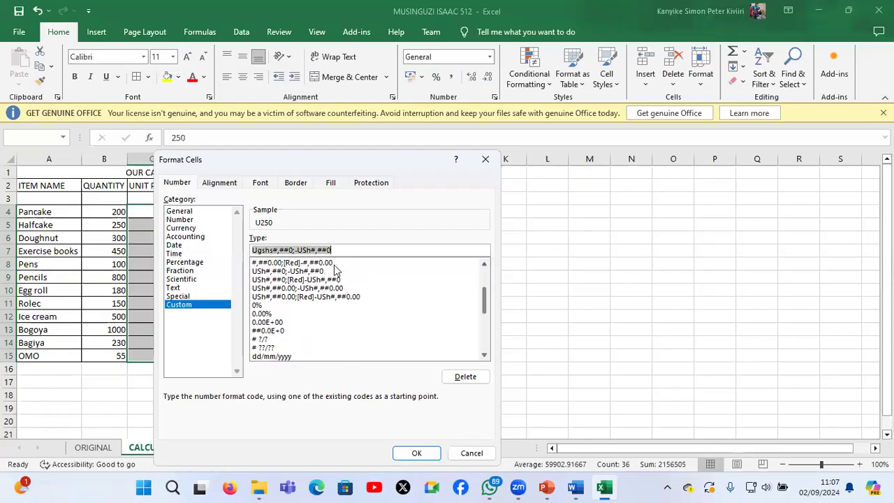
Try to apply the custom format code Ugshs#,##0;-Ugshs#,##0, adapted from USh#,##0;-USh#,##0, to the selected money figures
click(264, 272)
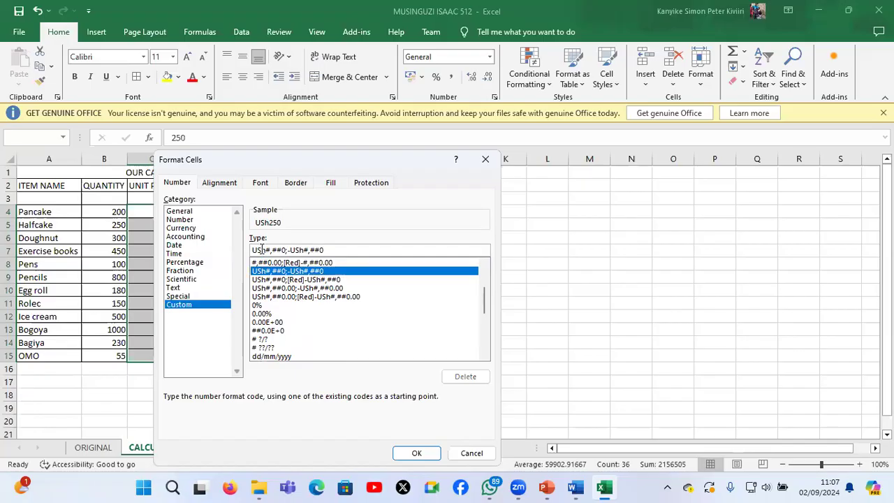
key(BackSpace)
key(BackSpace)
text(gx)
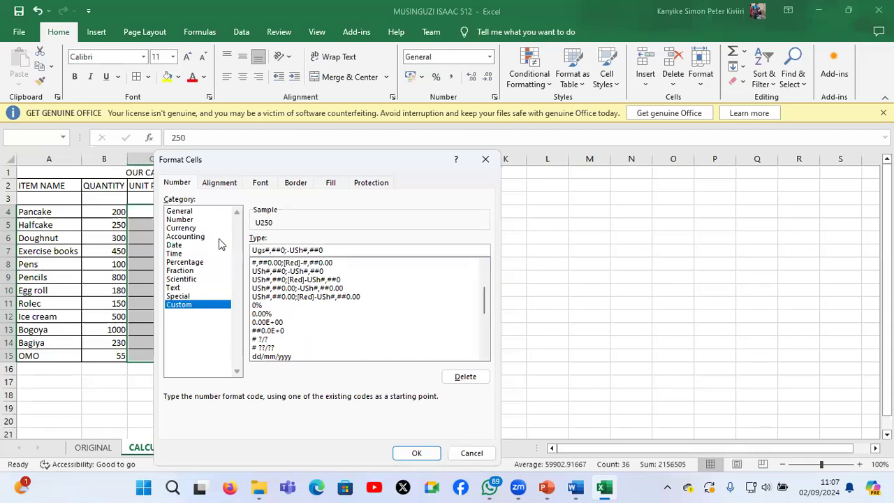
text(hs)
click(309, 250)
key(BackSpace)
key(BackSpace)
text(gsh)
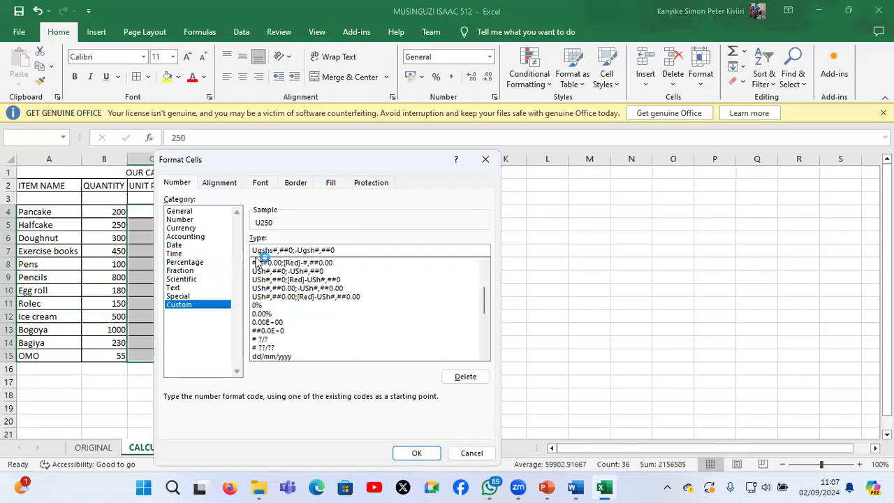
text(s)
click(419, 453)
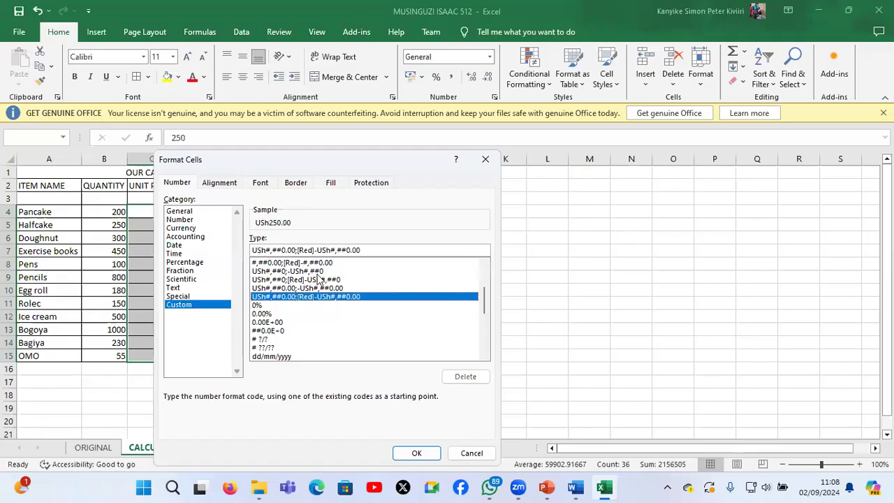
Set the number format of the selected money figures to Currency with the UGX symbol
click(180, 219)
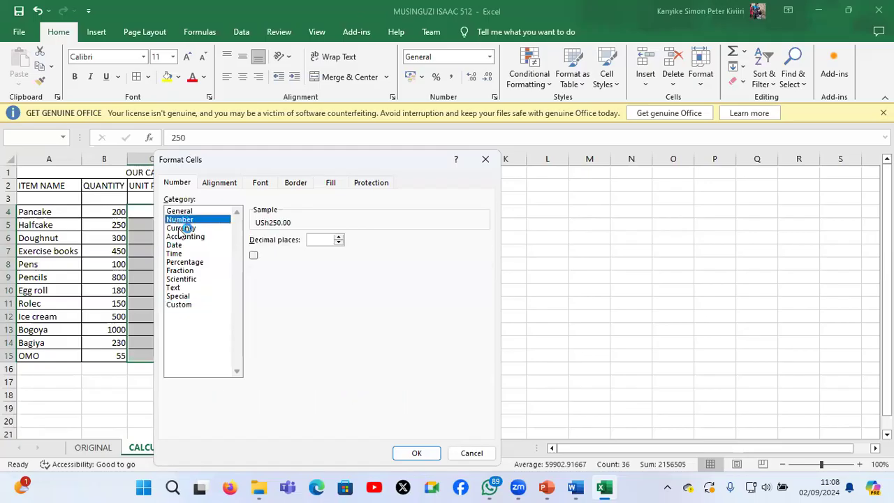
click(181, 228)
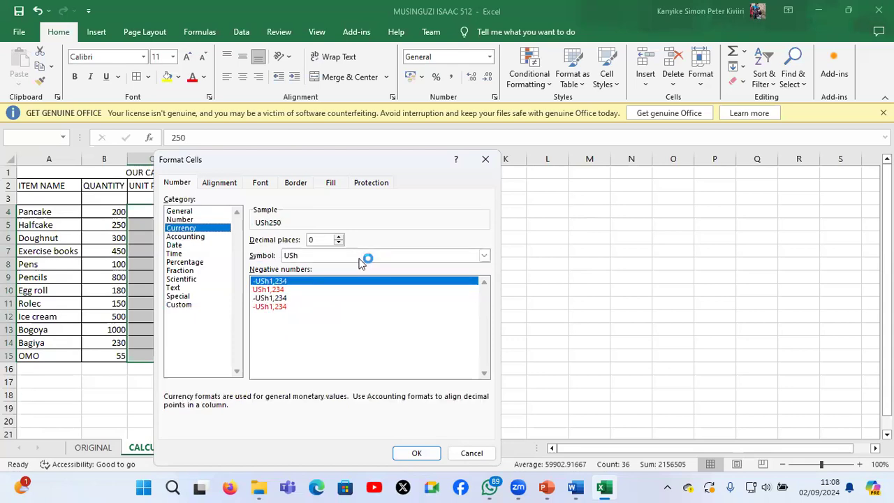
click(365, 257)
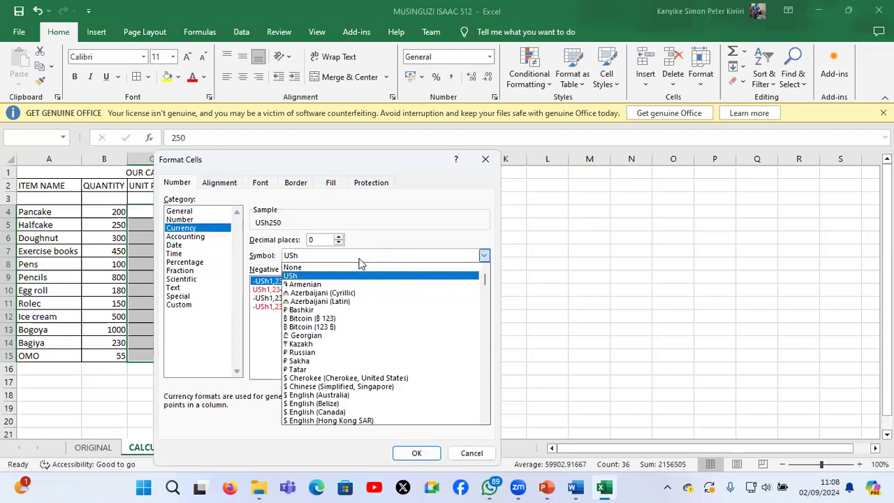
click(485, 420)
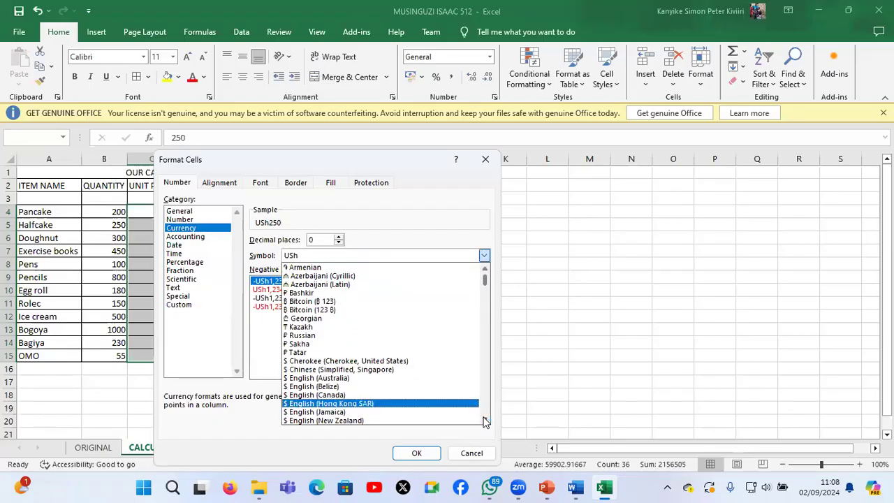
click(485, 420)
click(486, 420)
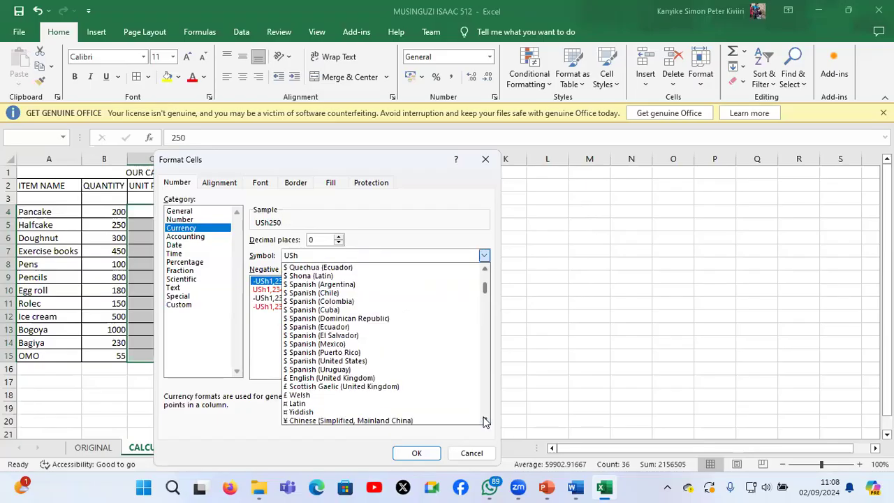
click(485, 421)
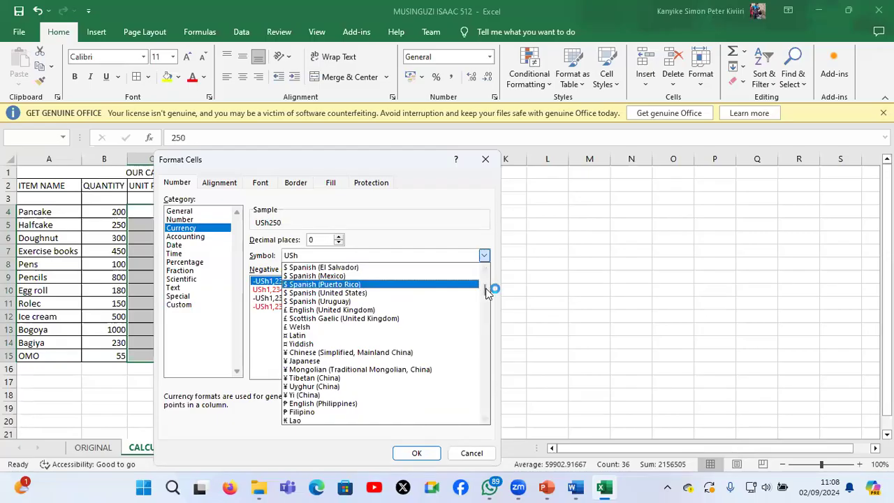
drag(487, 292, 487, 363)
drag(489, 399, 490, 392)
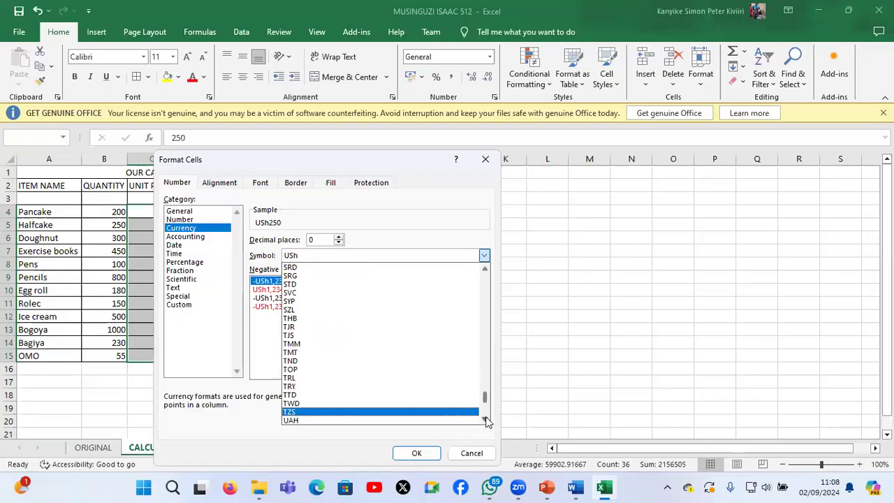
scroll(417, 417, down, 1)
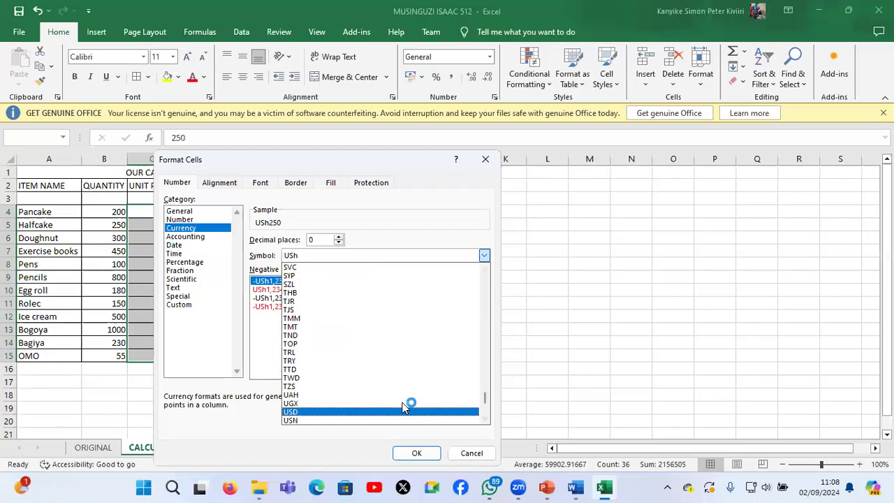
click(403, 403)
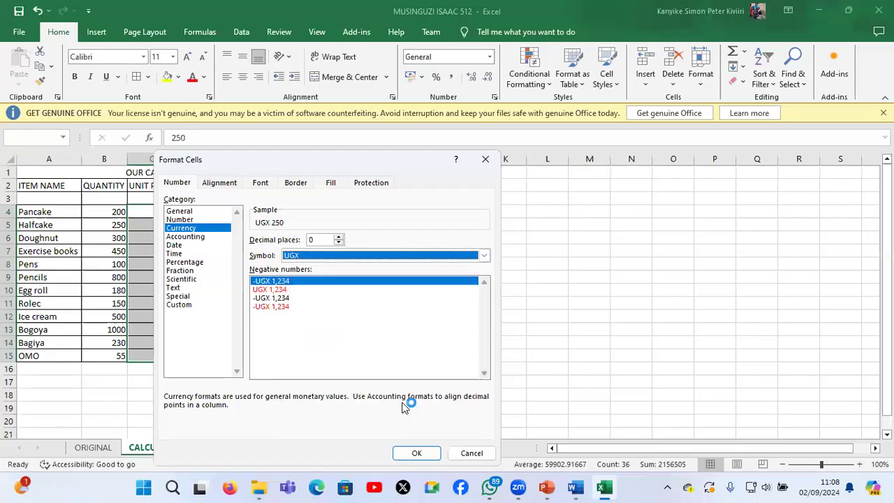
Edit the UGX currency code into the custom format [$Ugshs] #,##0 and apply it to C4:E15
click(181, 305)
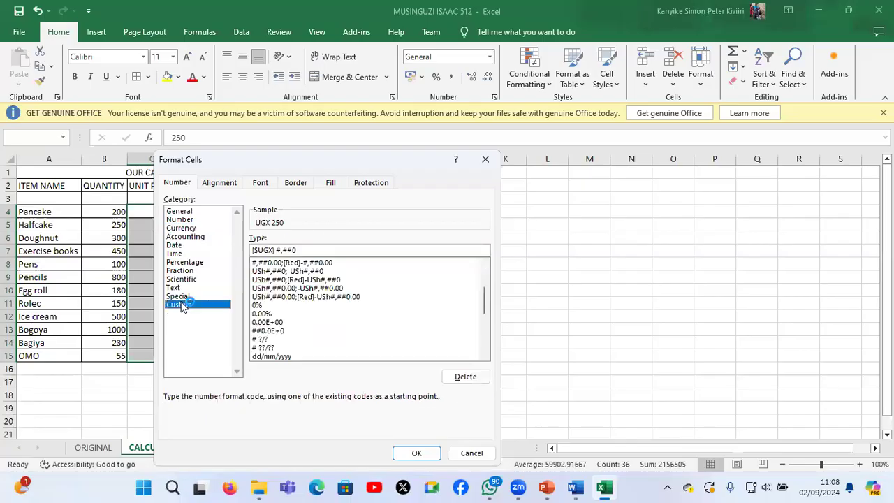
click(274, 251)
key(BackSpace)
key(BackSpace)
text(gs)
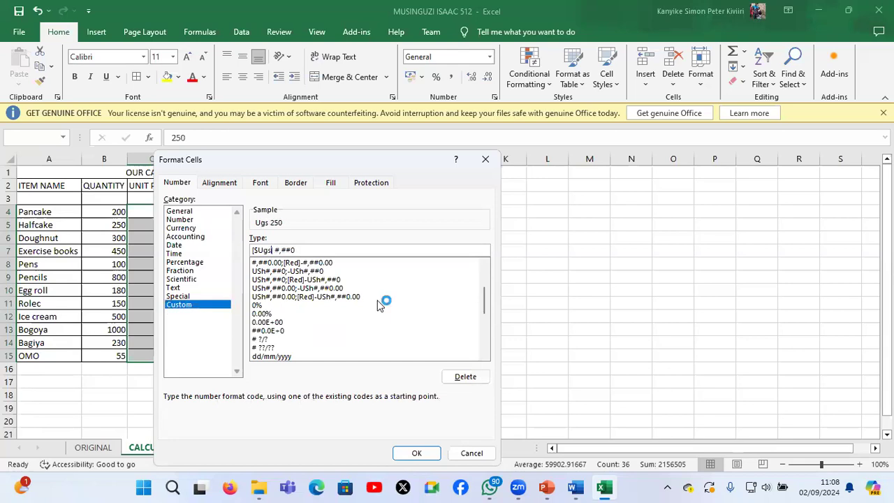
text(hs)
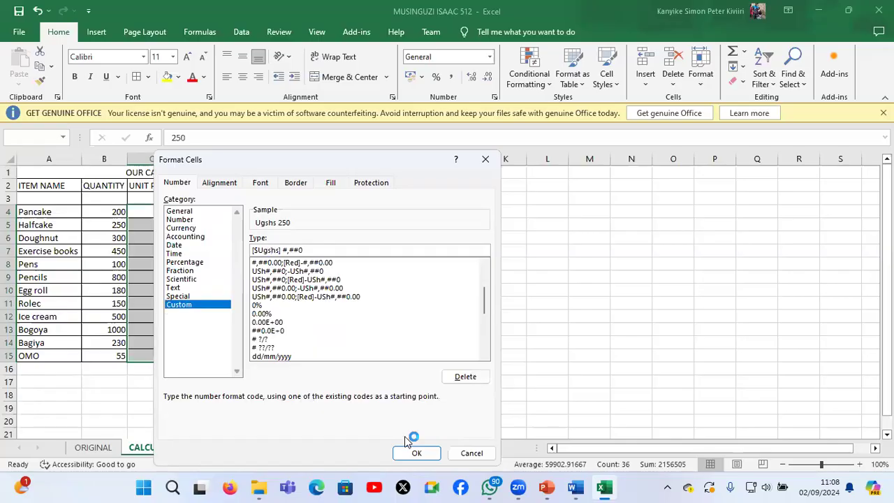
click(417, 453)
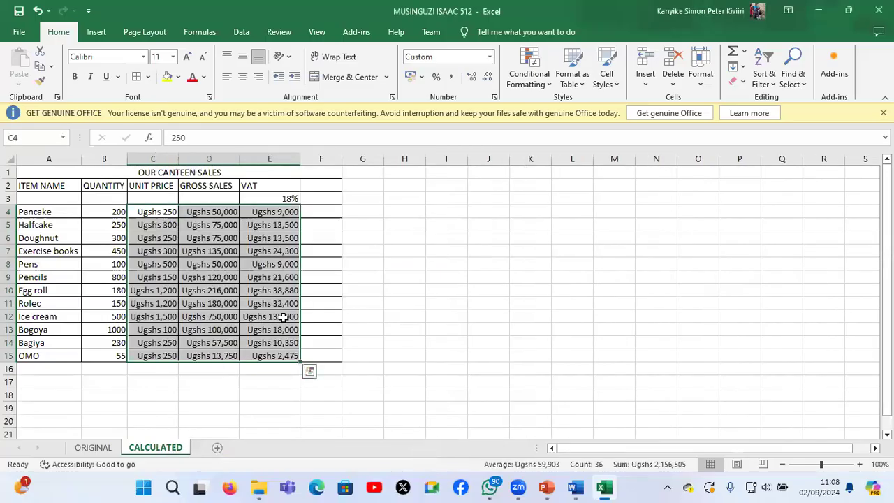
Read the highlighting task in the Word question paper, return to Excel and set up a Greater Than rule of 150000 for D4:D15
click(574, 488)
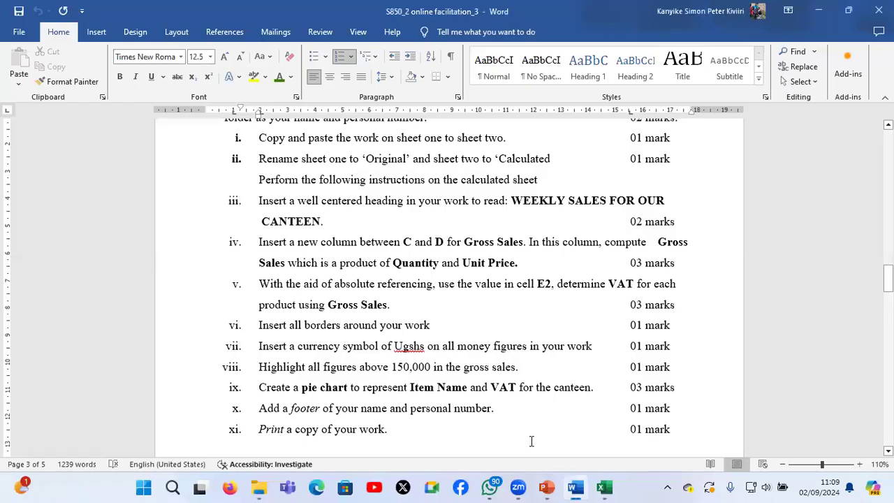
click(605, 489)
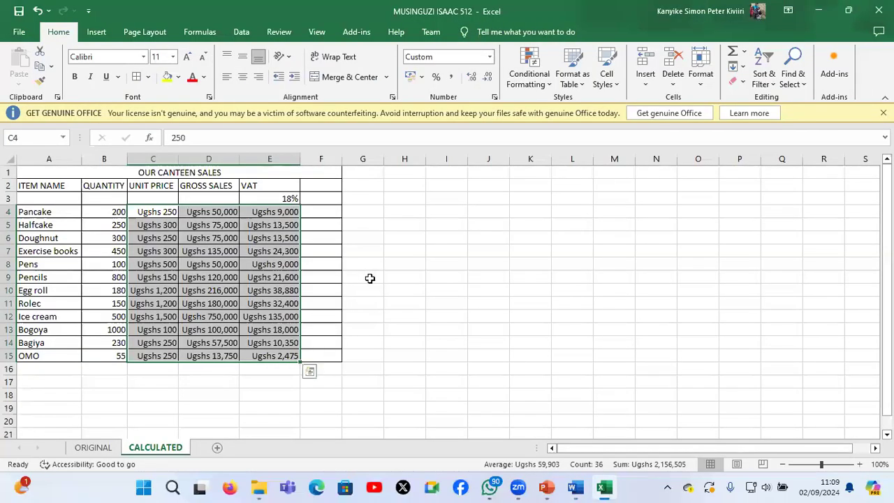
click(206, 212)
drag(207, 212, 221, 356)
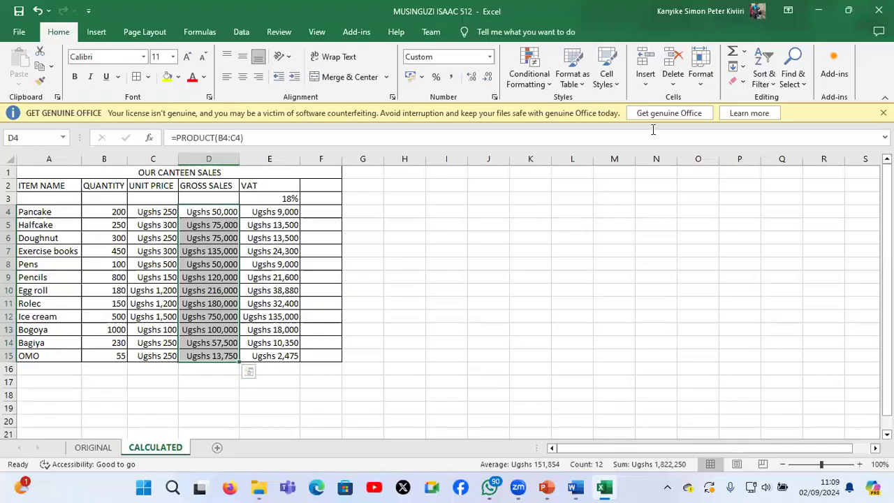
click(540, 89)
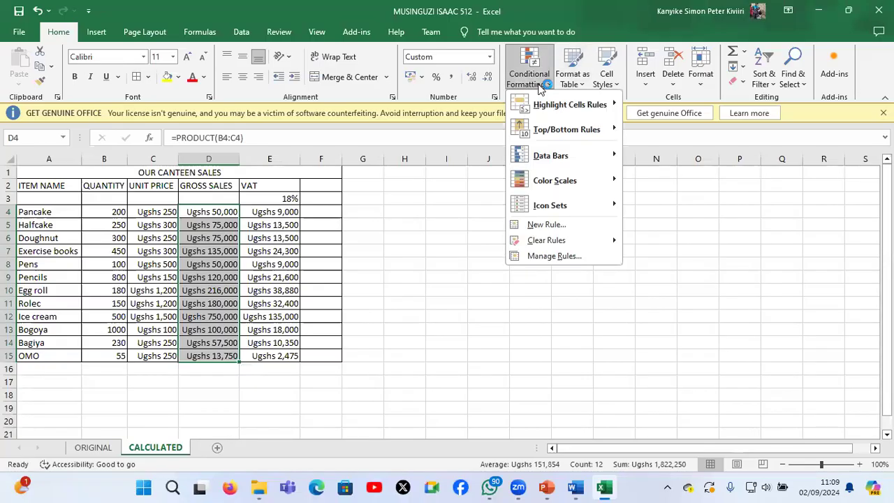
mouse_move(556, 104)
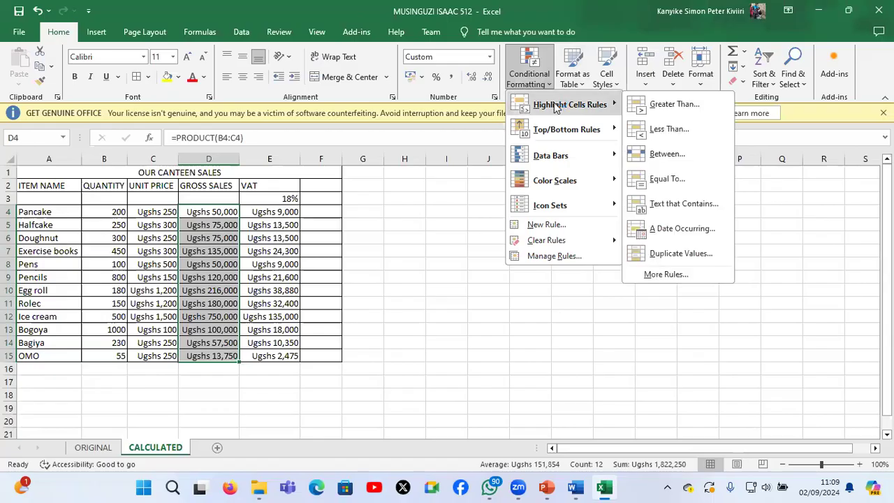
click(705, 104)
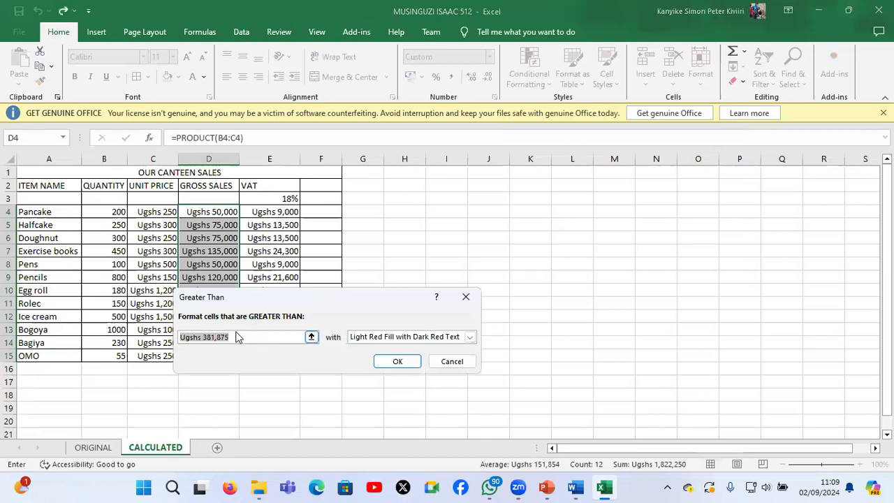
text(150000)
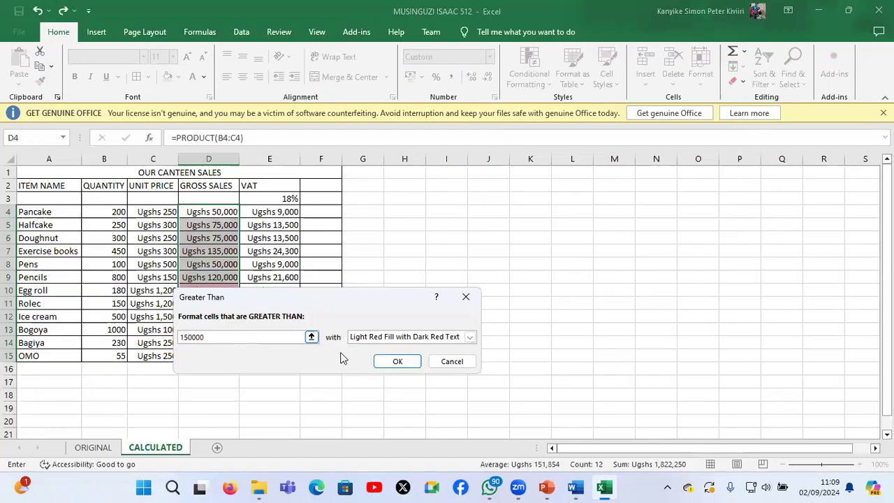
Try a custom format with a red and then a light orange font colour for the Greater Than 150000 rule
click(395, 338)
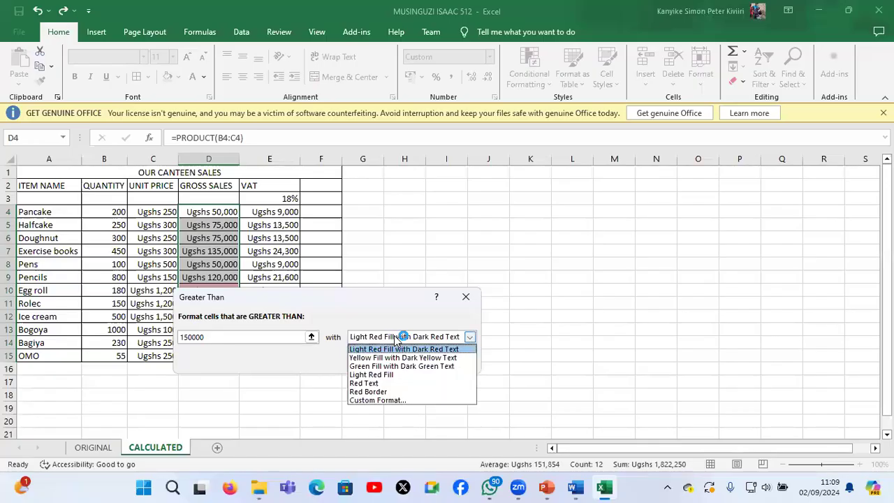
click(392, 402)
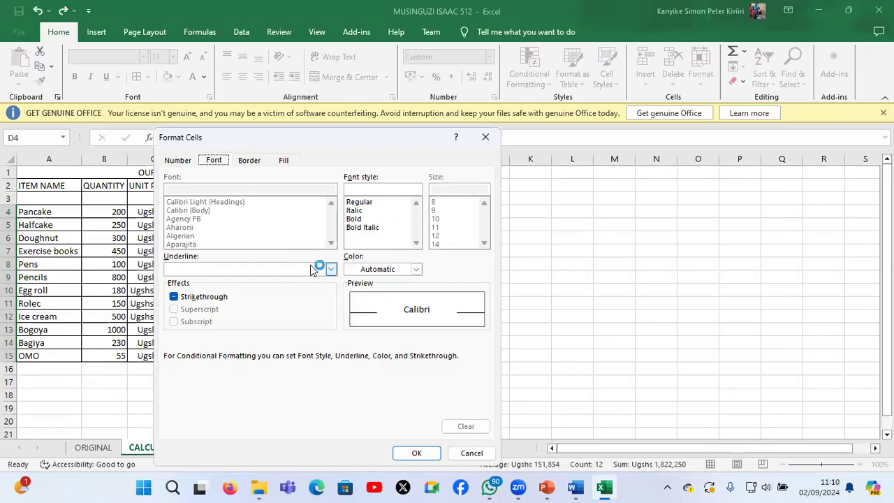
click(372, 270)
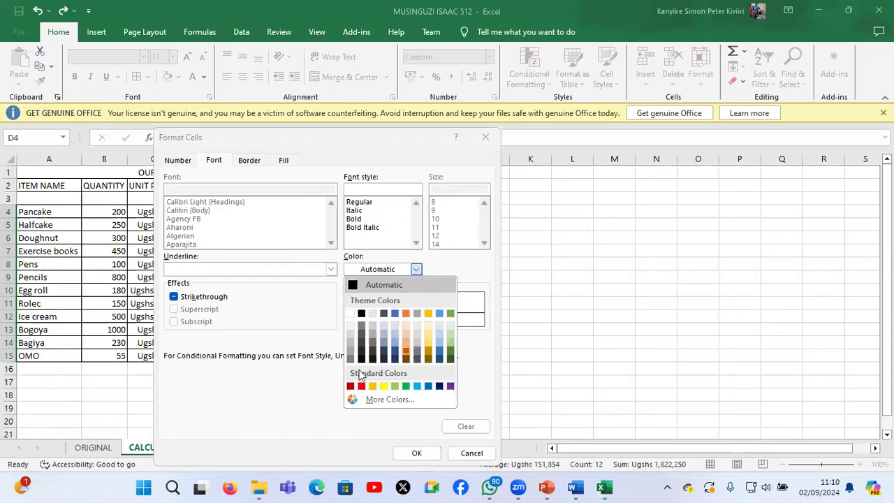
click(361, 386)
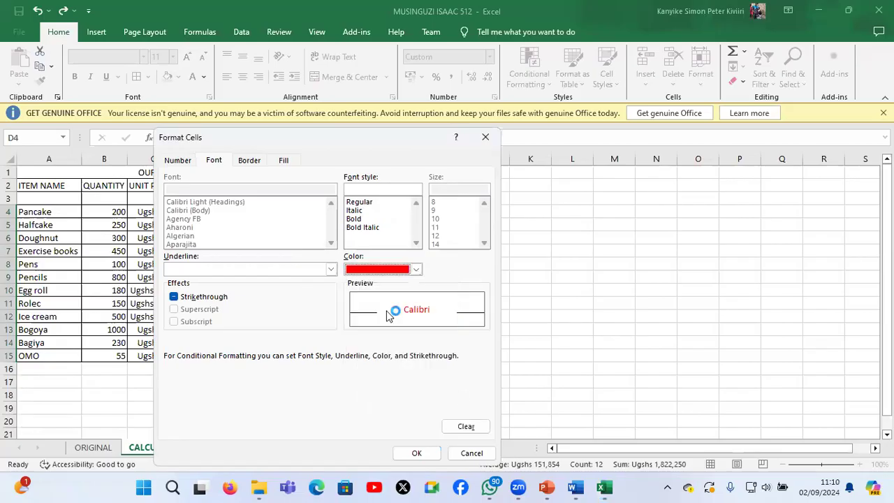
click(412, 271)
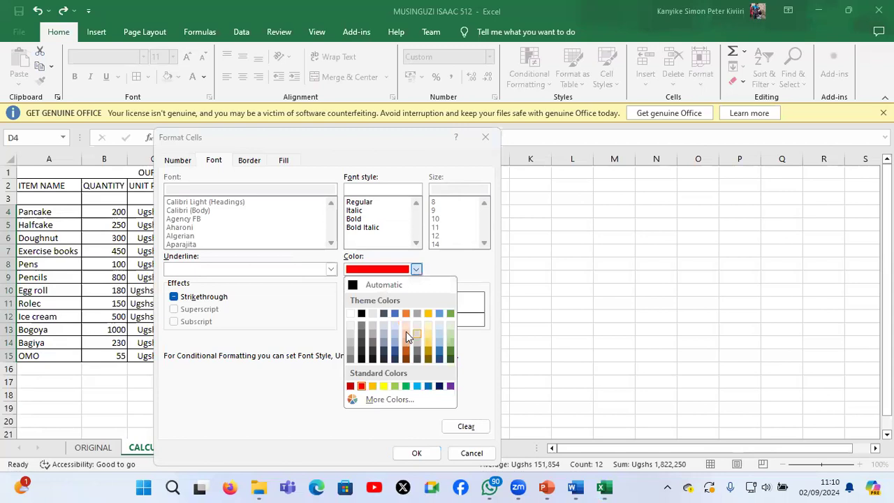
click(406, 331)
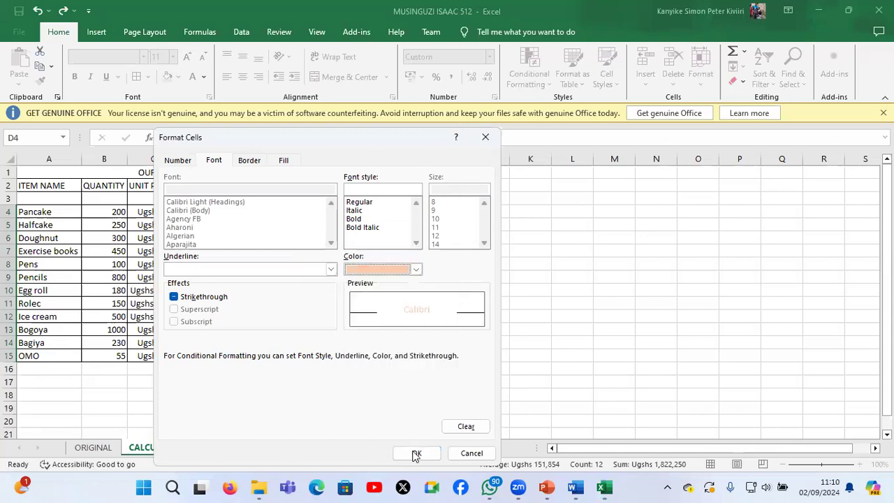
click(417, 454)
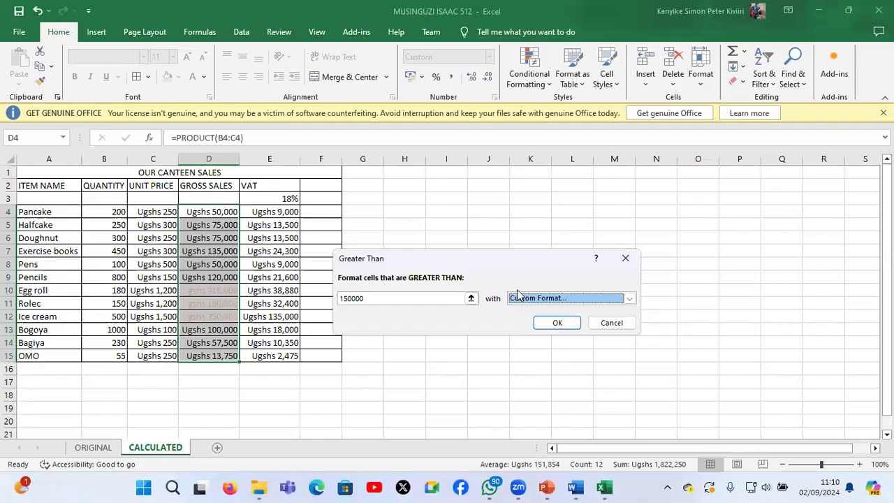
Set the Greater Than 150000 rule's format to Light Red Fill with Dark Red Text and apply it to D4:D15
click(623, 298)
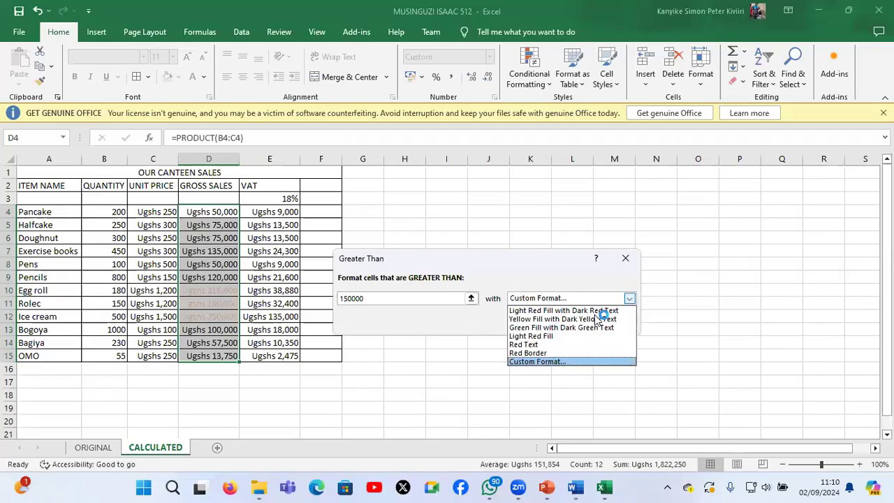
click(595, 313)
click(564, 328)
click(206, 287)
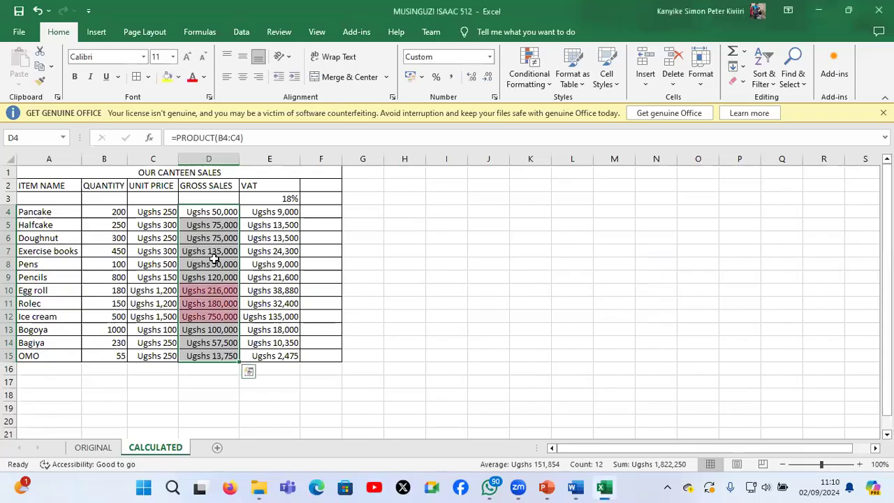
click(219, 238)
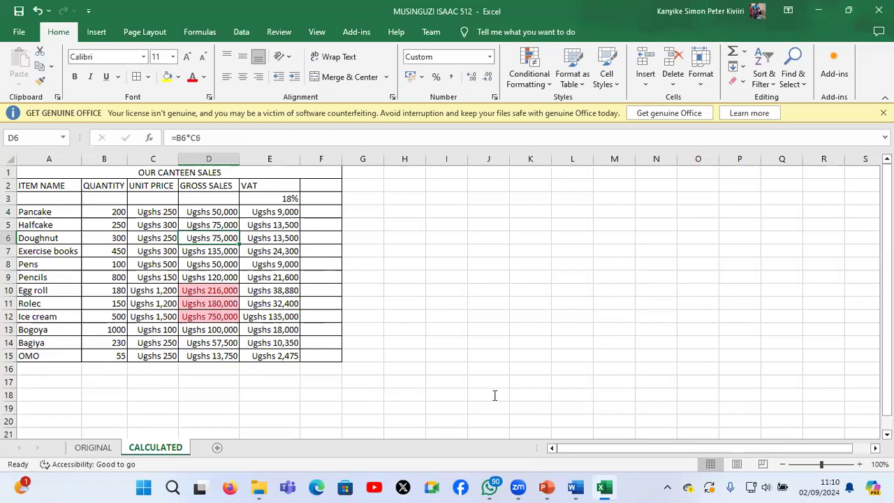
Read the pie chart task in the Word question paper, return to Excel and insert a 3-D pie of A4:A15 and E4:E15 beside the table
key(alt+Tab)
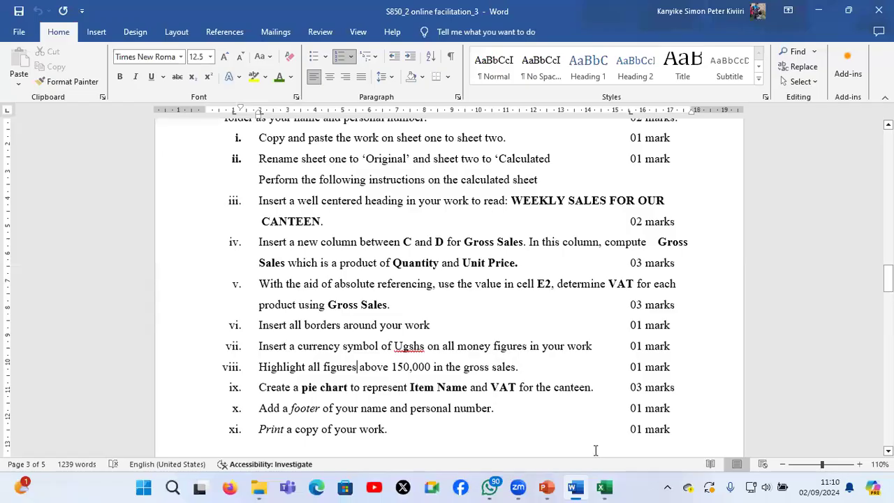
scroll(583, 490, down, 1)
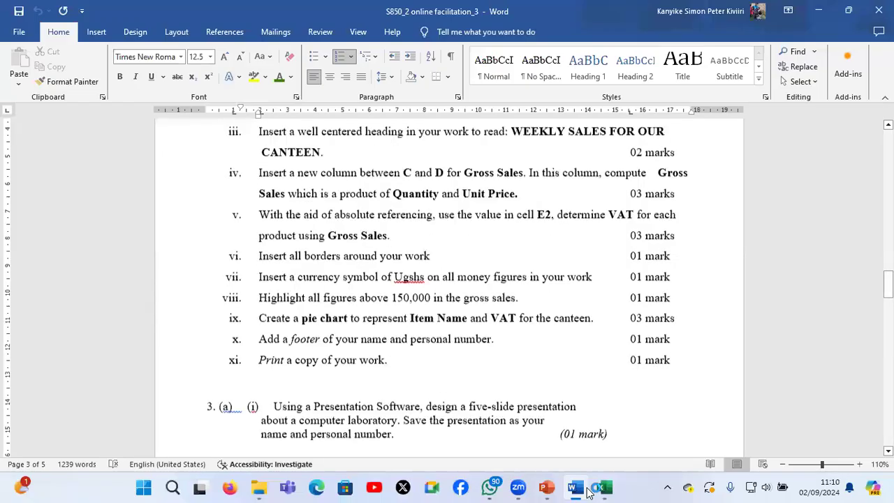
mouse_move(605, 489)
click(623, 427)
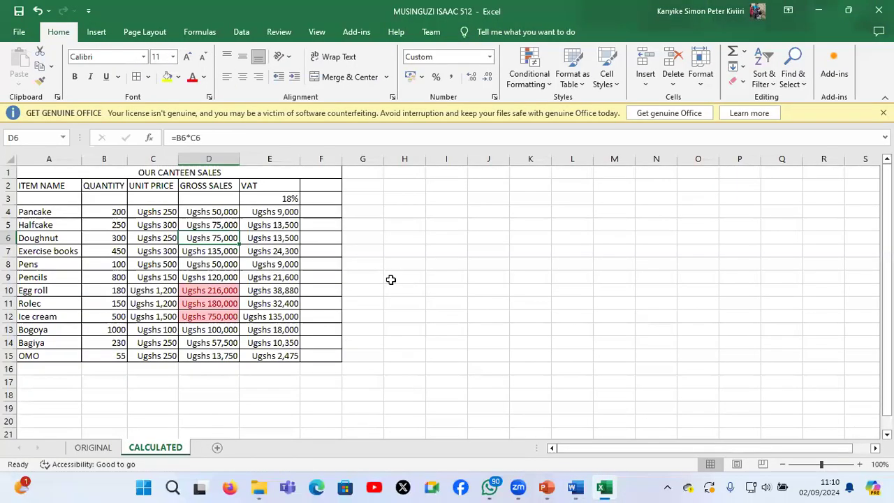
click(44, 212)
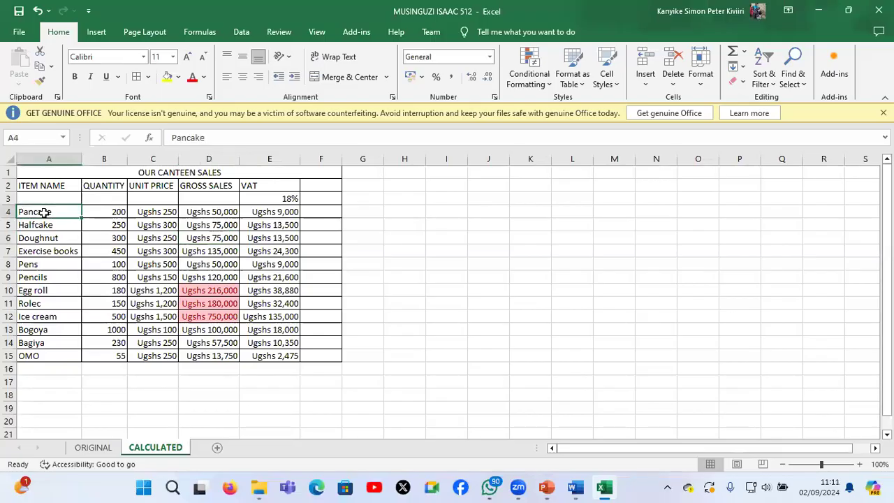
shift+click(53, 350)
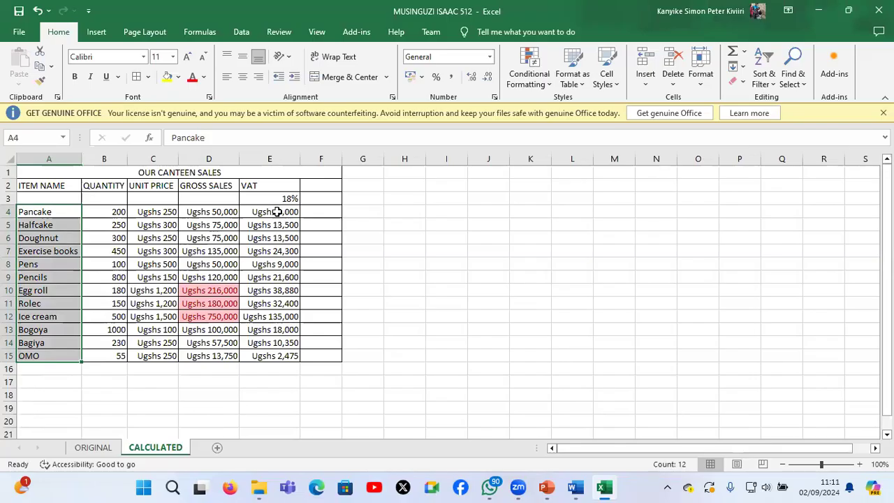
drag(276, 211, 289, 356)
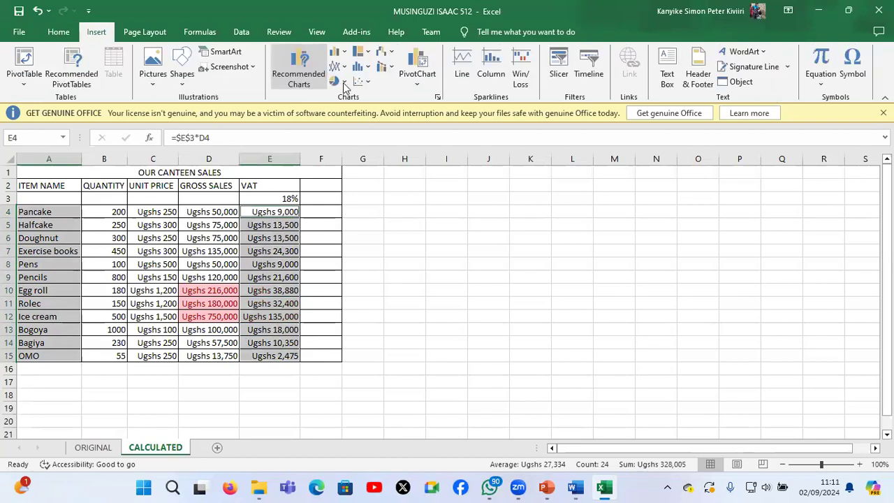
click(338, 81)
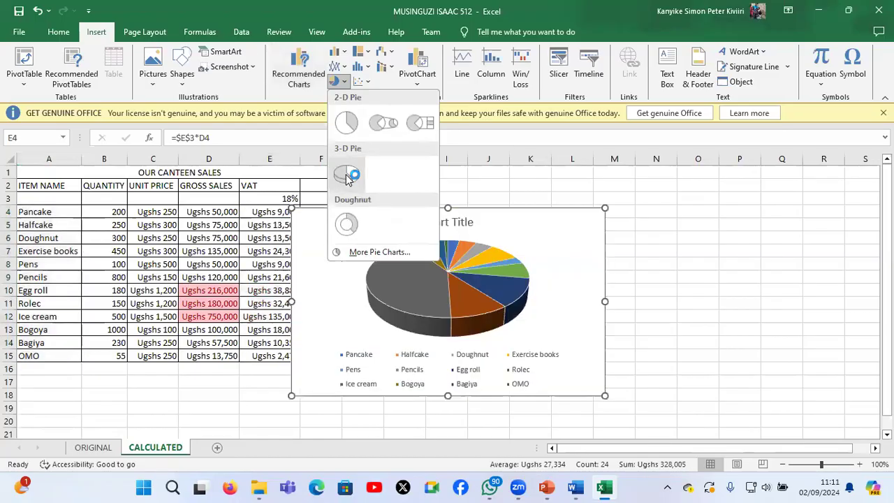
click(347, 176)
drag(459, 207, 545, 203)
Replace the pie chart's placeholder title with CANTEEN VAT
click(553, 218)
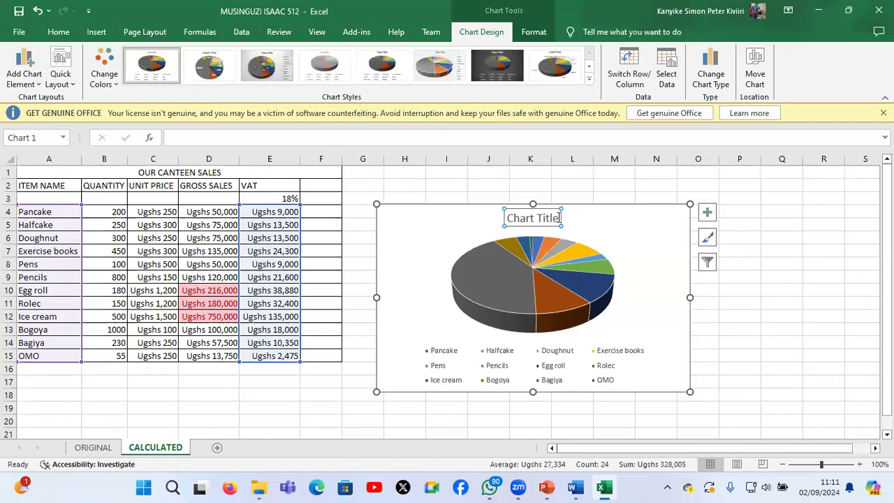
click(560, 217)
key(BackSpace)
key(BackSpace)
key(BackSpace)
key(BackSpace)
key(BackSpace)
key(BackSpace)
key(BackSpace)
key(BackSpace)
key(BackSpace)
key(BackSpace)
key(BackSpace)
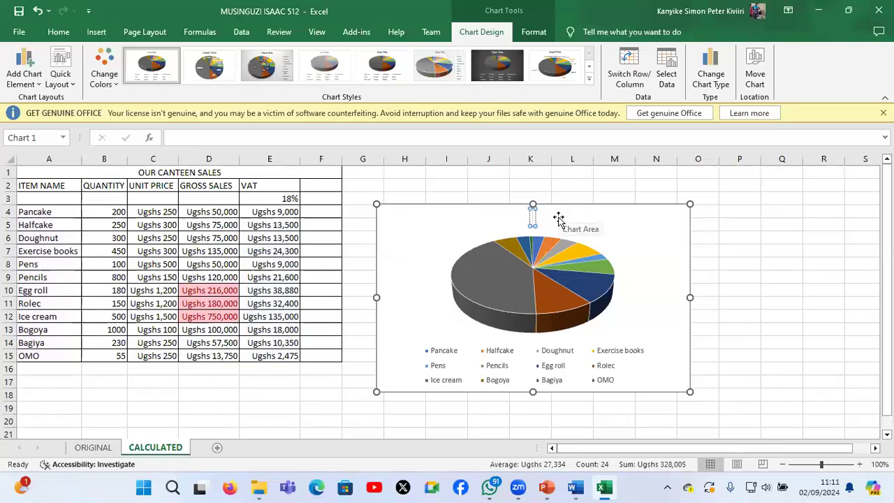
text(CANTEEN V)
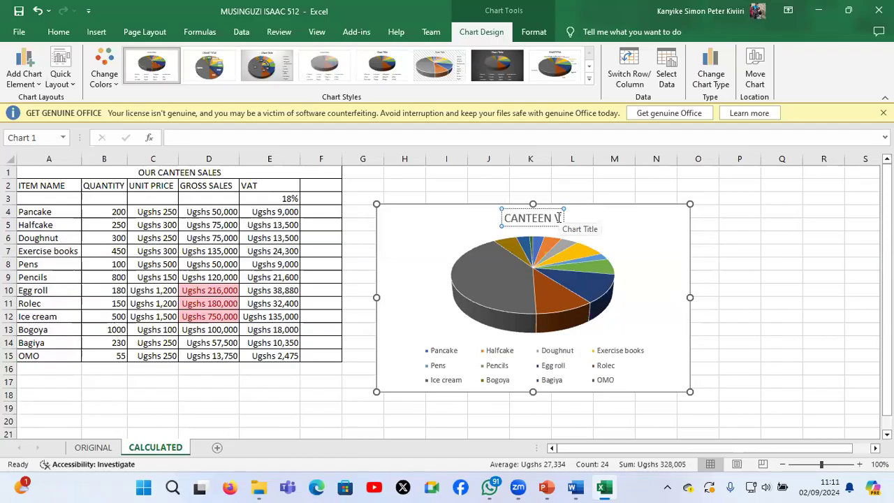
text(AT)
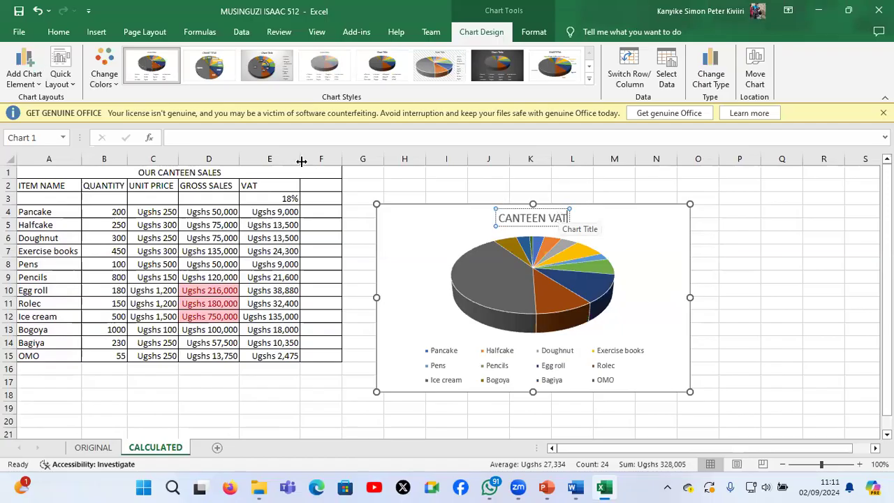
Try Outside End data labels on the pie chart and set the labels back to None
click(35, 84)
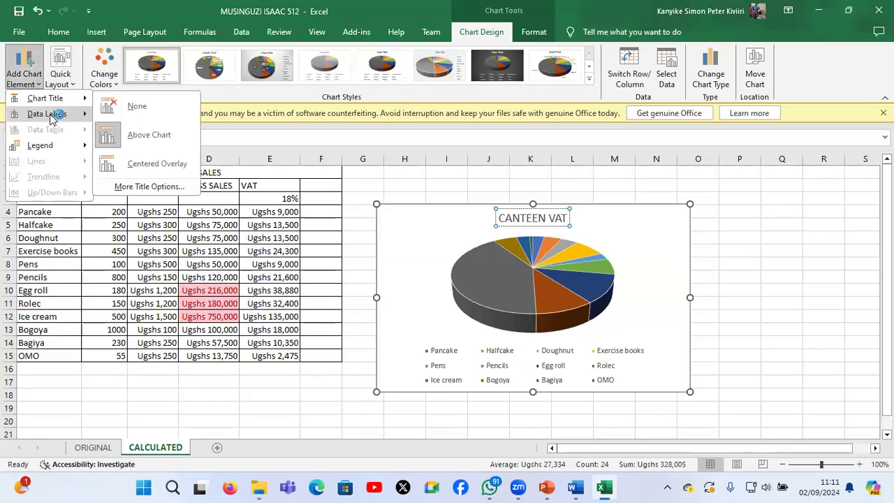
mouse_move(51, 116)
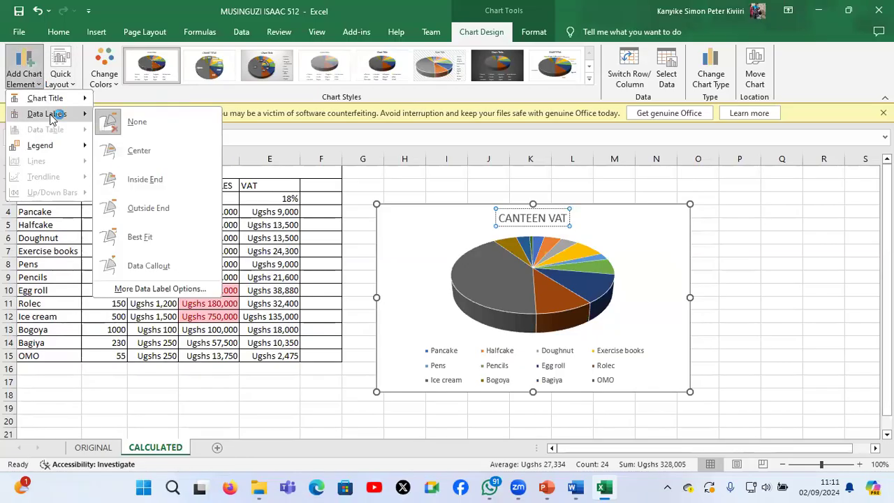
click(159, 208)
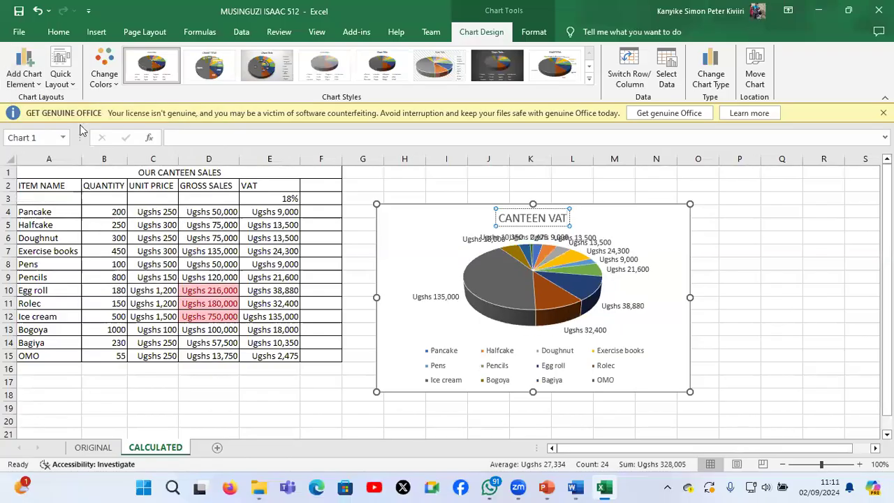
click(35, 82)
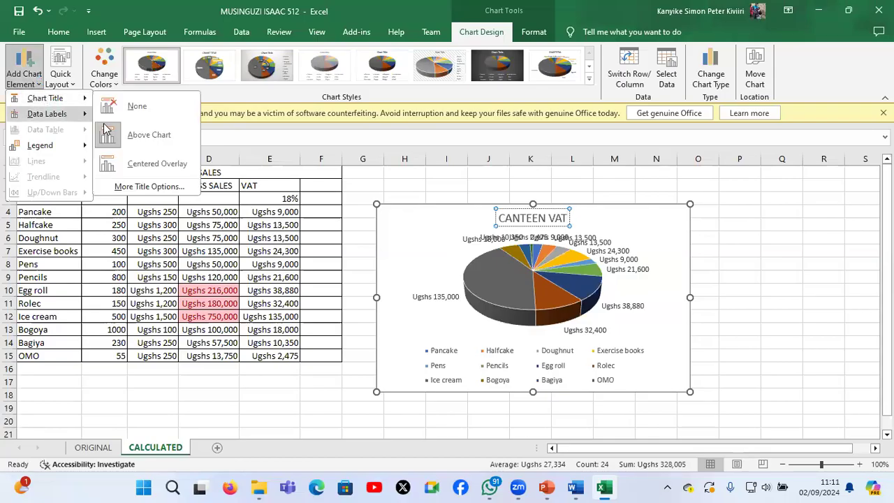
click(133, 124)
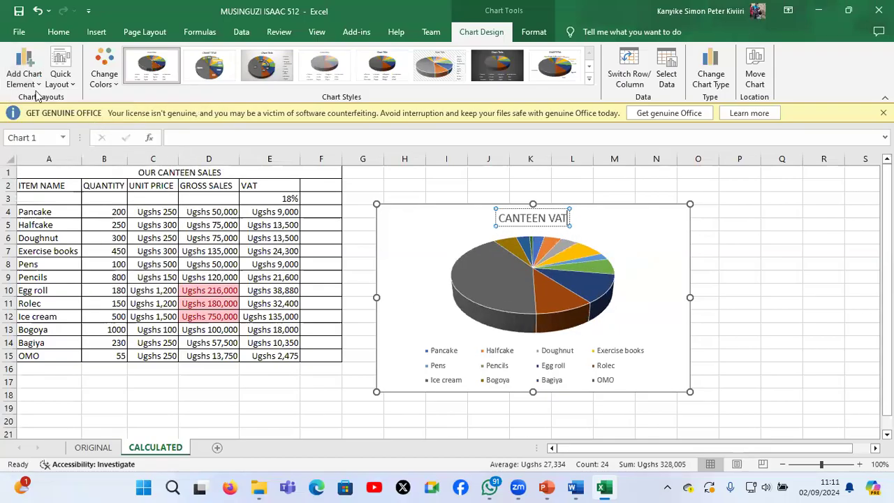
Place the pie chart's legend to the right of the pie
click(30, 83)
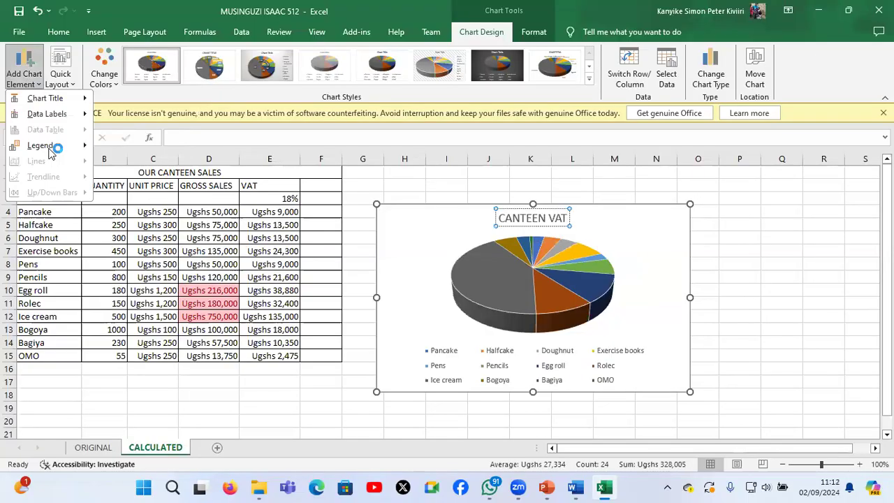
mouse_move(56, 146)
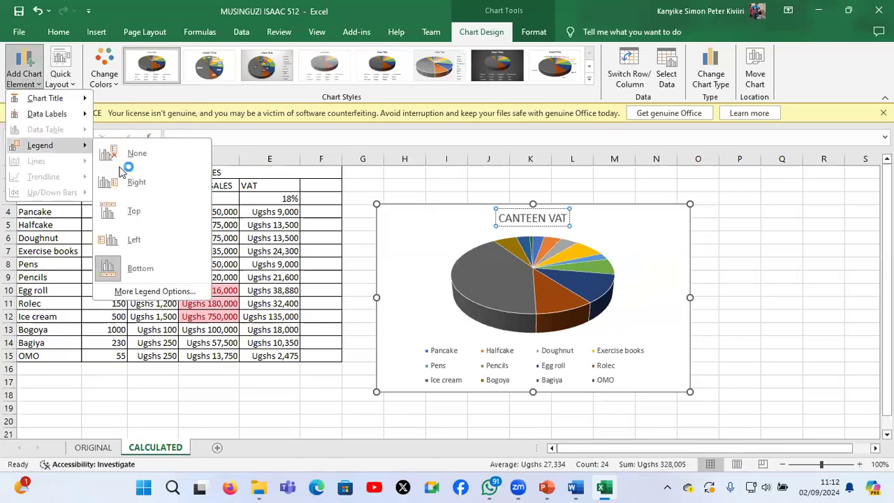
click(153, 184)
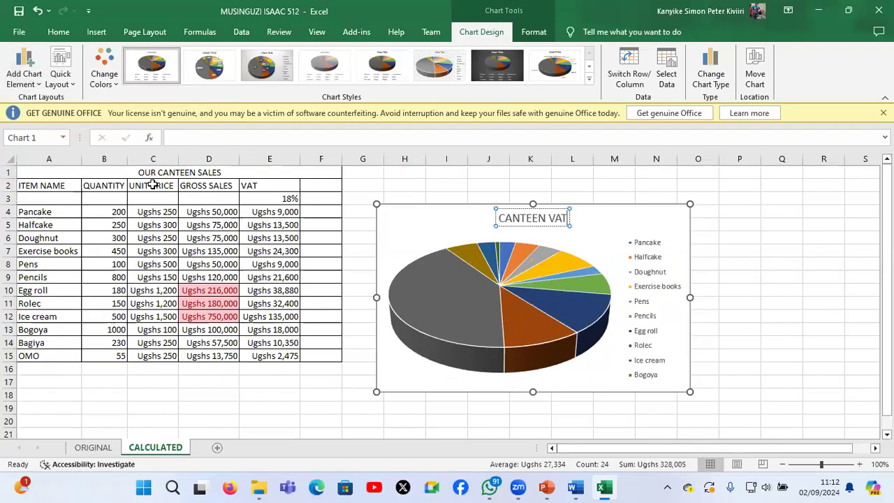
click(25, 76)
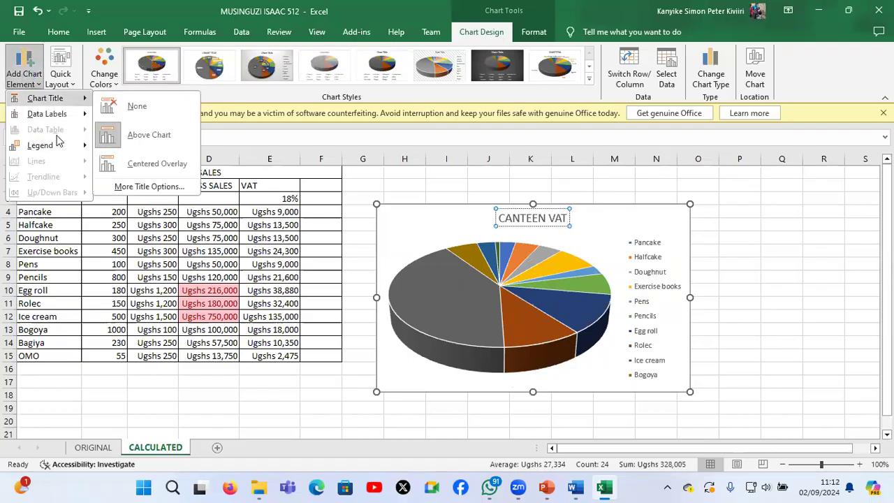
mouse_move(59, 146)
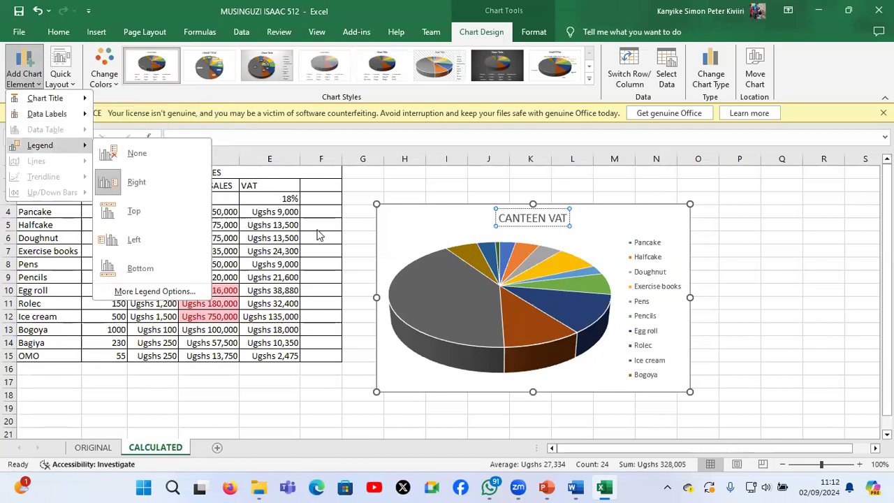
click(433, 203)
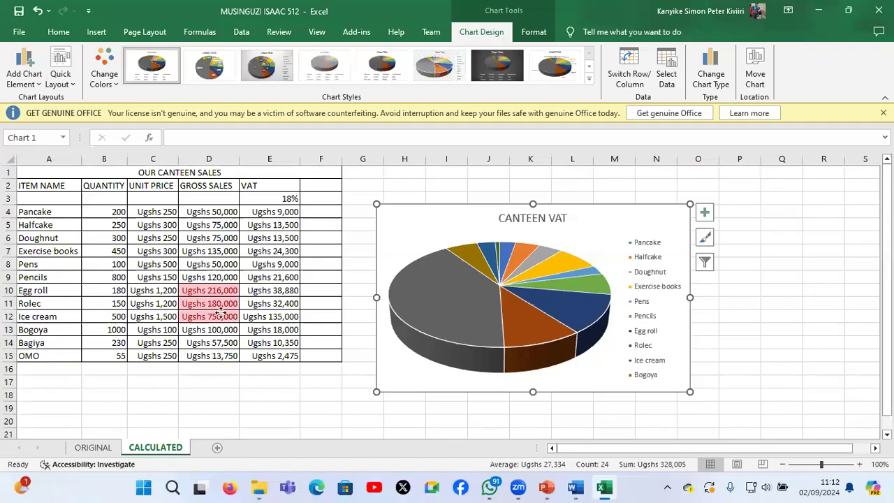
Move the CANTEEN VAT chart below the sales table, starting at row 17, and check its placement
drag(442, 236, 83, 384)
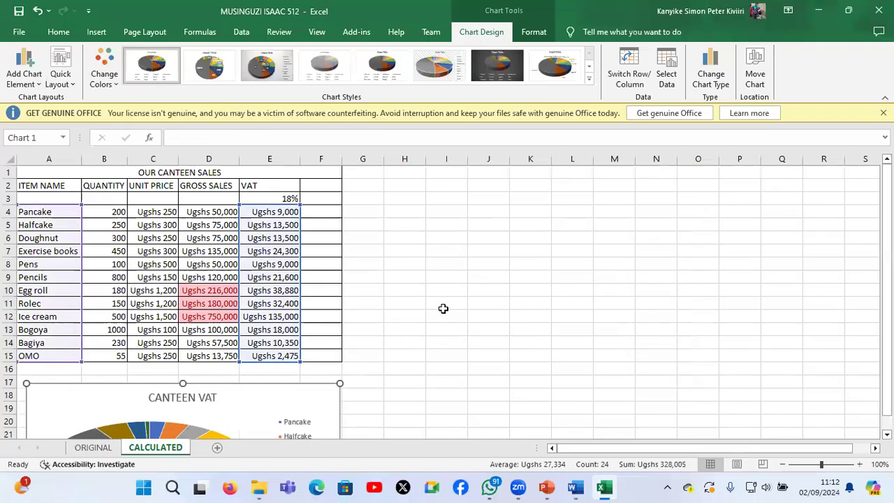
scroll(443, 308, down, 4)
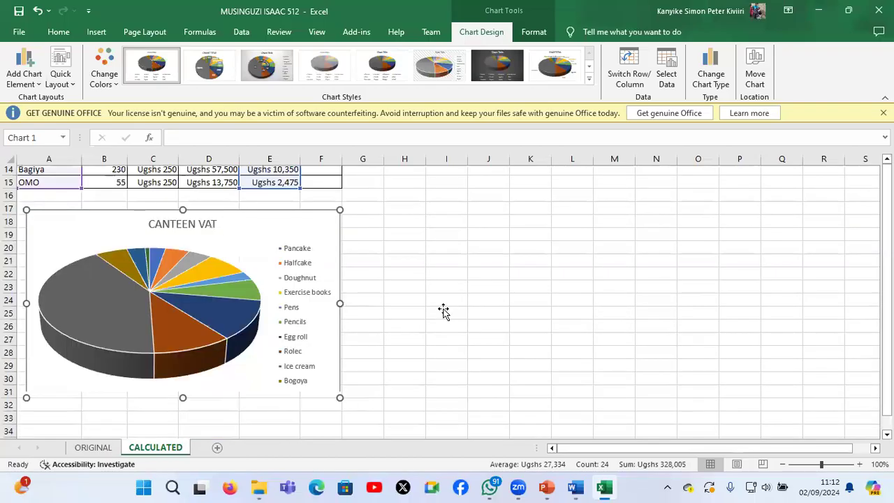
click(444, 305)
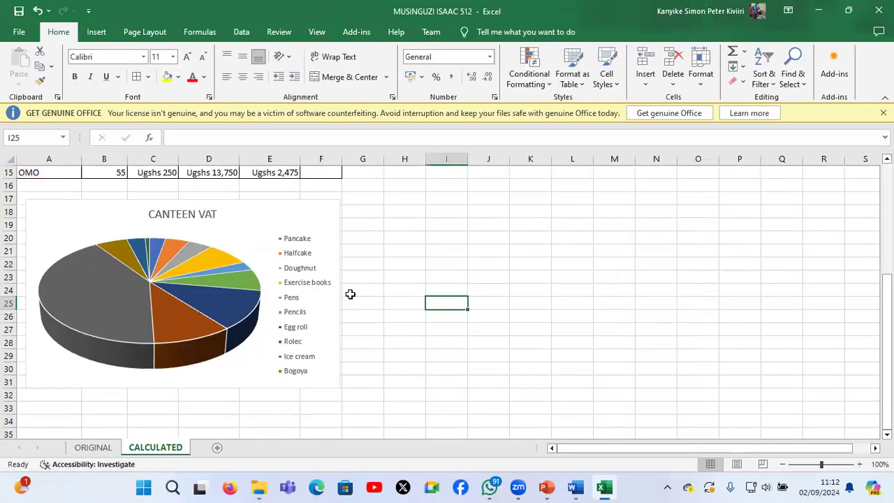
scroll(350, 294, up, 5)
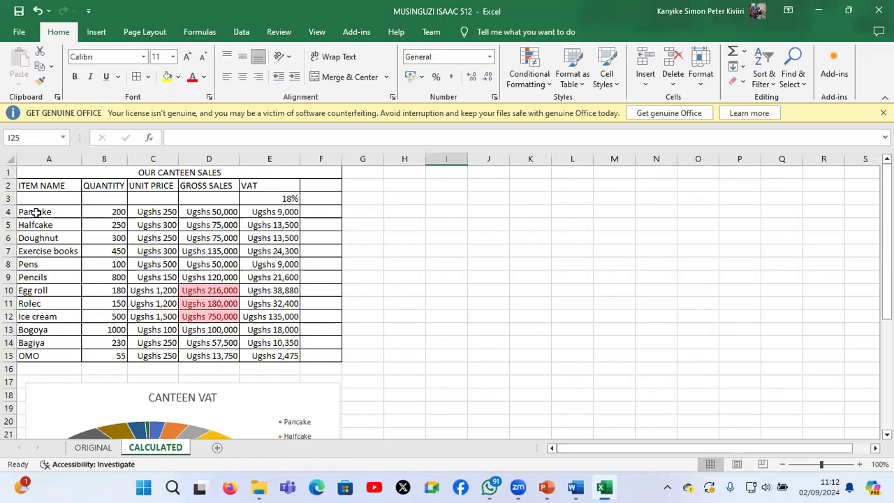
Select the item names in A4:A15 together with the VAT figures in E4:E15
drag(36, 213, 53, 352)
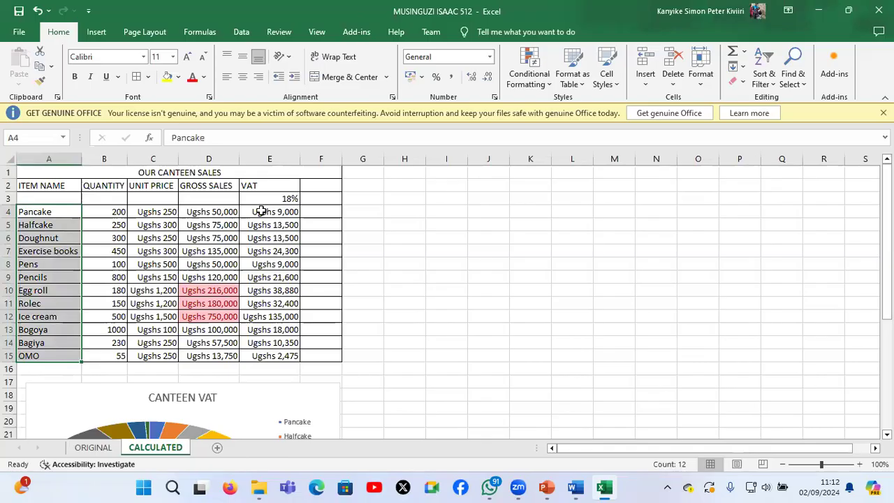
ctrl+click(260, 211)
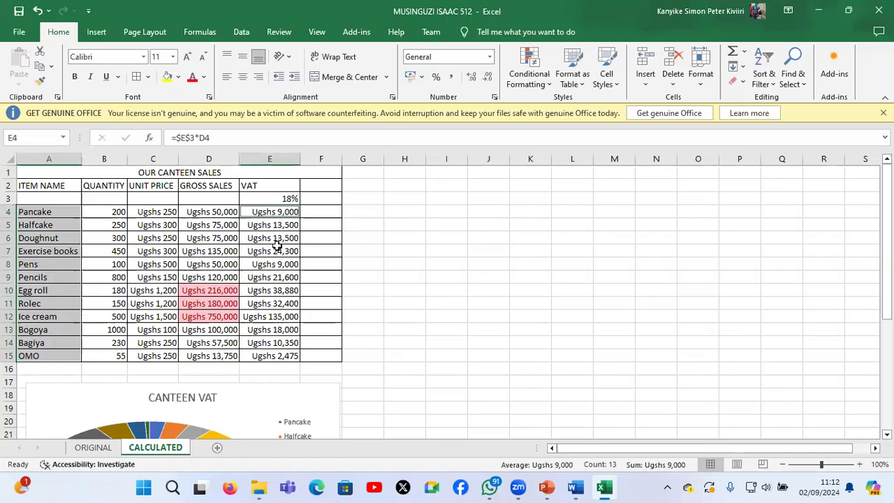
shift+click(284, 356)
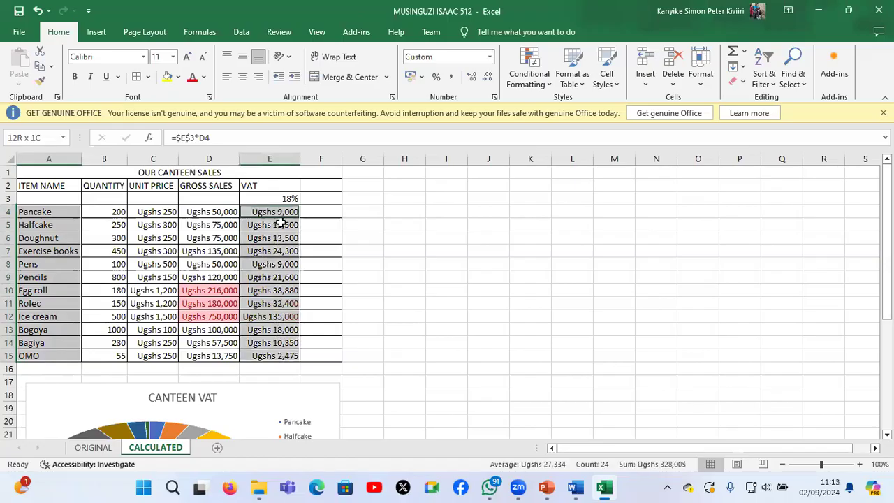
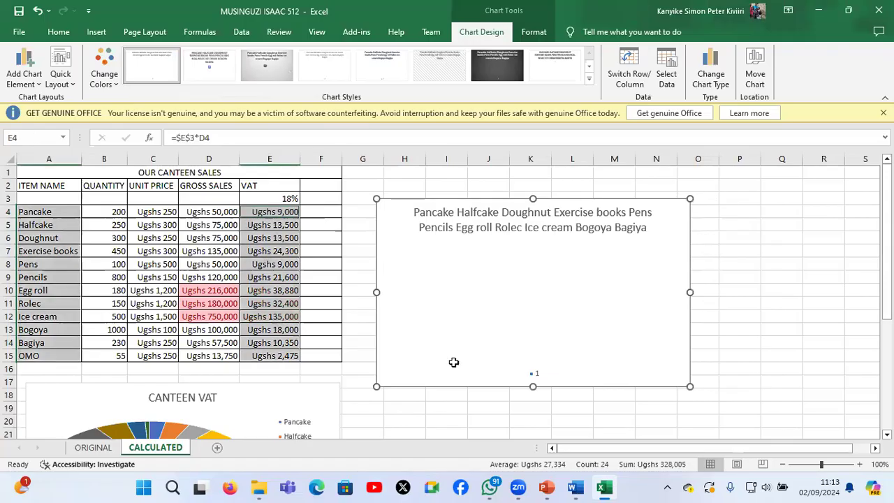
Delete the blank chart beside the sales table and check the remaining question 2 tasks in the Word question paper
key(Delete)
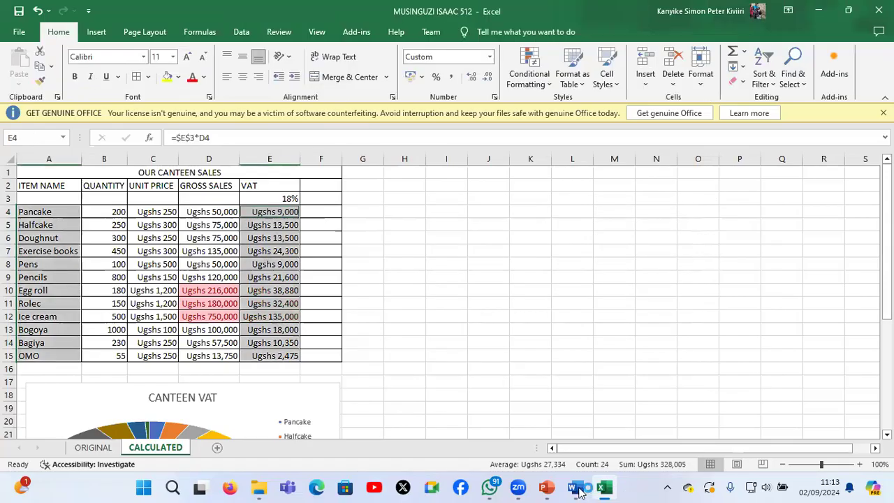
mouse_move(579, 493)
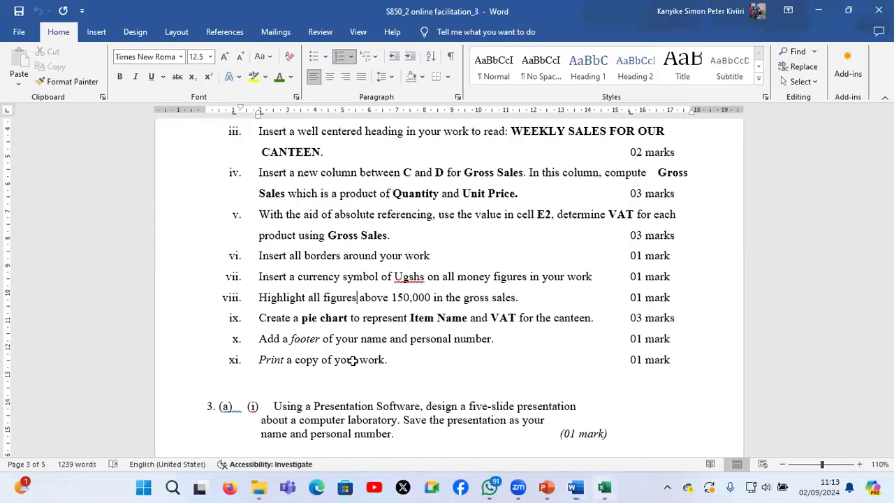
key(alt+Tab)
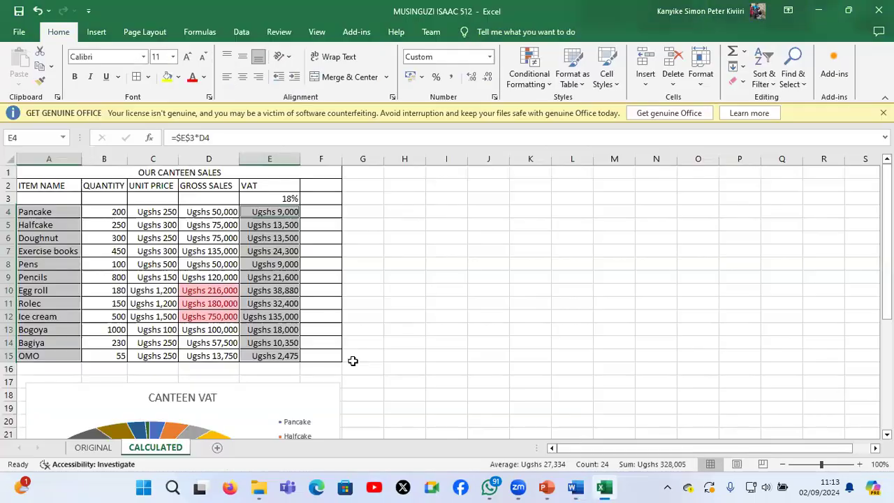
Add a centred page footer to the CALCULATED sheet with the candidate's full name and personal number
click(97, 35)
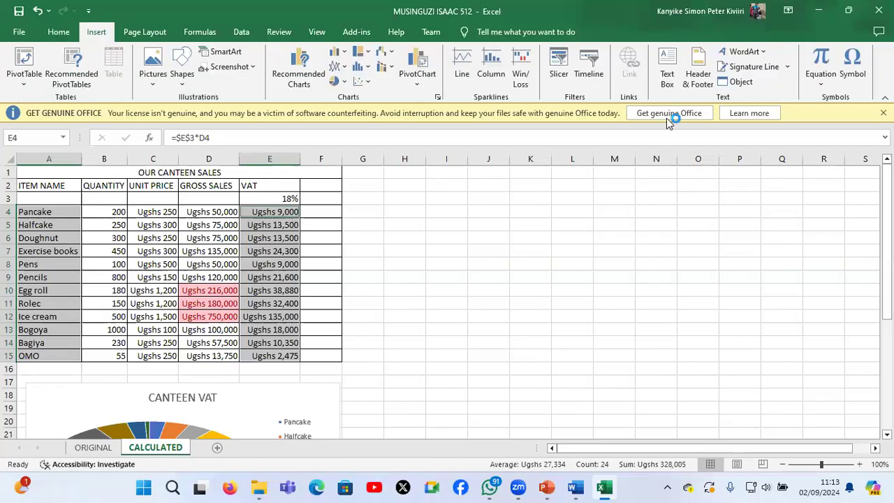
click(698, 74)
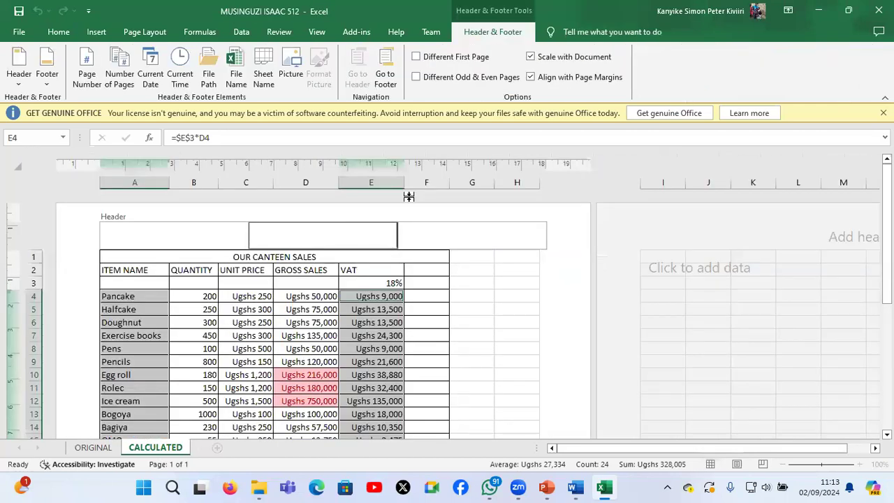
scroll(376, 361, down, 5)
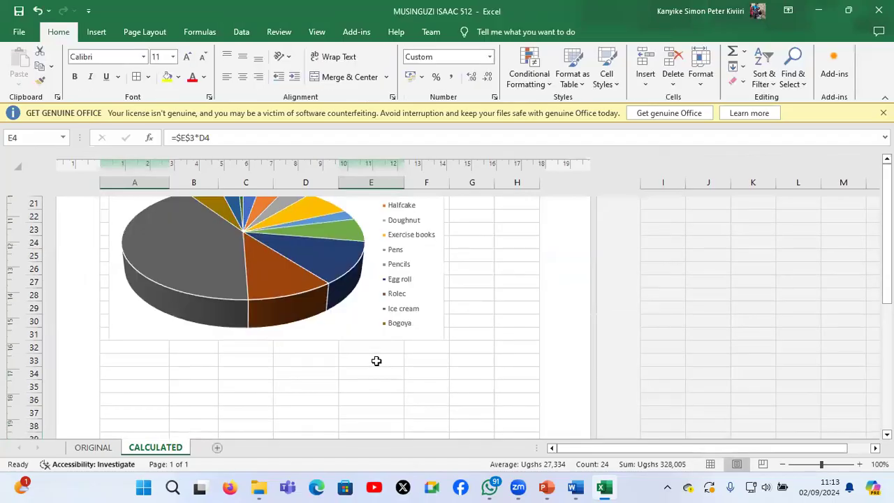
scroll(377, 361, down, 3)
scroll(376, 361, up, 2)
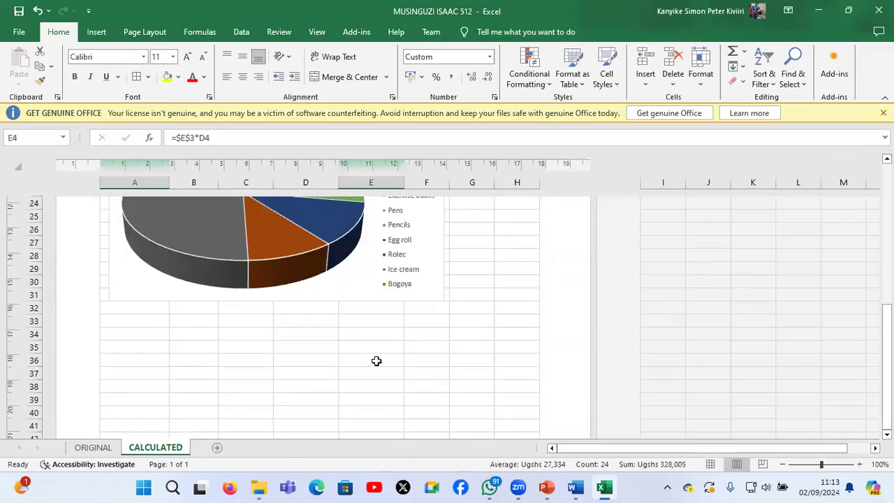
scroll(327, 311, down, 3)
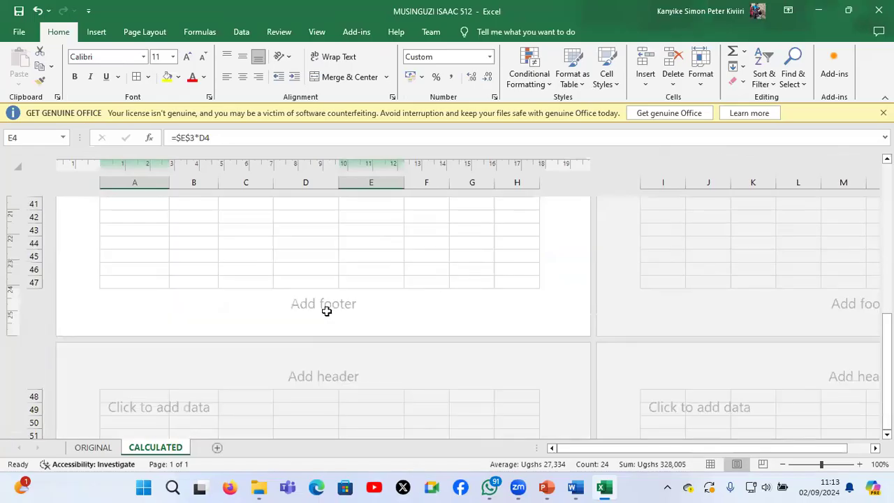
click(327, 312)
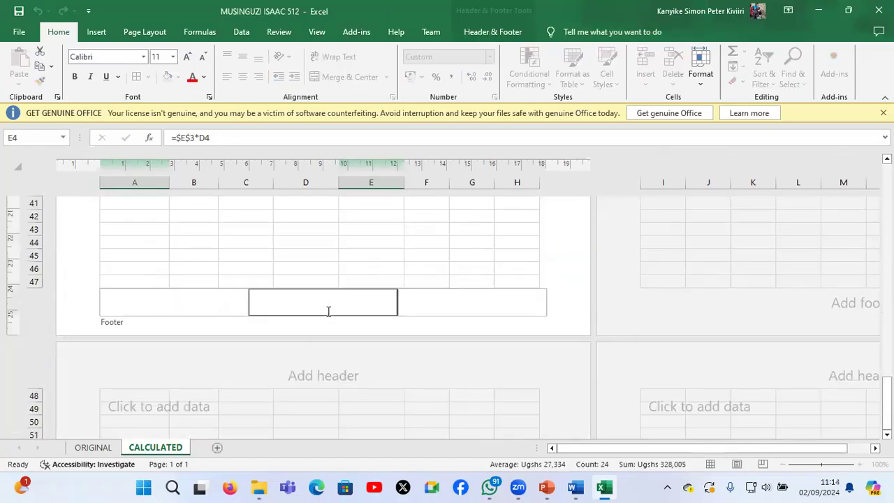
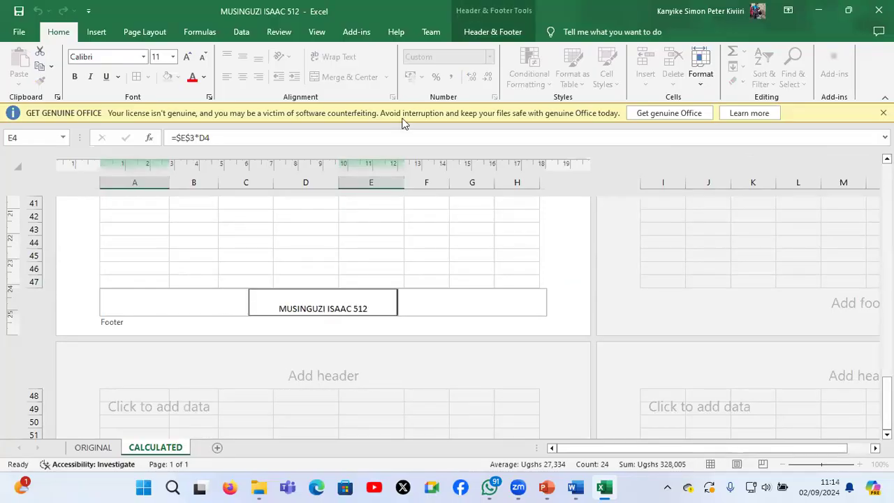
Go to the page header and back to the footer, and leave header and footer editing
click(506, 34)
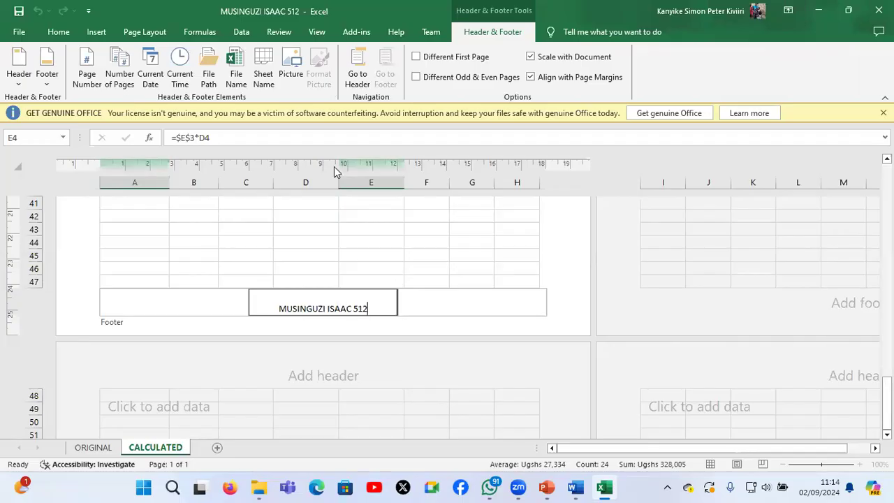
click(359, 72)
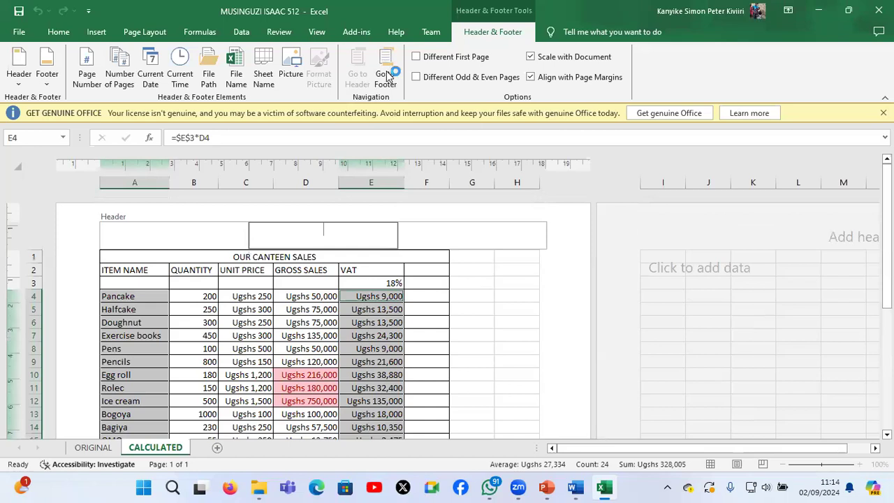
click(386, 77)
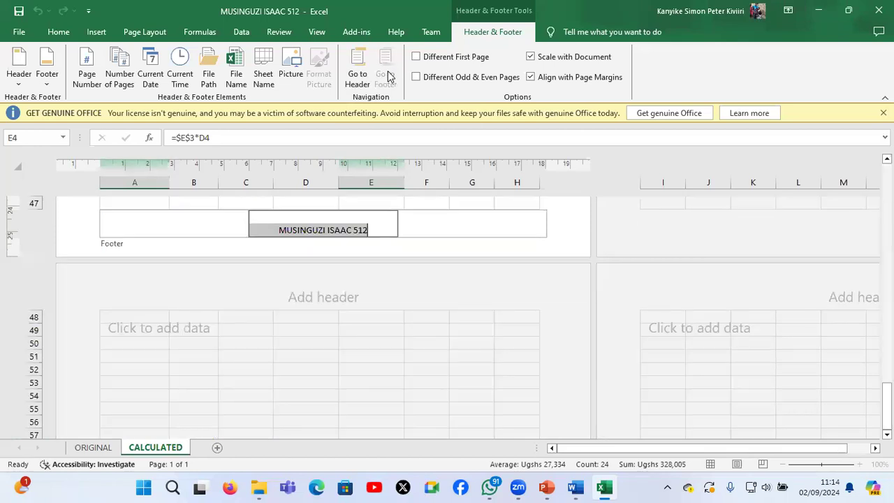
click(432, 326)
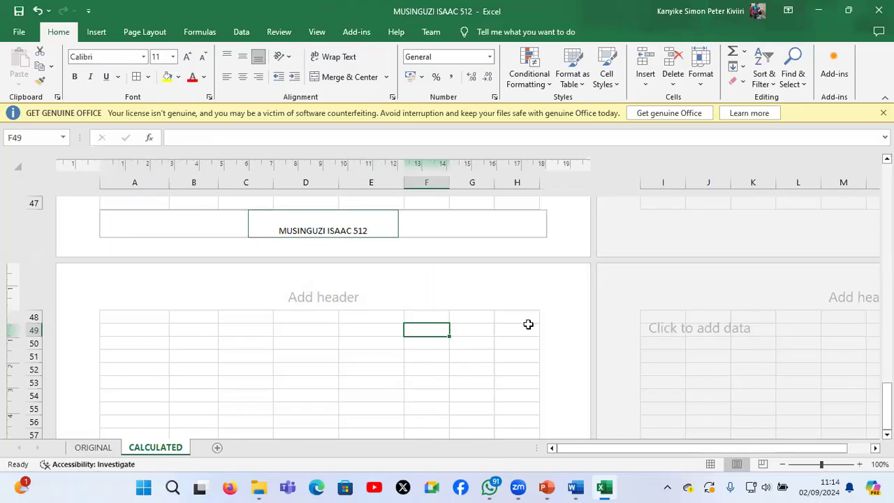
click(459, 380)
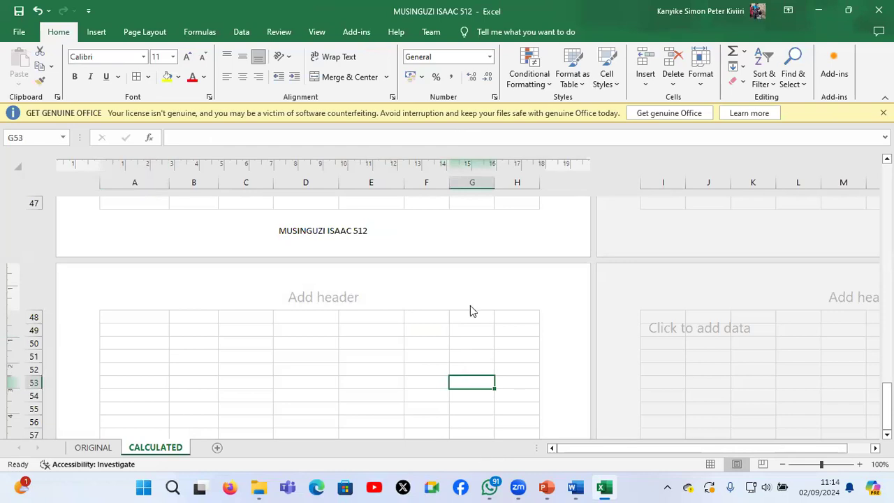
Preview the CALCULATED sheet for printing, view the available printers, and return to the sheet without printing
scroll(470, 305, up, 5)
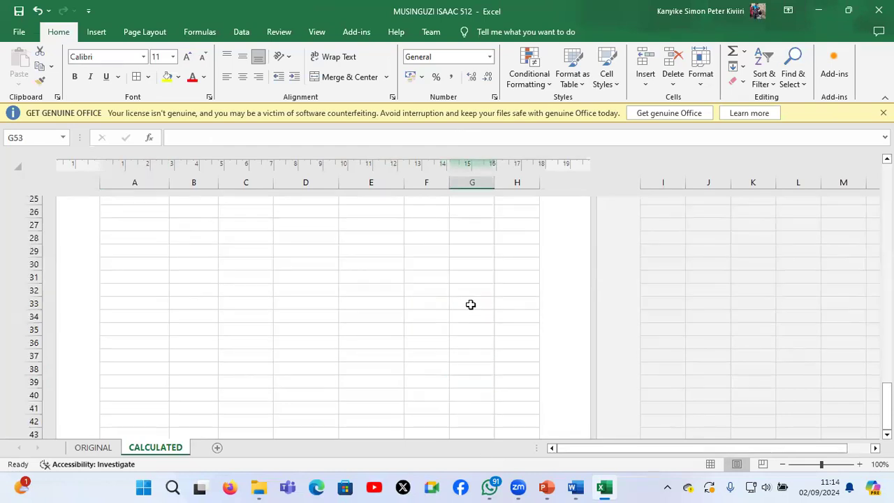
scroll(470, 304, up, 5)
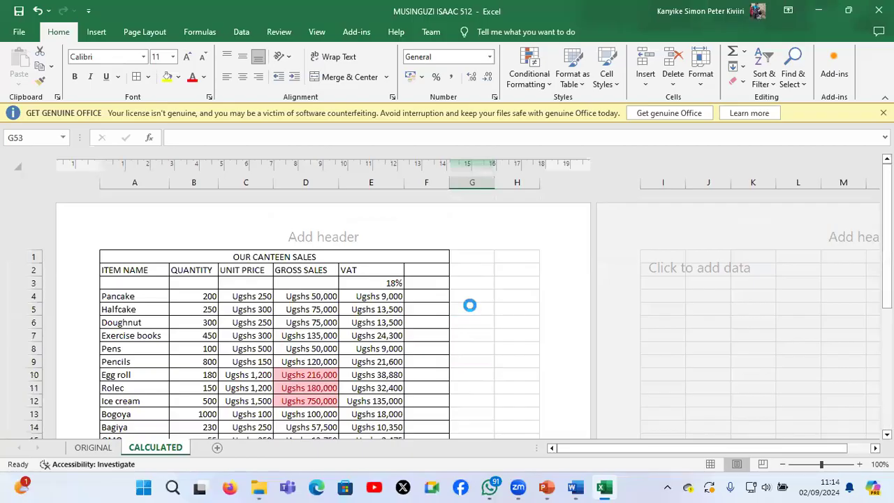
key(ctrl+p)
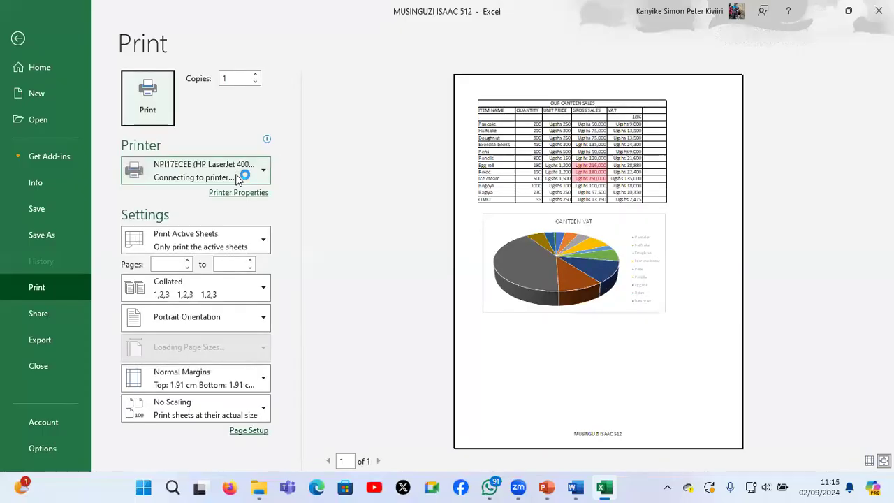
click(238, 178)
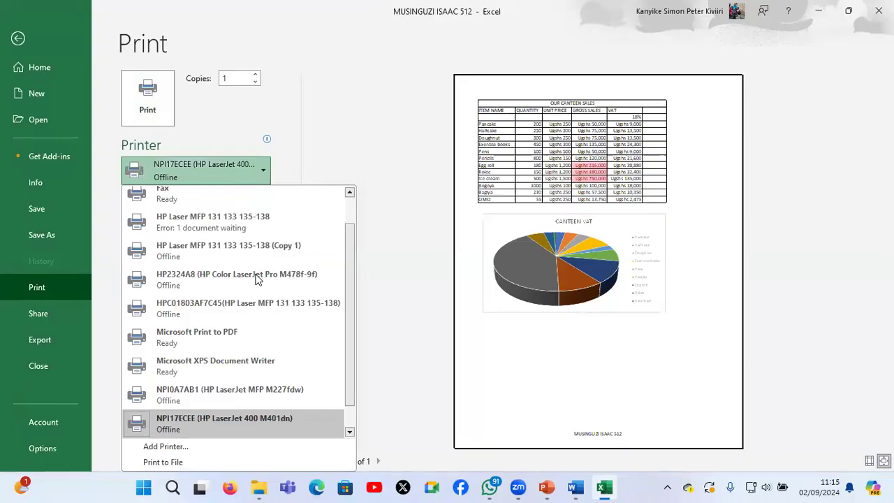
click(241, 109)
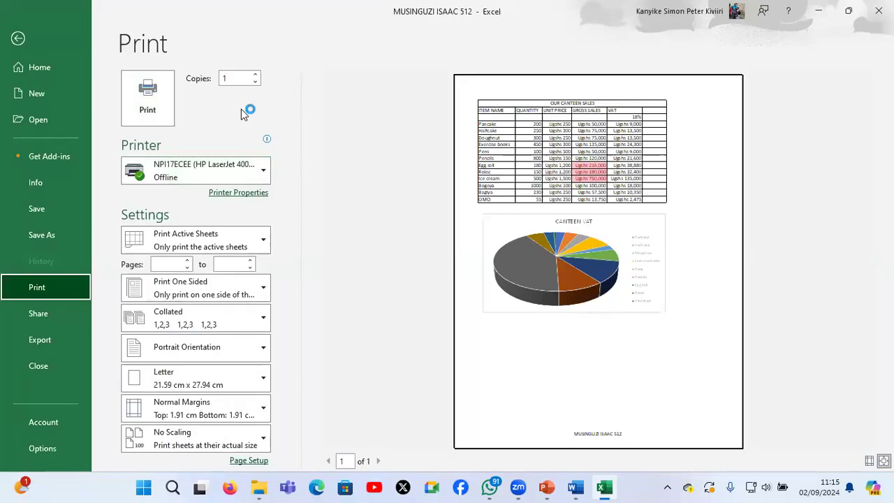
key(Escape)
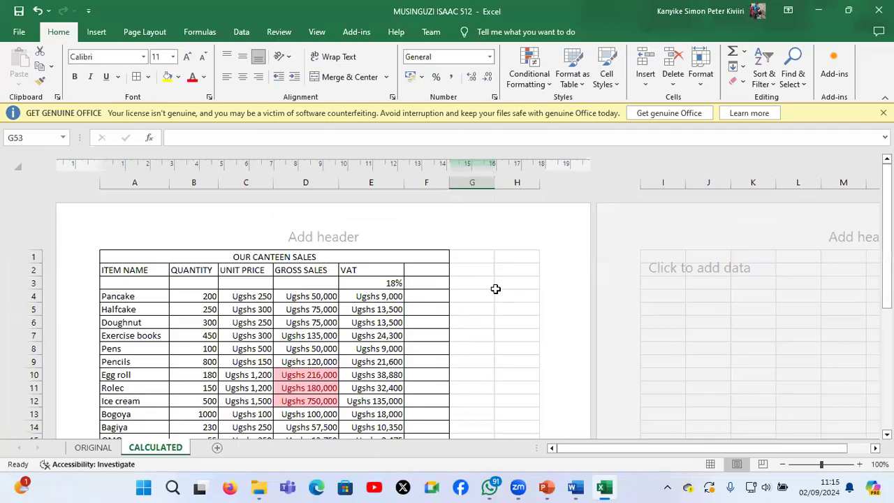
Display the formulas in the CALCULATED sheet's cells and narrow column A to fit the item names
click(483, 322)
key(ctrl+p)
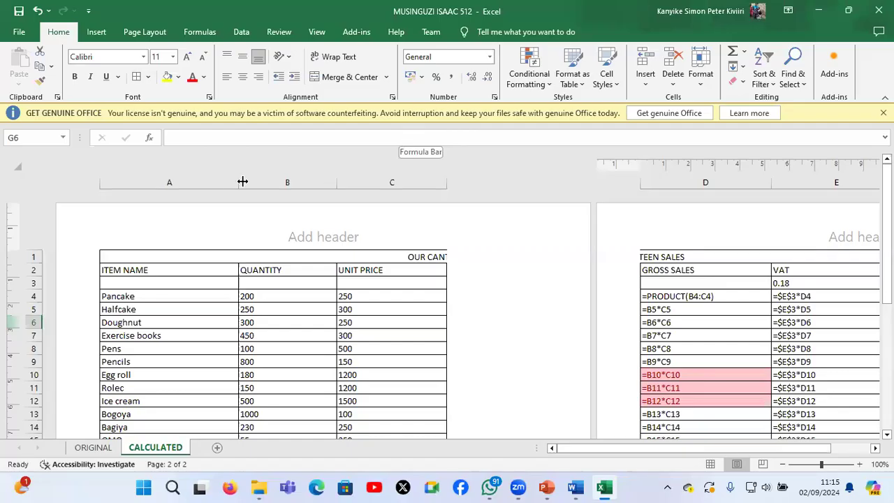
drag(236, 183, 334, 179)
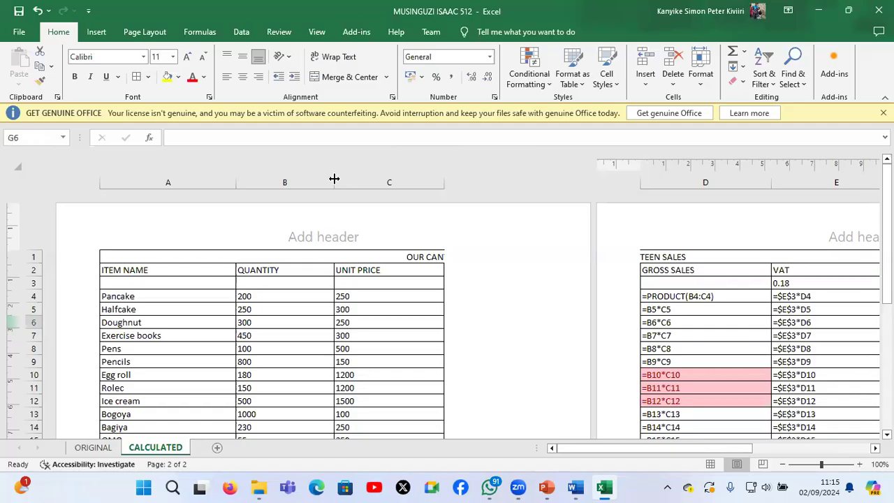
click(344, 303)
click(343, 301)
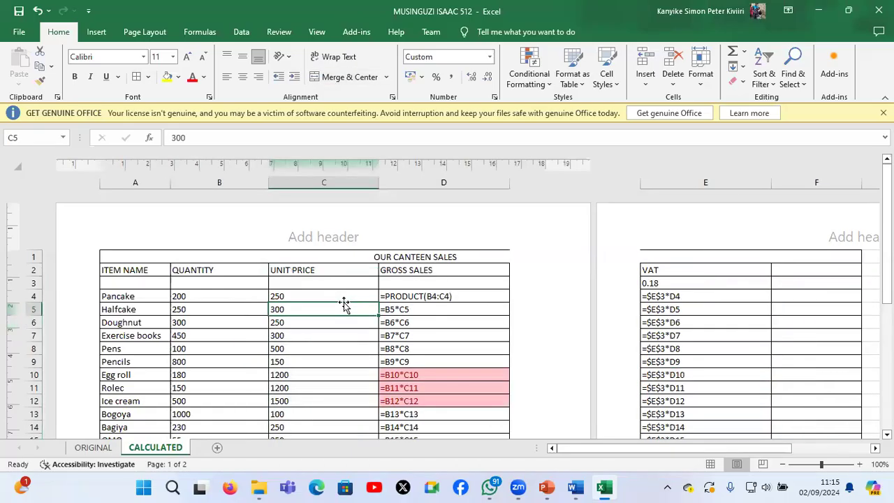
Narrow the Unit Price, Gross Sales and VAT columns so that columns A to E fit on the first page
scroll(343, 302, down, 3)
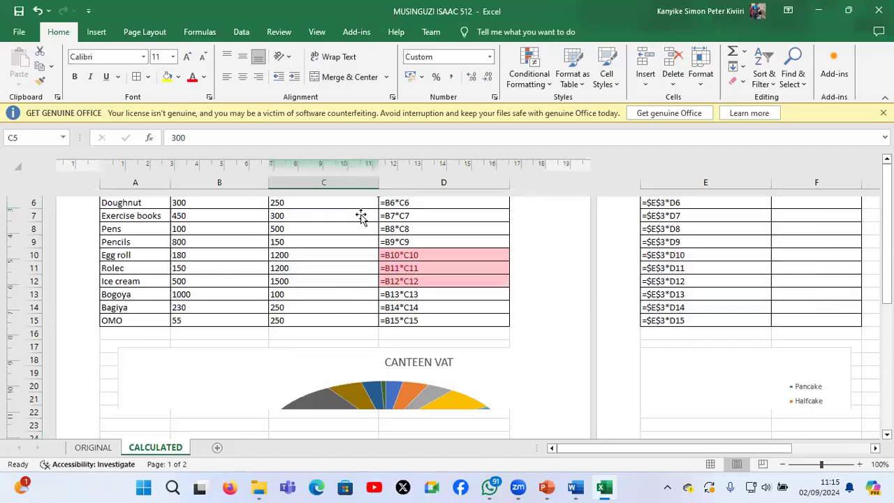
scroll(361, 217, up, 3)
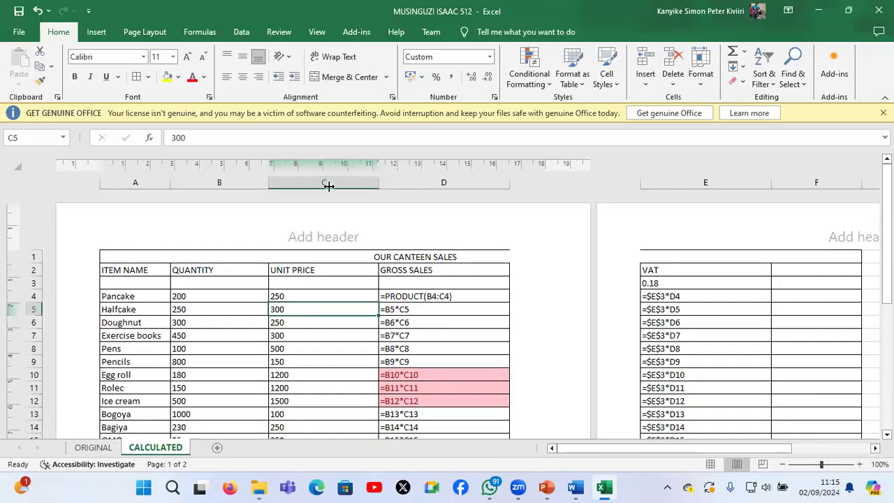
drag(323, 187, 320, 187)
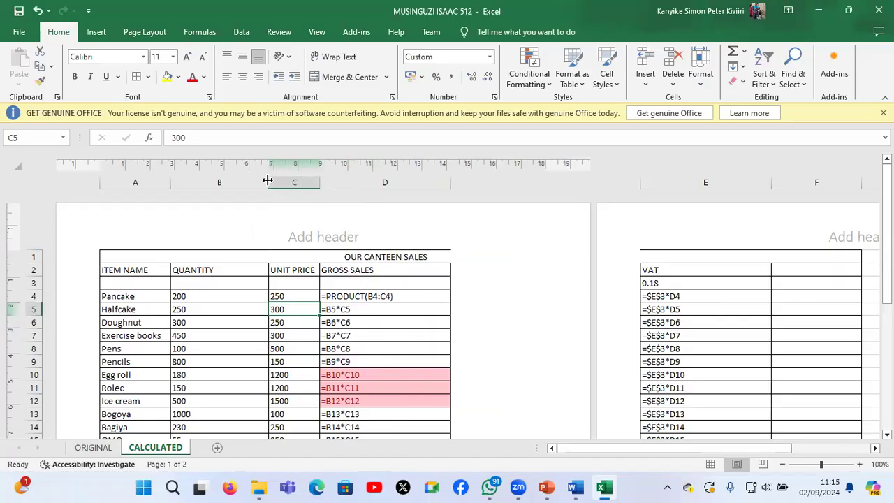
drag(267, 181, 218, 186)
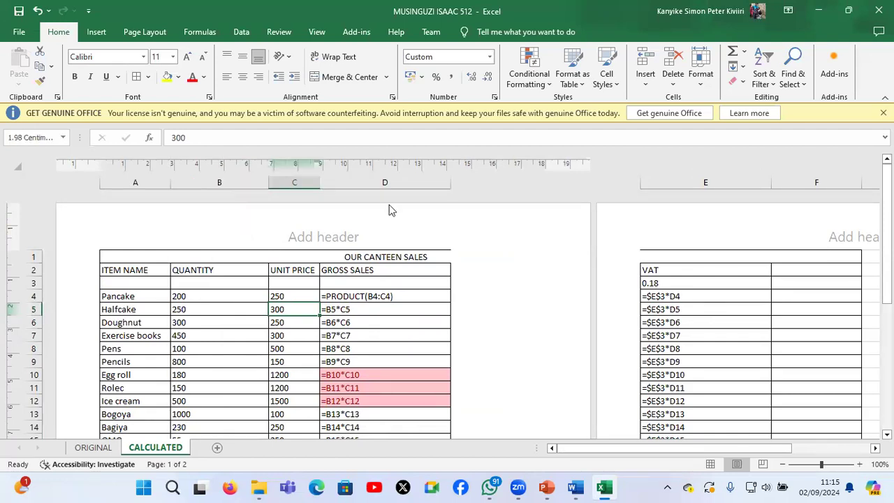
drag(451, 180, 456, 280)
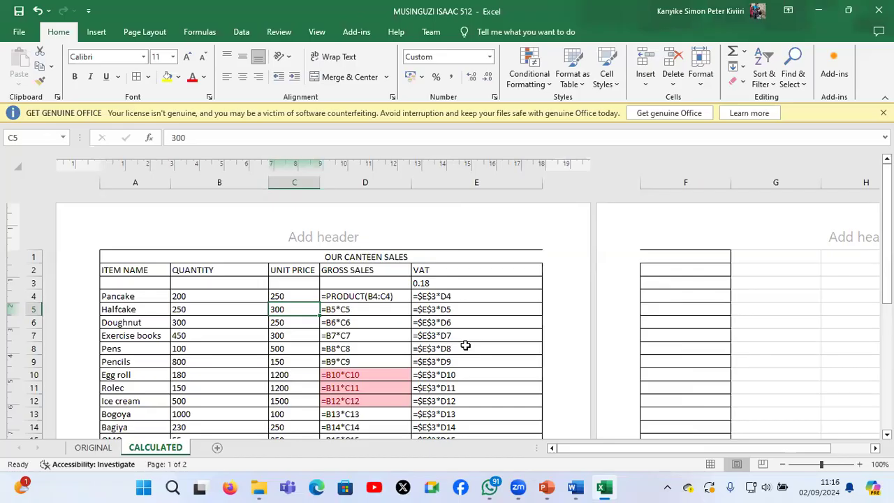
Examine which cells the VAT formulas in E7 and E12 refer to
double_click(442, 337)
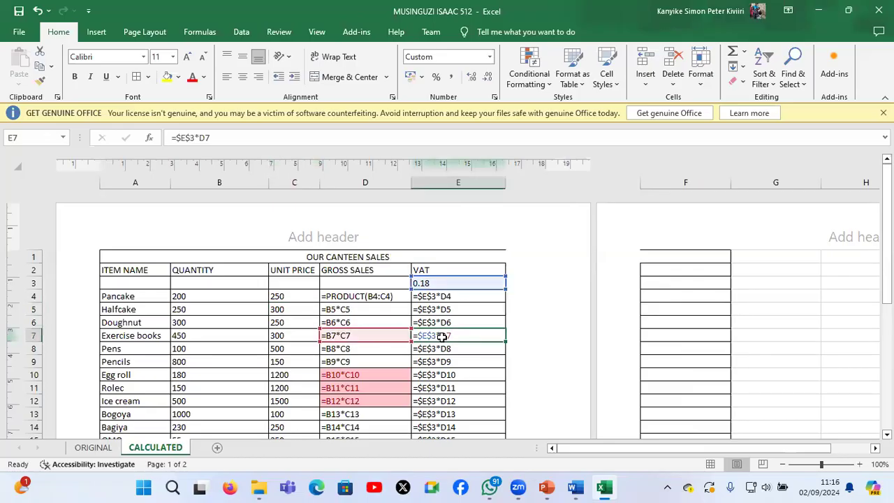
double_click(414, 403)
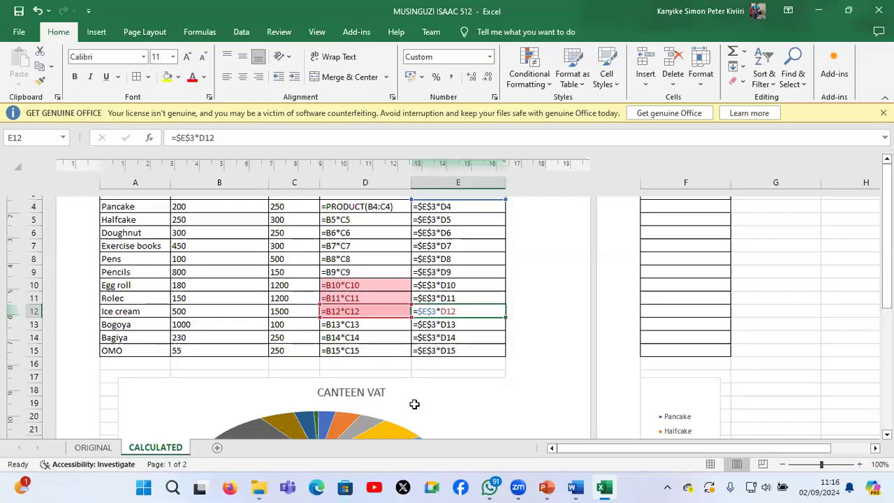
scroll(414, 404, down, 1)
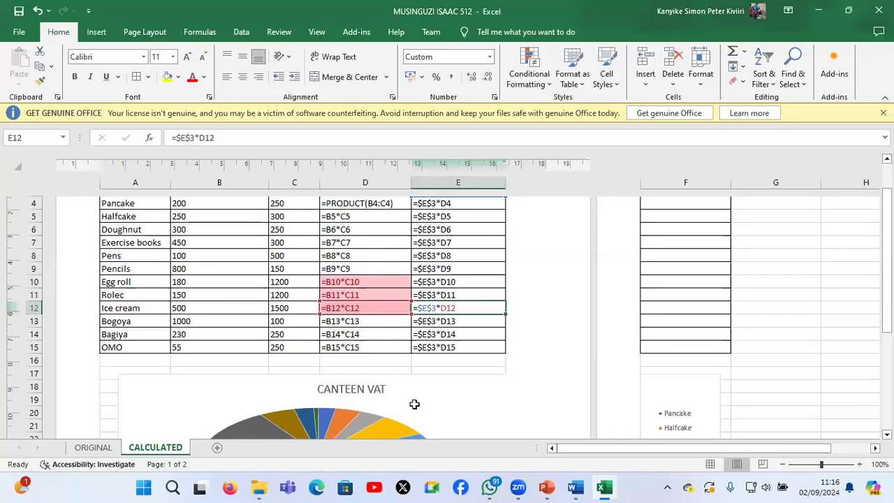
Switch to the S850_2 paper in Word to check the question 2 tasks, and return to the Excel workbook
key(alt+Tab)
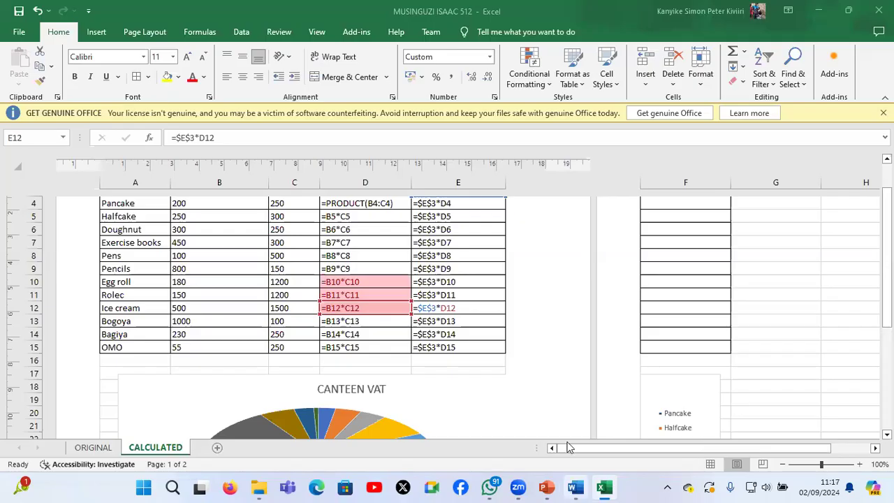
mouse_move(575, 487)
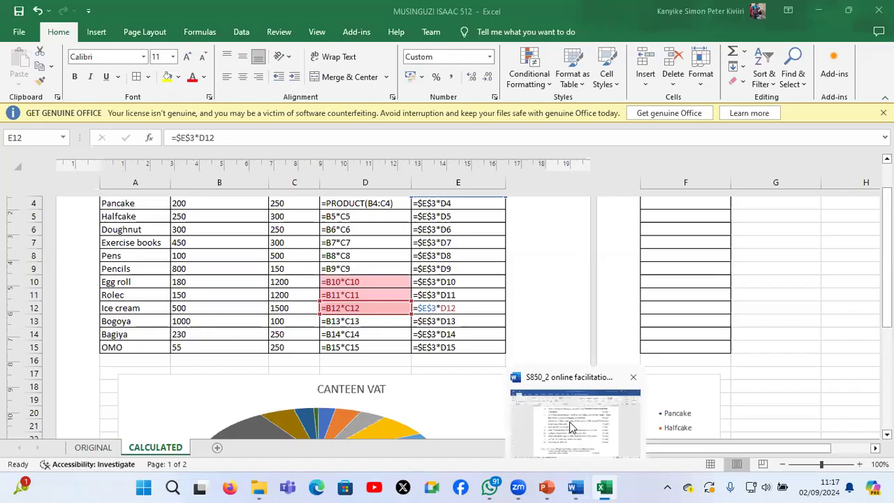
click(570, 428)
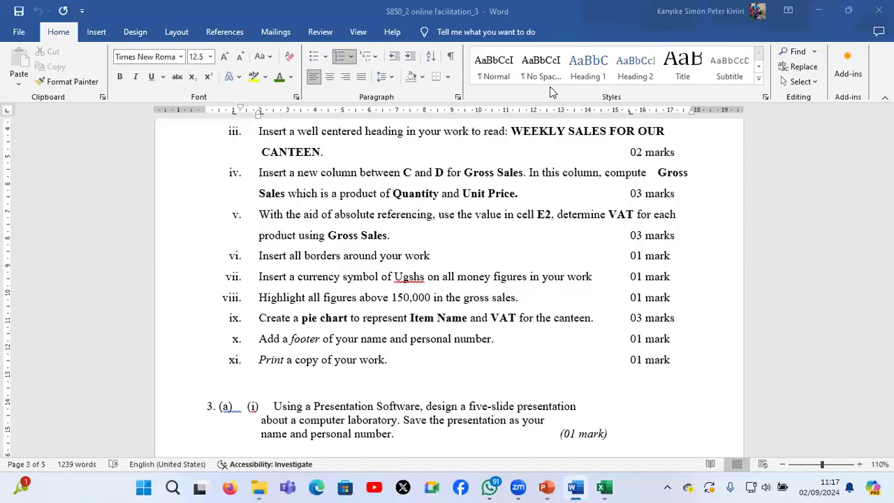
click(605, 488)
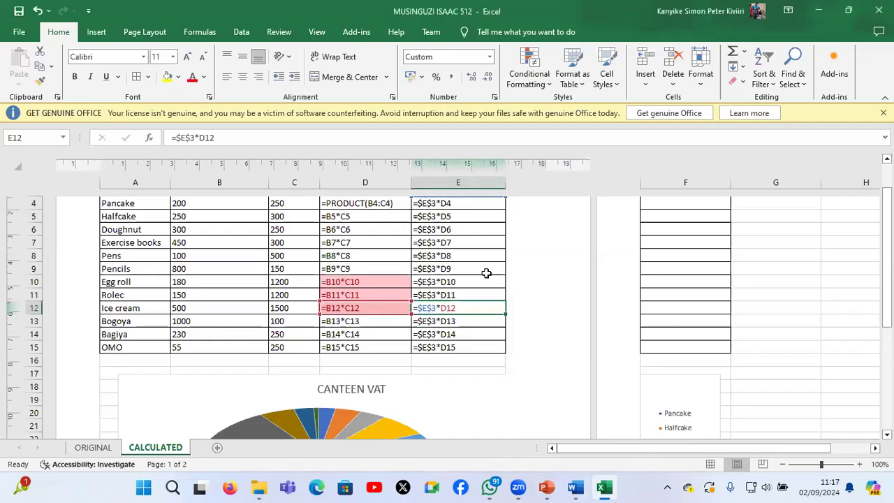
Switch the CALCULATED sheet from formulas back to values and widen the Unit Price, Gross Sales and VAT columns to fit their figures
scroll(486, 273, up, 2)
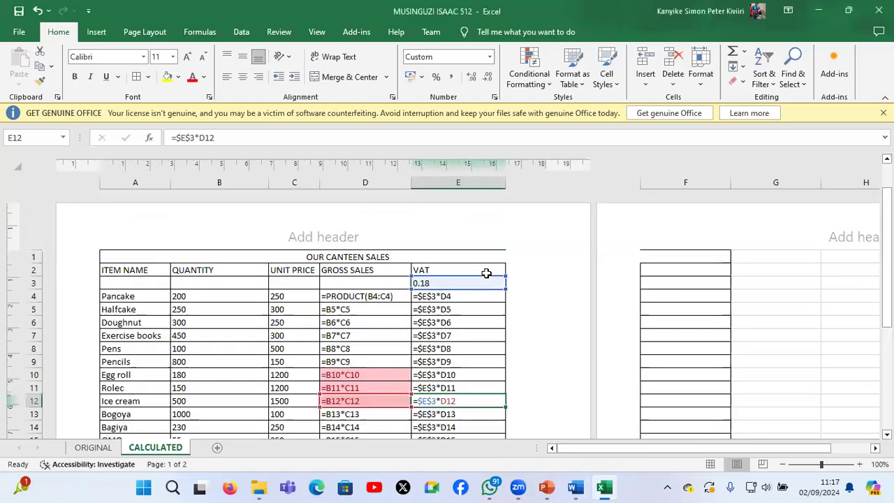
click(485, 274)
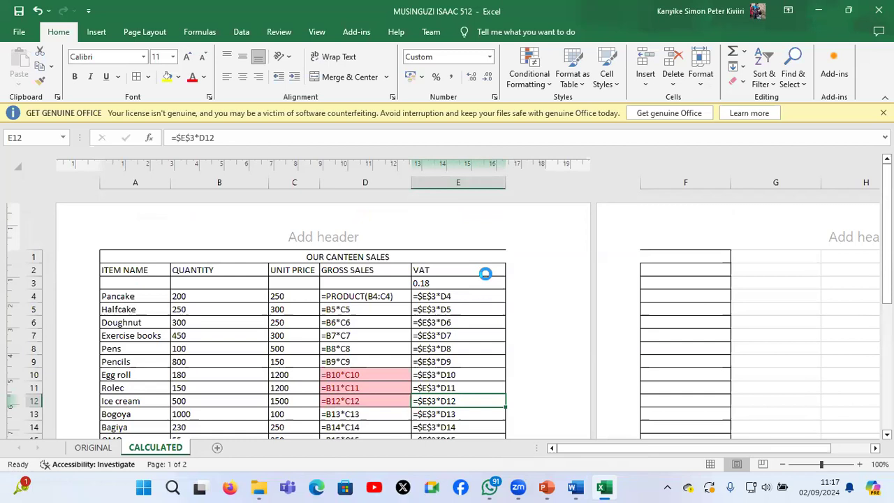
key(ctrl+grave)
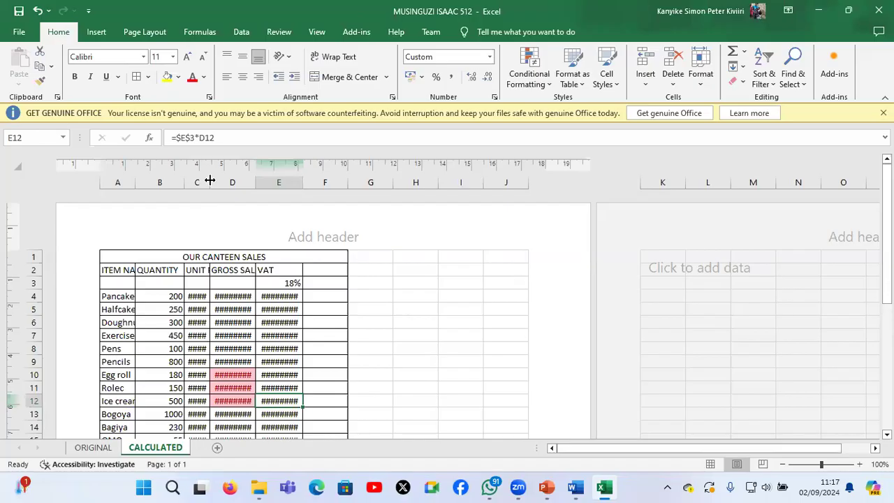
drag(209, 181, 239, 182)
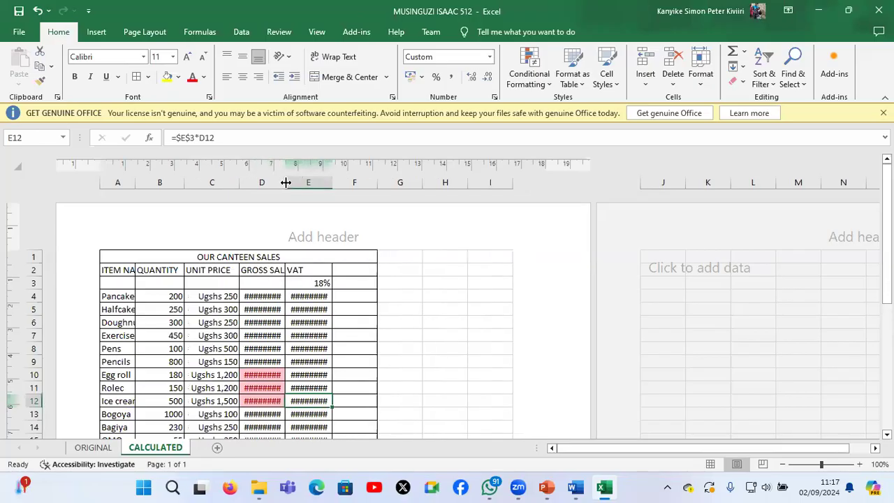
double_click(285, 182)
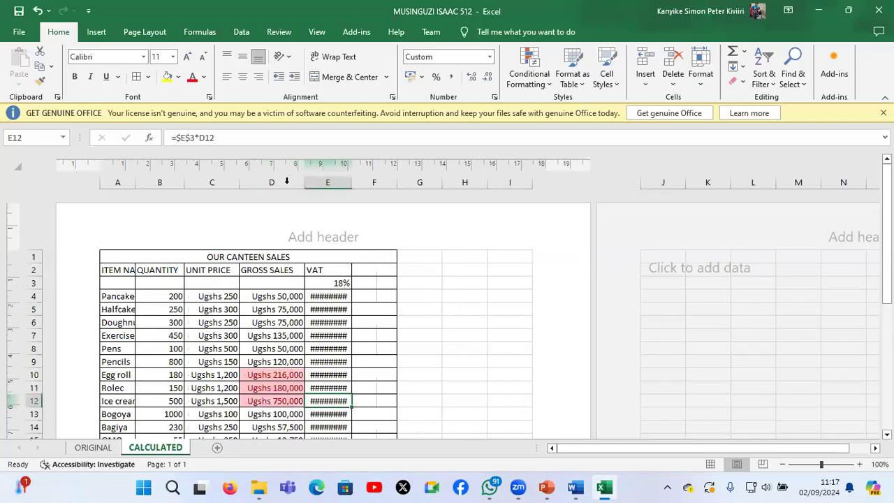
double_click(354, 183)
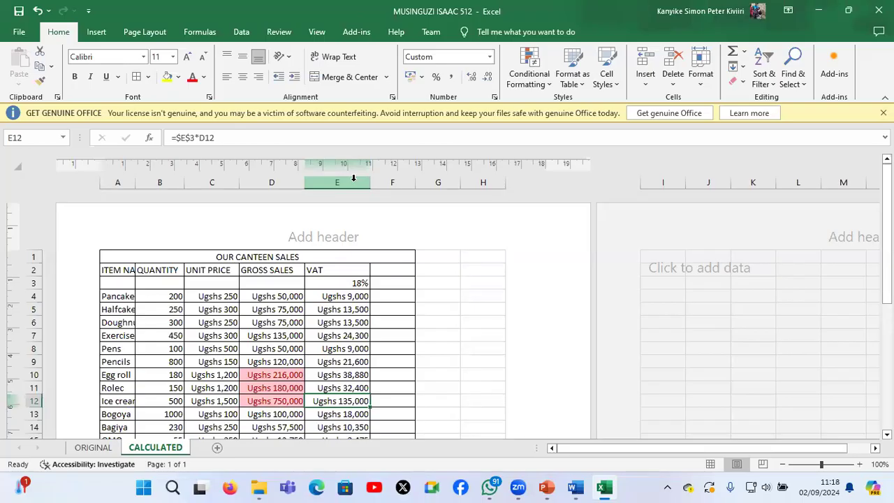
Show the sheet's formulas once more, return to values, and inspect the VAT rate in E3 and the formula in E4
key(ctrl+grave)
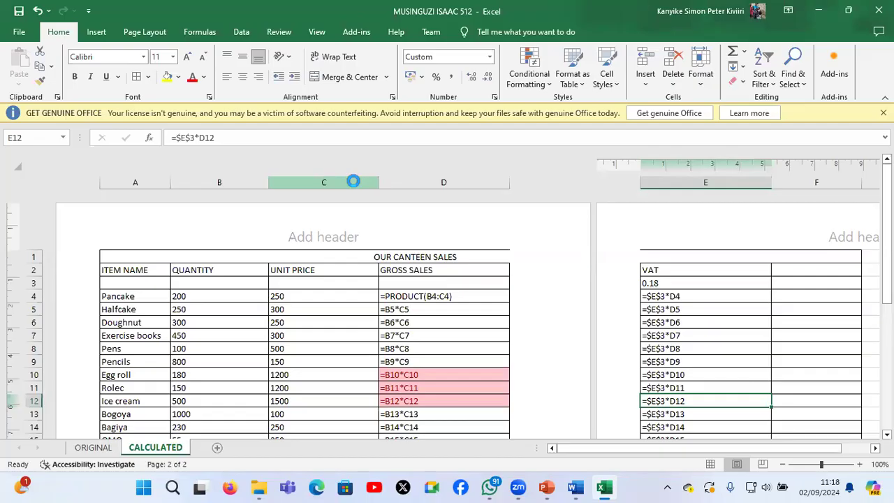
key(ctrl+grave)
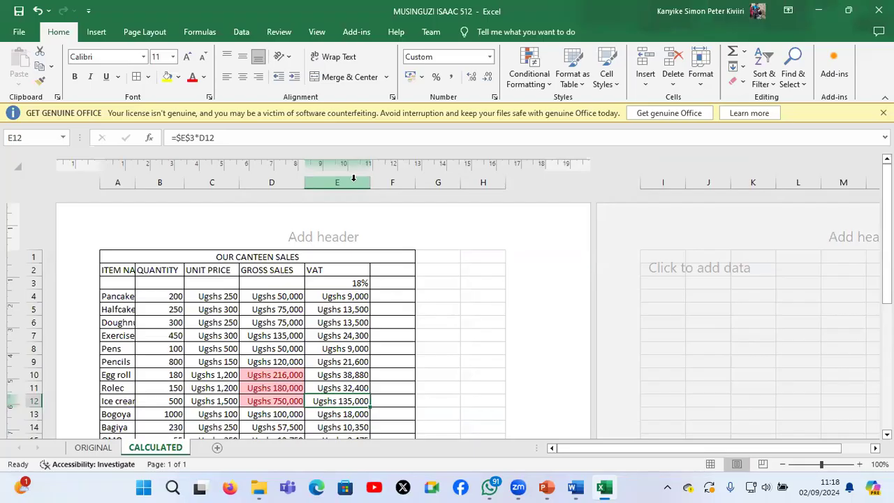
click(331, 286)
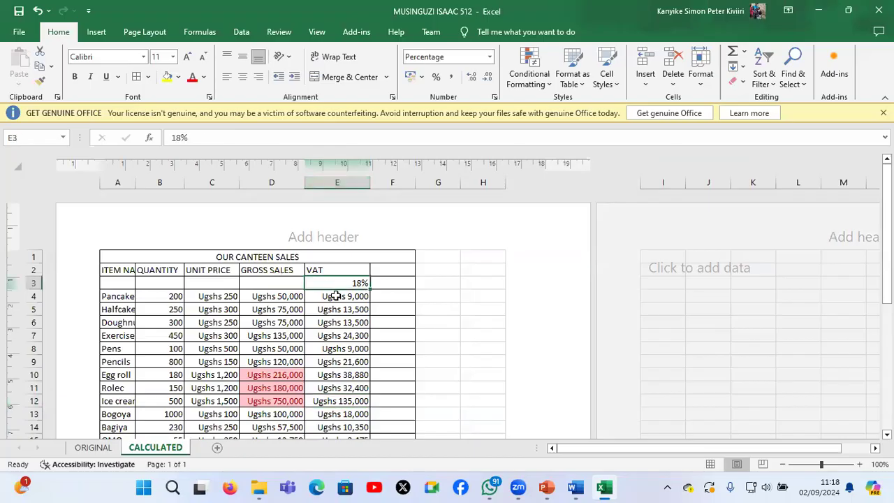
click(335, 296)
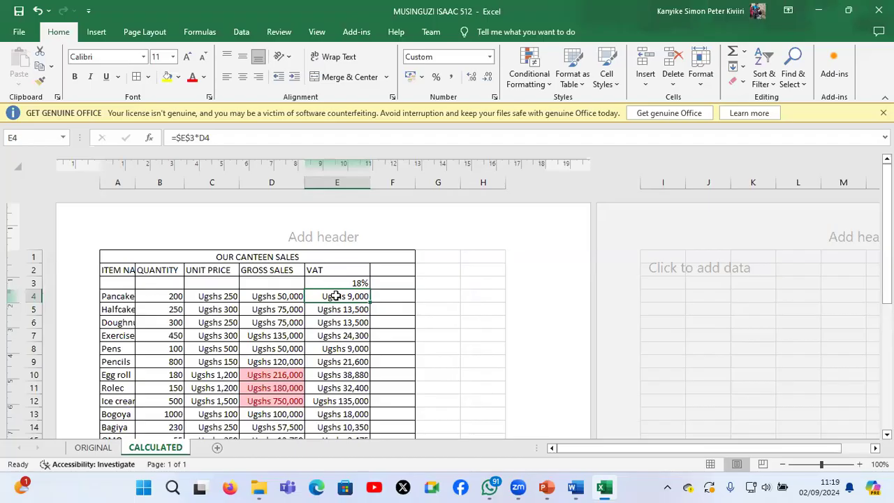
Clear the VAT formulas in E4:E15
drag(338, 422, 361, 377)
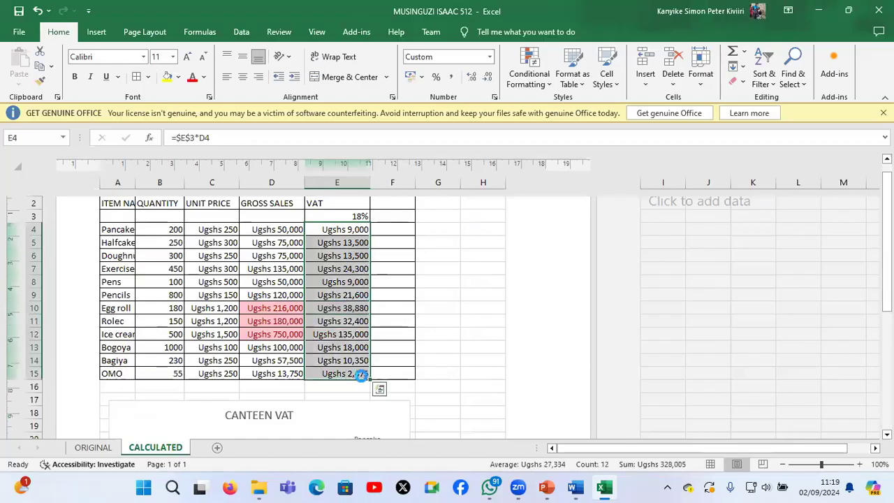
key(Delete)
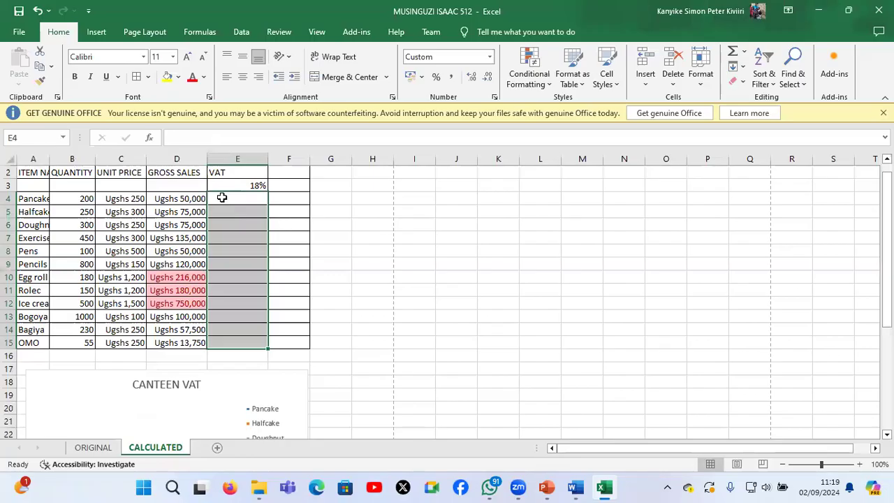
click(221, 198)
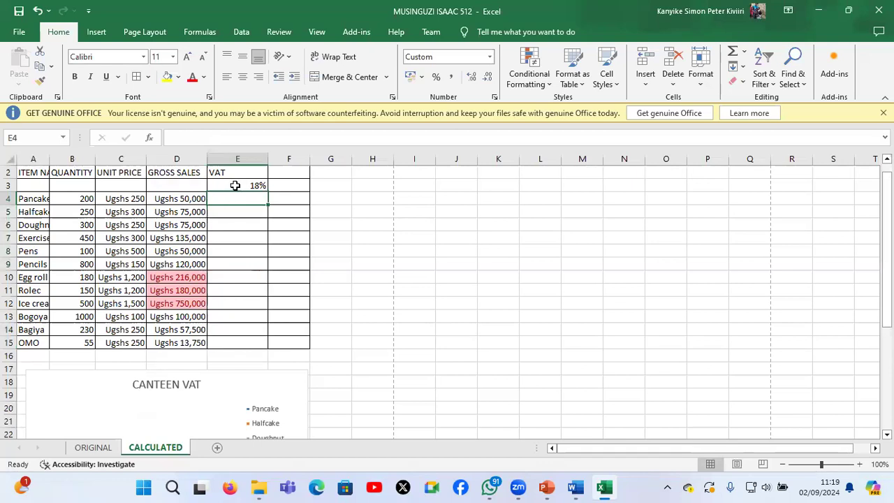
click(236, 185)
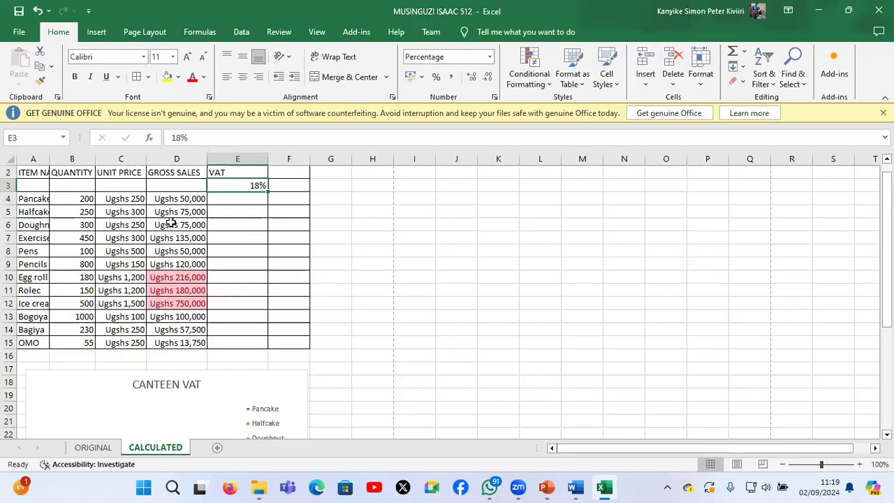
Enter the VAT formula =D4*E3 for Pancake in cell E4
click(218, 199)
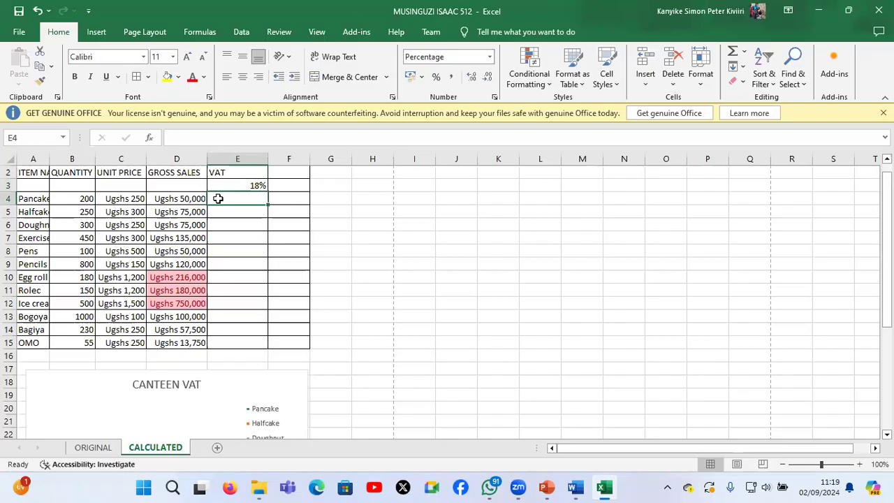
text(=)
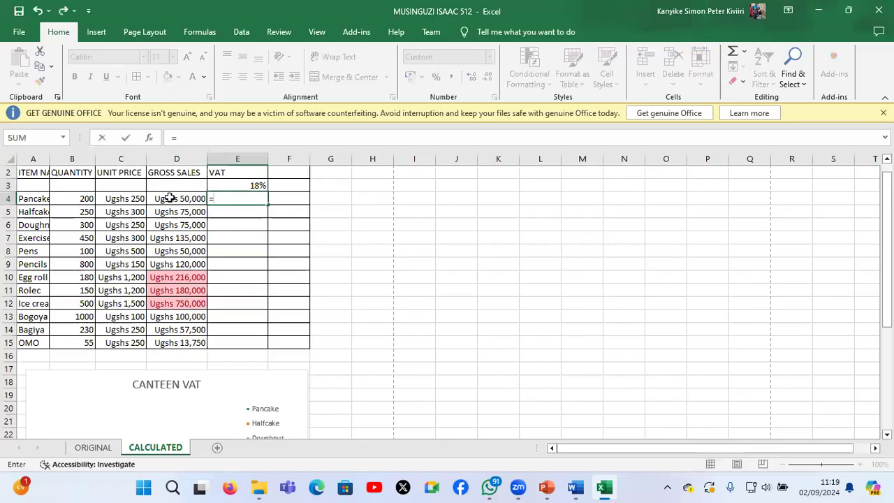
click(170, 198)
text(*)
click(241, 184)
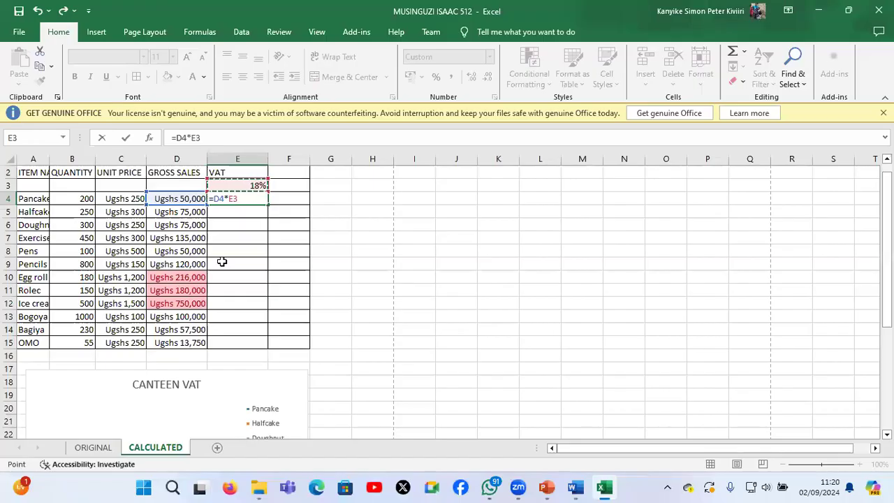
key(Return)
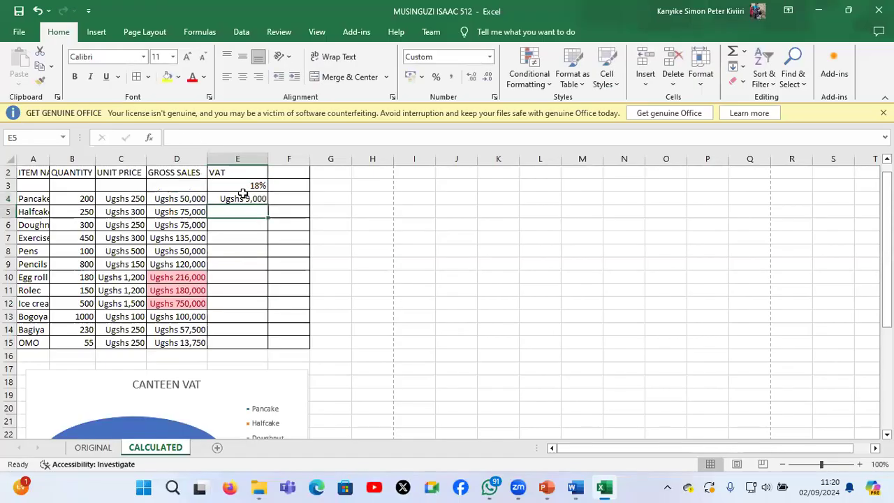
Fill the relative VAT formula from E4 down to E15 and widen column E to fit its contents
click(242, 198)
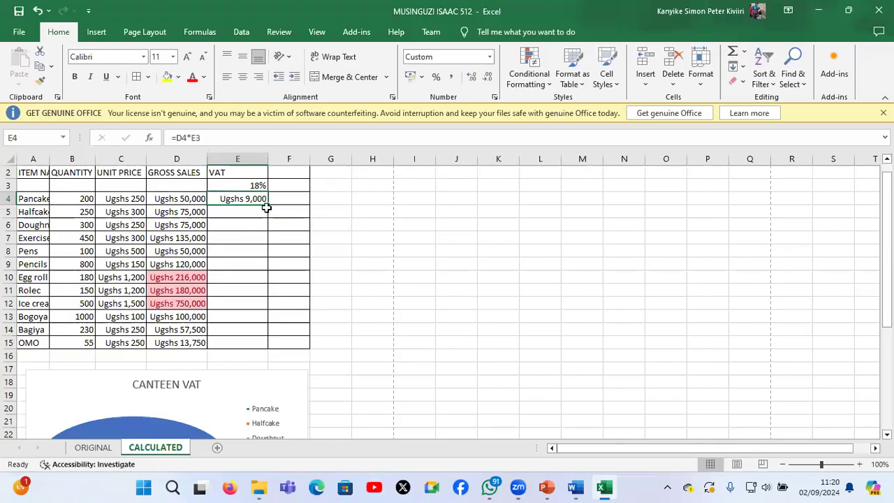
drag(269, 207, 263, 345)
drag(268, 158, 267, 158)
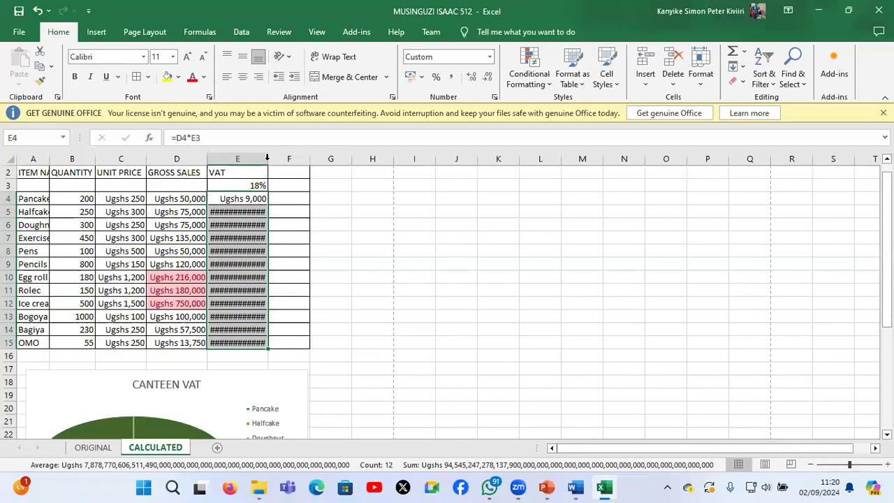
double_click(267, 158)
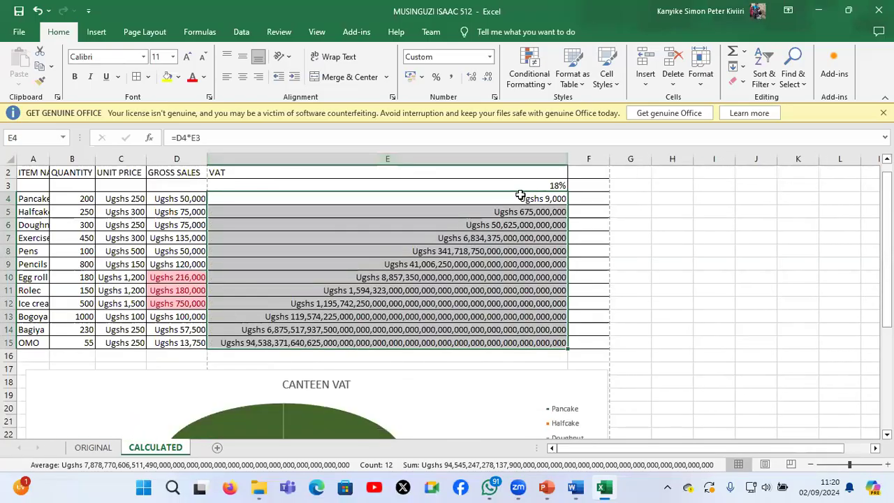
Examine which cells the filled VAT formula in E6 refers to and leave it as it is
double_click(269, 221)
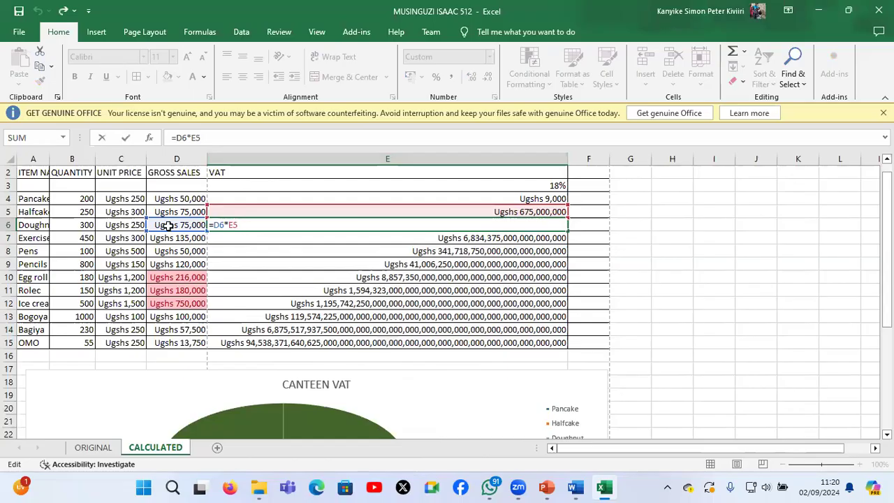
key(ctrl+Return)
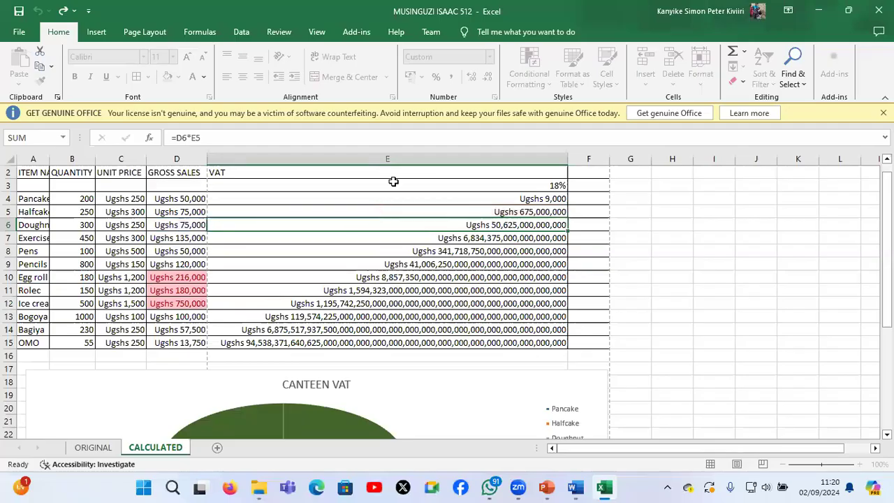
key(Return)
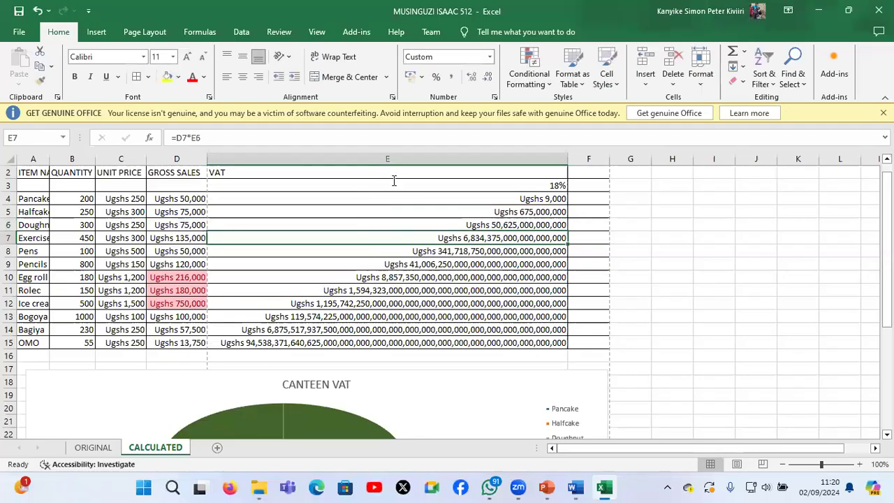
Make the VAT rate reference absolute in cell E4, so the formula reads =D4*$E$3
double_click(361, 189)
click(224, 199)
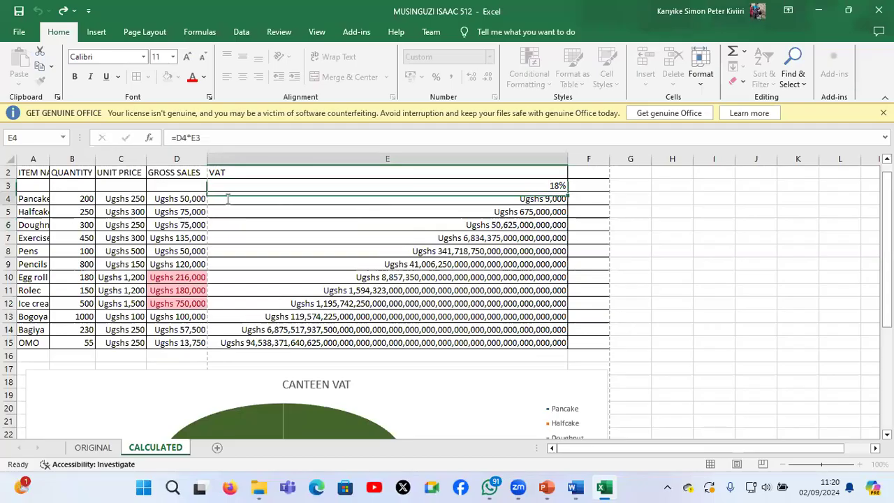
double_click(232, 199)
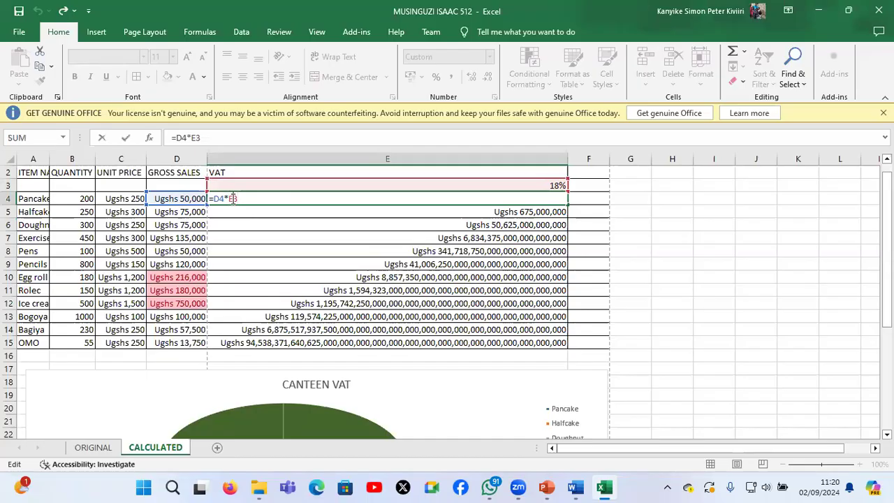
double_click(233, 199)
key(F4)
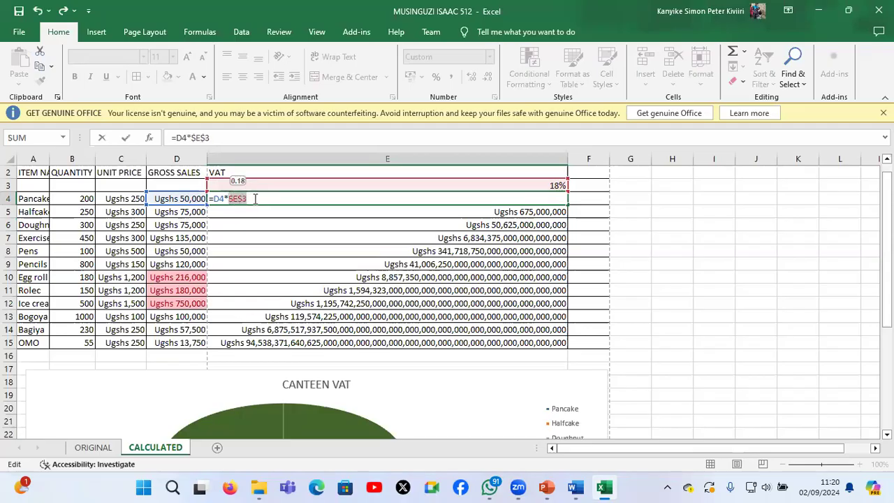
click(256, 199)
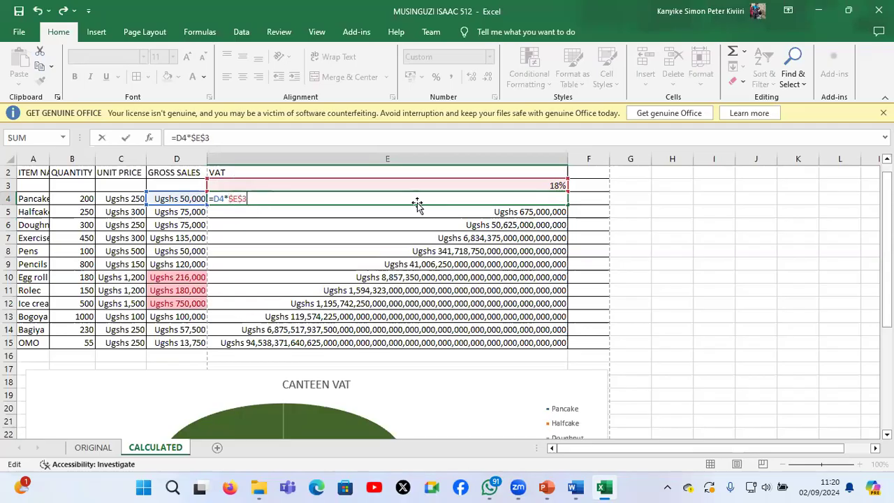
key(Return)
Fill the absolute-reference VAT formula from E4 down to E15 and fit column E to its contents
click(565, 201)
double_click(570, 203)
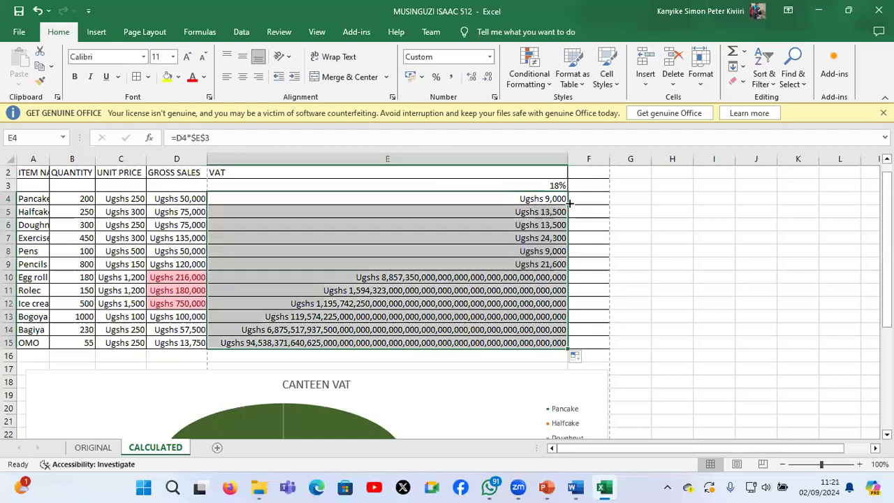
double_click(567, 158)
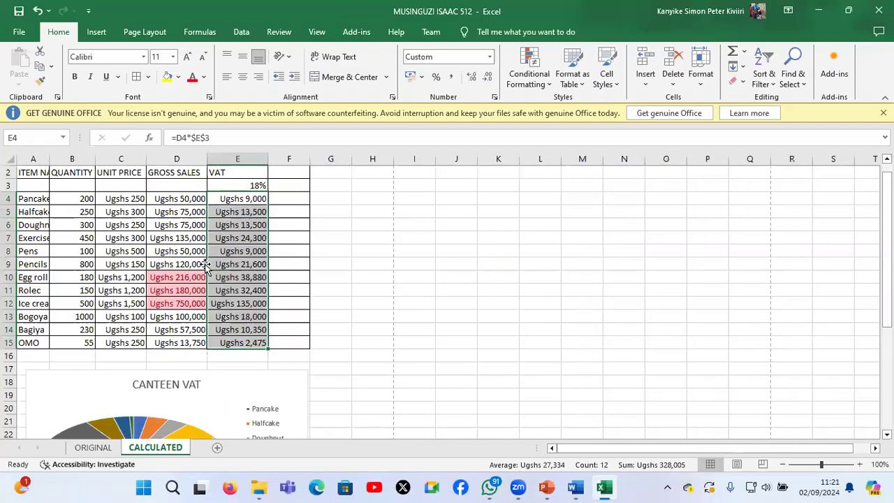
click(331, 252)
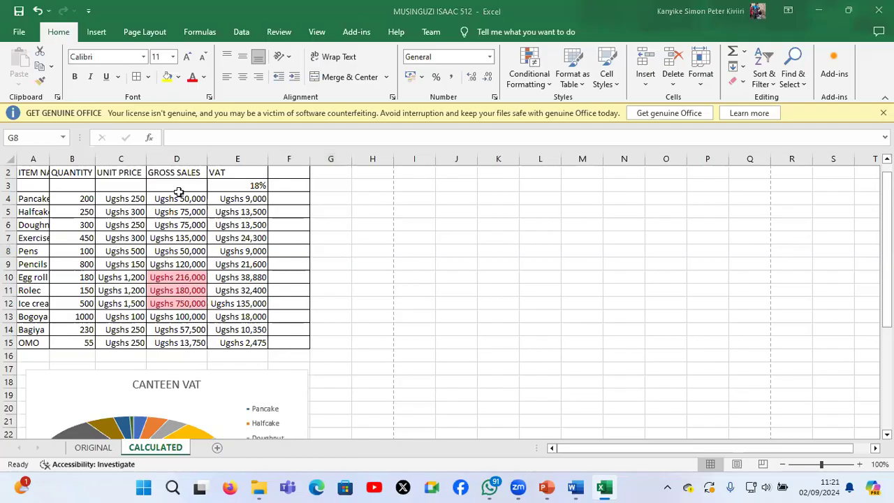
Clear the conditional formatting rules from the Gross Sales figures in D4:D16 only
drag(179, 194, 199, 356)
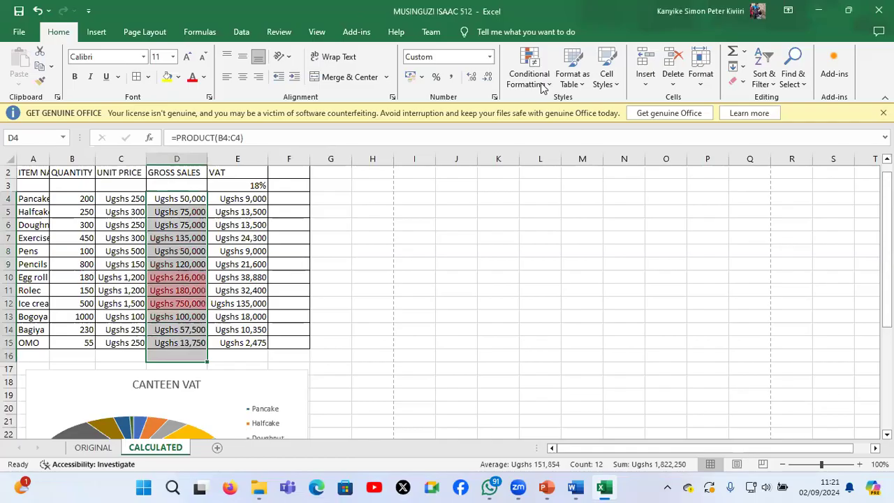
mouse_move(577, 240)
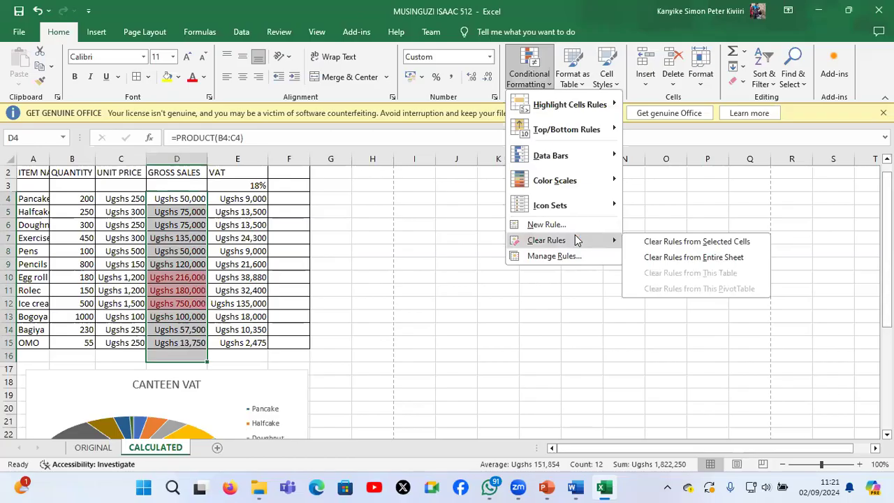
click(688, 242)
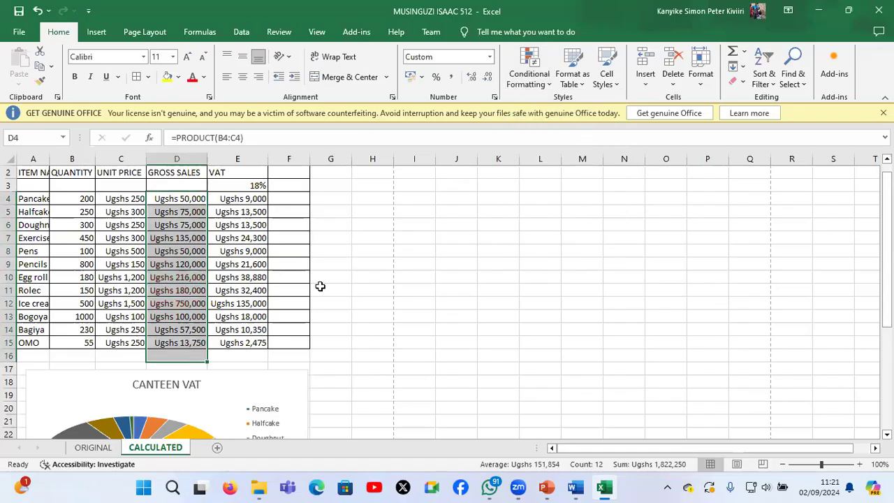
click(190, 241)
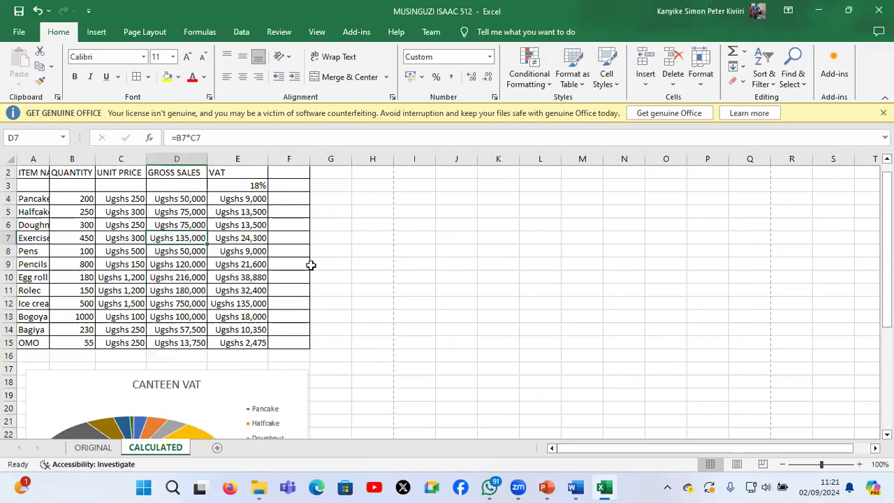
click(379, 300)
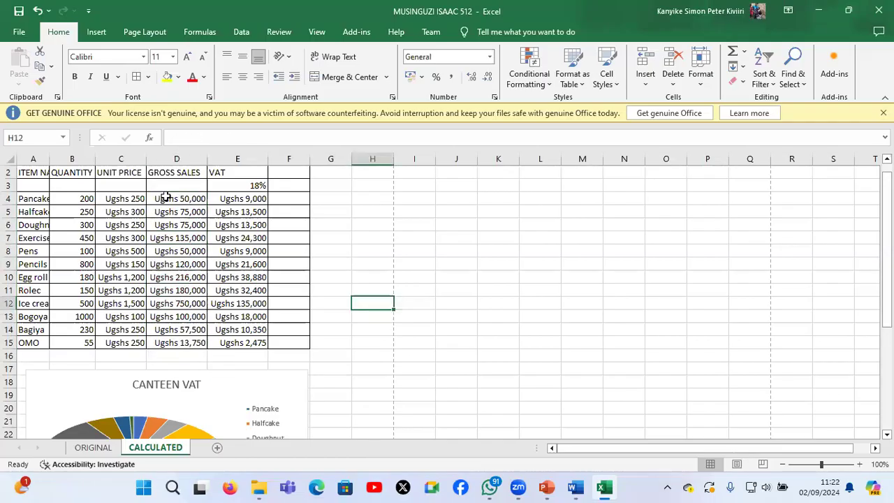
Highlight Gross Sales figures greater than 150000 in D4:D15 using Light Red Fill with Dark Red Text
click(160, 199)
shift+click(168, 346)
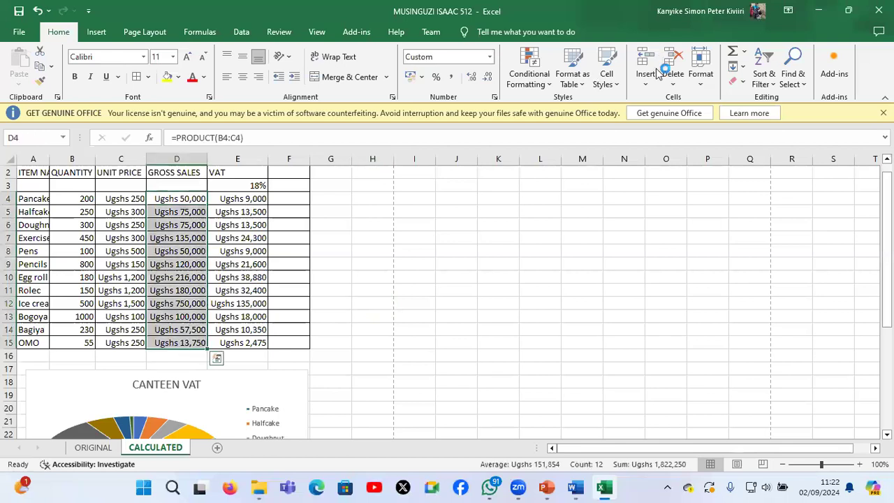
click(538, 85)
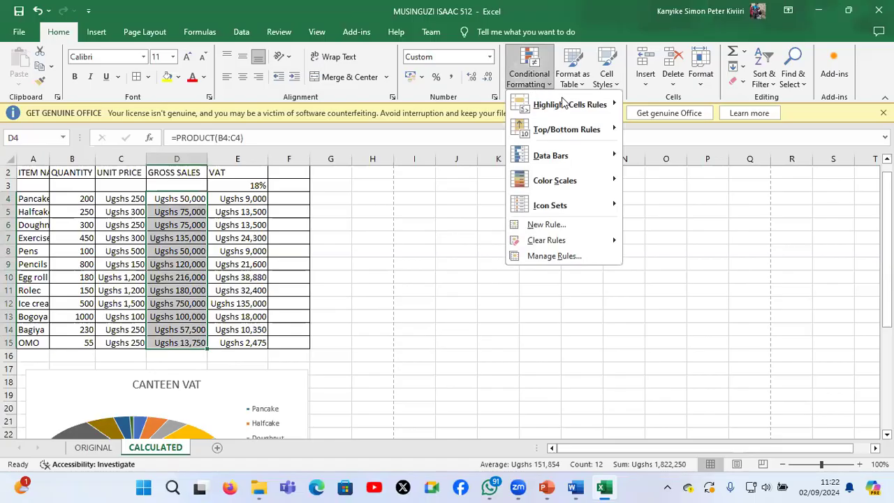
mouse_move(563, 102)
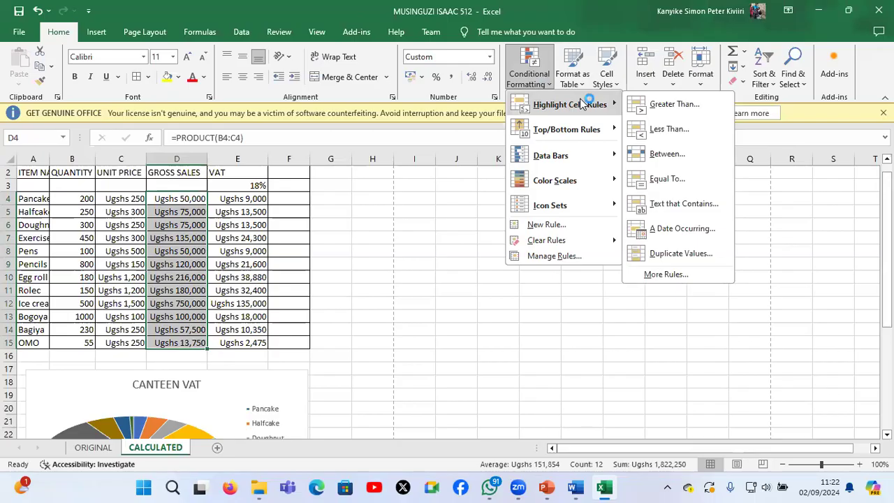
click(674, 127)
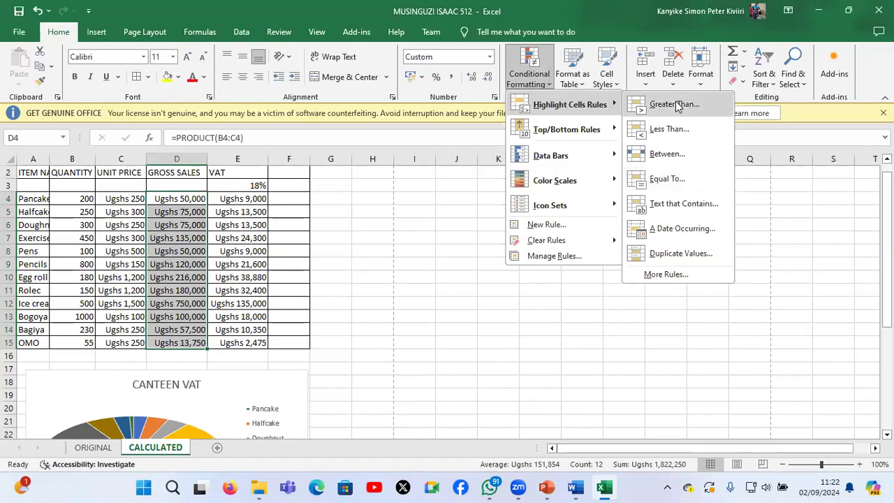
click(703, 108)
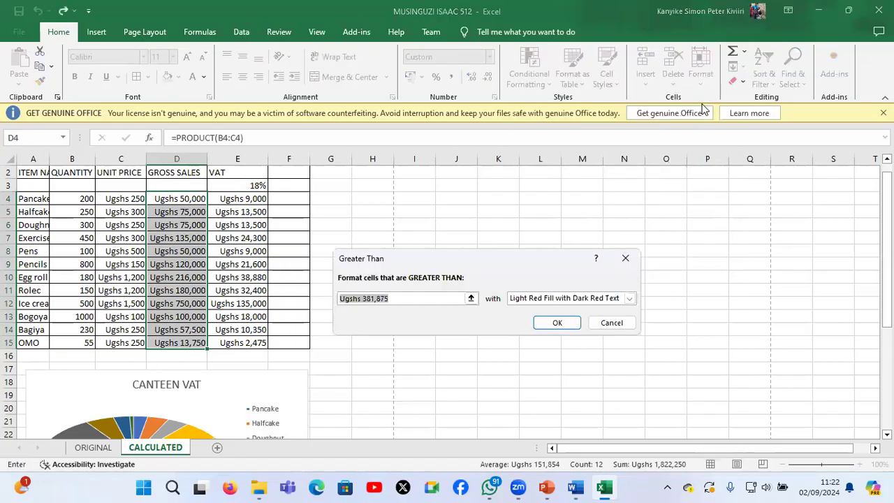
text(150)
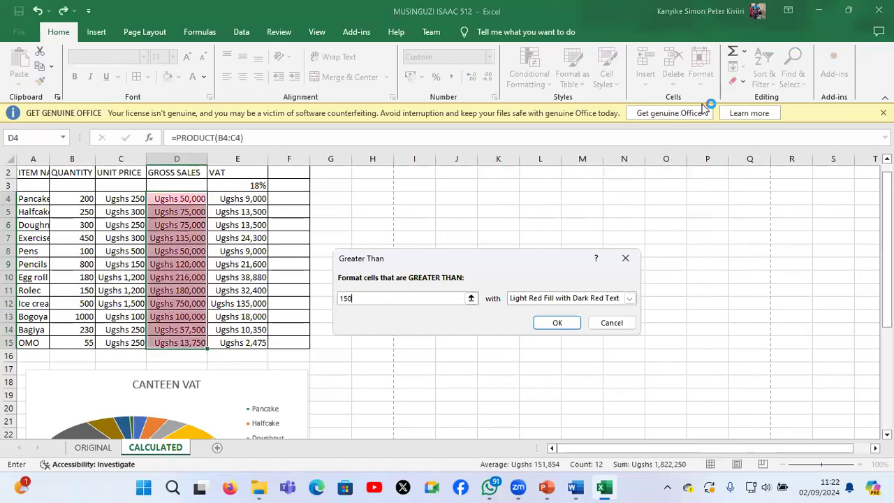
text(000)
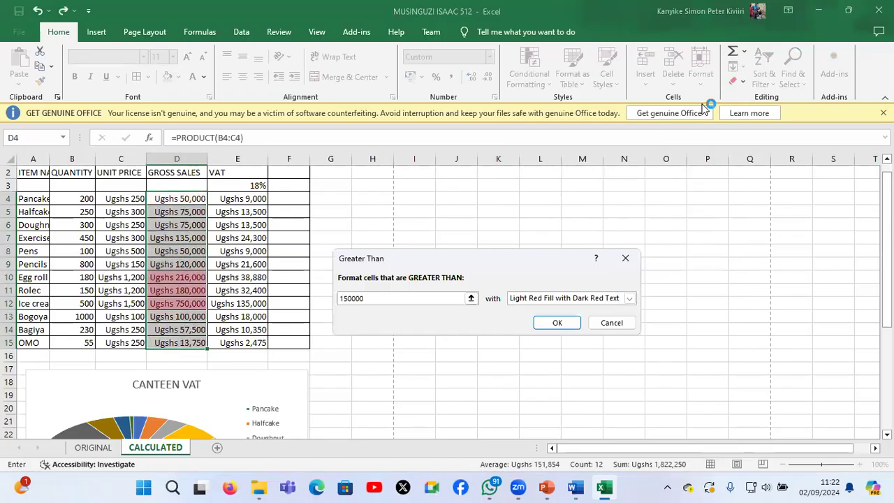
click(548, 325)
click(260, 259)
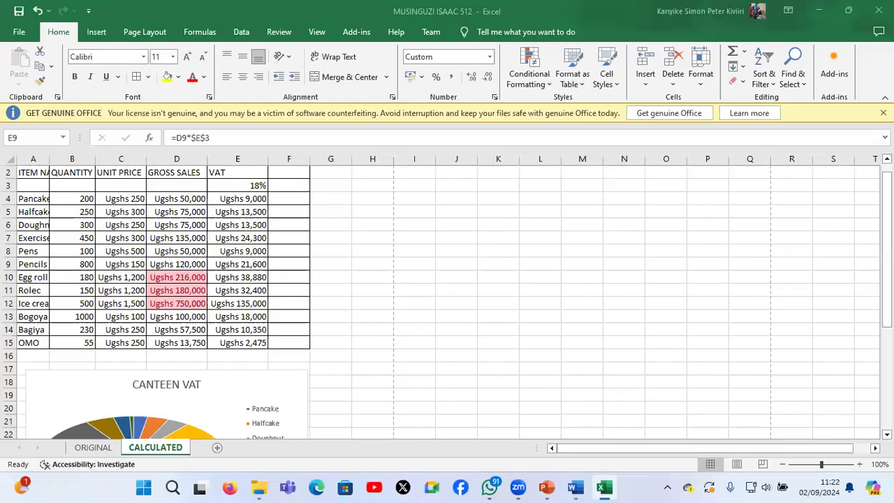
Close the canteen workbook and save its changes
click(878, 10)
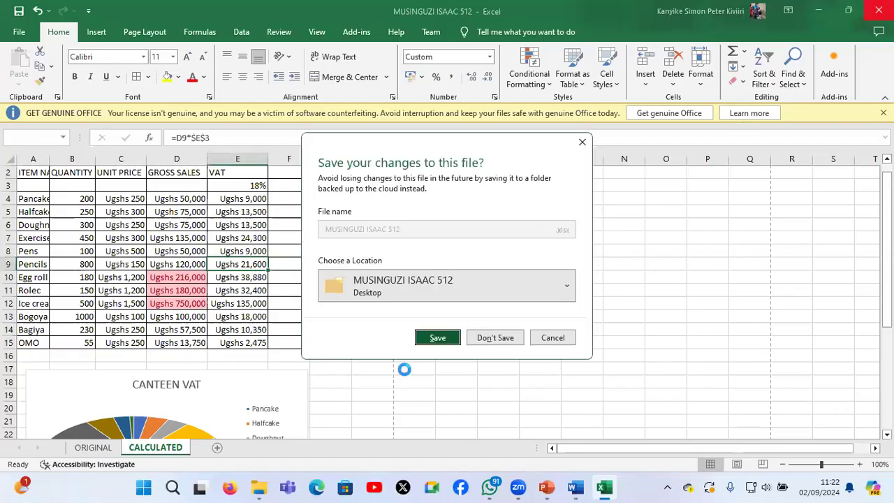
key(Return)
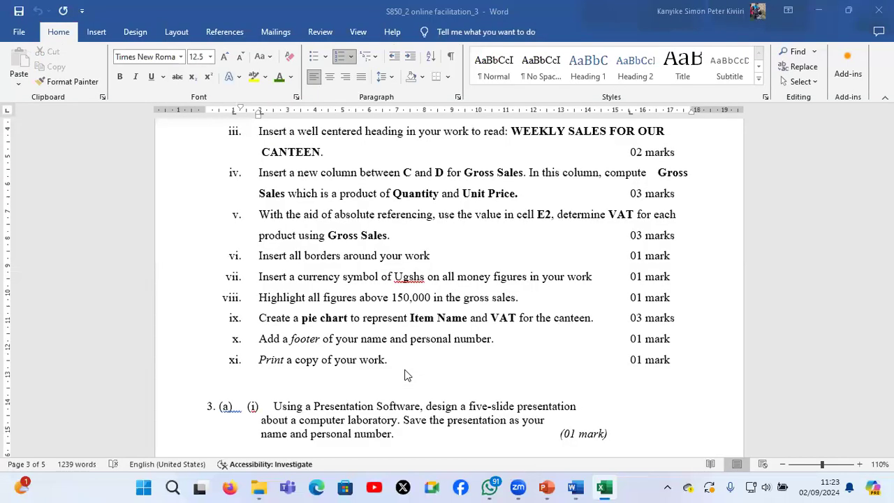
Read question 3 of the practical paper in Word, examining the requirements for each slide of the computer laboratory presentation
scroll(405, 370, down, 1)
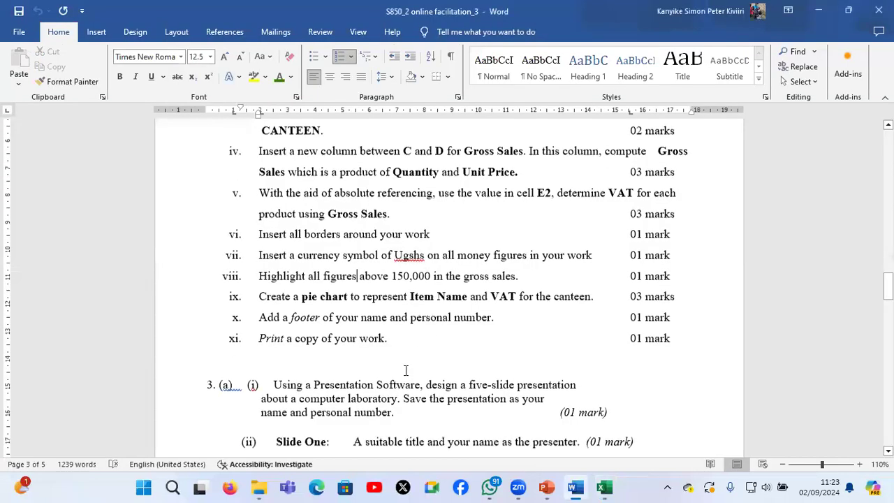
scroll(405, 370, down, 3)
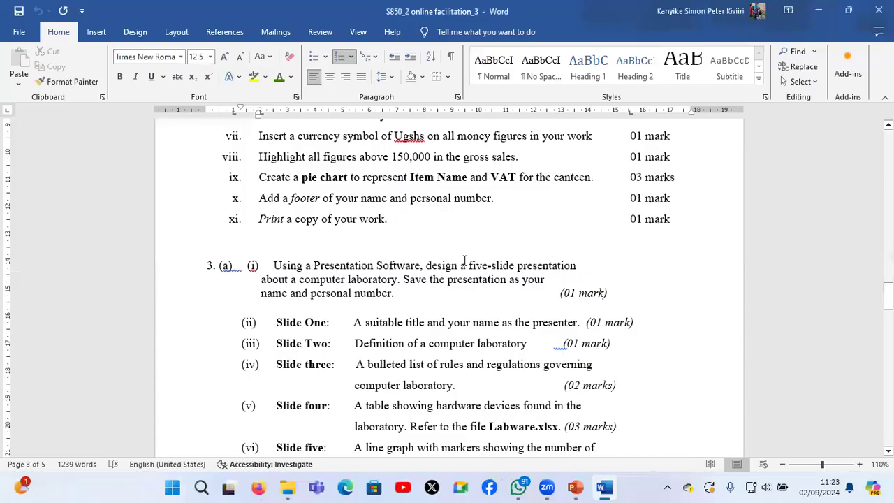
scroll(463, 260, down, 2)
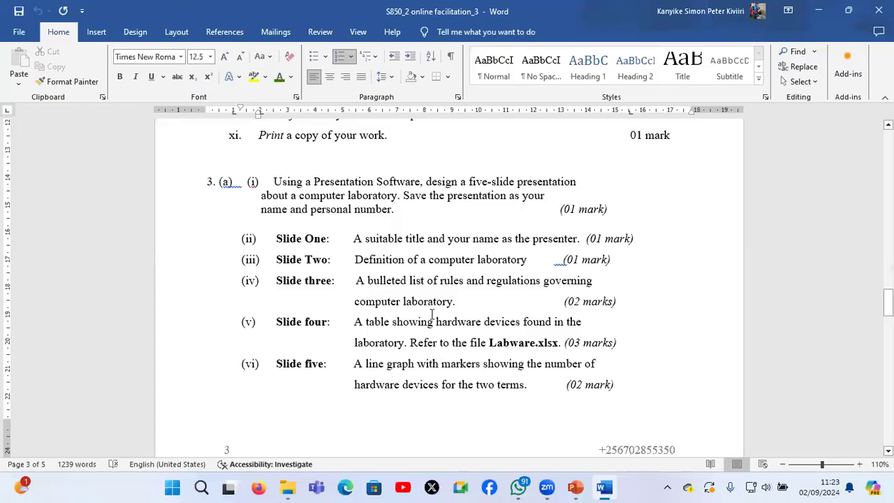
scroll(431, 315, down, 3)
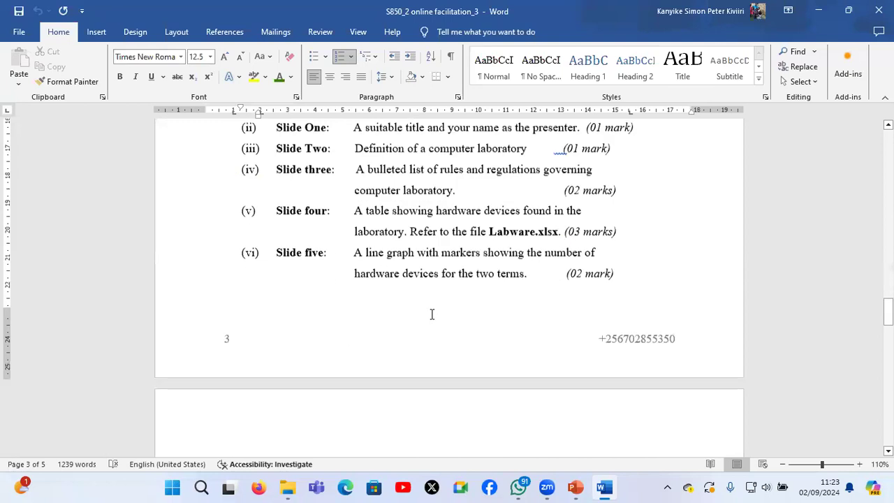
scroll(431, 314, up, 1)
scroll(432, 314, down, 2)
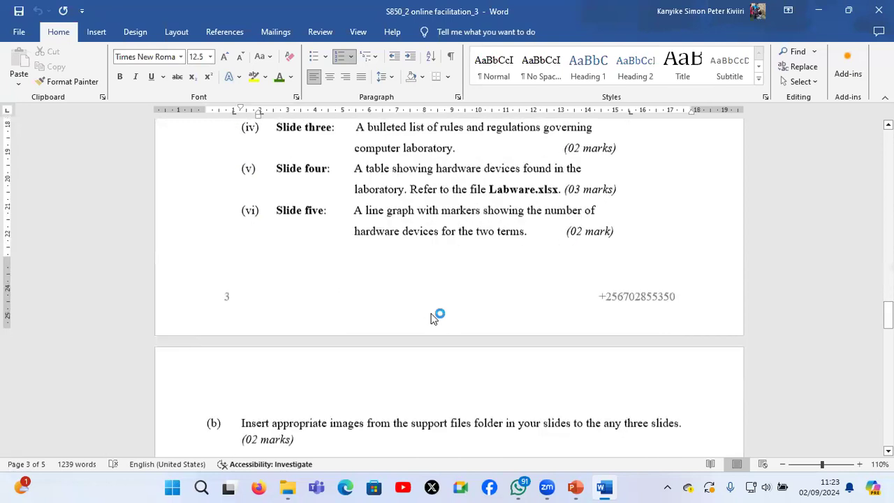
scroll(431, 314, down, 1)
scroll(432, 314, up, 3)
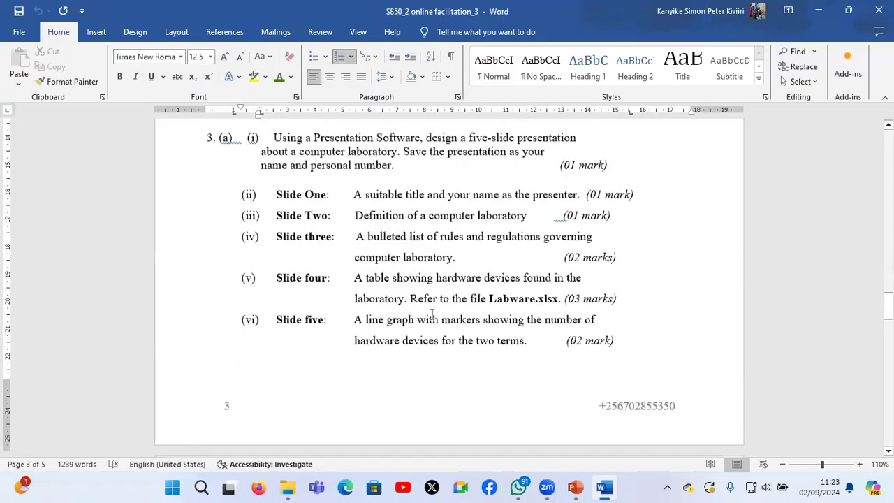
scroll(431, 314, up, 1)
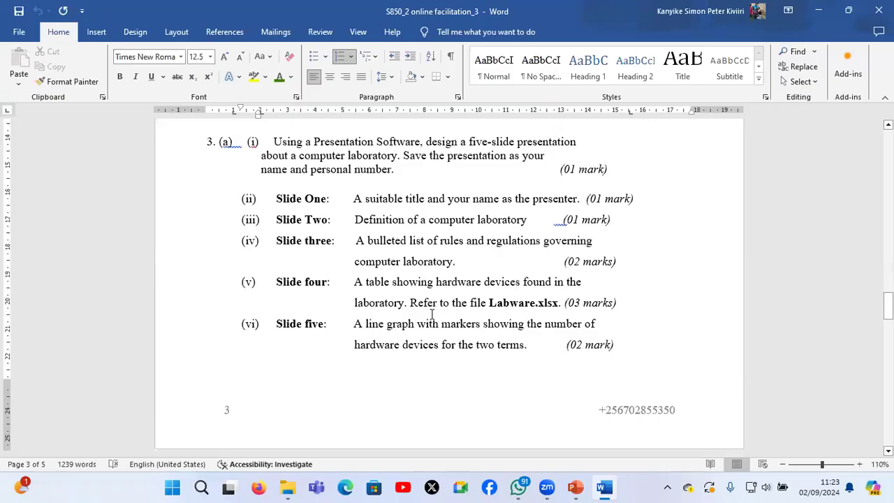
Minimize the question paper, switch to PowerPoint and create a blank presentation
click(828, 13)
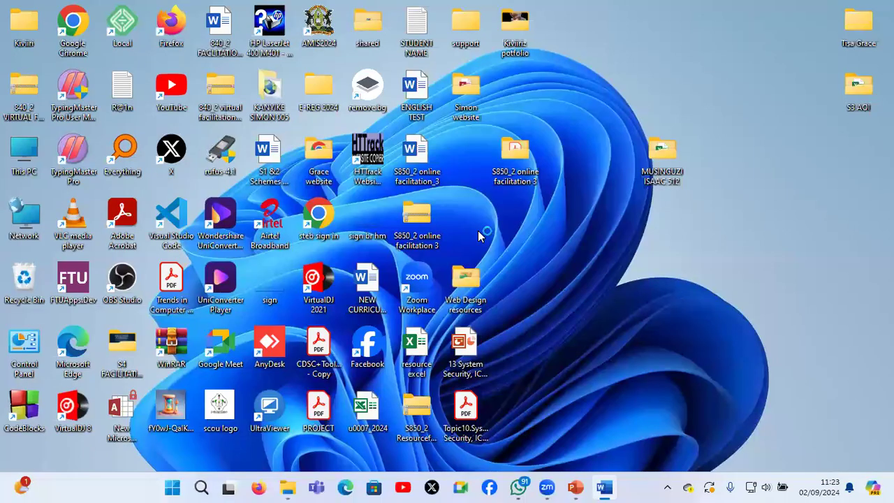
key(super)
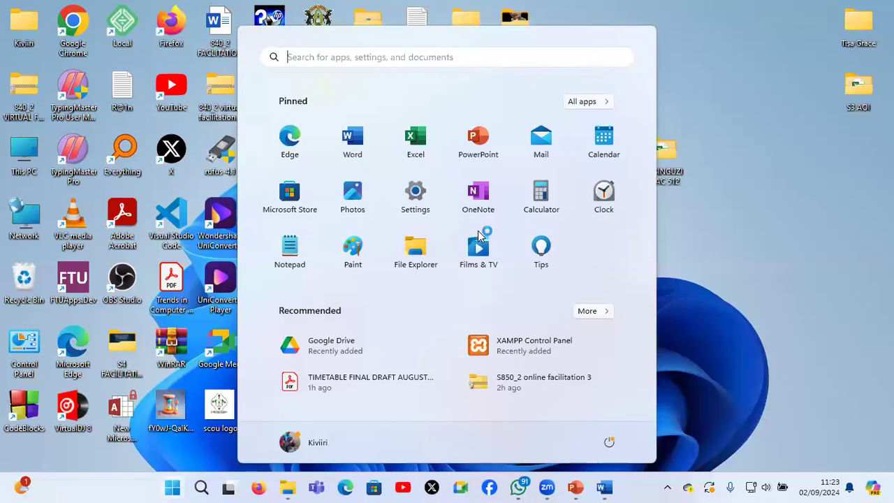
text(POWE)
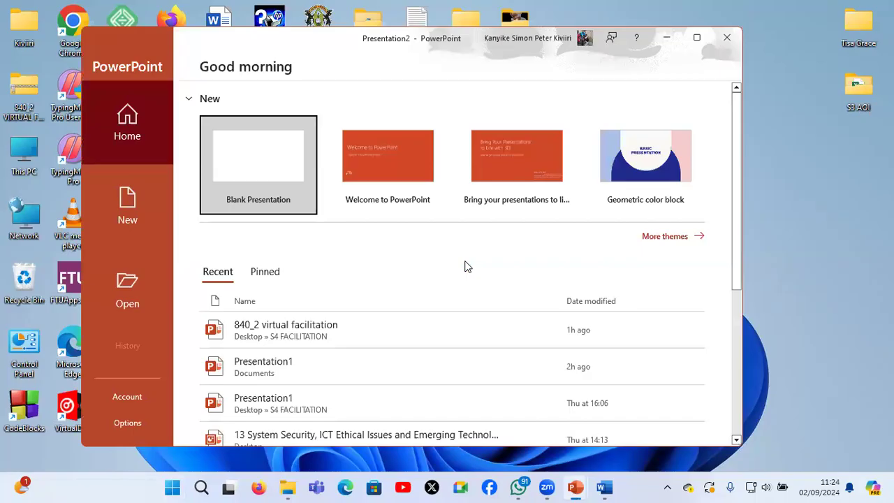
click(261, 168)
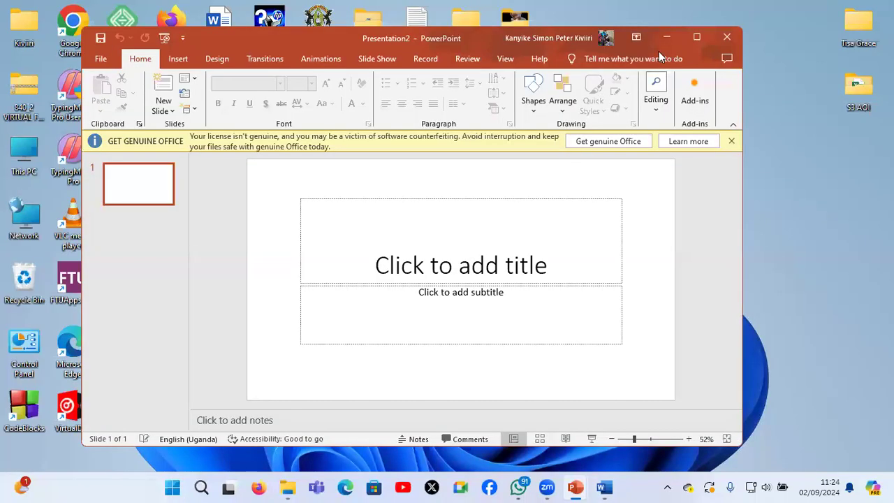
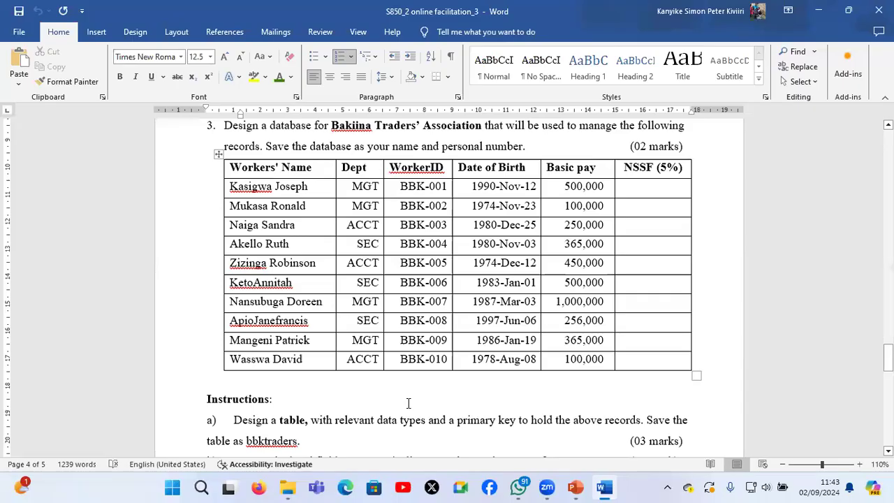
Review the Bakiina Traders' Association database question in the paper, and launch Access
scroll(408, 403, down, 1)
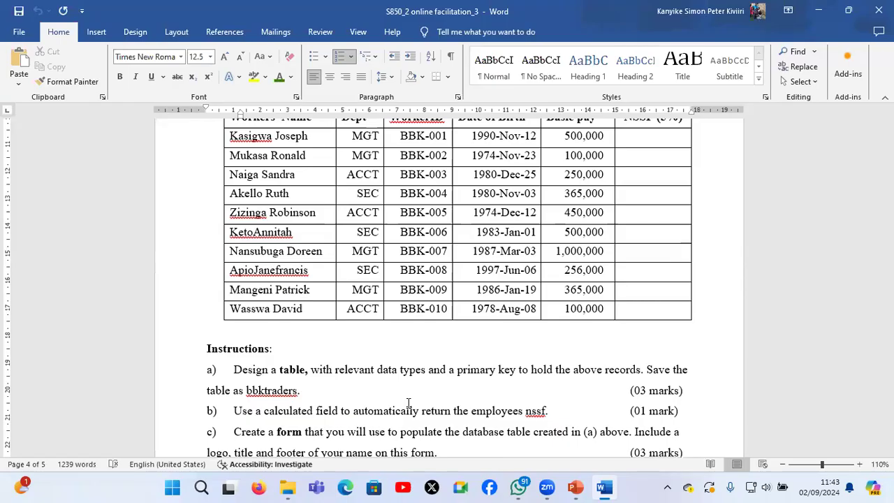
scroll(408, 403, up, 1)
scroll(409, 403, up, 1)
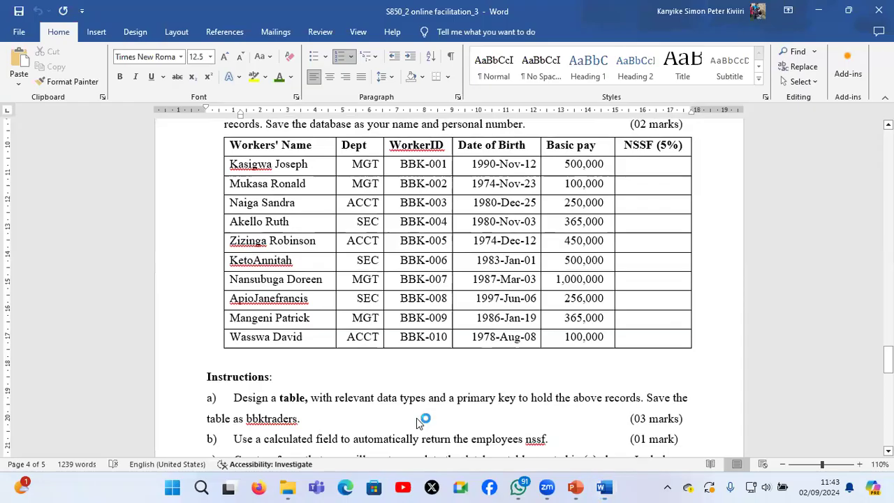
key(super)
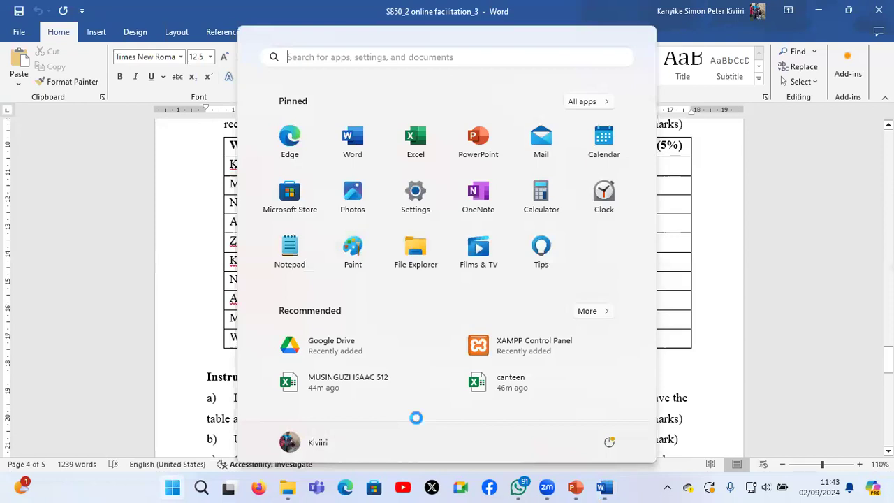
text(access)
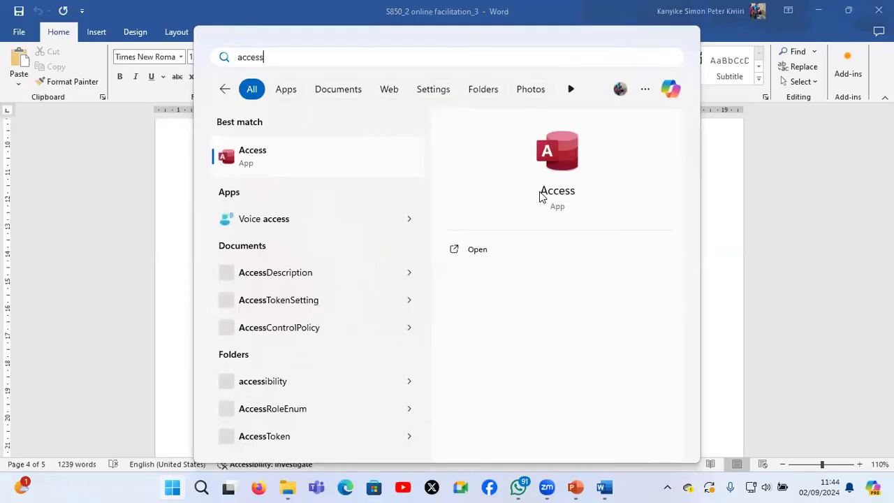
click(563, 158)
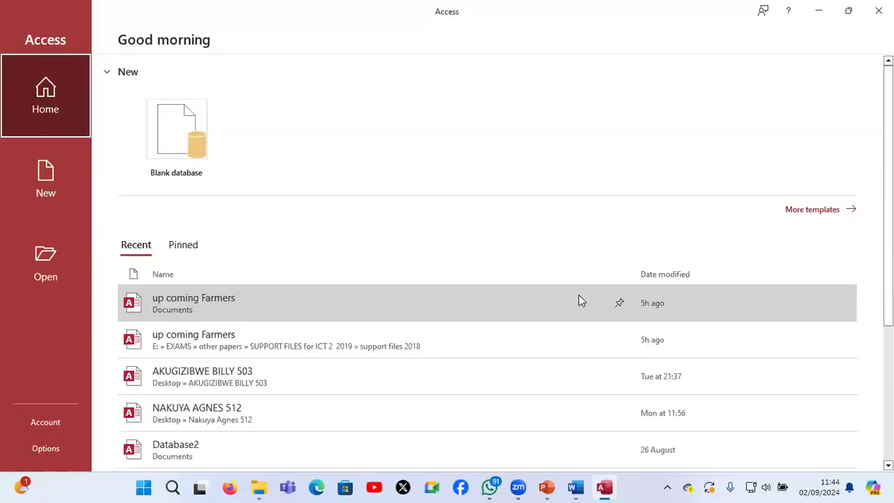
Start a blank database and set its save location to the candidate's own folder on the Desktop
click(195, 144)
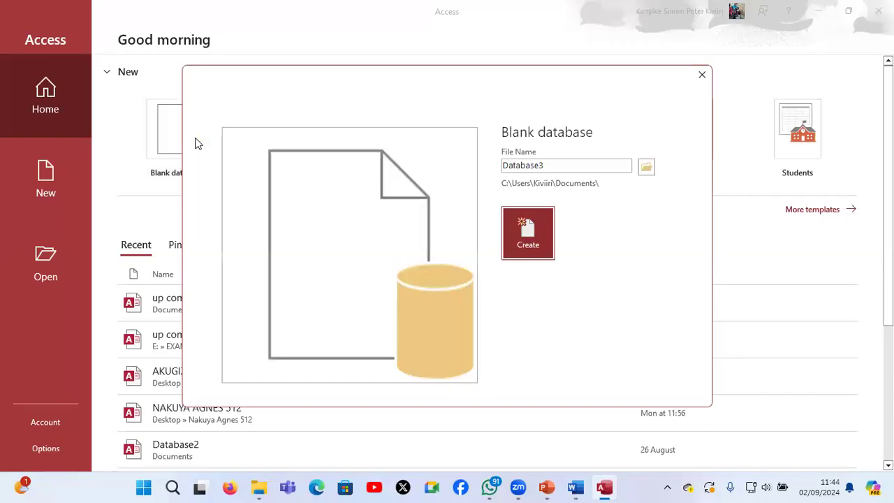
click(648, 170)
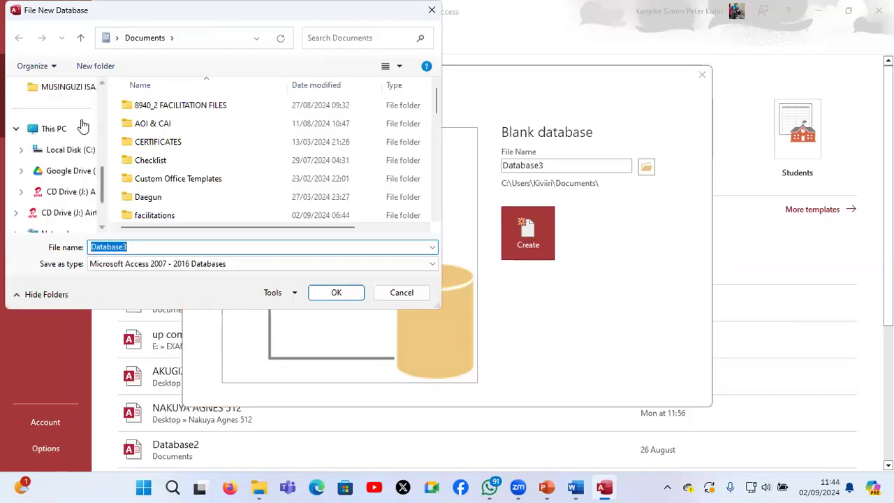
scroll(82, 126, up, 5)
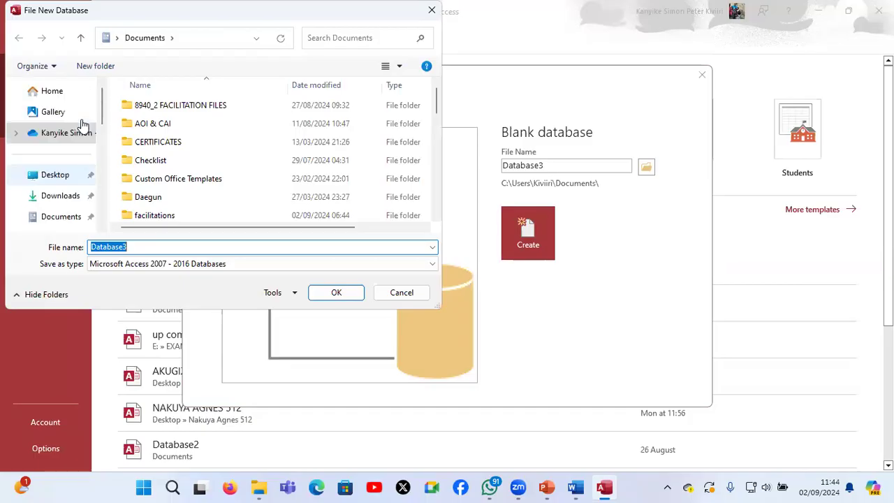
click(63, 179)
click(206, 143)
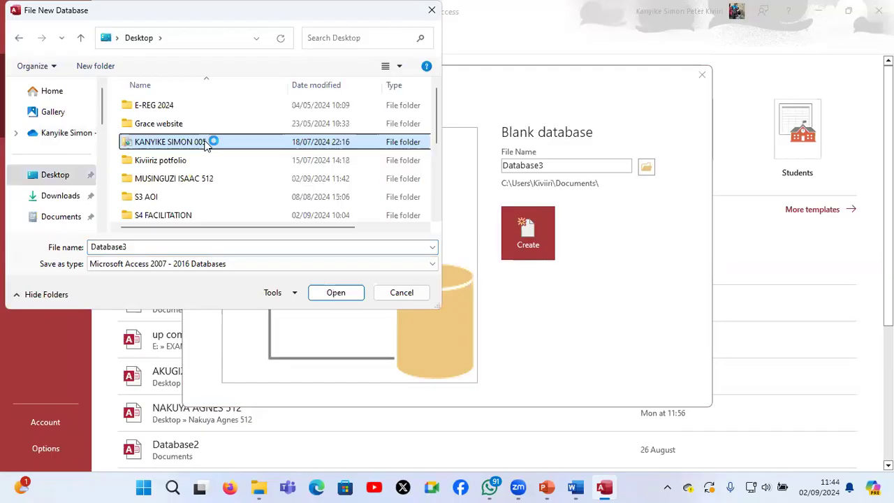
double_click(207, 180)
Name the database file with the candidate's full name and personal number, and create it
double_click(189, 247)
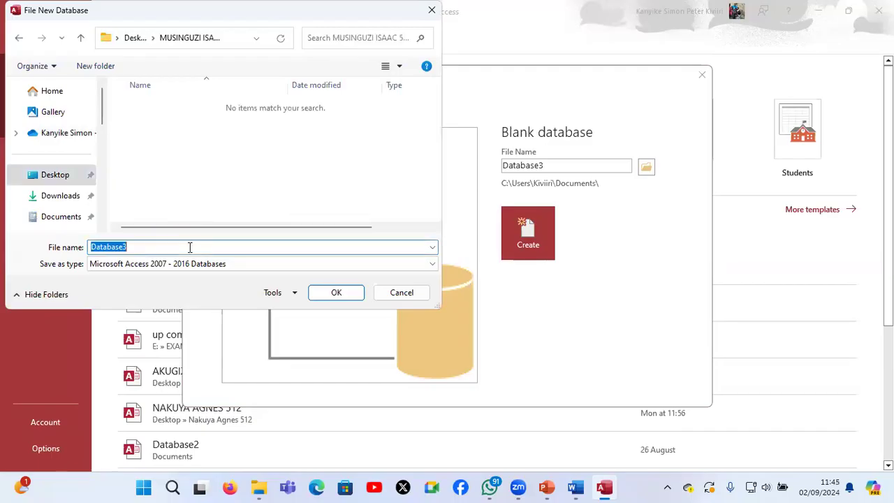
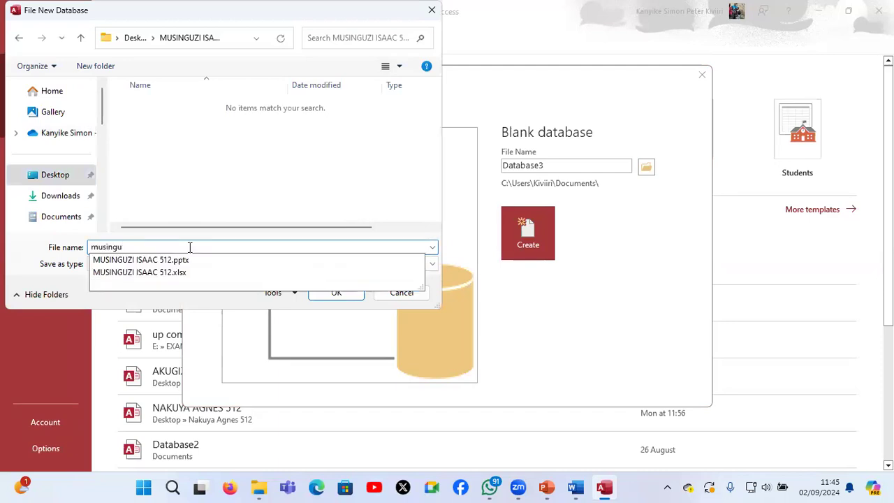
click(325, 292)
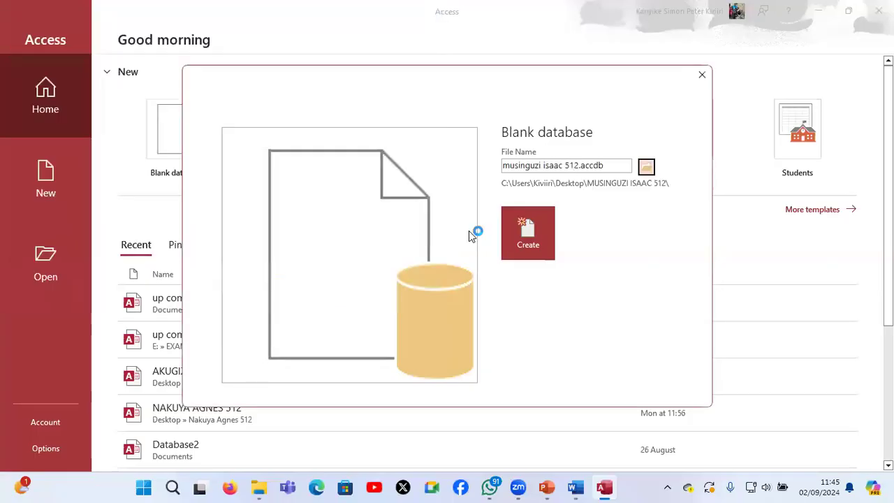
click(536, 232)
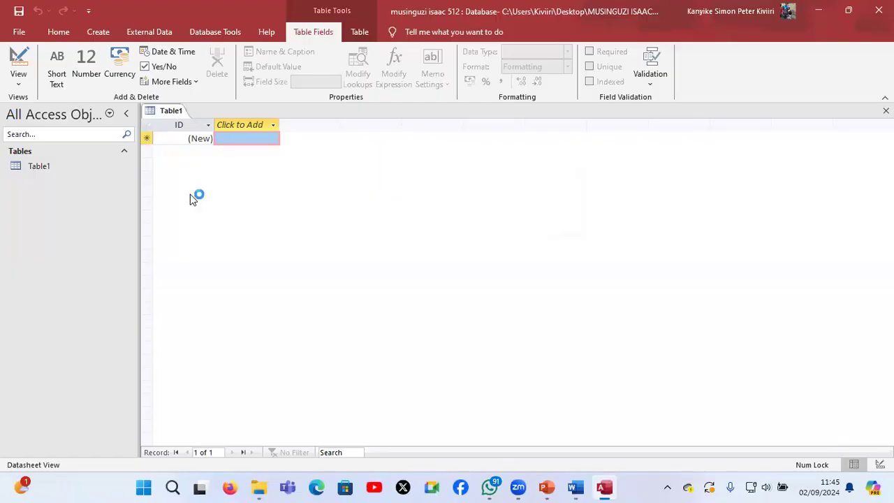
Switch the new table to Design View, saving it as bbktraders
click(62, 169)
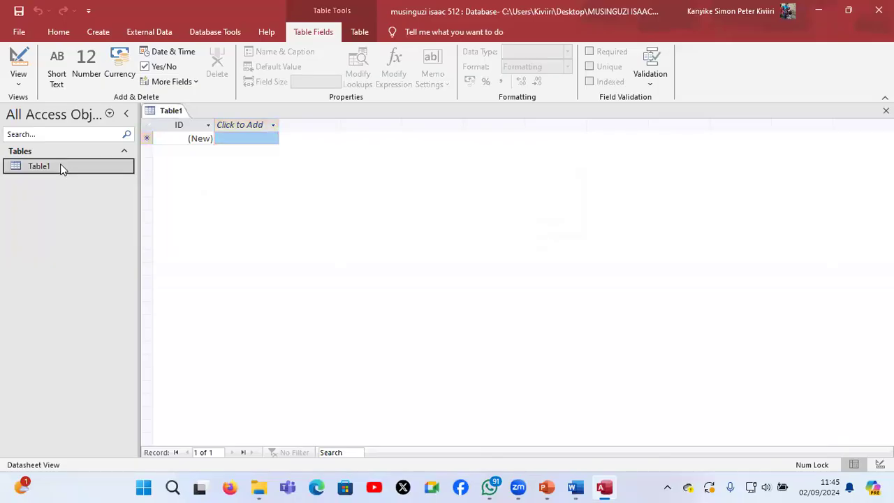
click(21, 64)
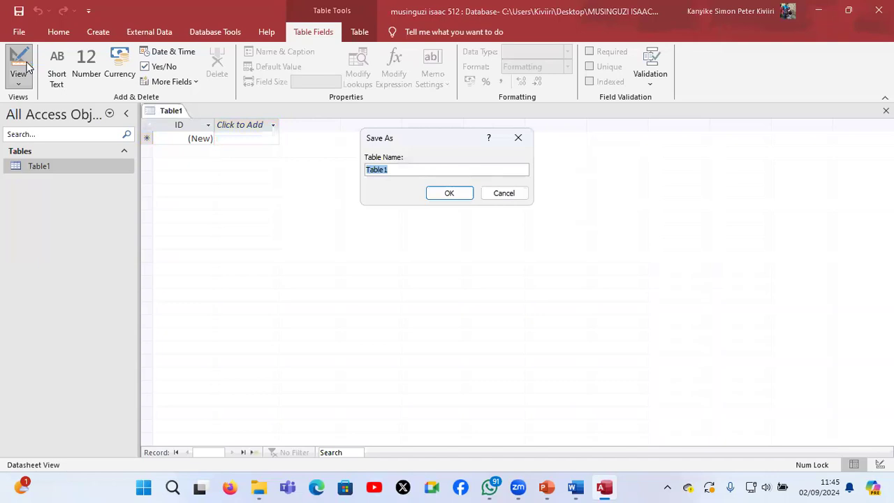
text(bbktraders)
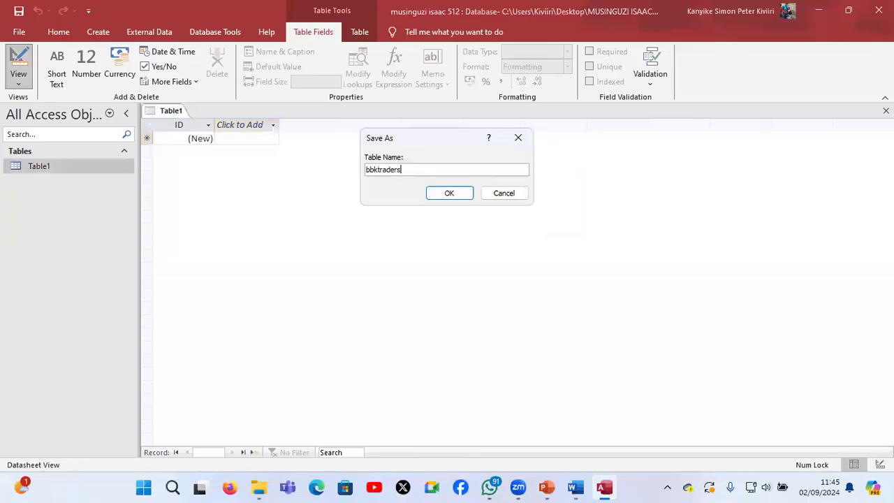
key(Return)
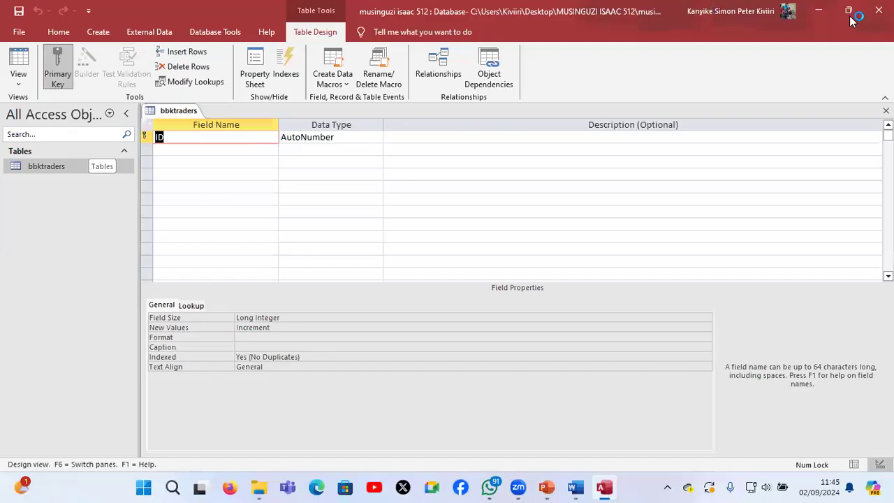
Tile Access side by side with the Word question paper and rename the table's ID field to Workers' Namae
mouse_move(849, 13)
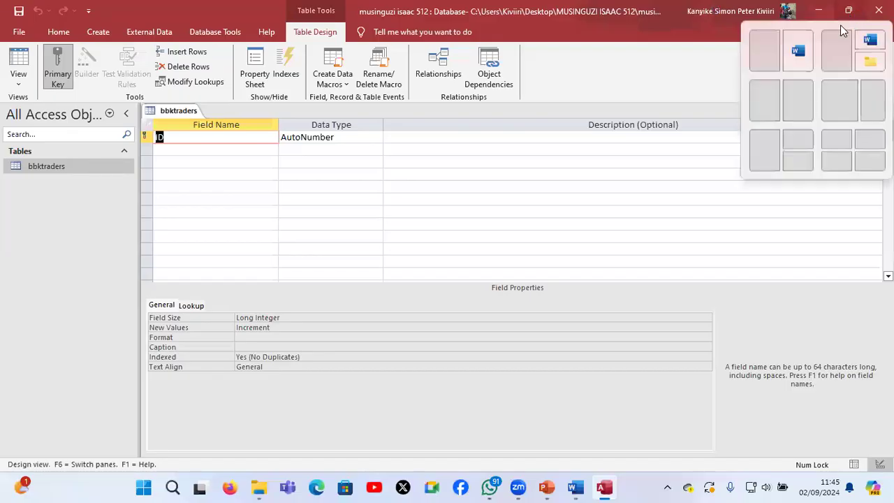
click(798, 58)
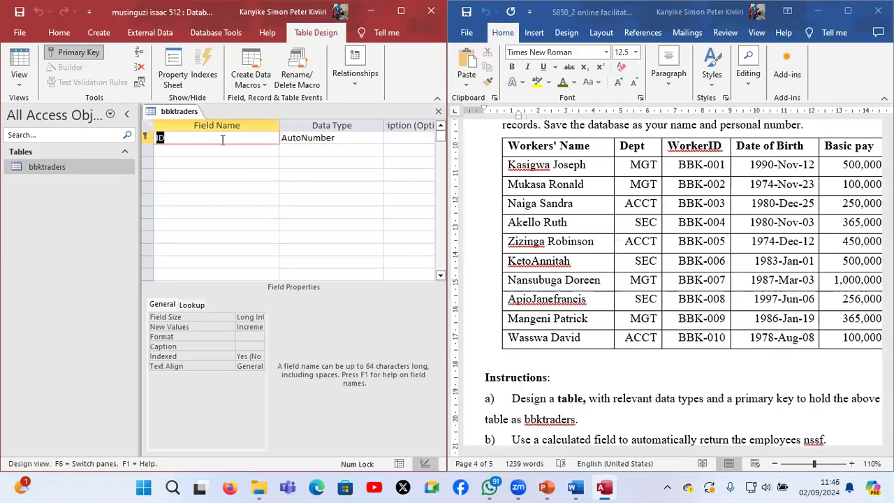
text(Workers)
key(BackSpace)
text(s' Namae)
key(Tab)
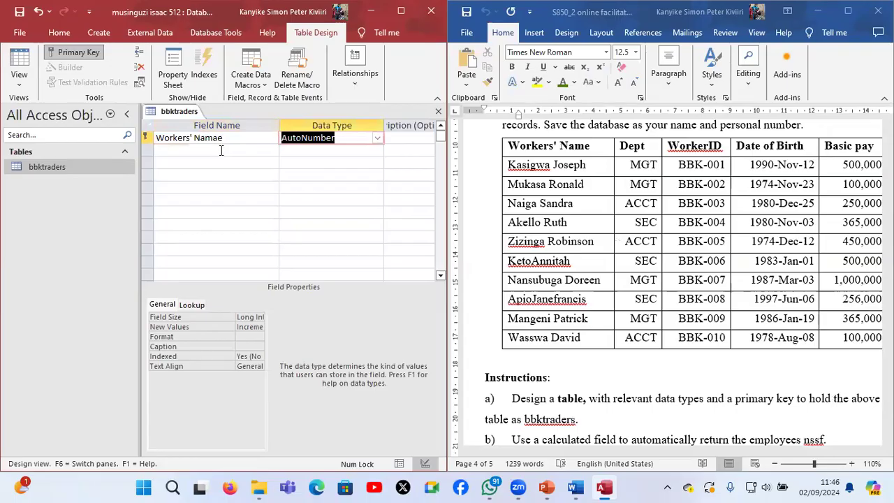
Add fields named Dept and WorkerID below the first field of bbktraders
click(220, 150)
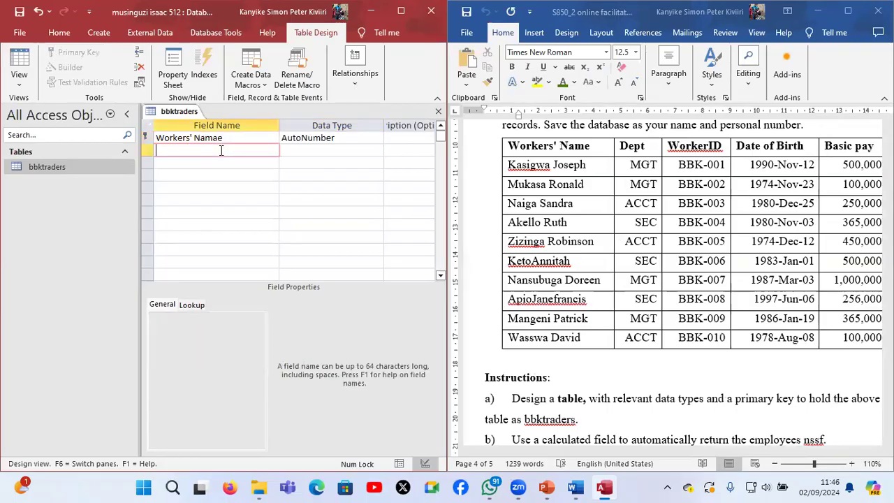
text(Dept)
click(221, 162)
text(WorkerId)
key(BackSpace)
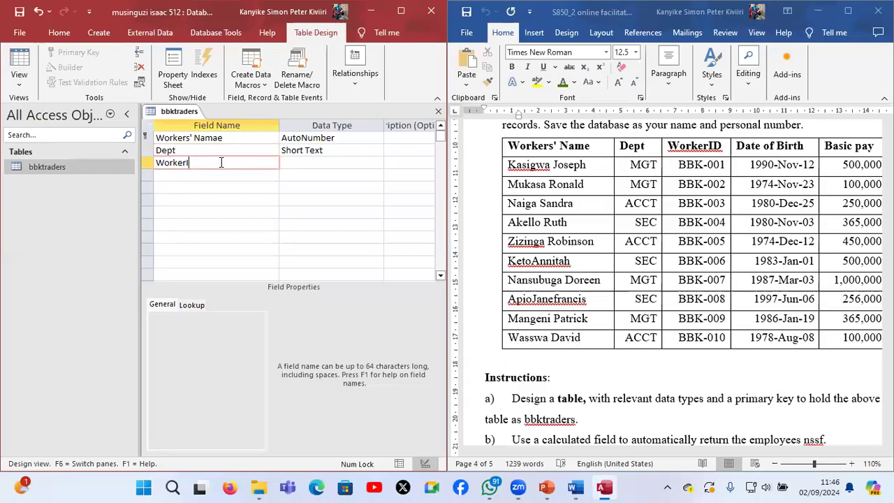
text(D)
Add the fields Date of birth and Basic pay below WorkerID
key(Tab)
key(Tab)
text(Date of birth)
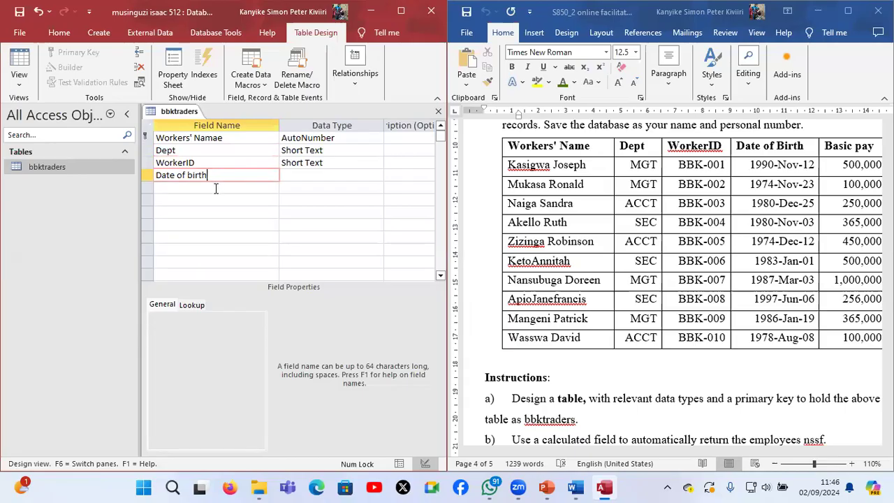
click(216, 188)
text(Basic pay)
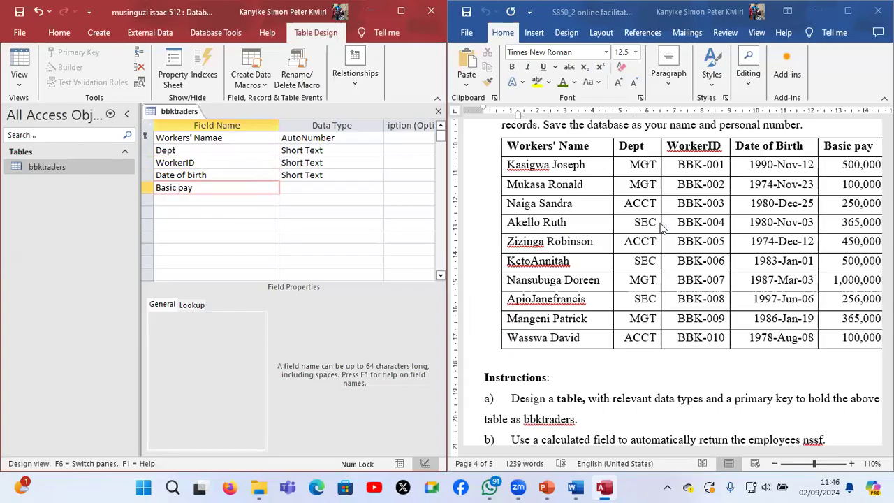
Check the remaining column heading in the question paper and add a field named NSSF (5%) below Basic pay
scroll(661, 227, right, 3)
scroll(661, 226, left, 4)
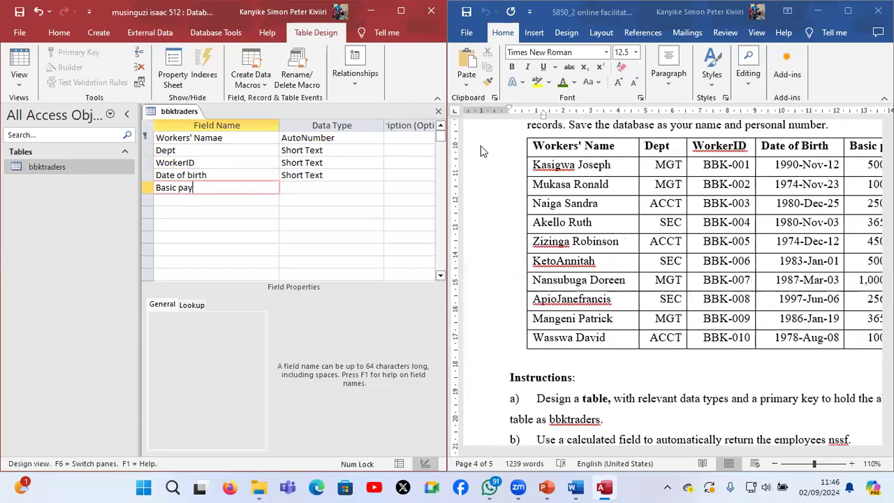
click(262, 201)
text(NSSF (5%)
text())
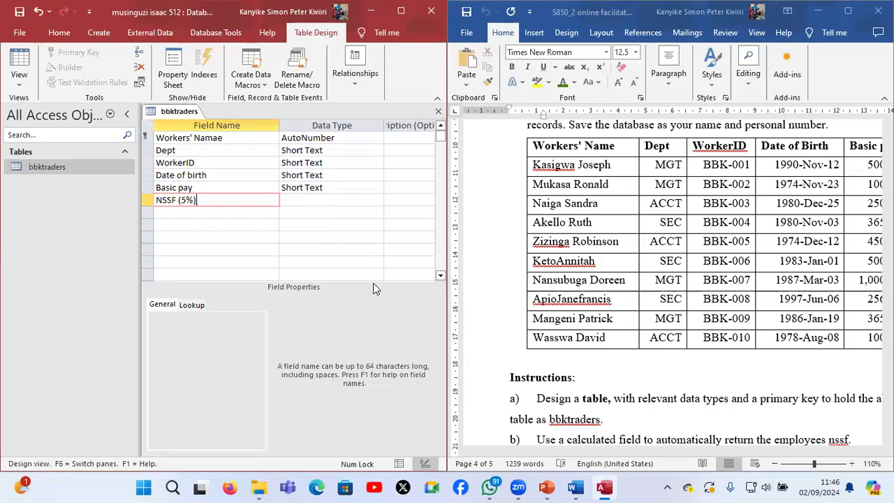
click(313, 200)
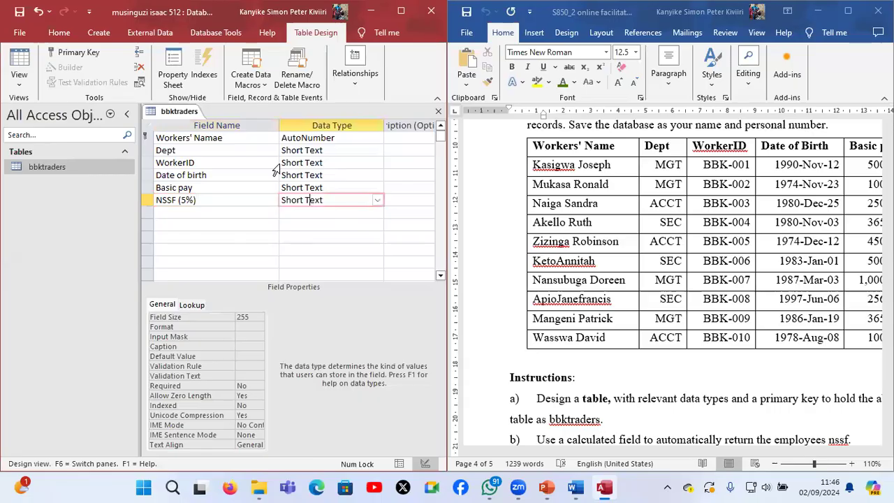
Change the first field's data type to Long Text, accepting removal of the primary key
click(377, 138)
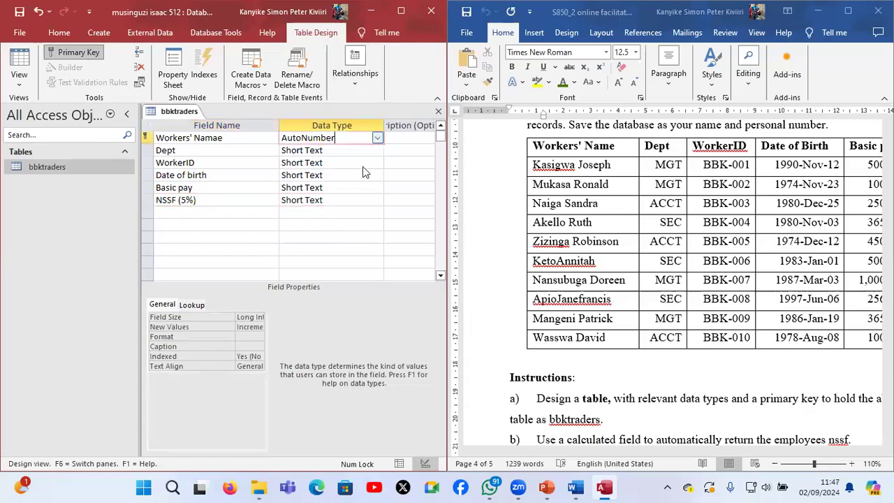
key(alt+Down)
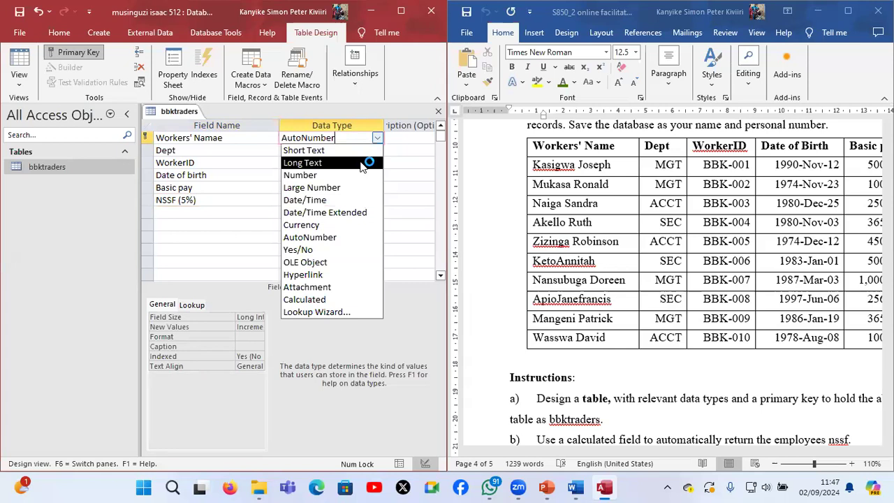
click(363, 163)
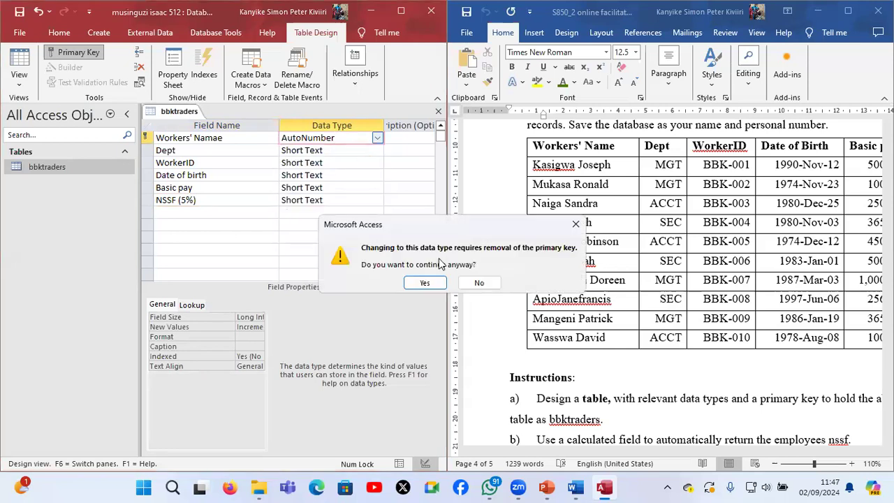
click(427, 281)
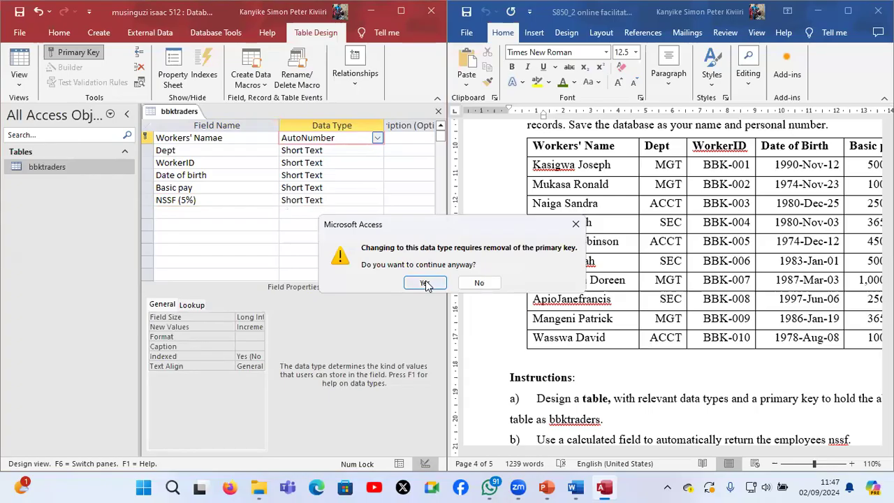
click(426, 282)
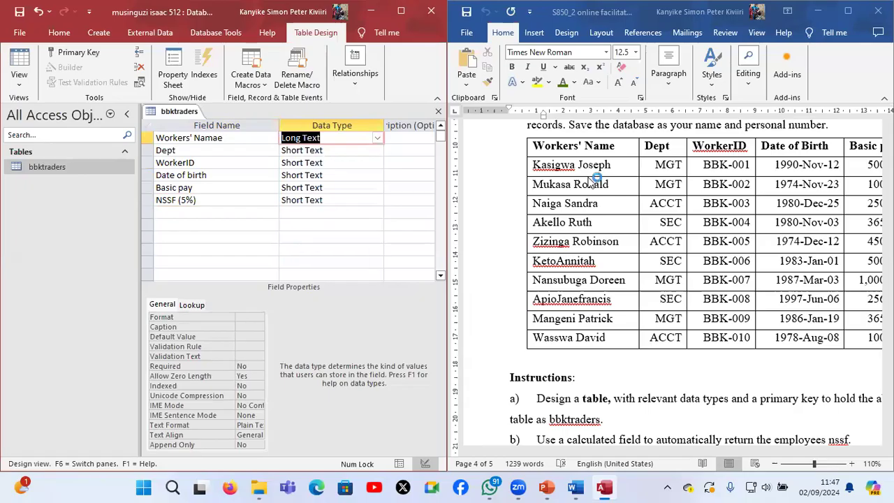
Correct the first field's name to Workers' Name and set its data type to Short Text
click(219, 139)
text(a)
key(BackSpace)
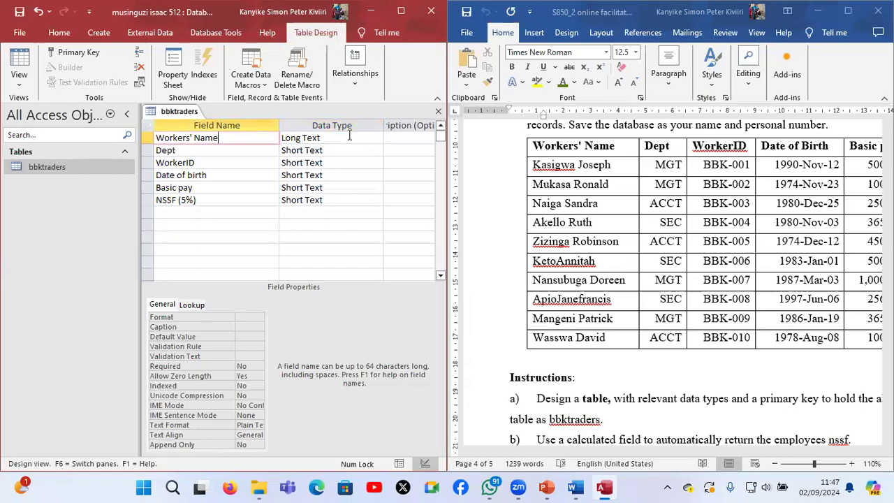
click(357, 139)
click(377, 137)
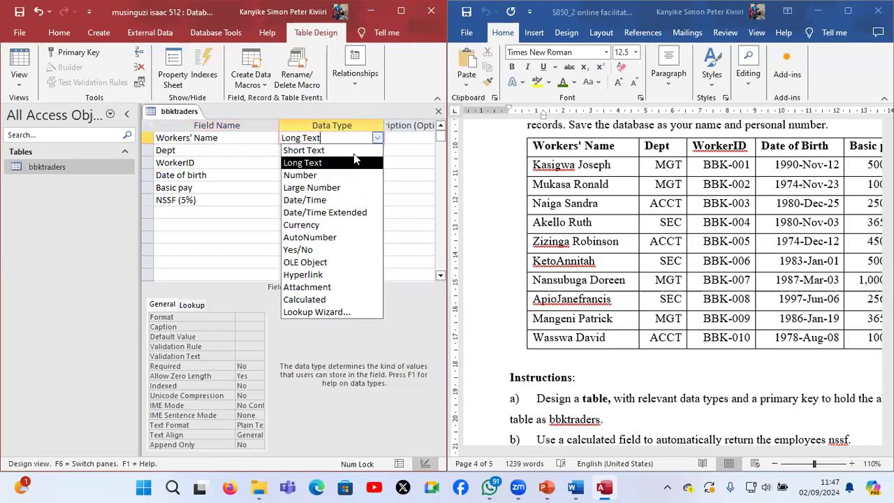
click(356, 150)
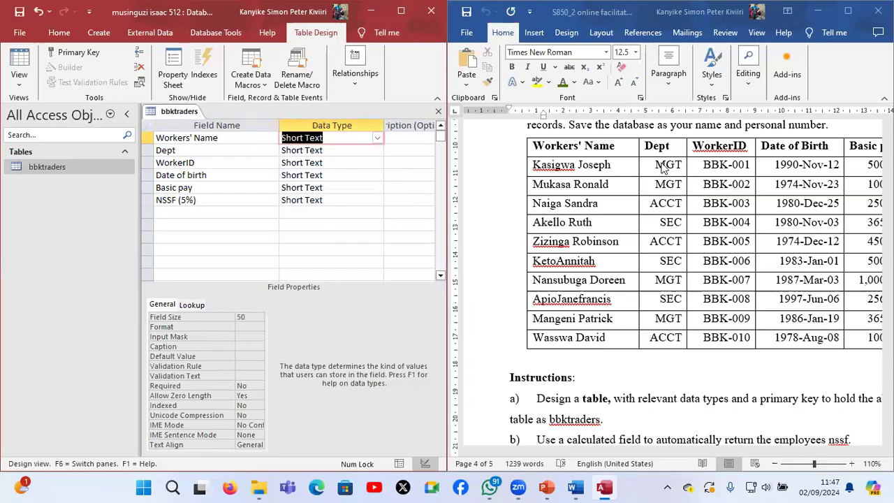
Start the Lookup Wizard for the Dept field, choosing to supply the list values manually
click(371, 150)
click(379, 150)
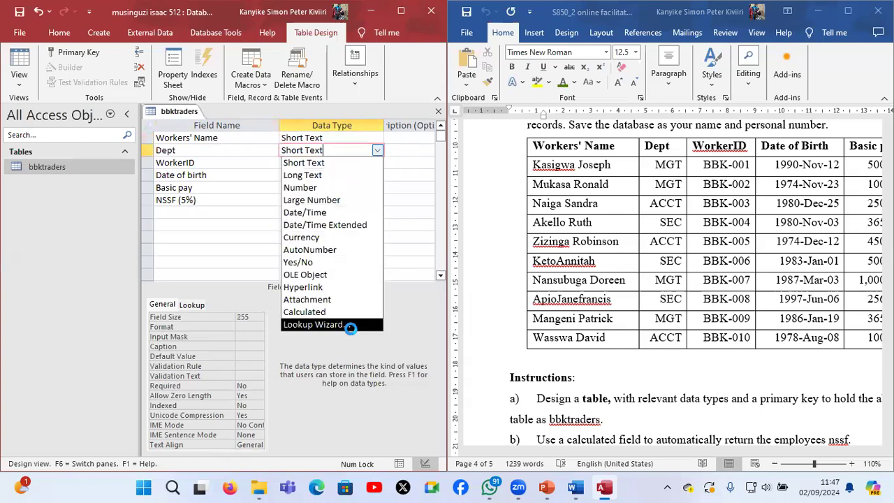
click(350, 326)
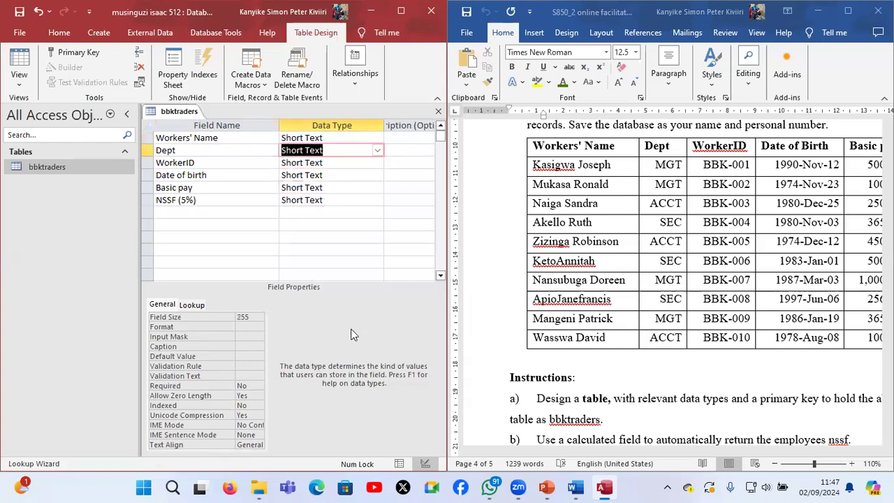
click(207, 179)
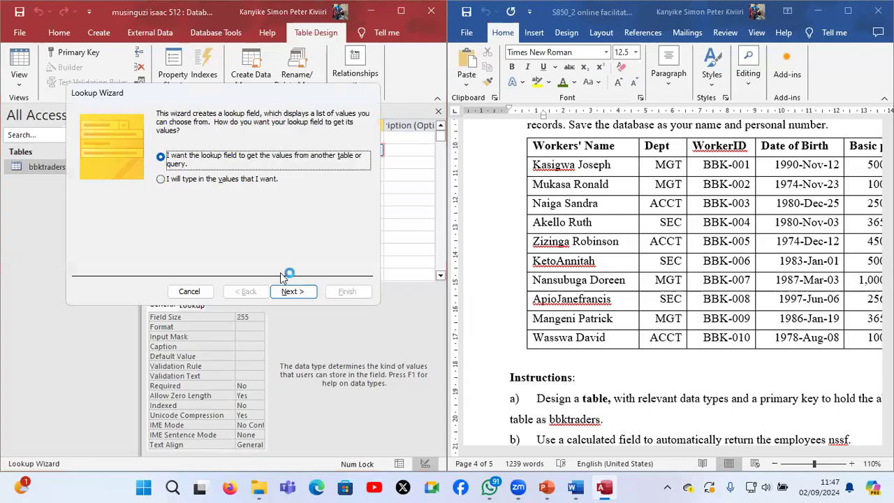
click(297, 288)
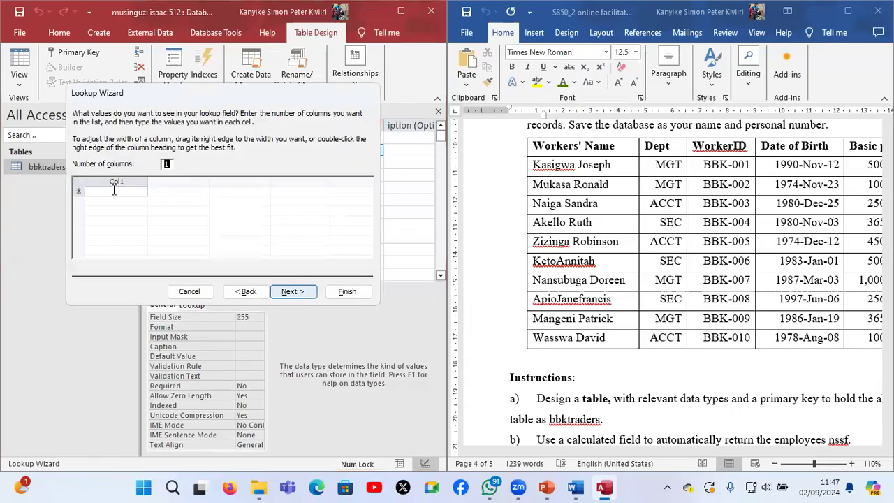
Enter MGT, ACCT and SEC as the Dept lookup values and finish the wizard, keeping Dept as the label
click(113, 190)
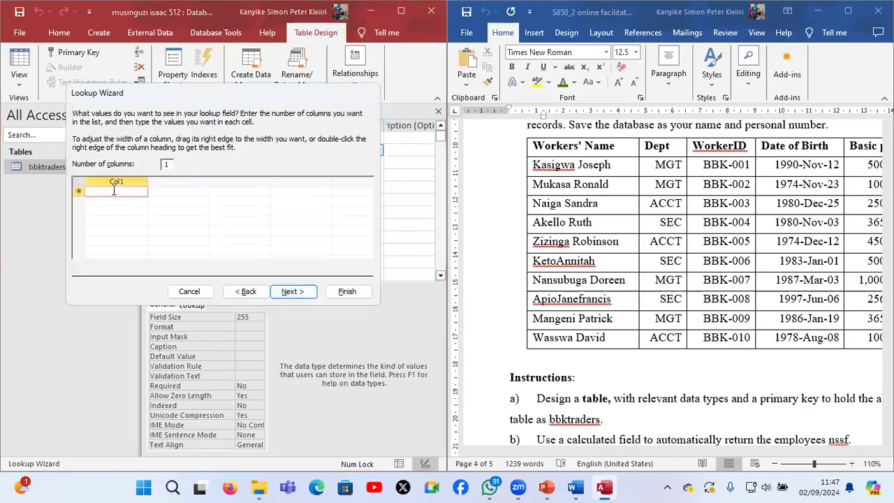
key(Caps_Lock)
text(MGT)
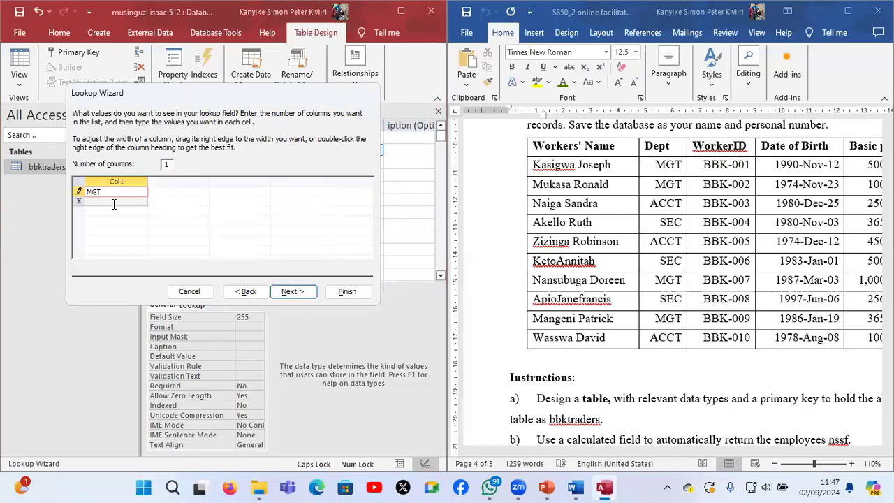
click(114, 202)
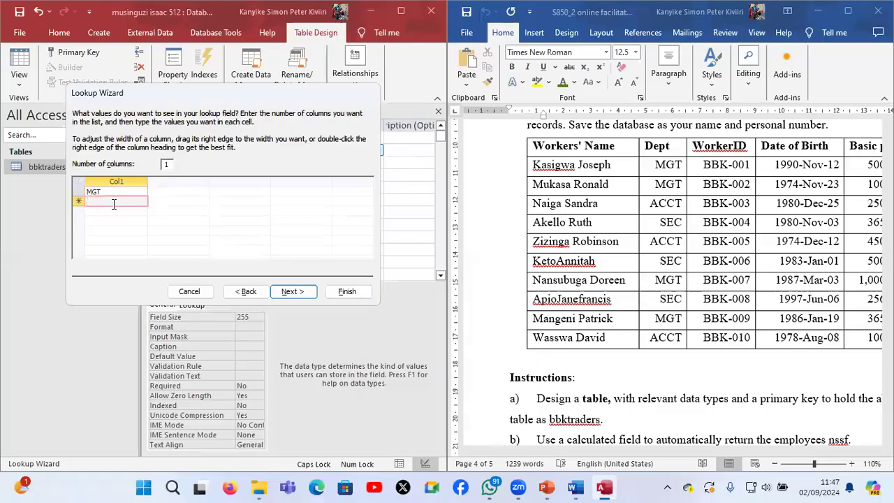
text(ACCT)
click(114, 210)
text(SEC)
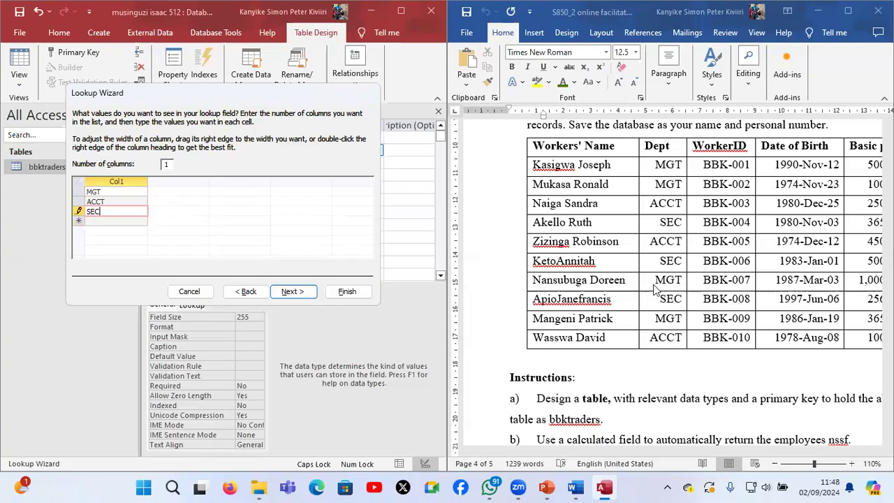
click(310, 295)
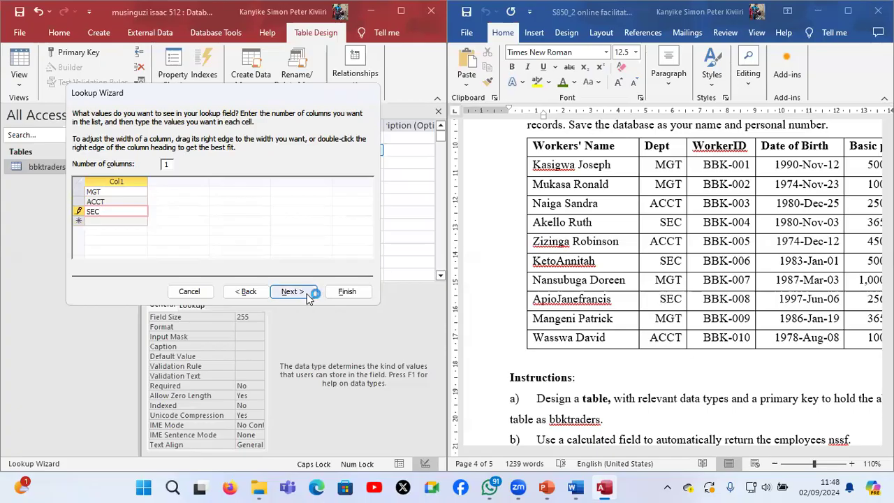
click(346, 292)
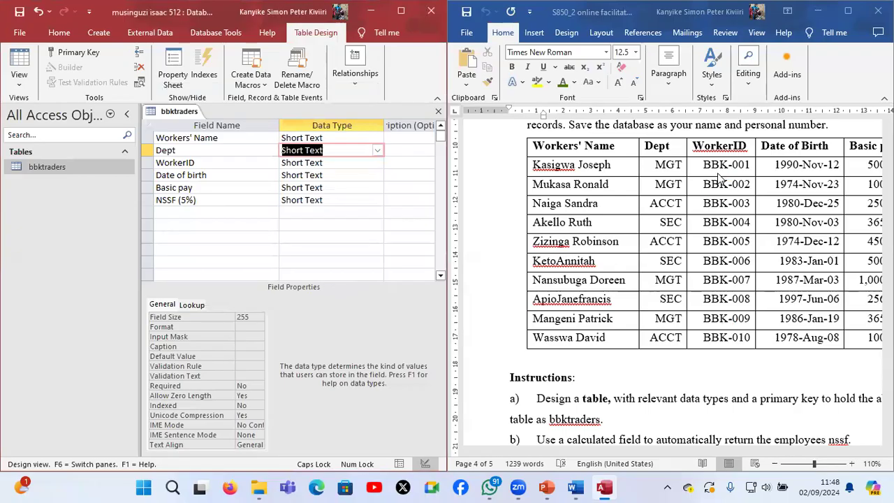
Set the WorkerID field's data type to AutoNumber and collapse the Navigation Pane to widen the table design
click(376, 162)
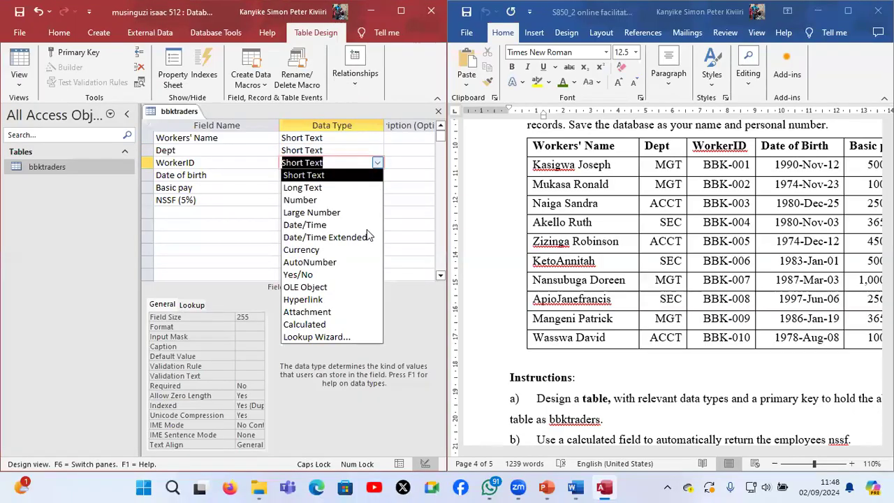
click(332, 263)
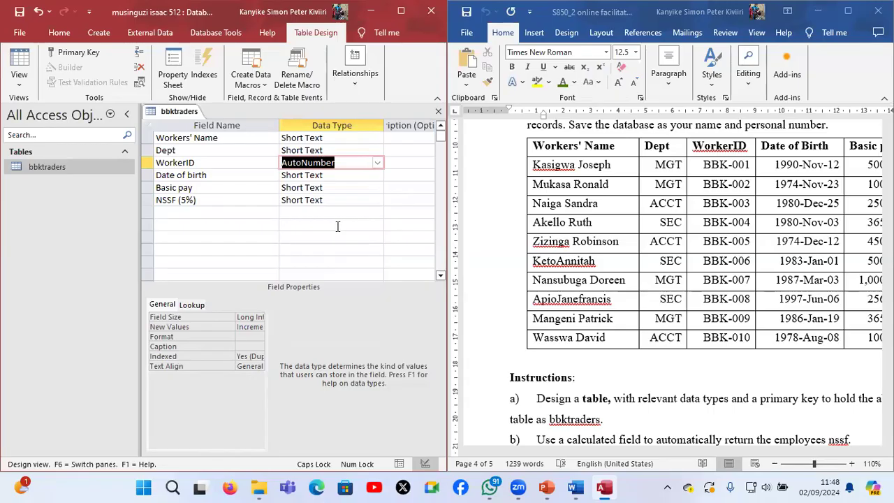
click(170, 305)
drag(138, 253, 28, 257)
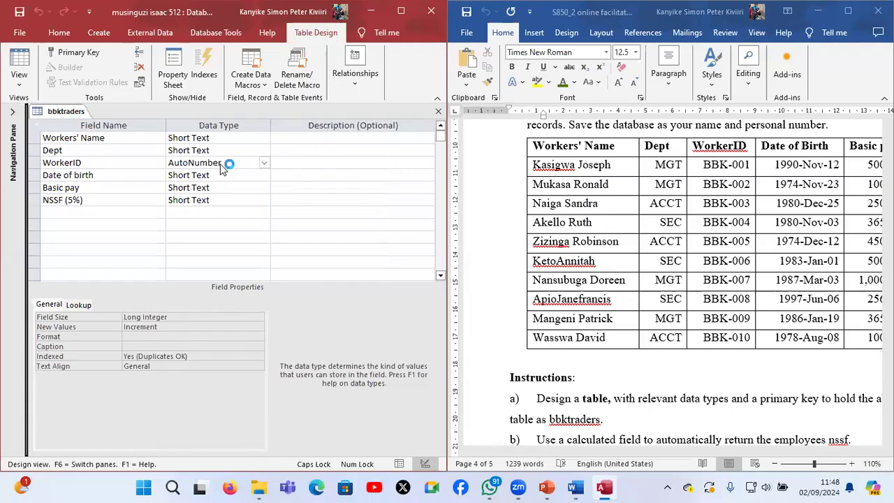
Give the WorkerID field the custom format "BBK-"# and make it the table's primary key
click(221, 163)
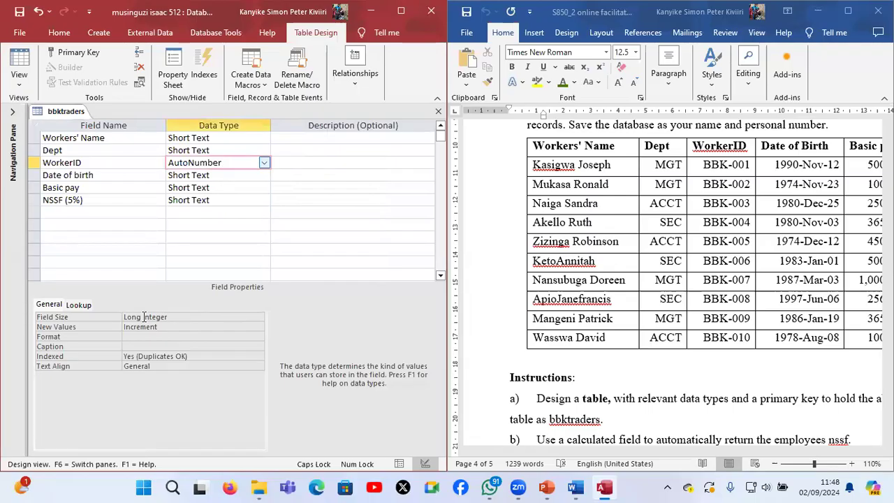
click(143, 316)
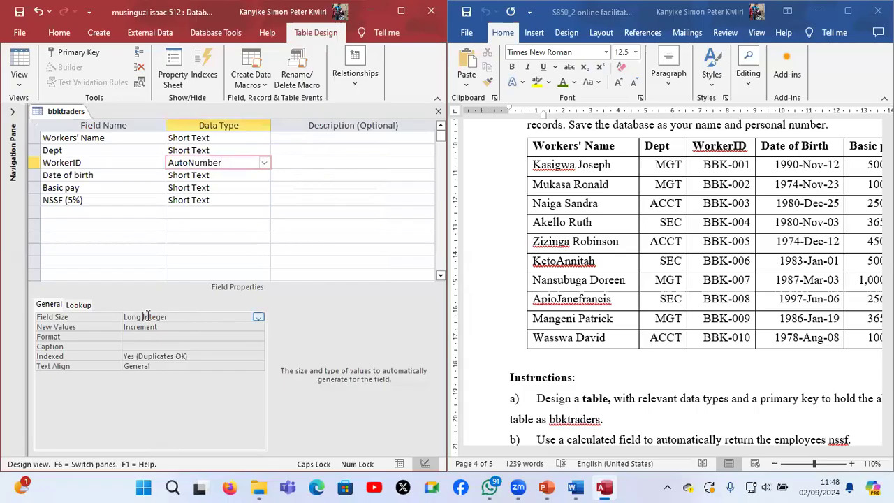
click(178, 336)
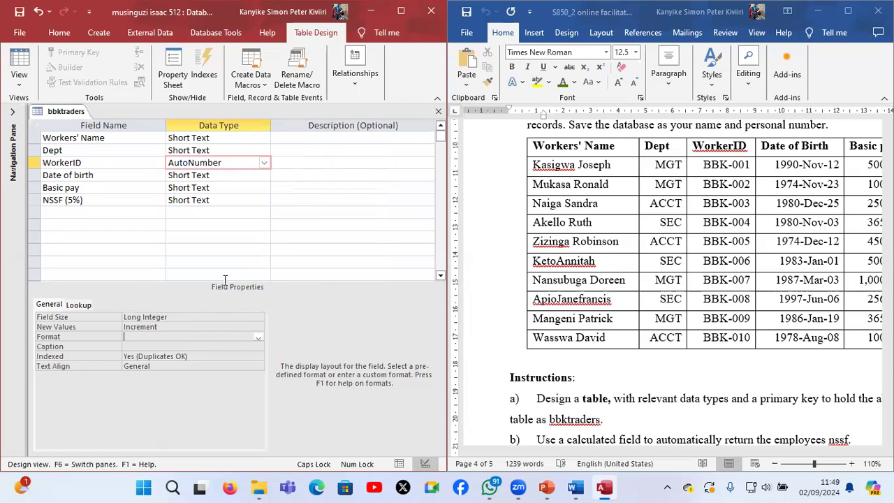
text(")
text(B)
text(BK-)
text(")
text(000)
key(BackSpace)
key(BackSpace)
key(BackSpace)
text(###)
click(231, 162)
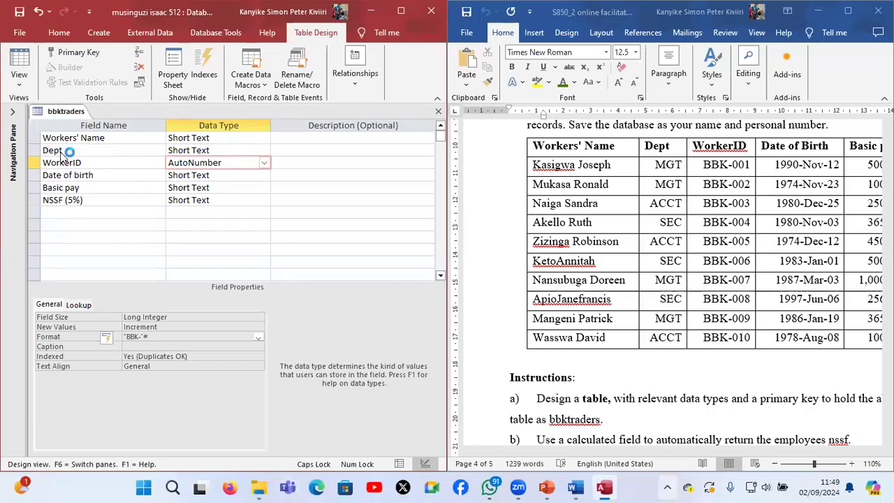
click(76, 56)
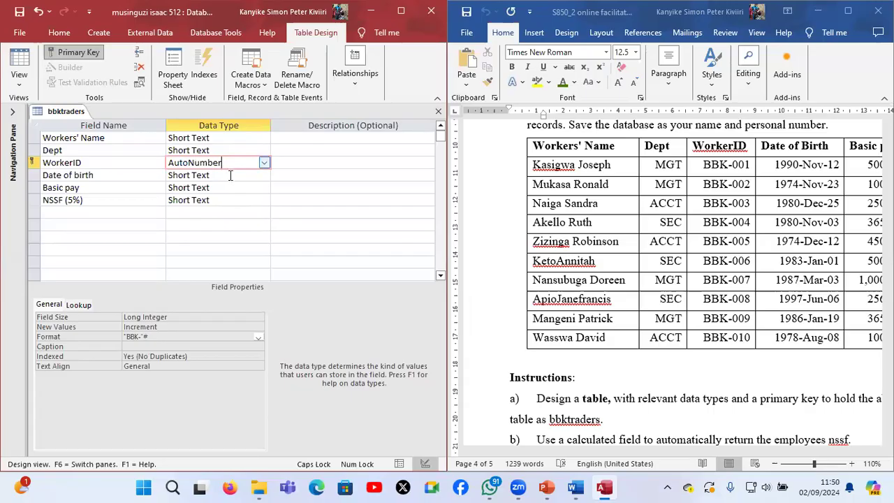
Set the Date of birth field's data type to Date/Time with the custom format yyyy-mmm-dd
click(264, 177)
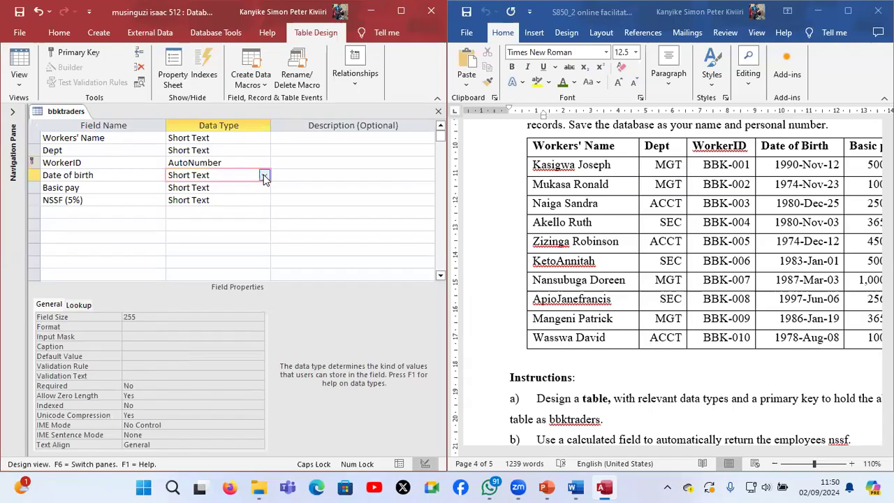
click(264, 176)
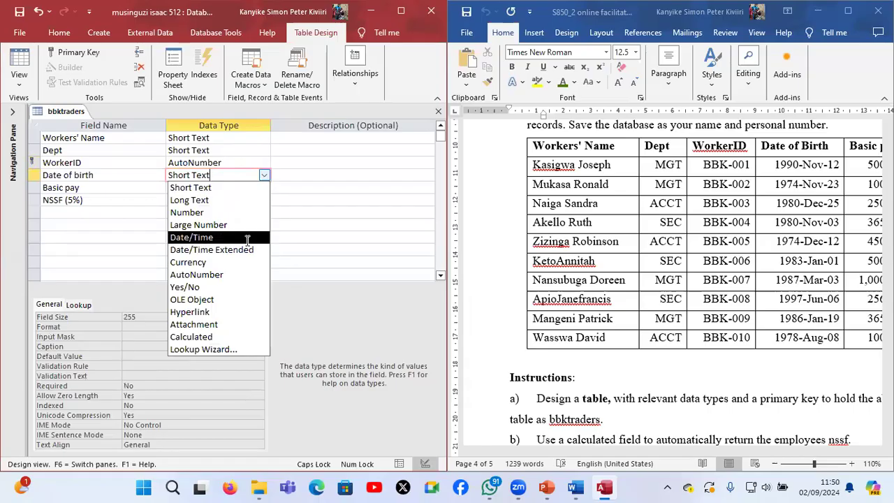
click(247, 238)
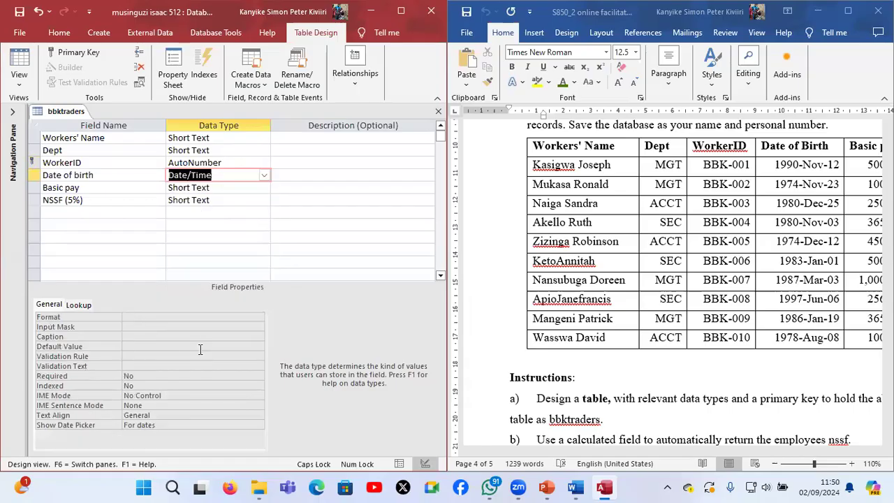
click(169, 317)
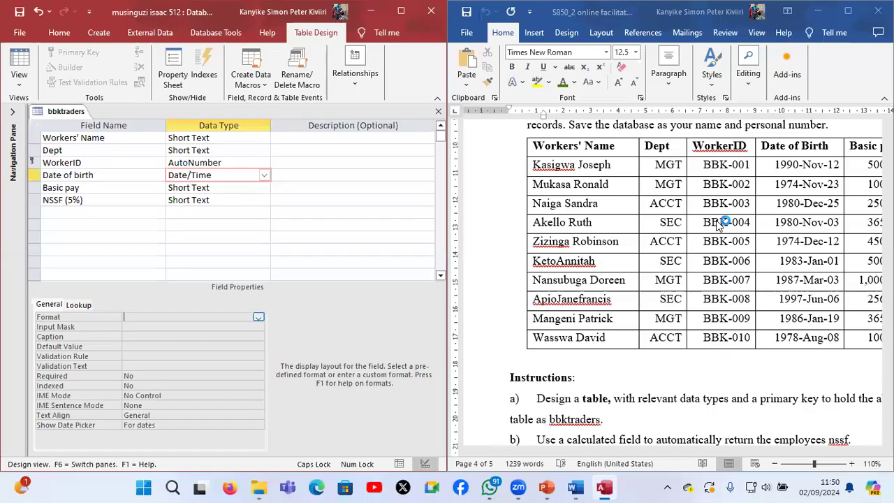
key(Caps_Lock)
text(yyyy)
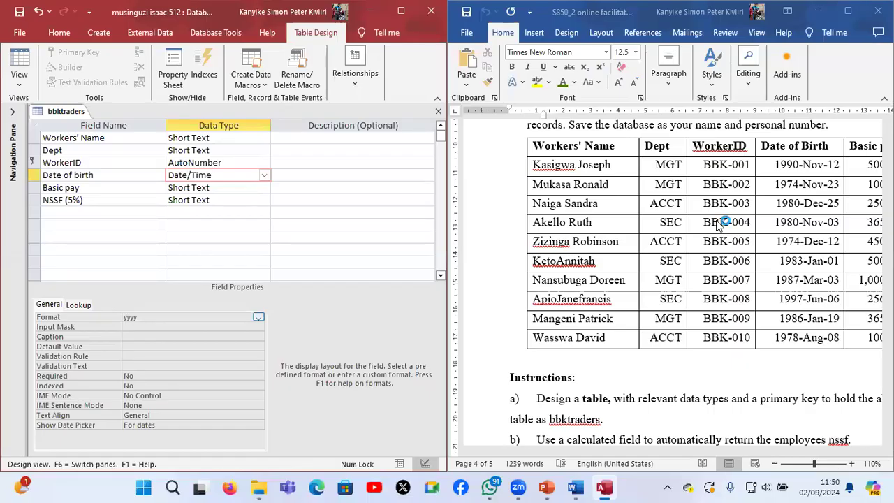
text(-mmm-dd)
Check the Basic pay column in the question paper and set the Basic pay field's data type to Number
scroll(622, 368, right, 4)
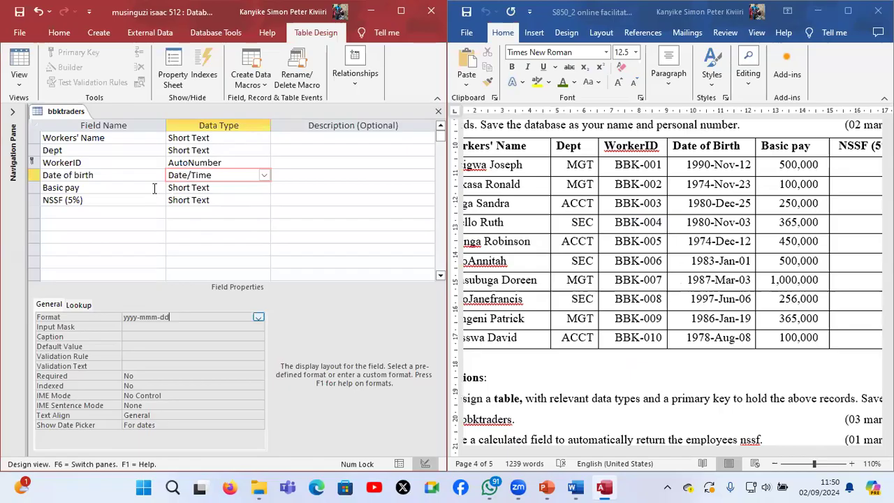
click(189, 180)
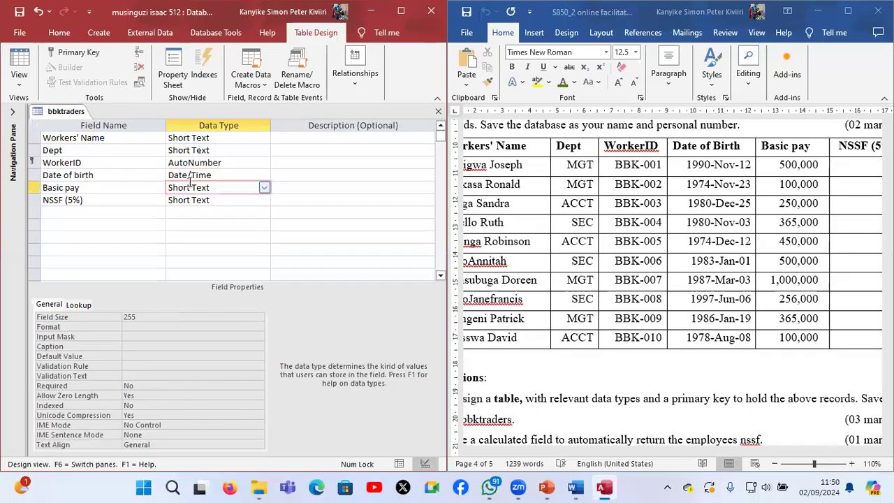
click(265, 189)
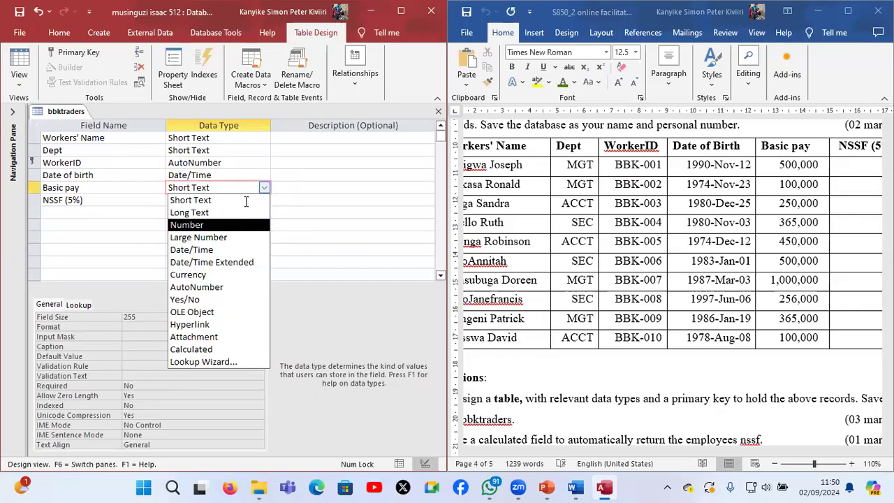
key(Return)
Check the NSSF instruction in the question paper and set the NSSF (5%) field's data type to Calculated
click(257, 200)
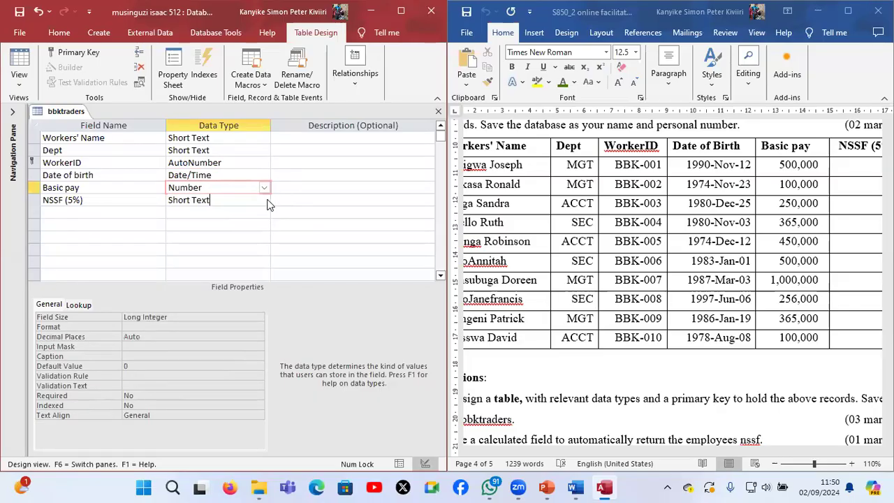
click(265, 200)
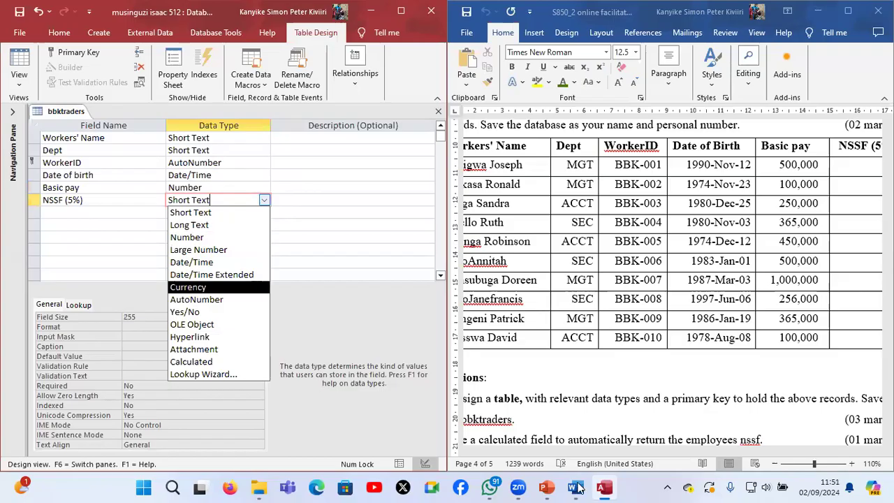
mouse_move(577, 487)
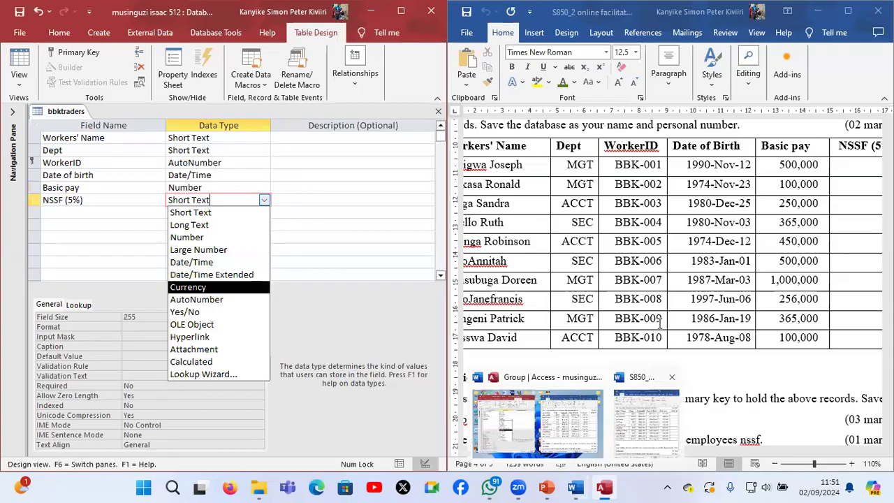
click(576, 292)
ctrl+scroll(576, 292, down, 3)
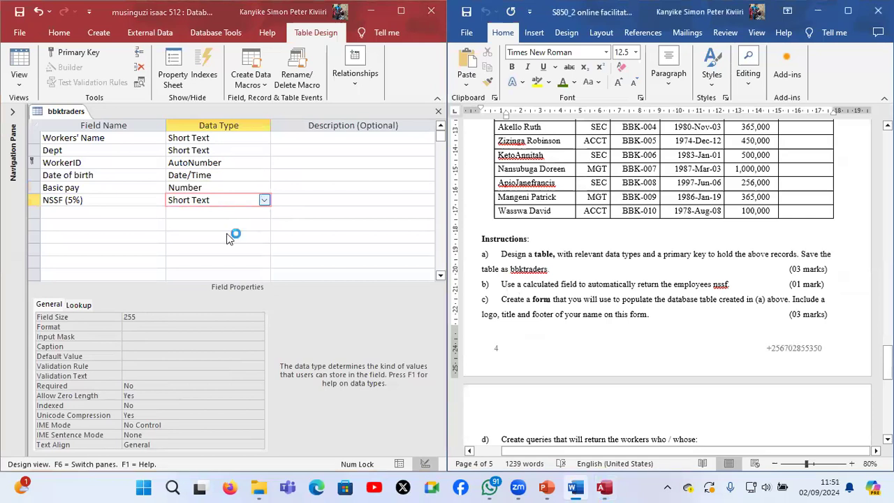
click(264, 201)
click(238, 362)
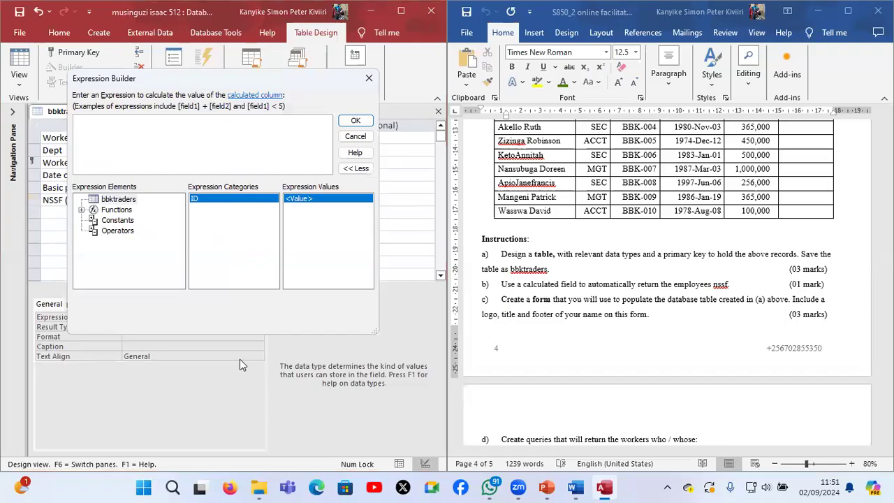
Build and accept the expression =0.08*[Basic Pay] for the NSSF (5%) field
text(=0.08*)
click(110, 200)
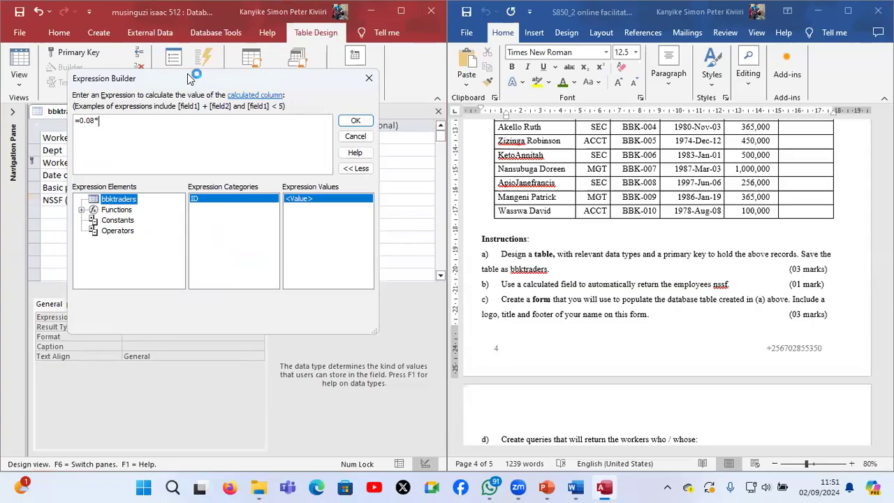
drag(189, 77, 178, 207)
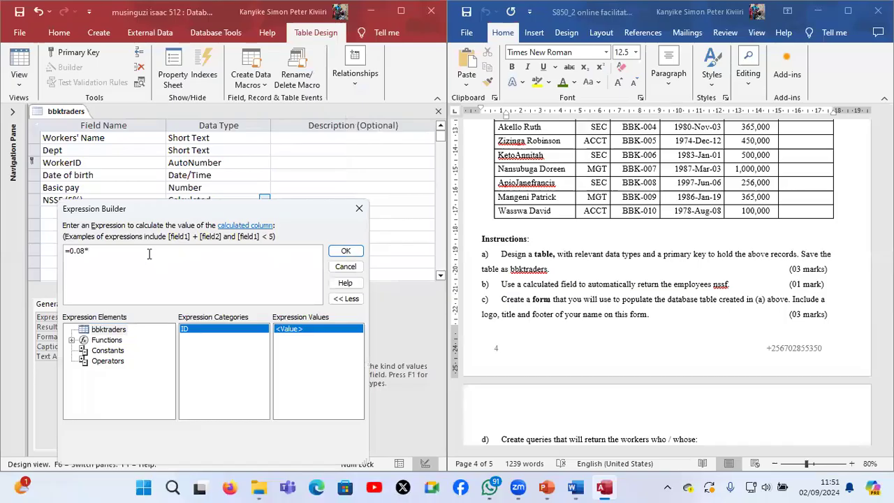
text([Basic Pay])
click(346, 250)
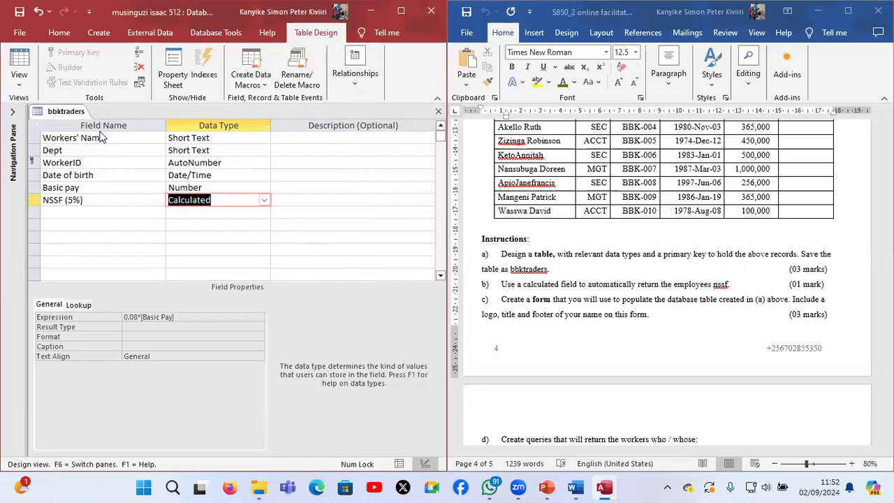
Try to save the bbktraders table design and switch it to Datasheet view
click(16, 66)
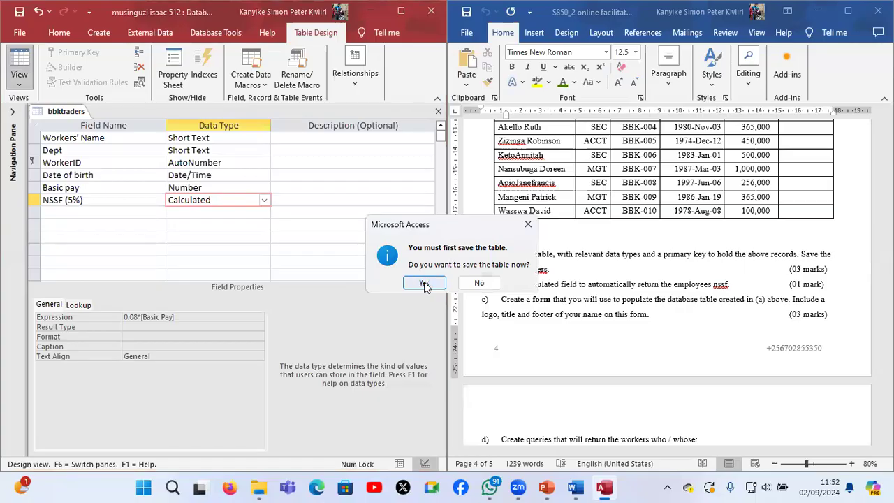
click(425, 282)
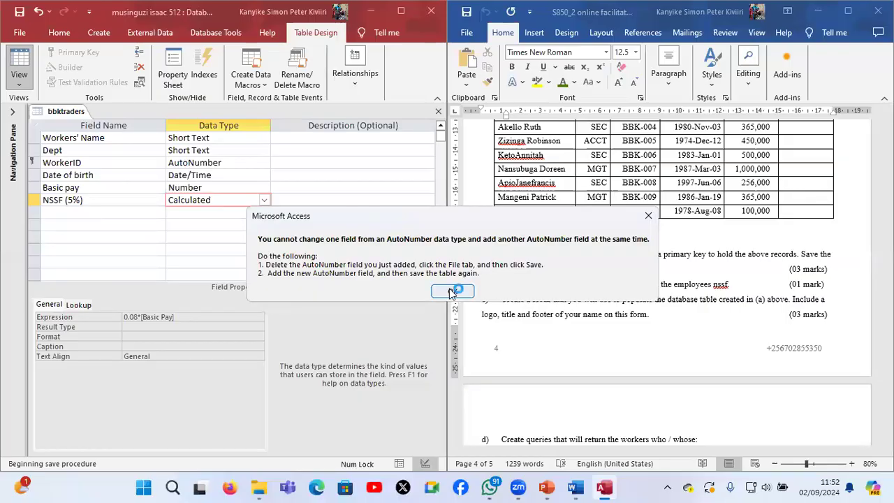
click(452, 292)
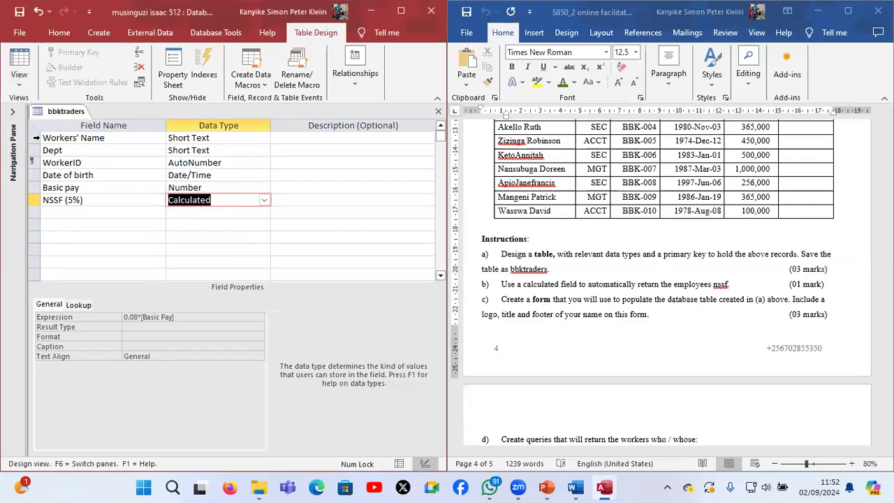
Delete the Workers' Name field from the table design and insert a blank row above Dept
click(34, 138)
right_click(36, 139)
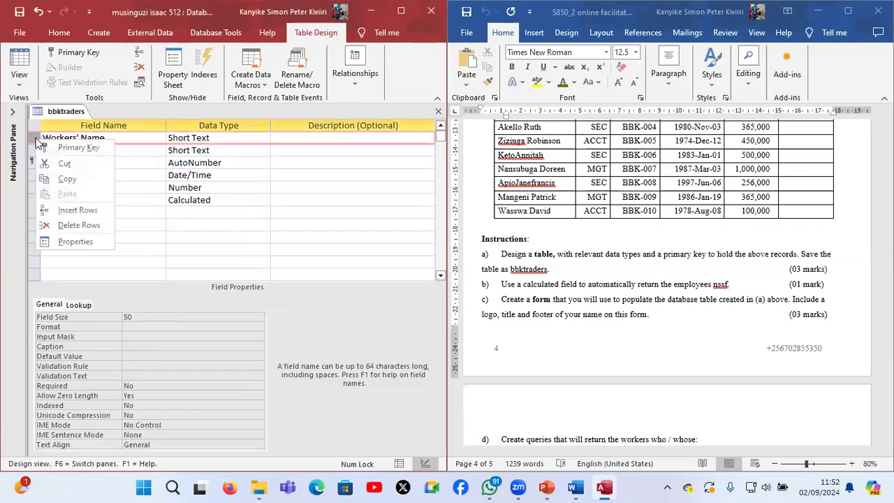
click(60, 224)
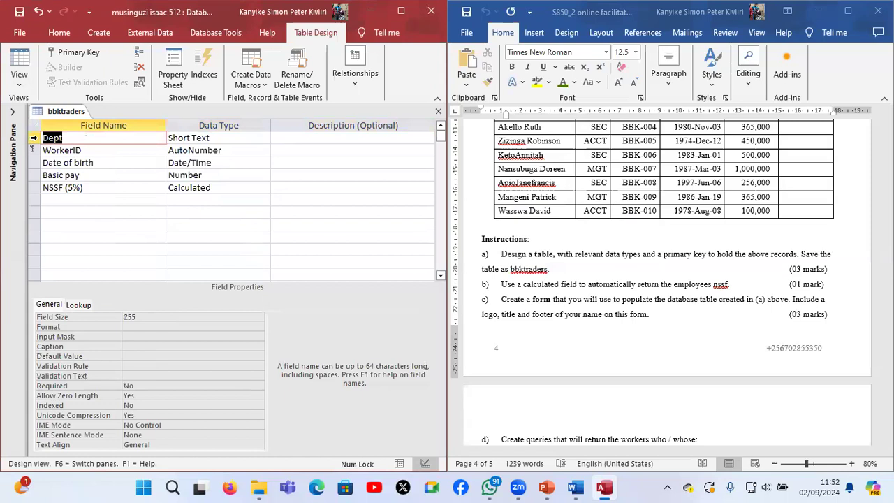
right_click(33, 140)
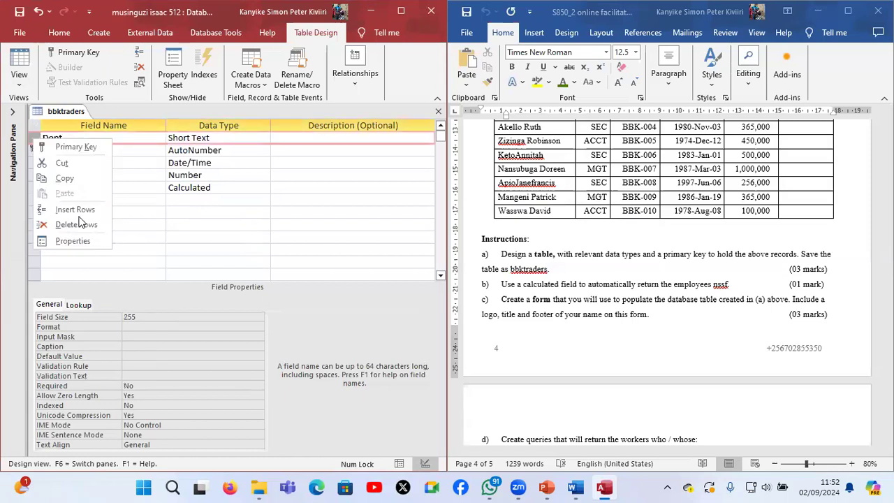
click(83, 209)
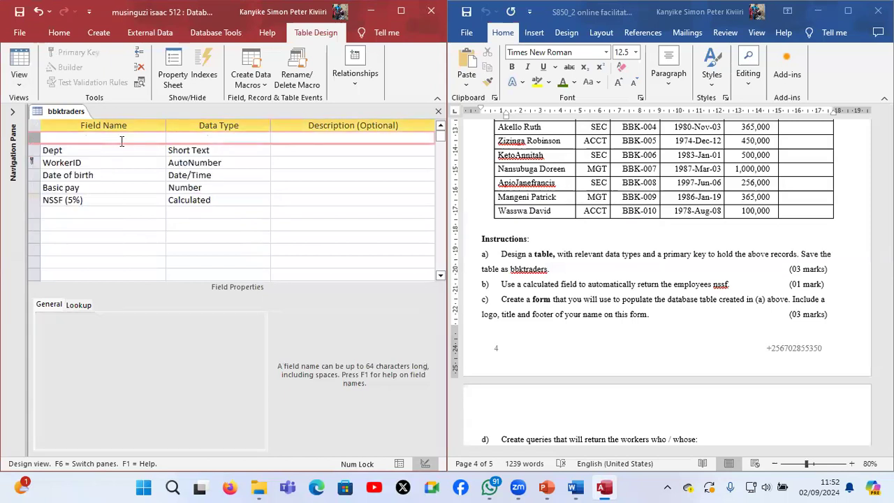
Name the new first field Workers' Names and give it the Short Text data type
click(121, 139)
text(Workers)
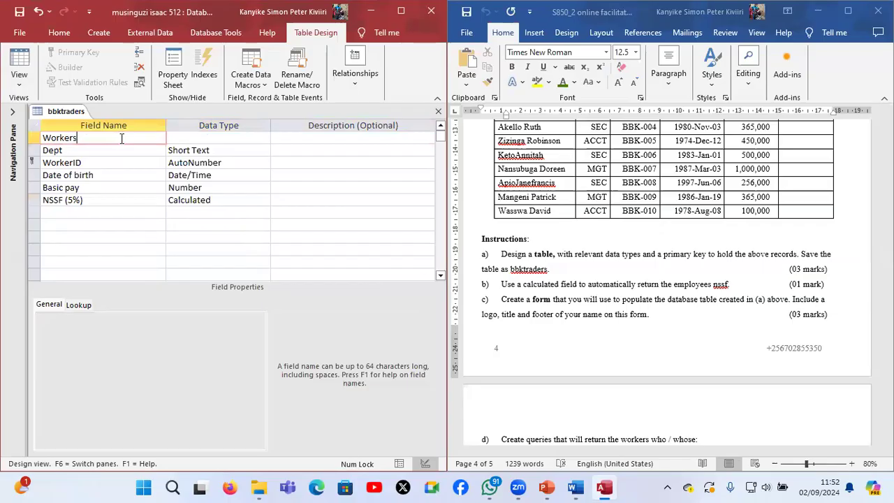
text(' Names)
click(244, 136)
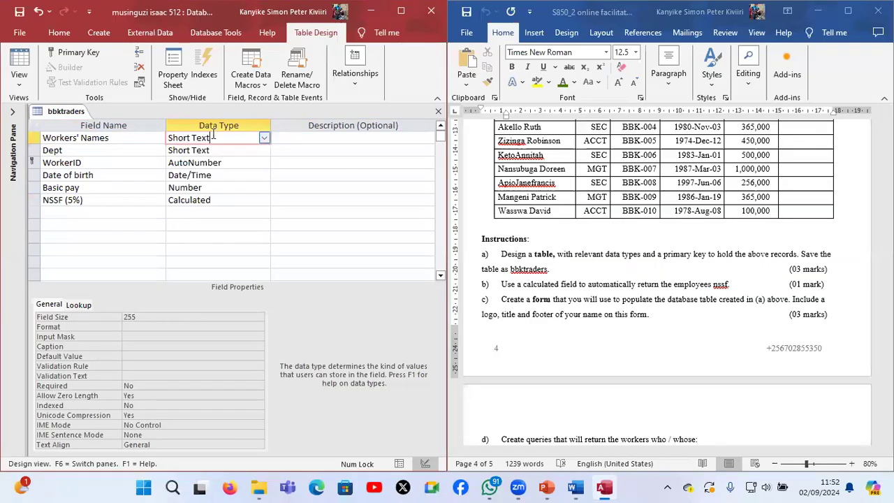
Save the table, open it in Datasheet view and widen its window beside the question paper's worker records
click(16, 12)
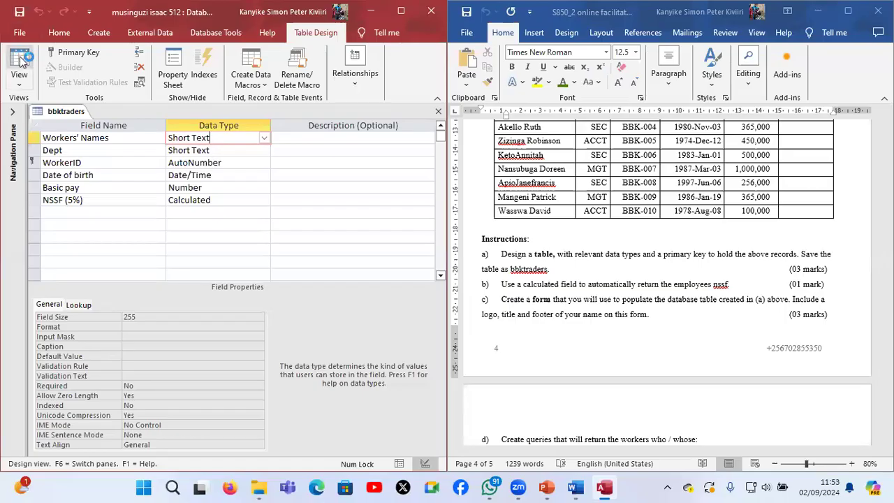
click(18, 62)
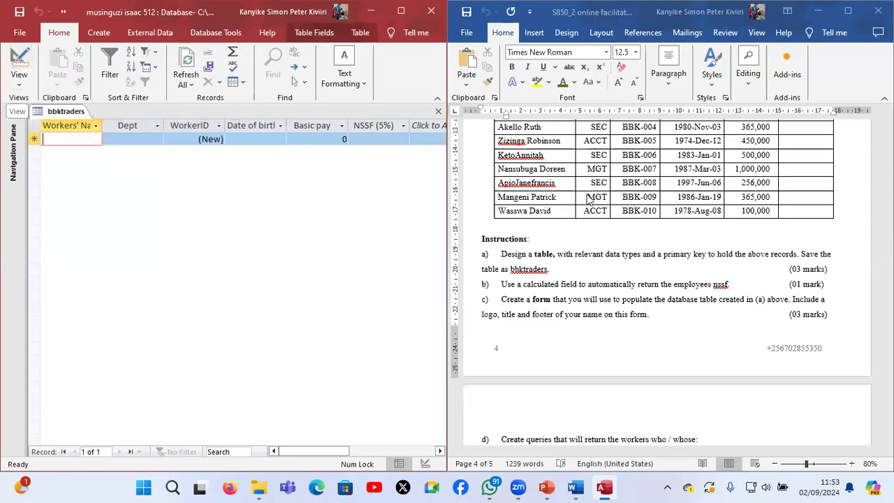
scroll(590, 199, up, 1)
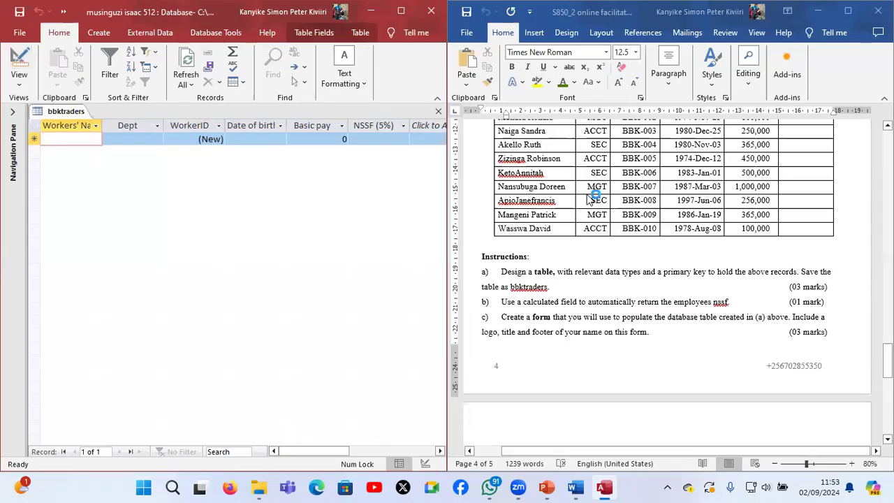
scroll(590, 199, up, 2)
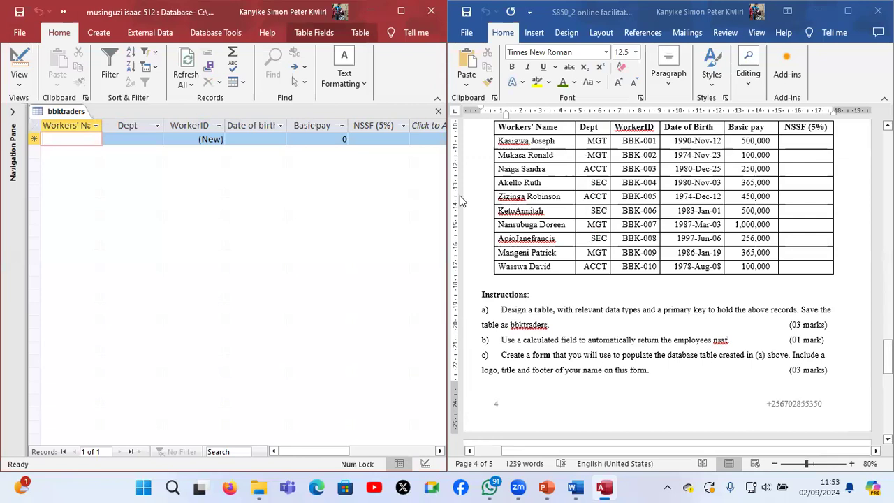
drag(449, 197, 492, 196)
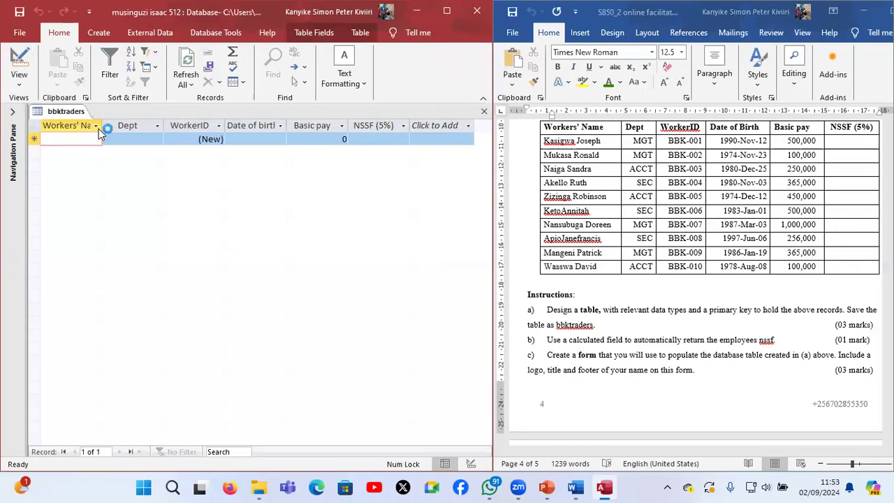
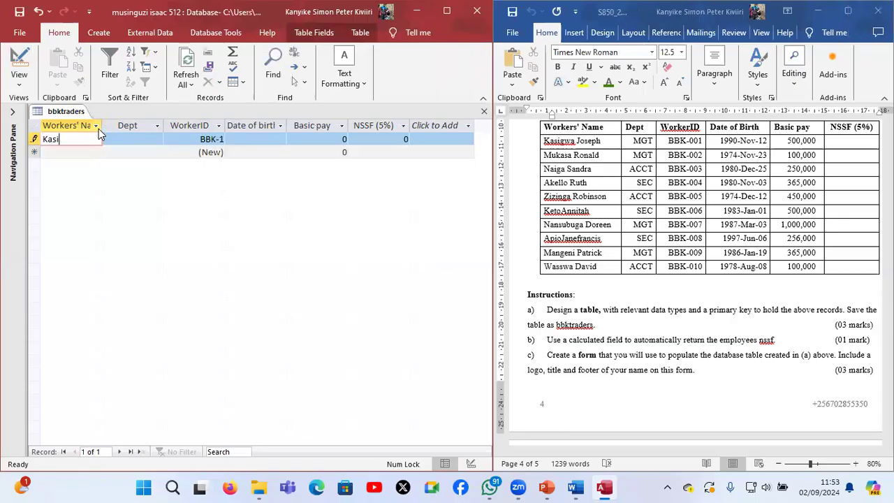
Start the first record with the first listed worker's full name and the MGT department
click(159, 139)
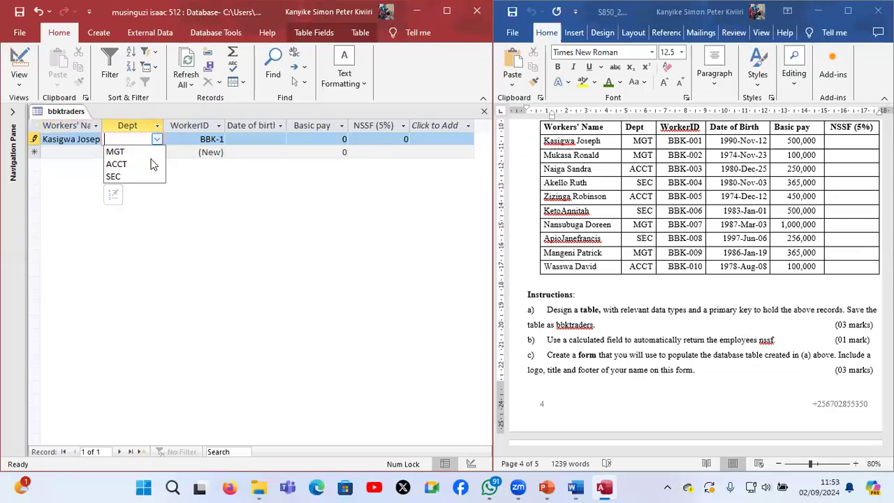
click(155, 153)
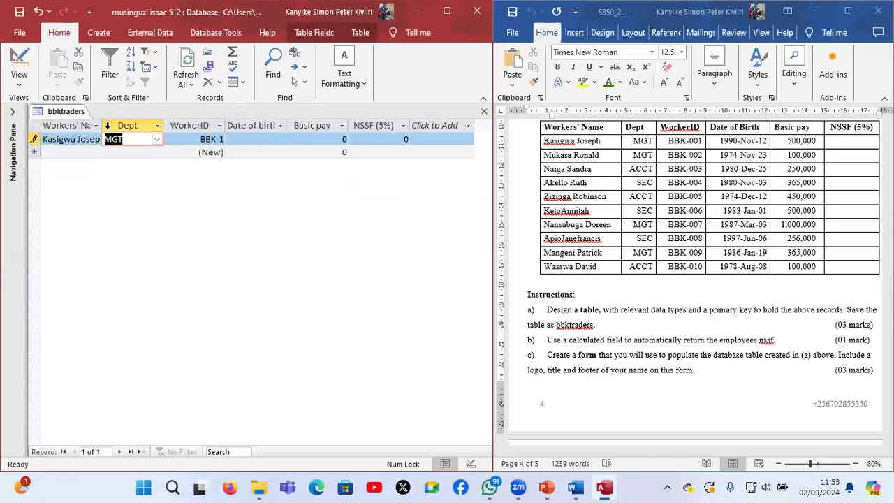
Change the WorkerID field's format to "BBK-"###, save the design and check the result in Datasheet view
click(19, 58)
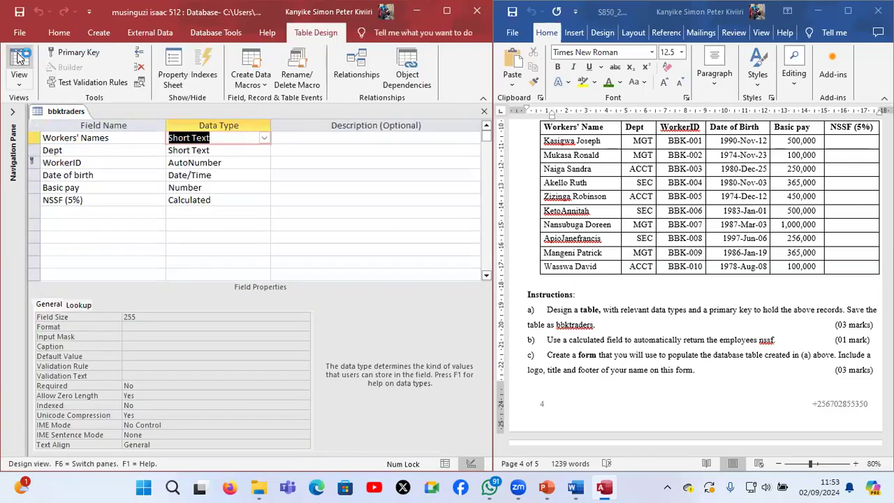
click(223, 161)
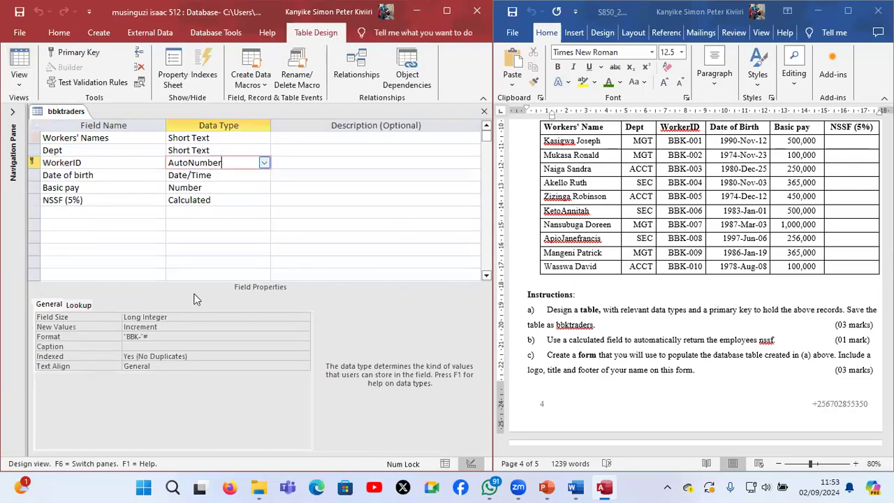
click(182, 337)
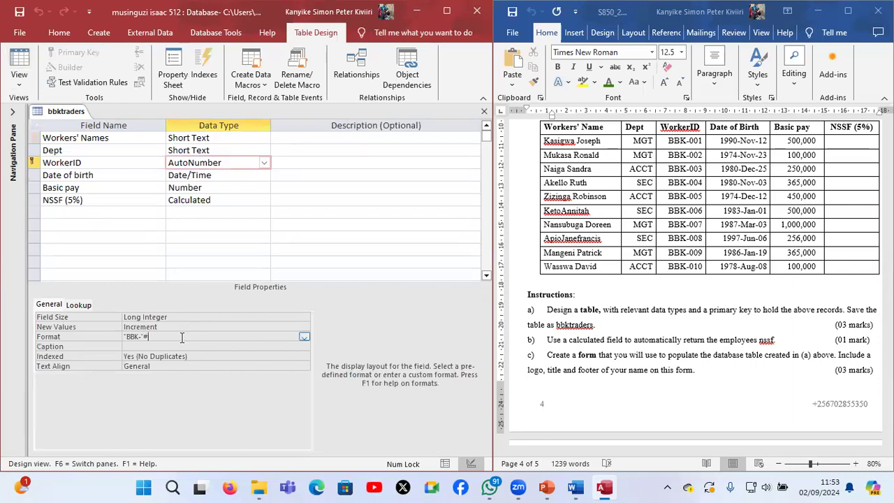
text("BBK-"###)
click(17, 10)
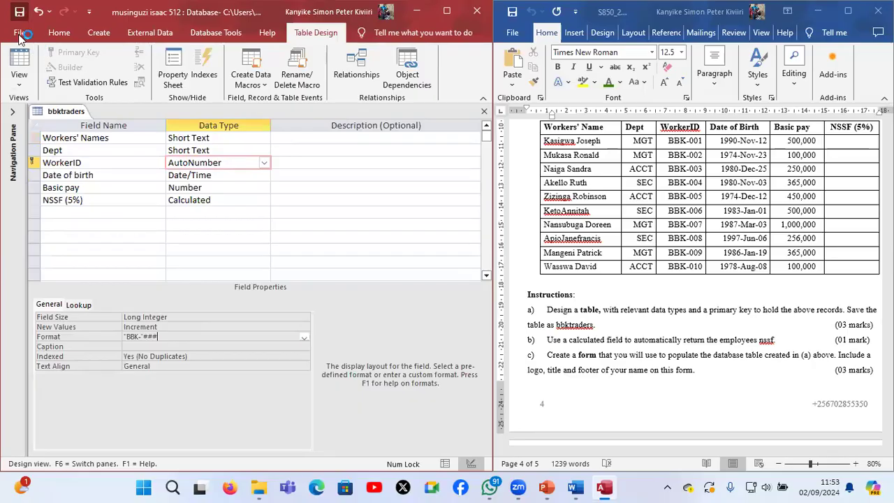
click(21, 59)
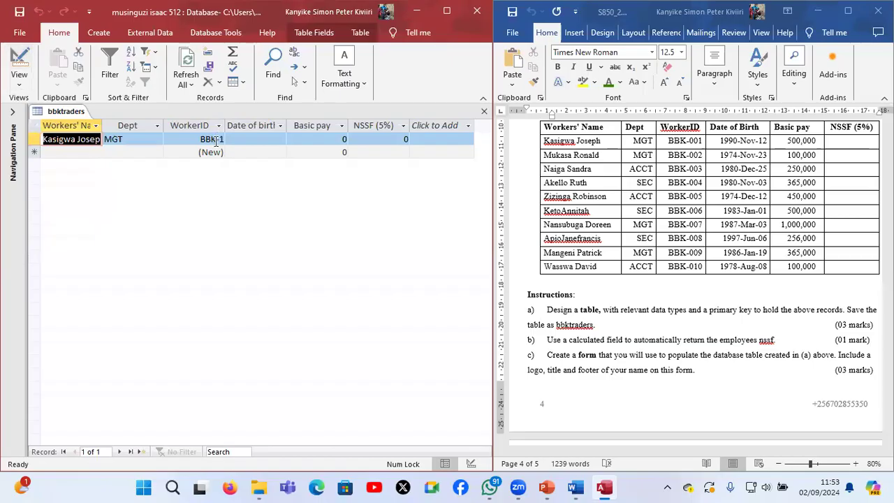
Set the WorkerID field's format to "BBK-"000 and return to Datasheet view
click(20, 59)
click(201, 337)
key(BackSpace)
text(000)
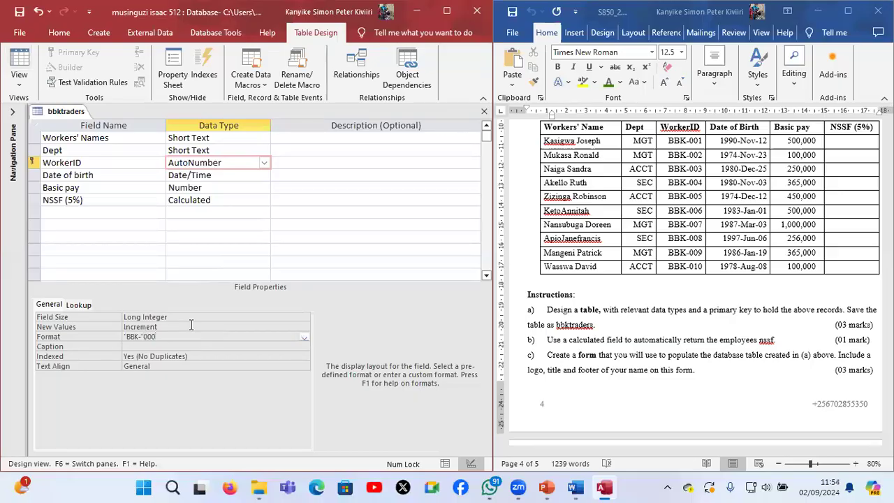
click(19, 57)
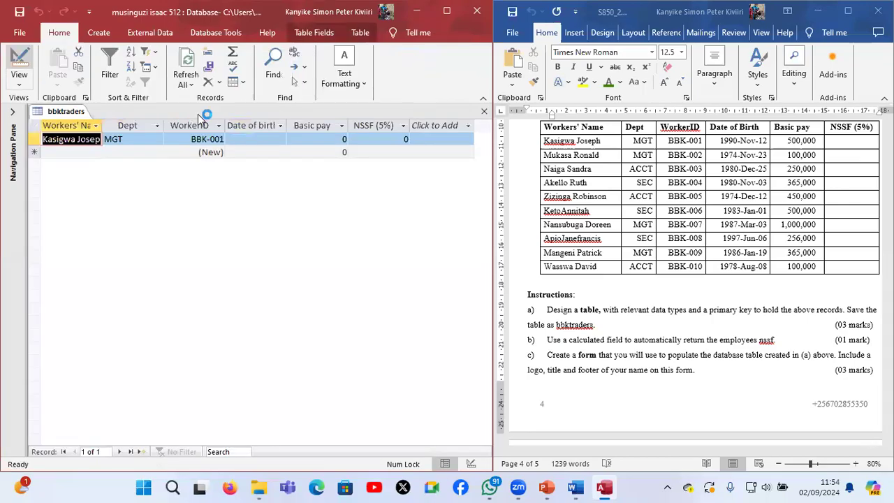
Enter the first worker's date of birth from the question paper in the first record
click(248, 138)
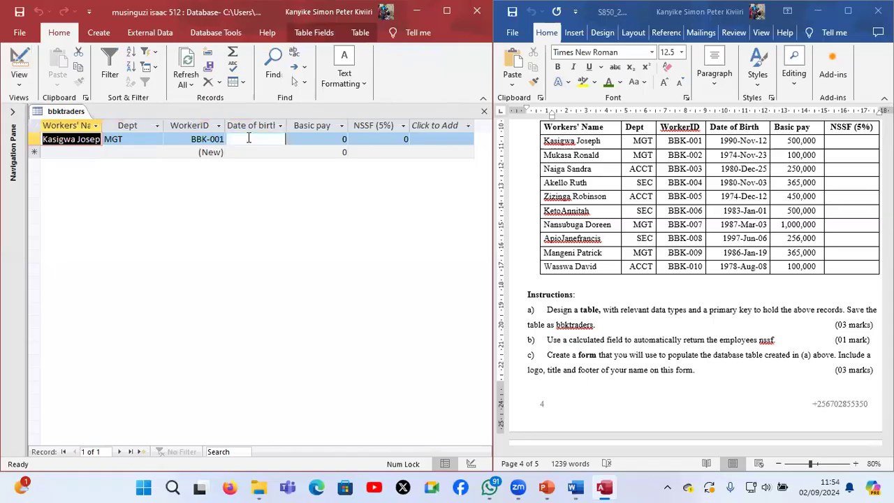
click(249, 138)
text(19)
text(90)
text(-)
text(no)
text(v)
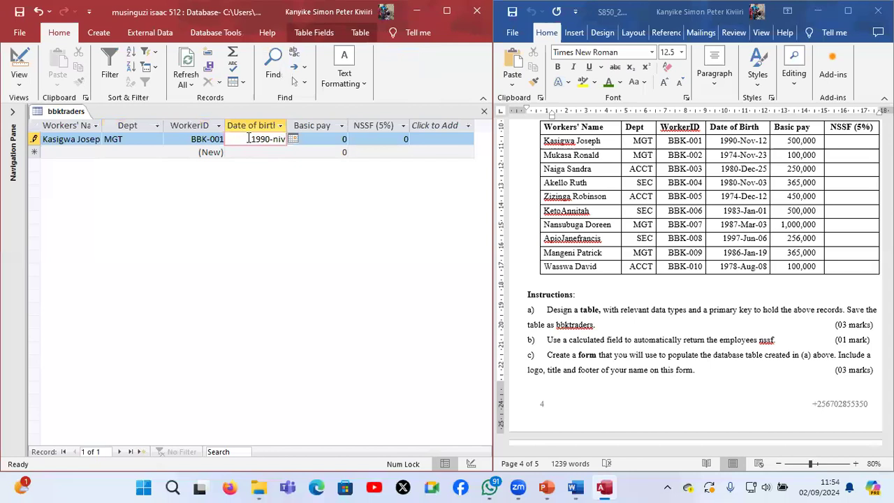
key(BackSpace)
text(ov-12)
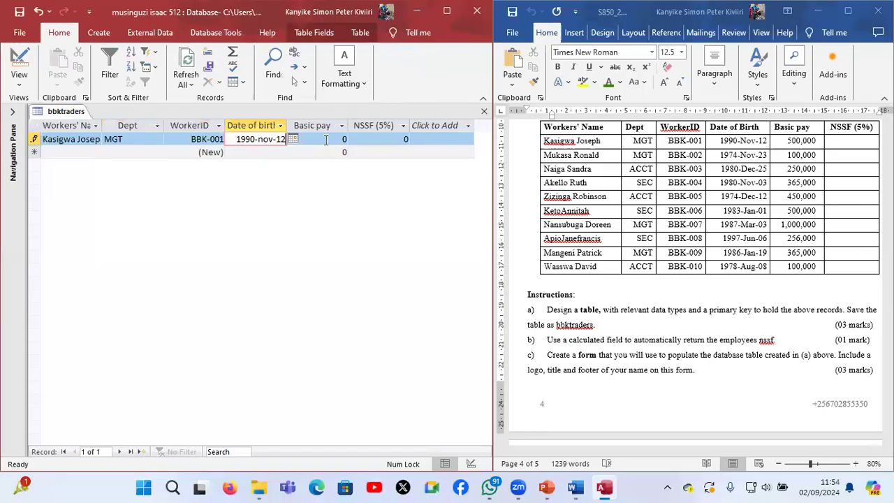
Set the first record's Basic pay to 500000
click(326, 139)
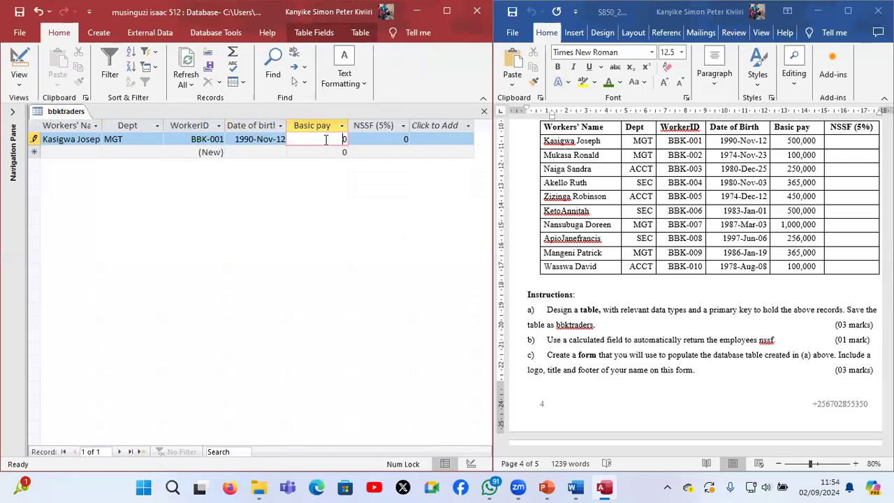
text(5000000)
click(89, 151)
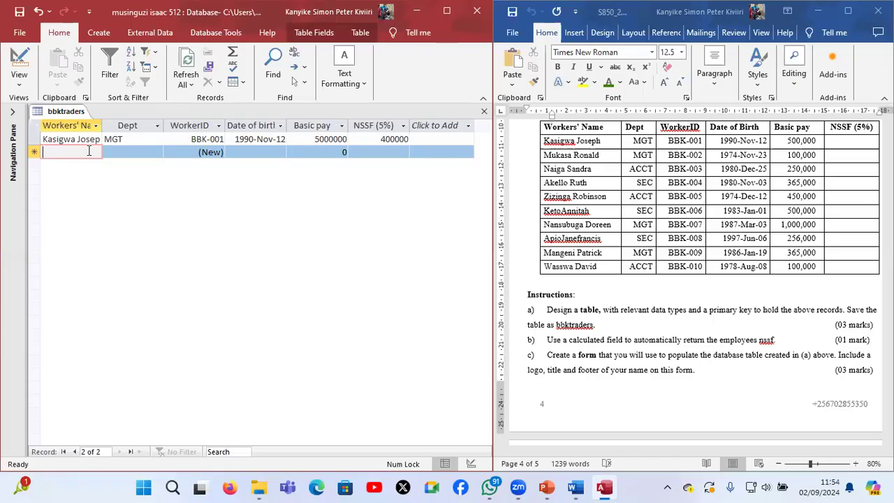
click(337, 138)
key(BackSpace)
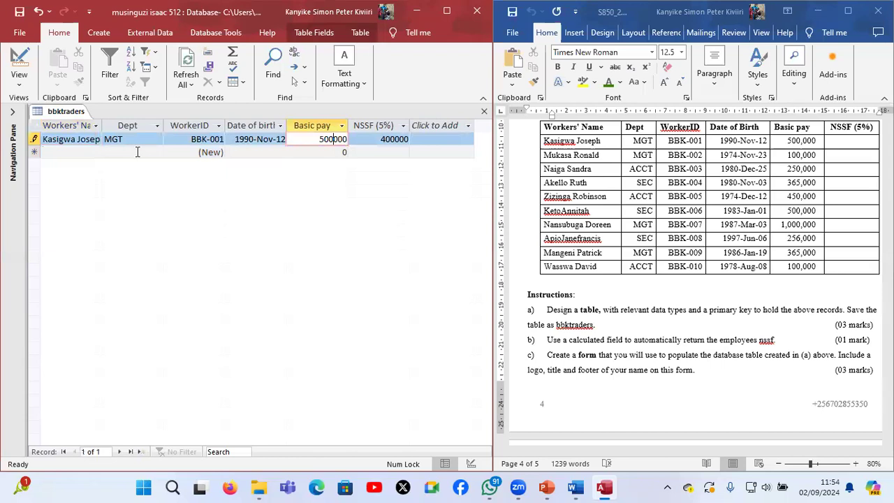
Start the second record with the second worker's name from the question paper and choose MGT as the Dept
click(71, 149)
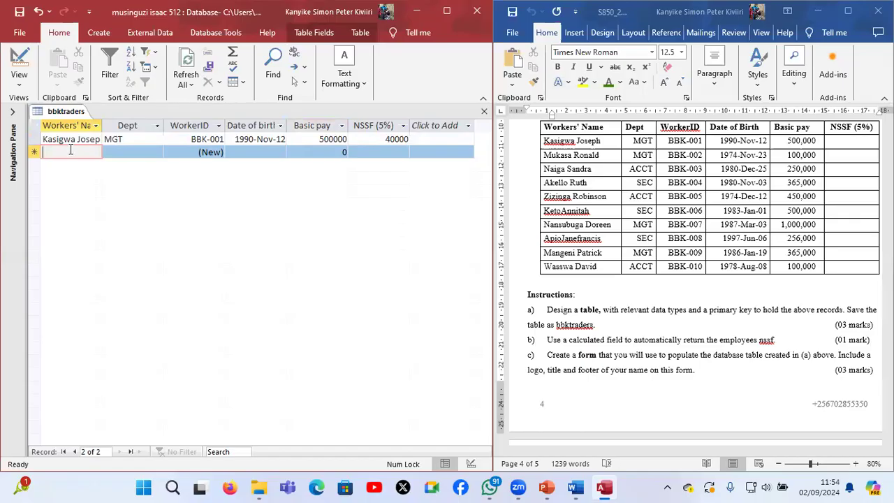
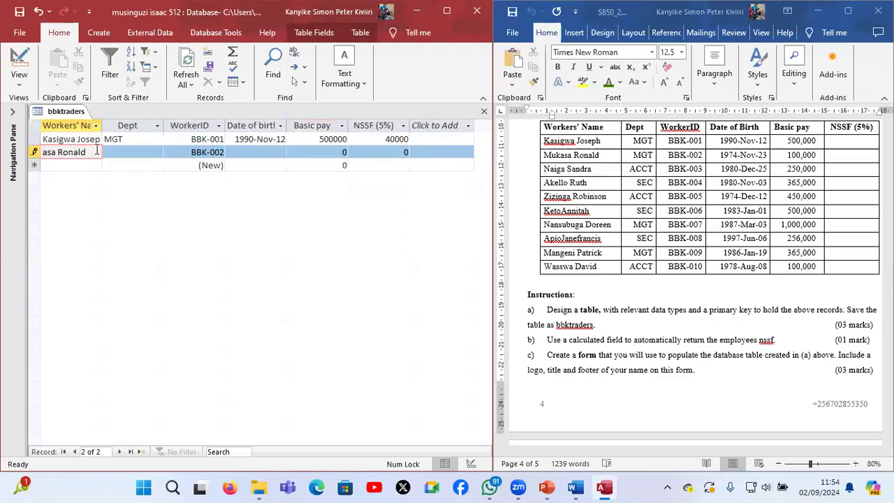
click(155, 153)
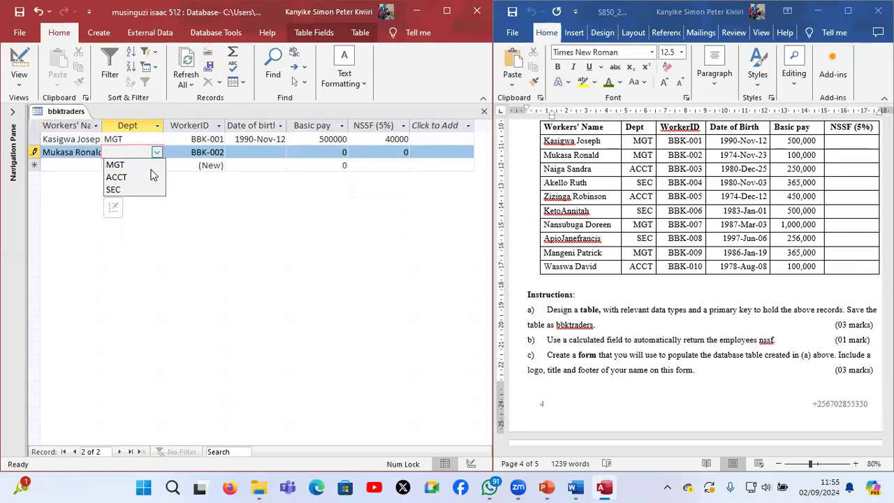
click(151, 166)
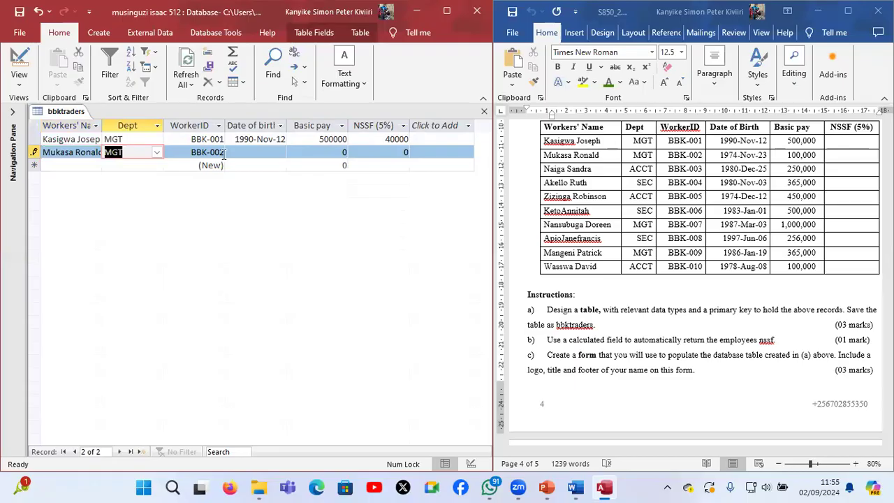
Enter the second worker's date of birth from the question paper and set that record's Basic pay to 10000
click(266, 152)
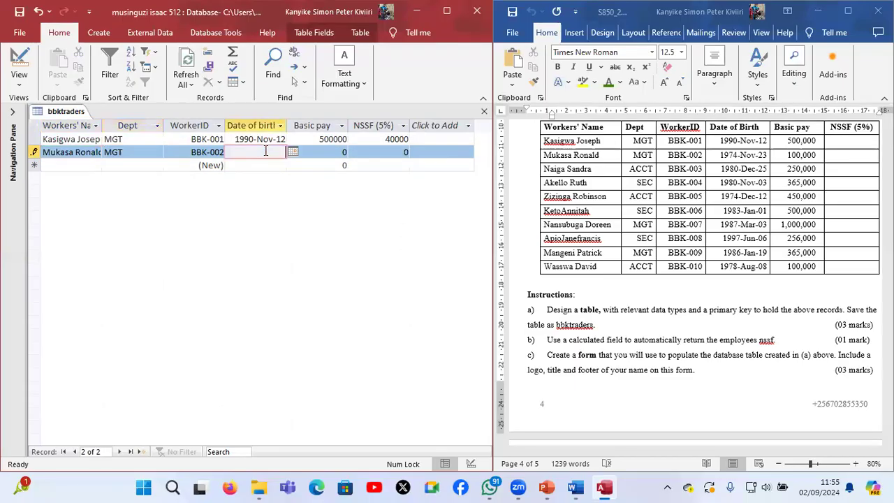
text(1974-Nov-23)
key(Tab)
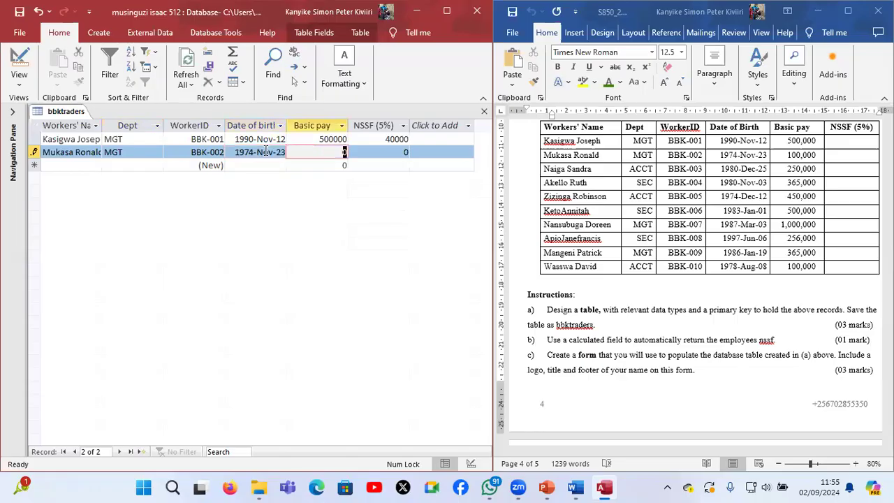
text(10000)
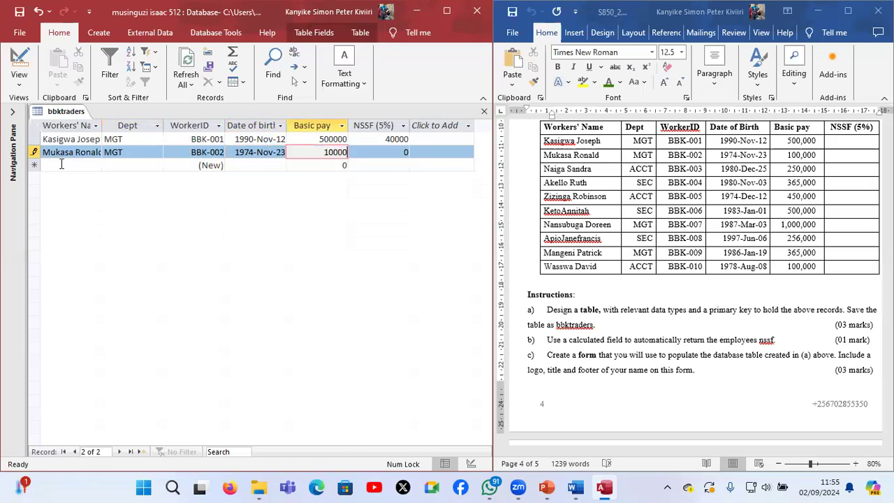
Start the third record with the third worker's name from the question paper and choose ACCT as the Dept
click(61, 164)
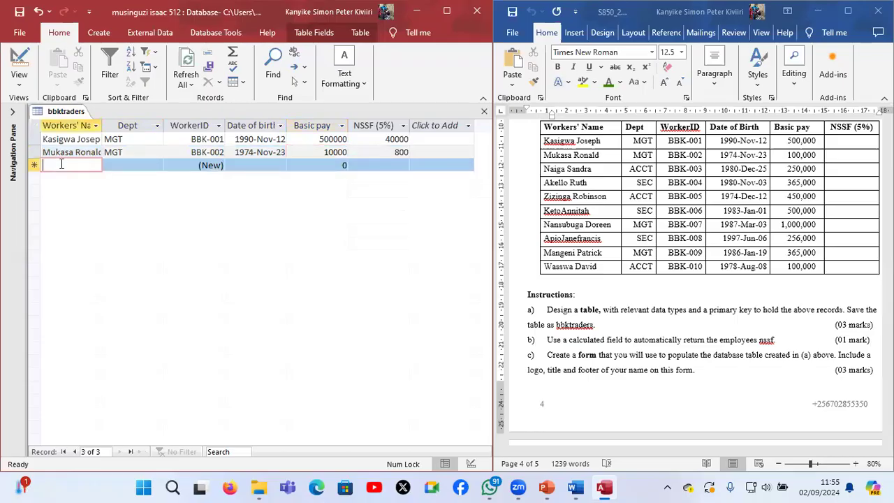
key(Tab)
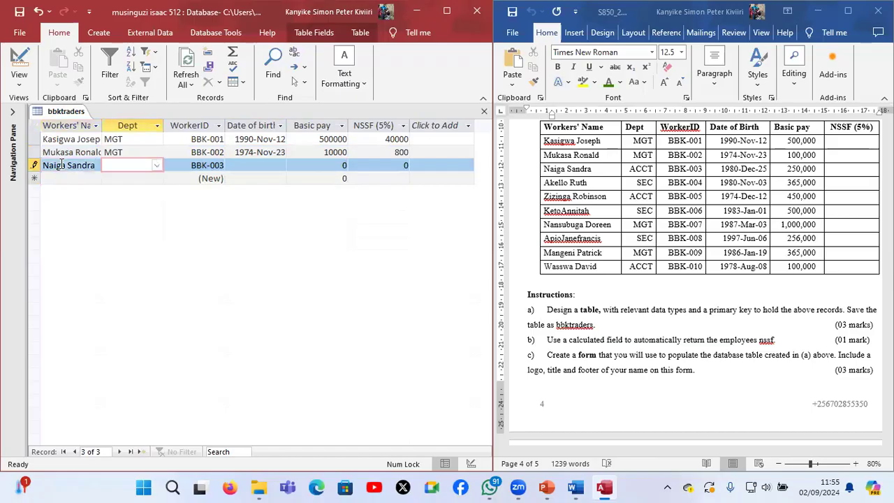
click(158, 167)
click(122, 202)
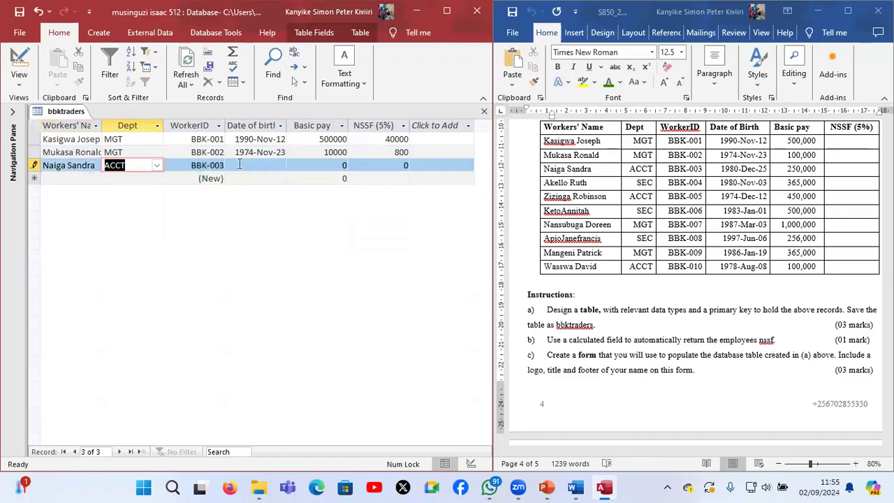
Enter the third worker's full date of birth in the third record, matching the day given in the question paper
click(245, 164)
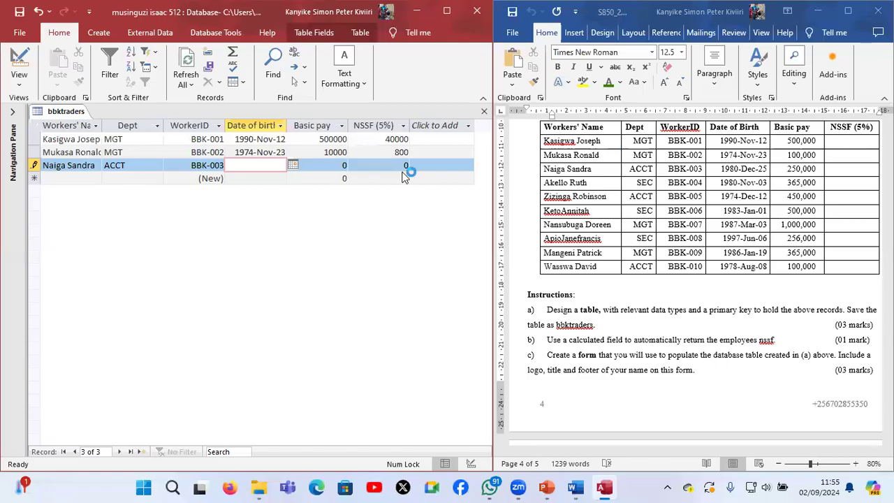
text(1980-Dec)
key(Tab)
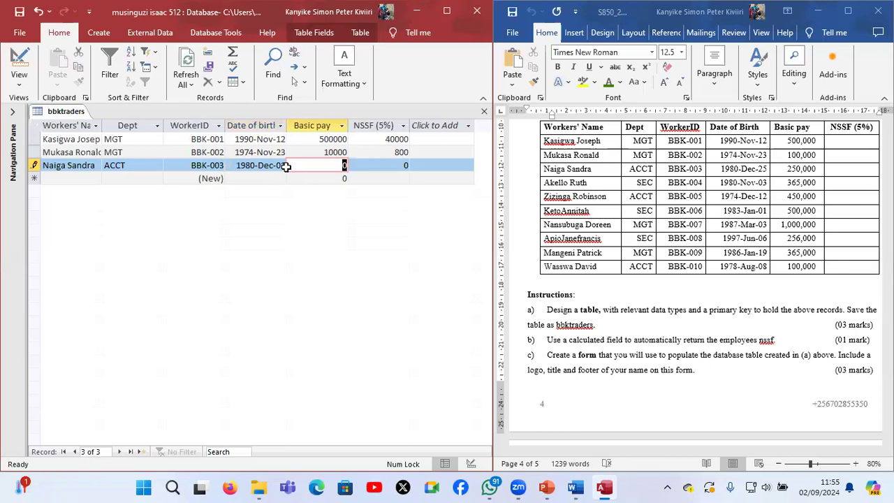
click(282, 168)
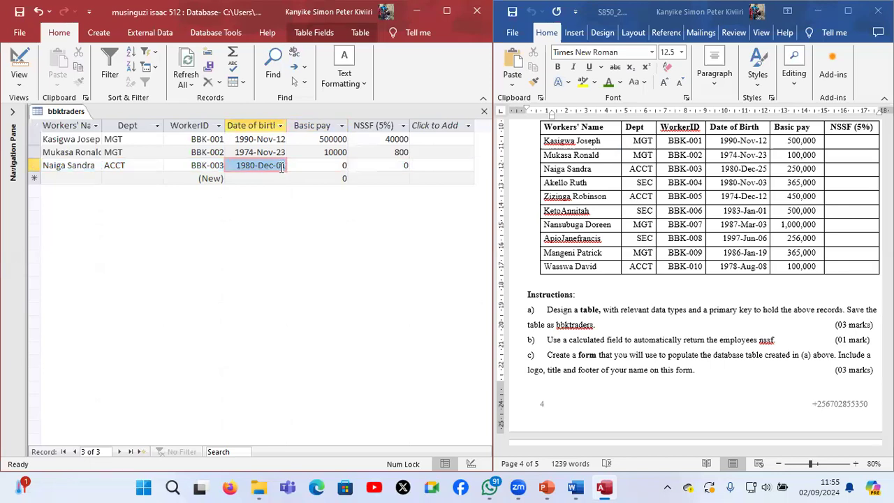
click(283, 168)
key(BackSpace)
key(BackSpace)
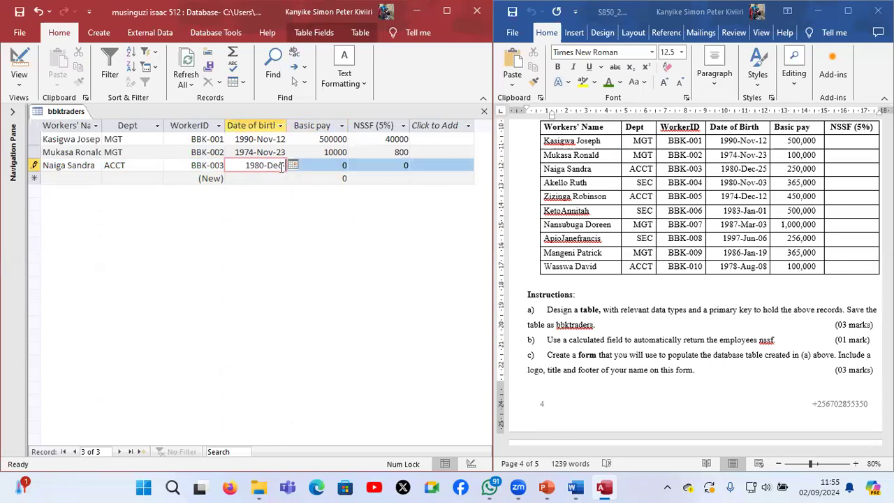
text(25)
Set the third record's Basic pay to 250000 and commit the record
click(332, 167)
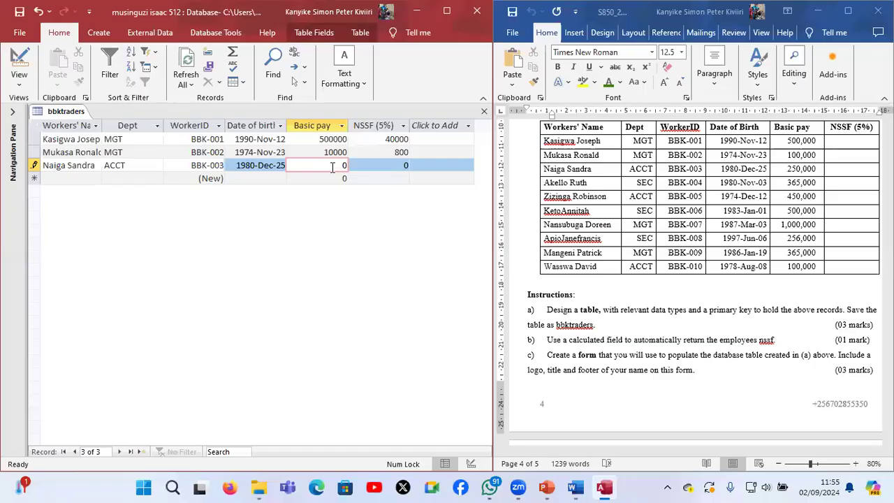
text(25000)
click(85, 178)
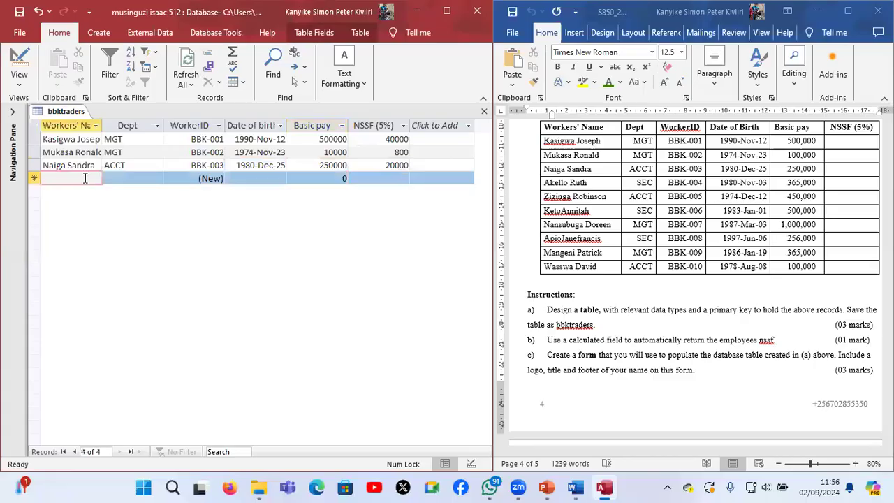
Correct the second record's Basic pay to 100000 and commit the change
click(337, 152)
text(0)
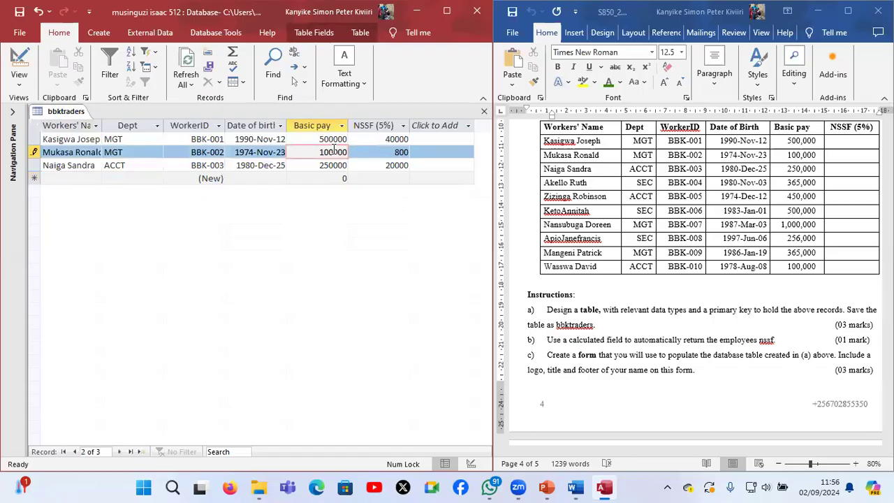
click(68, 177)
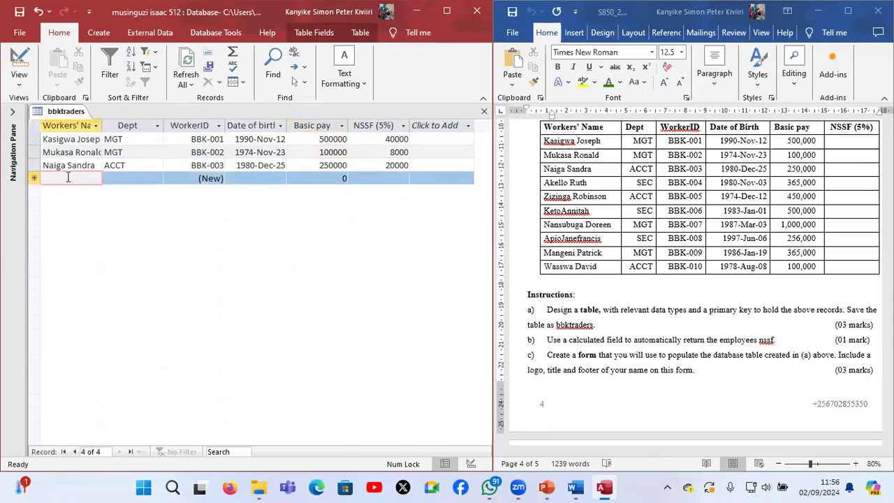
Enter the fourth worker's name in the new record and set its Dept to SEC
key(Tab)
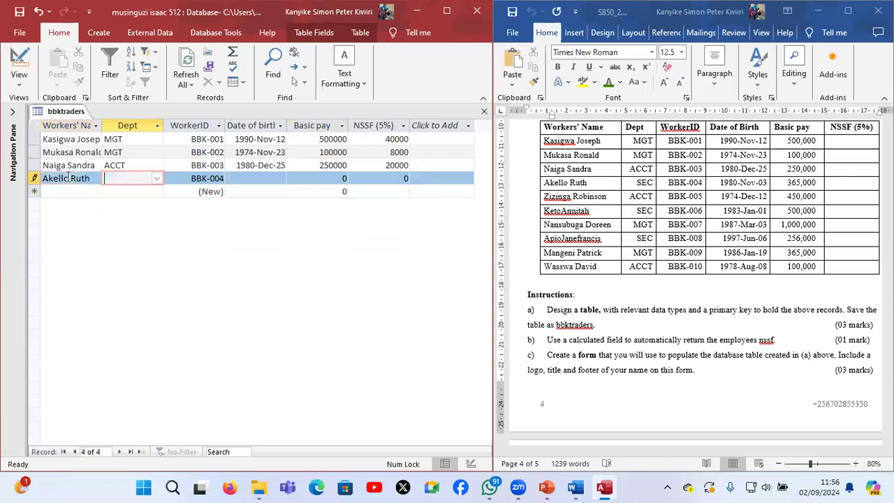
text(sEC)
key(Tab)
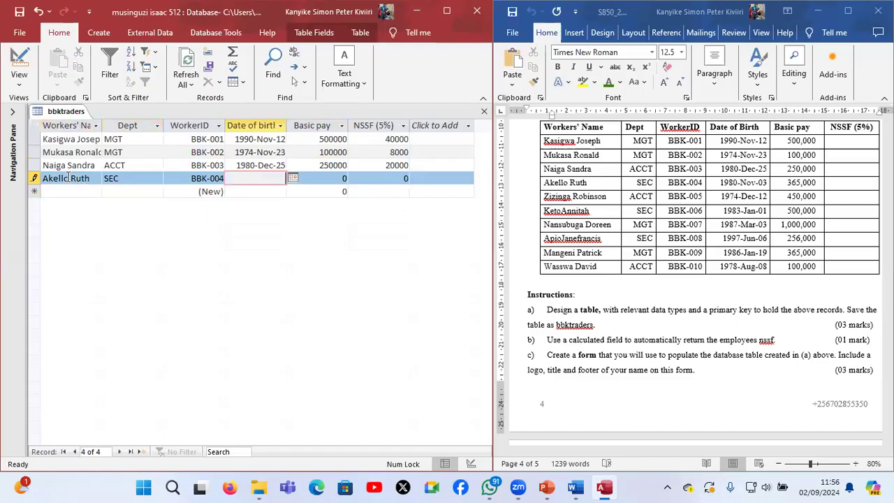
Enter the fourth worker's date of birth from the question paper and set that record's Basic pay to 365000
text(1980/11/03)
key(Tab)
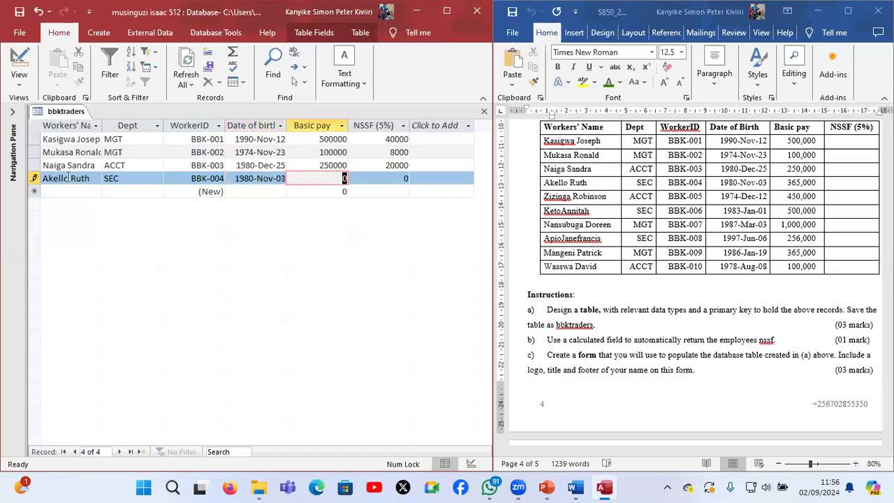
text(365000)
key(Tab)
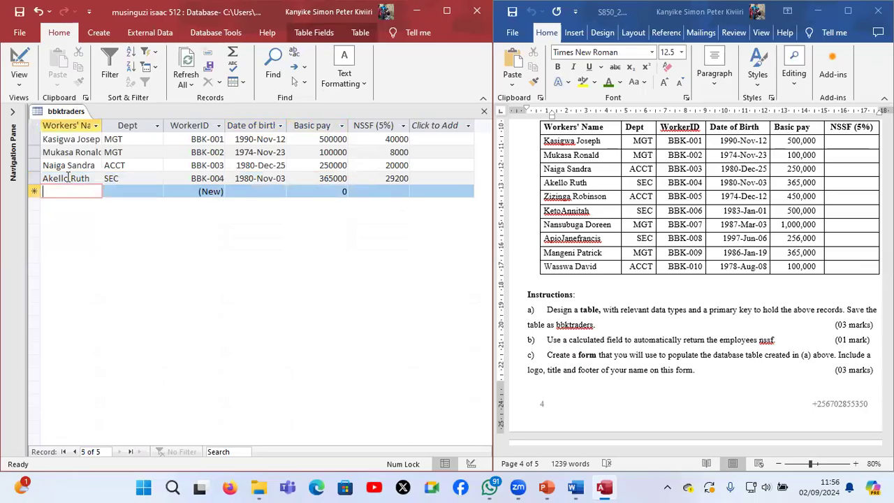
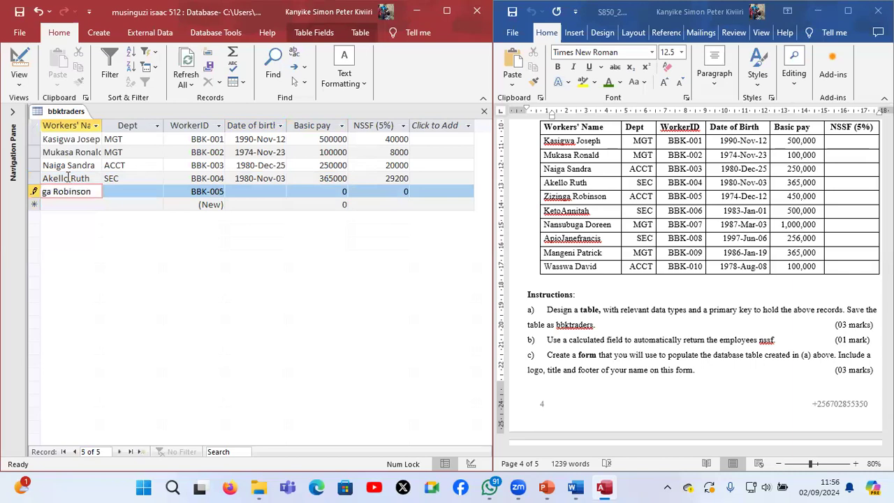
Enter the fifth worker's name in the new record and set its Dept to ACCT
key(Tab)
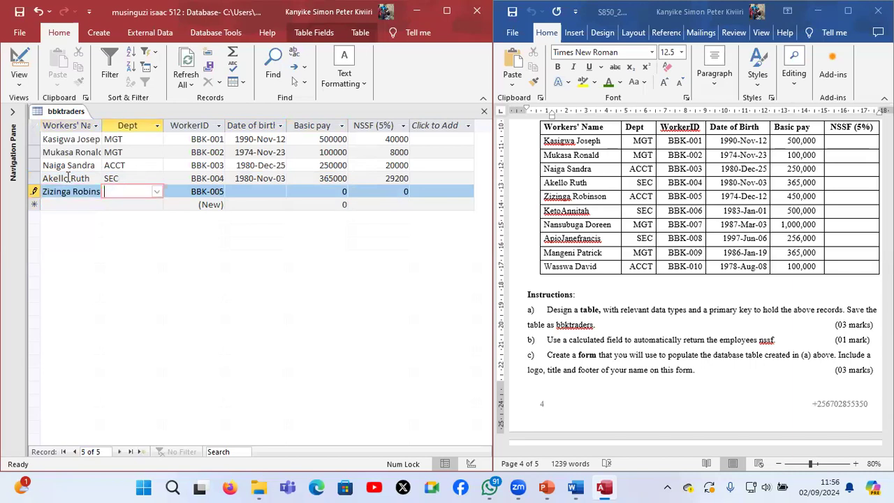
text(ACCT)
key(Tab)
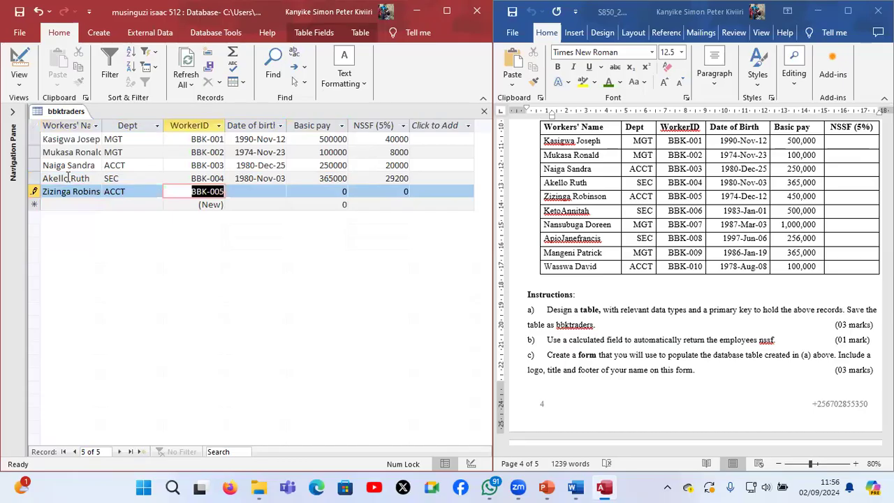
key(Tab)
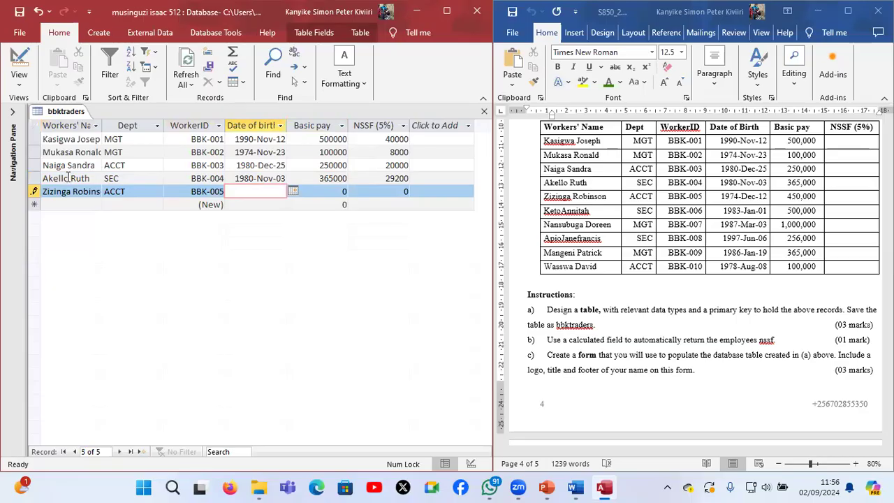
Enter the fifth worker's date of birth from the question paper and set that record's Basic pay to 450000
text(1974)
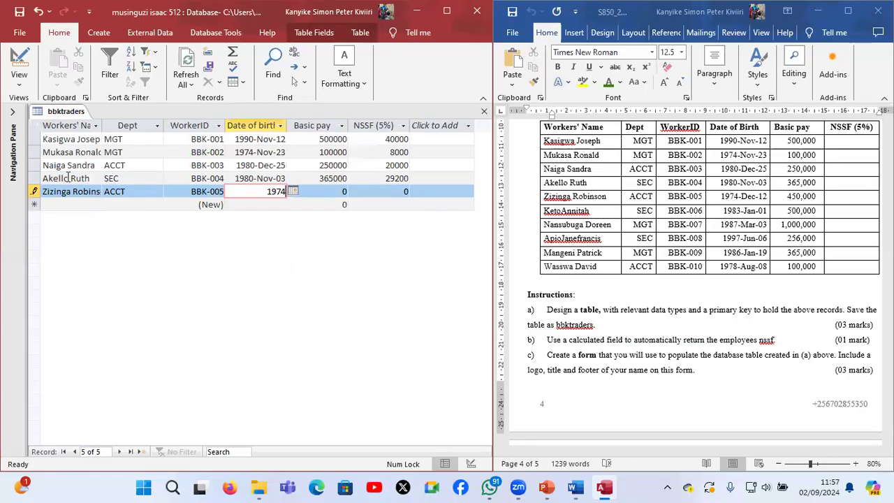
text(/12/12)
key(Tab)
text(450000)
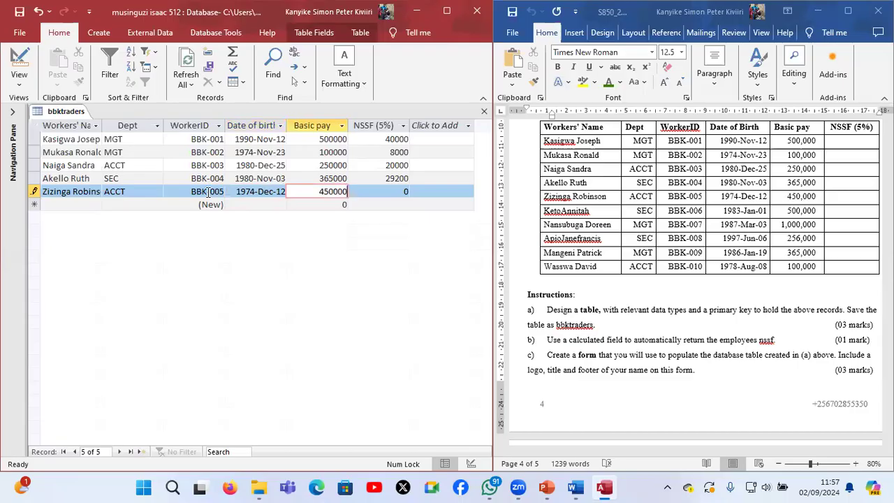
key(Tab)
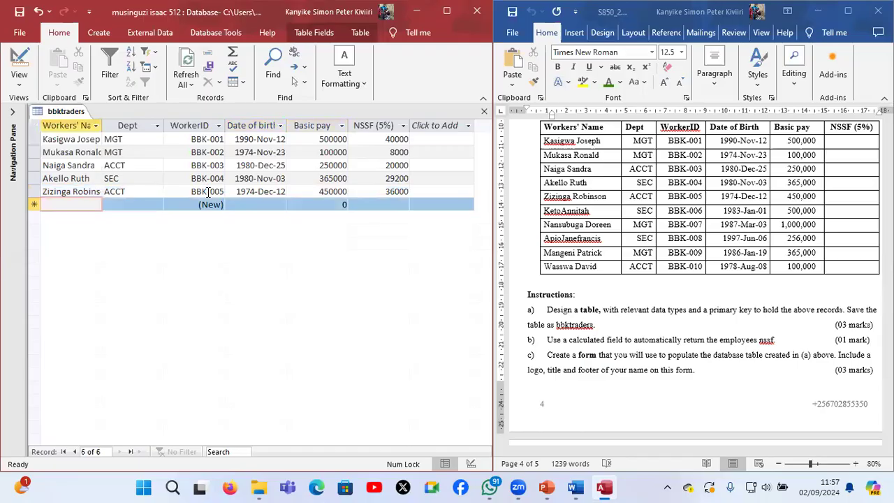
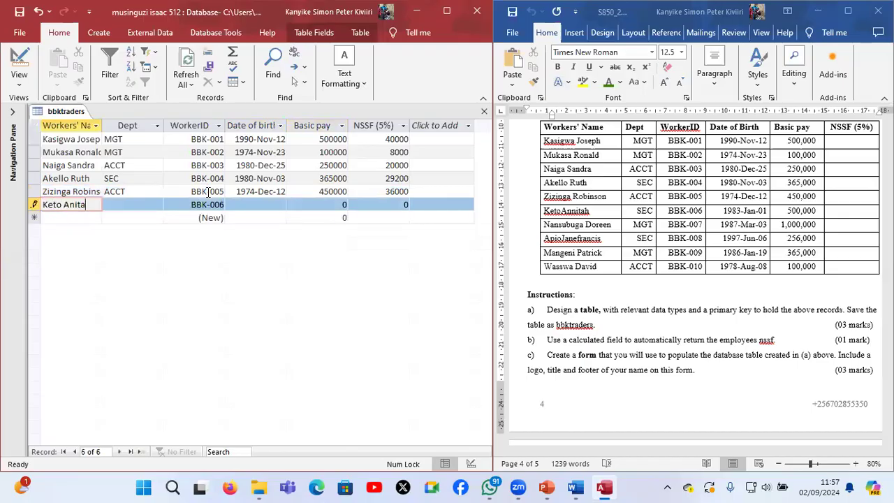
Enter the sixth worker's name in the new record and set its Dept to SEC
key(Tab)
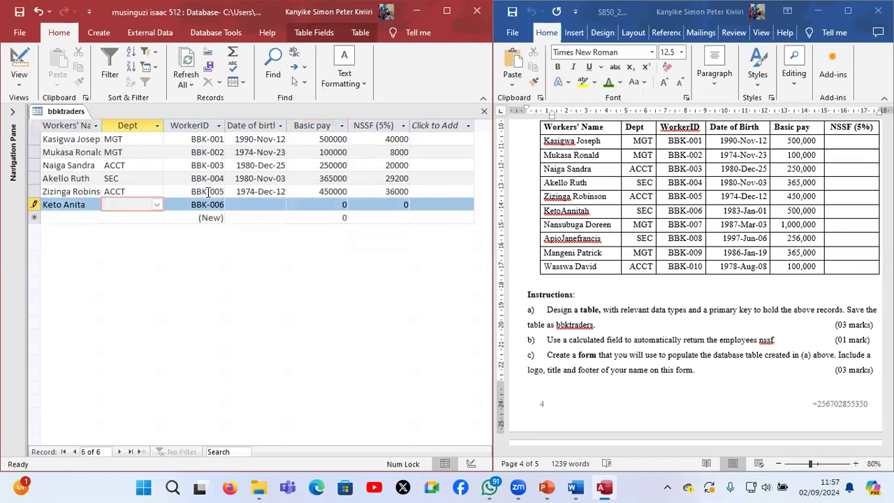
text(s)
key(Tab)
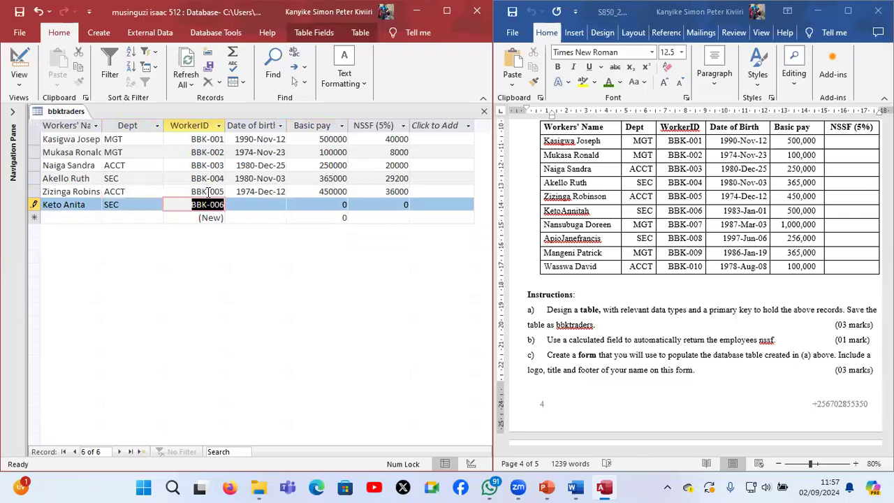
key(Tab)
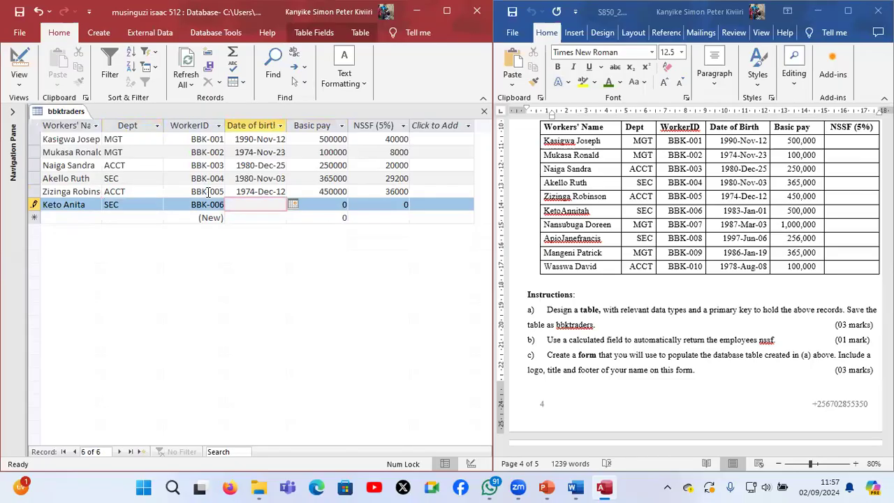
Enter the sixth worker's date of birth from the question paper and set that record's Basic pay to 500000
text(1983/01/01)
key(Tab)
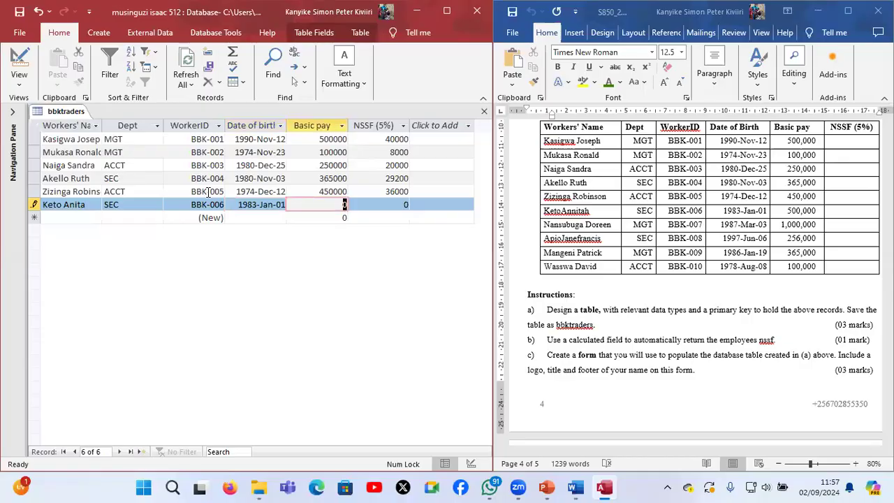
text(500000)
key(Tab)
key(Tab)
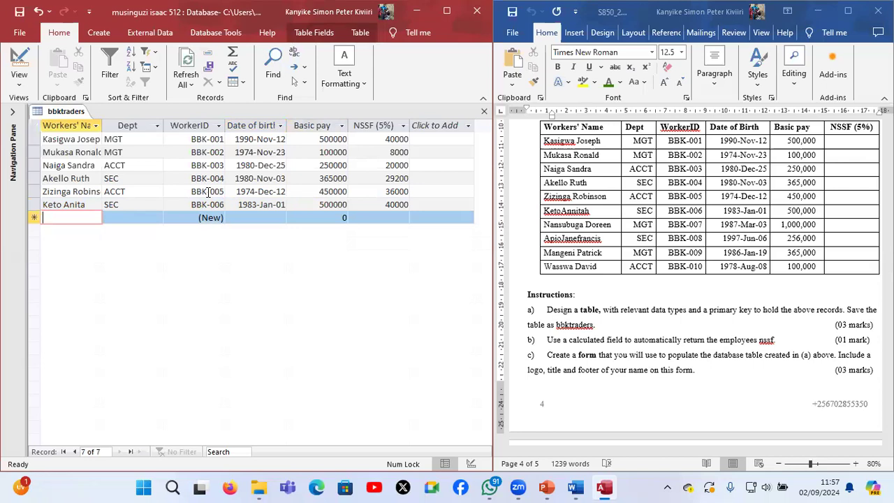
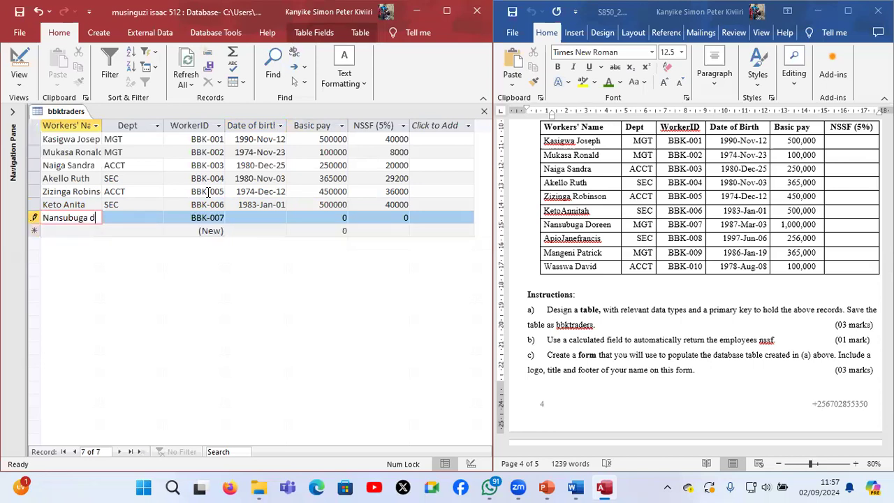
Enter the seventh worker's name in the new record and set its Dept to MGT
key(Tab)
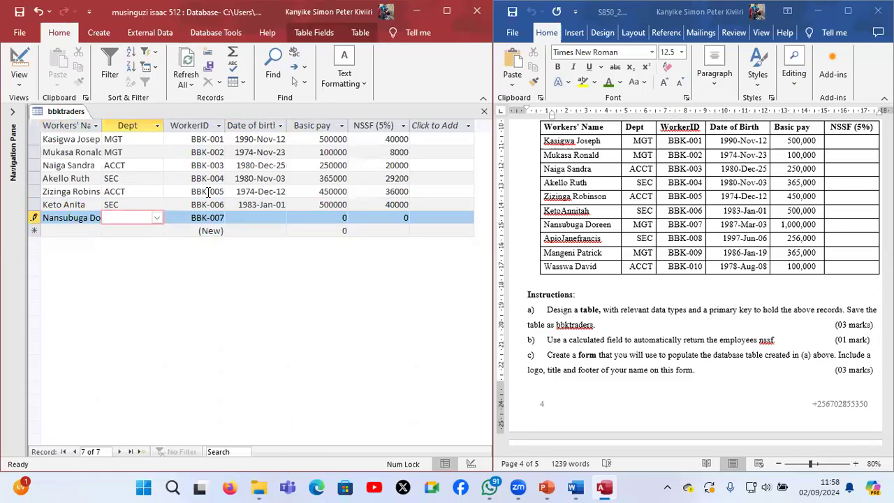
text(MGT)
key(Tab)
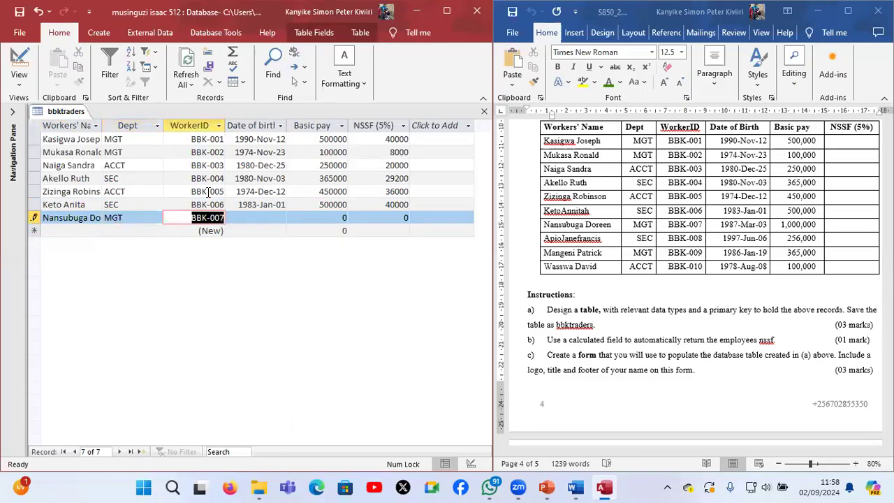
Enter the seventh worker's date of birth from the question paper, set Basic pay to 1000000 and save the record
key(Tab)
text(1987)
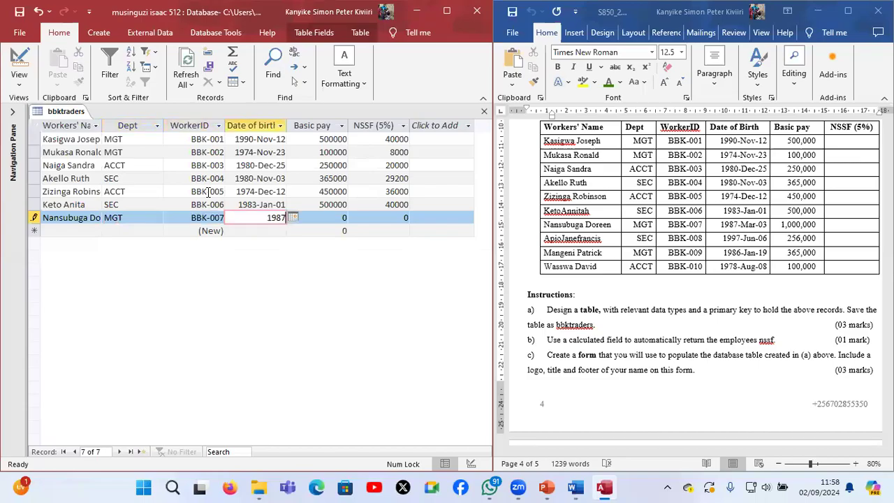
text(/03/03)
key(Tab)
text(1000)
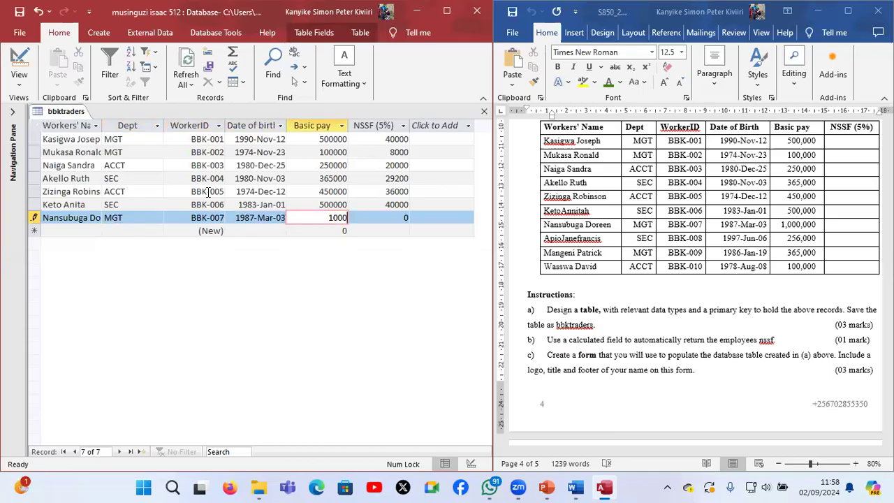
text(000)
key(Tab)
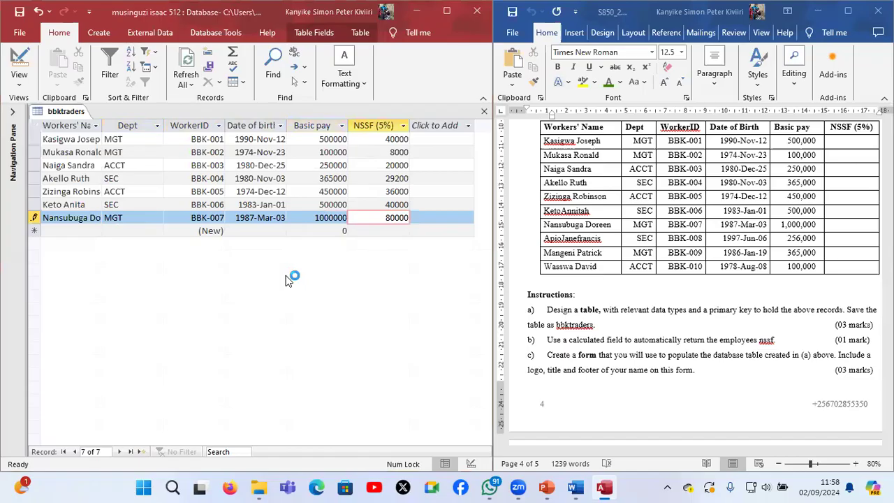
click(19, 12)
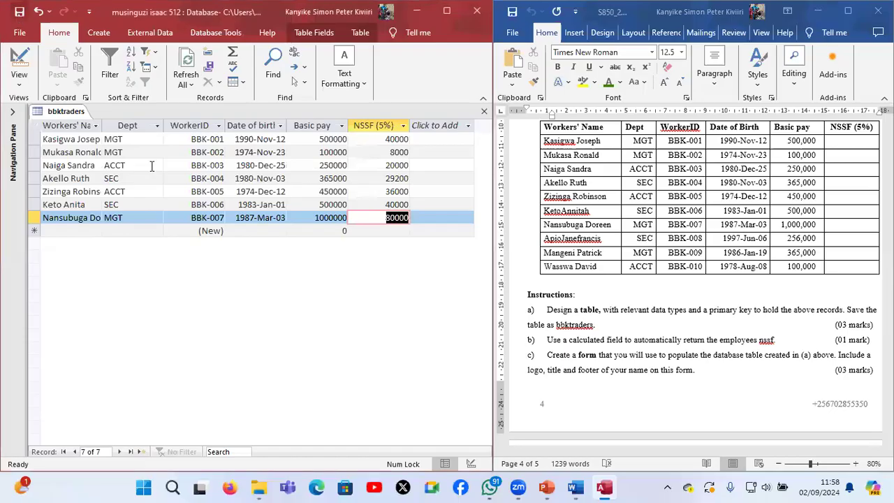
Change the NSSF (5%) field's expression to 0.05*[Basic Pay] in the table design and return to the datasheet
key(Left)
key(Left)
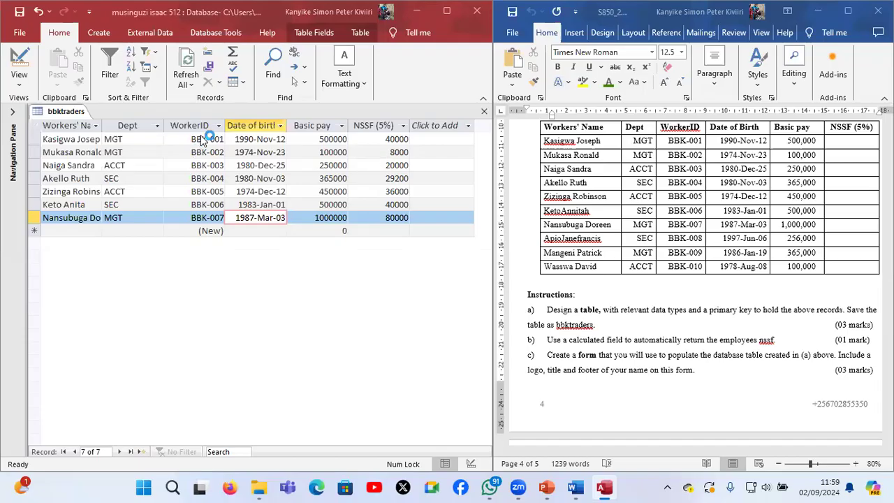
click(19, 60)
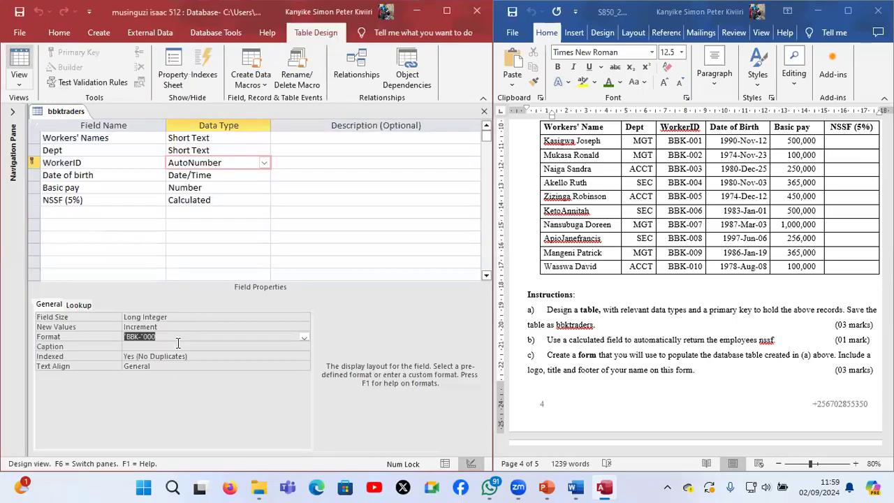
click(218, 202)
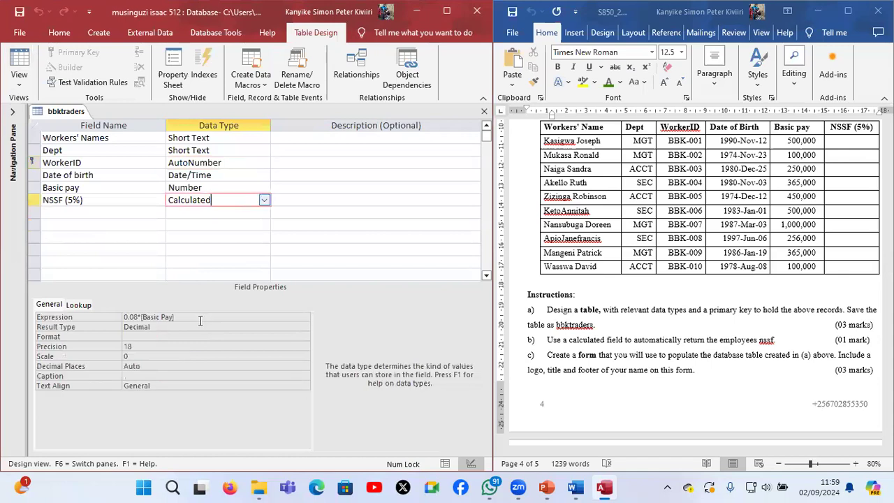
click(138, 316)
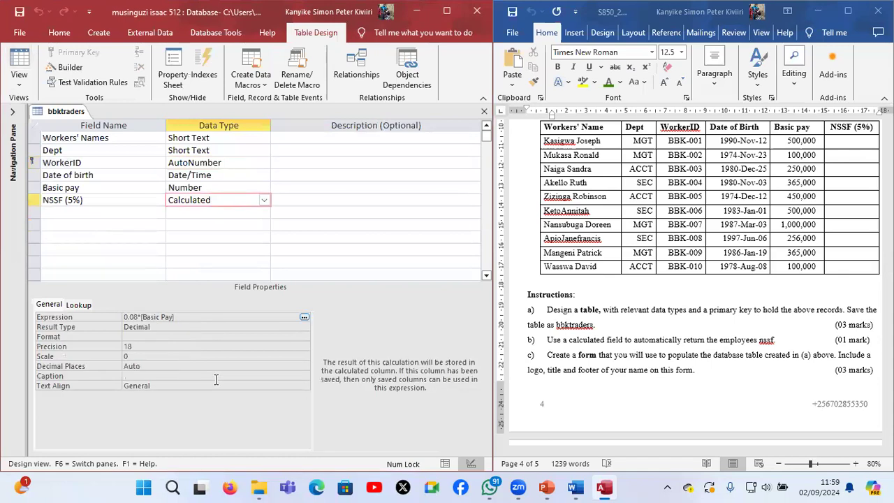
key(BackSpace)
text(5)
click(21, 65)
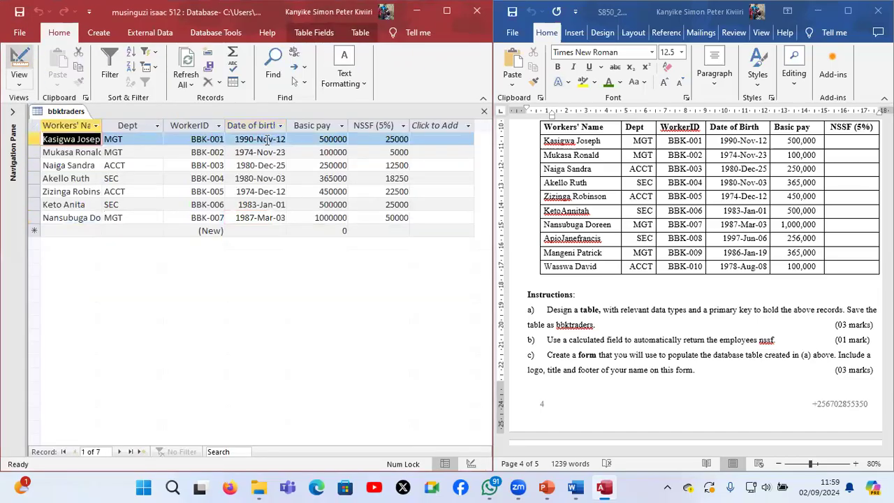
Enter the eighth worker's name in the new record and set its Dept to SEC
click(98, 228)
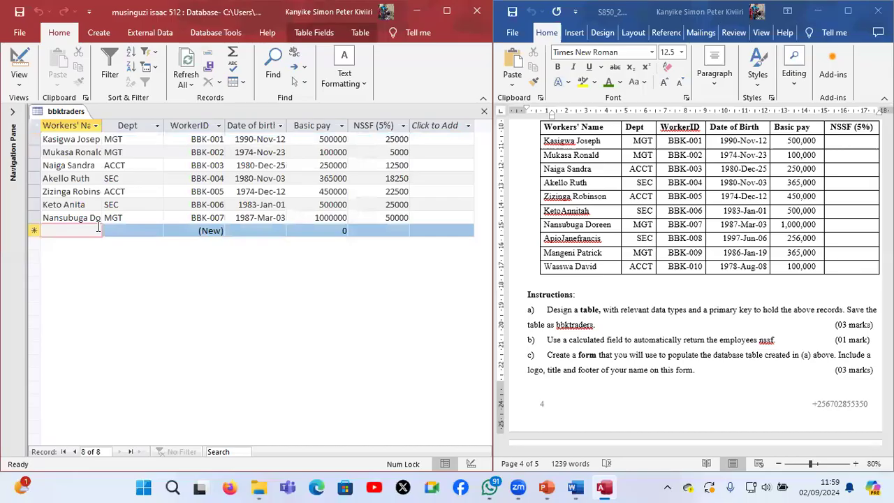
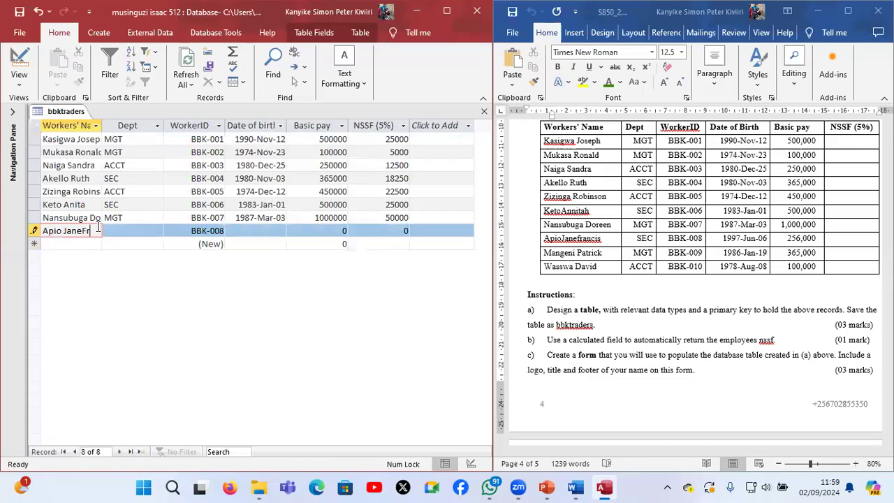
key(Tab)
text(sec)
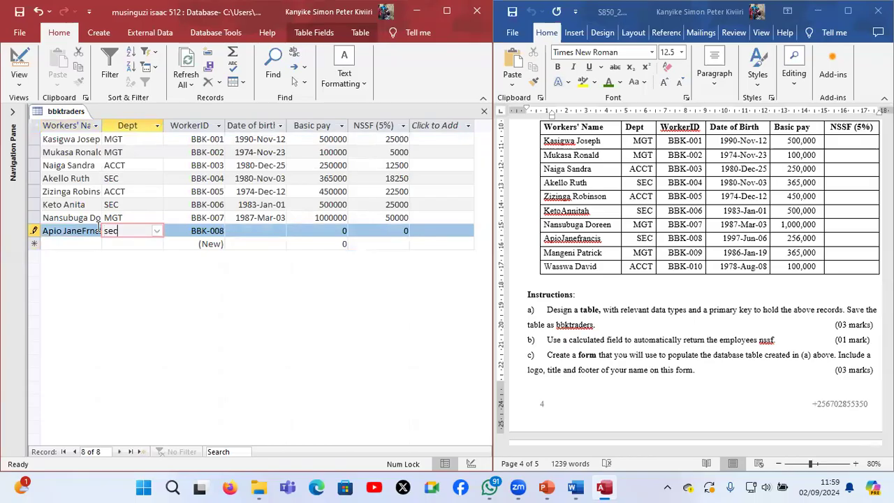
key(Tab)
key(Tab)
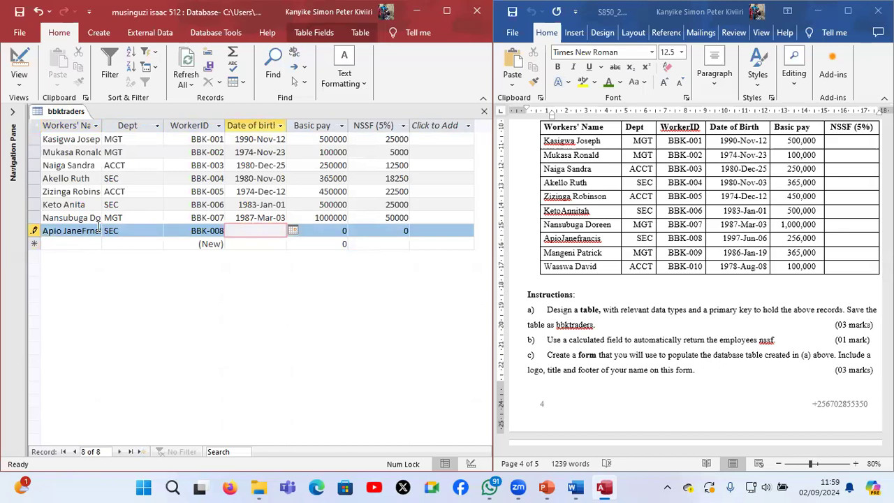
Enter the eighth worker's date of birth from the question paper and set that record's Basic pay to 256000
text(1997/06)
key(Tab)
text(256000)
key(Tab)
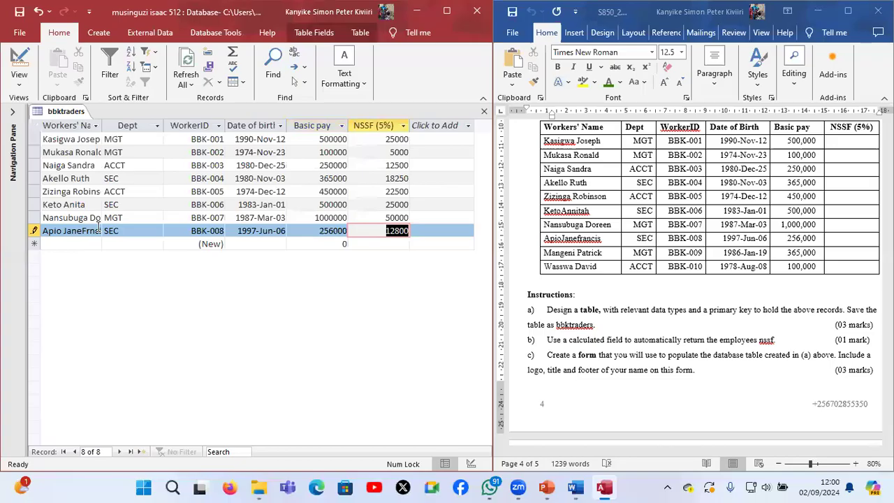
key(Tab)
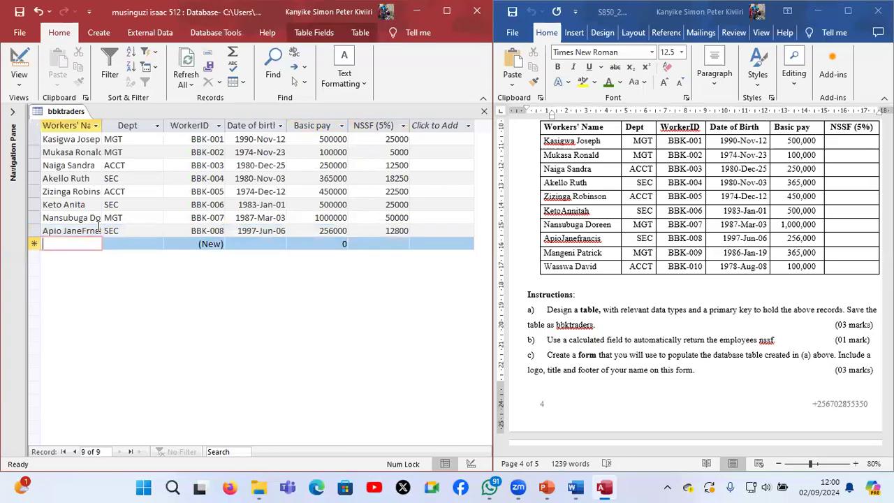
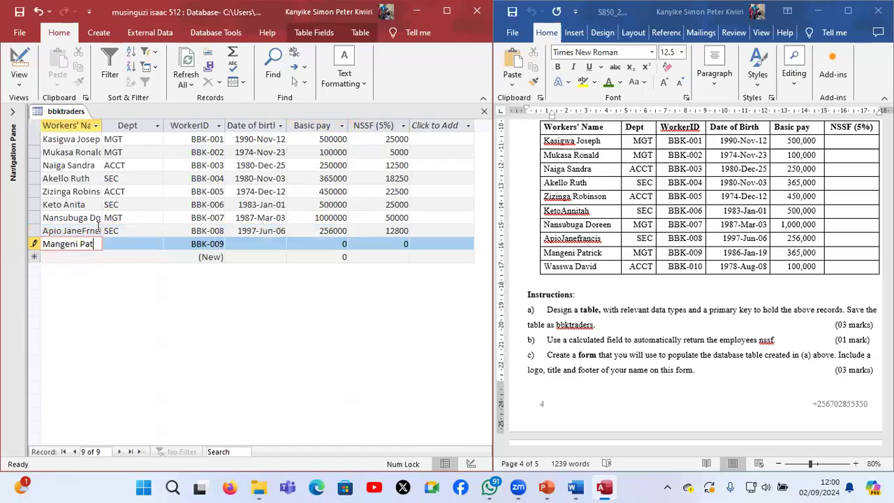
Enter the ninth worker's name in the new record and set its Dept to MGT
key(Tab)
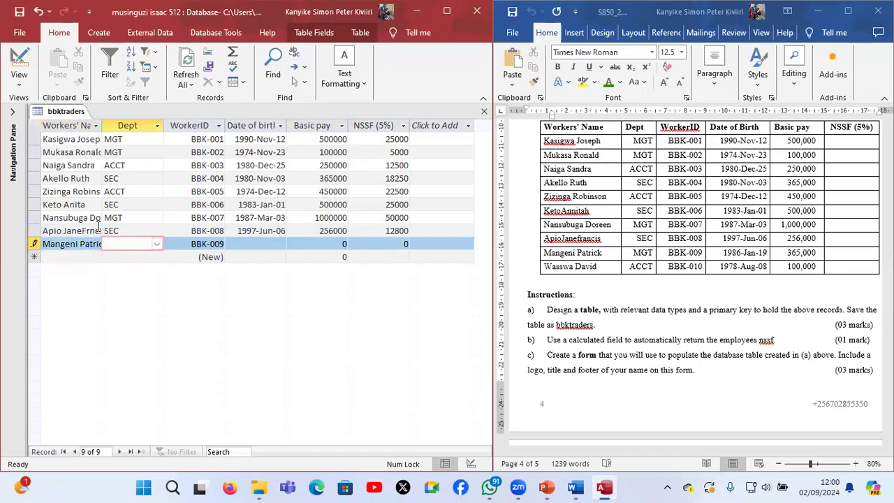
text(MGT)
key(Tab)
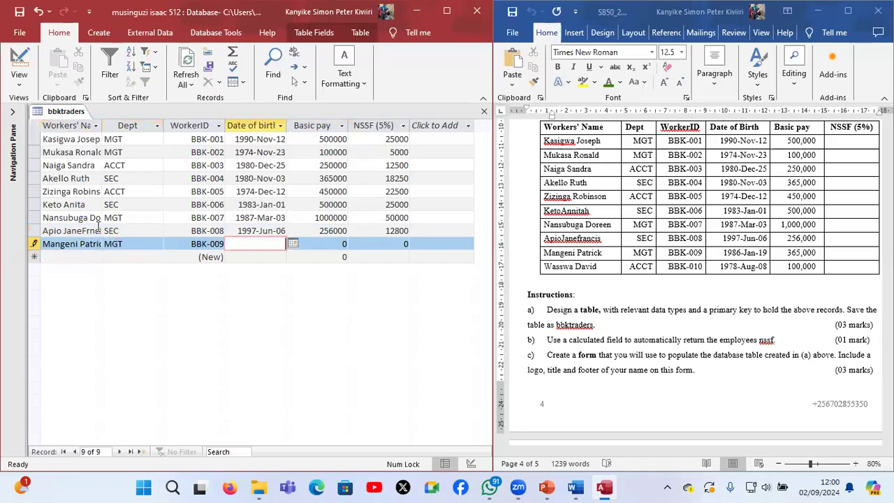
Enter the ninth worker's date of birth from the question paper and set that record's Basic pay to 365000
text(19)
text(86)
text(-)
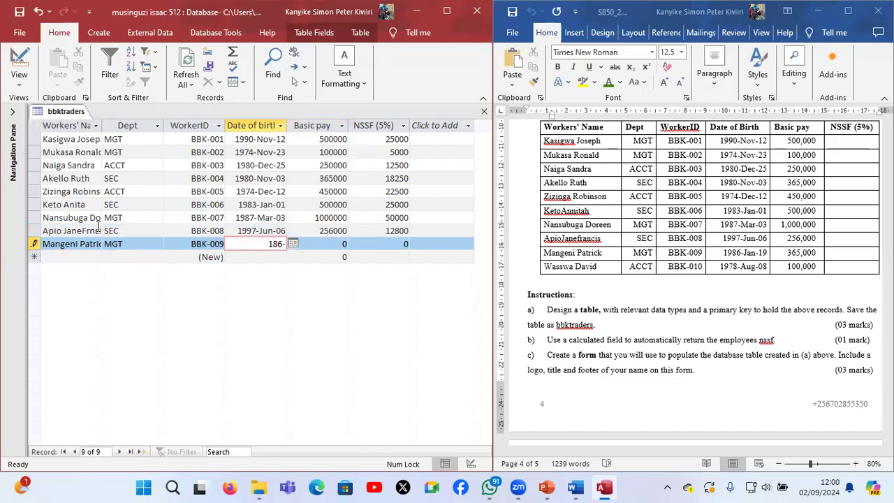
text(01-19)
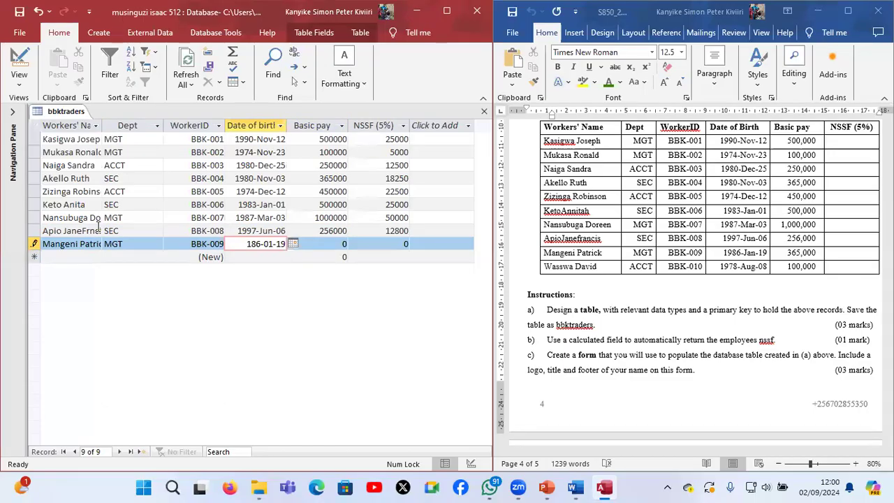
key(Tab)
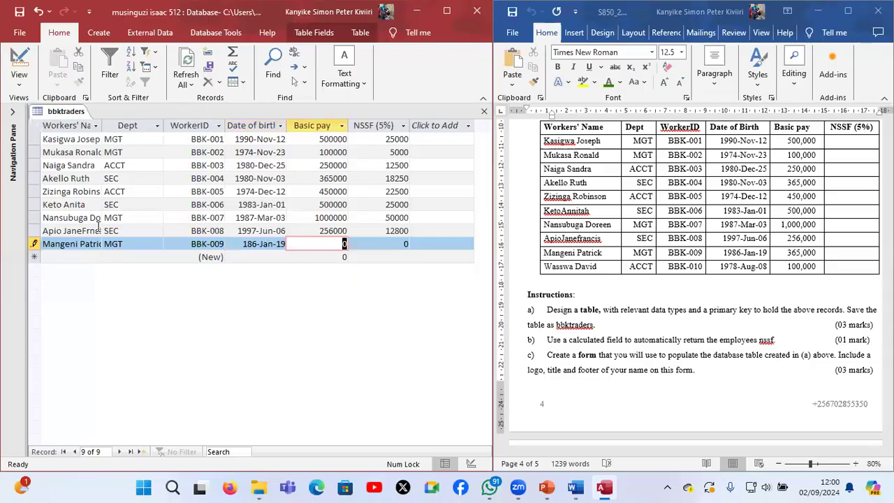
text(365000)
key(Tab)
key(Tab)
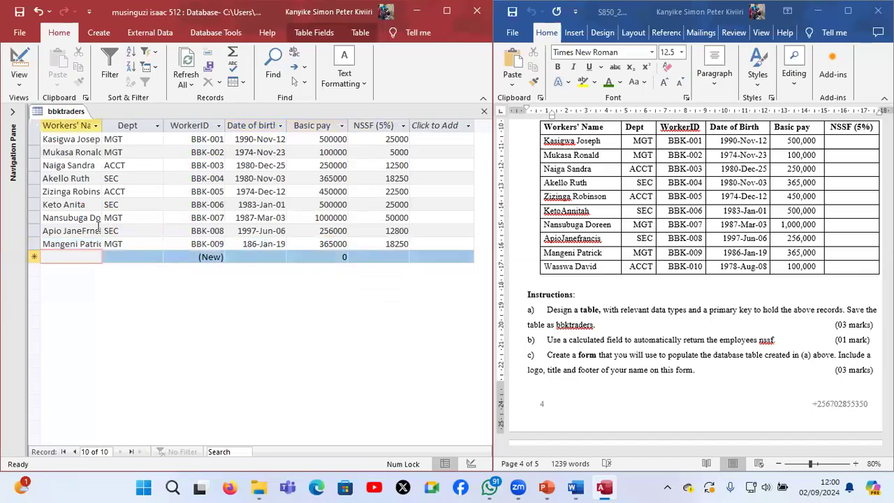
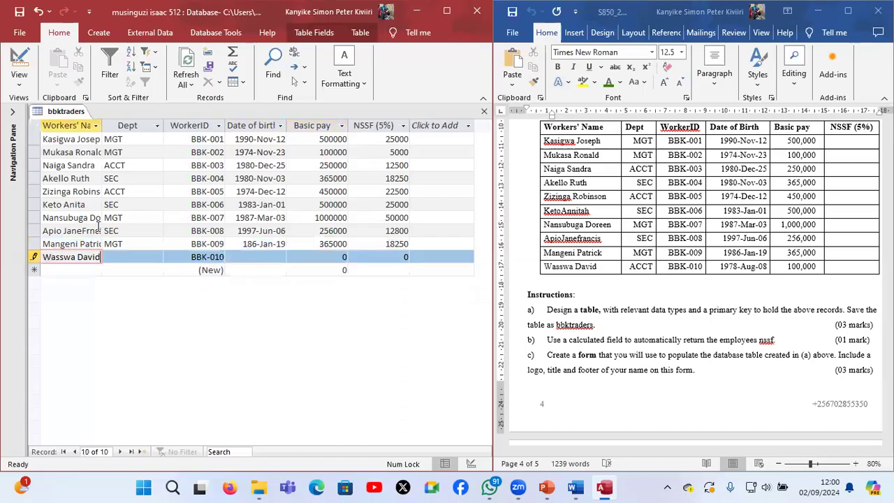
Enter the tenth worker's name in the new record and set its Dept to ACCT
key(Tab)
text(ACCT)
key(Tab)
key(Tab)
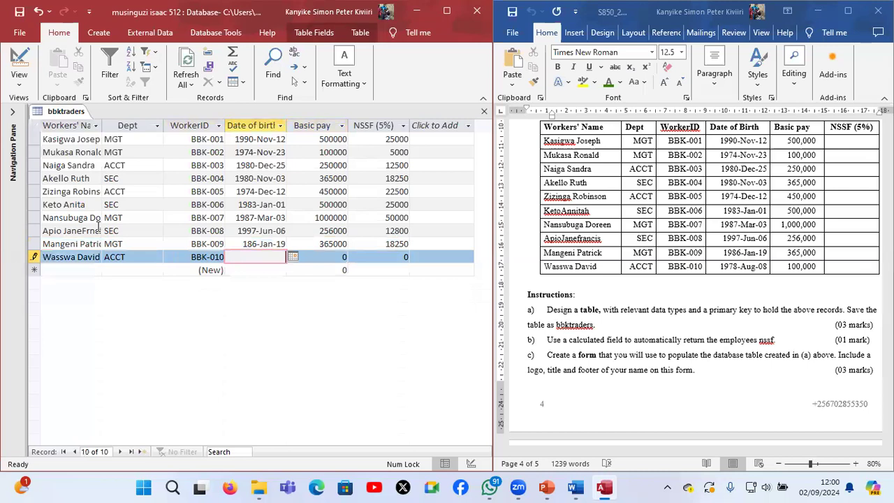
Enter the tenth worker's date of birth from the question paper and set that record's Basic pay to 100000
text(1978/08/08)
key(Tab)
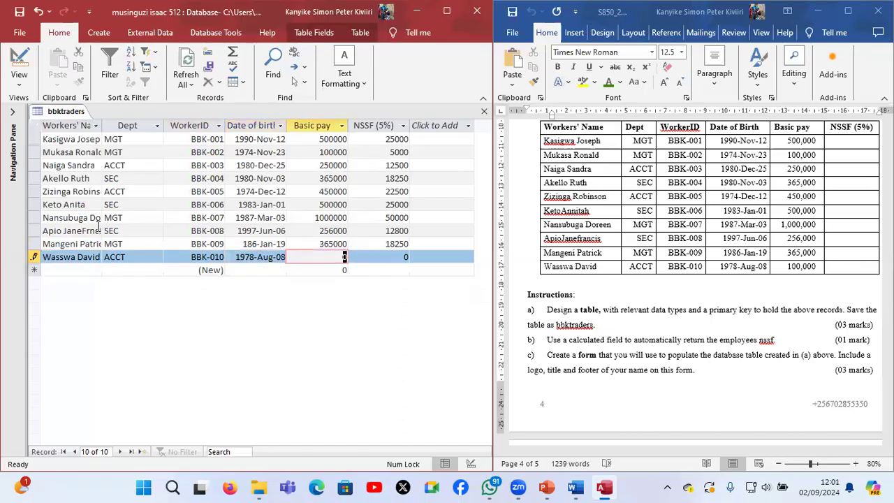
text(100000)
key(Tab)
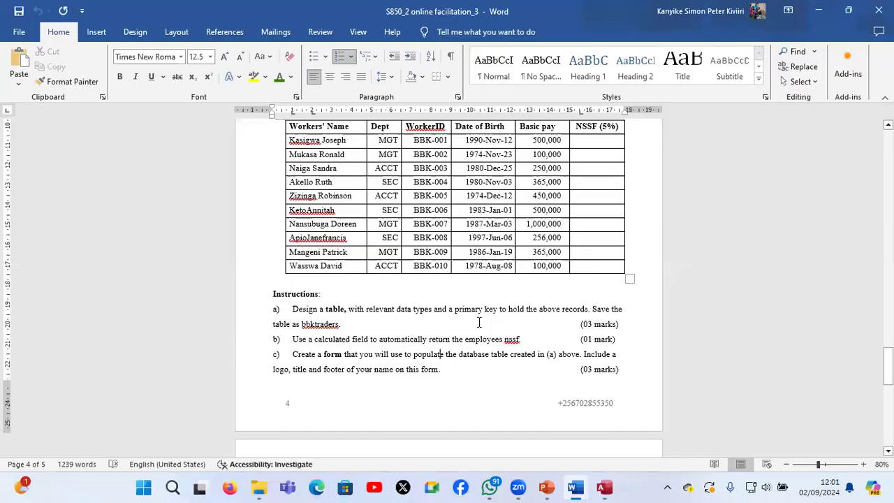
Switch from the Word question paper back to Access, save the tenth worker's record and close the bbktraders table
ctrl+scroll(479, 322, up, 2)
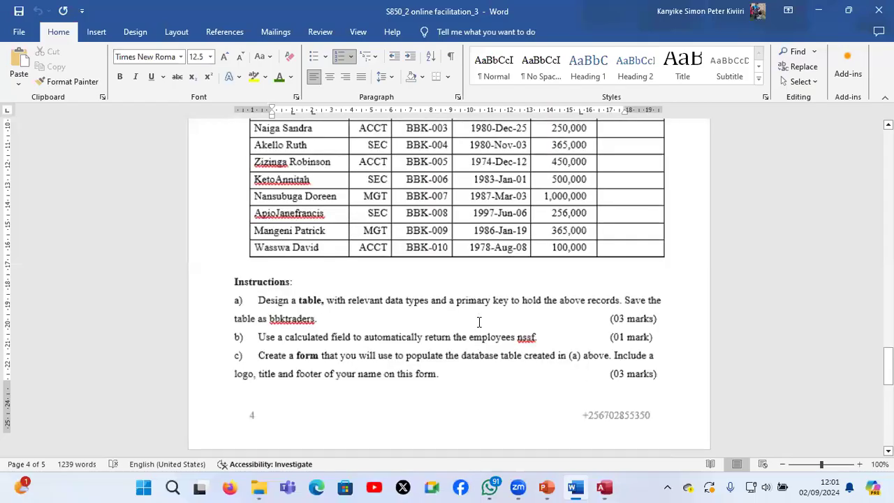
ctrl+scroll(479, 322, up, 2)
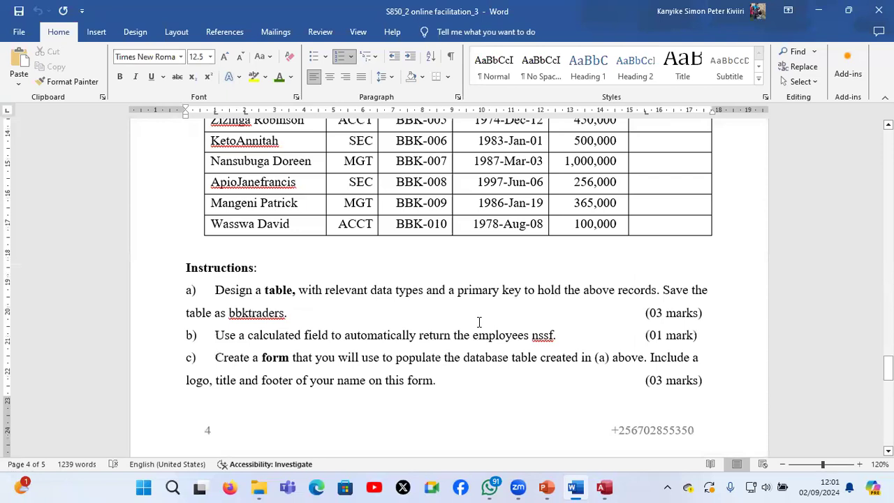
scroll(479, 322, down, 1)
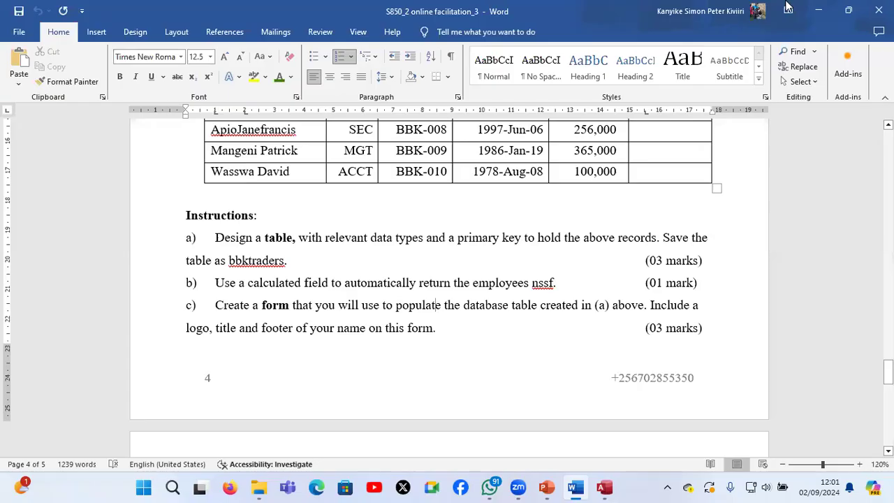
double_click(276, 10)
click(26, 14)
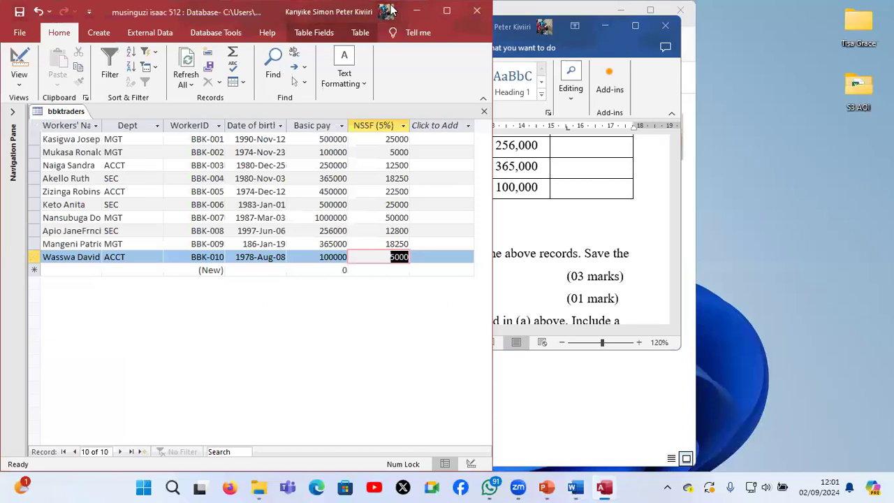
click(445, 12)
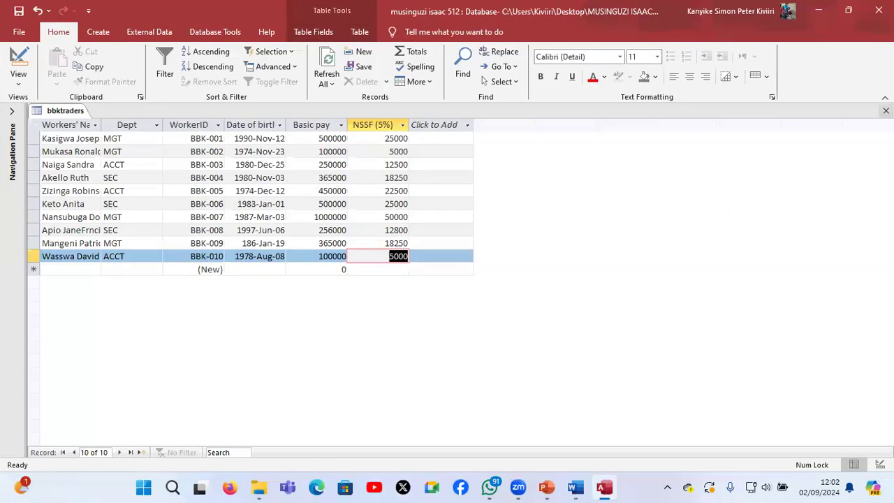
click(886, 110)
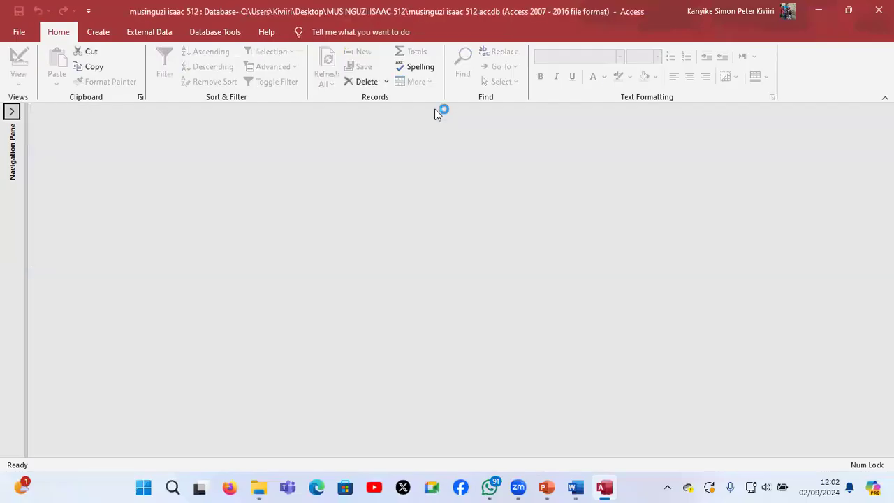
Create a blank form in Design View and list the available fields of the bbktraders table
click(98, 33)
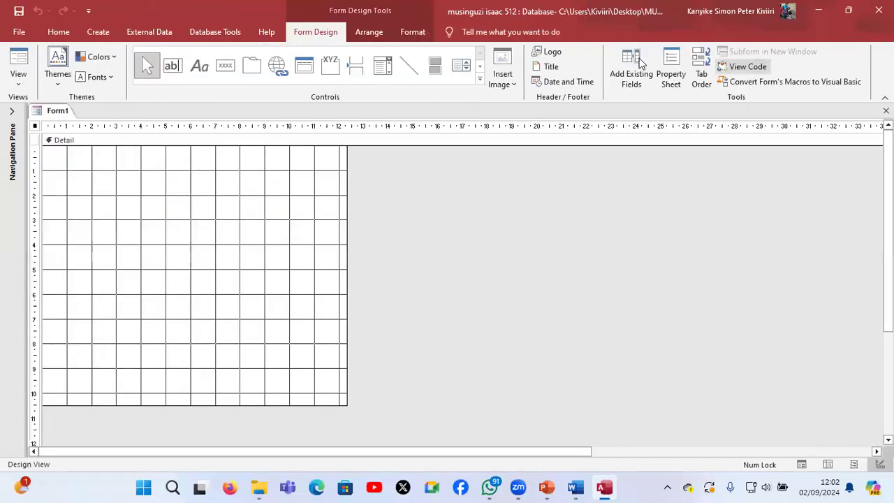
click(639, 59)
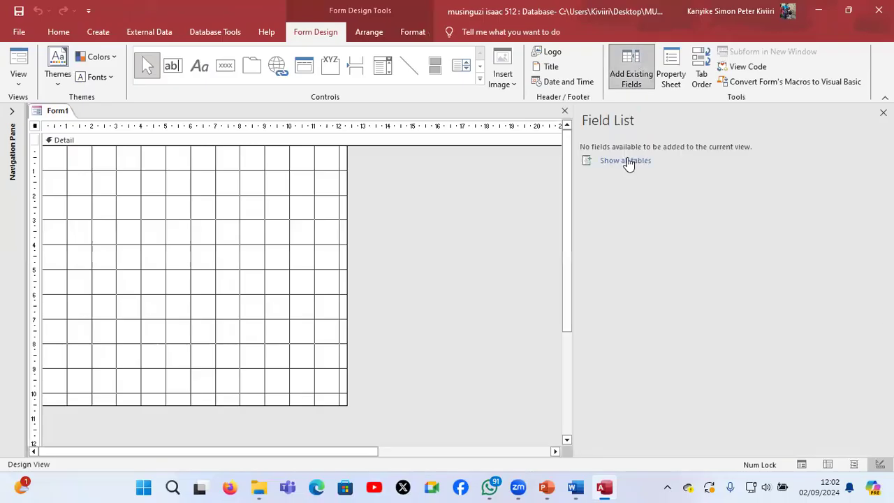
click(627, 161)
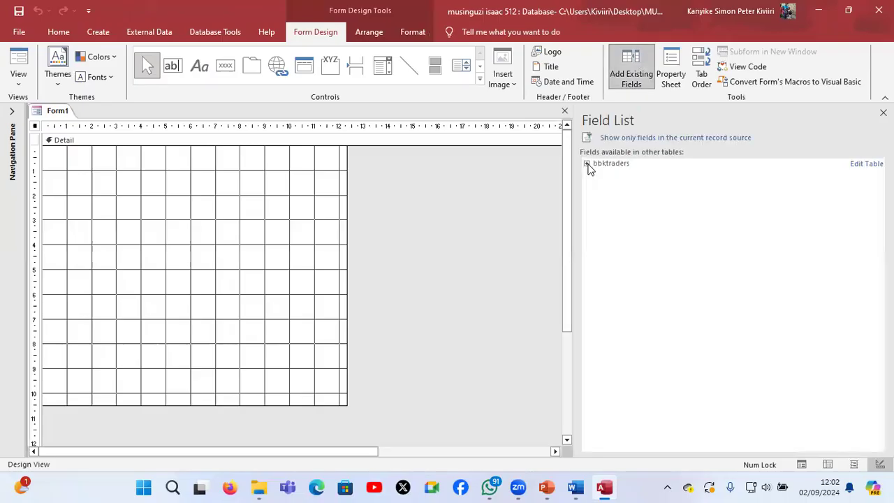
click(609, 163)
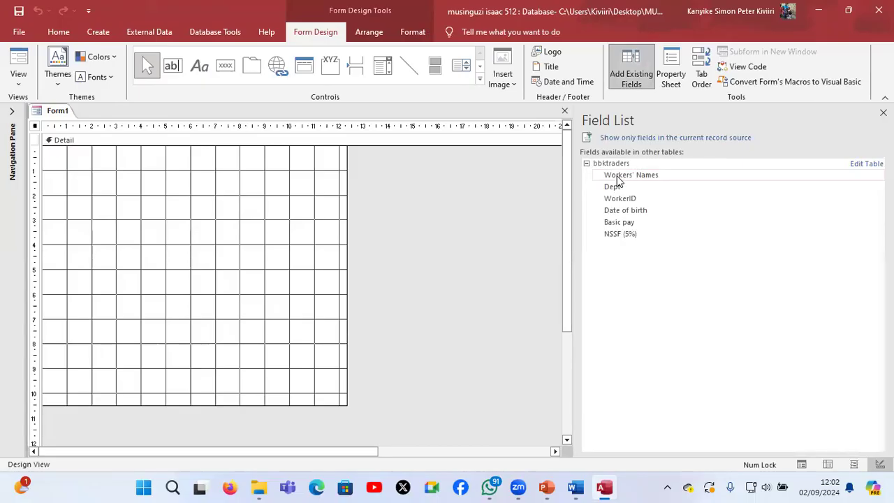
Add the Workers' Names, Dept, WorkerID, Date of birth, Basic pay and NSSF (5%) fields to the form's Detail section
double_click(621, 187)
double_click(627, 197)
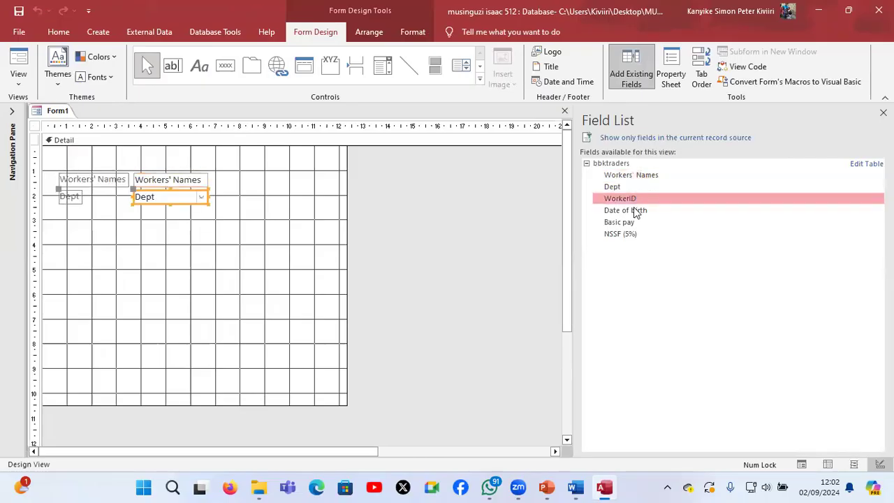
double_click(632, 212)
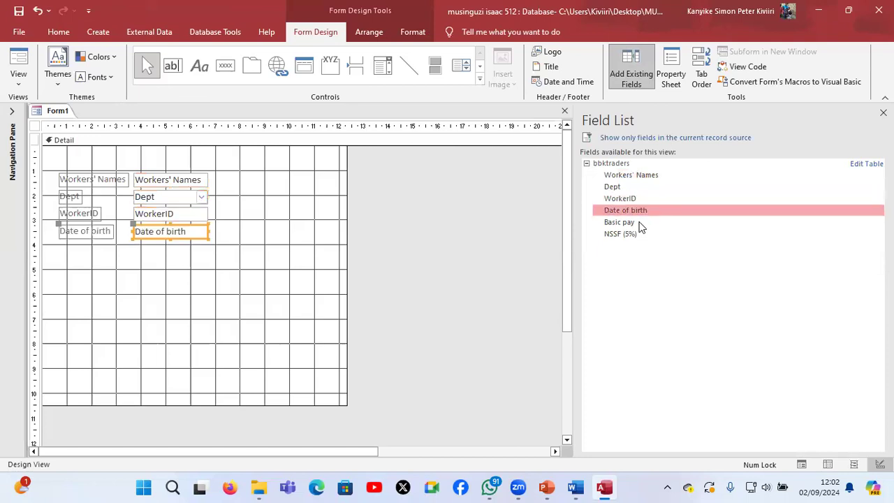
double_click(639, 224)
double_click(639, 235)
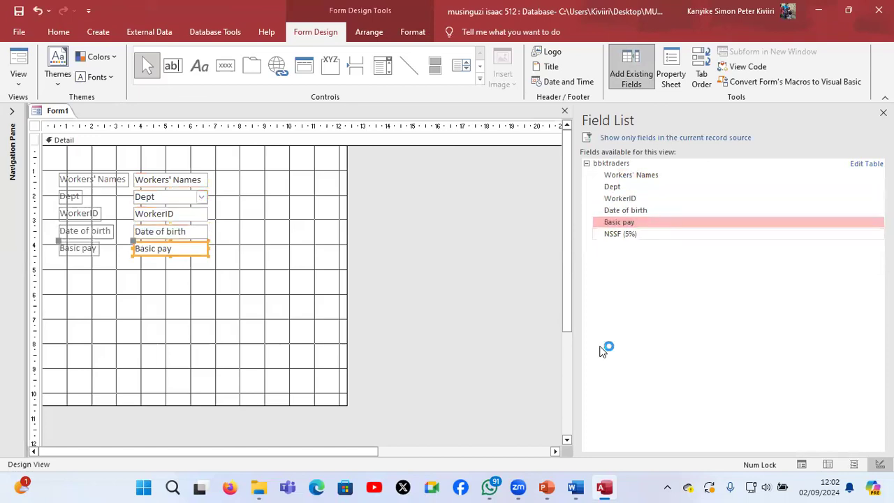
Check part c) of the Word question paper for the form requirements, return to Access and insert a title in the form header
mouse_move(595, 492)
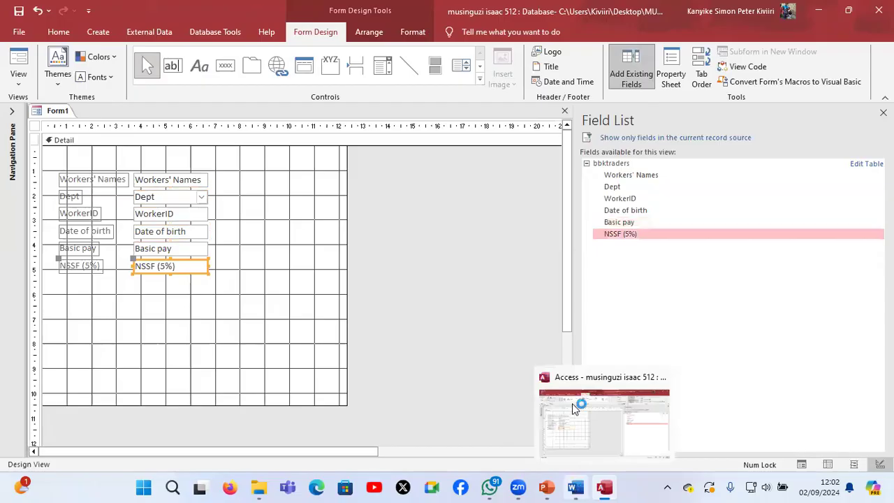
click(574, 409)
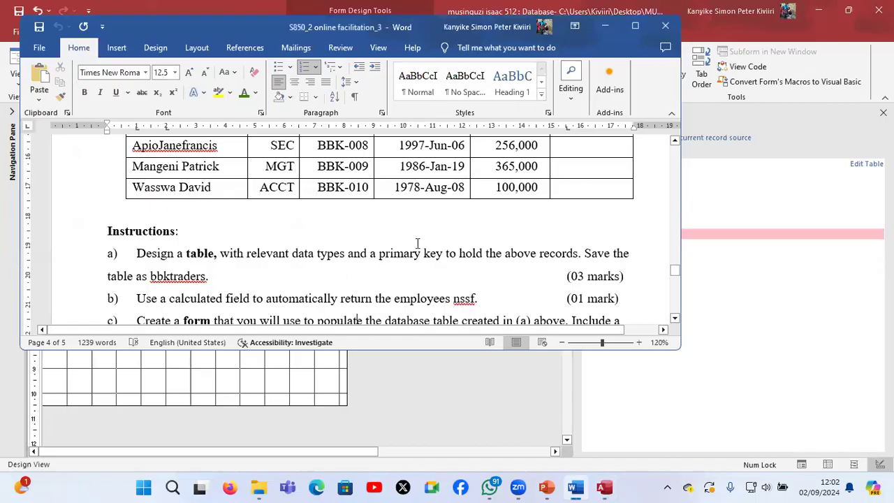
scroll(417, 243, down, 1)
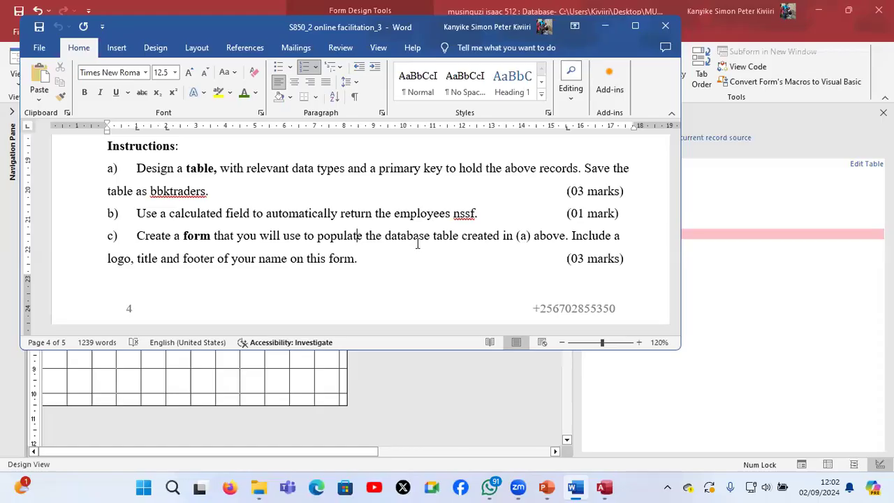
click(773, 305)
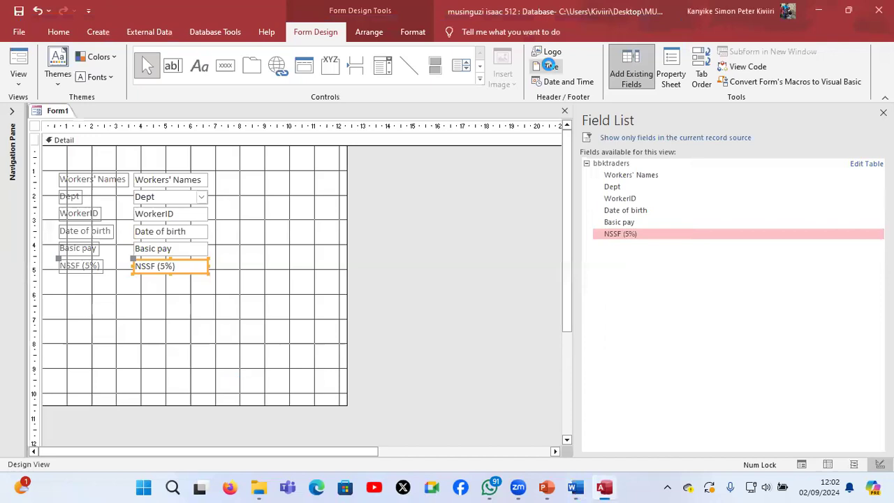
click(550, 66)
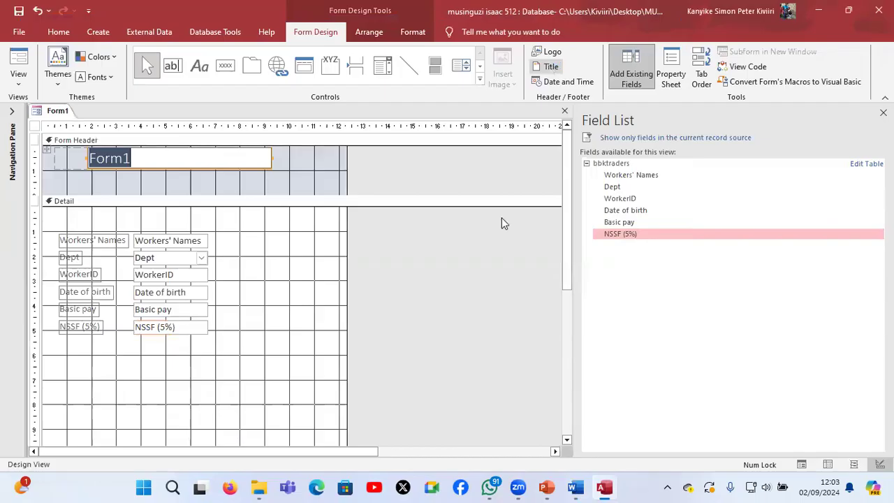
Look up the association's name in the Word question paper and set the Access form title to "Bakiina traders association"
mouse_move(585, 486)
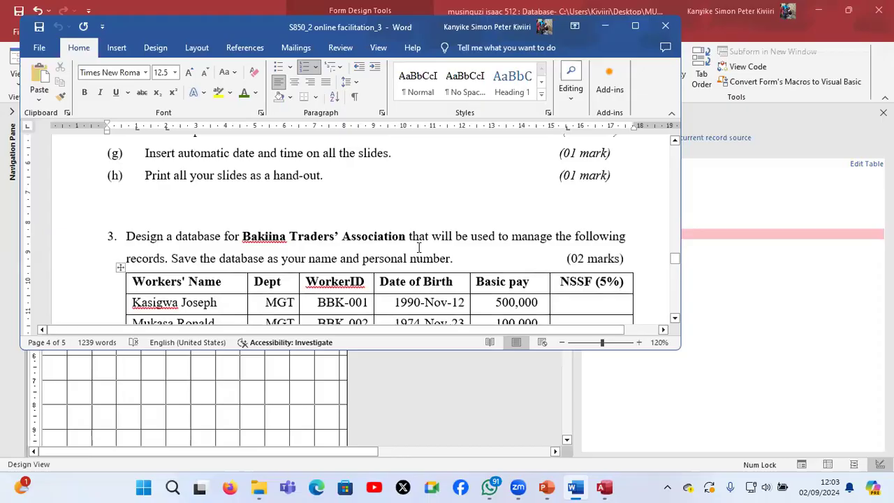
click(414, 395)
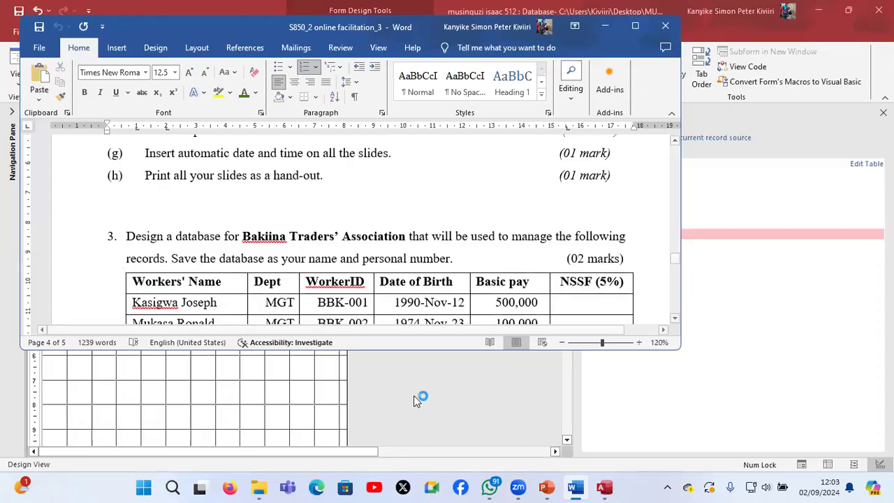
click(178, 155)
click(179, 155)
key(BackSpace)
key(BackSpace)
key(BackSpace)
key(BackSpace)
key(BackSpace)
text(Bakiin)
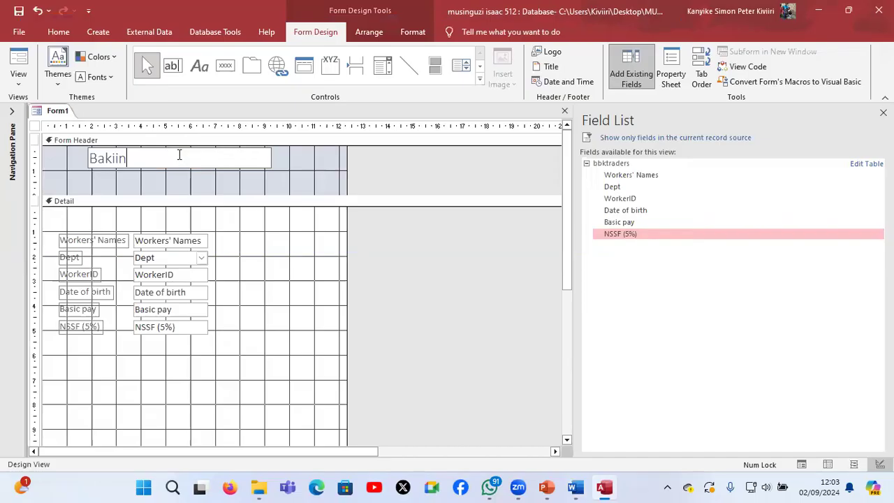
text(a trad)
text(ers associati)
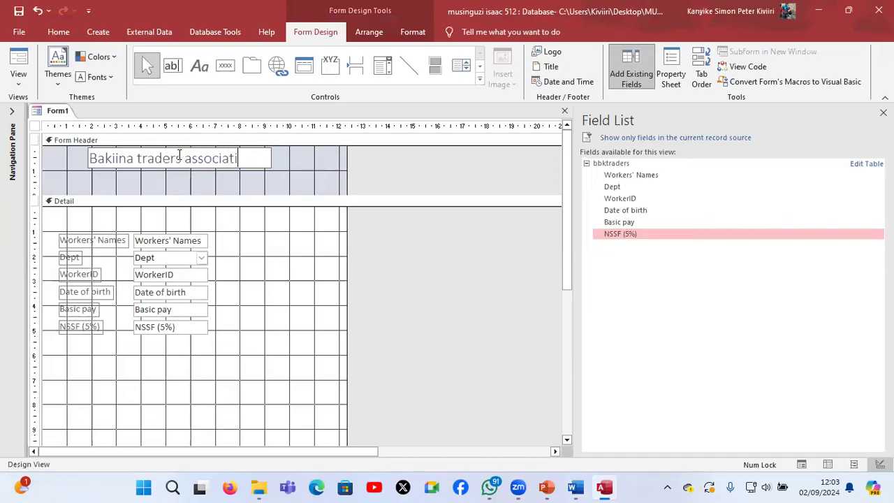
text(on)
Insert the picture "com" from the desktop folder "S850_2 online facilitation 3" as the form's logo
click(552, 51)
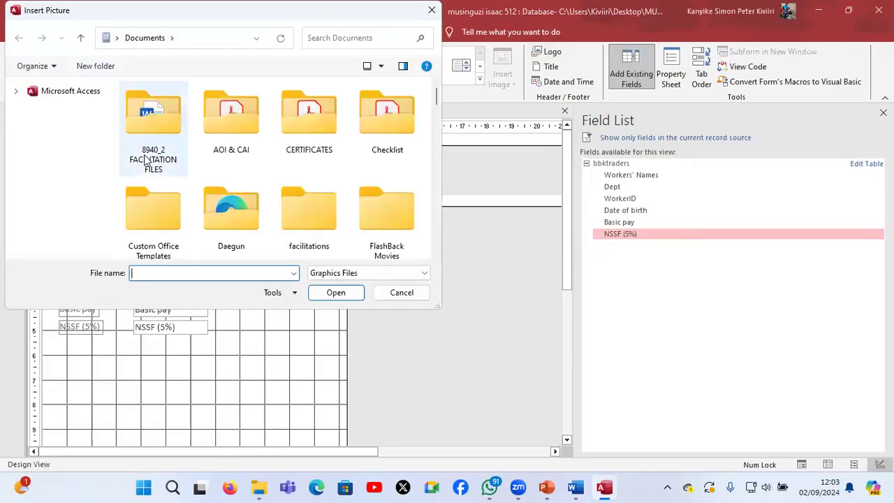
click(63, 135)
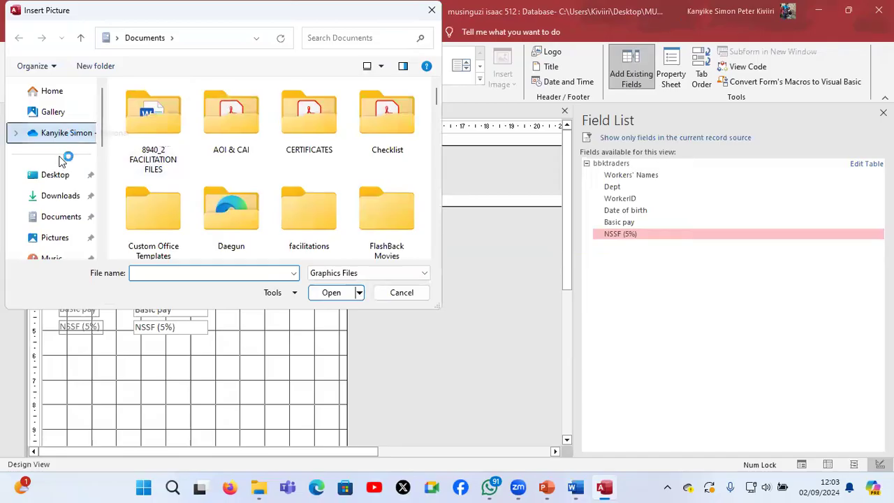
scroll(59, 161, down, 4)
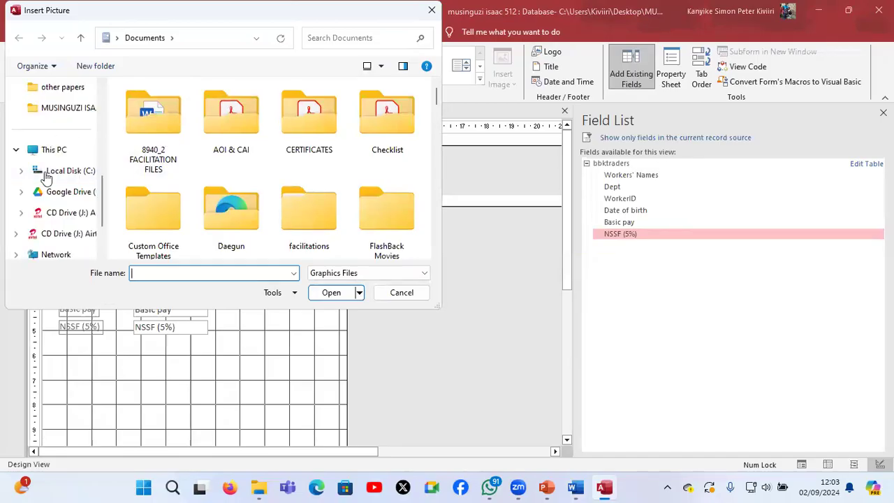
scroll(46, 177, up, 4)
click(47, 179)
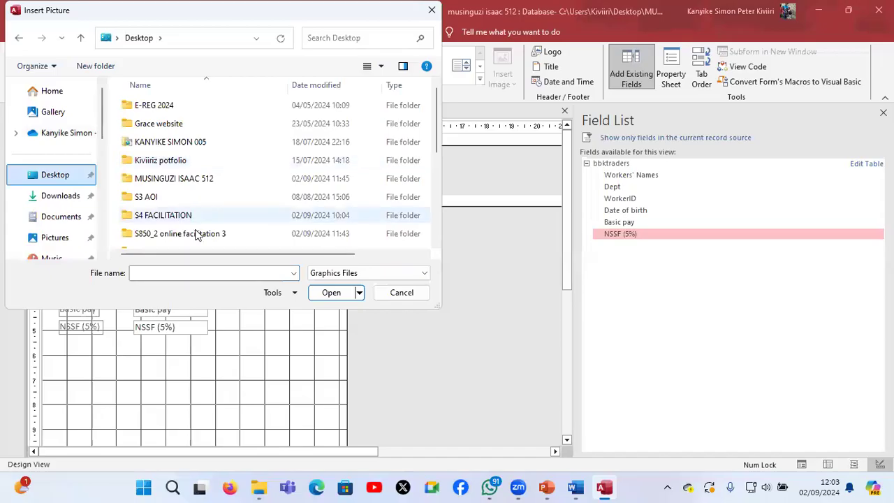
double_click(197, 234)
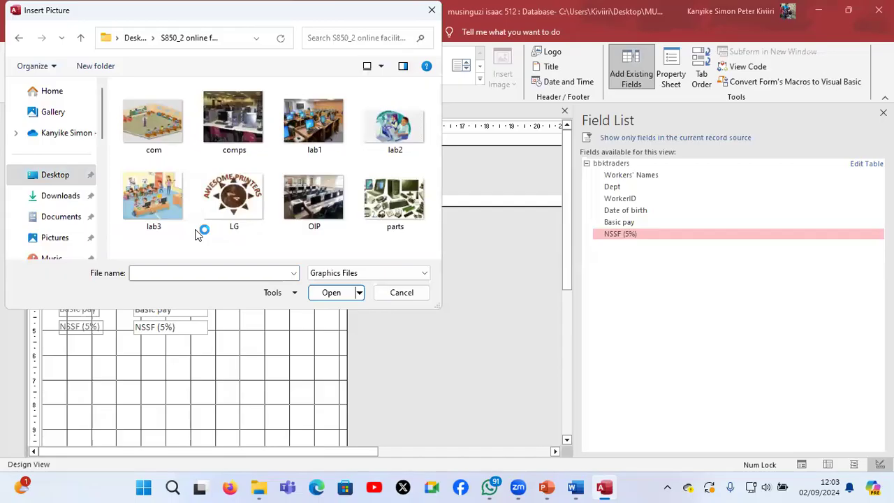
click(155, 126)
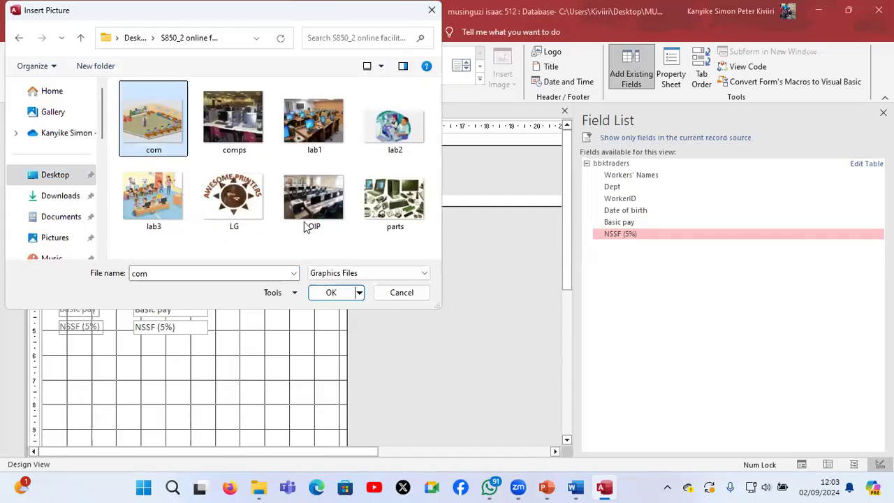
click(337, 298)
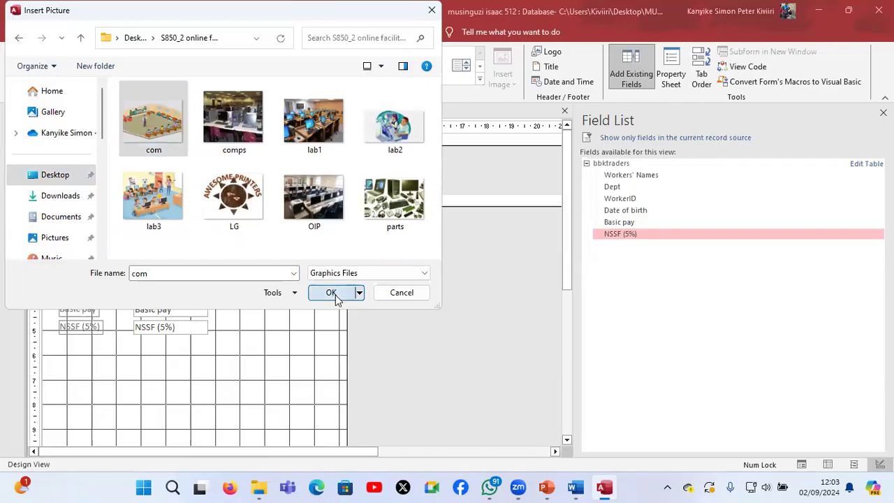
Add a label about 7.5 cm wide in the Form Footer containing the candidate's name and personal number
scroll(271, 357, down, 2)
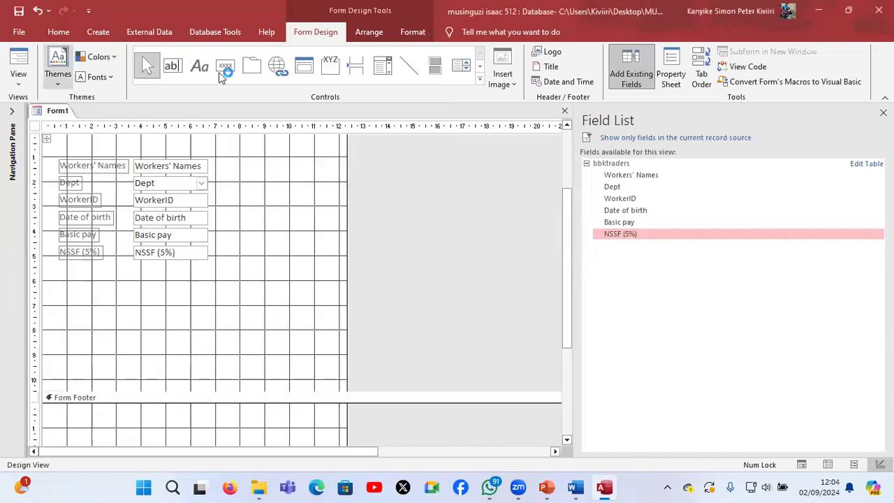
click(201, 70)
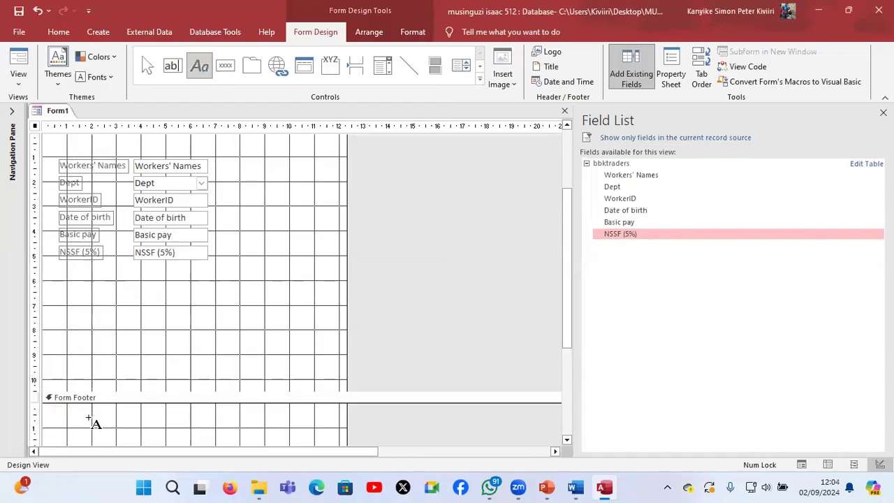
drag(90, 419, 277, 439)
key(Caps_Lock)
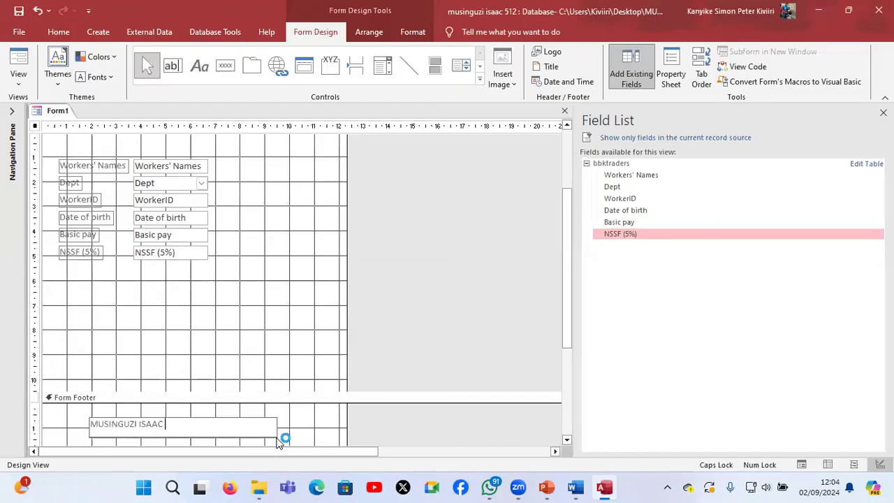
click(323, 356)
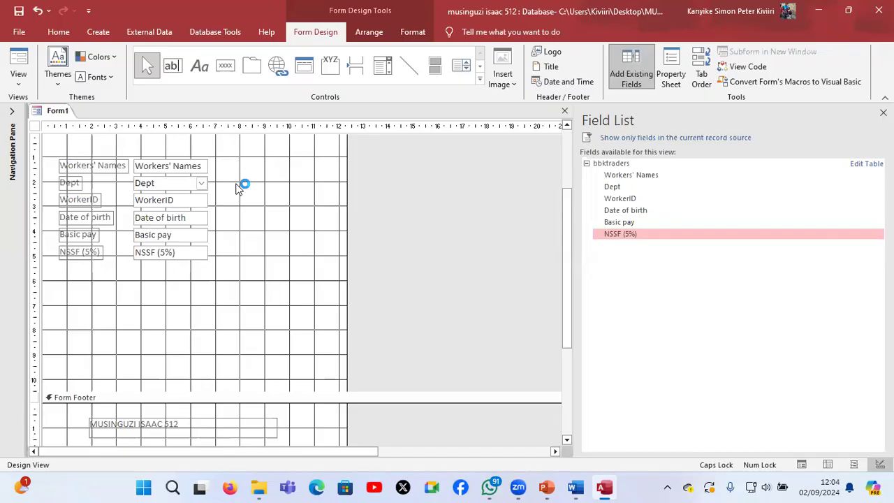
Preview the finished form in Form View and switch to the Word question paper to read the query and report tasks
scroll(215, 240, up, 3)
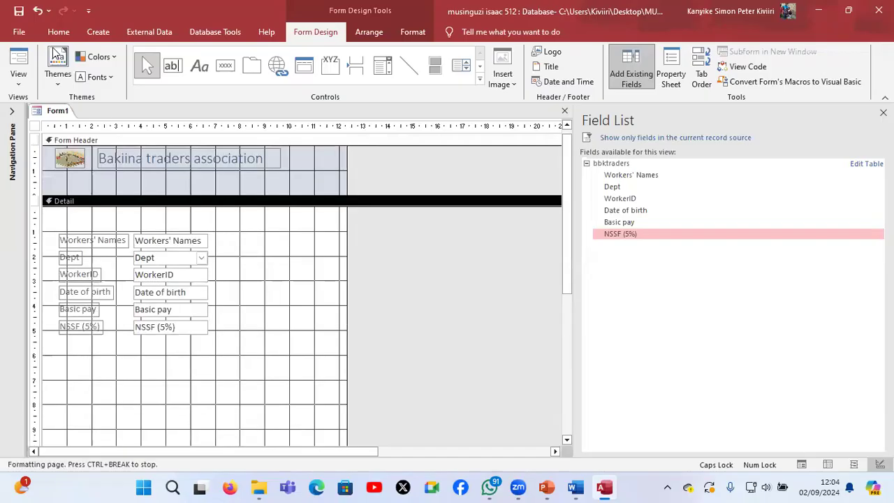
click(18, 59)
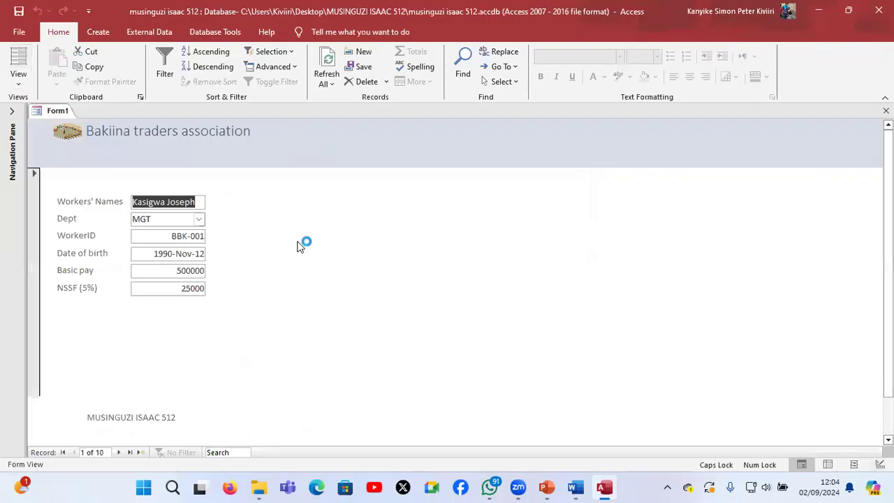
mouse_move(577, 487)
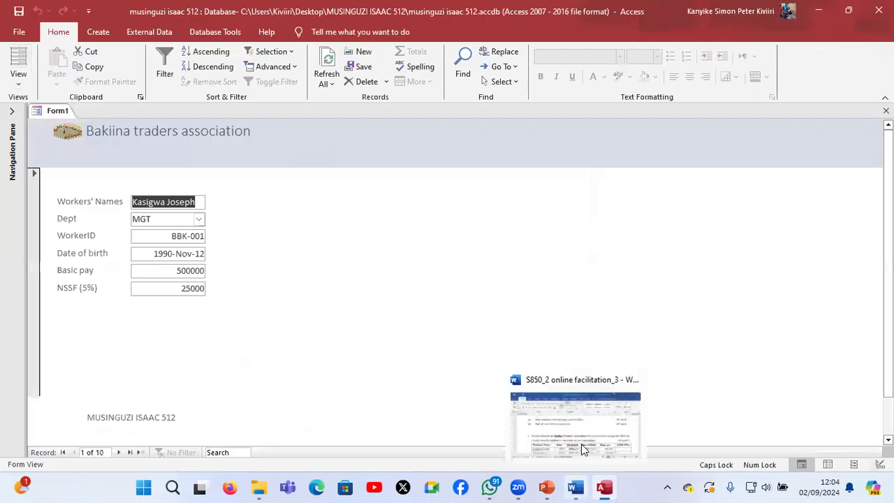
click(583, 449)
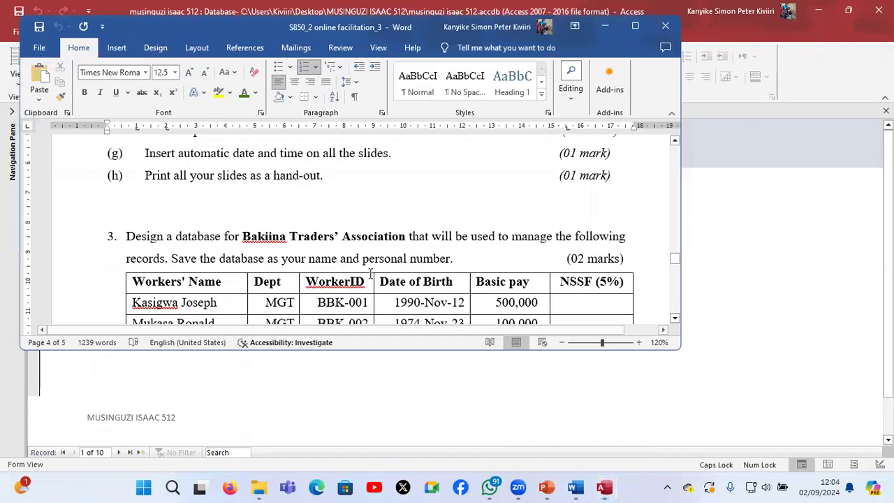
scroll(370, 273, down, 5)
scroll(370, 273, down, 5)
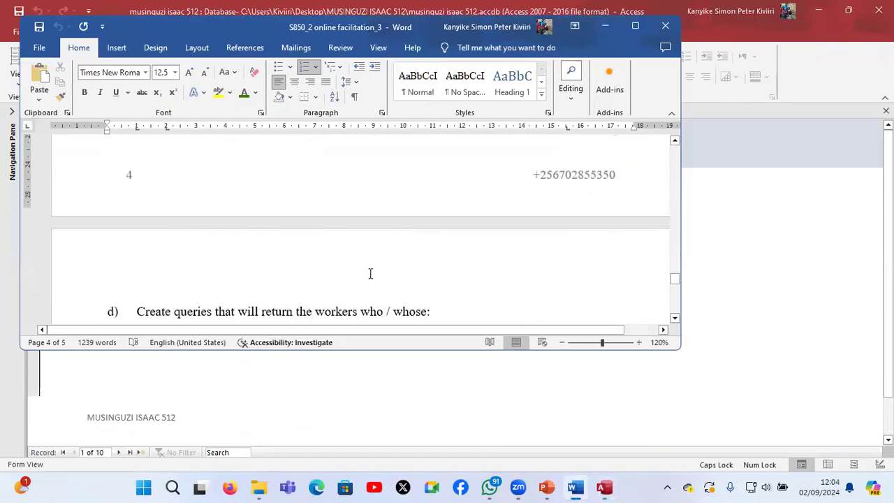
scroll(370, 273, down, 3)
scroll(370, 274, down, 1)
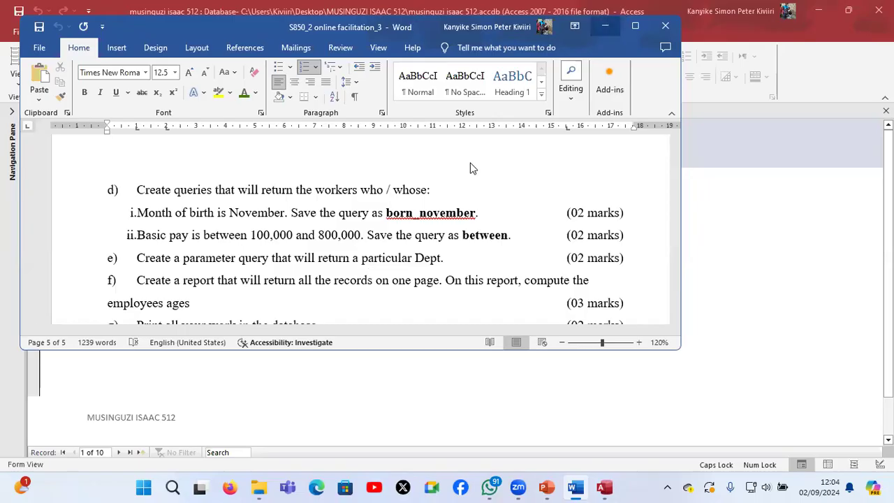
Return to Access, close the data-entry form with its changes saved, and check task (c) in the Word question paper for a form name
key(alt+Tab)
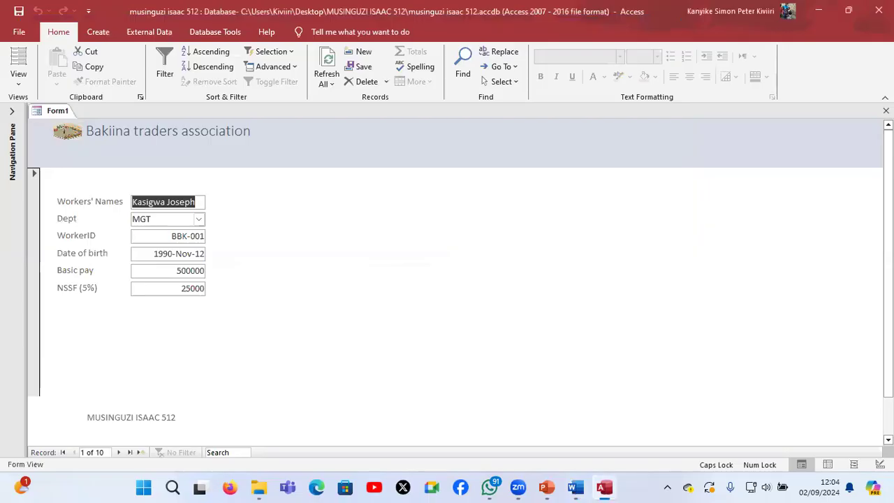
click(885, 111)
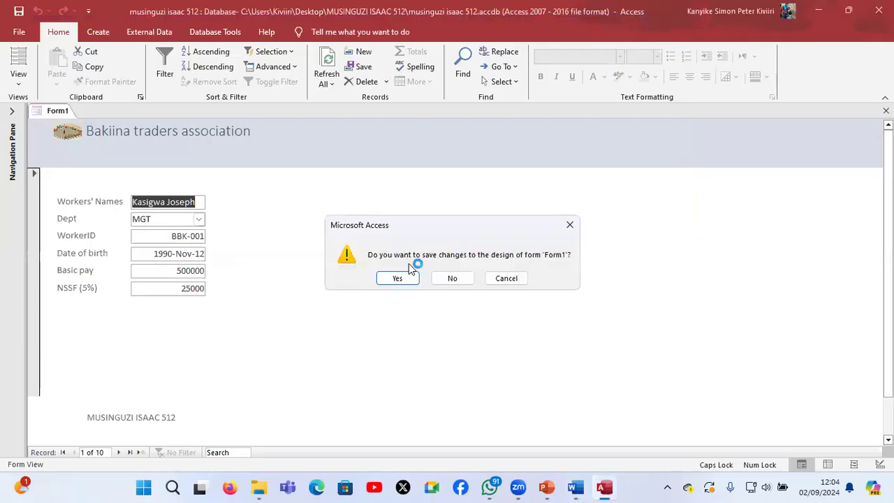
click(392, 277)
mouse_move(576, 492)
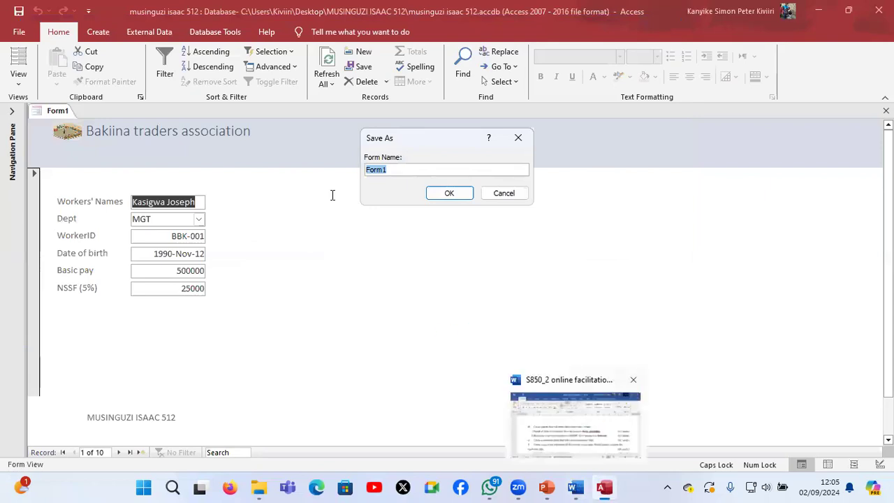
scroll(332, 195, up, 2)
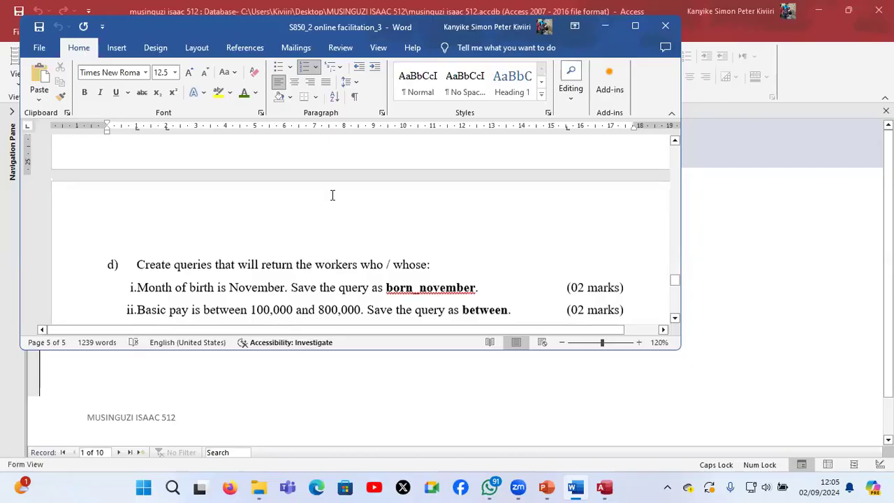
scroll(332, 195, up, 3)
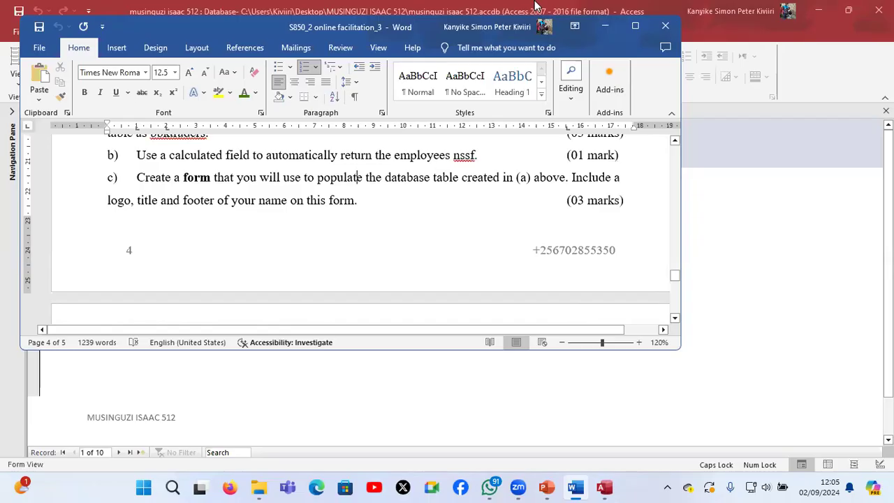
click(606, 26)
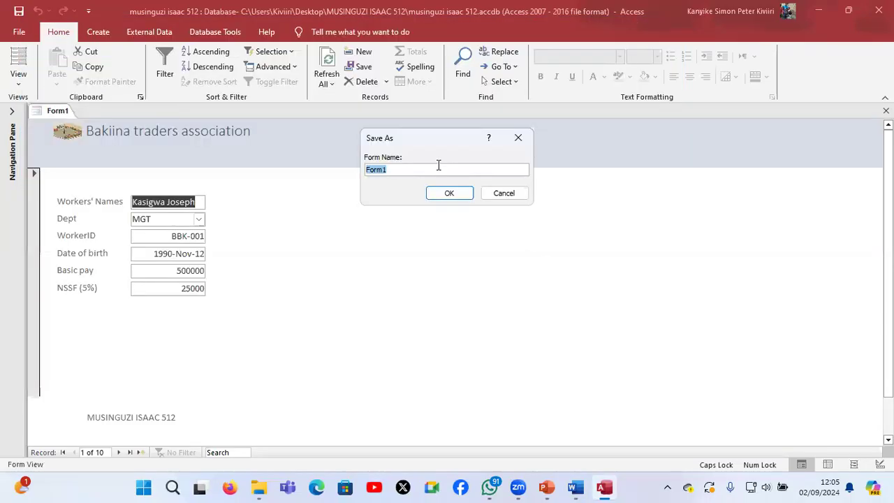
Save the data-entry form under the name "Bakiina data for"
key(Caps_Lock)
text(Bakiina data for)
key(Return)
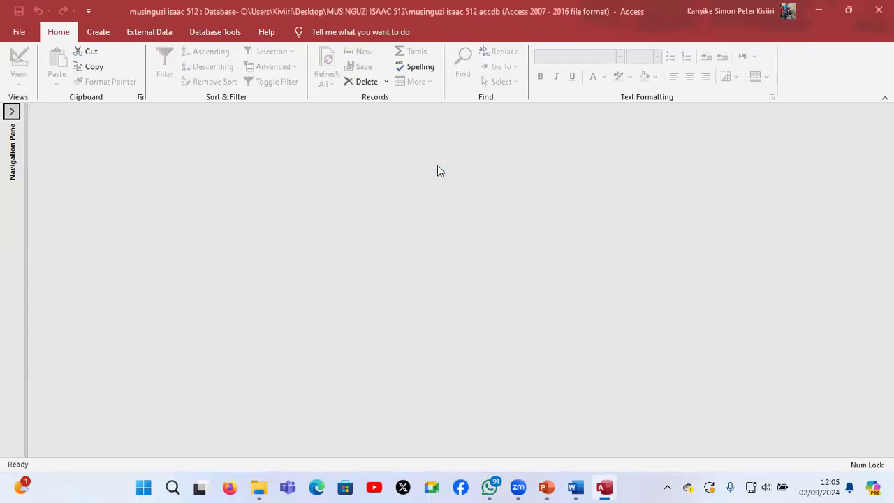
Create a new query in Design View based on the bbktraders table
click(97, 31)
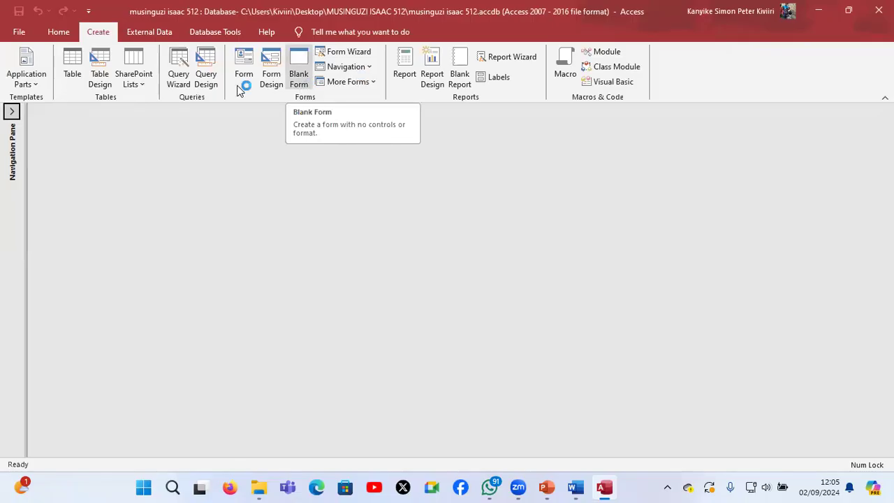
click(204, 74)
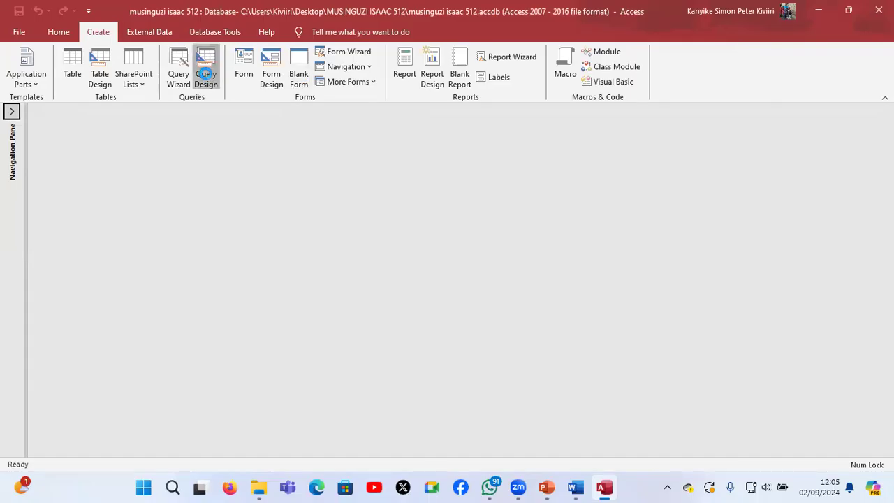
click(472, 454)
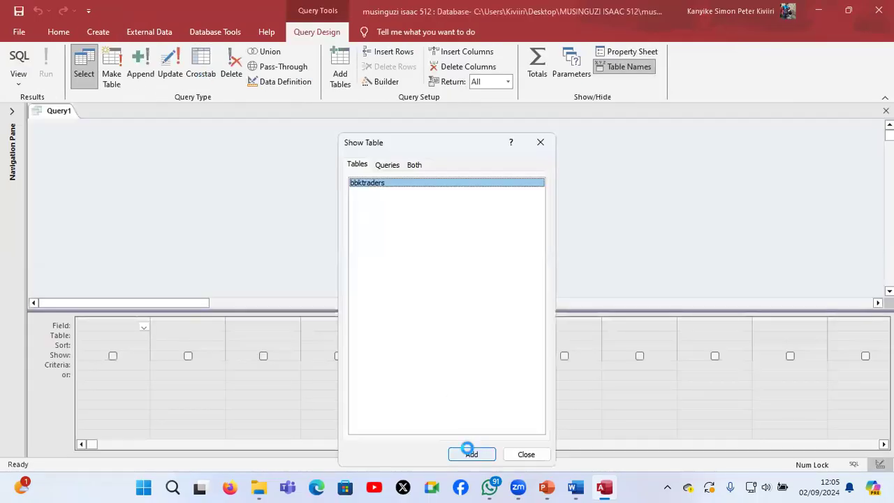
click(526, 454)
Add all the fields of the bbktraders table to the query design grid
click(79, 179)
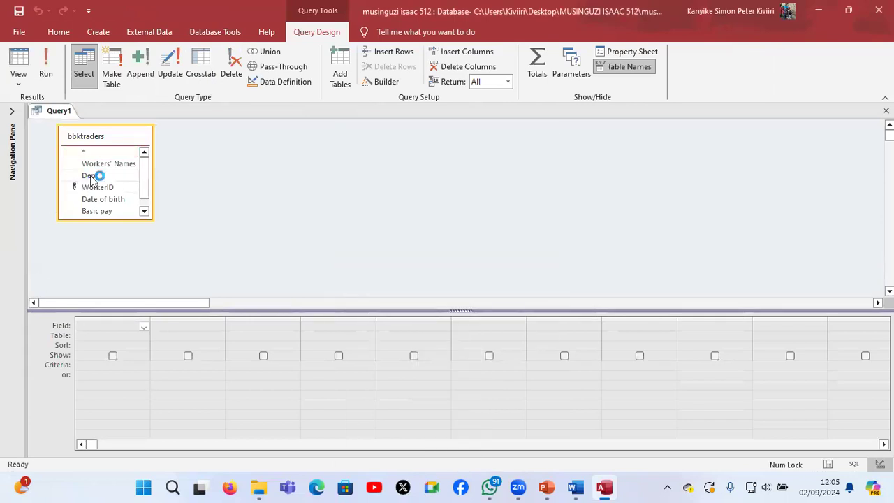
click(91, 176)
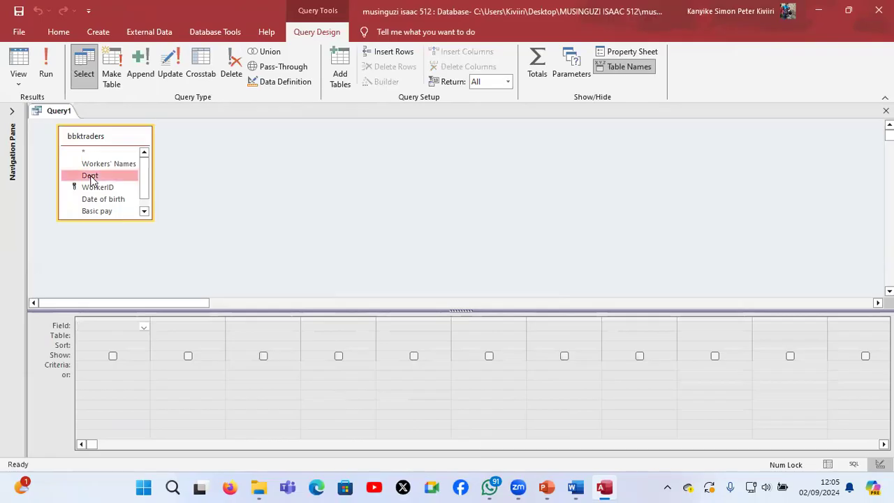
key(ctrl+a)
drag(90, 175, 123, 325)
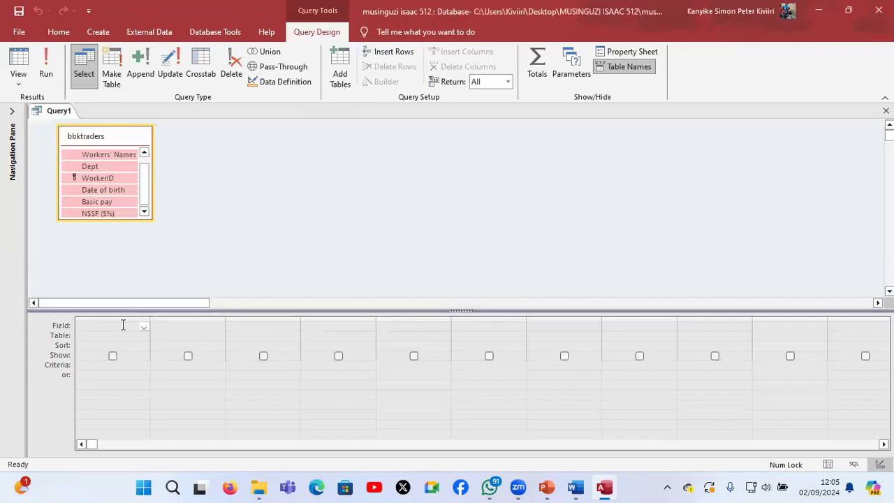
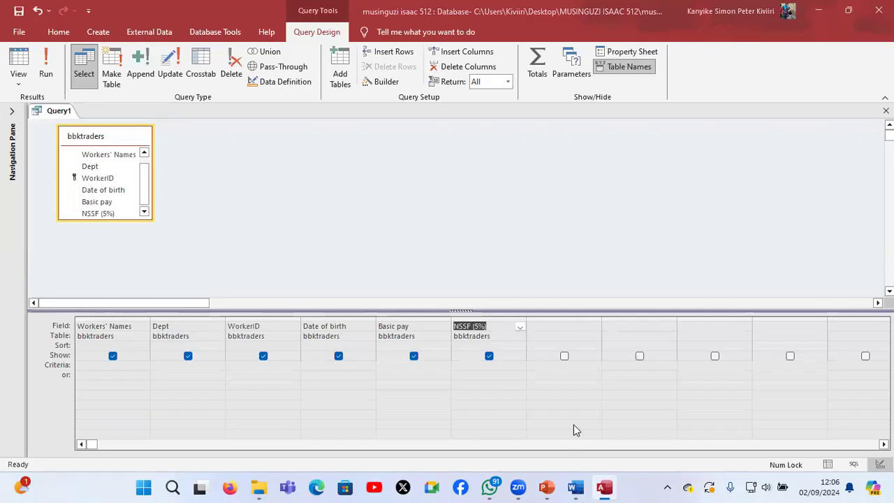
Switch to the Word document, review the query tasks under part d, and return to the Access query design
key(alt+Tab)
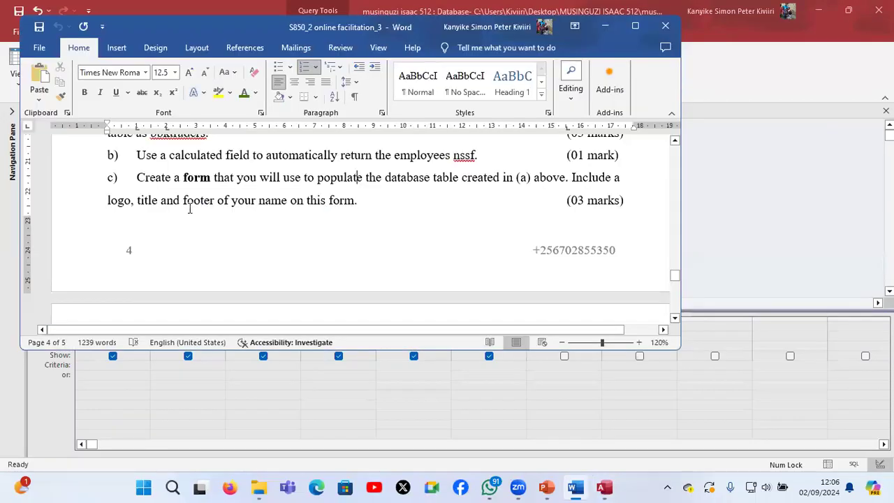
scroll(189, 208, down, 5)
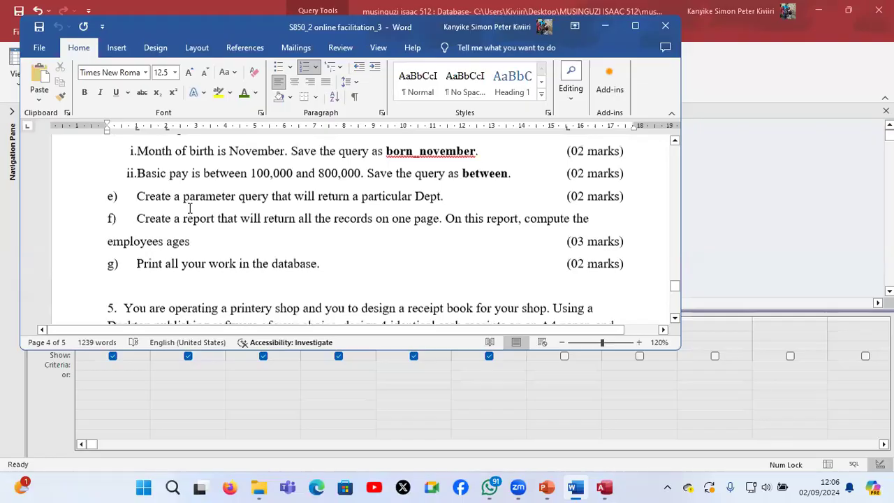
scroll(190, 208, up, 1)
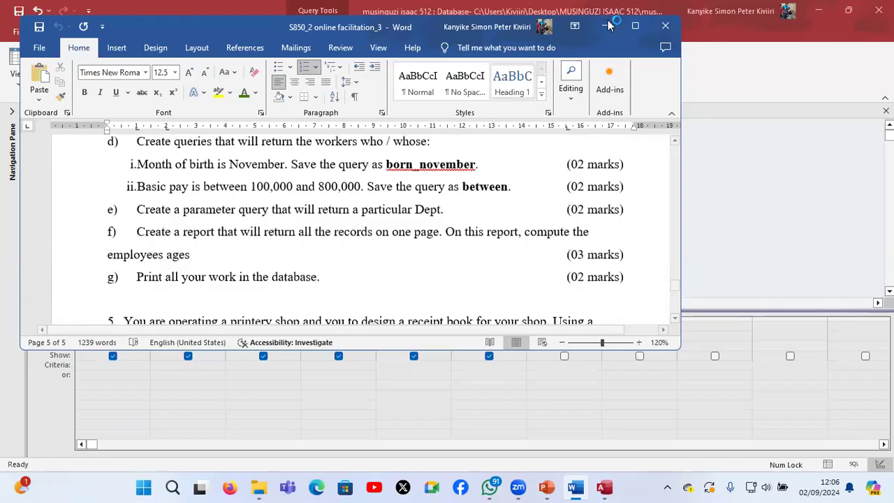
click(604, 26)
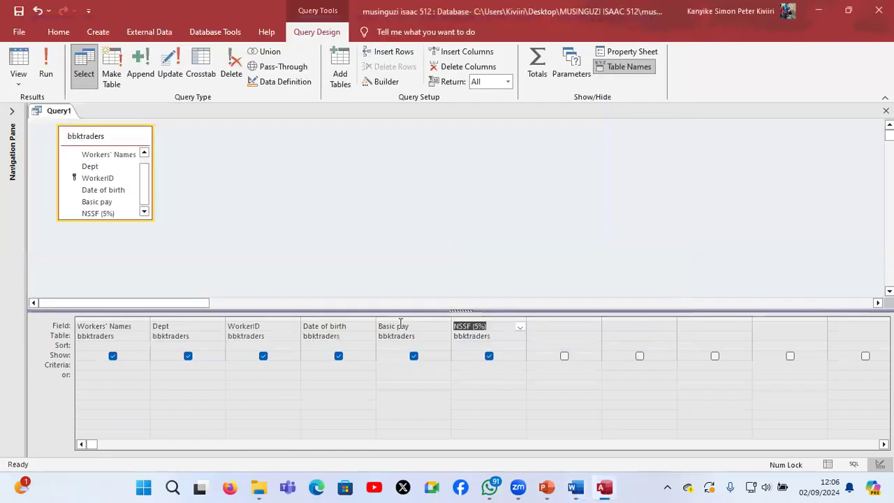
Try filtering the Date of birth column with the criterion *-11-*, run the query, and return to its design
click(314, 367)
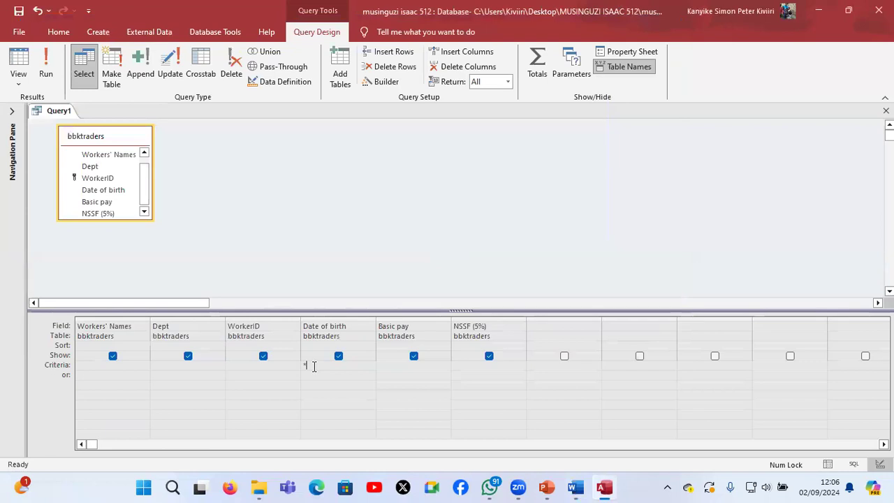
text(*-11-*)
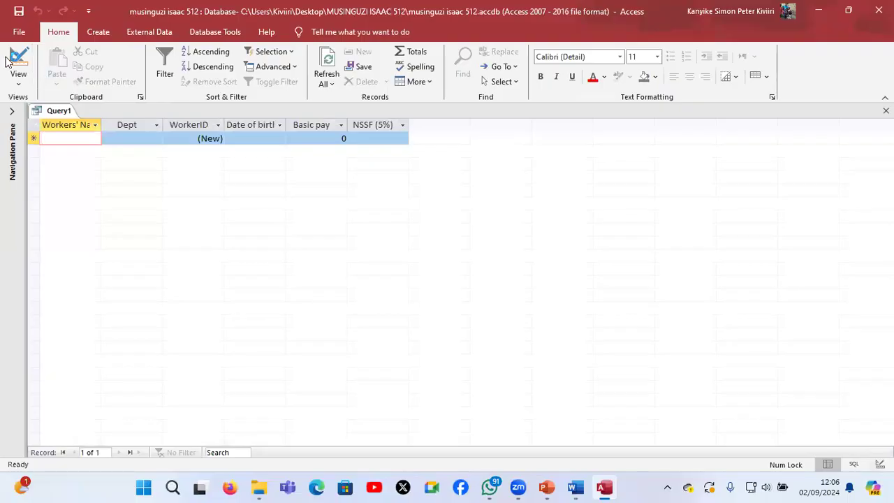
click(16, 59)
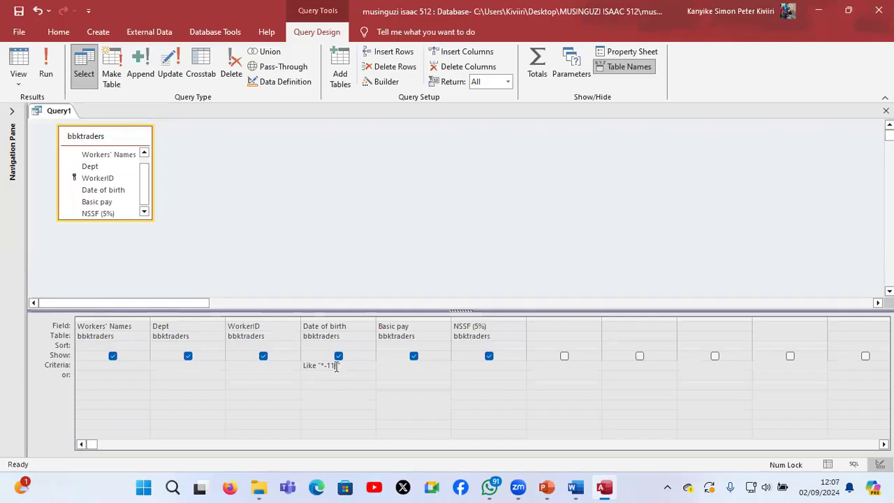
Try the Date of birth criterion "*/november/*", run the query, and return to its design
key(BackSpace)
key(BackSpace)
key(BackSpace)
key(BackSpace)
key(BackSpace)
key(BackSpace)
key(BackSpace)
key(BackSpace)
key(BackSpace)
key(BackSpace)
text(no)
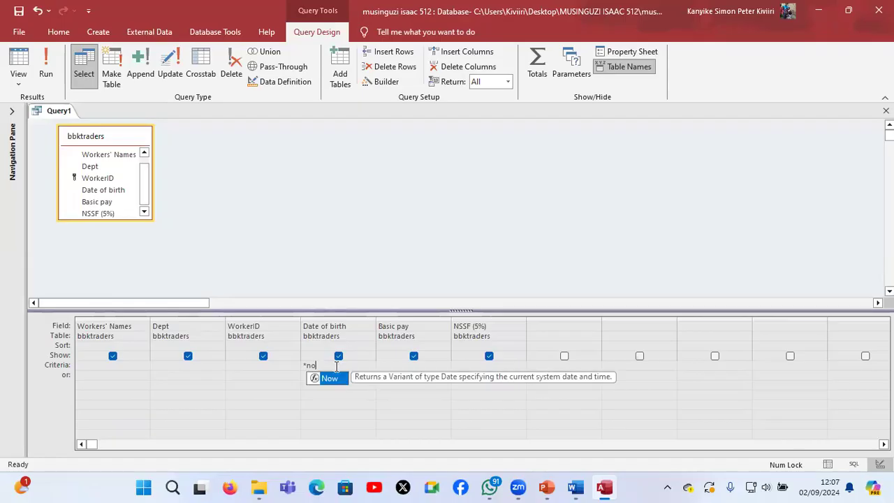
text(vember)
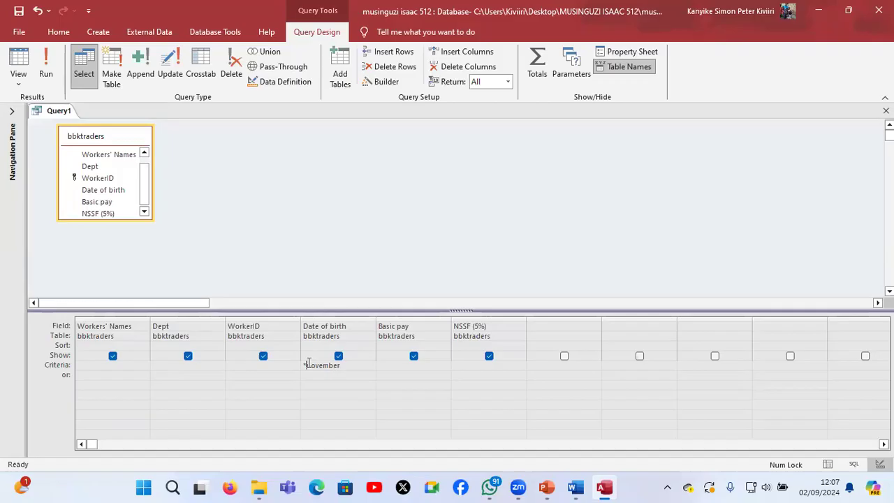
text(*)
click(48, 67)
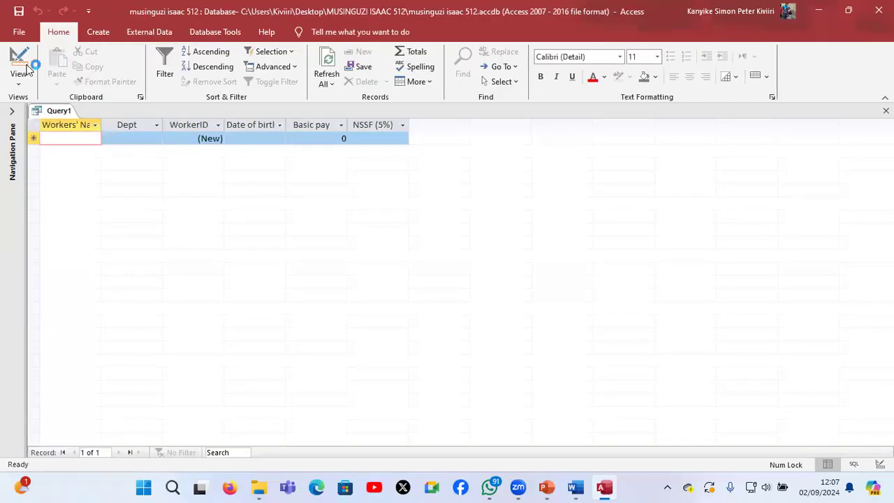
click(20, 62)
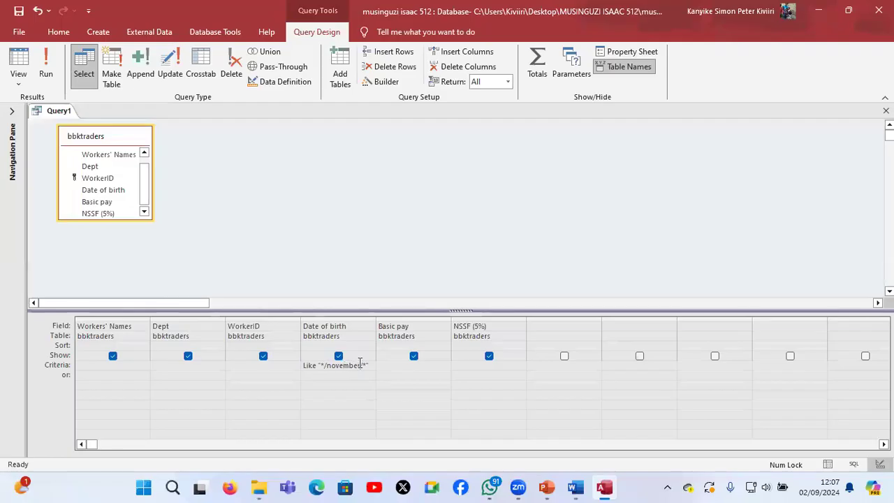
Try the Date of birth criterion "*/Nov/*", run the query, and return to its design
key(BackSpace)
key(BackSpace)
key(BackSpace)
key(BackSpace)
key(BackSpace)
key(BackSpace)
key(BackSpace)
key(BackSpace)
text(Nov)
click(45, 66)
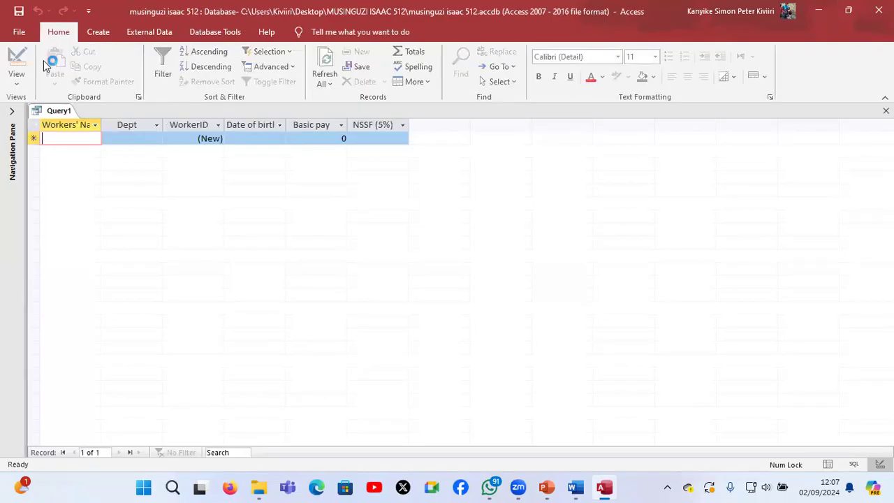
click(23, 61)
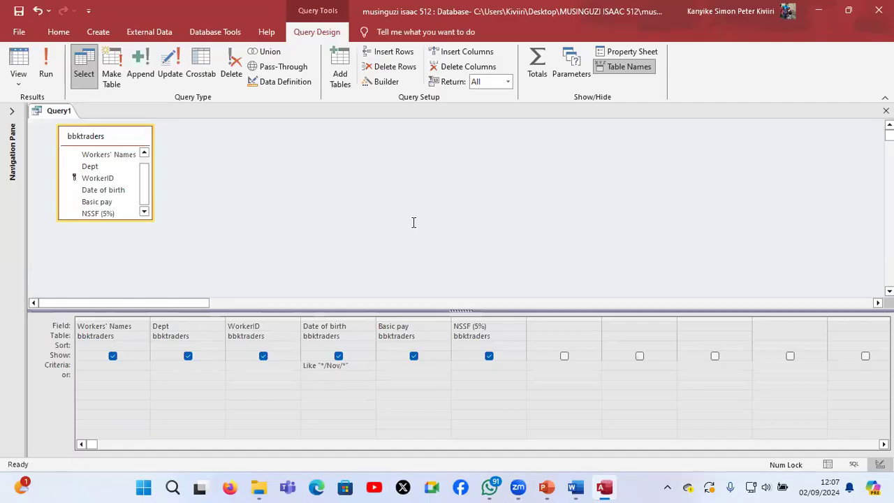
Switch to the Word document, examine how birth dates are written in the workers' table, and return to Access
key(alt+Tab)
scroll(413, 222, up, 1)
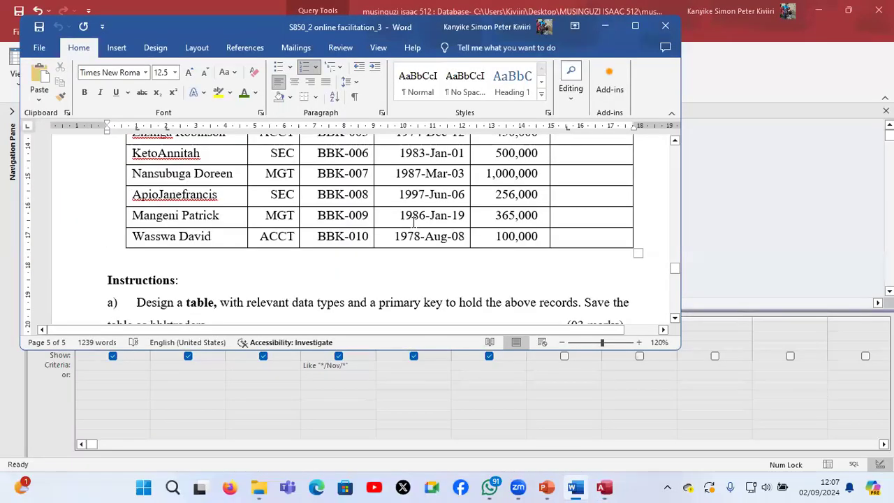
scroll(414, 222, up, 1)
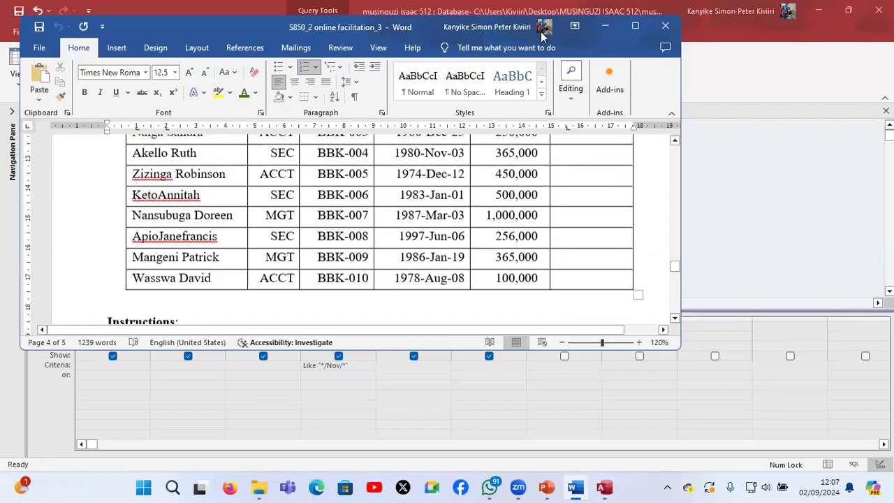
scroll(601, 27, up, 1)
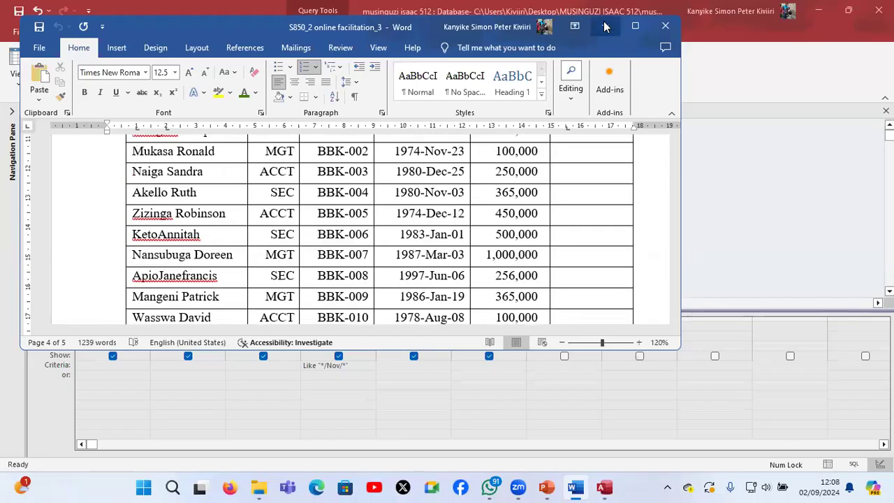
click(604, 27)
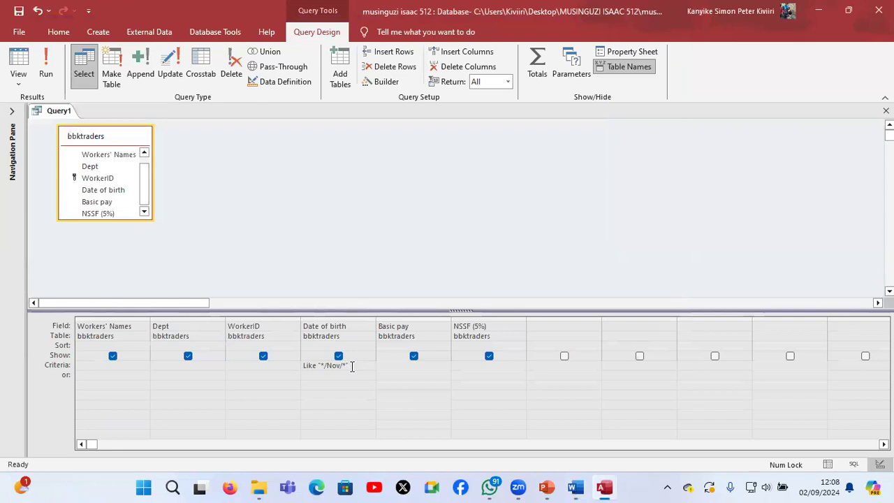
Set the Date of birth criterion to Like "*11*" and run the query
key(BackSpace)
key(BackSpace)
key(BackSpace)
key(BackSpace)
key(BackSpace)
key(BackSpace)
key(BackSpace)
key(BackSpace)
key(BackSpace)
key(BackSpace)
key(BackSpace)
key(BackSpace)
key(BackSpace)
key(BackSpace)
text("*11)
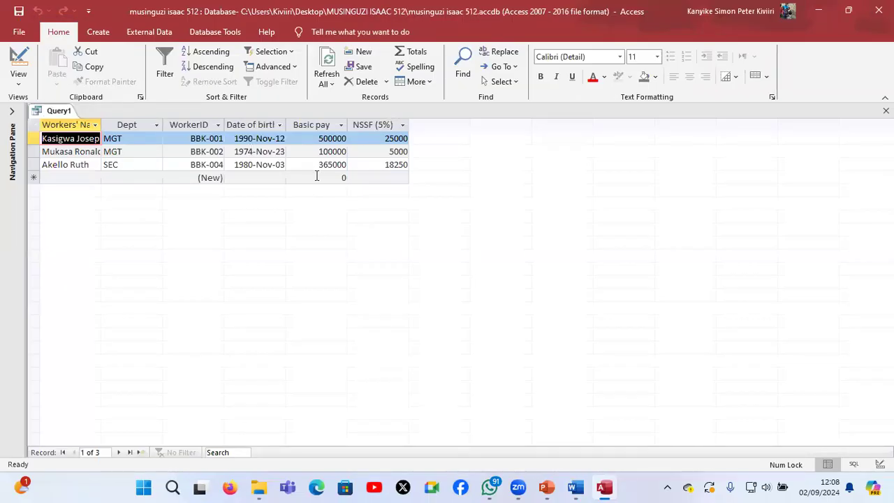
click(19, 60)
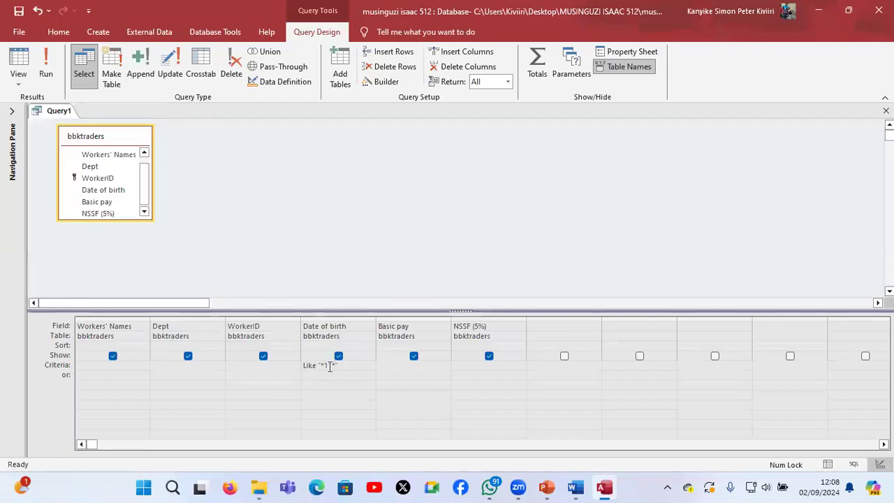
click(45, 67)
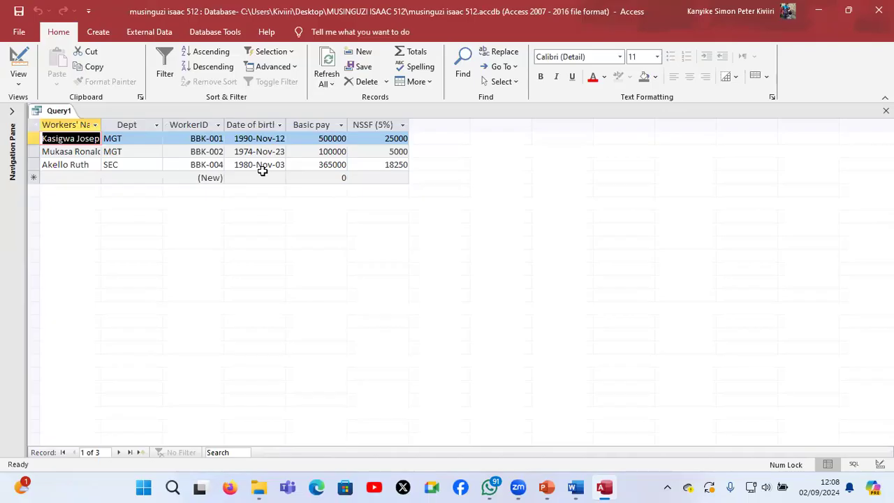
Compare the query results with the birth dates in the Word document's workers' table, and return to Access
mouse_move(548, 488)
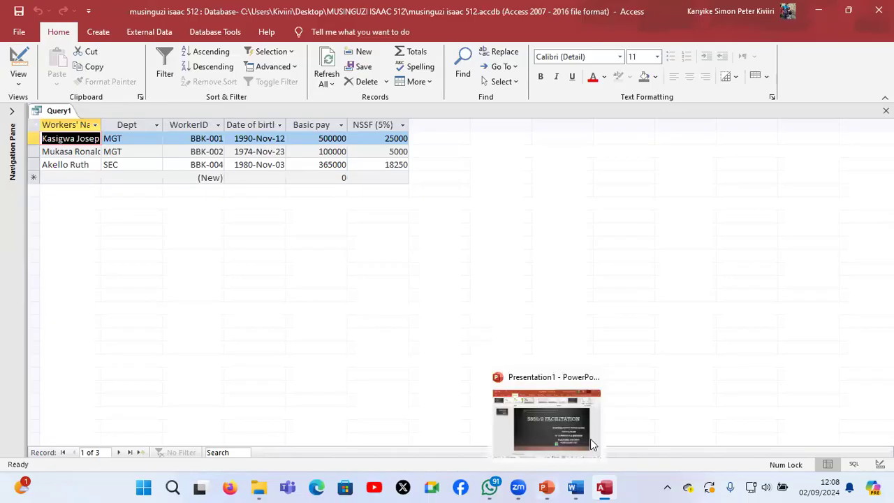
mouse_move(576, 488)
click(590, 444)
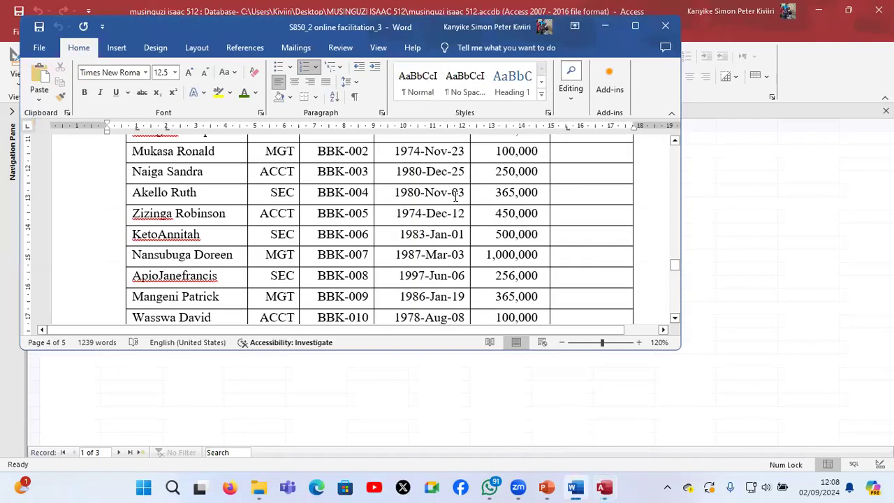
scroll(455, 196, up, 2)
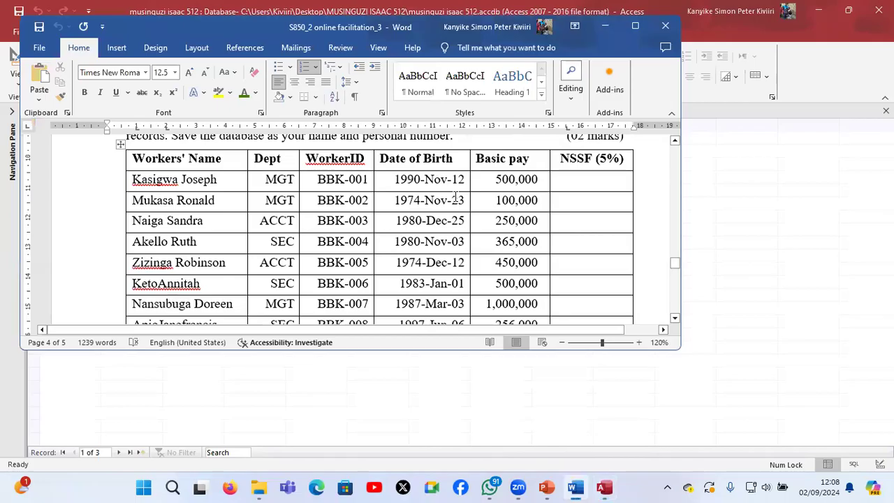
scroll(455, 196, down, 4)
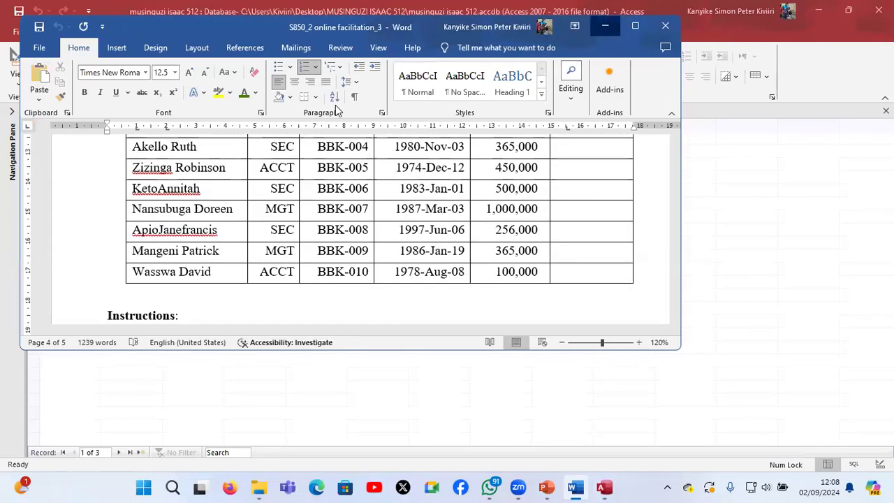
key(alt+Tab)
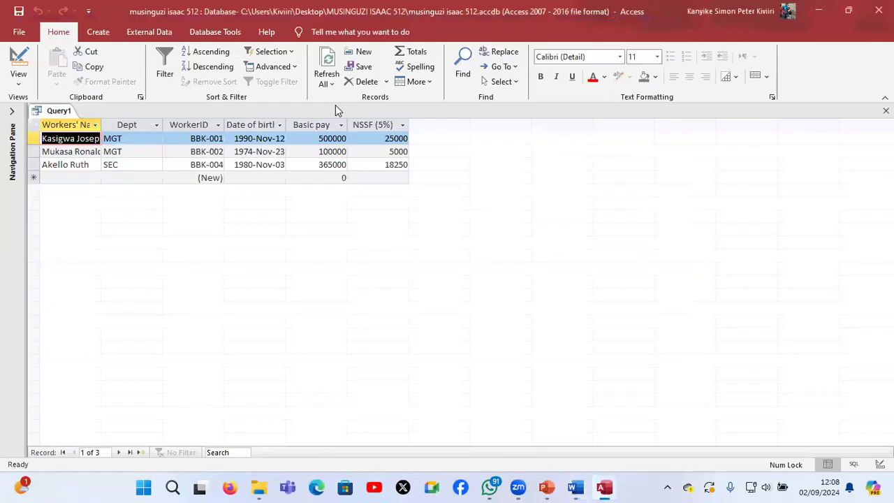
Save the query as bornnovember and close it
key(ctrl+s)
text(bornnovember)
key(Return)
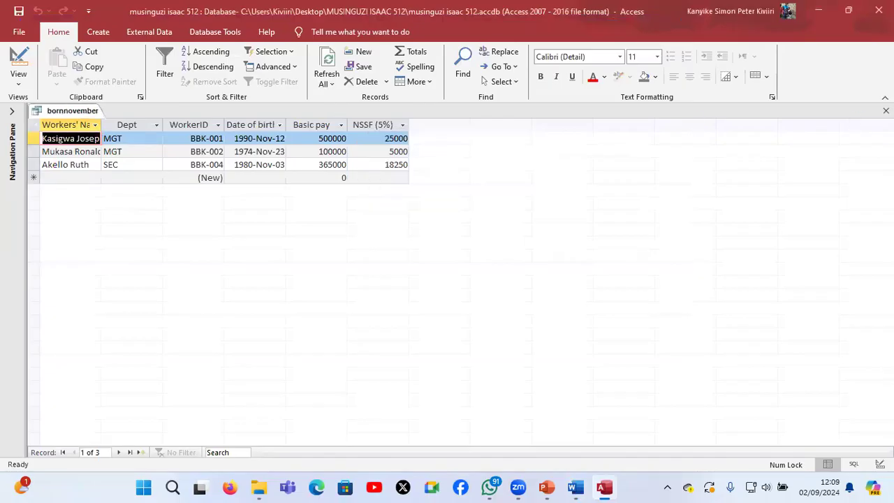
click(885, 110)
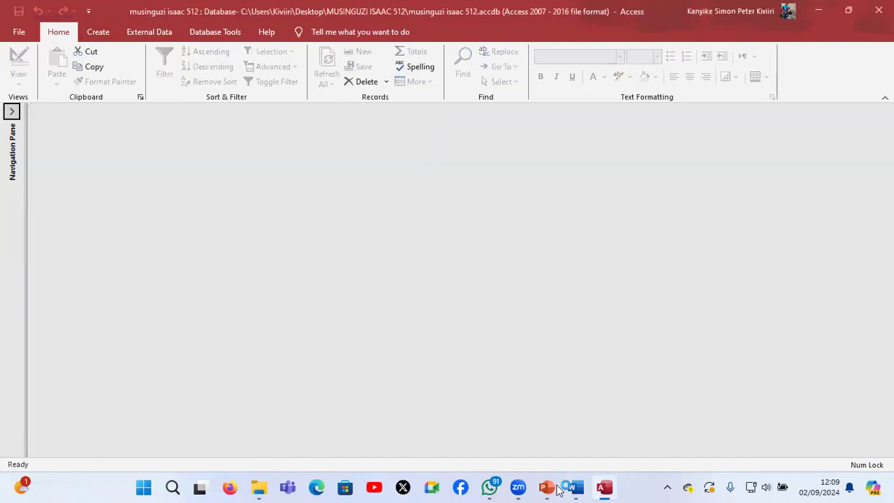
Switch to the Word document, read the Basic pay query task in part d, and return to Access
mouse_move(573, 493)
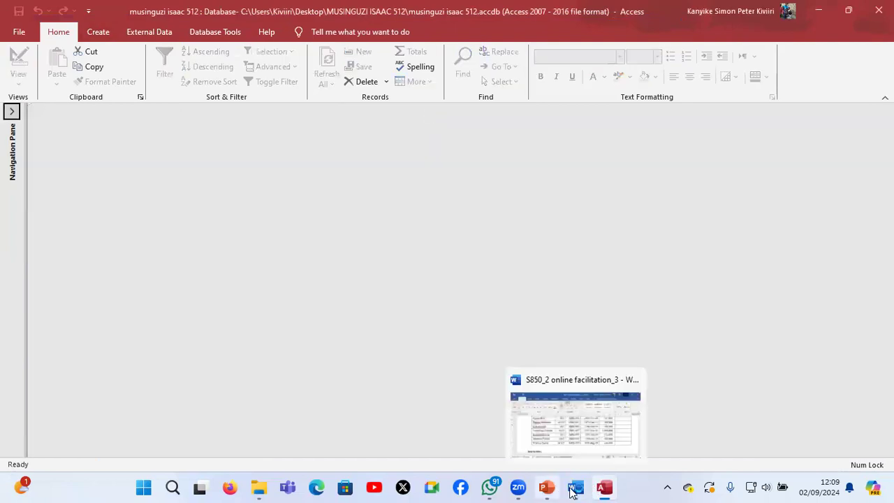
click(576, 418)
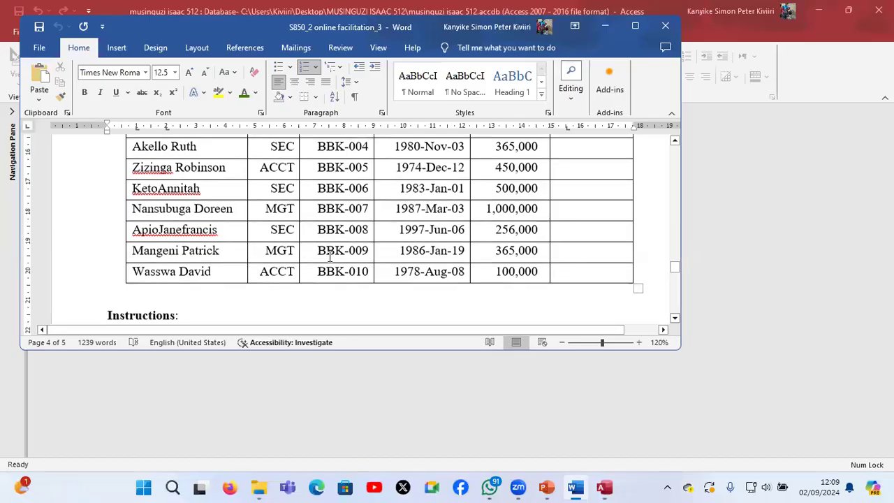
scroll(330, 257, down, 4)
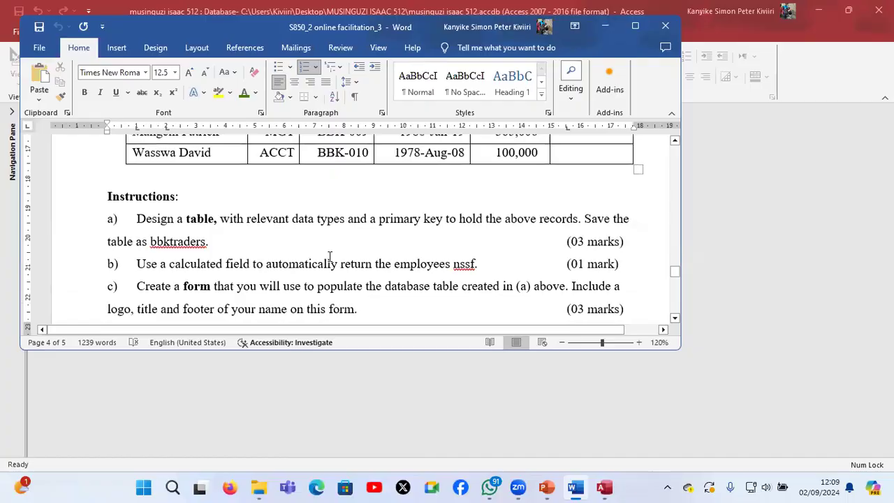
scroll(222, 206, down, 10)
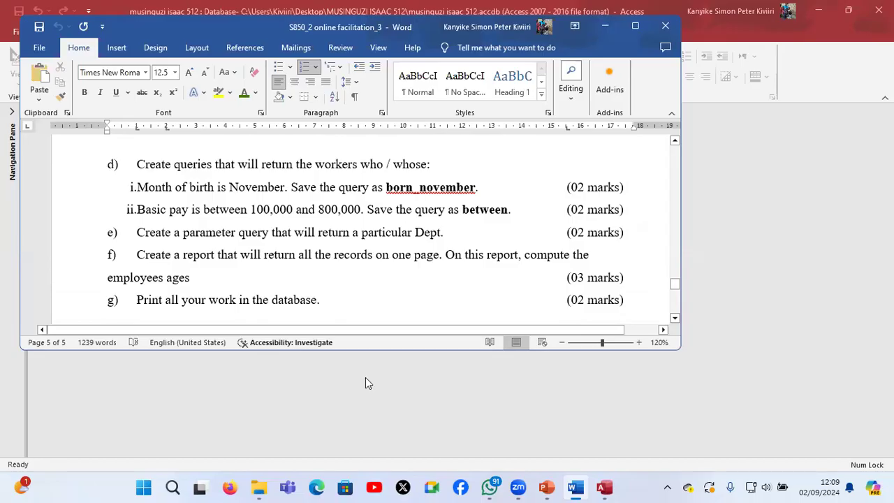
click(606, 489)
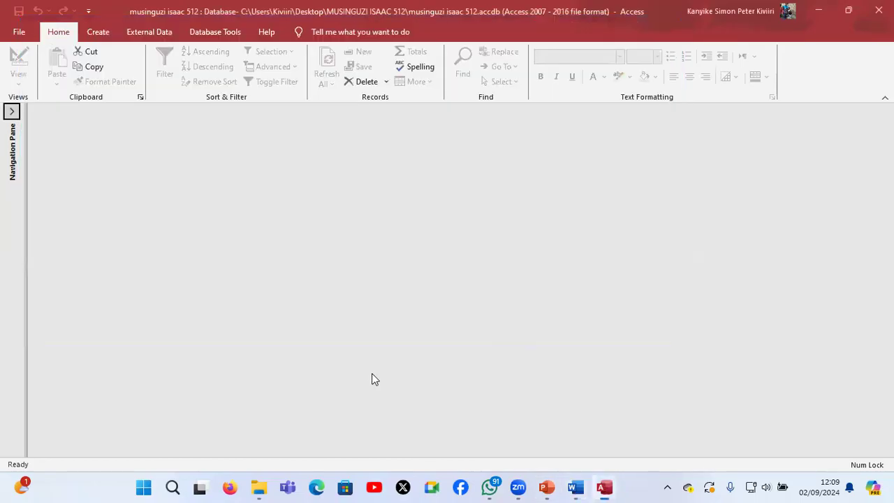
Create a query in Design View on the bbktraders table and add all its fields to the design grid
click(98, 32)
click(430, 75)
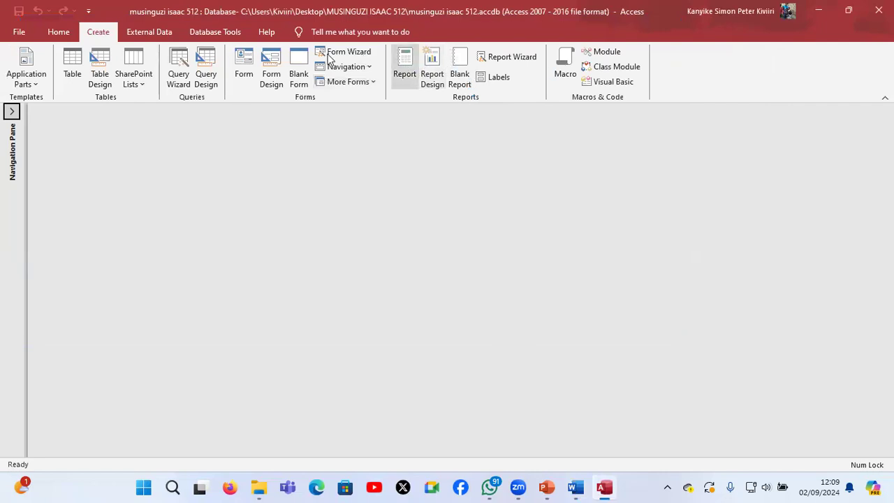
click(272, 68)
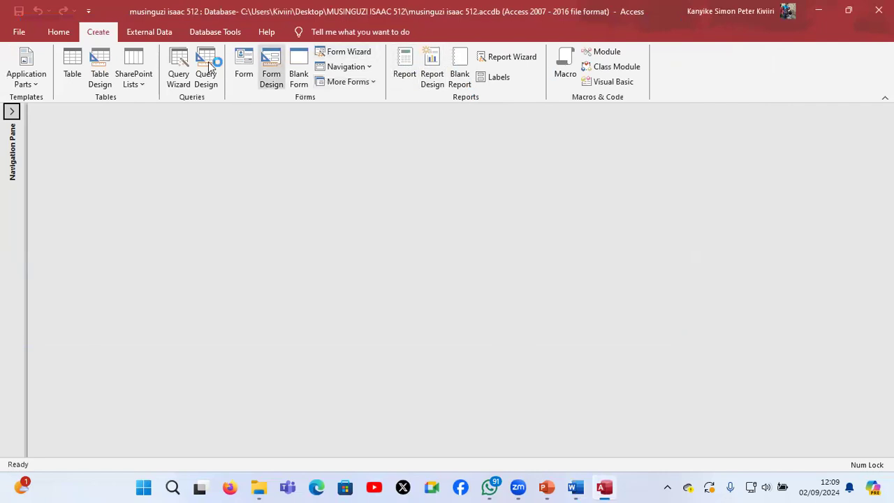
click(207, 67)
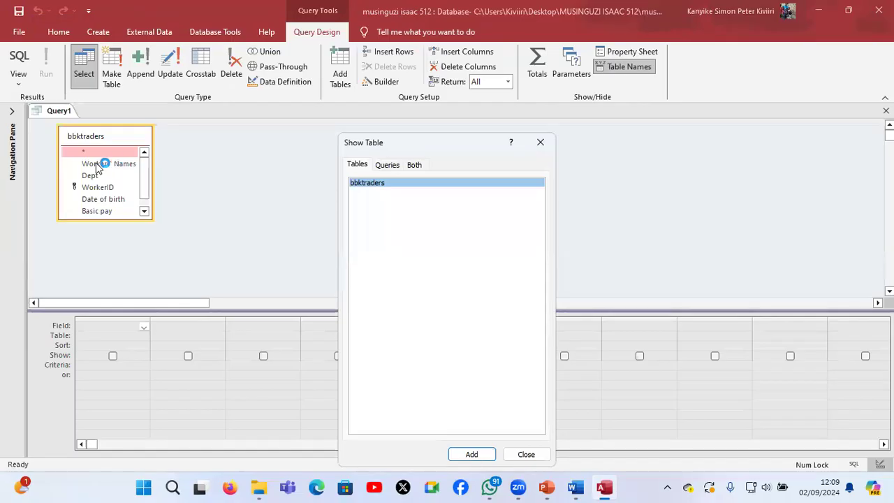
click(96, 167)
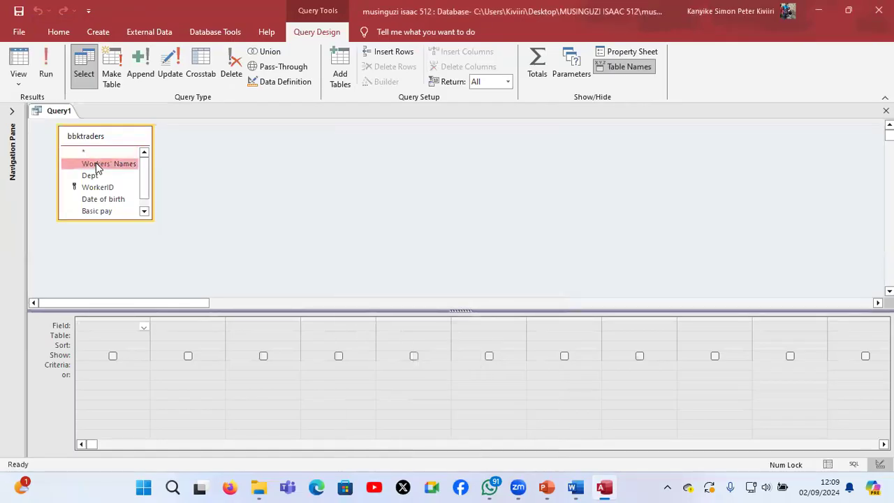
key(ctrl+a)
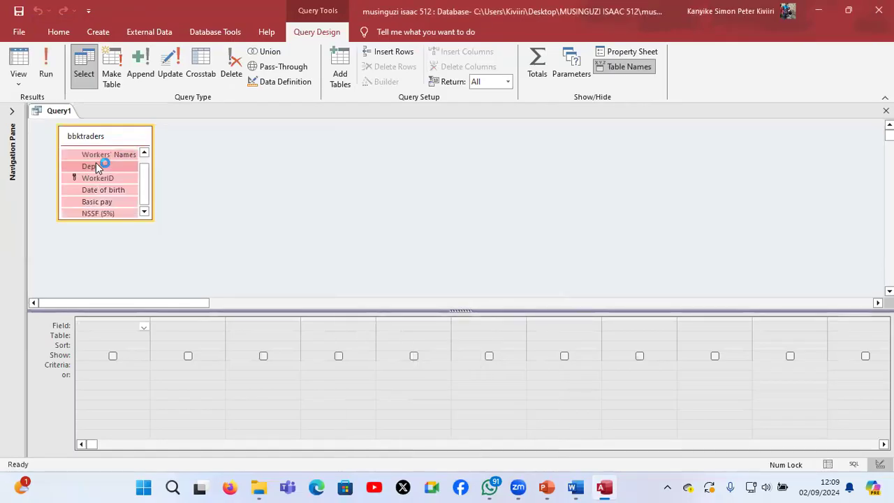
drag(95, 163, 127, 323)
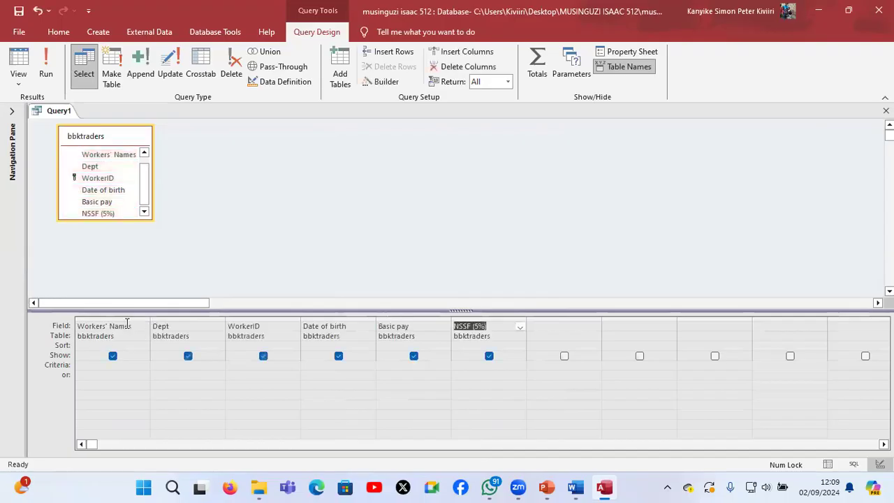
Set the Basic pay criterion to between 100000 and 800000 and run the query
click(390, 365)
text(between )
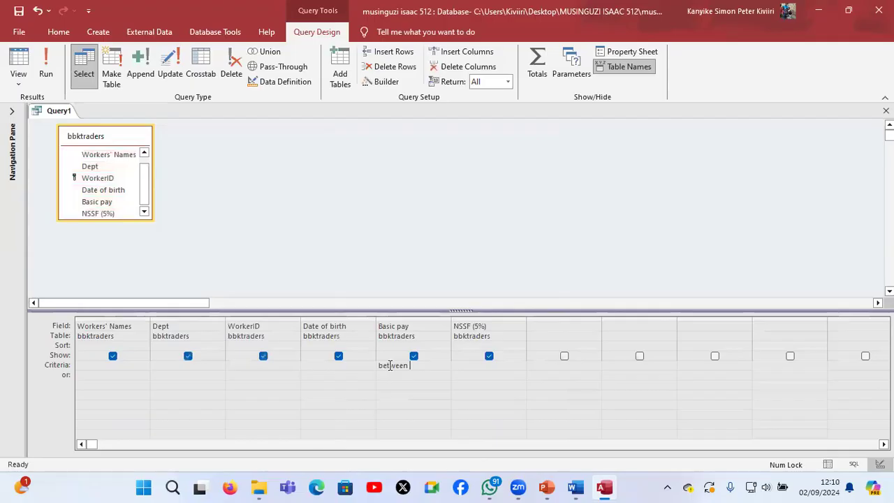
text(100)
text(000)
text(and )
text(8)
text(00000)
click(46, 70)
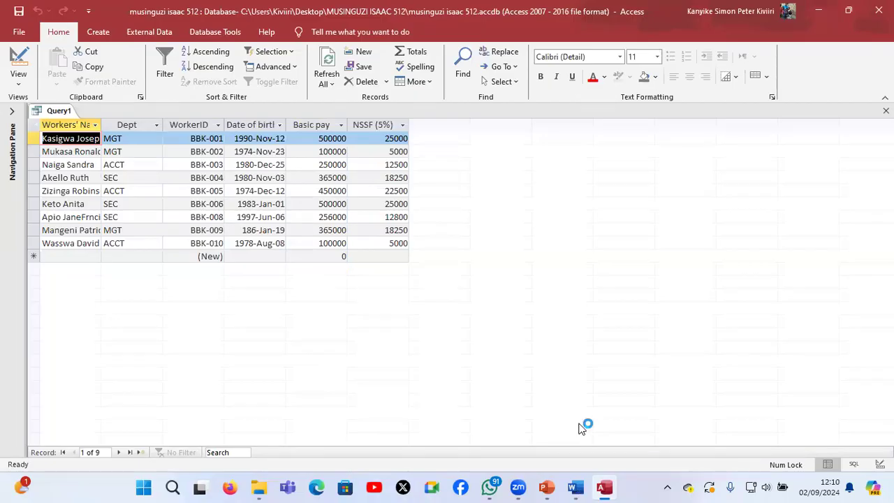
Check the required query name in the Word document, then save the Basic pay query as between
mouse_move(576, 488)
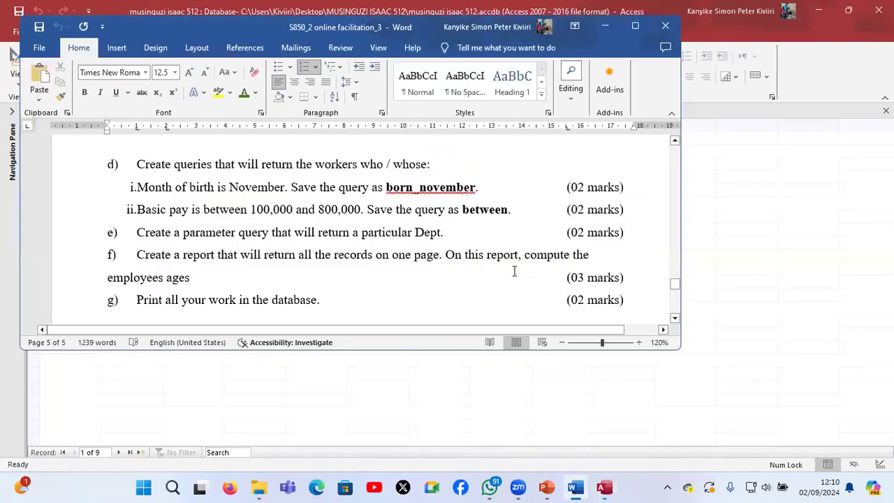
click(606, 26)
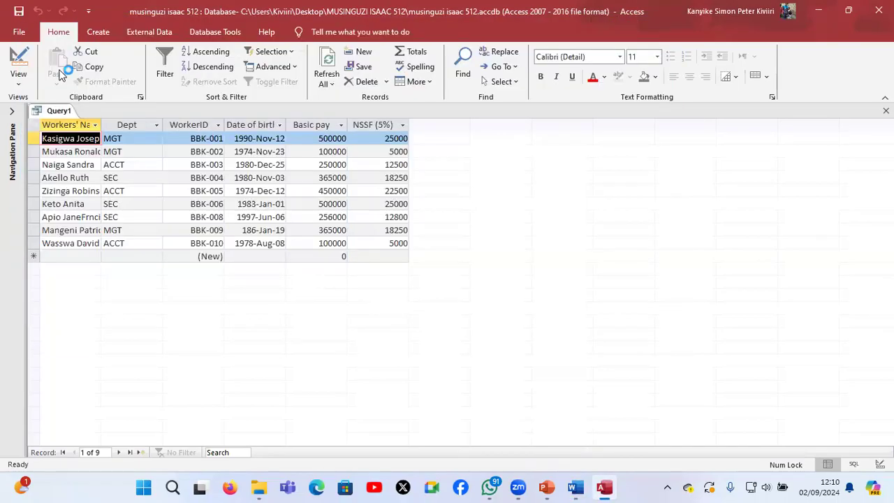
double_click(18, 57)
key(ctrl+s)
text(between)
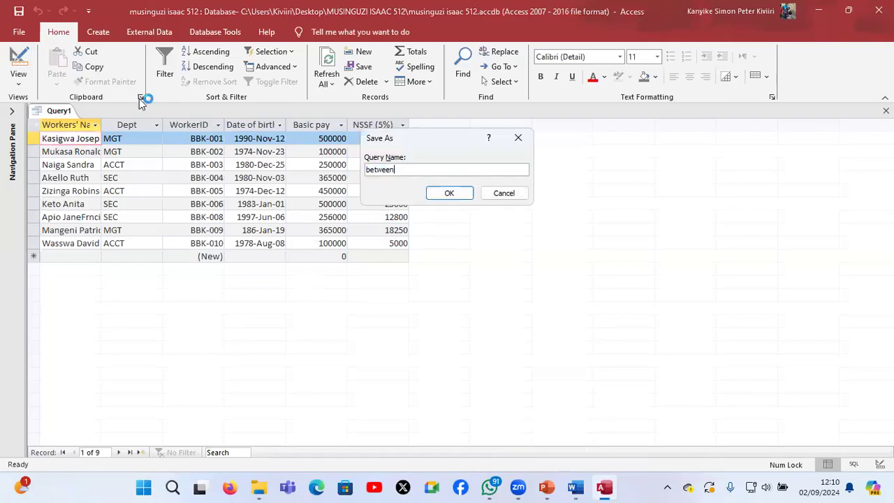
click(438, 195)
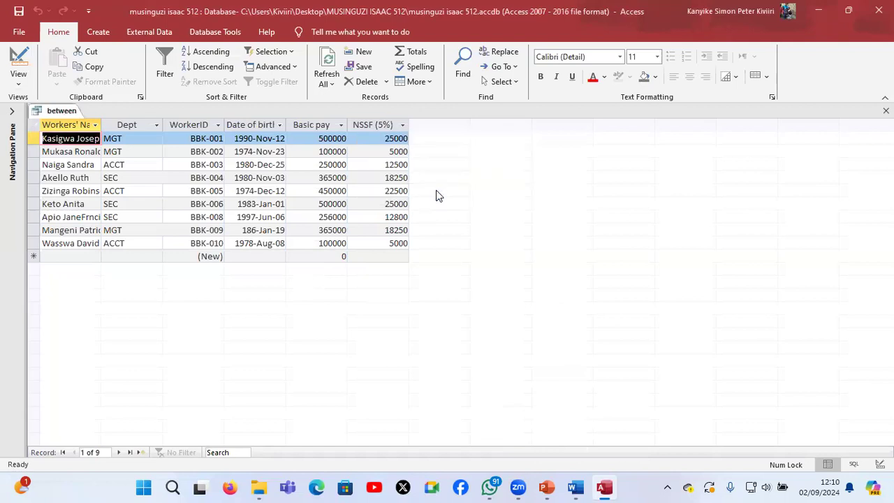
Read the parameter query task in part e of the Word document, then return to Access and close the between query
click(577, 492)
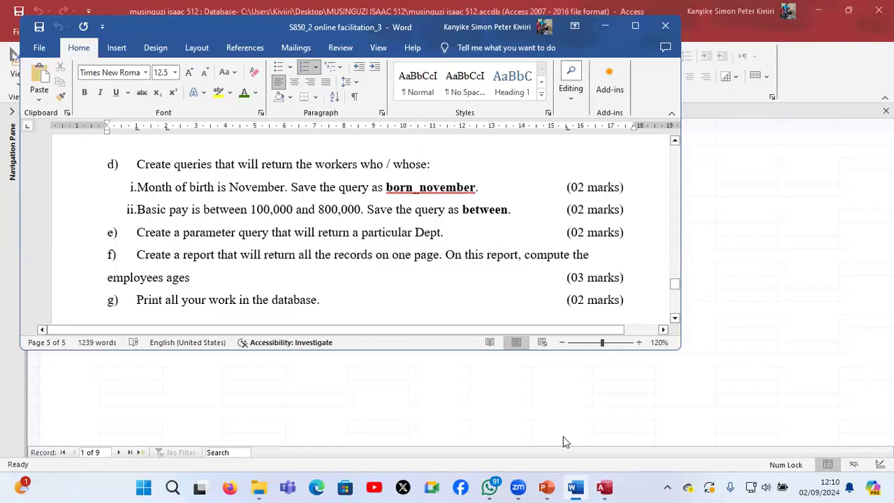
click(606, 489)
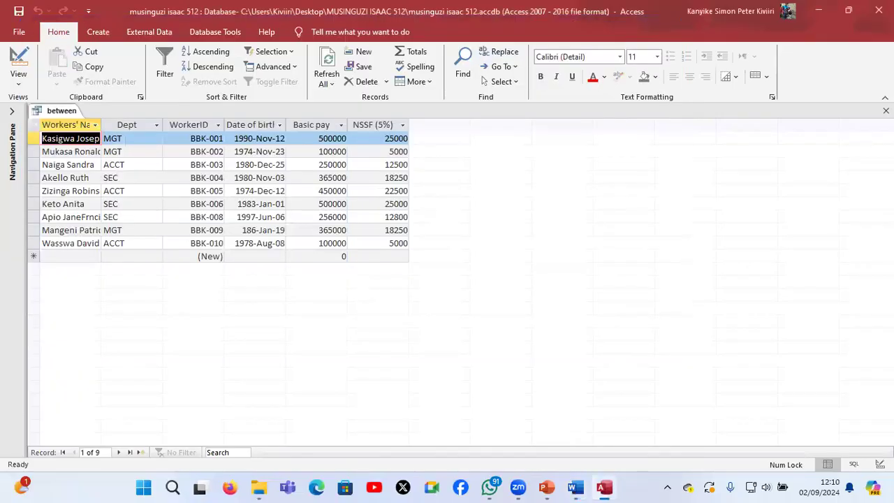
click(886, 111)
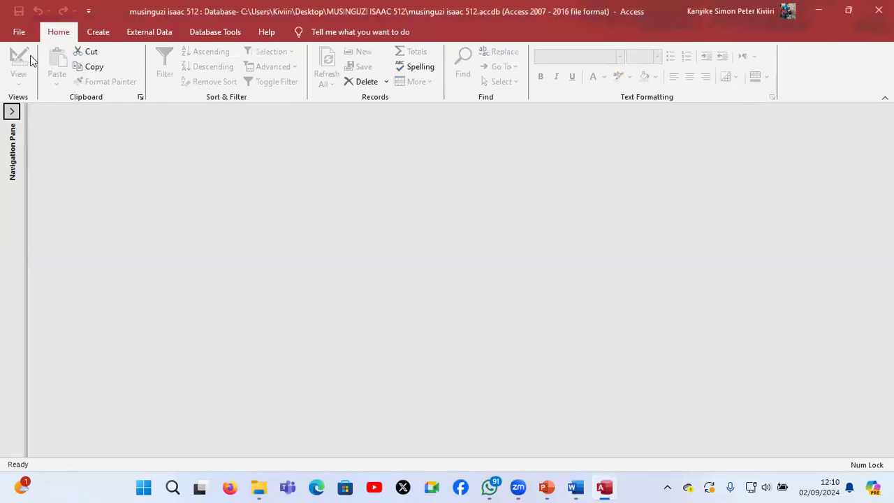
Start another query design, add the bbktraders table, and place all its fields in the grid for the parameter query
click(98, 34)
click(259, 80)
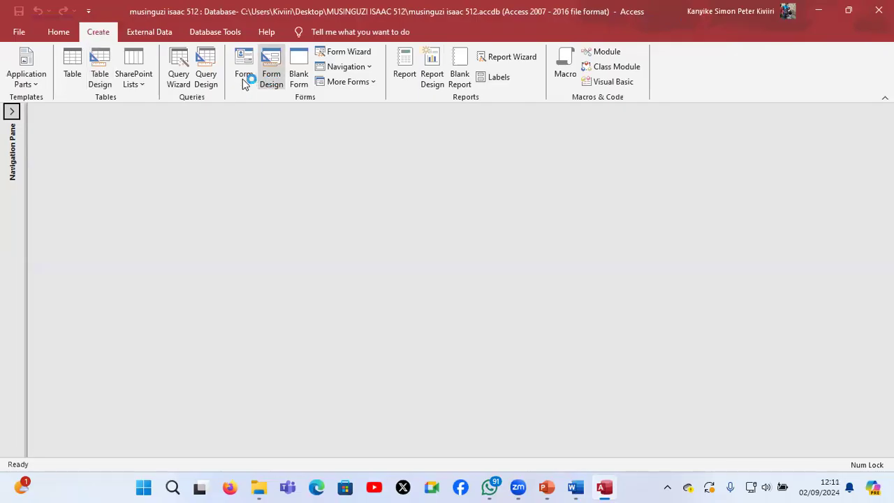
click(206, 79)
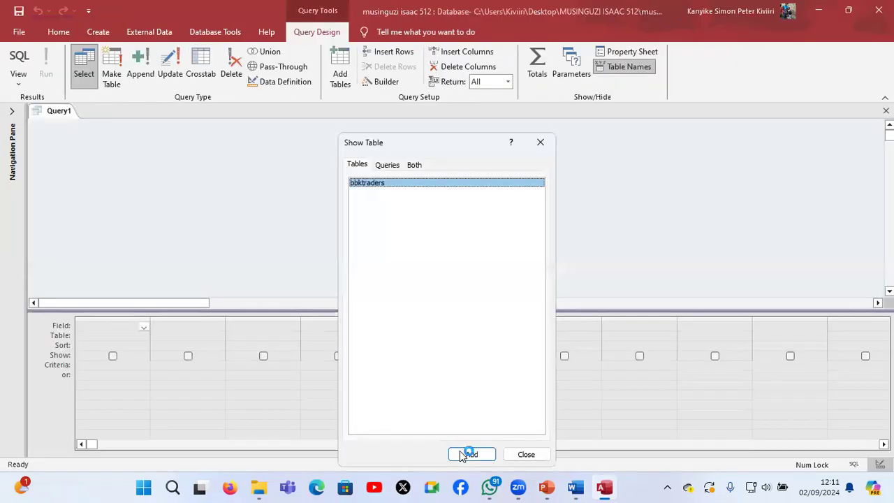
click(459, 450)
click(539, 143)
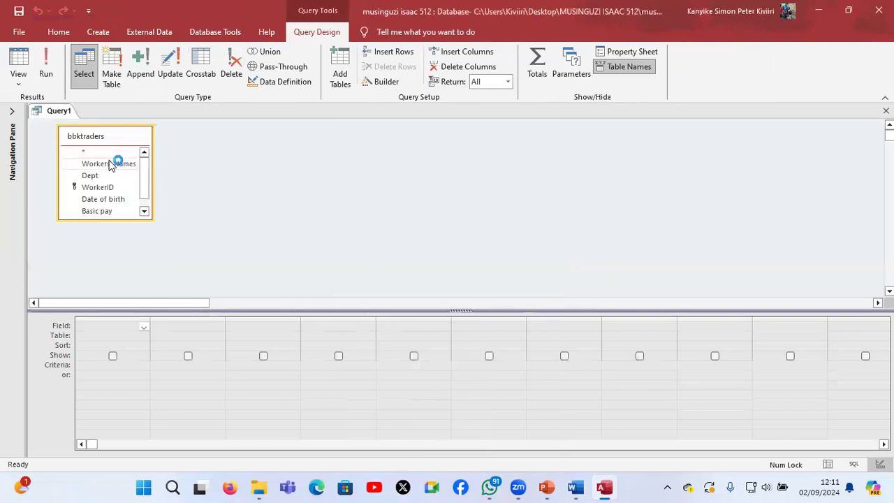
click(109, 165)
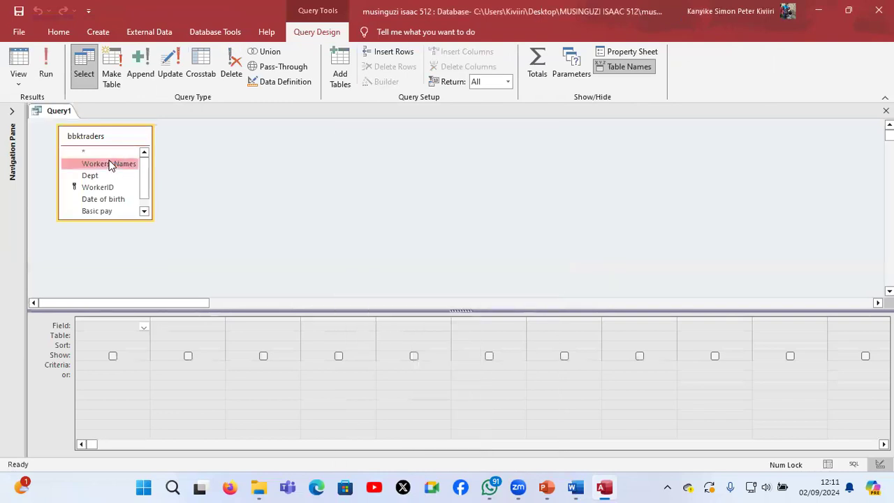
key(ctrl+a)
drag(109, 165, 115, 333)
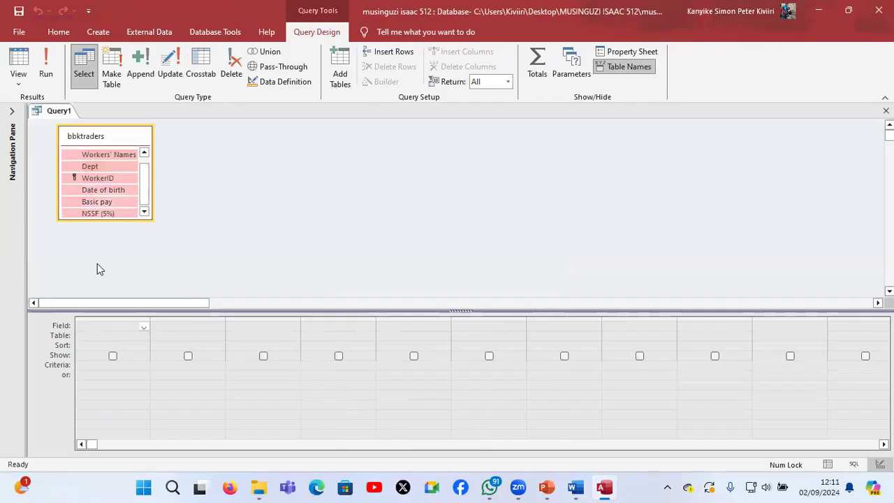
drag(110, 170, 136, 333)
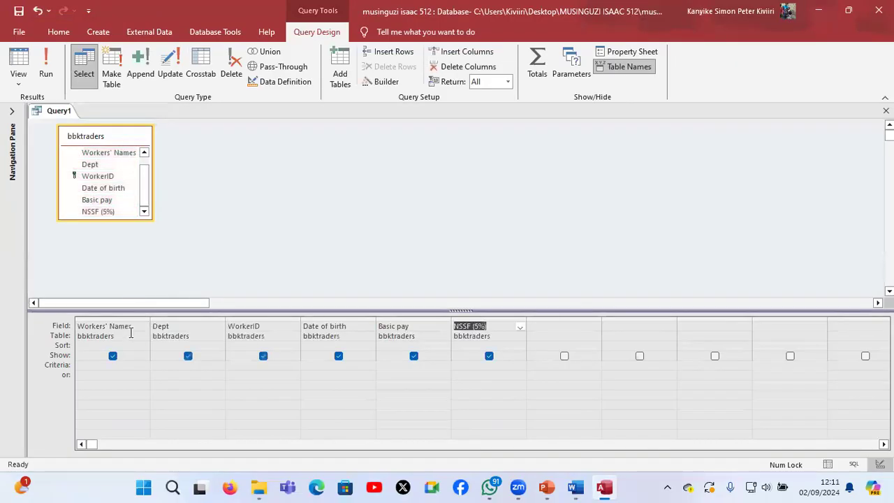
Set the Dept criterion to the parameter prompt [Which dept?] and run the query
click(168, 365)
text([)
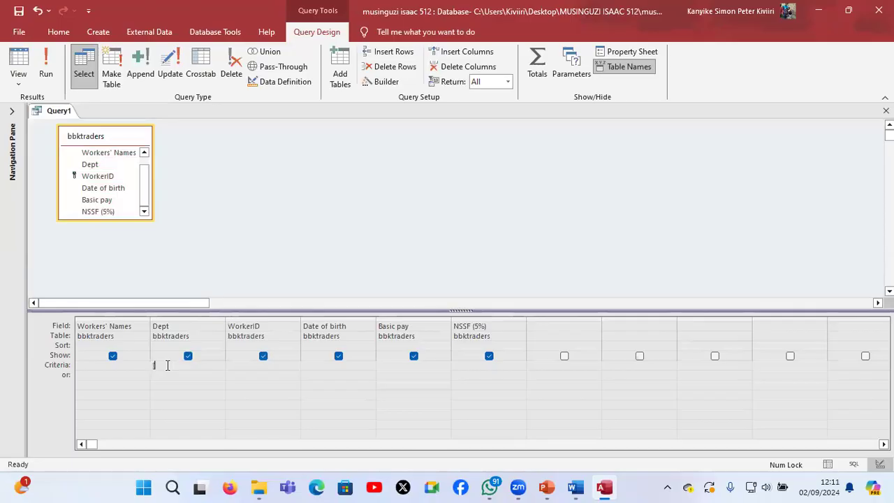
text(Which dept?])
click(45, 70)
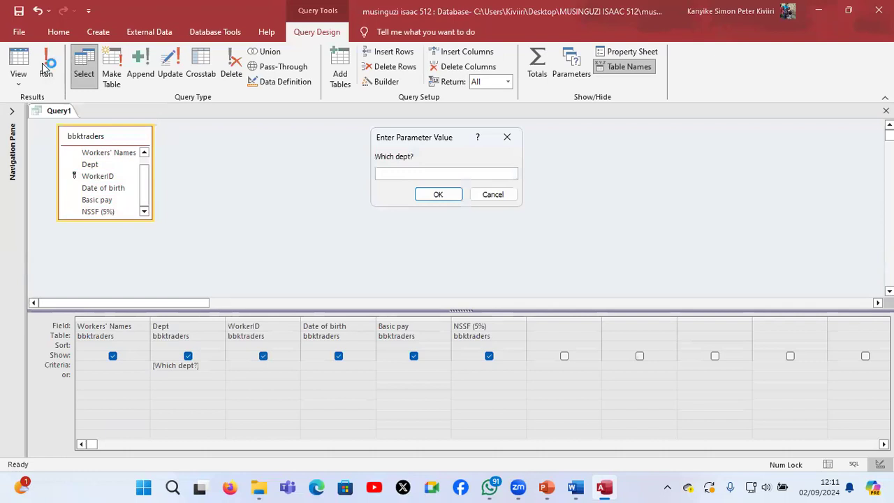
Enter mgt as the department parameter value to list that department's workers
text(mgt)
click(435, 197)
click(437, 197)
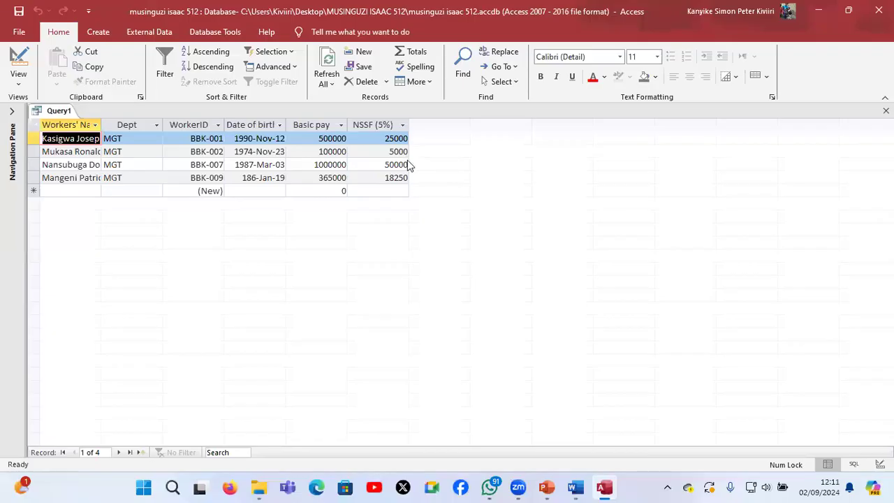
Save the query as parameter query and close it
key(ctrl+s)
text(parameter quer)
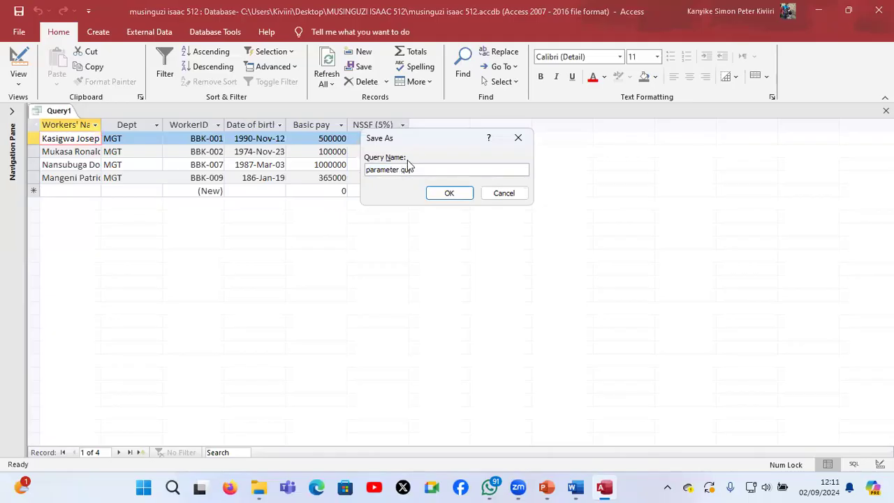
text(y)
key(Return)
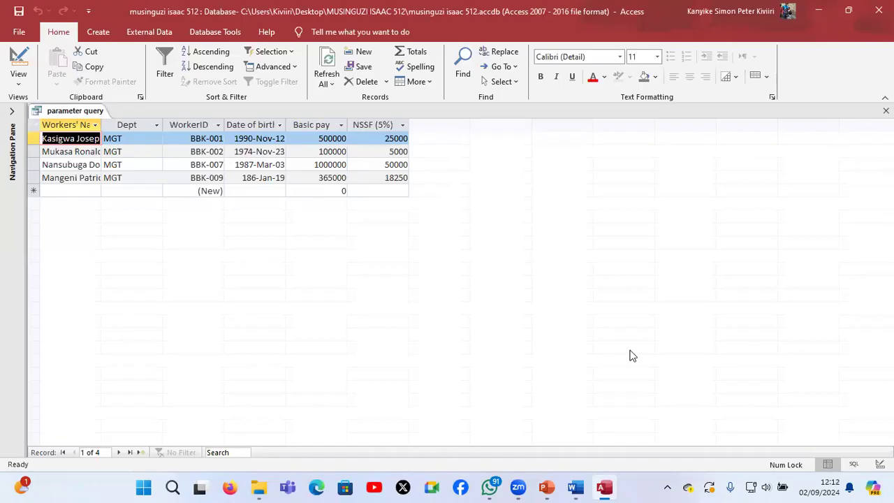
key(ctrl+w)
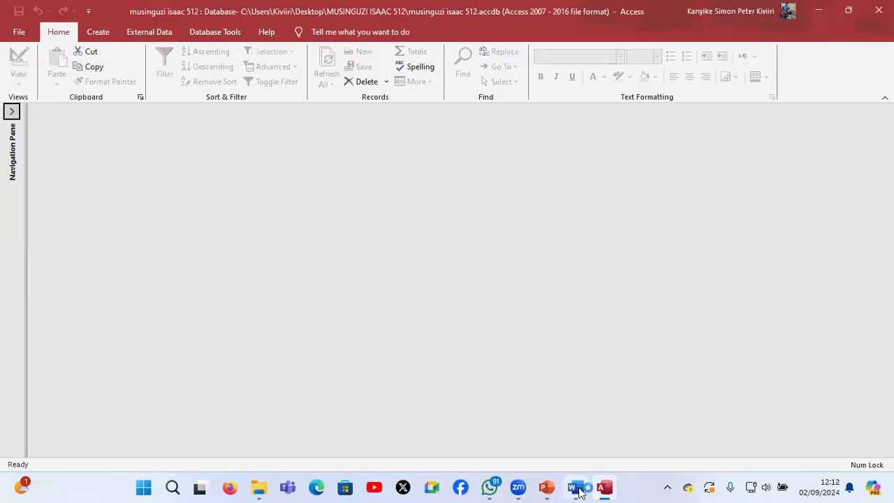
Switch to the Word document, read the report task in part f, and return to Access
click(578, 489)
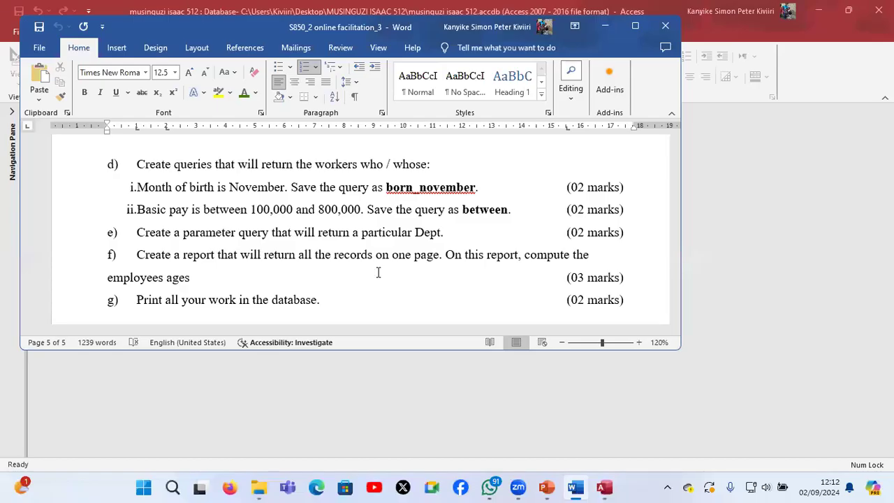
click(779, 288)
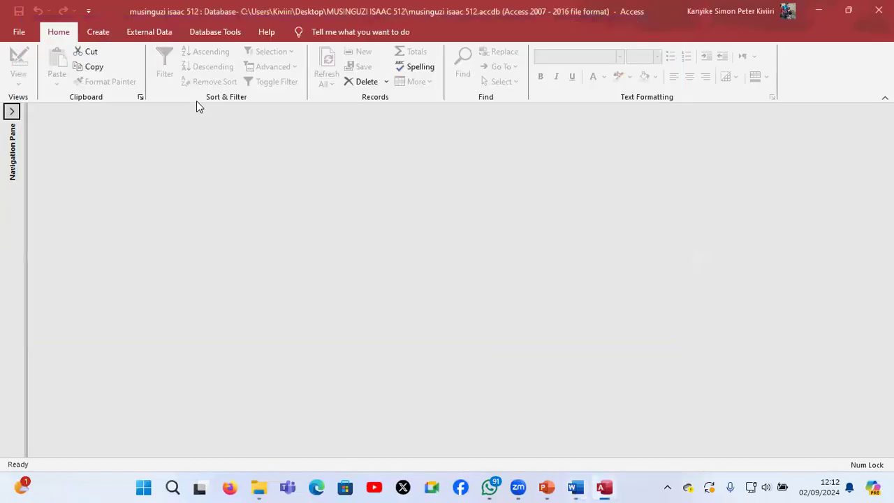
Create a report from the bbktraders table and switch it to Design View
click(99, 33)
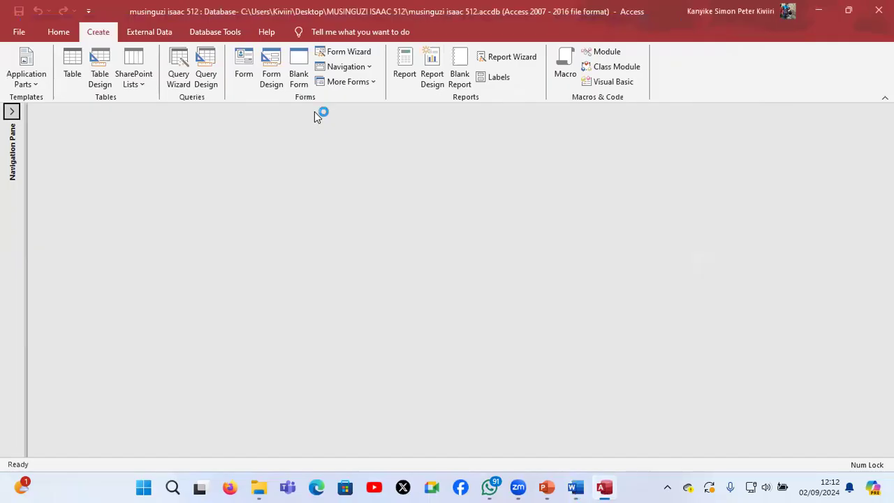
click(11, 114)
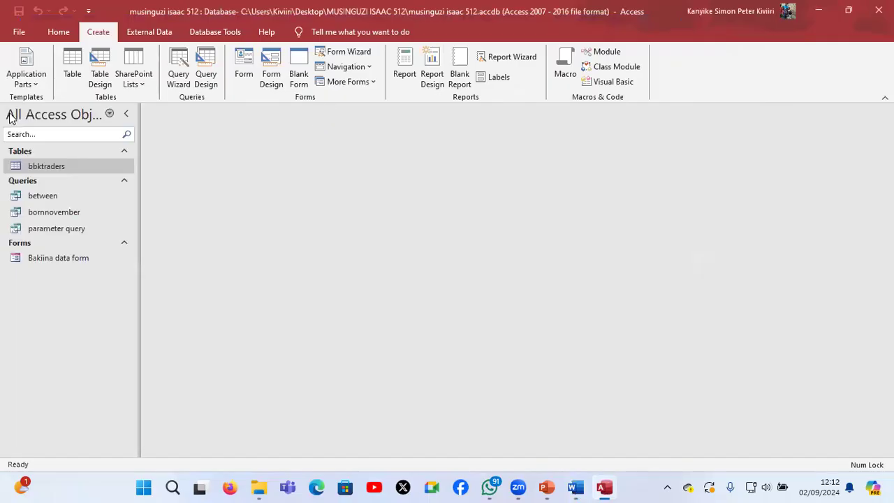
click(61, 167)
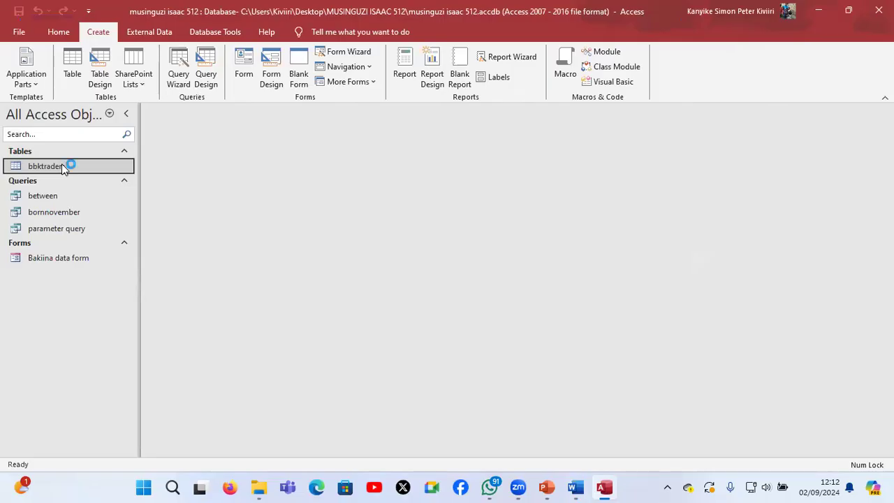
click(407, 60)
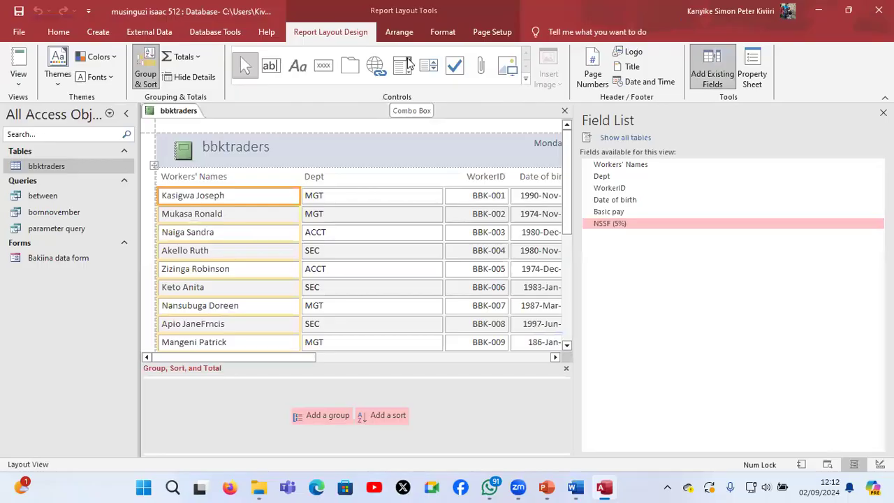
click(21, 80)
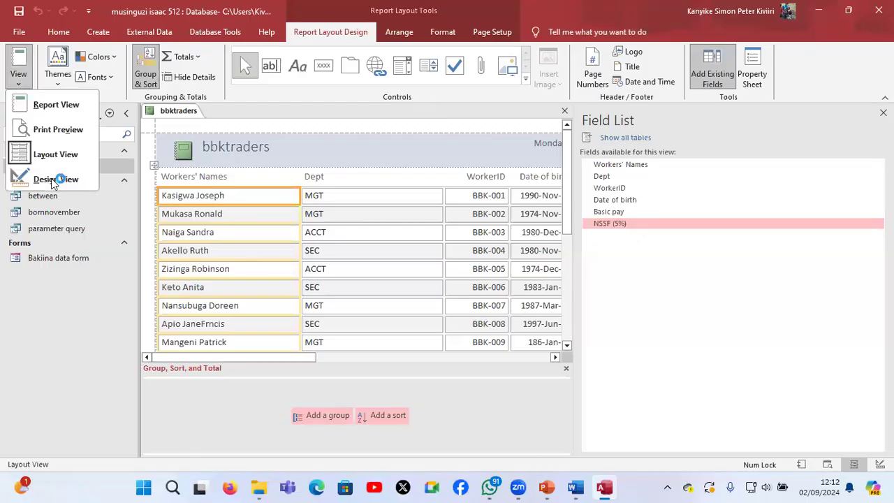
click(53, 183)
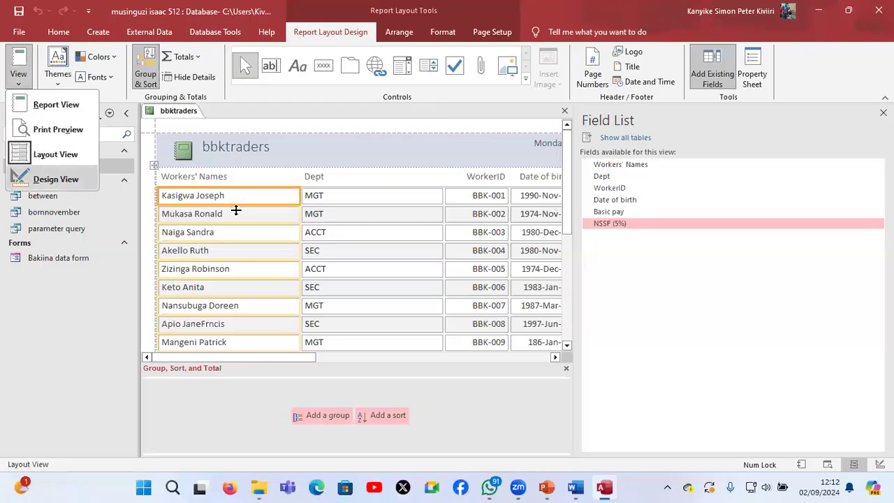
Narrow the Workers' Names and Dept columns in the report design and close the Field List
click(283, 199)
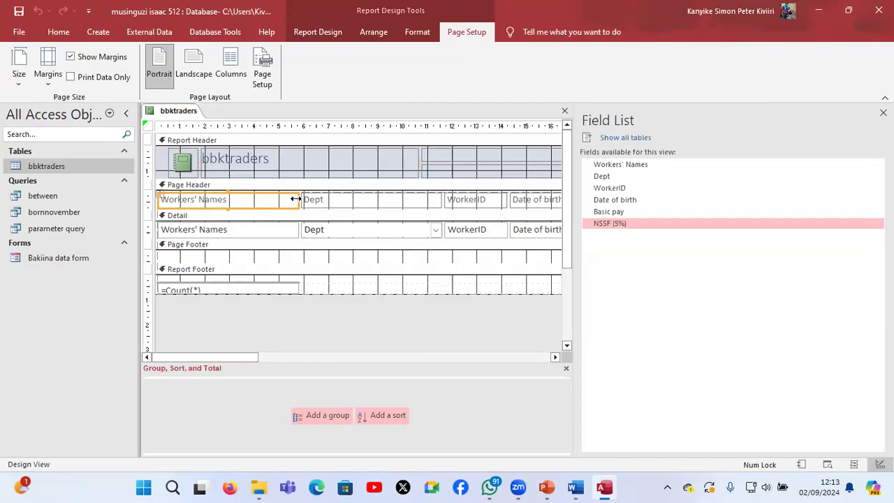
drag(295, 199, 247, 199)
click(318, 201)
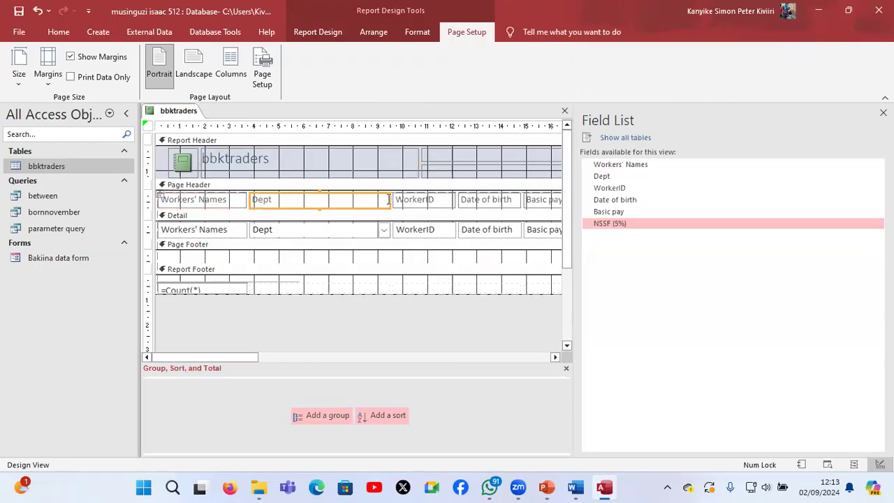
drag(389, 199, 296, 199)
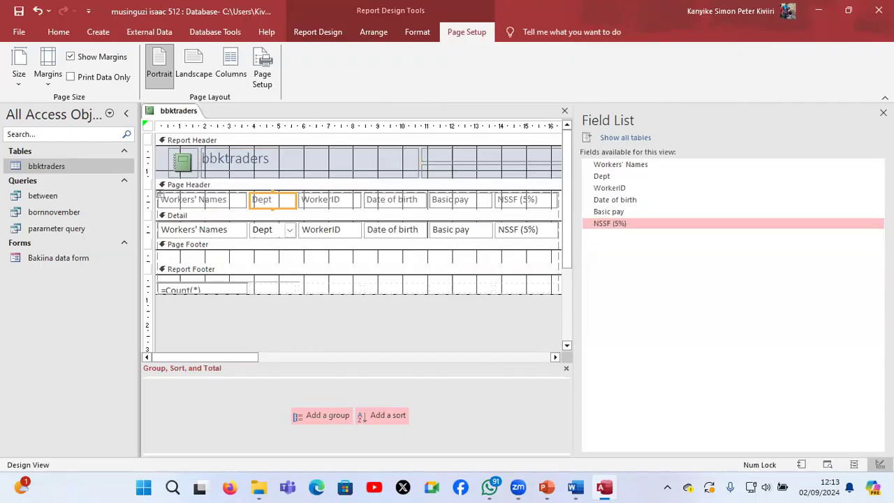
key(alt+F8)
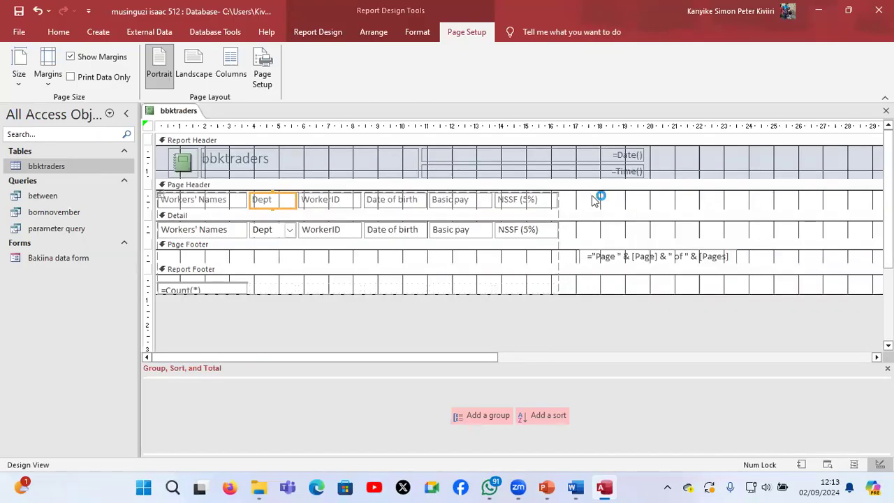
Add an unbound text box to the Page Header section, to the right of the NSSF (5%) heading
right_click(592, 201)
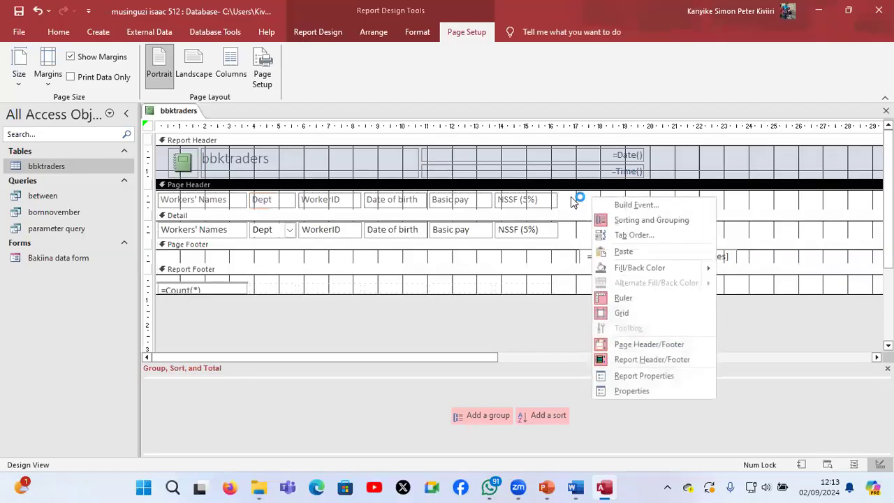
click(576, 209)
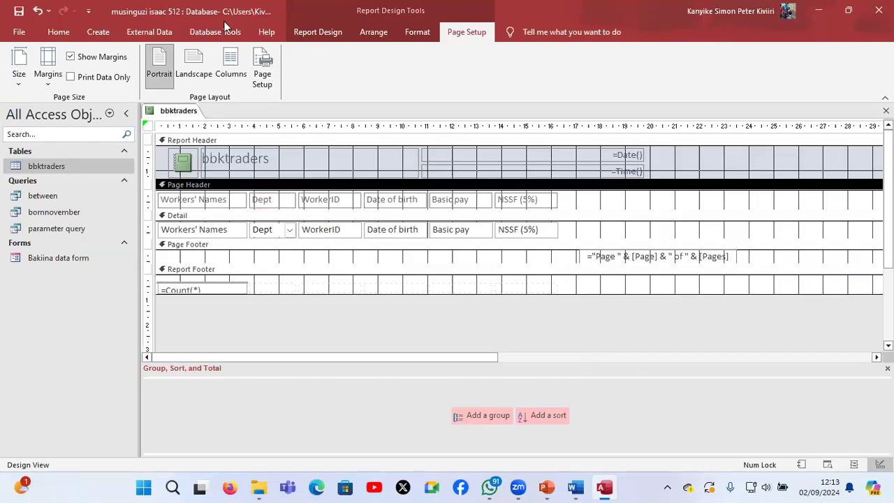
click(270, 68)
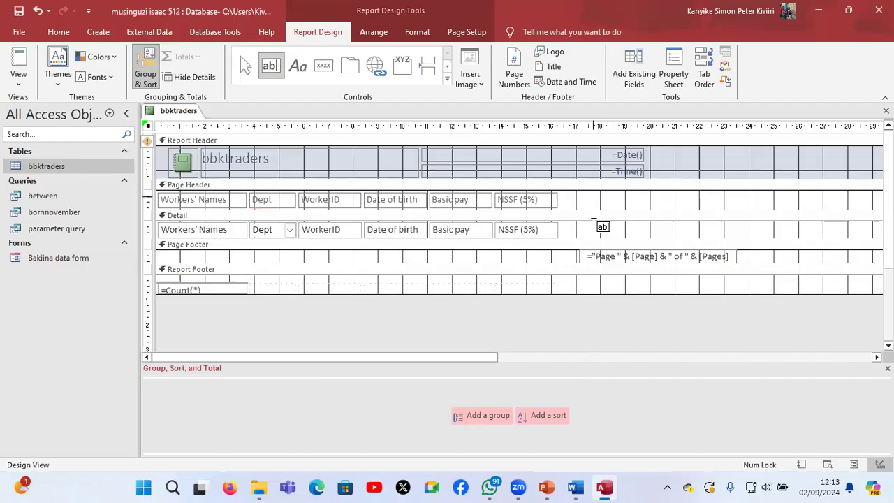
drag(593, 197, 649, 209)
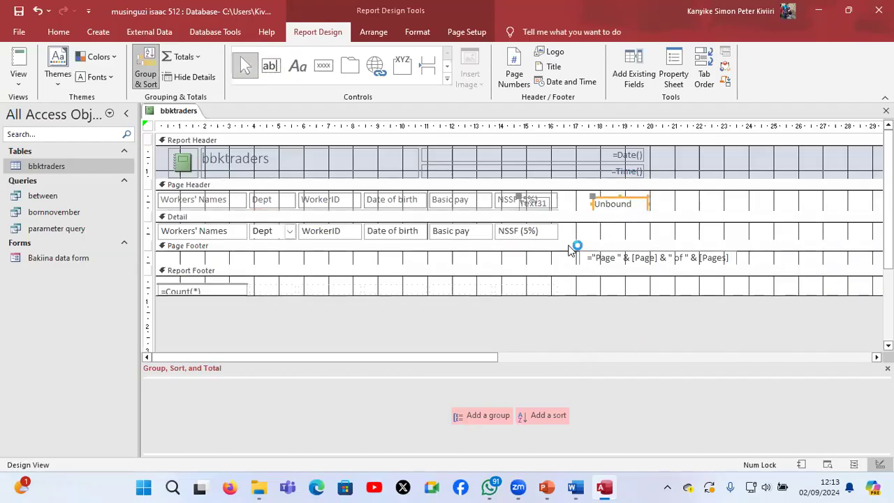
Try to place the text box's label beside the NSSF (5%) heading and its unbound box in the Detail section
click(535, 201)
drag(574, 202, 572, 232)
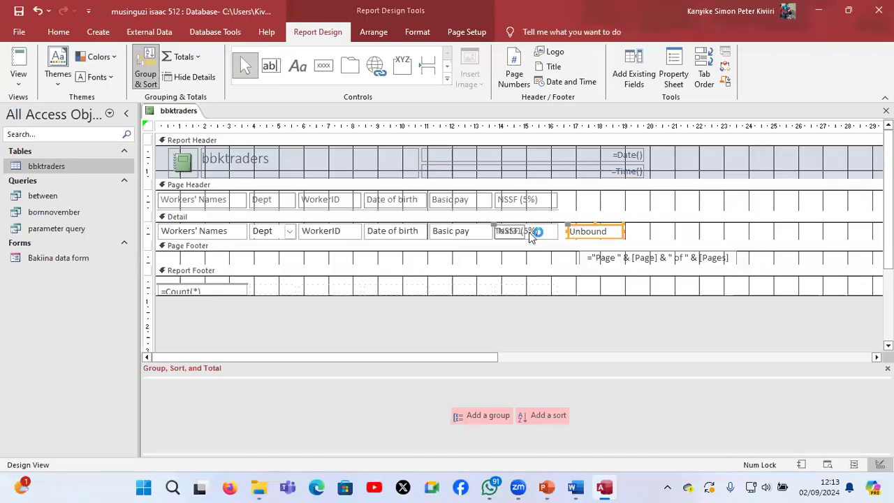
drag(568, 199, 603, 199)
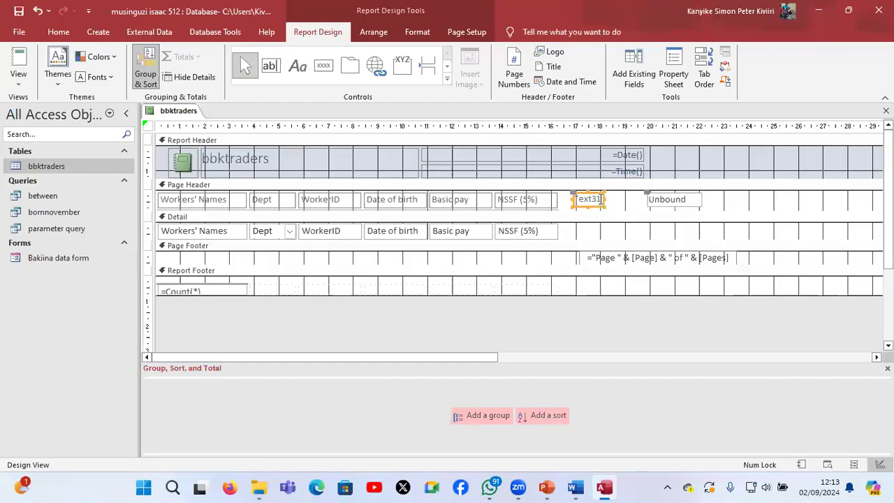
click(647, 195)
drag(627, 229, 570, 264)
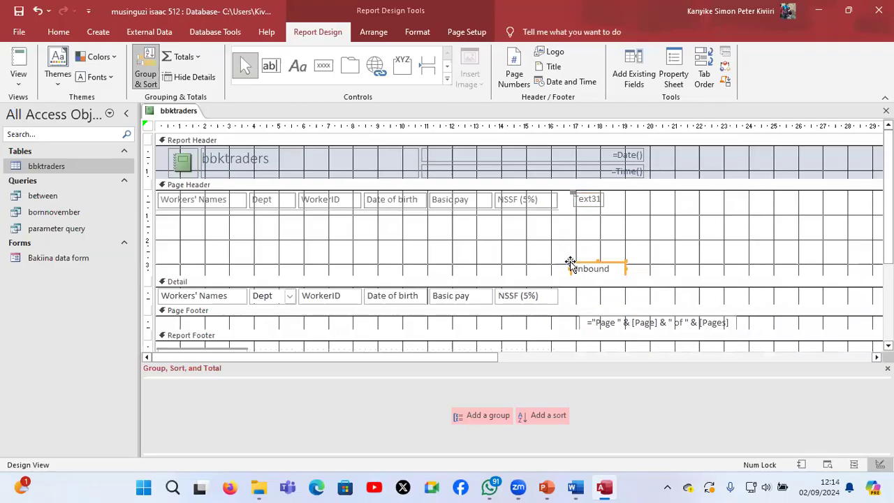
Check the tab order of the controls in the Page Header and Detail sections
right_click(570, 267)
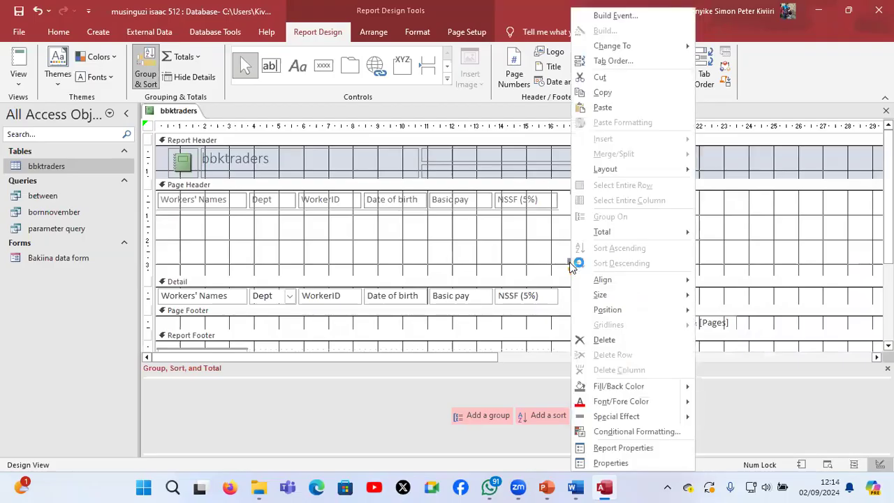
click(661, 62)
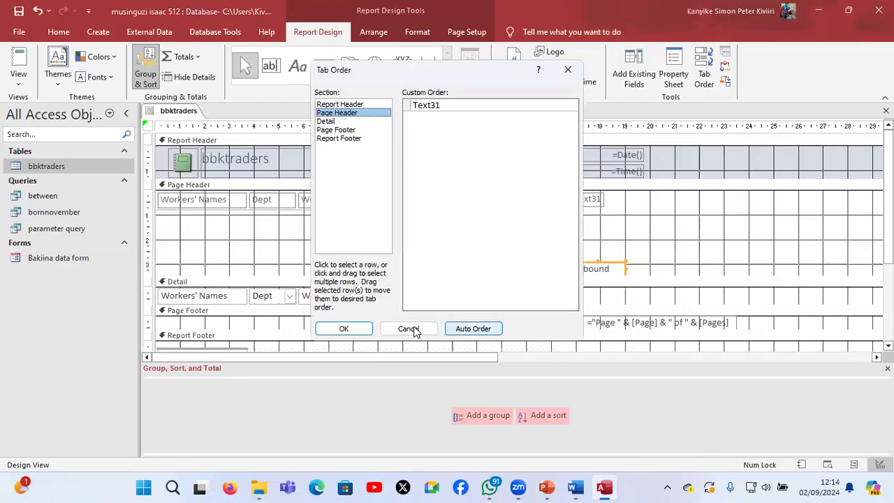
click(327, 120)
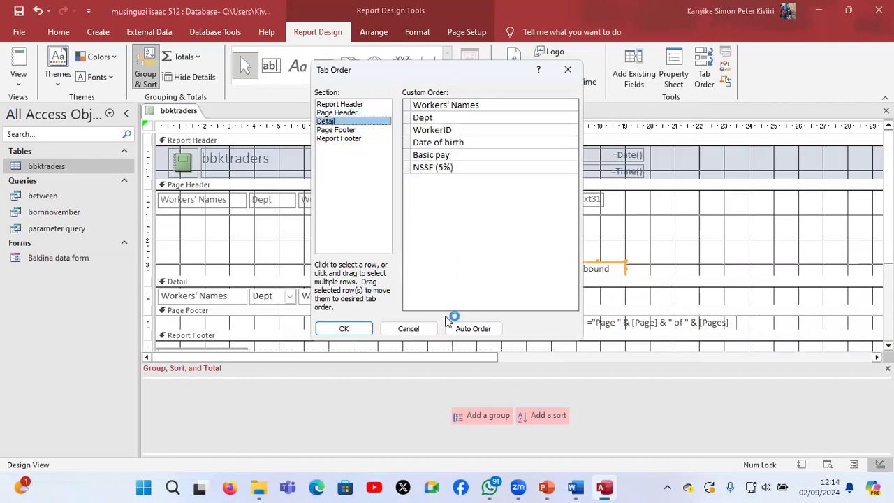
click(361, 329)
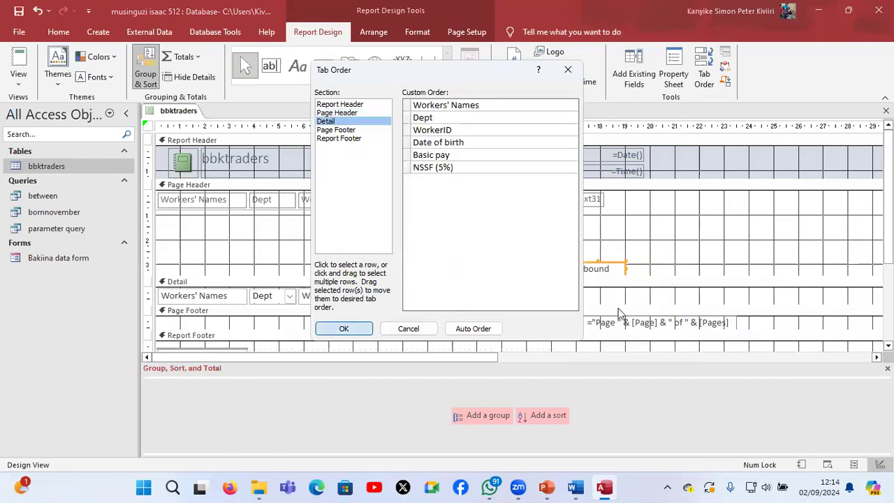
Try again to move the unbound text box down from the Page Header into the Detail section
drag(583, 267, 579, 298)
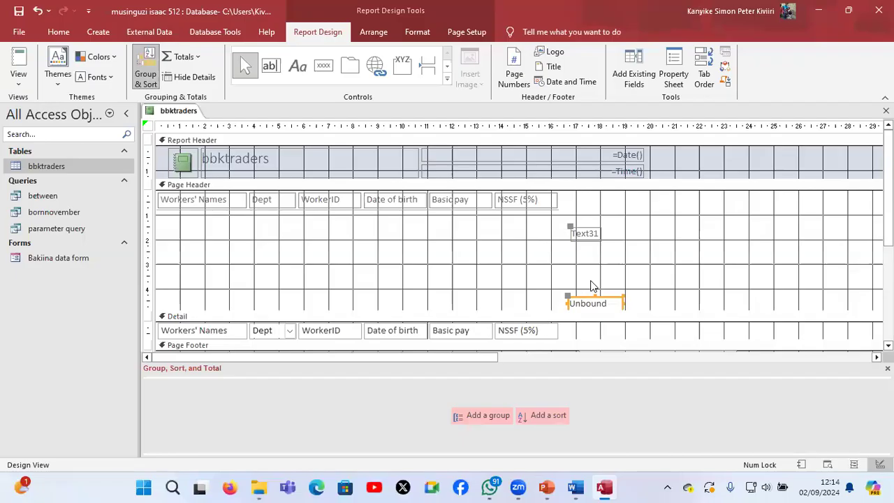
click(544, 326)
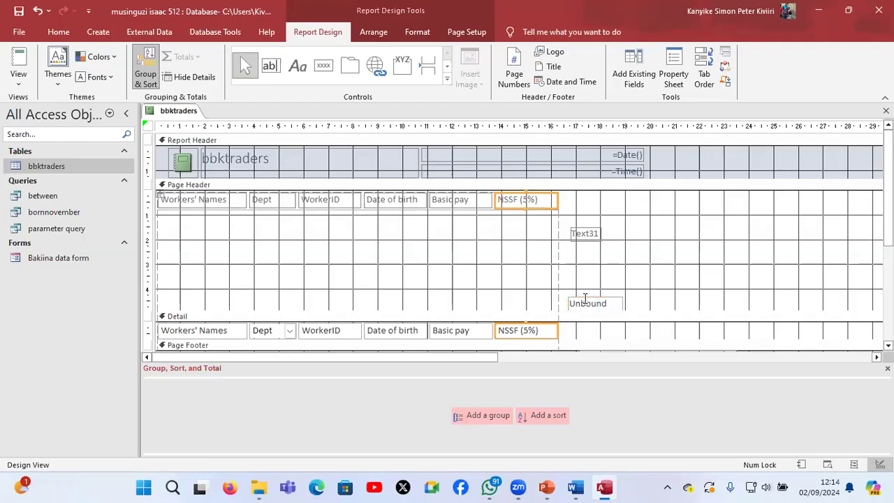
click(585, 300)
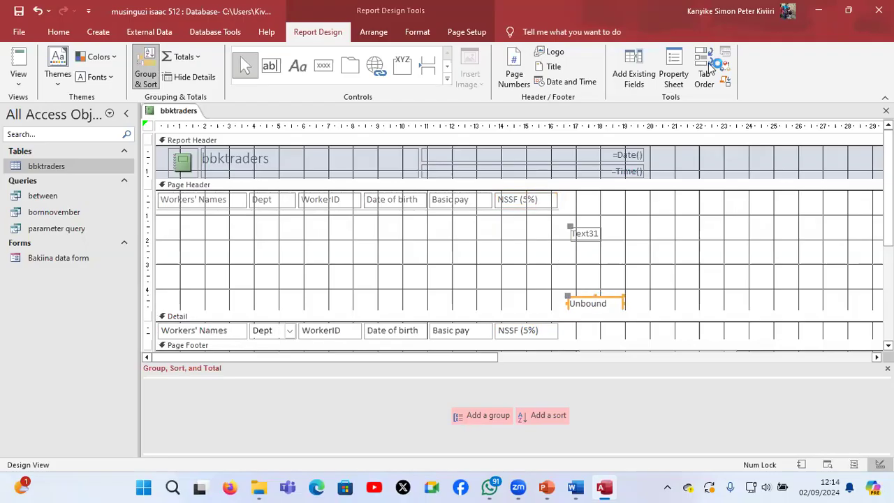
Cut the unbound text box with its label and reduce the height of the Page Header section
right_click(596, 296)
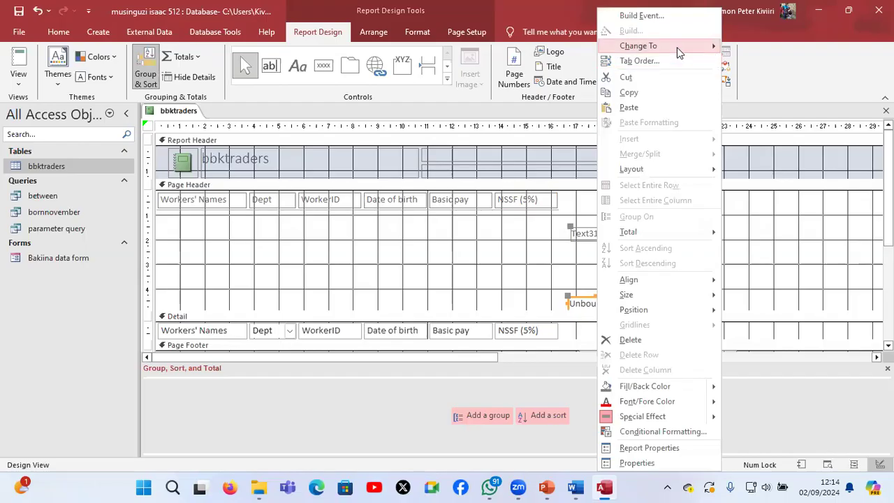
mouse_move(677, 53)
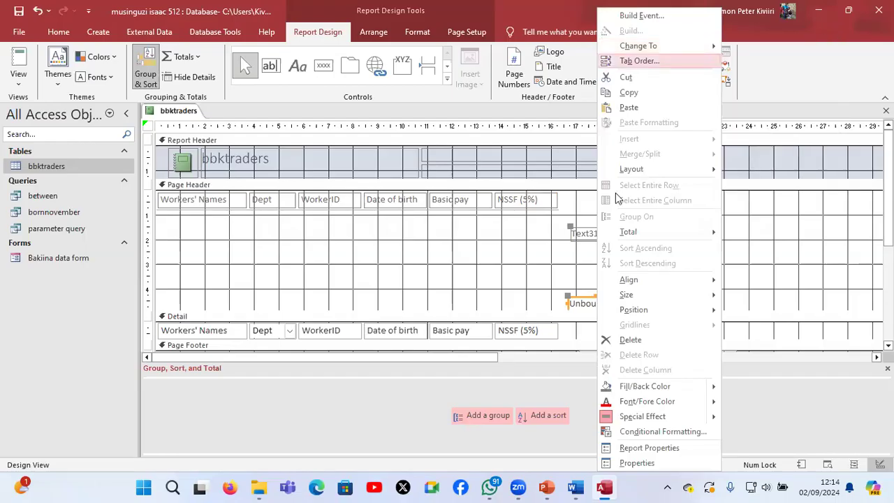
click(648, 78)
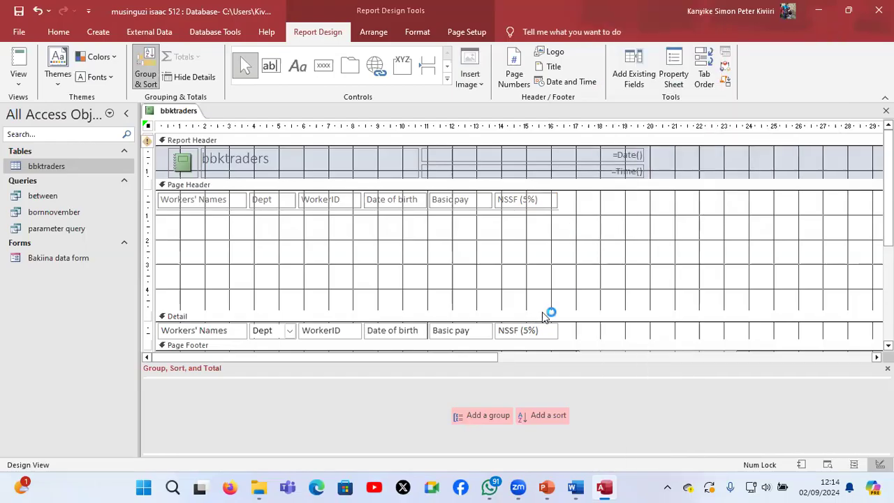
drag(543, 310, 548, 221)
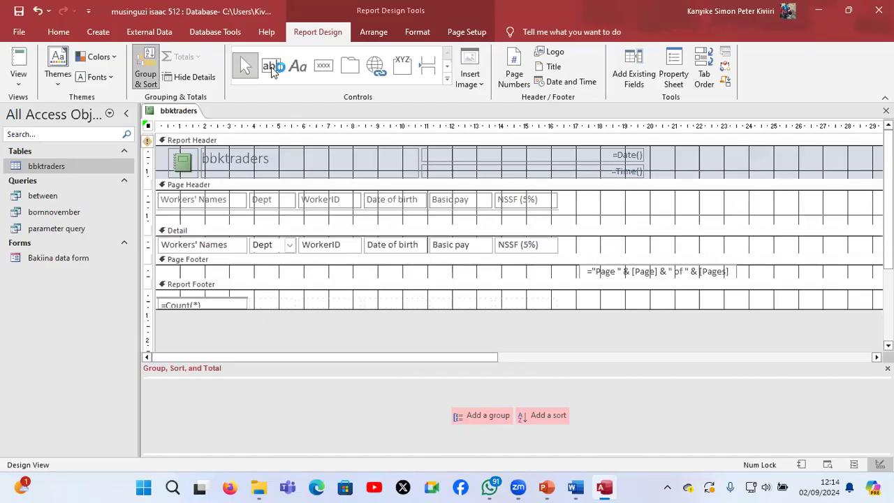
Add a text box to the Detail section beside NSSF (5%) and try to move its label into the Page Header
click(271, 67)
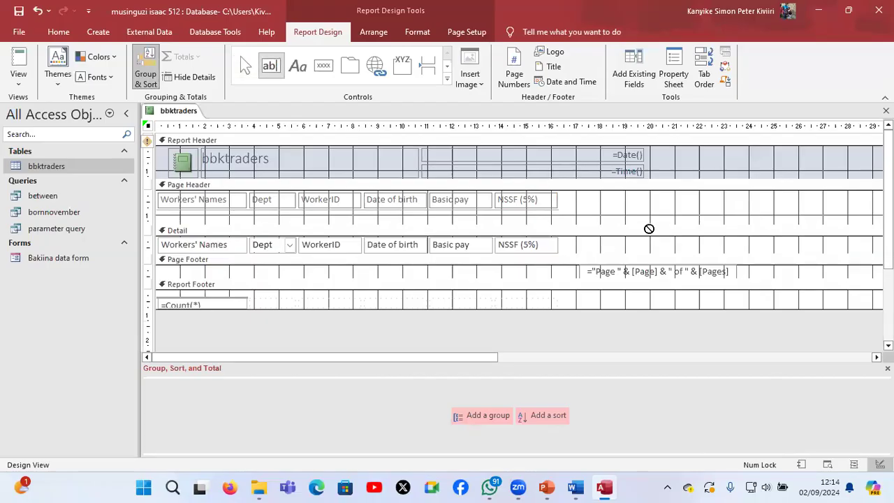
click(583, 243)
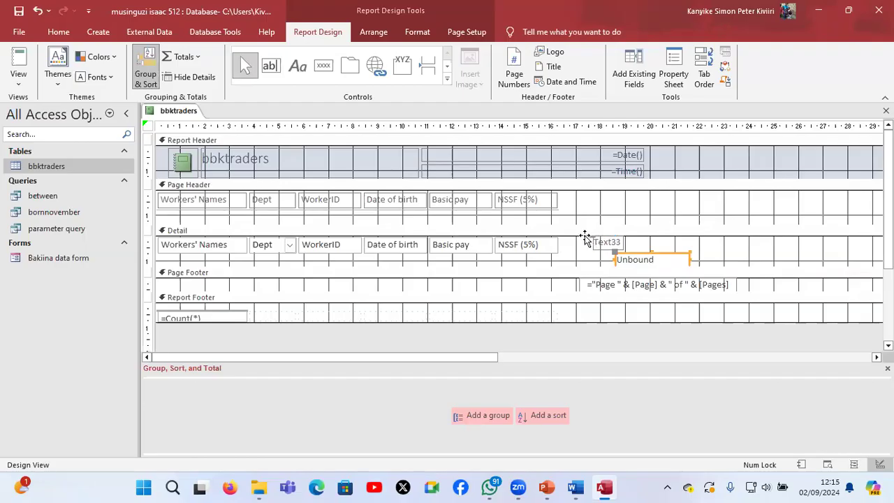
click(589, 242)
drag(582, 203, 582, 203)
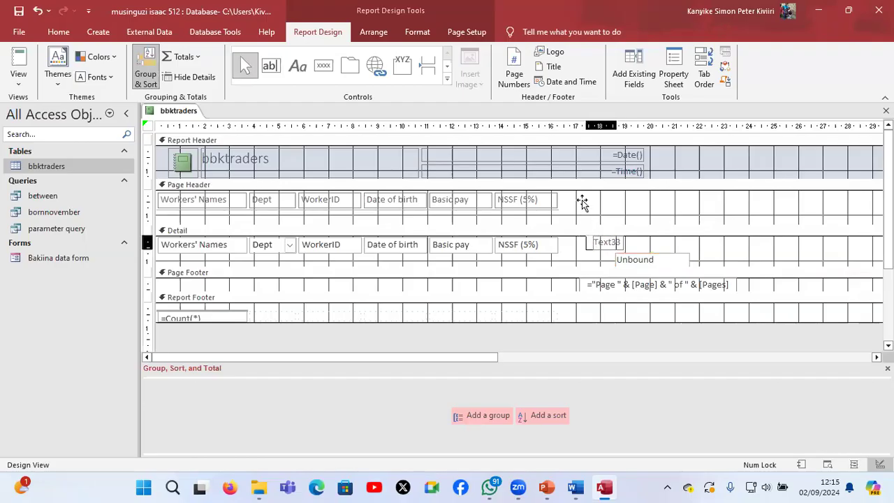
drag(581, 203, 582, 203)
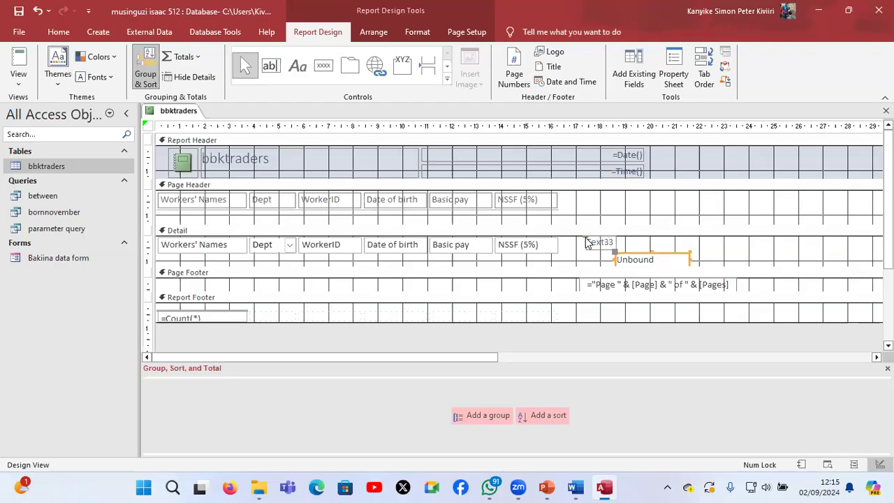
Review the tab order lists of the Detail and Page Header sections with the new text box in place
right_click(586, 242)
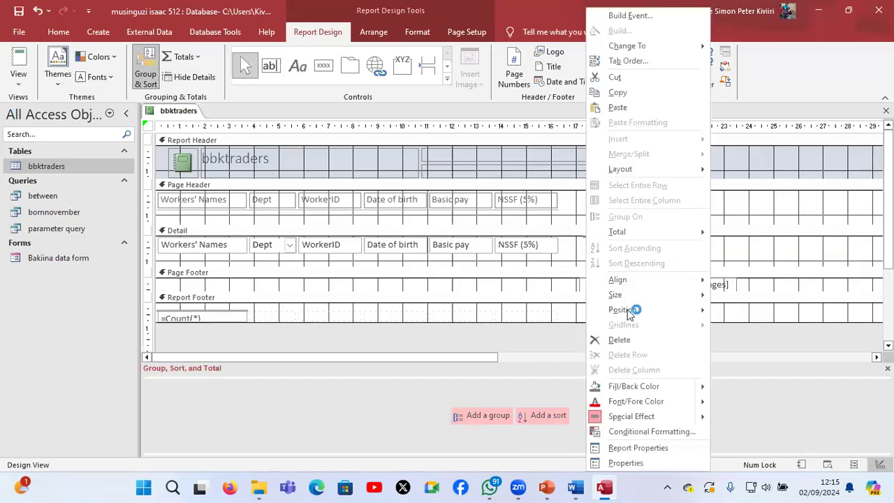
mouse_move(649, 314)
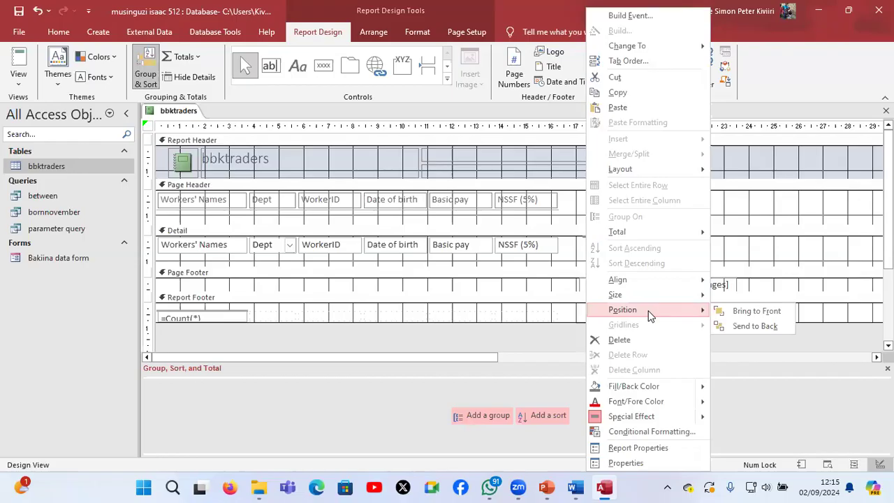
click(651, 62)
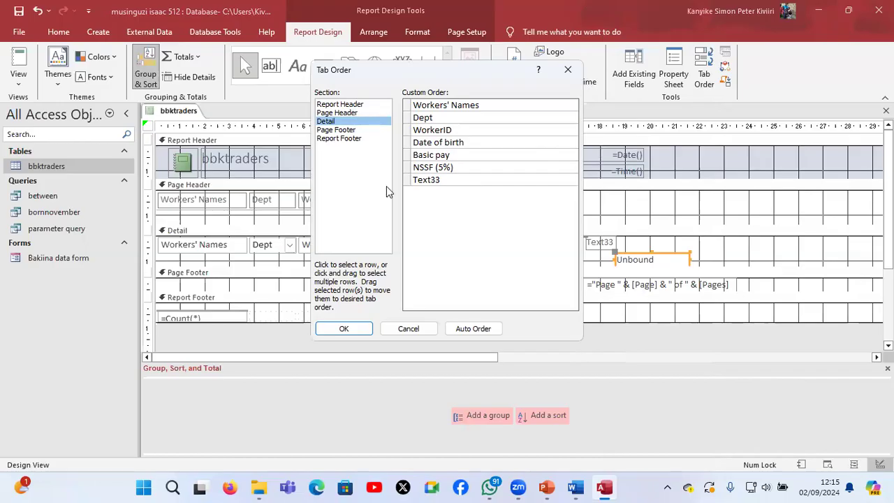
key(Up)
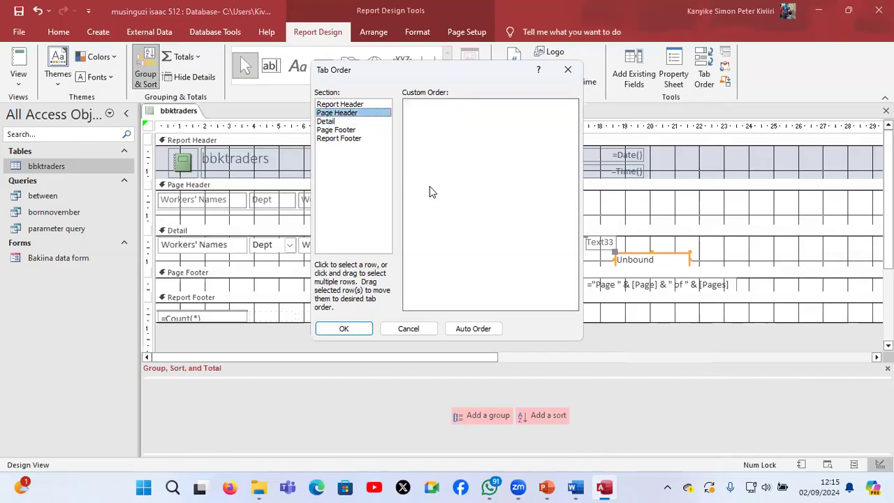
click(346, 329)
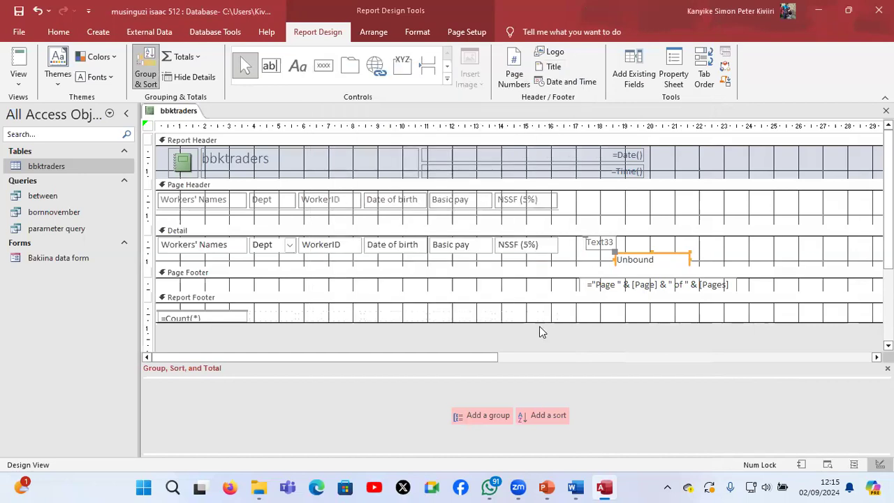
Move the new text box and its label up into the Page Header section and cut the label
click(594, 241)
drag(588, 209, 587, 208)
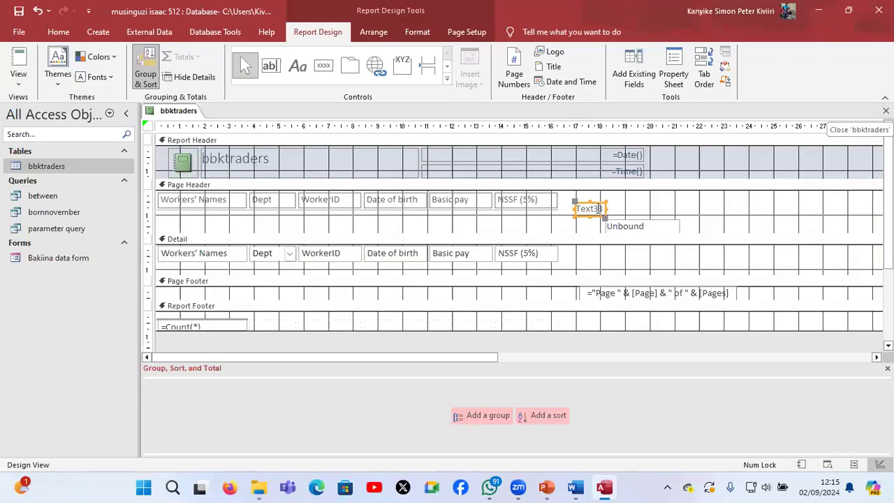
click(590, 209)
double_click(578, 209)
click(581, 211)
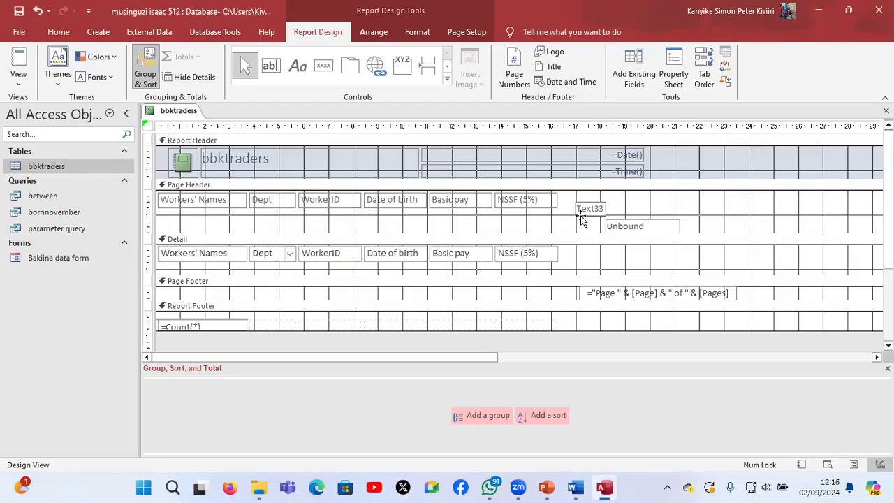
right_click(581, 219)
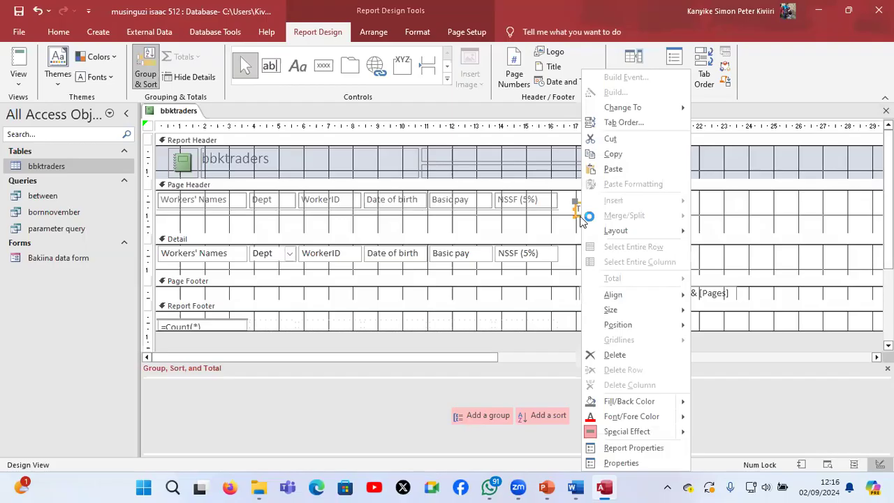
click(626, 139)
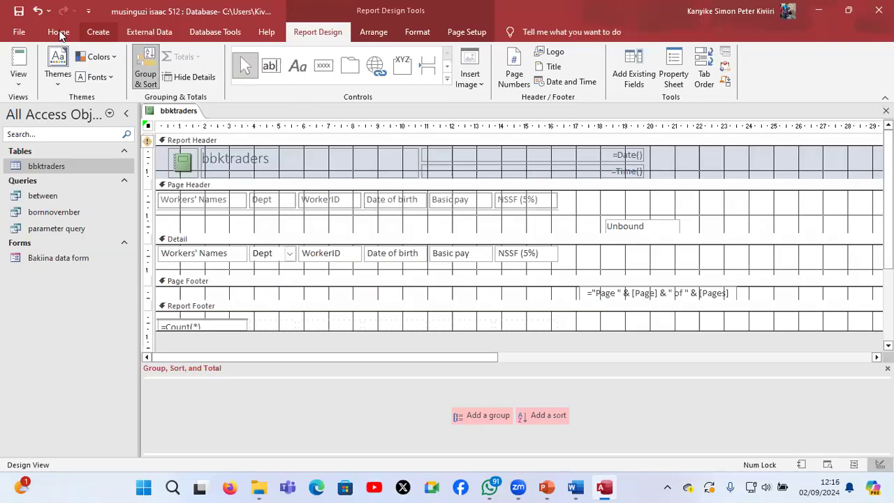
click(98, 33)
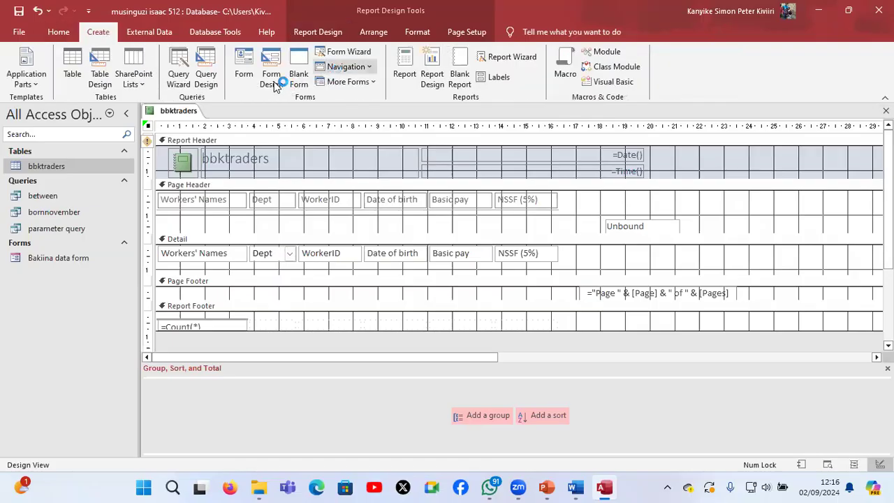
click(457, 70)
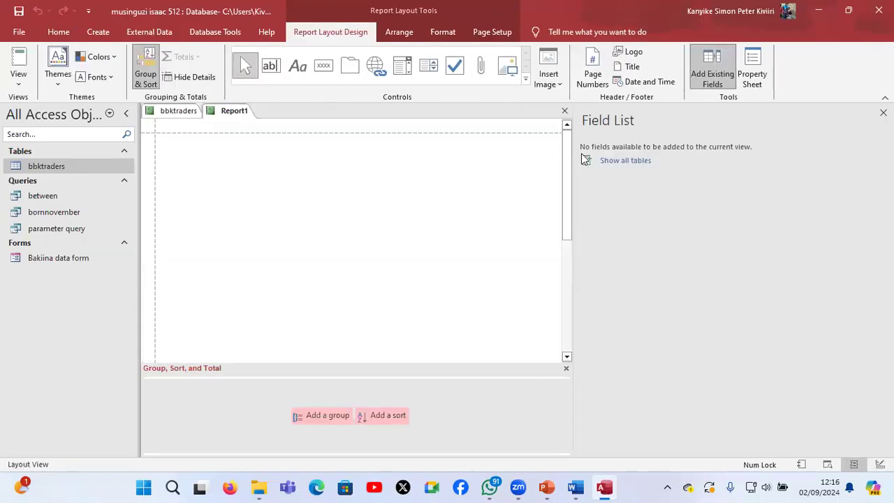
click(609, 162)
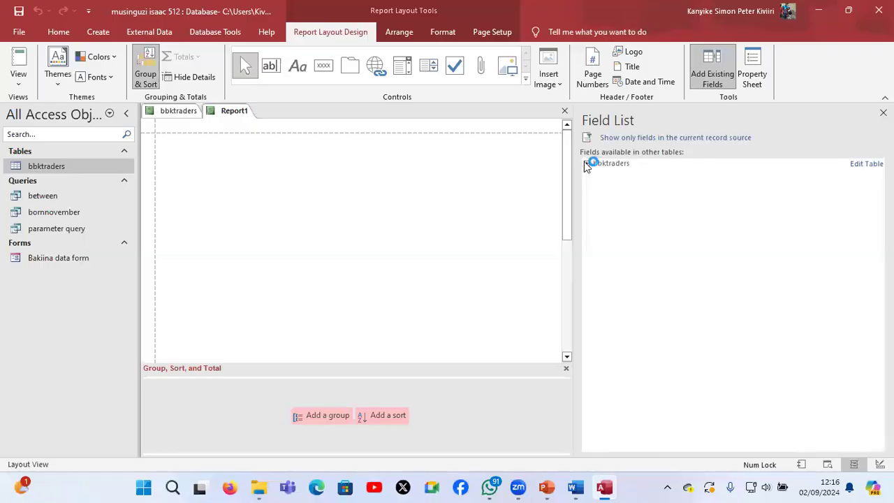
click(586, 163)
click(609, 177)
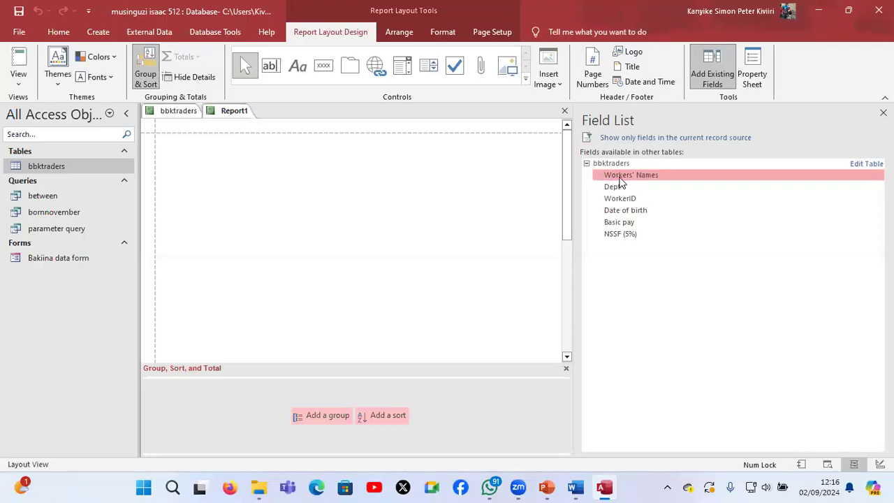
double_click(619, 180)
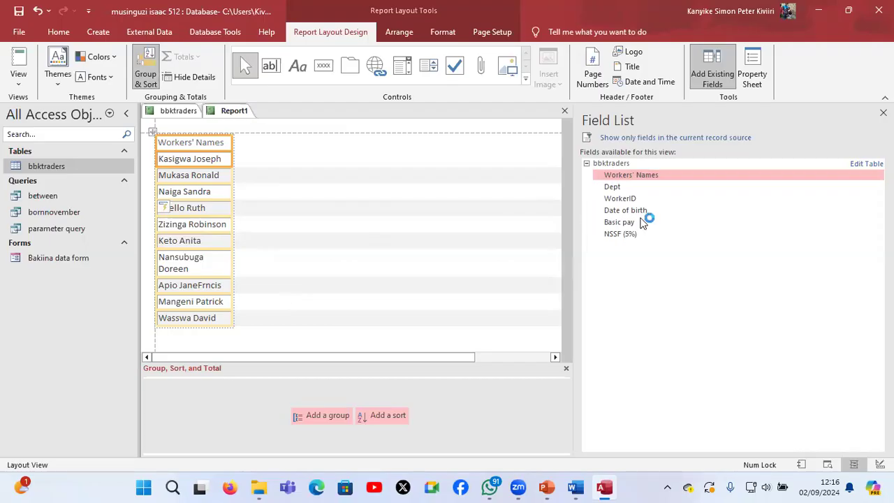
click(174, 339)
right_click(175, 339)
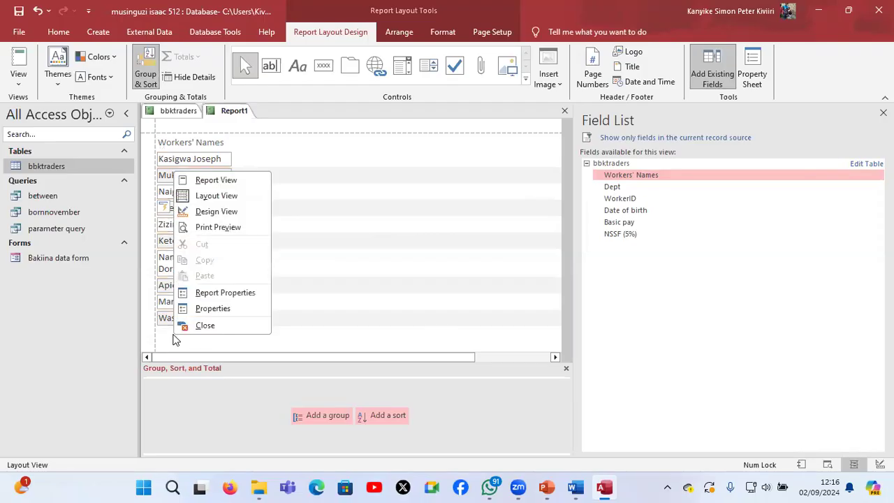
click(240, 110)
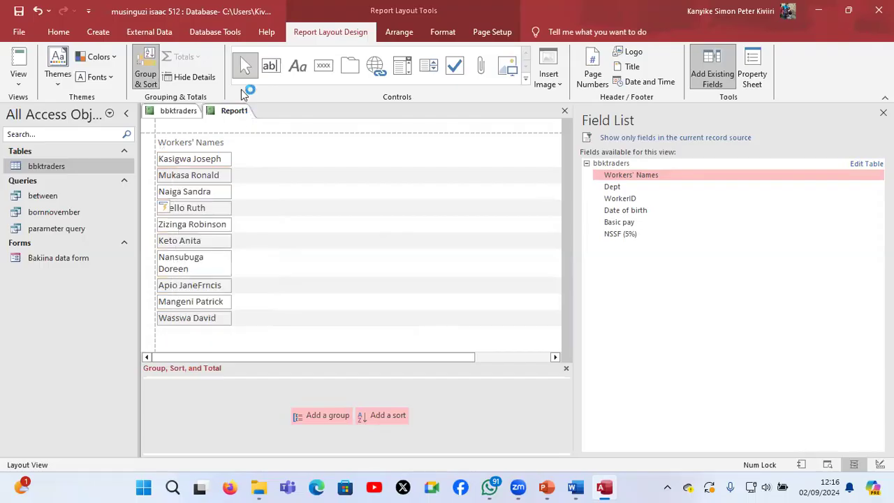
click(18, 82)
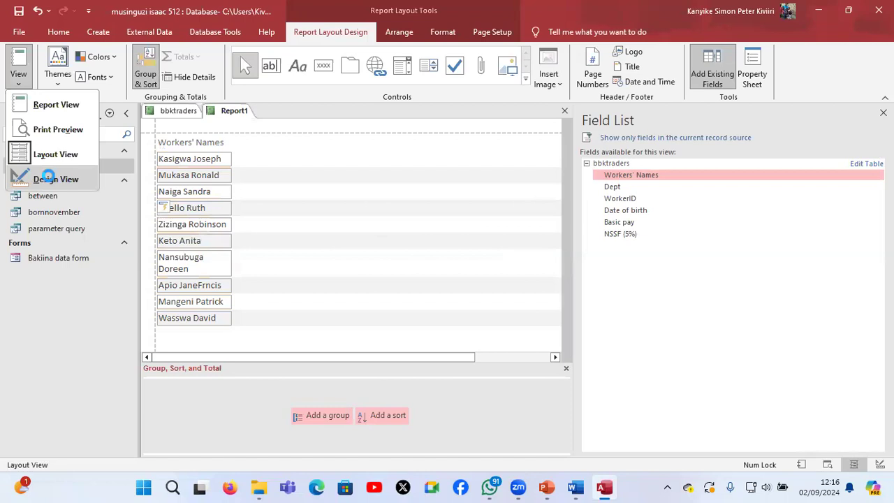
click(47, 179)
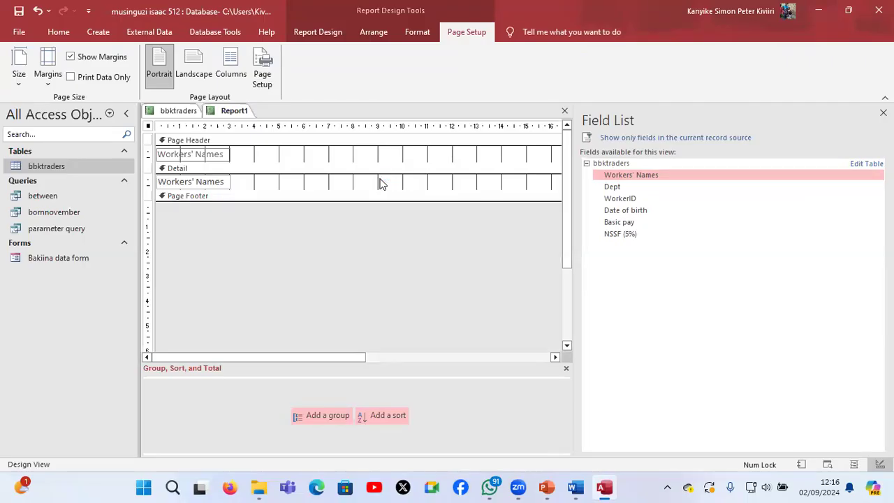
drag(362, 199, 363, 235)
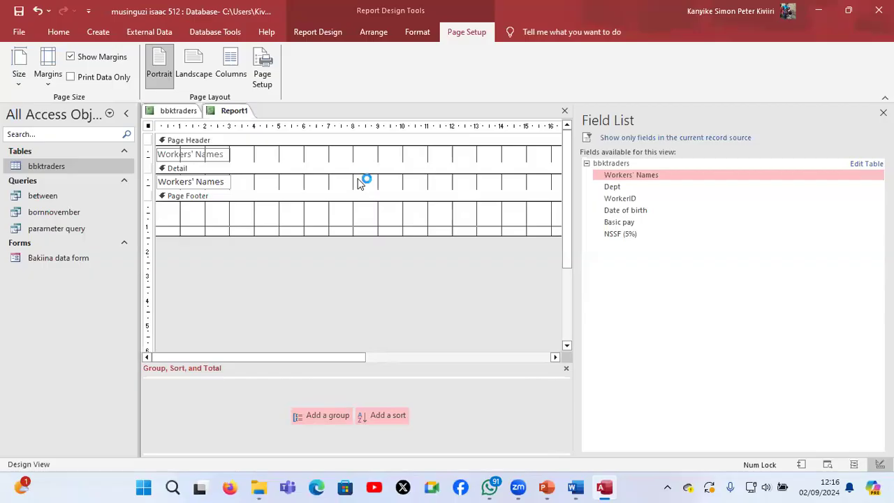
click(359, 182)
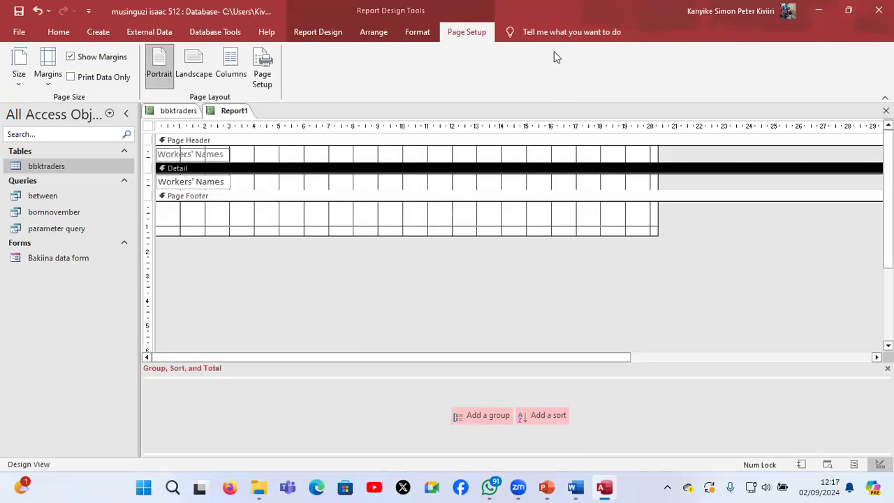
click(885, 110)
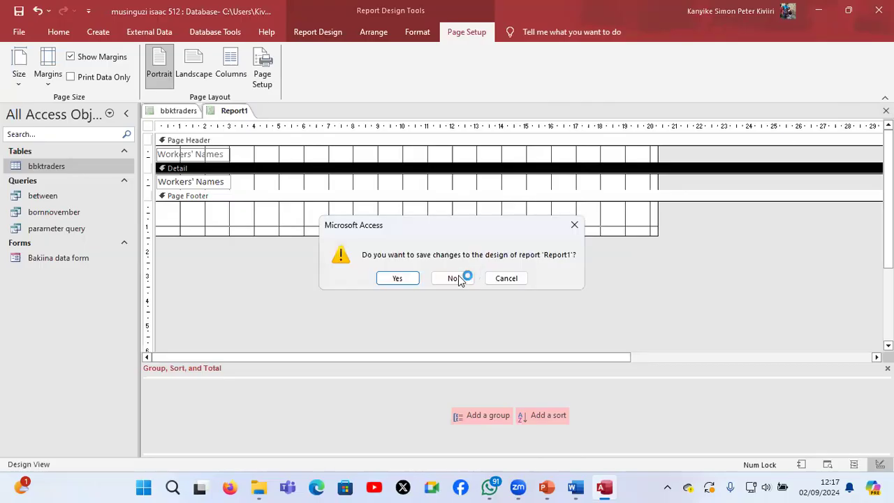
click(455, 278)
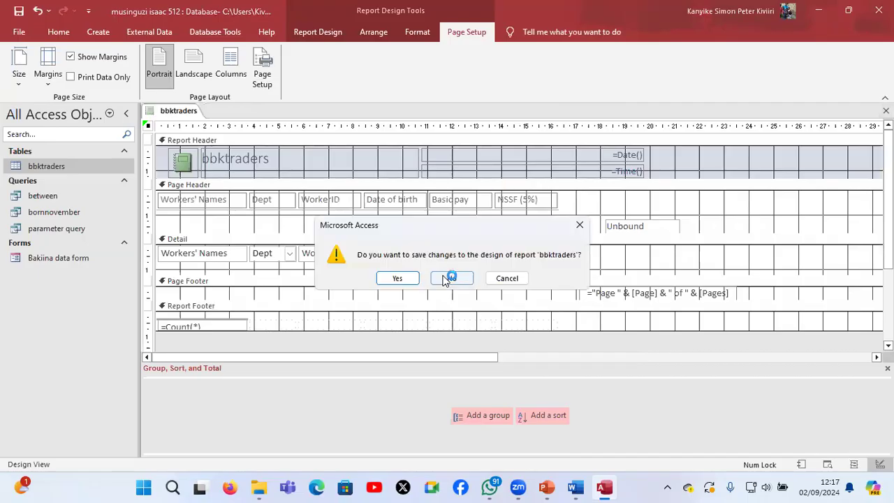
Close the bbktraders report without saving its design changes and create a new report in Design View
click(448, 278)
click(97, 32)
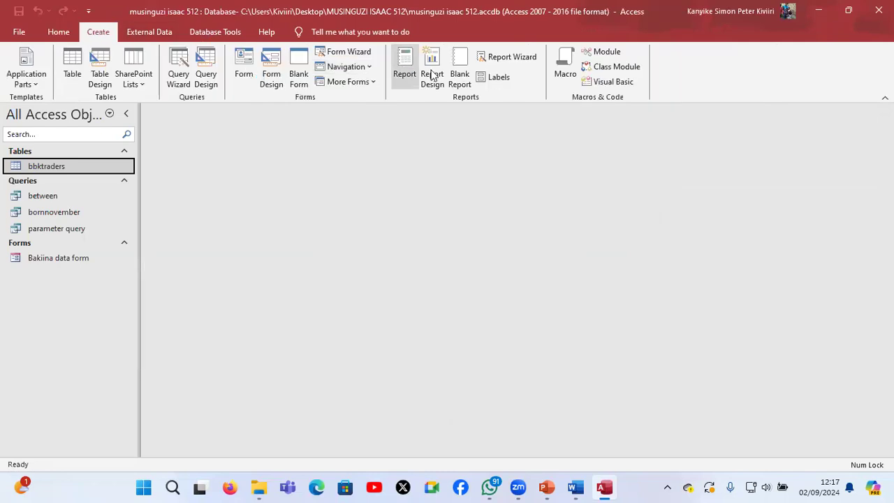
click(431, 74)
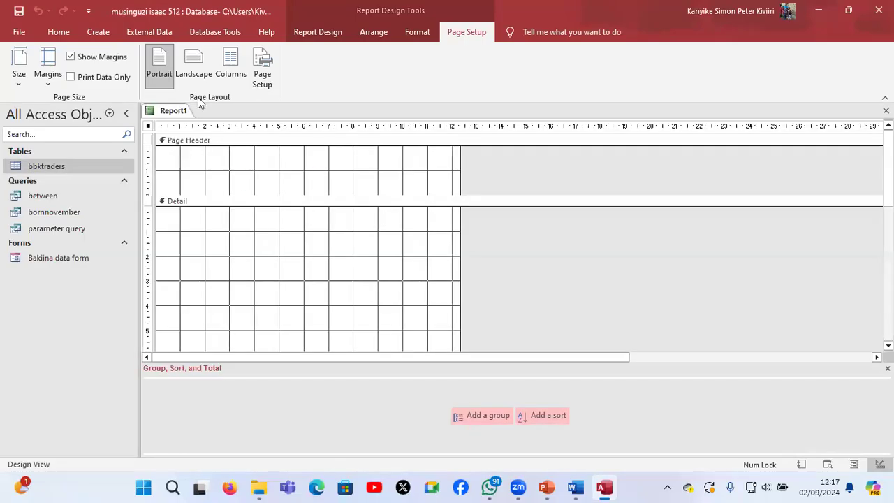
Show the existing fields of the bbktraders table and place the Workers' Names field at the top of the Detail section
click(321, 31)
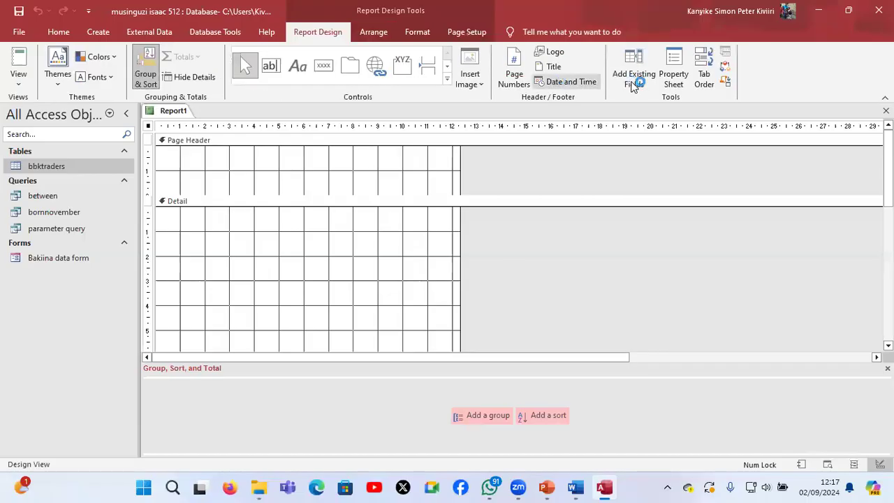
click(632, 83)
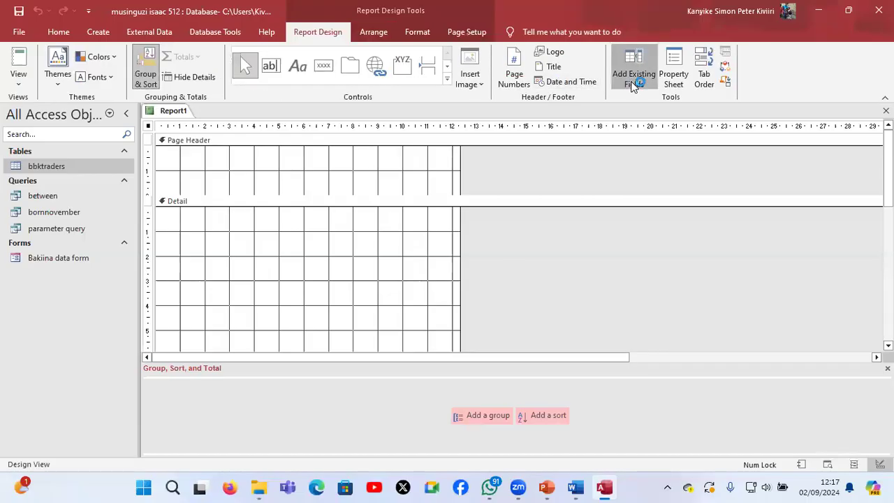
click(636, 178)
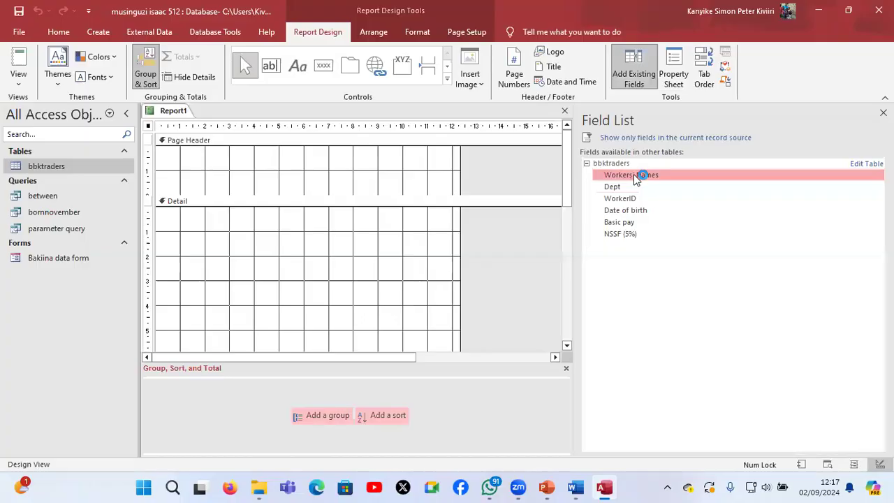
drag(636, 178, 247, 294)
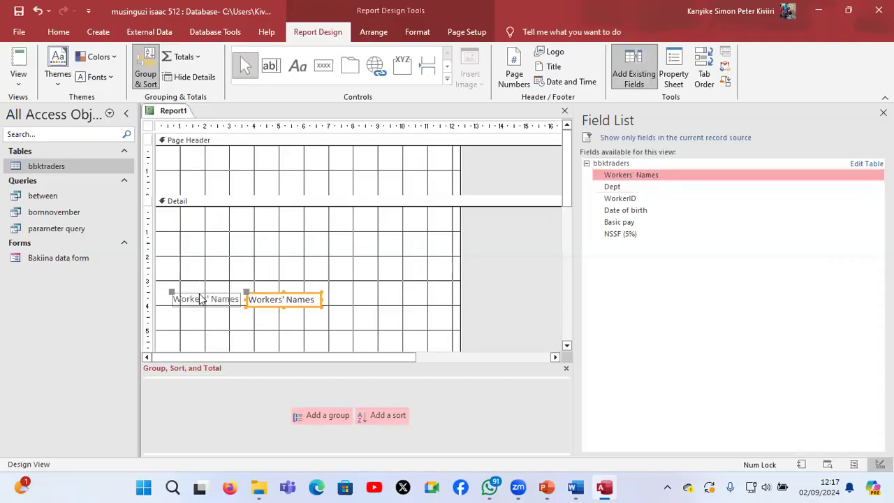
drag(183, 215, 184, 205)
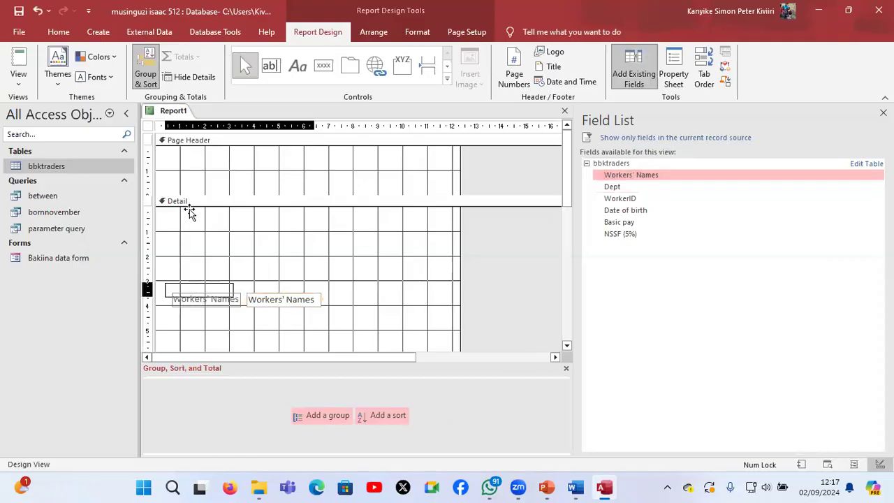
Add the Dept, WorkerID, Date of birth, Basic pay and NSSF (5%) fields to the Detail section
double_click(620, 187)
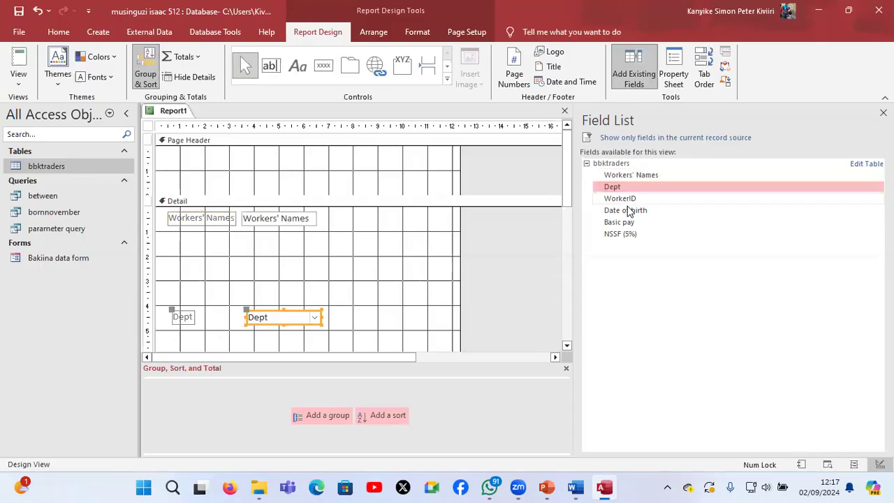
double_click(627, 202)
double_click(629, 211)
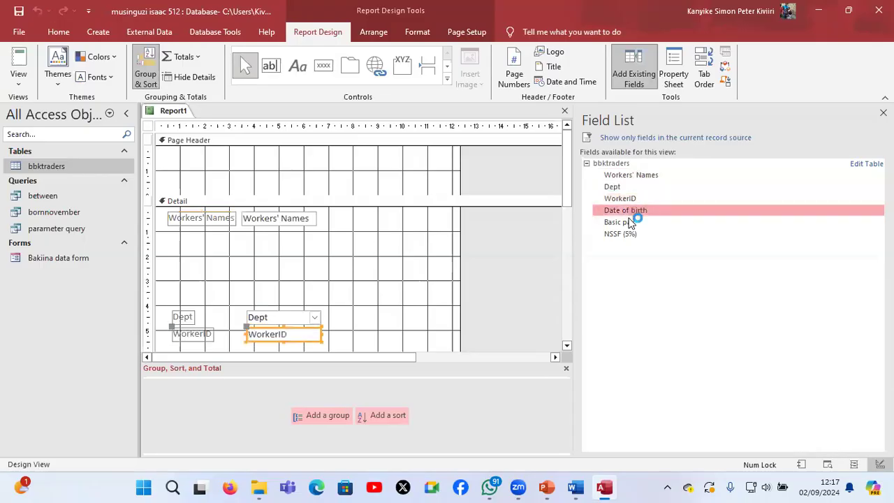
double_click(629, 223)
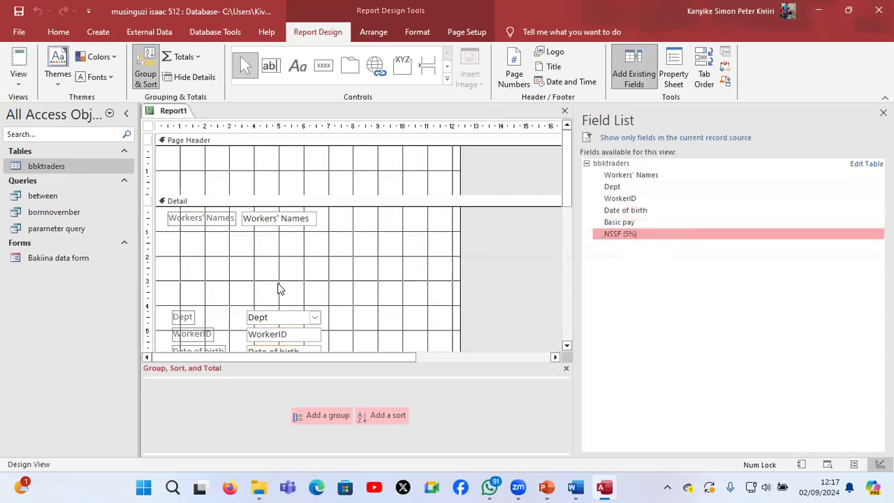
Move the Dept, WorkerID, Date of birth and Basic pay fields together up to just beneath Workers' Names
drag(279, 283, 322, 345)
mouse_move(271, 287)
mouse_down()
mouse_move(271, 183)
mouse_move(272, 205)
mouse_up()
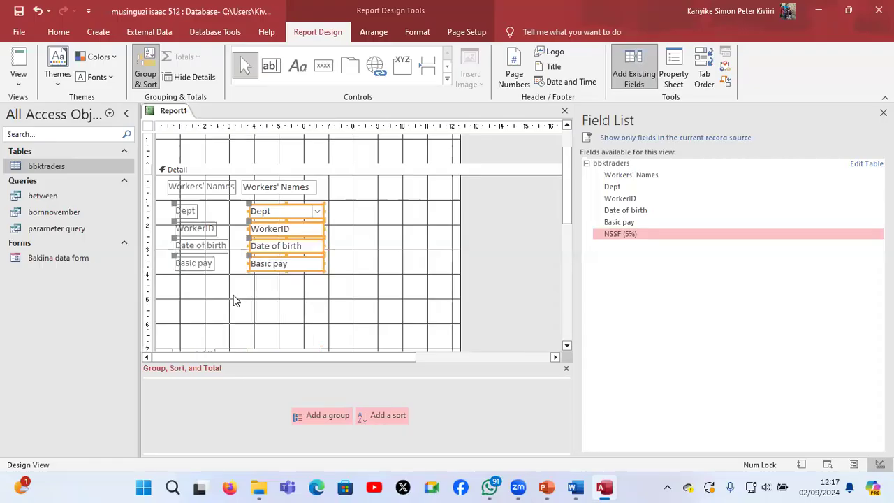
click(235, 301)
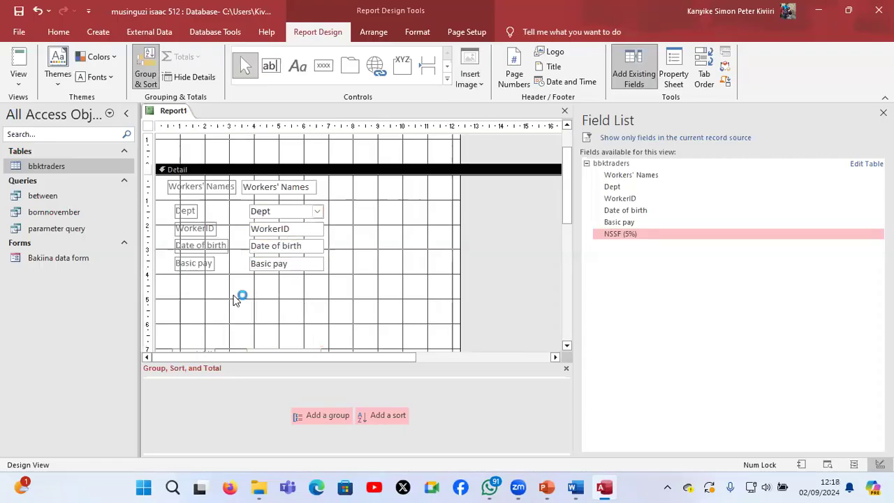
Add a text box beneath Basic pay in the Detail section and extend its label to line up with the field labels above
click(278, 67)
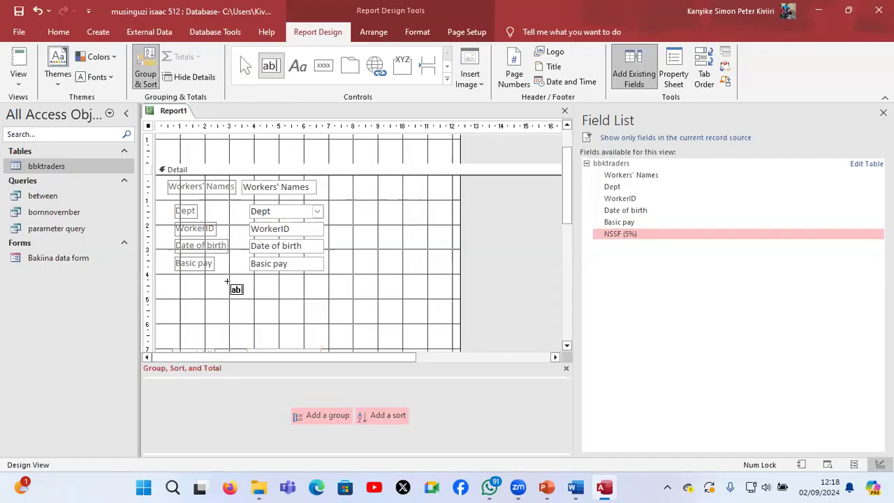
drag(255, 294, 261, 299)
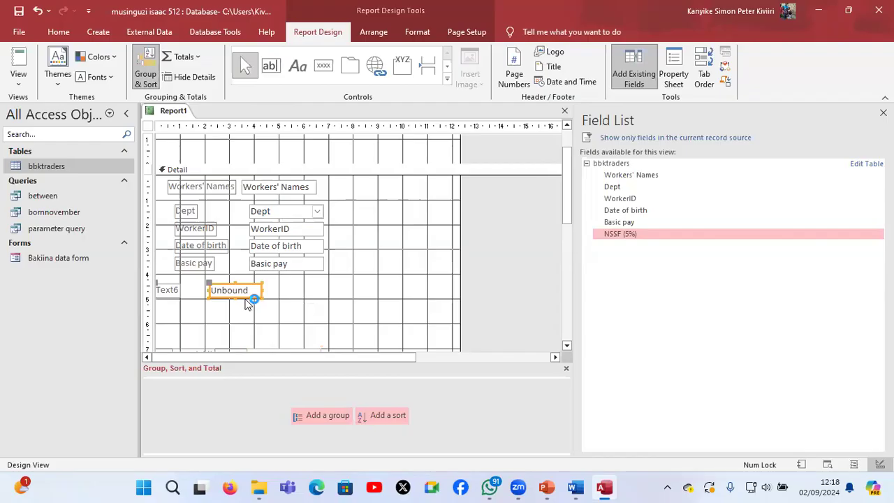
drag(263, 295, 272, 294)
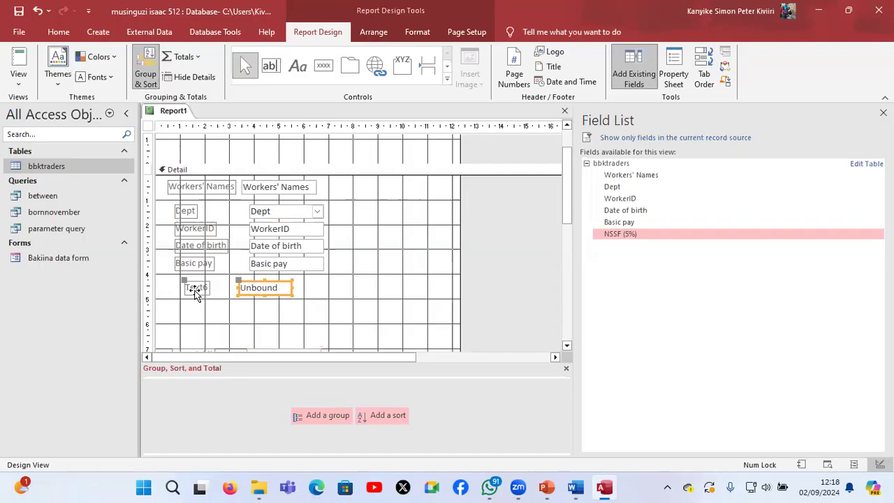
click(192, 288)
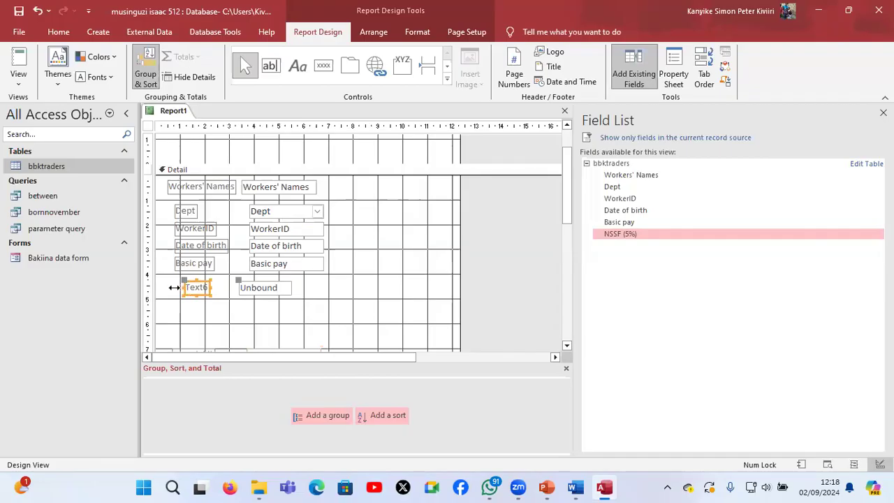
click(178, 288)
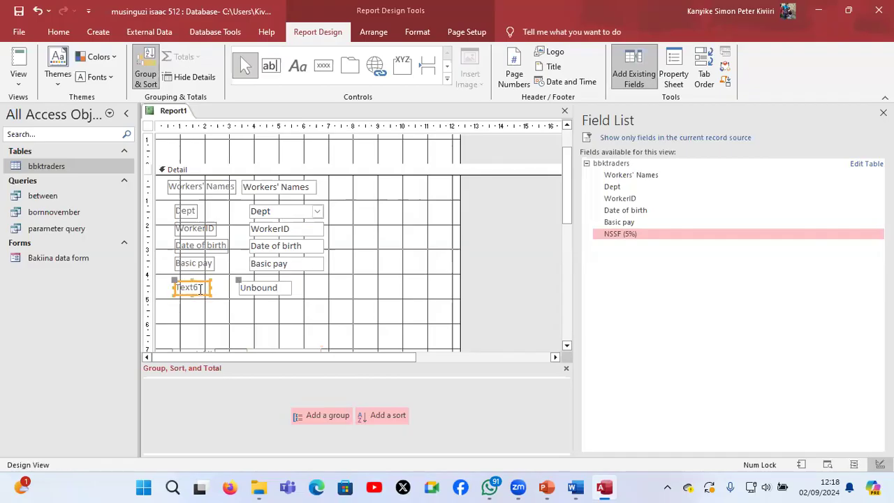
Change the new text box's label caption to Age
drag(200, 288, 163, 290)
text(Age here)
key(BackSpace)
key(BackSpace)
key(BackSpace)
key(BackSpace)
key(BackSpace)
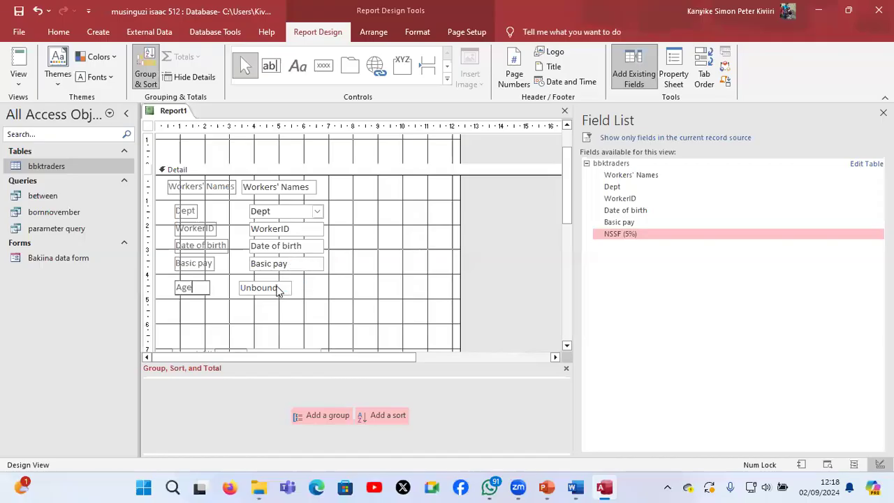
Enter the expression =date(now())-date([Date of Birth]) in the unbound text box beside the Age label
click(278, 289)
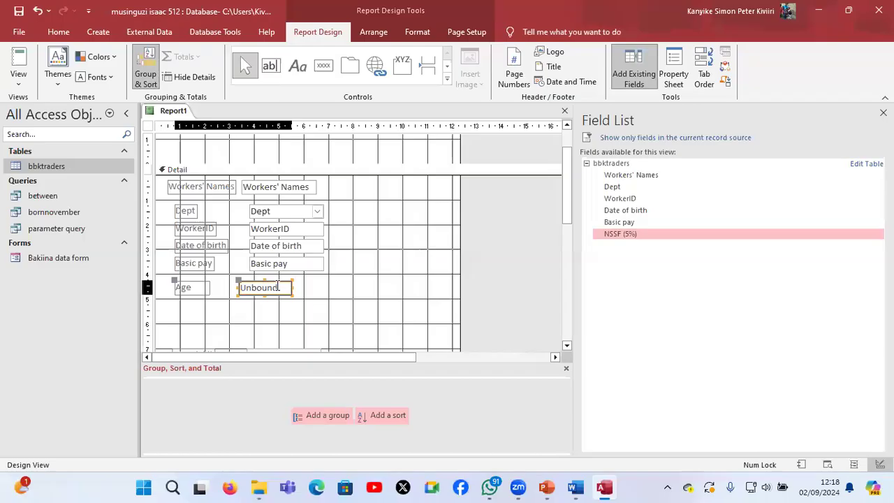
click(277, 286)
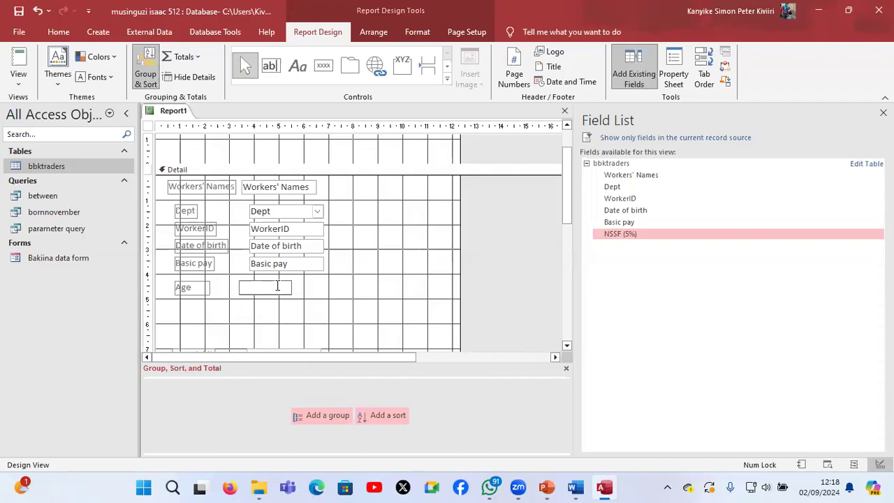
text(=)
text(da)
text(te)
text(()
text(now)
text(())
text())
text(-da)
text(te)
text(()
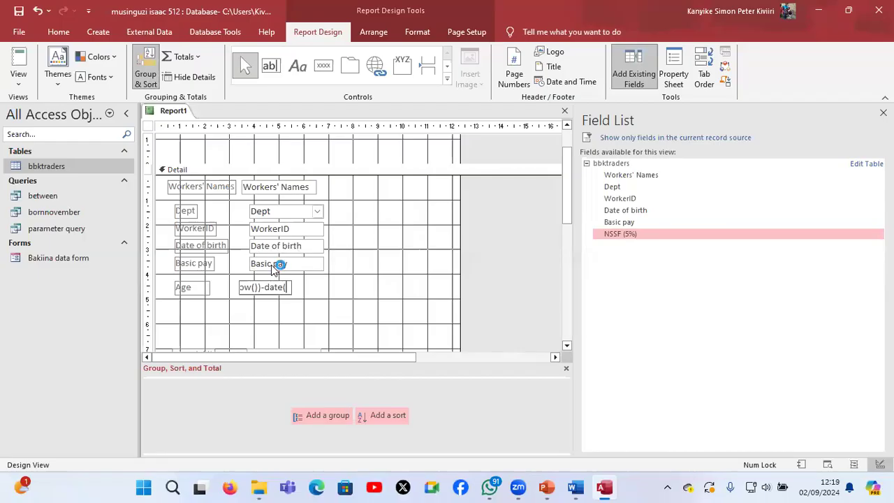
text([)
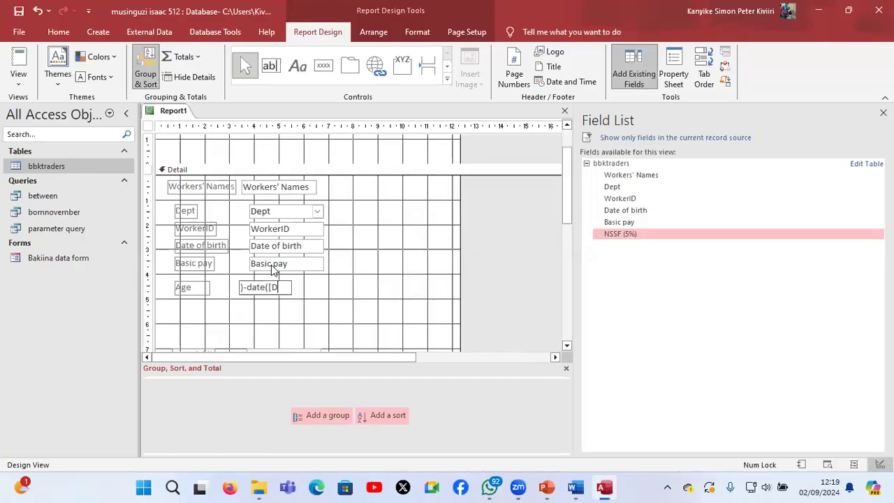
text(Date of Birth)
text())
Check the report task's wording in the Word document S850_2 online facilitation_3 and return to Access
mouse_move(575, 487)
click(571, 439)
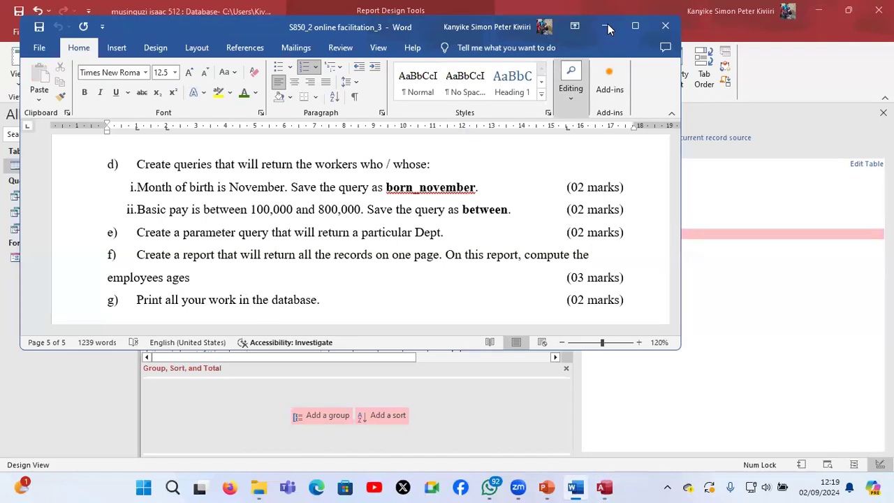
click(605, 27)
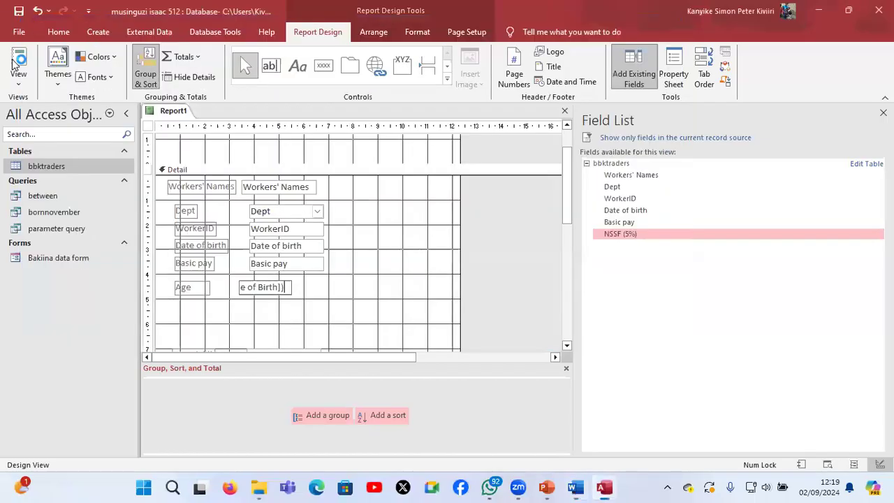
Try to apply the Age text box's date-based expression
click(391, 198)
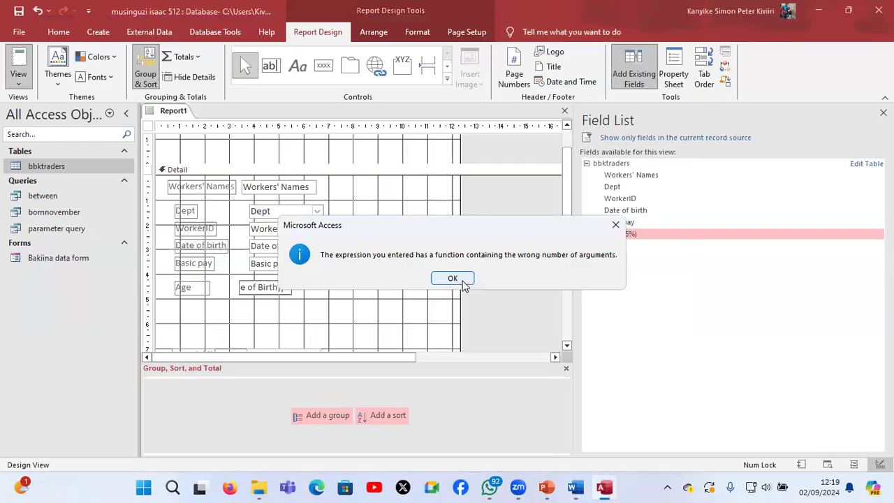
key(Return)
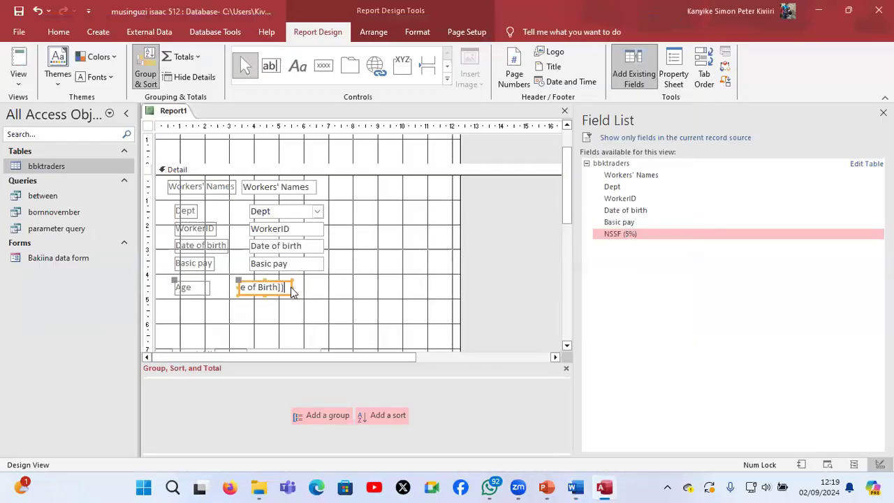
click(450, 280)
key(Return)
Replace the first date function in the Age text box's expression with Year, applied to now()
key(BackSpace)
text(b)
key(Left)
key(Left)
key(Left)
key(Left)
key(Left)
key(Left)
key(Left)
key(Left)
key(Left)
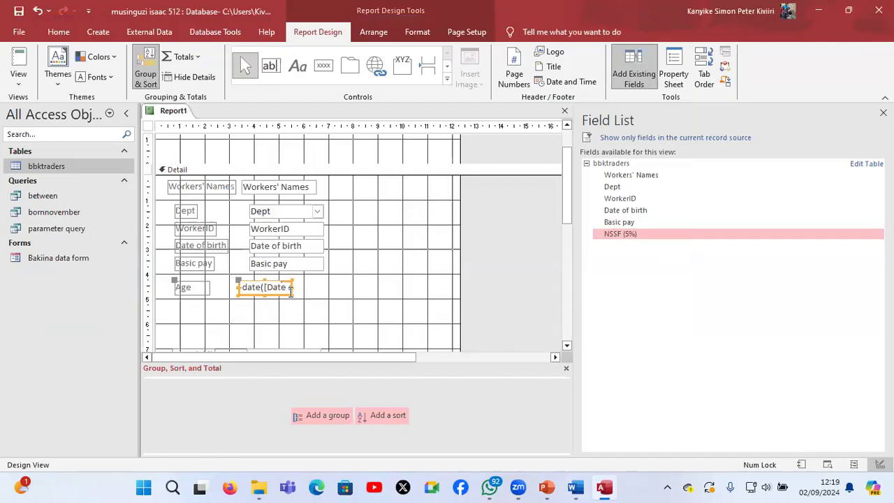
key(Left)
key(Left)
key(Left)
key(Left)
key(Left)
key(BackSpace)
key(BackSpace)
key(BackSpace)
key(BackSpace)
text(Tear)
key(BackSpace)
key(BackSpace)
key(BackSpace)
key(BackSpace)
text(Year)
Replace the second date function in the Age expression with Year, giving =Year(now())-Year([Date of Birth])
key(Right)
key(Right)
key(Delete)
key(Delete)
key(Delete)
key(Delete)
text(Year)
Show the report in Report View and check the workers' computed ages against the report task in Word
click(17, 56)
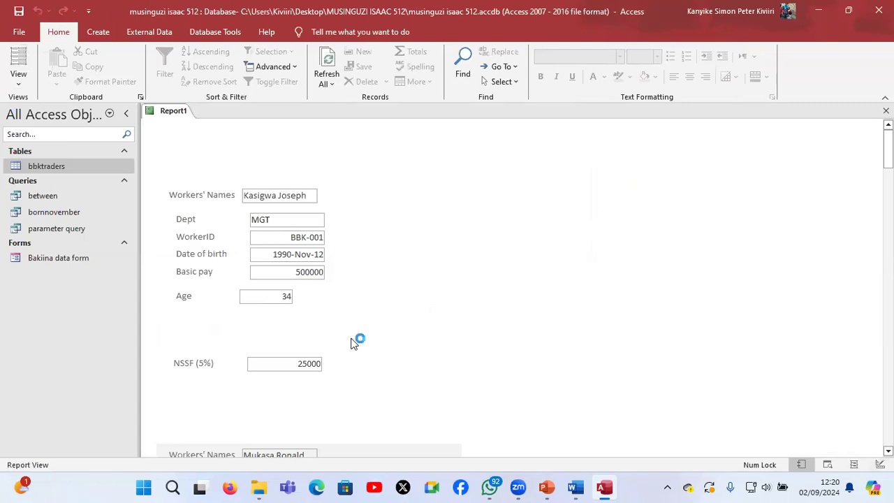
scroll(354, 342, down, 5)
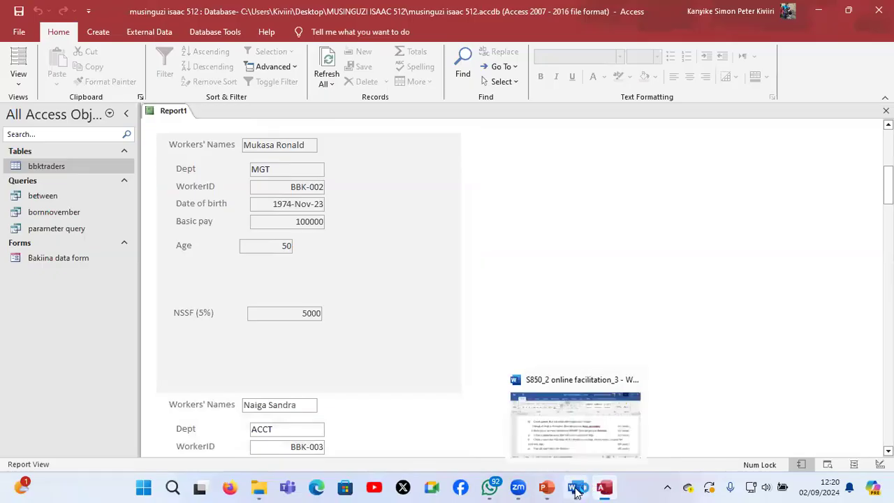
click(577, 491)
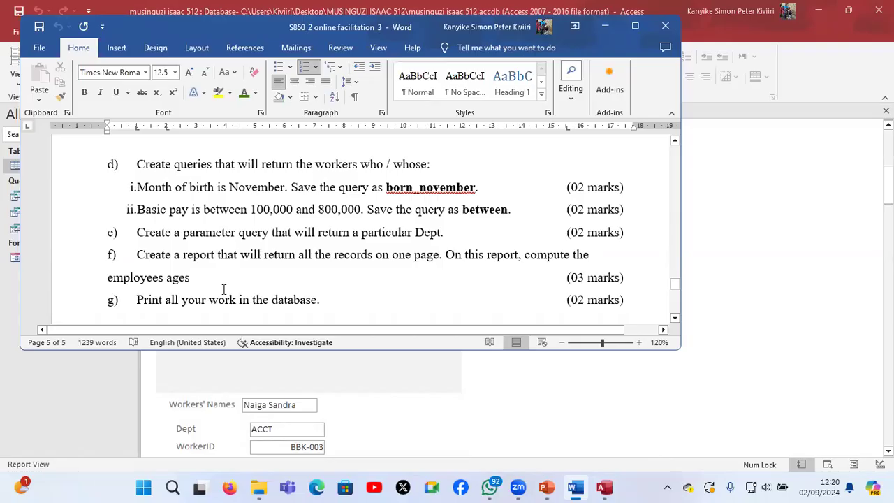
scroll(223, 288, down, 3)
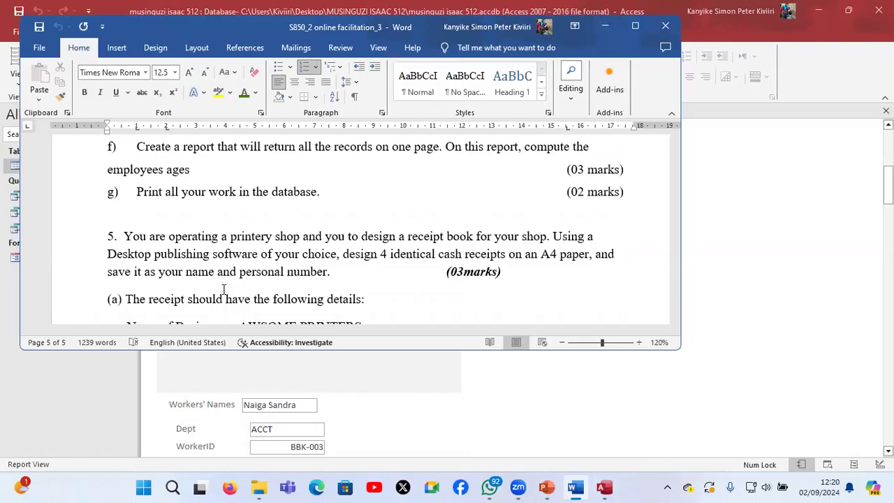
click(603, 28)
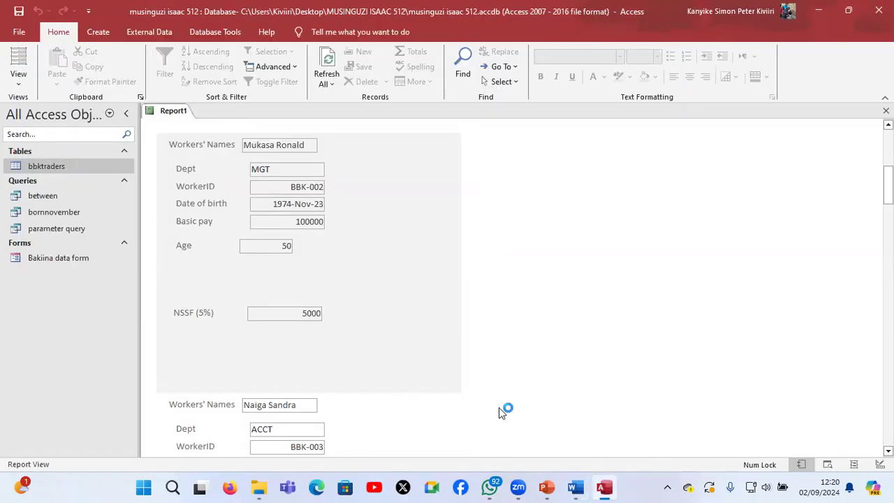
scroll(397, 345, down, 1)
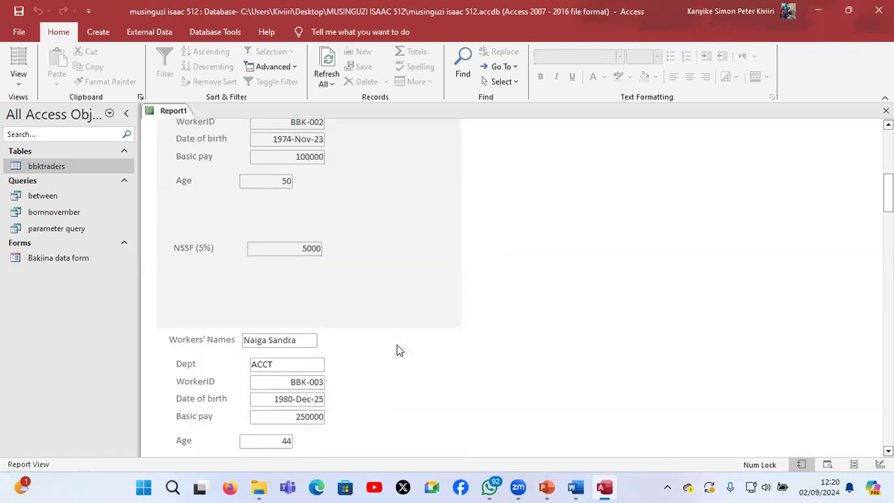
scroll(396, 344, up, 5)
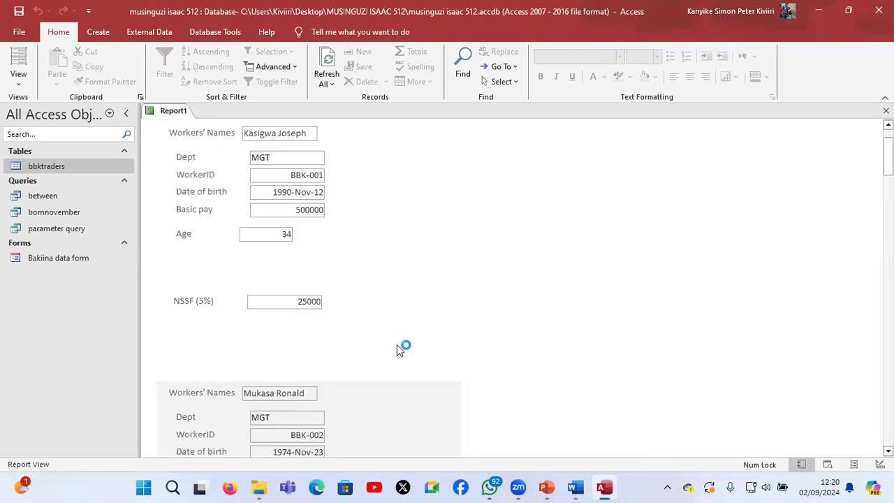
scroll(396, 344, up, 1)
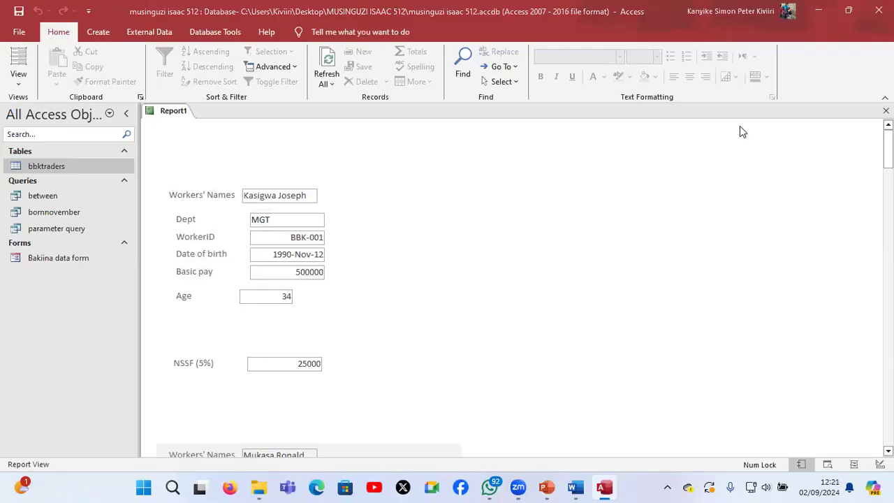
Save the report as Report1 and close Access
click(666, 274)
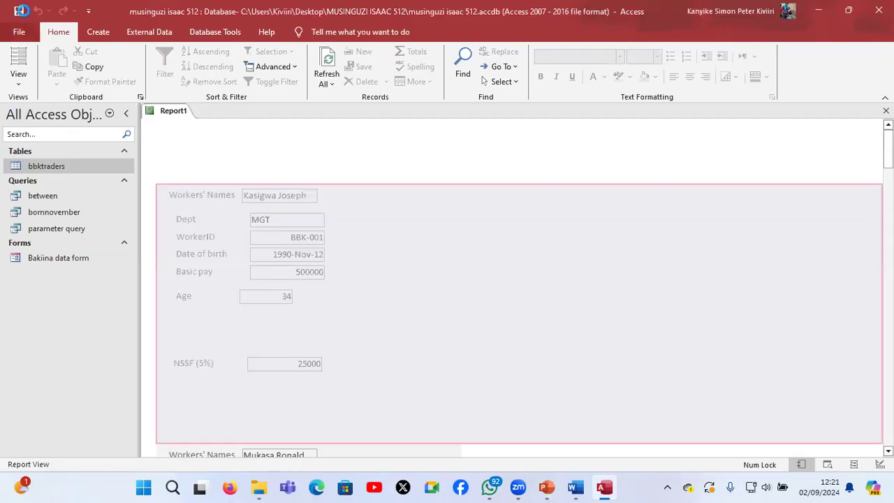
key(ctrl+s)
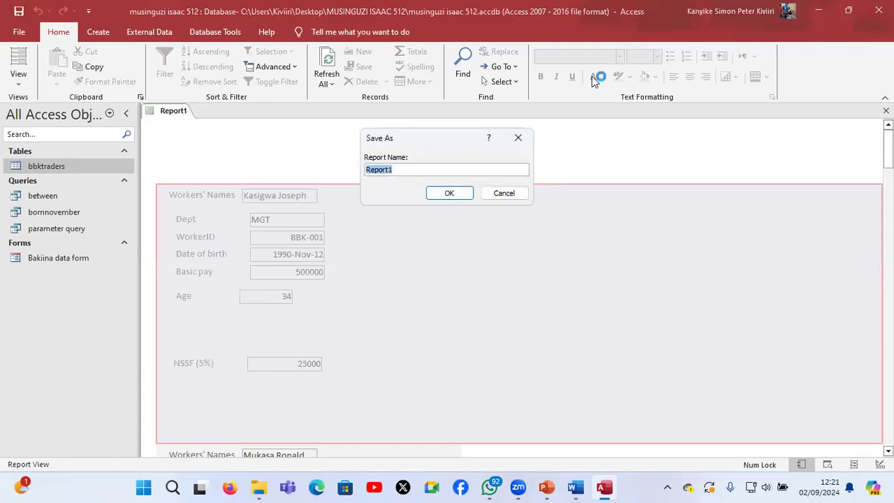
click(441, 172)
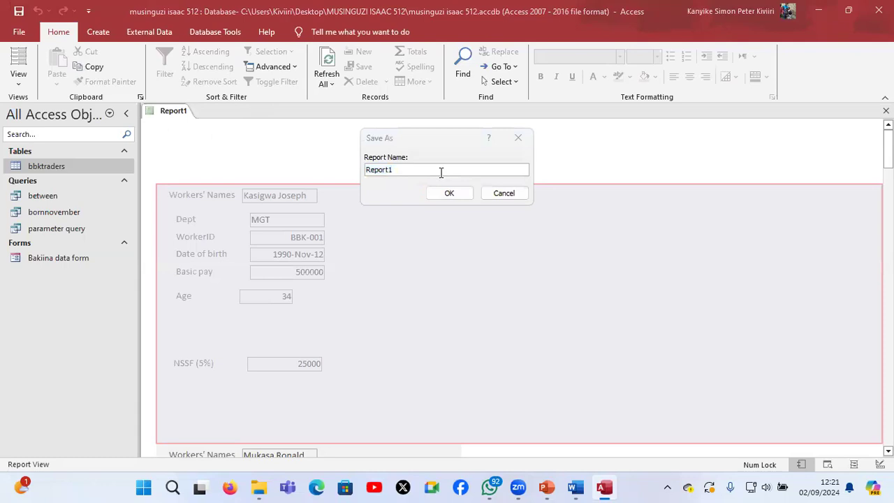
click(447, 192)
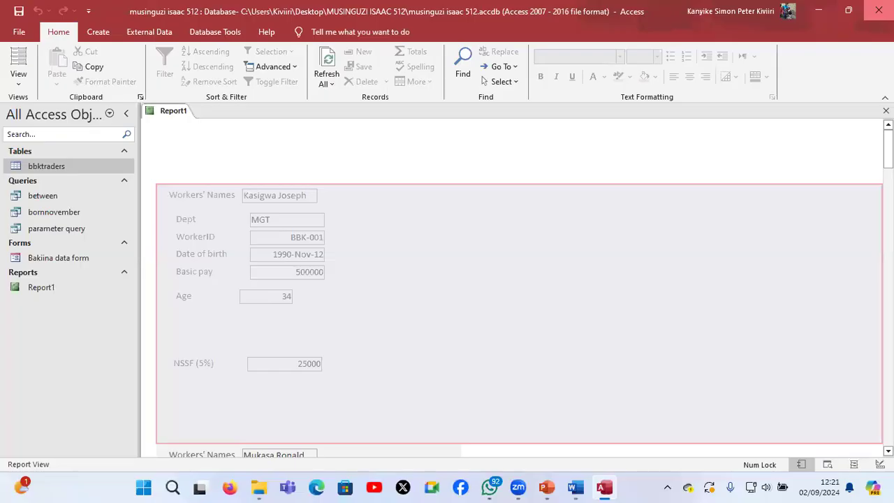
click(878, 9)
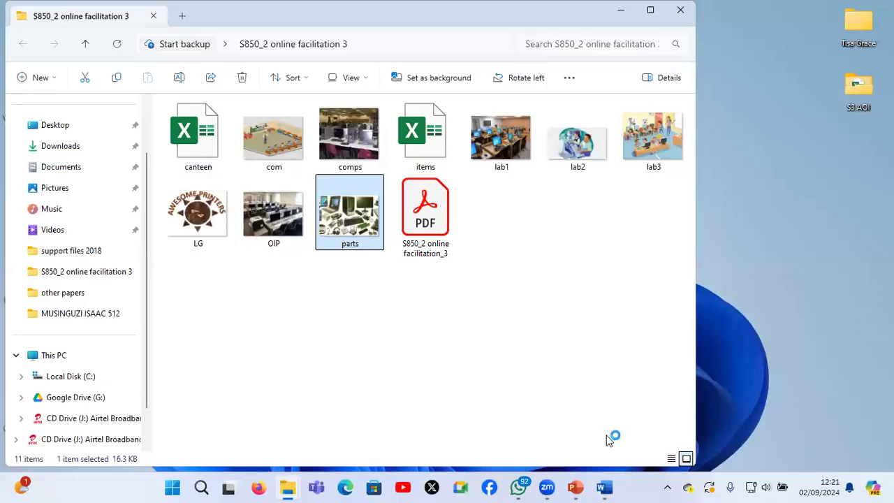
Switch to the Word task document, maximize it and read question 5 about designing four identical cash receipts on A4
mouse_move(608, 488)
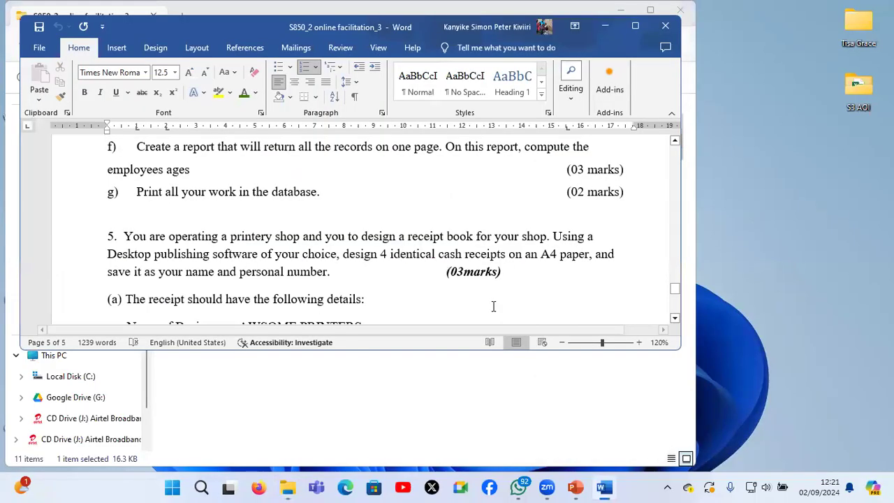
scroll(493, 306, down, 2)
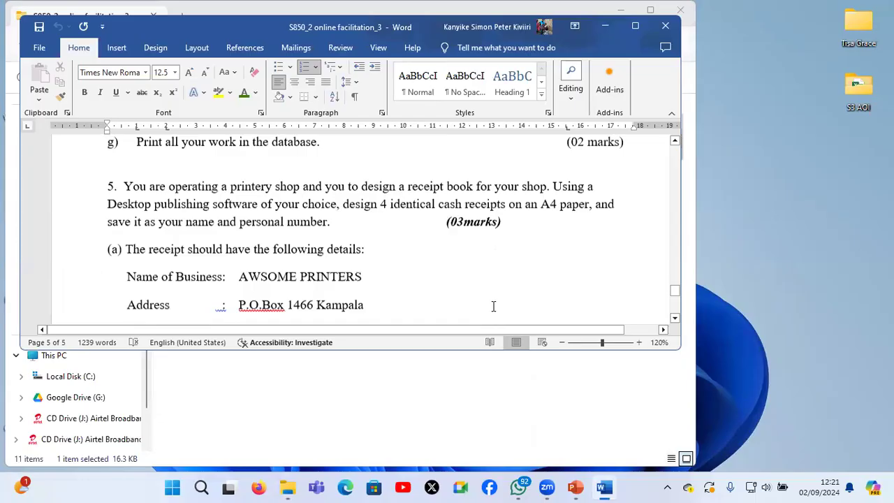
scroll(493, 306, down, 1)
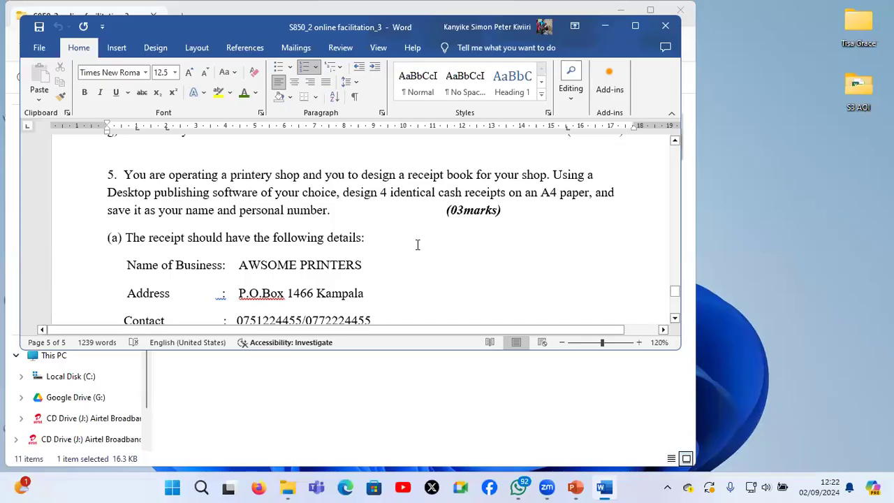
click(634, 31)
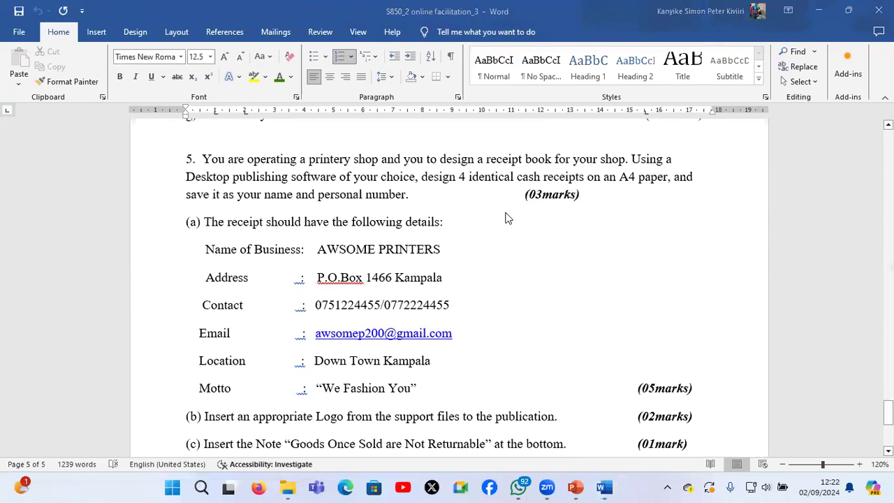
Find and launch Publisher
key(super)
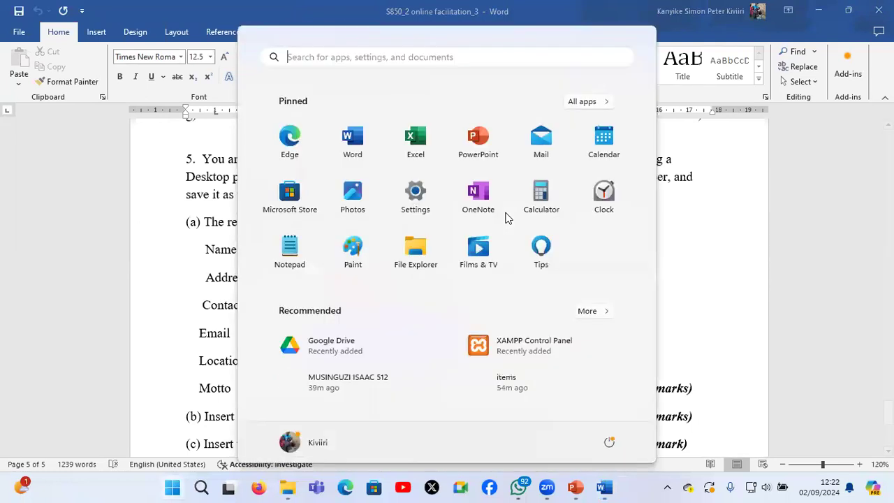
text(pub)
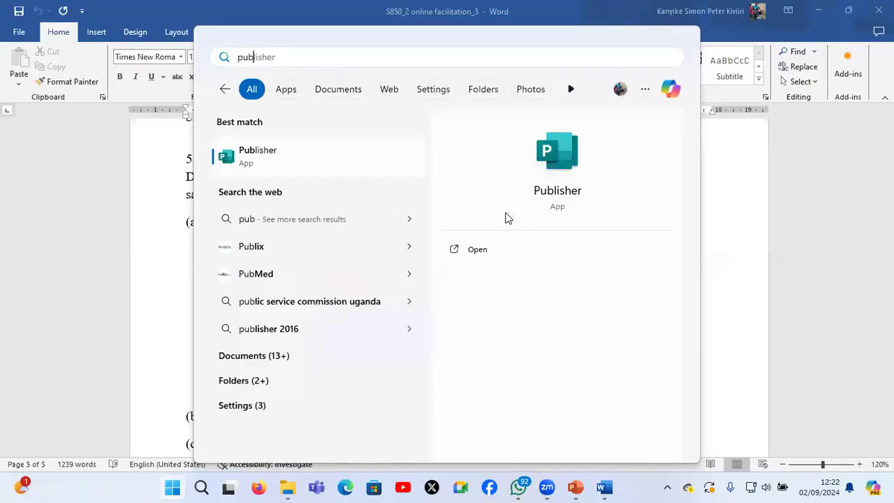
key(Return)
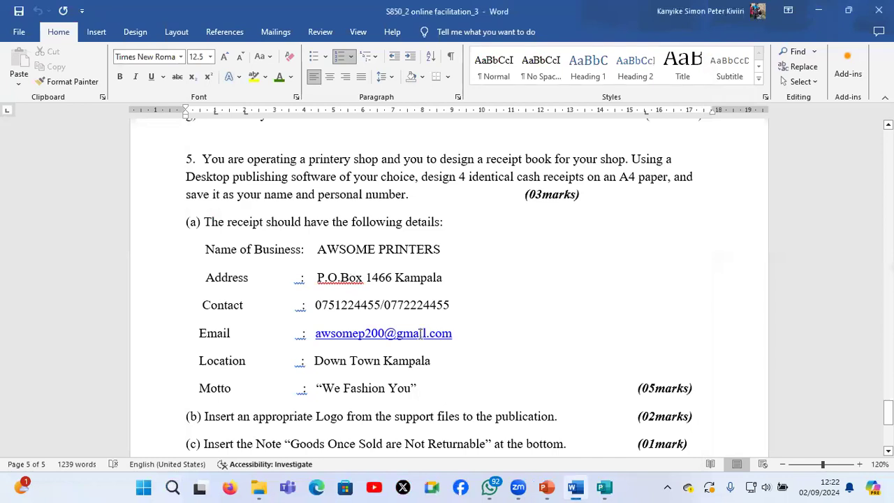
Read receipt requirements (a) to (g) in the Word document, covering the business details, logo, note, signatory, grouping and border
scroll(421, 333, down, 2)
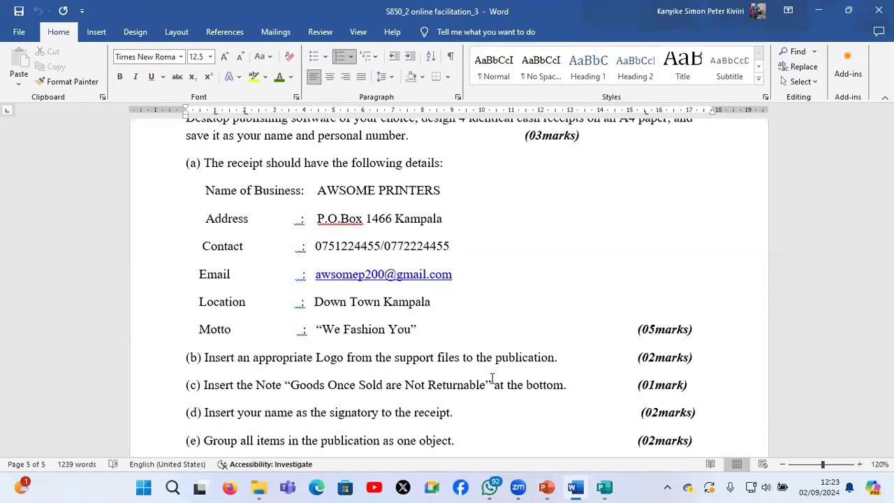
scroll(491, 377, down, 1)
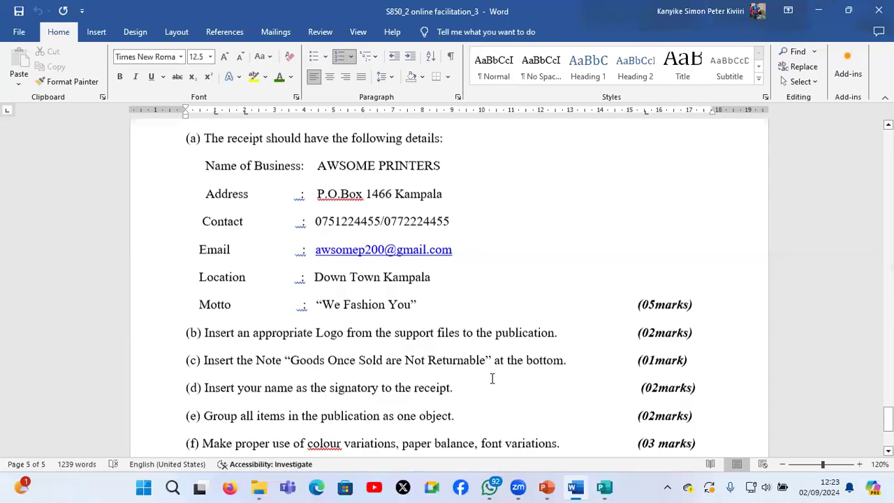
scroll(492, 378, down, 2)
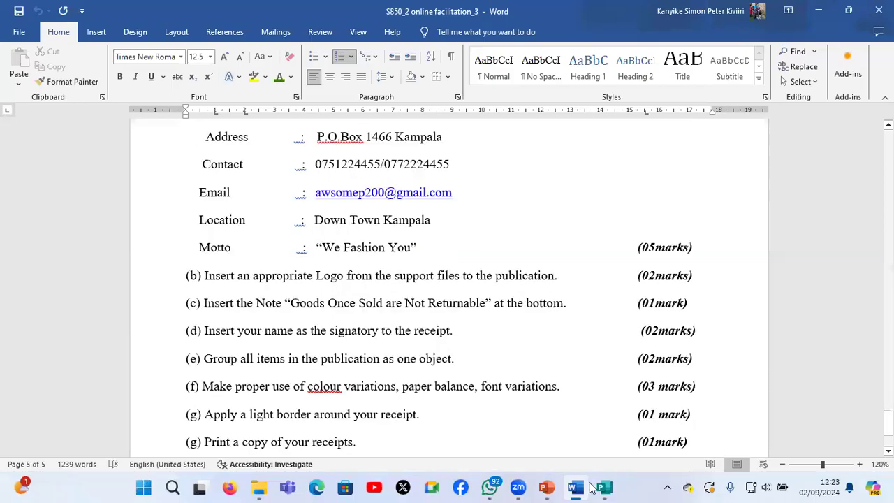
Switch to Publisher and reduce the publication's page width to 10.078 cm in the page setup
mouse_move(590, 487)
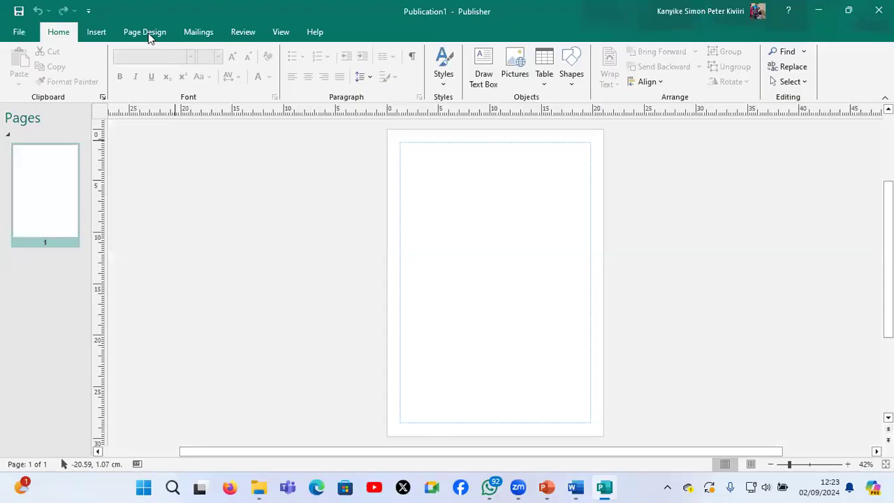
click(148, 33)
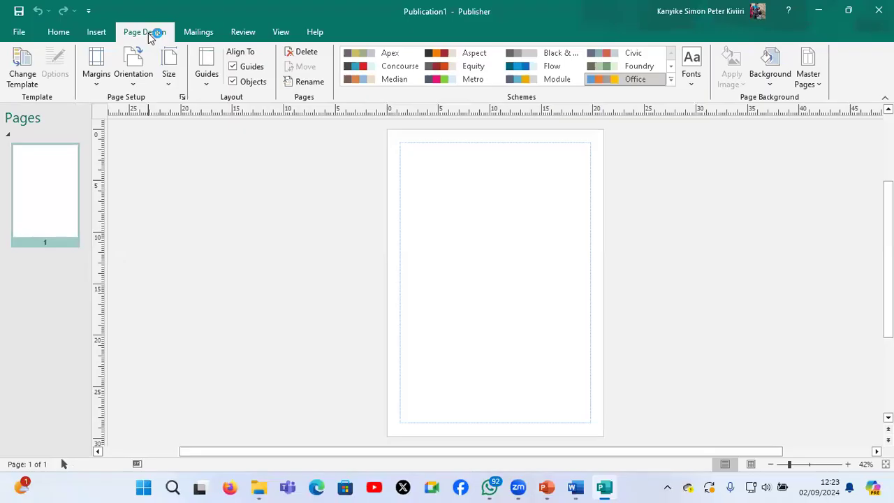
click(169, 81)
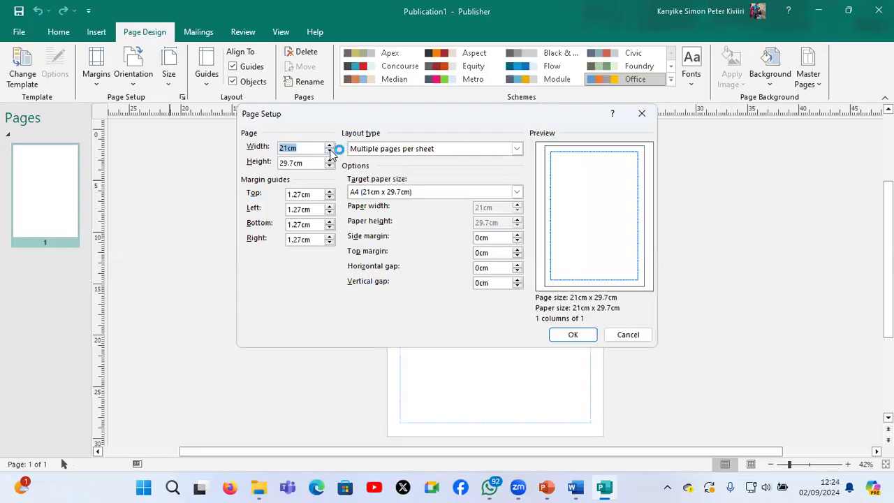
click(329, 151)
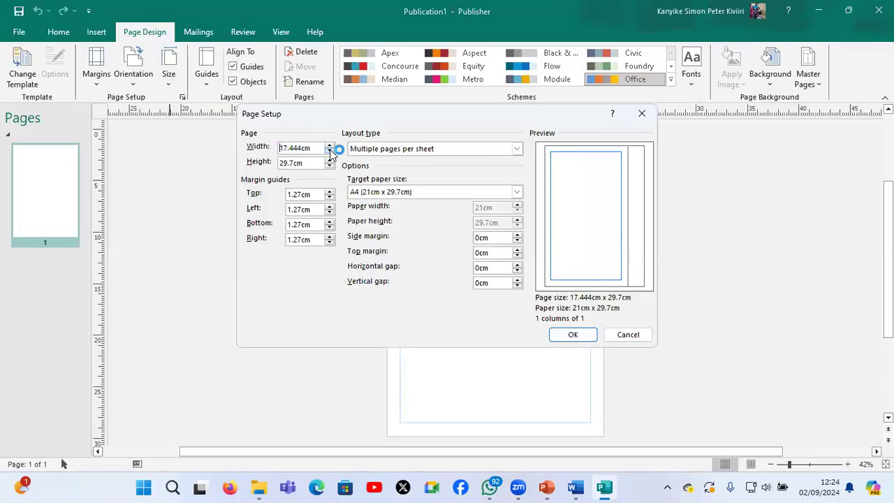
click(330, 151)
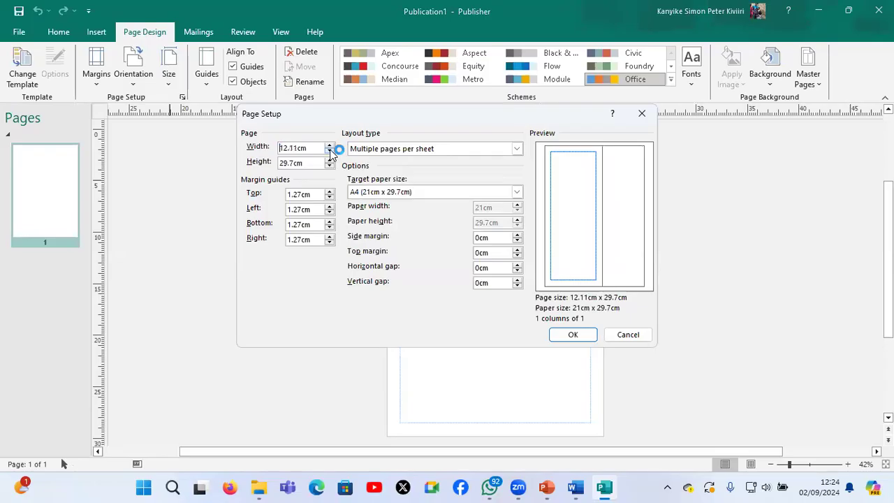
click(330, 151)
click(330, 150)
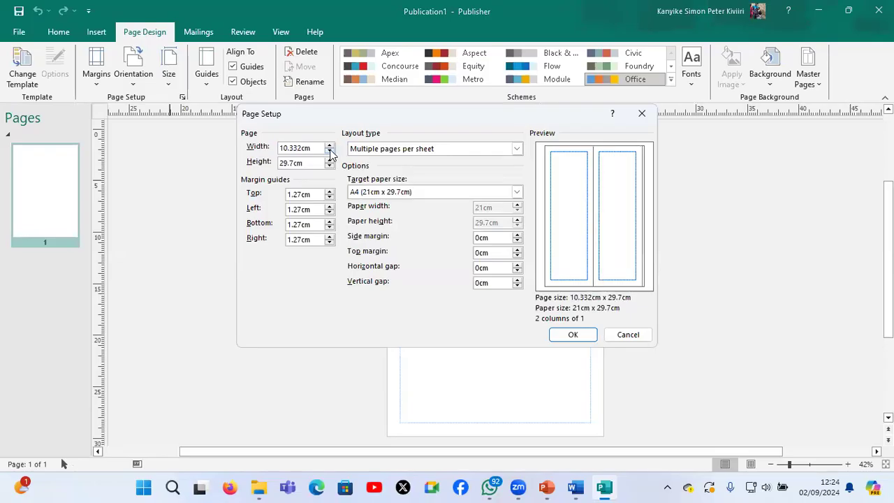
click(329, 151)
Reduce the page height to 14.206 cm so that four receipt pages fit on the A4 sheet
click(336, 166)
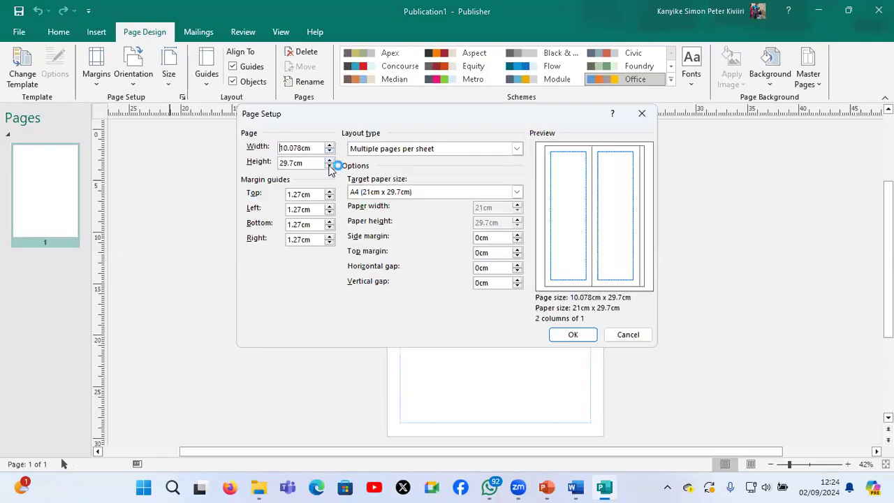
click(330, 166)
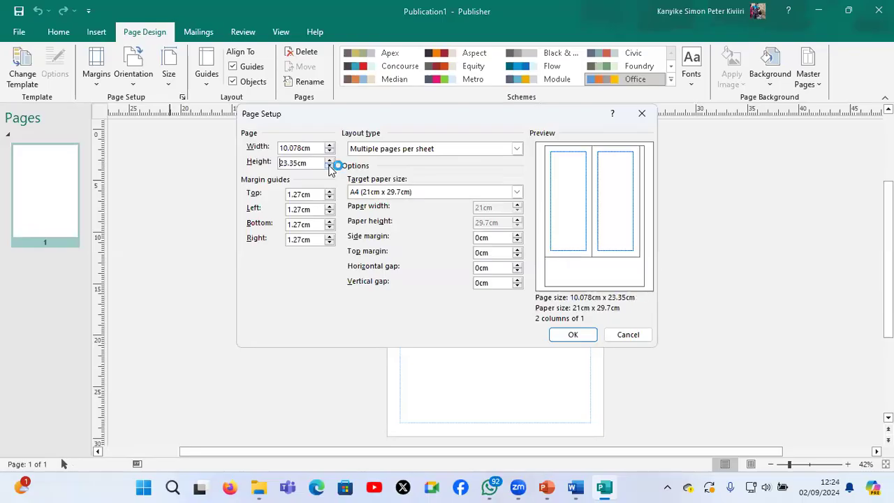
click(330, 166)
click(329, 166)
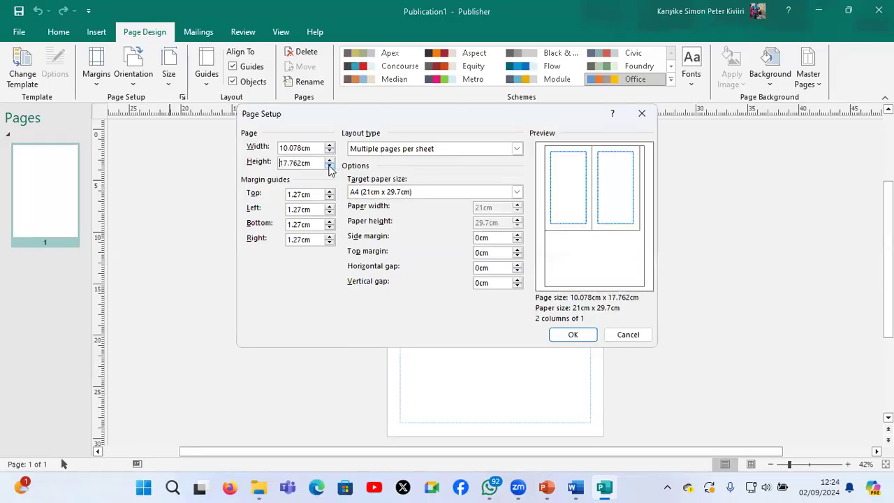
click(330, 166)
click(330, 166)
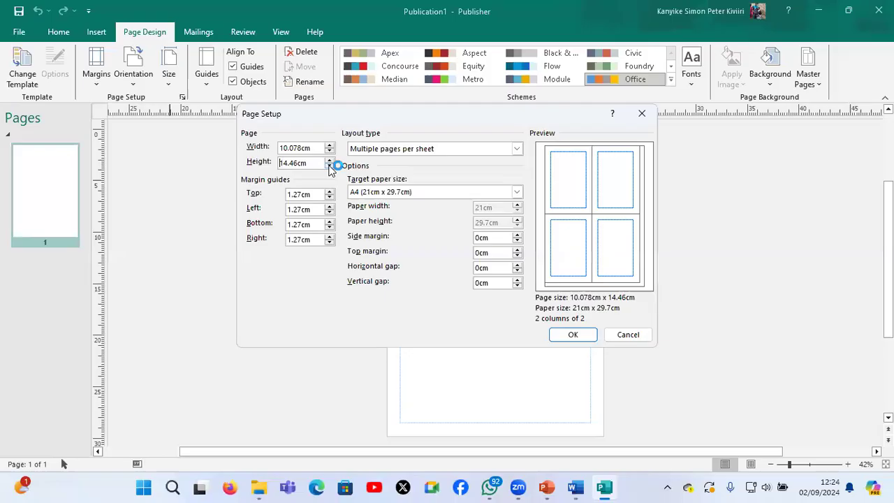
click(329, 167)
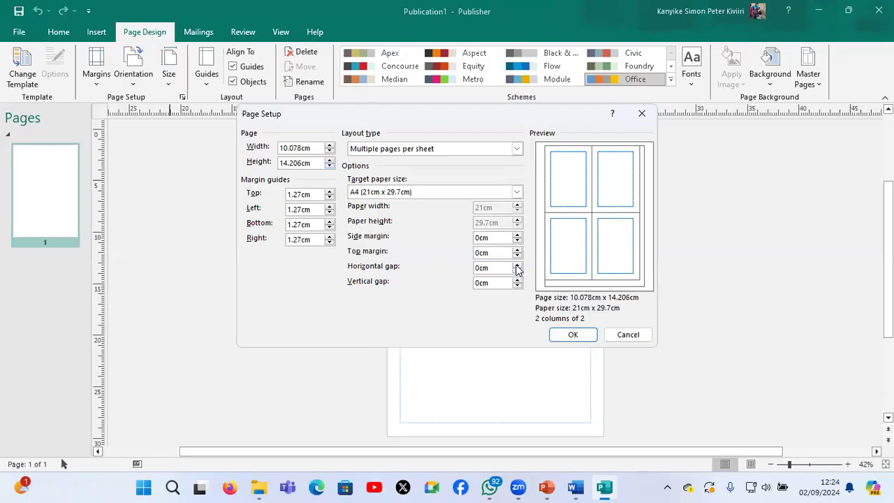
Set both the horizontal and vertical gaps between the receipt pages to 0.508 cm
click(517, 266)
click(519, 279)
click(517, 280)
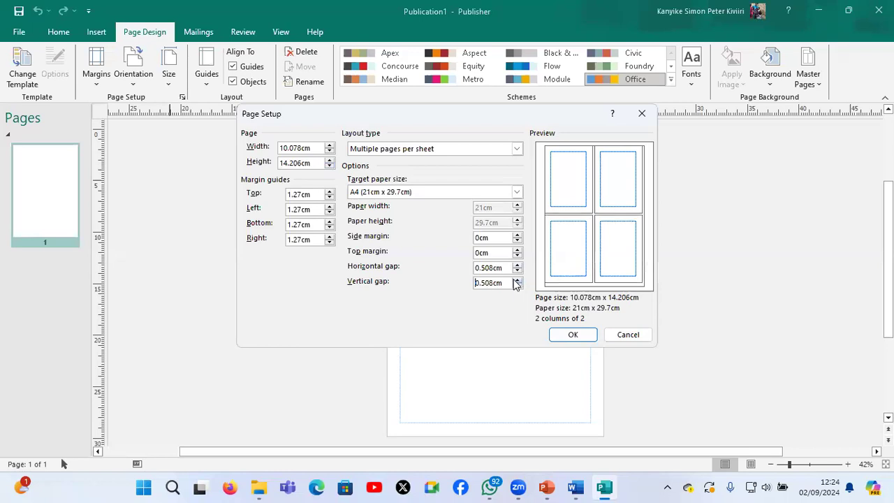
Set the side and top margins to 0.508 cm and the page width to 9.57 cm, then apply the page setup
click(515, 236)
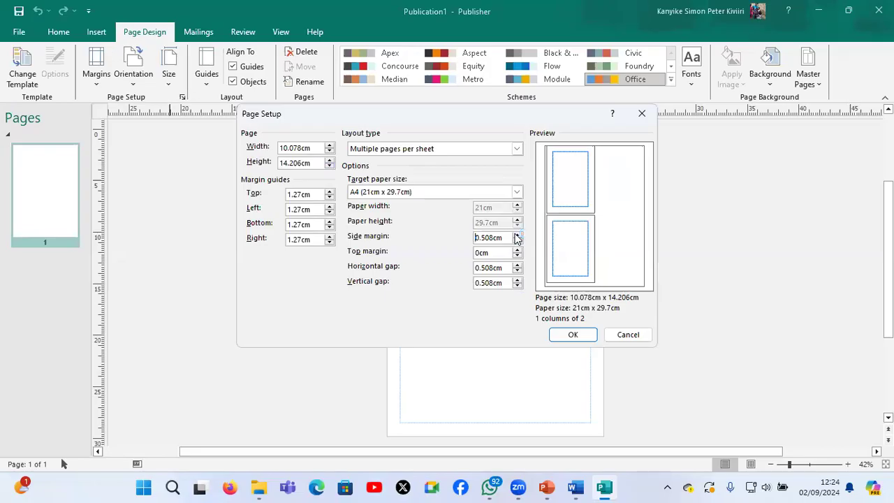
click(329, 150)
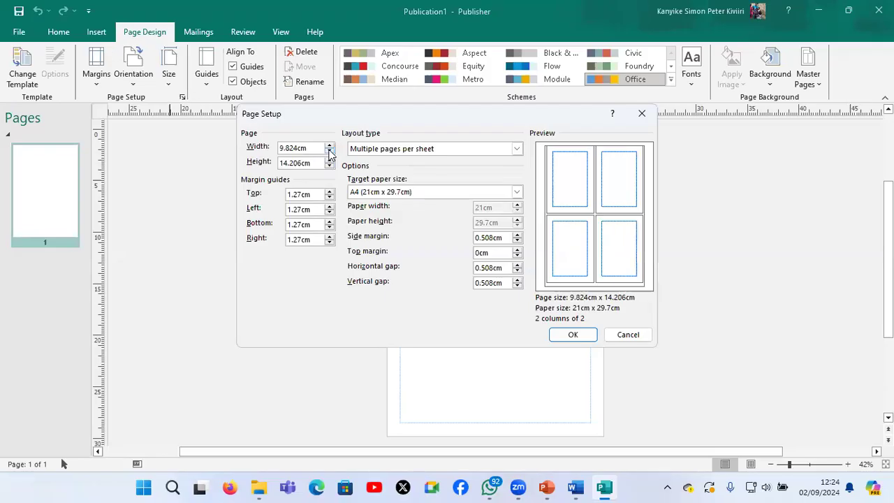
click(328, 152)
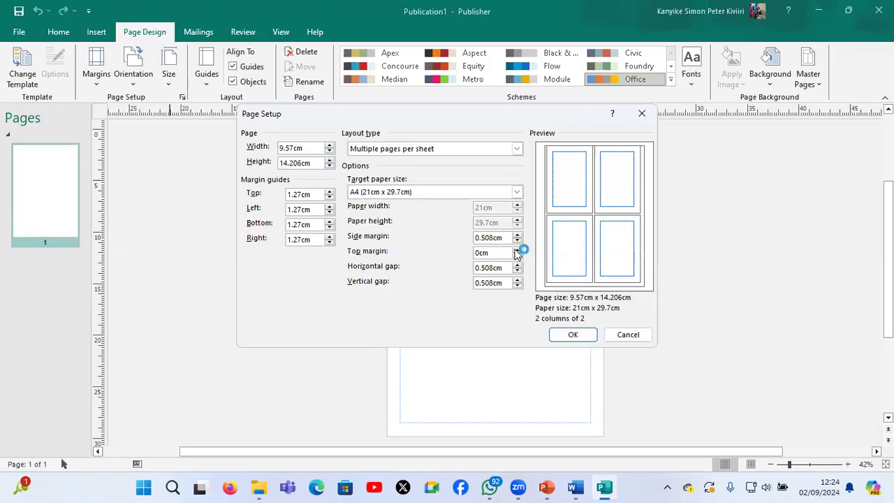
click(516, 250)
click(517, 249)
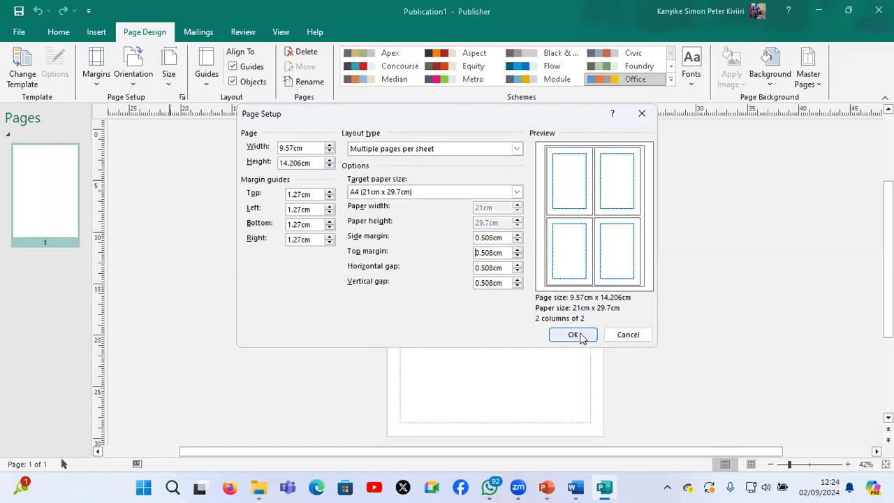
click(573, 335)
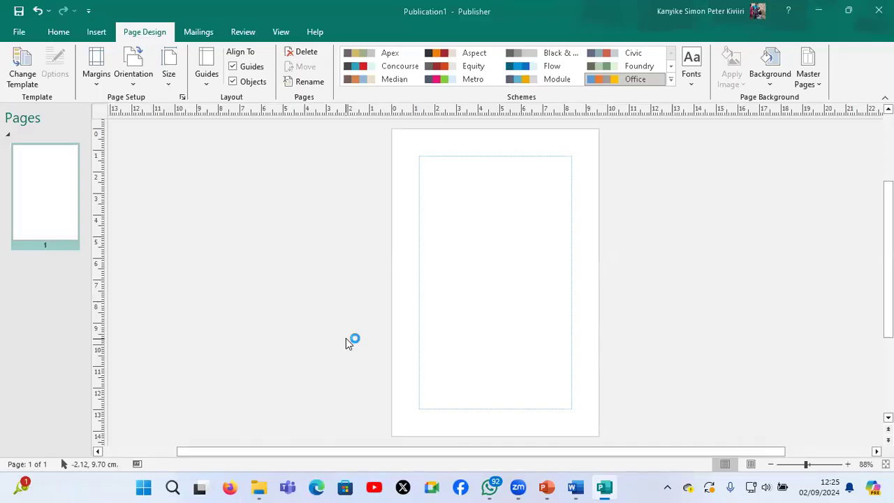
Draw a text box about 5.90 by 1.05 cm across the upper edge of the receipt page
scroll(346, 338, up, 3)
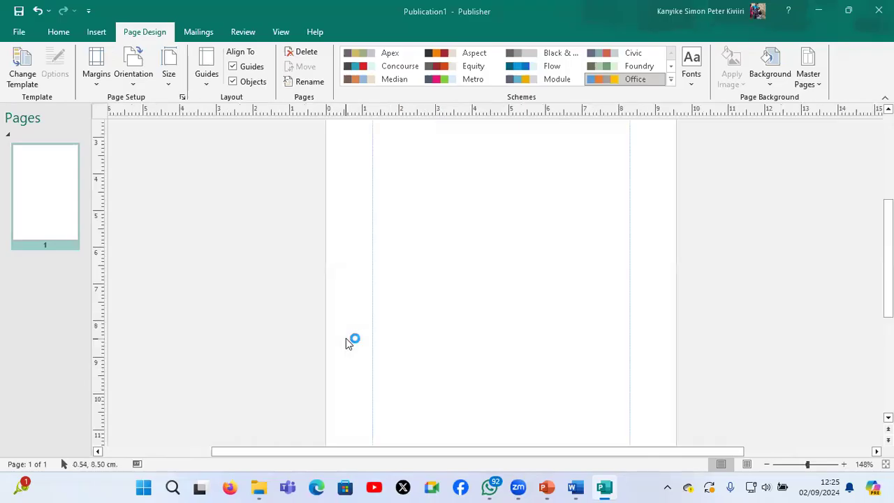
scroll(347, 342, down, 3)
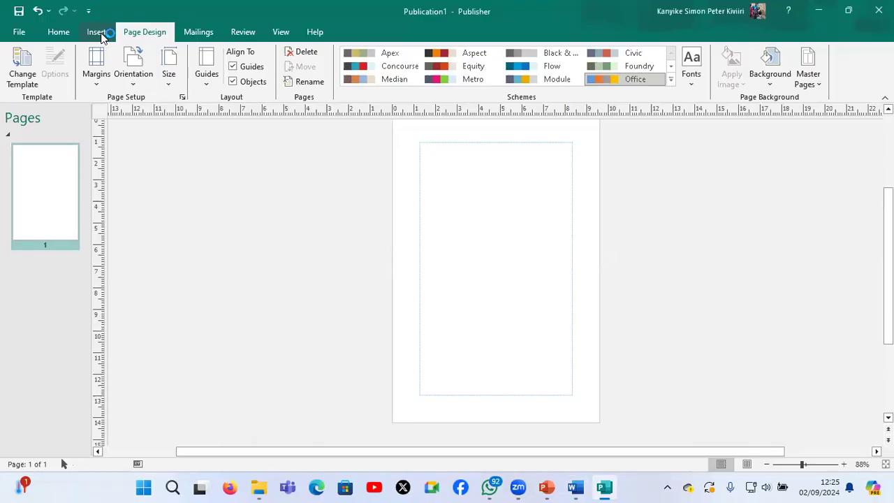
click(98, 33)
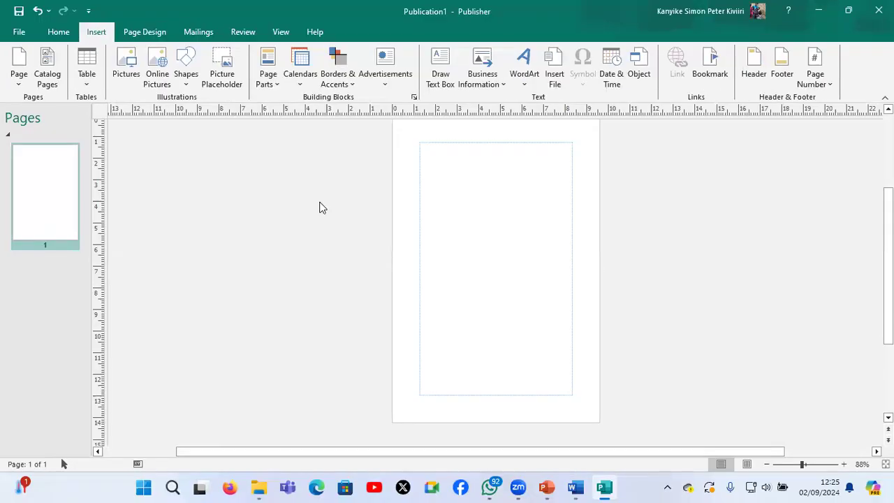
click(439, 66)
drag(433, 132, 564, 156)
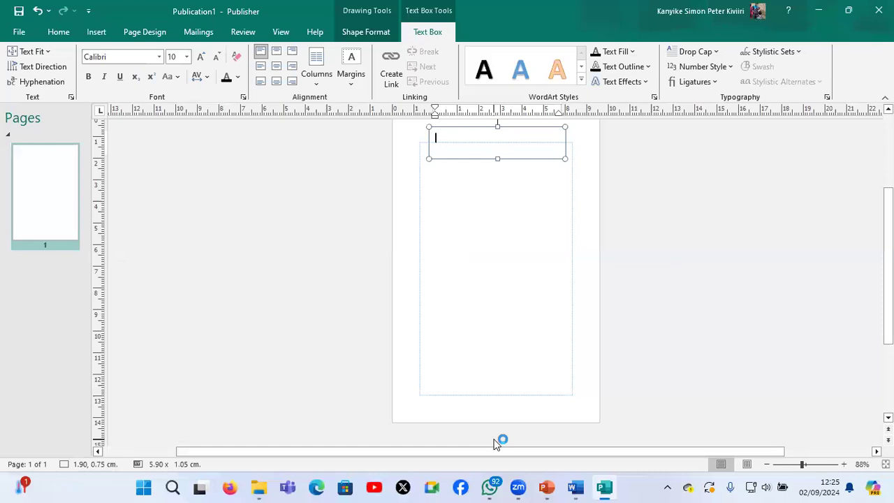
Check the business name in the Word task document, enter AWSOME PRINTERS in the Publisher text box, and shrink its height to about 0.53 cm
key(alt+Tab)
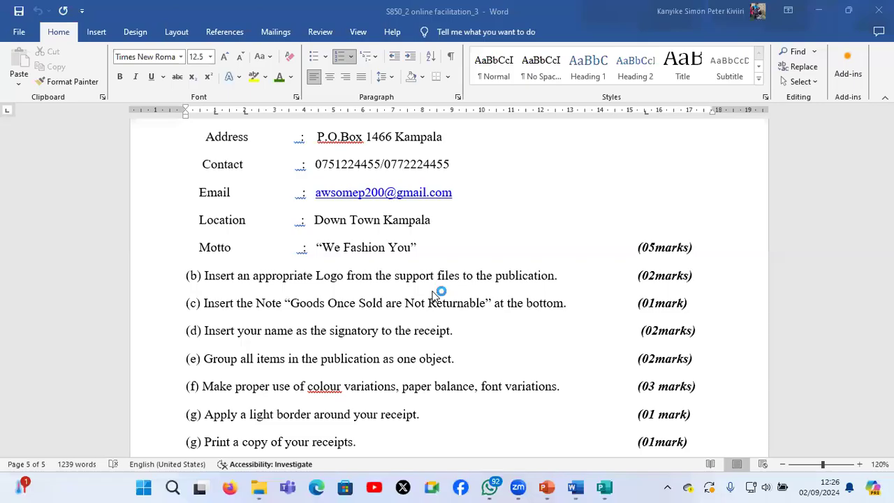
scroll(449, 164, up, 1)
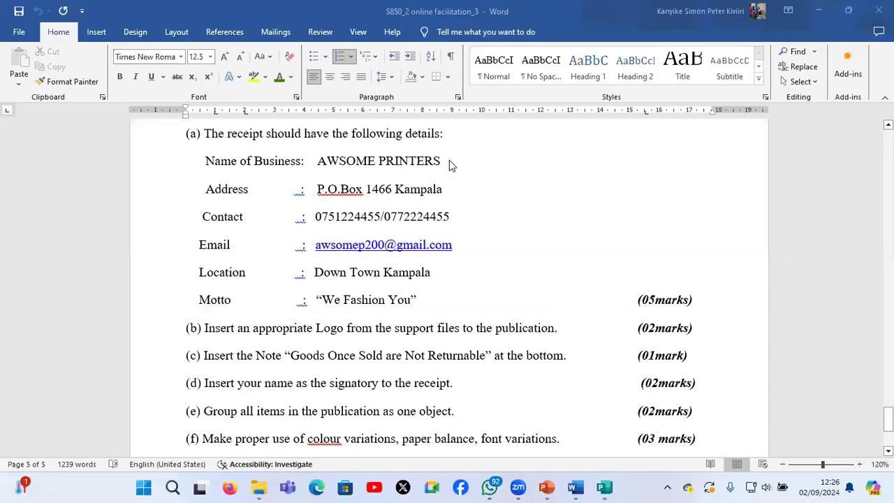
click(606, 492)
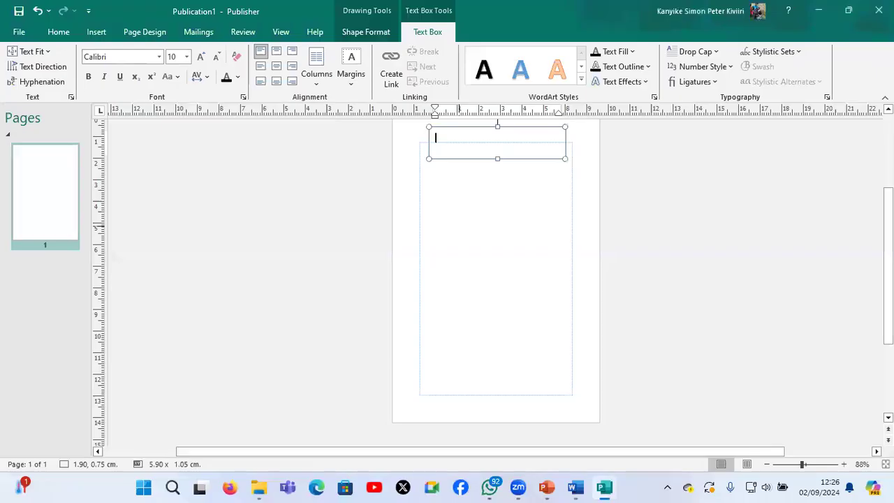
key(Caps_Lock)
text(A)
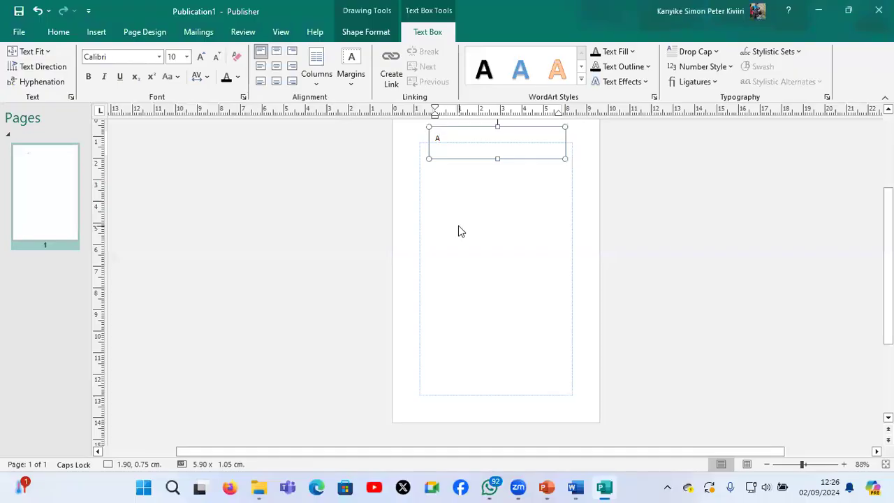
text(WSOME PRINTERS)
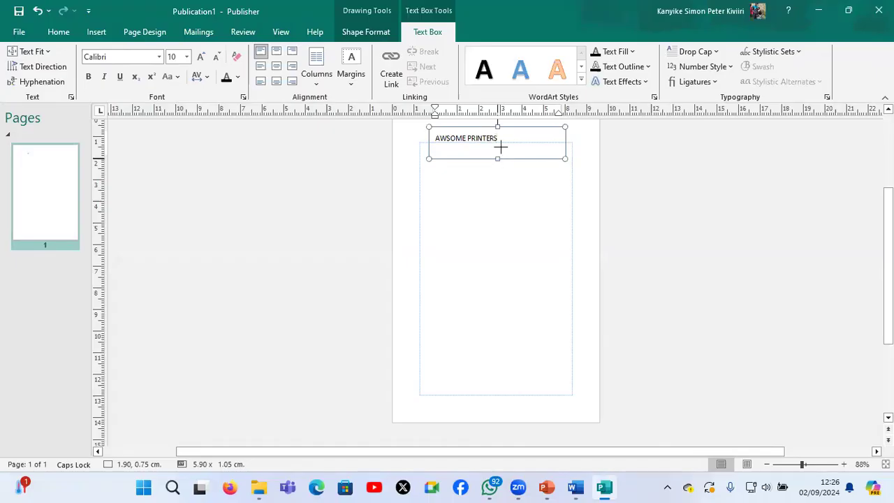
drag(497, 159, 501, 147)
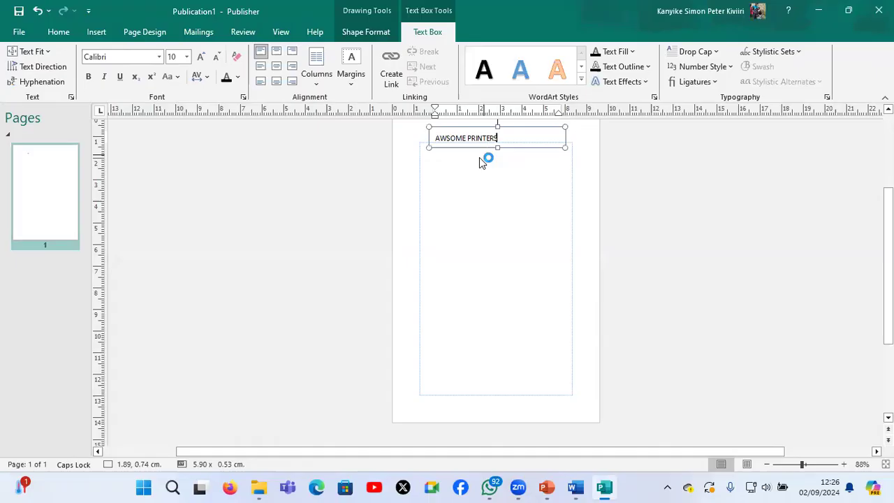
Duplicate the AWSOME PRINTERS text box and place the copy directly below the original
click(481, 161)
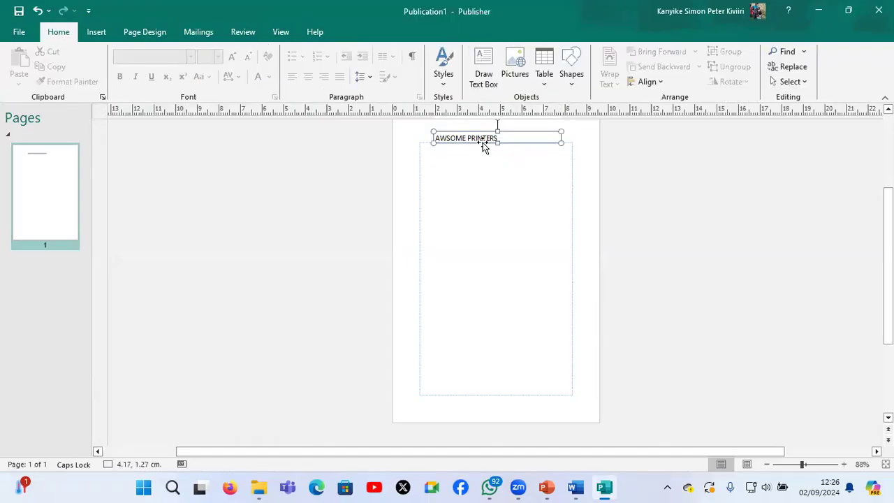
click(482, 144)
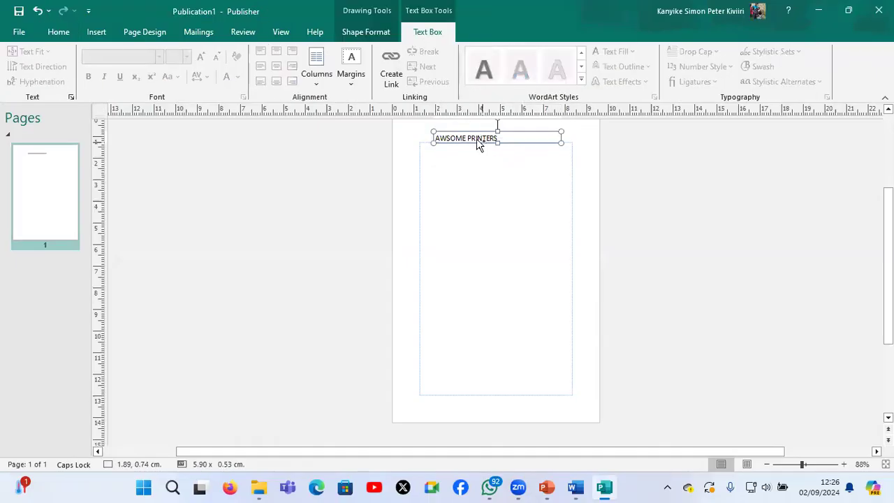
drag(479, 144, 478, 151)
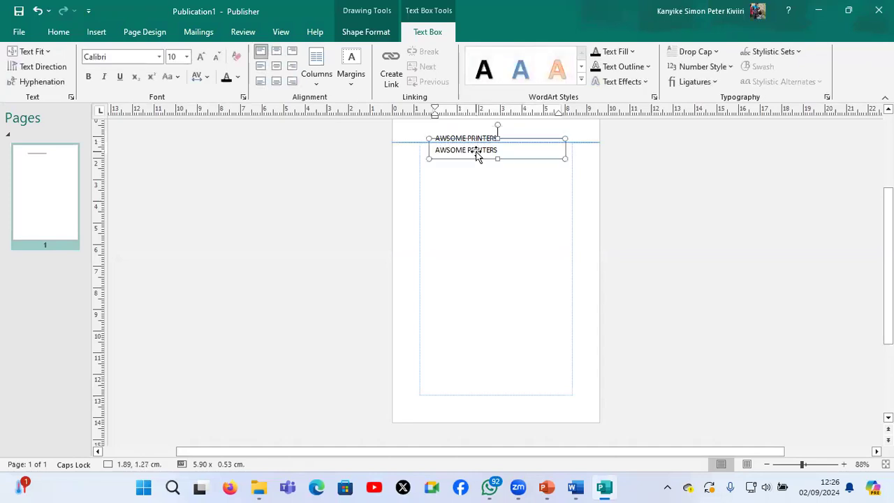
Replace the text in the duplicated box with the business's postal address in capitals, checking it against the Word task document
click(478, 152)
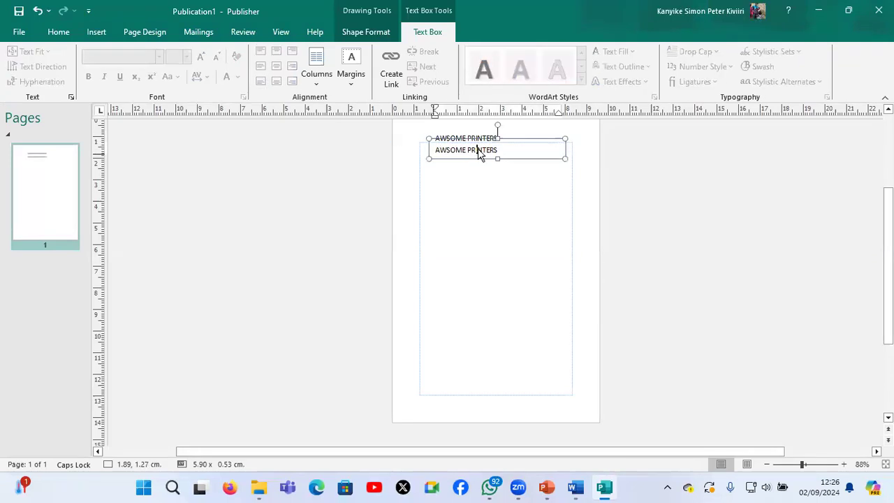
key(ctrl+a)
text(F)
text(. O)
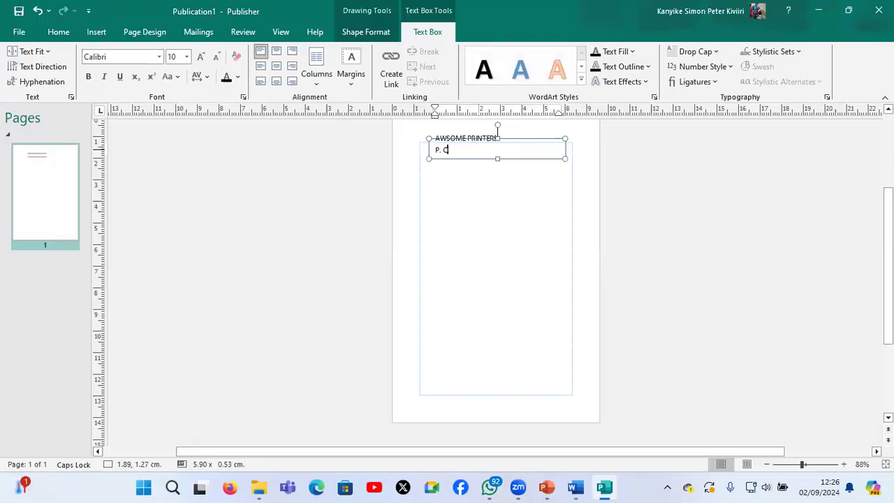
text(. BOX 1466,)
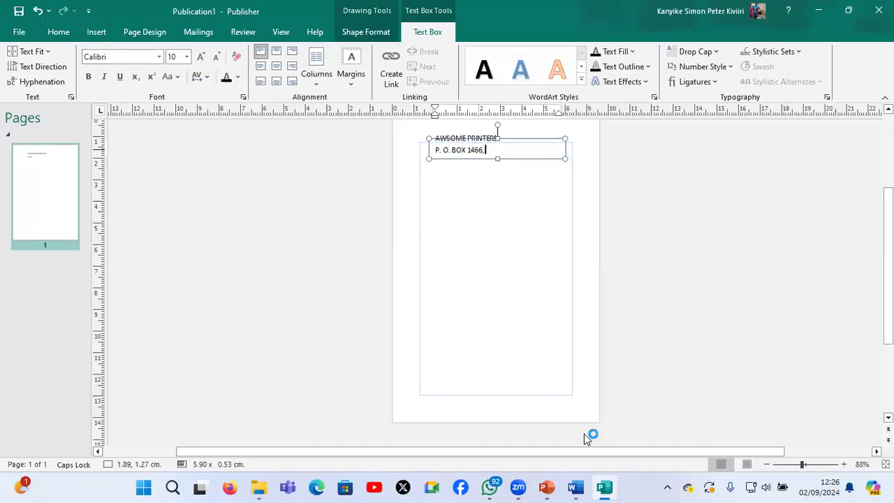
mouse_move(572, 431)
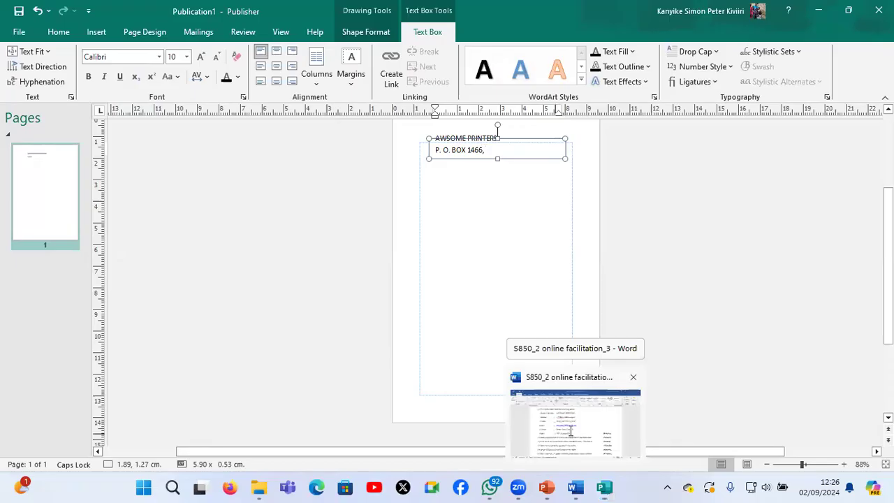
click(570, 430)
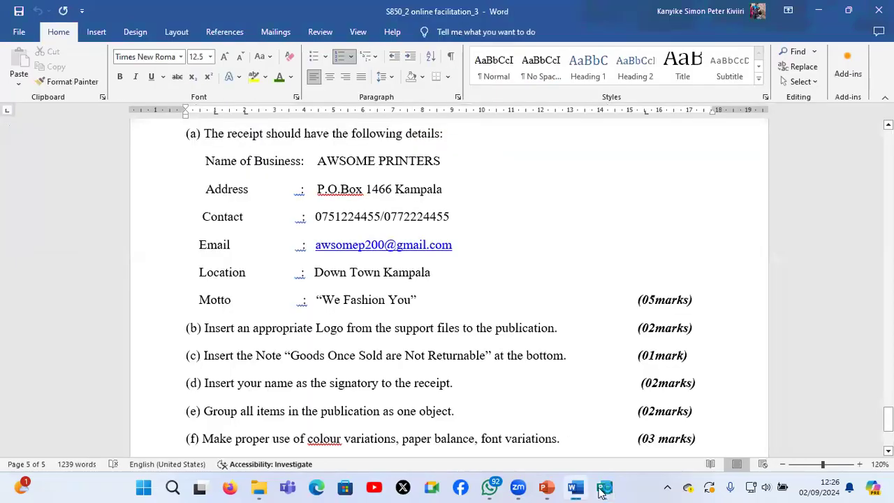
click(604, 489)
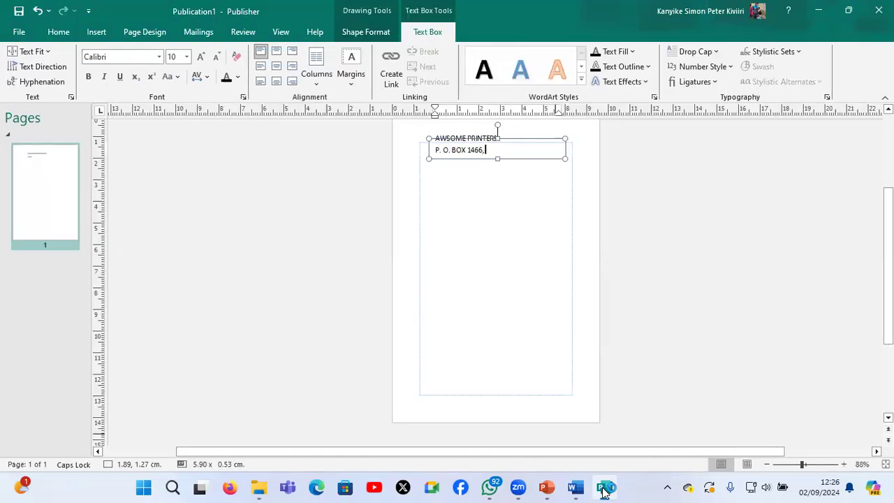
text(KAMPALA)
Duplicate the postal address text box and place the copy below it at about 1.48, 2.43 cm
drag(556, 159, 554, 155)
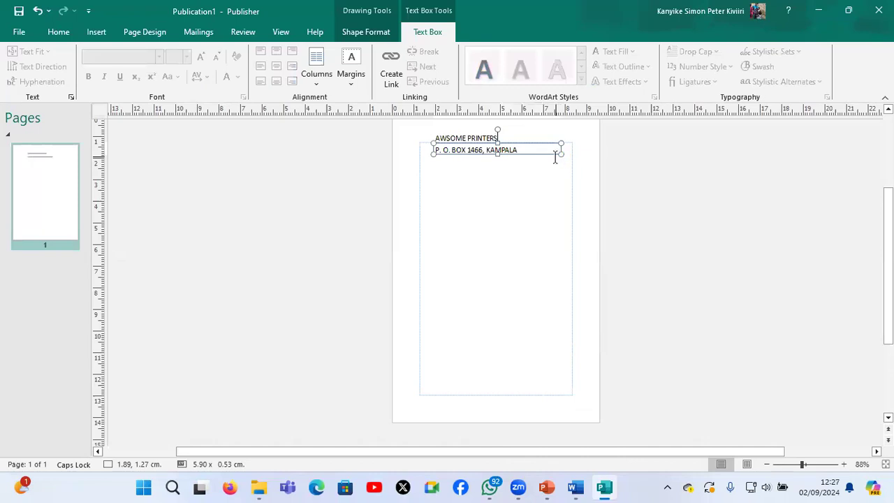
key(ctrl+v)
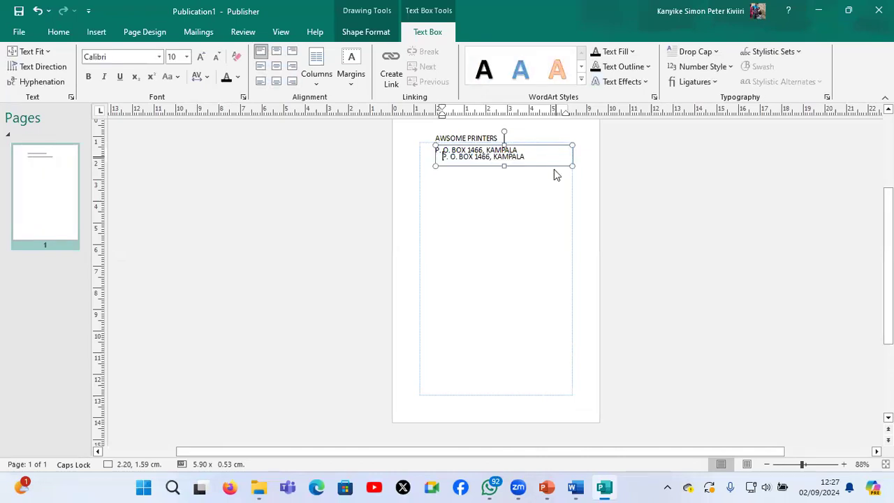
click(551, 166)
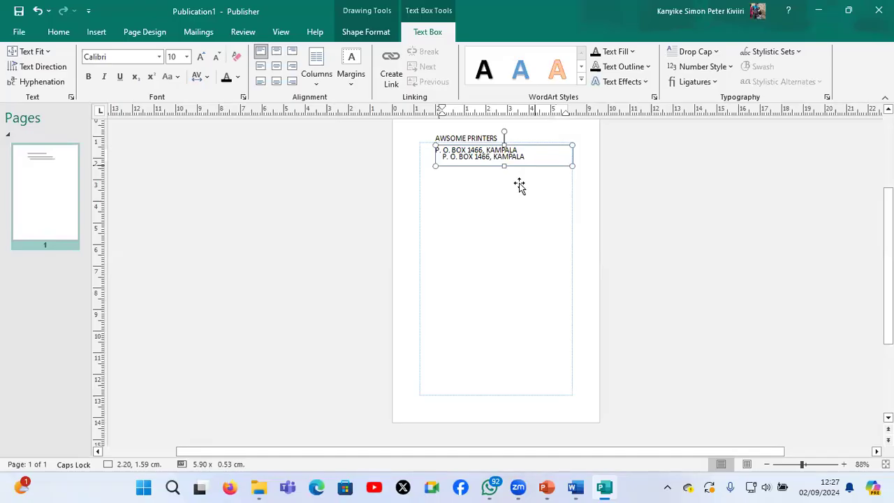
drag(519, 185, 515, 175)
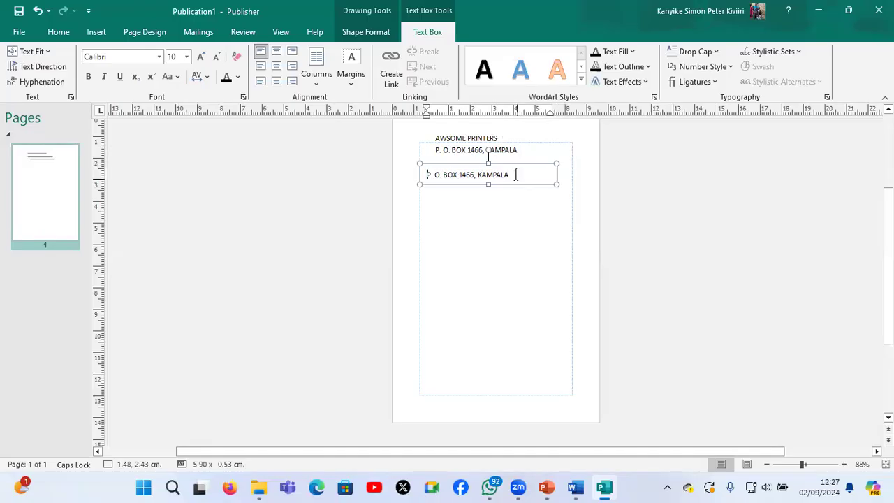
Replace the text in the copied address box with the business's contact numbers copied from the Word task document
key(ctrl+a)
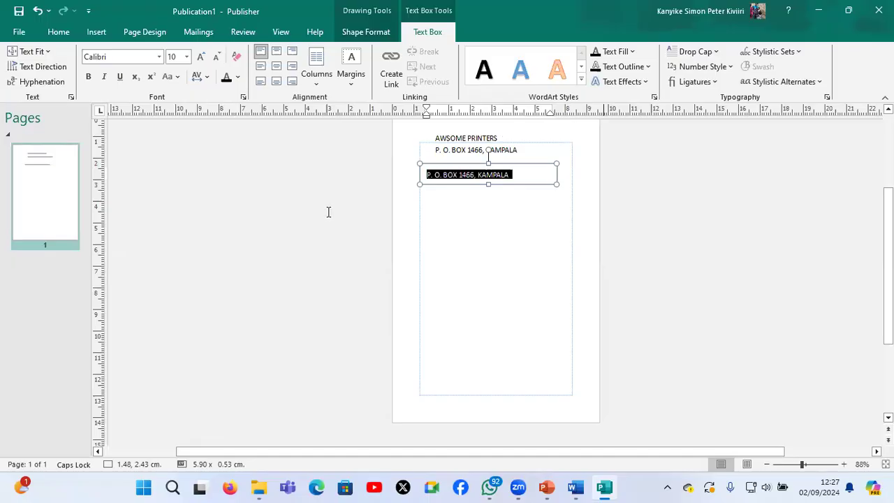
click(583, 482)
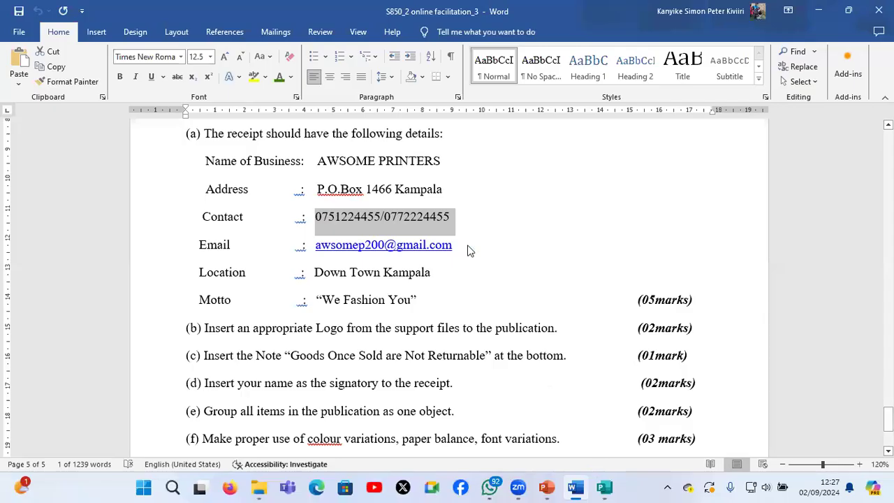
key(ctrl+c)
key(alt+Tab)
key(ctrl+v)
Duplicate the contact numbers text box, place the copy below it at about 1.80, 3.29 cm, and switch to the Word task document
click(487, 180)
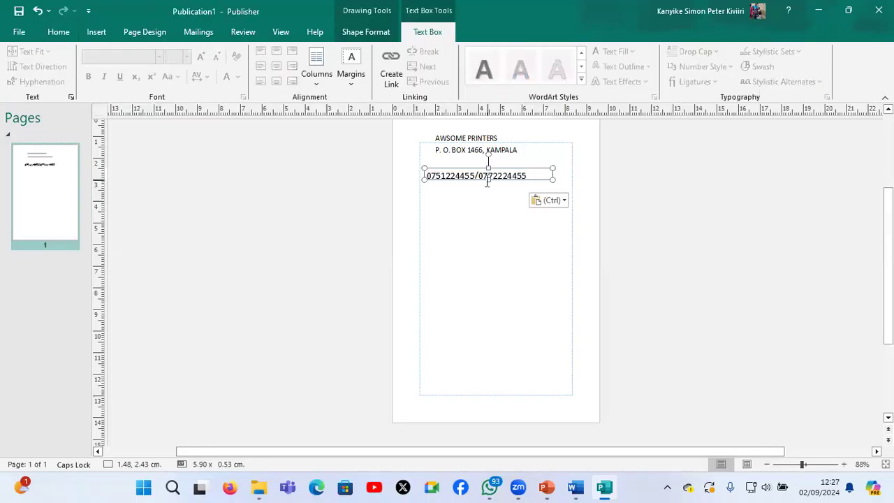
key(ctrl+v)
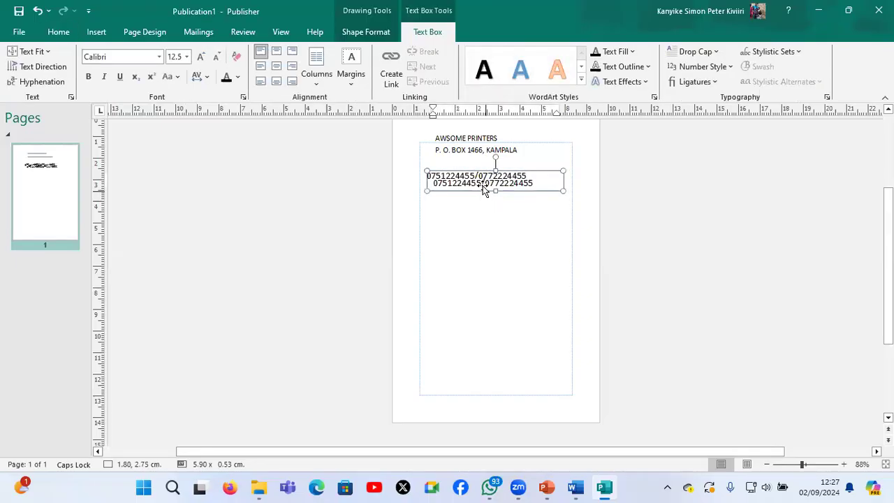
click(483, 194)
drag(483, 188, 481, 200)
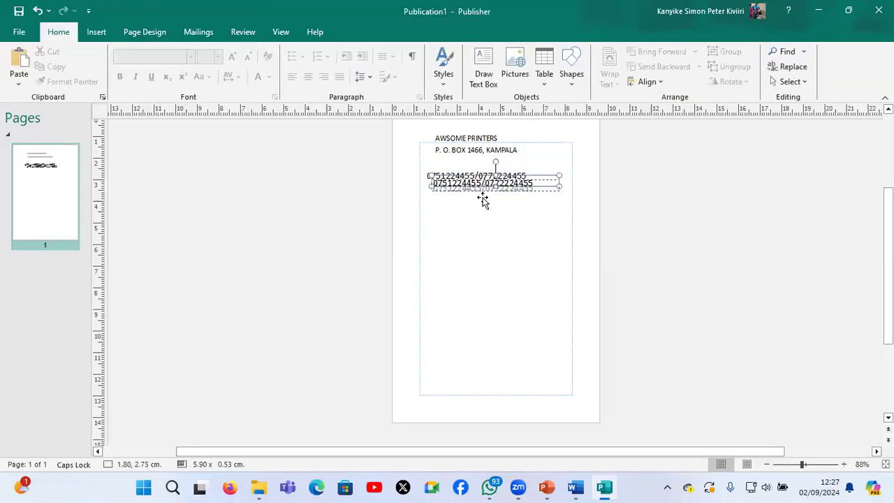
click(577, 492)
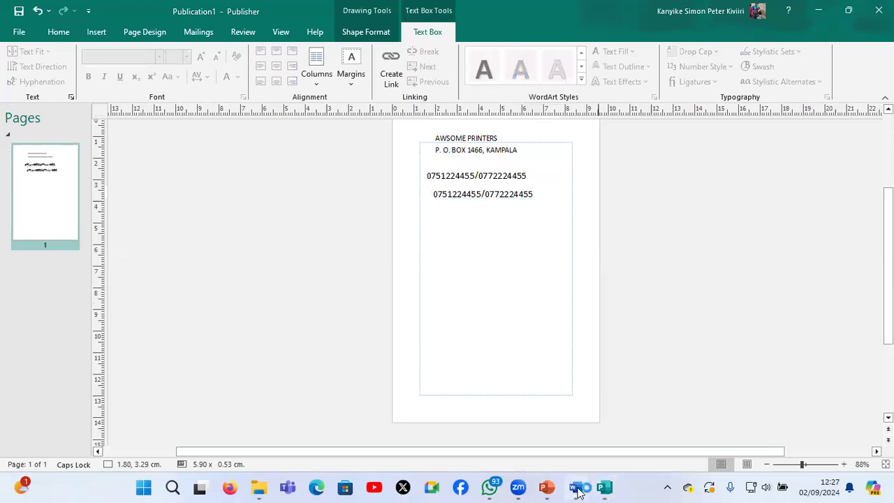
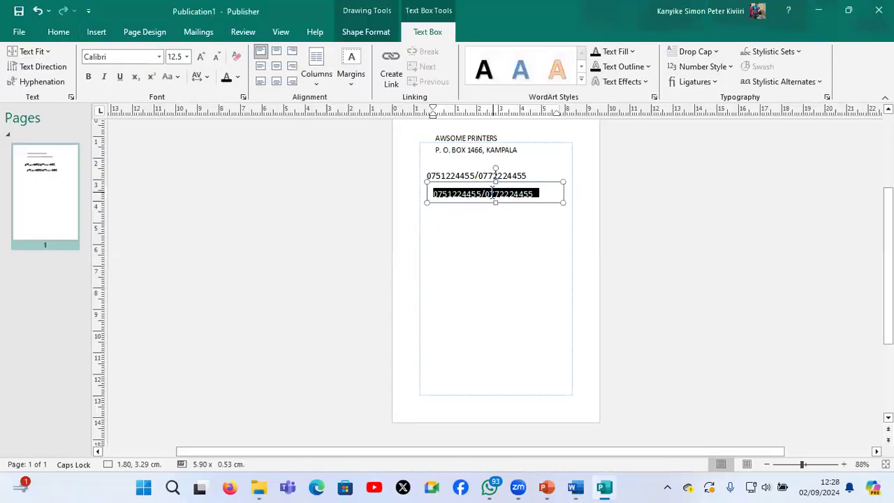
Replace the text in the copied contact numbers box with the business's email address and increase the box height to about 1.02 cm
key(ctrl+v)
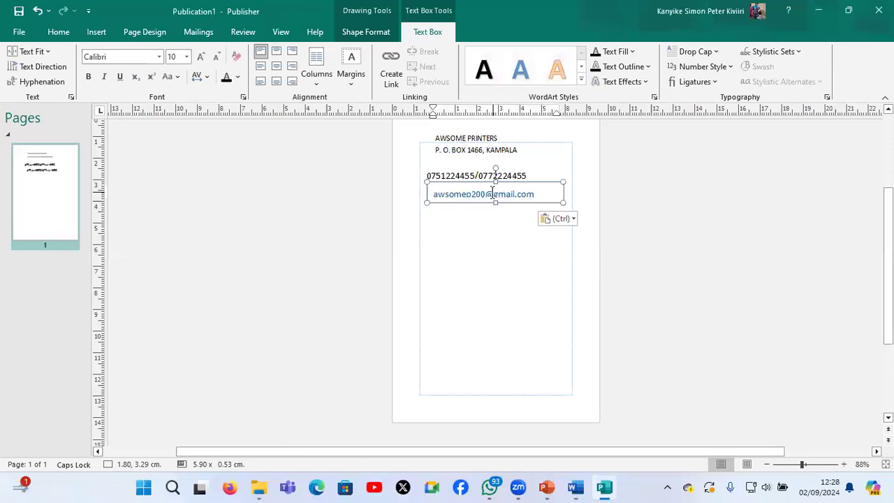
drag(495, 203, 495, 225)
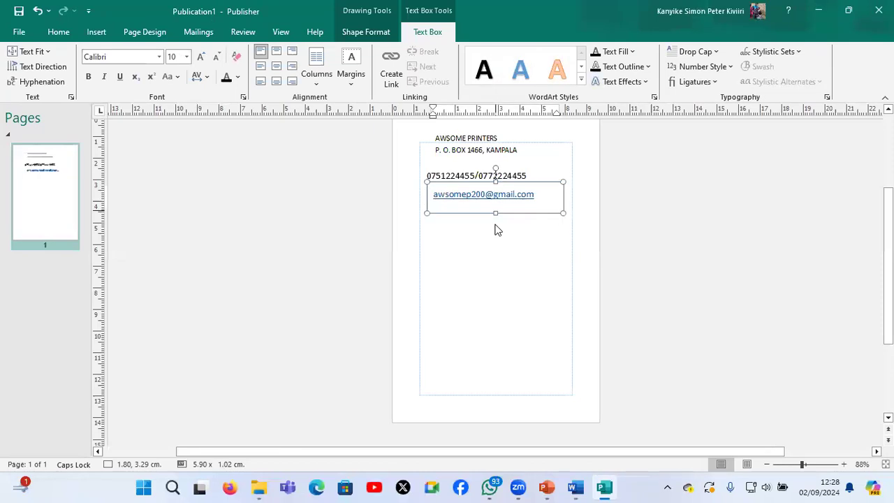
click(497, 229)
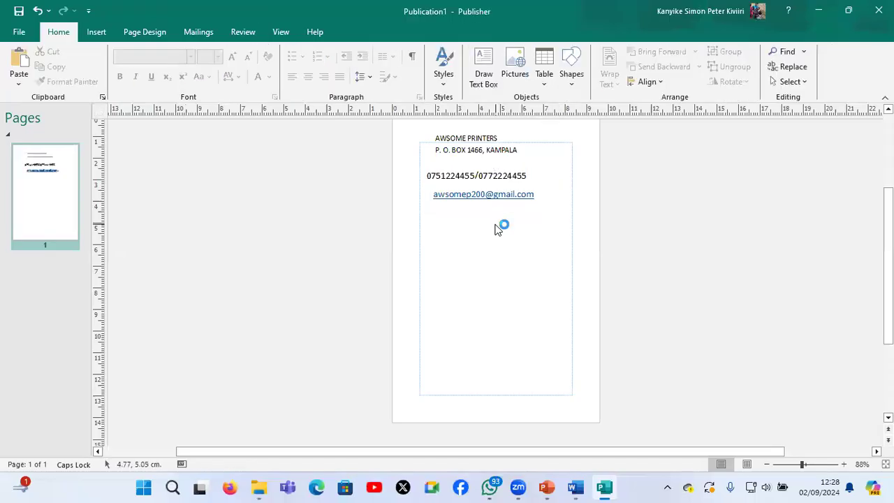
Check the location in the Word task document and draw a text box about 4.70 × 0.63 cm in Publisher below the email address
click(575, 488)
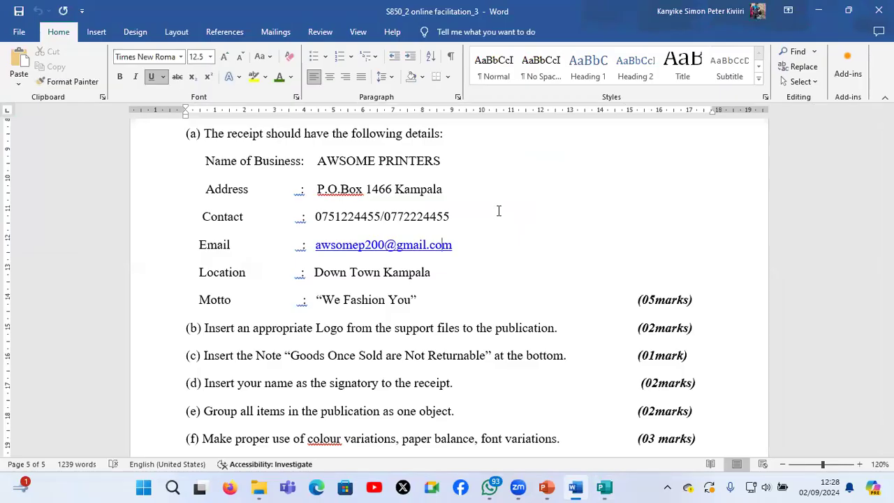
key(alt+Tab)
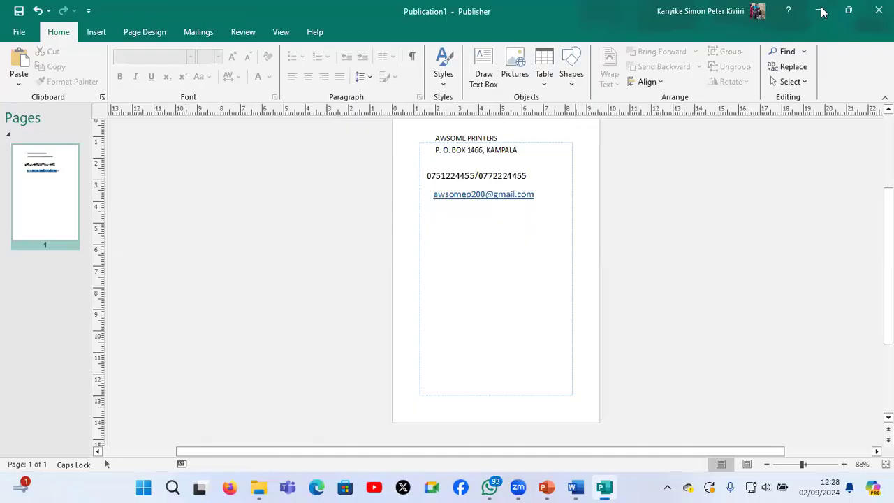
key(alt+Tab)
key(alt+Tab)
click(484, 70)
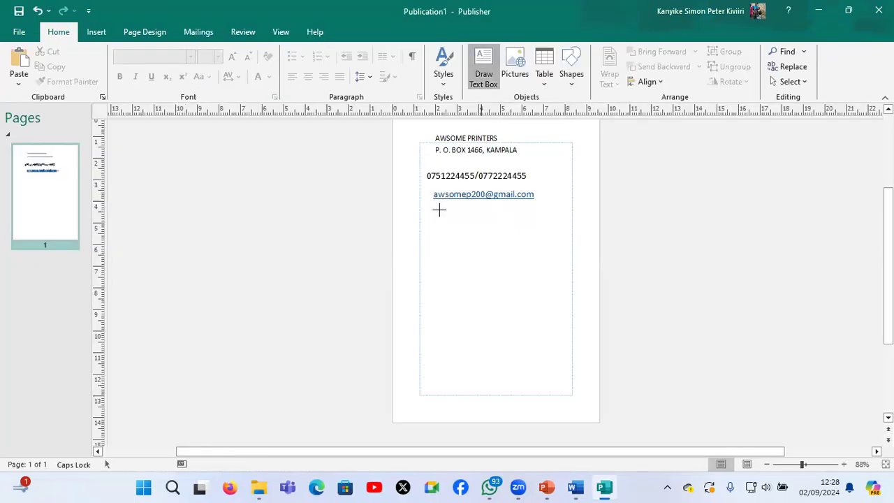
drag(540, 221, 539, 222)
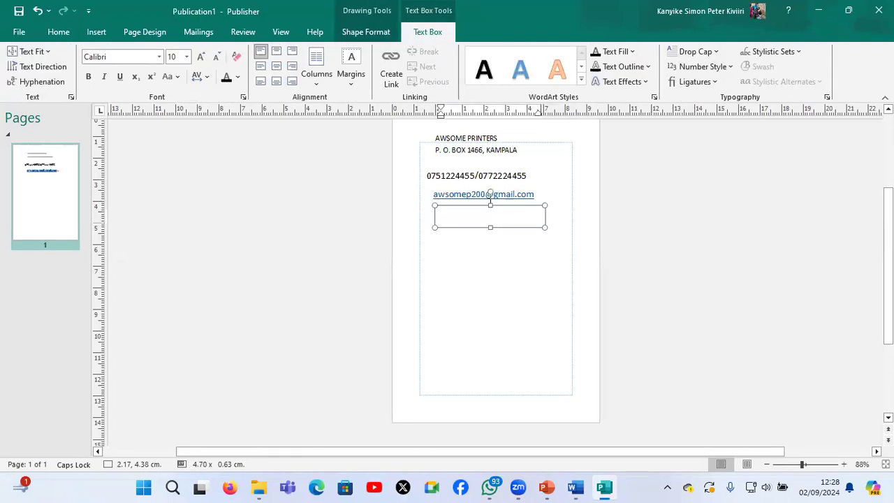
Enter the business location DOWN TOWN KAMPALA in the new text box
text(DOWN TOWN KAMPALA)
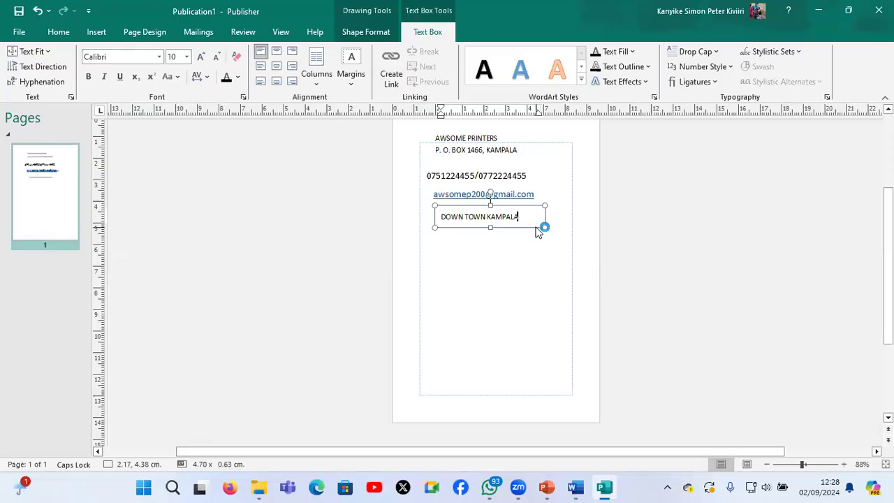
click(503, 238)
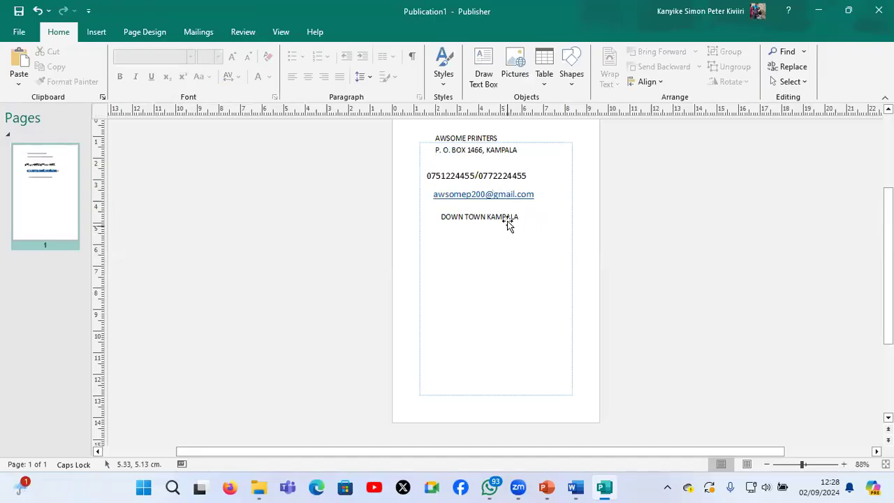
Add a text box below the location with the motto WE FASHION YOU and size it to about 3.90 × 0.45 cm
click(484, 70)
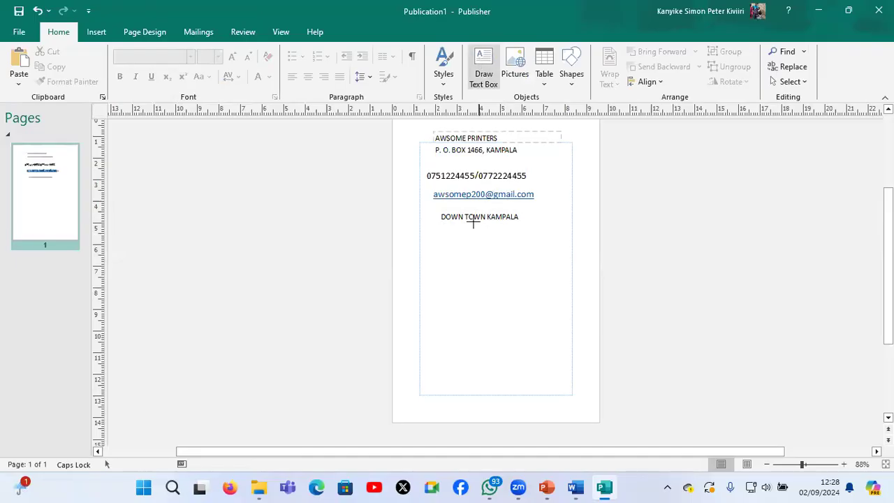
click(452, 231)
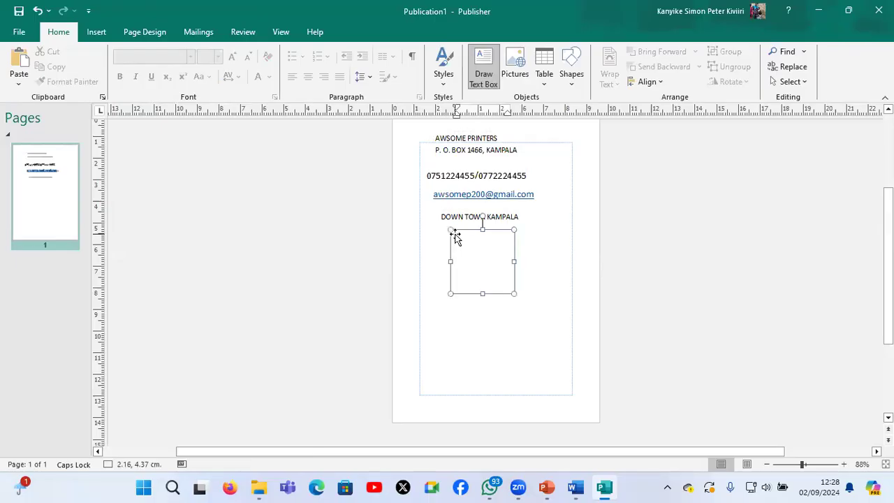
text(WE FASHION YOU)
drag(514, 262, 539, 263)
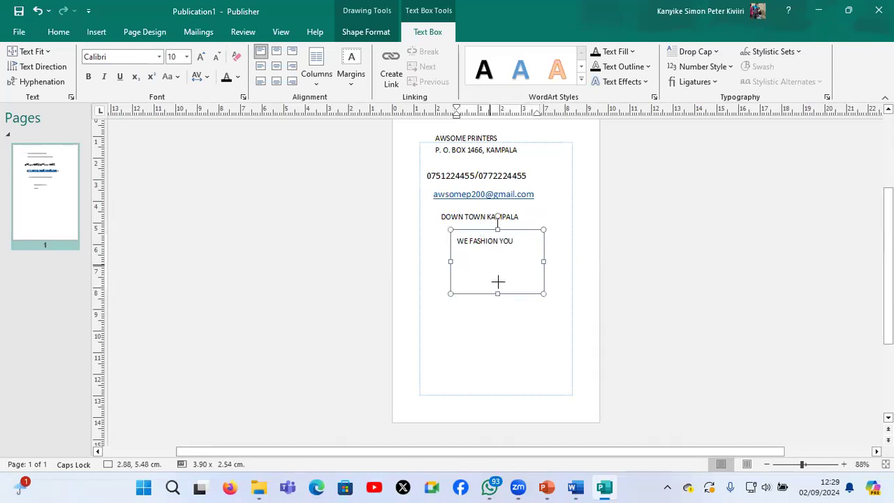
drag(497, 293, 504, 249)
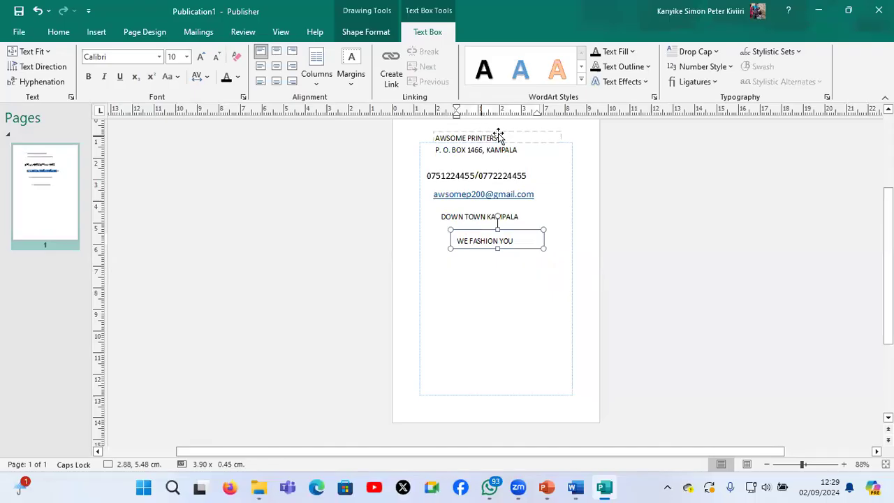
click(498, 134)
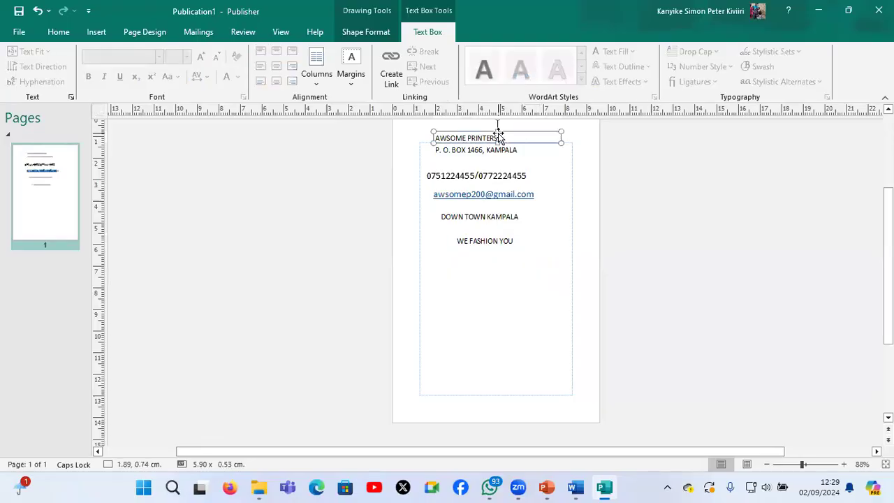
click(472, 245)
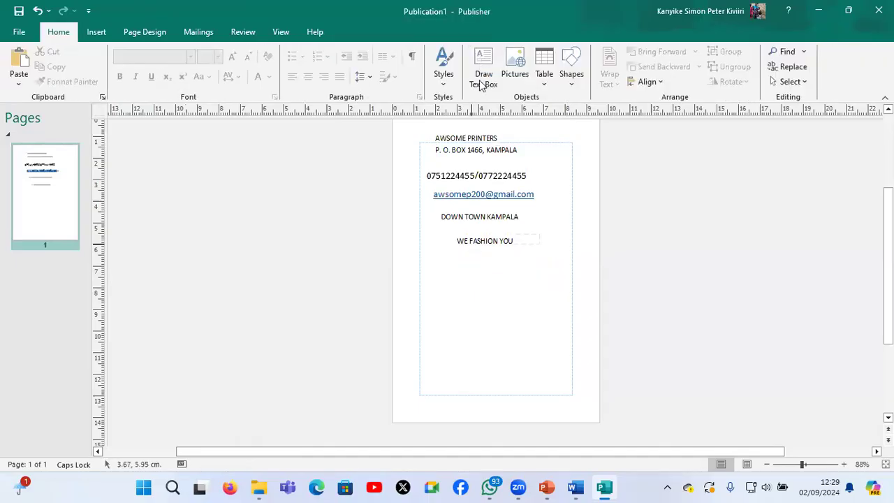
Draw a text box about 4.03 × 0.37 cm below the motto and enter the title RECEIPT
click(482, 80)
drag(440, 254, 526, 261)
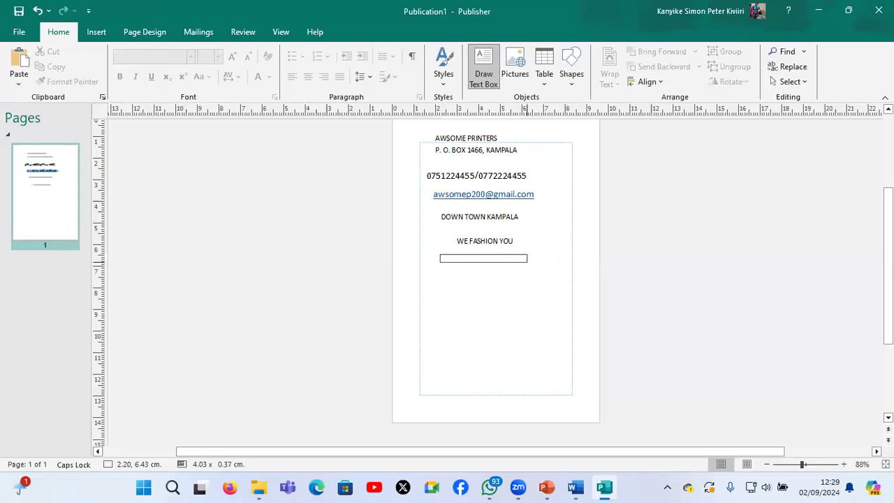
text(C)
text(ENRAL)
key(BackSpace)
key(BackSpace)
key(BackSpace)
key(BackSpace)
key(BackSpace)
key(BackSpace)
text(RECEIPT)
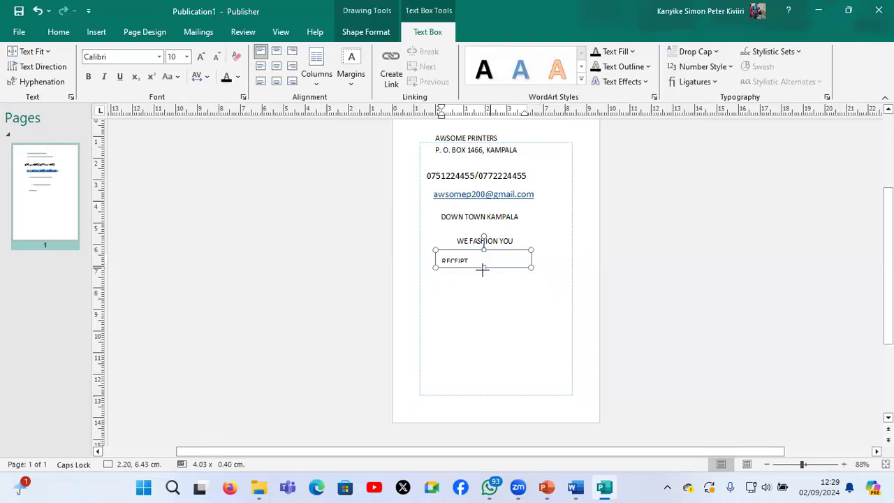
Increase the height of the RECEIPT text box to about 0.73 cm and centre its text
drag(482, 270, 481, 276)
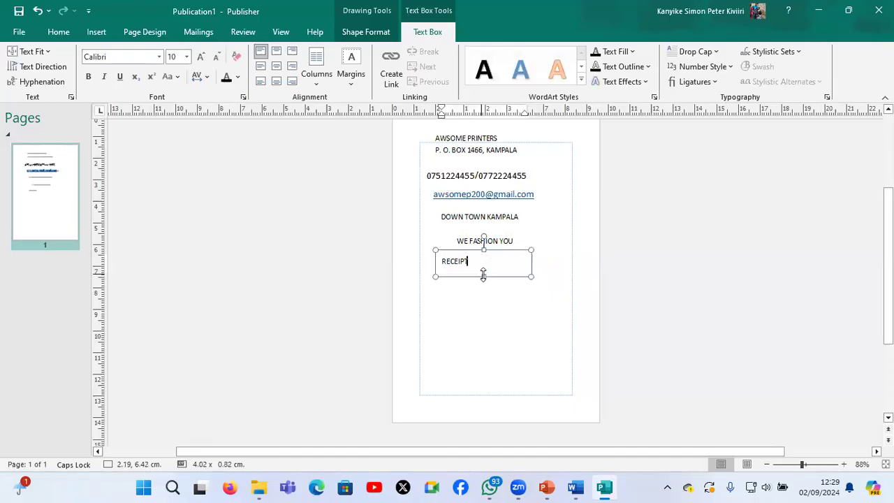
key(ctrl+e)
drag(485, 272, 484, 274)
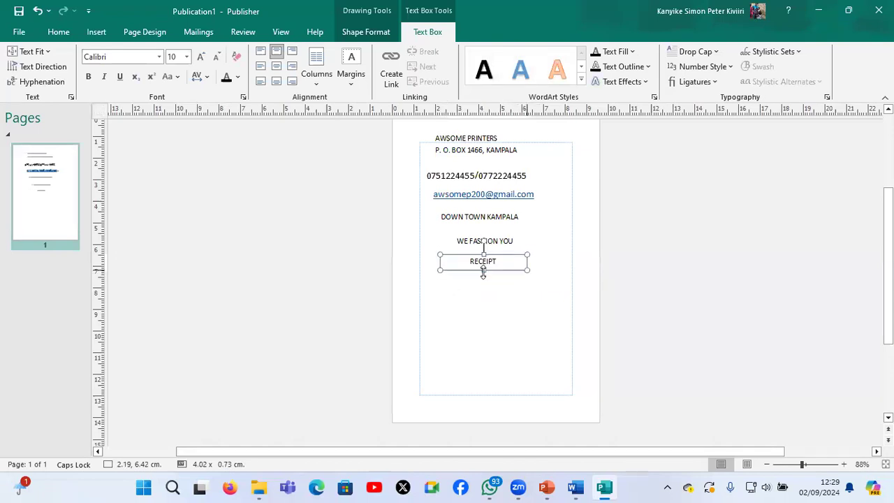
click(532, 332)
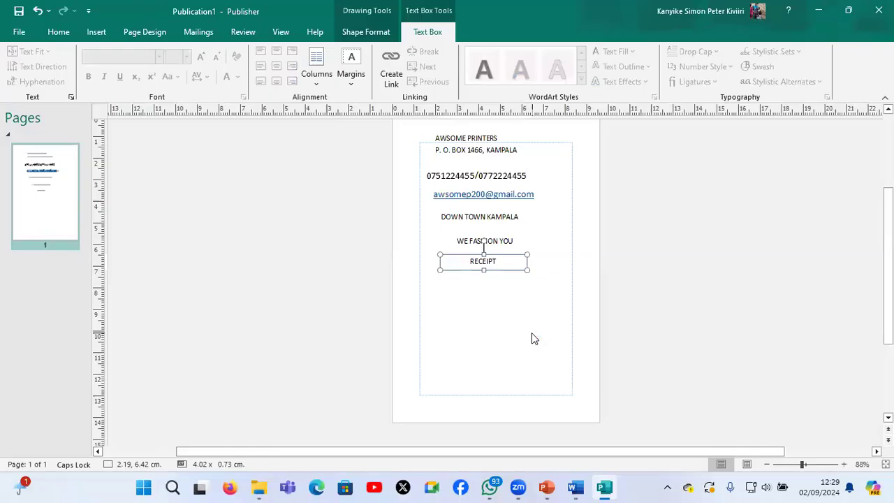
Duplicate the RECEIPT text box below it at about 1.48, 7.71 cm, clearing the copied text and aligning it left
key(ctrl+d)
drag(517, 282, 488, 290)
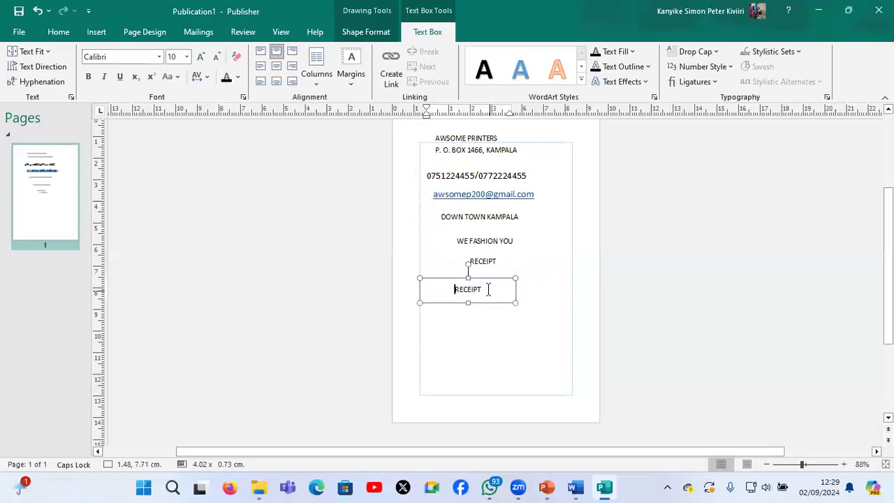
click(488, 290)
key(BackSpace)
key(BackSpace)
key(BackSpace)
key(BackSpace)
key(BackSpace)
key(BackSpace)
key(Caps_Lock)
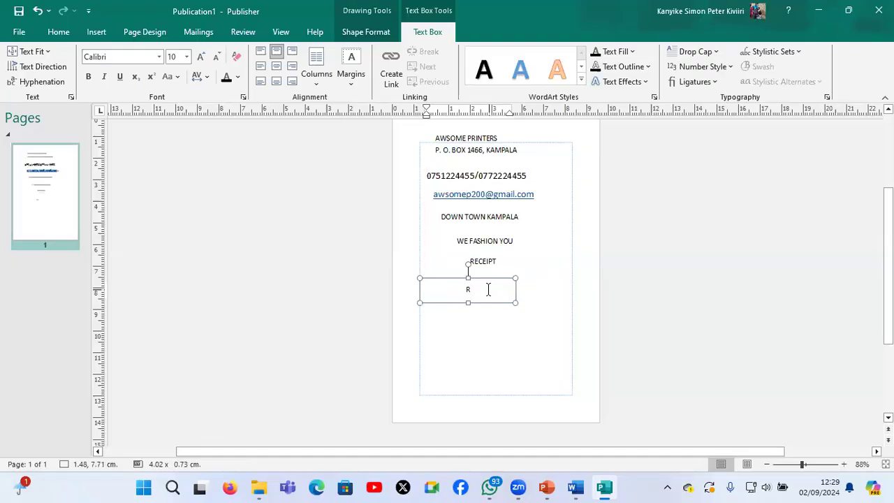
key(ctrl+l)
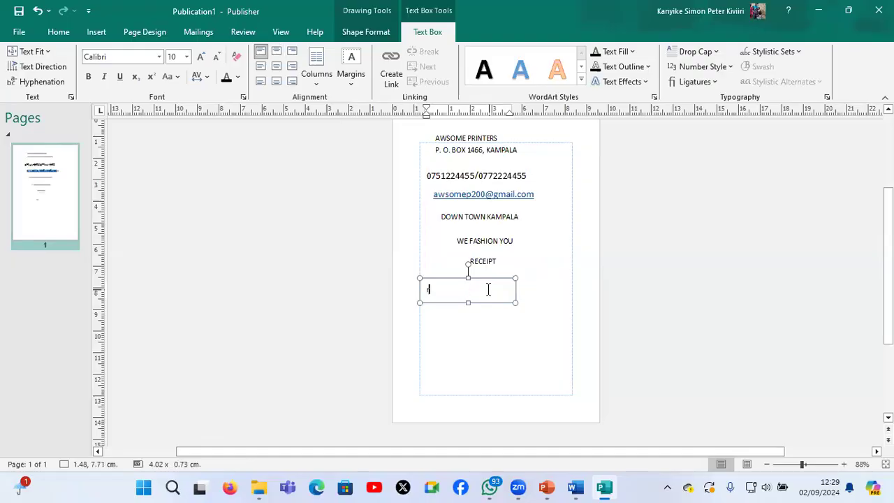
Enter "Received with thanks from:" in the copied text box and resize the box to about 4.73 × 0.64 cm
text(Received with thqnks fro)
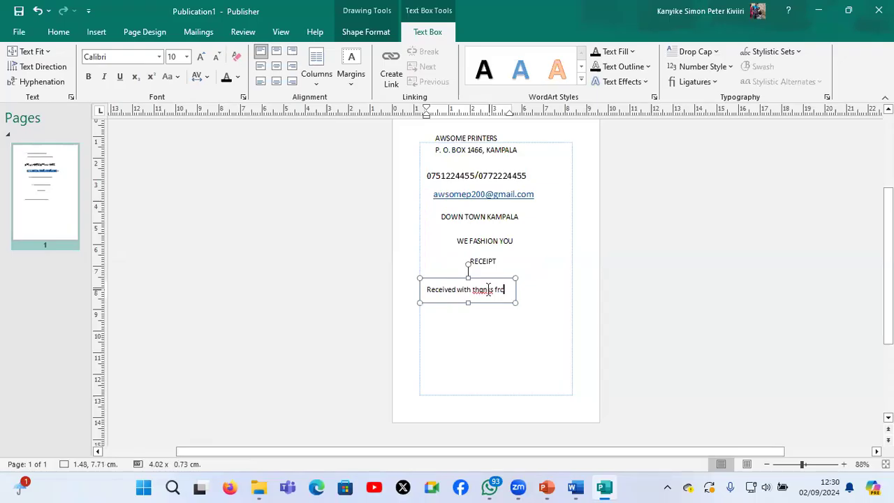
text(m)
drag(520, 305, 530, 310)
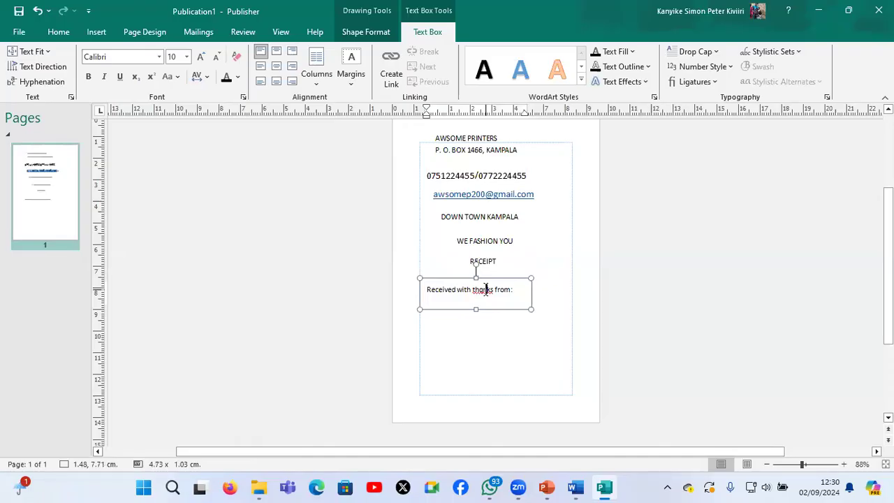
click(486, 291)
key(BackSpace)
text(a)
click(480, 301)
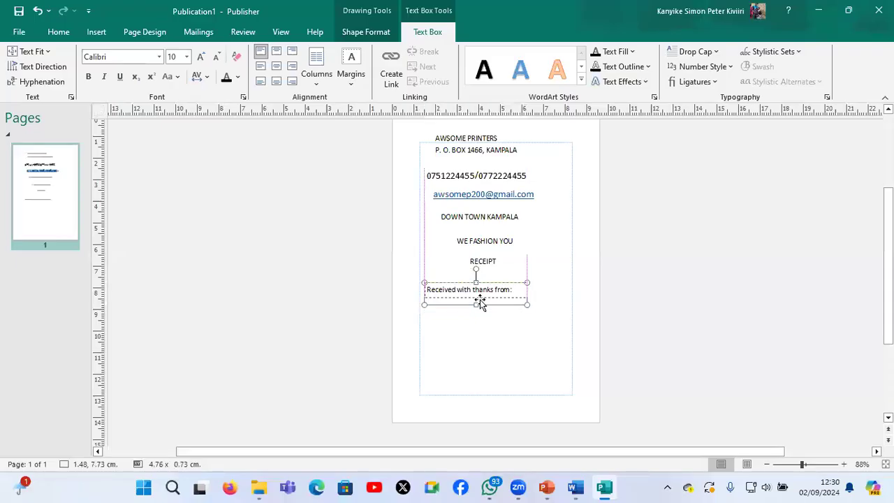
Enlarge the "Received with thanks from:" text box to about 6.21 × 1.88 cm
click(518, 289)
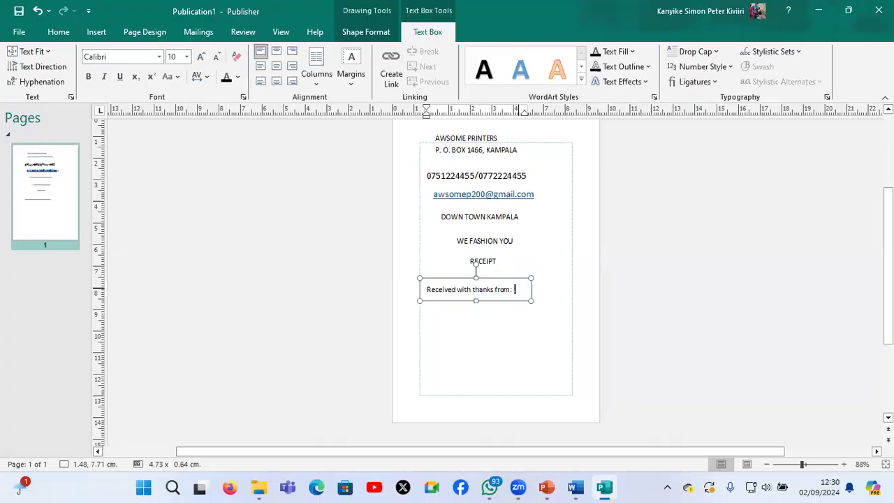
key(Escape)
drag(531, 302, 561, 305)
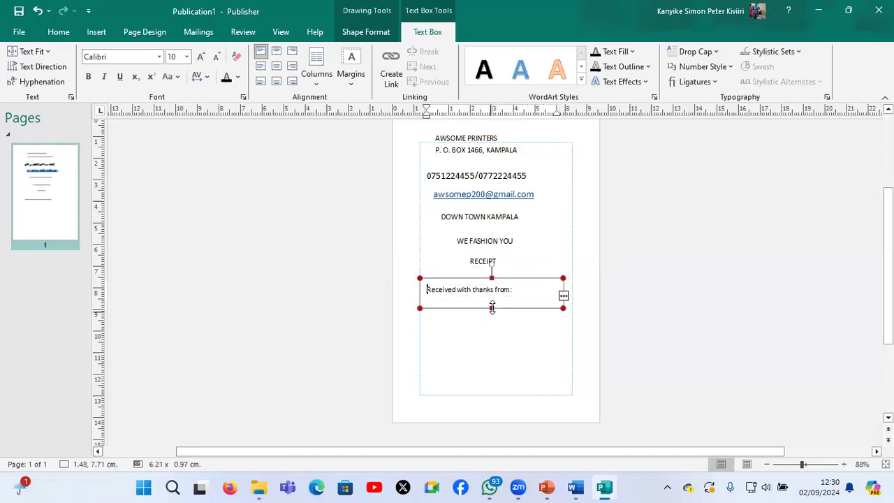
drag(494, 323, 494, 326)
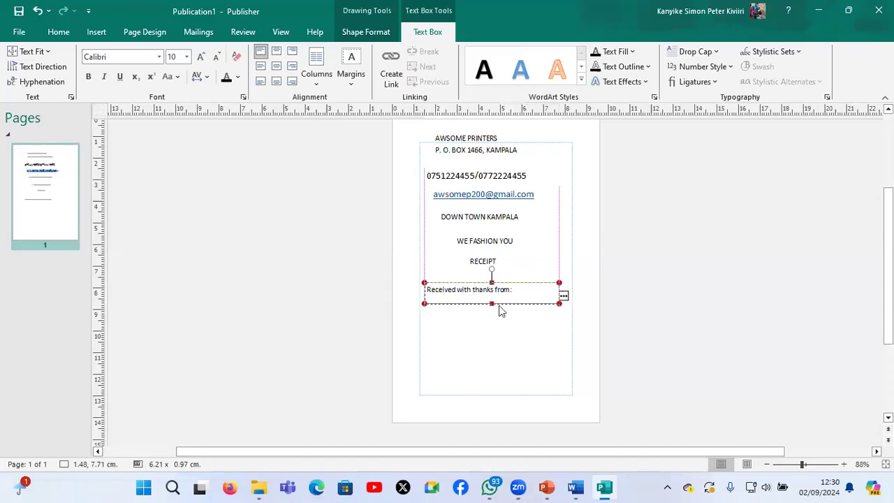
click(508, 301)
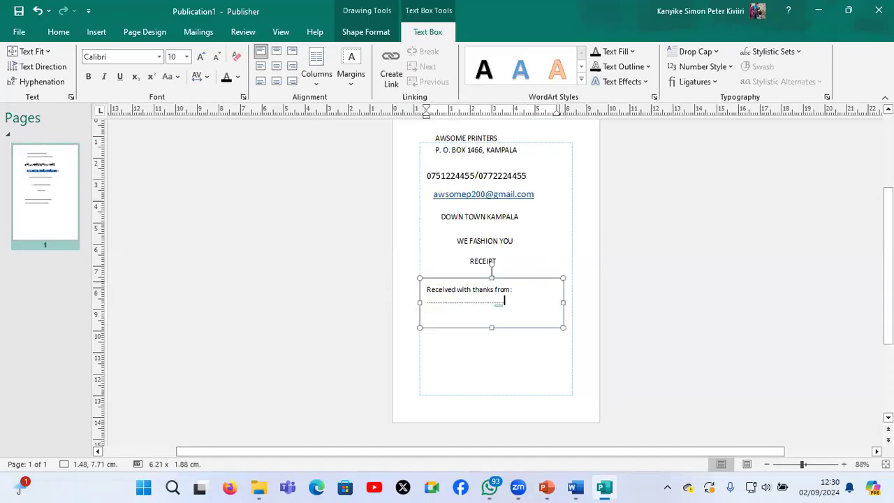
Add a full-width dotted line under "Received with thanks from:" and reduce the box height to about 1.30 cm
text(.................................)
key(Return)
text(.)
key(BackSpace)
key(BackSpace)
drag(492, 327, 491, 315)
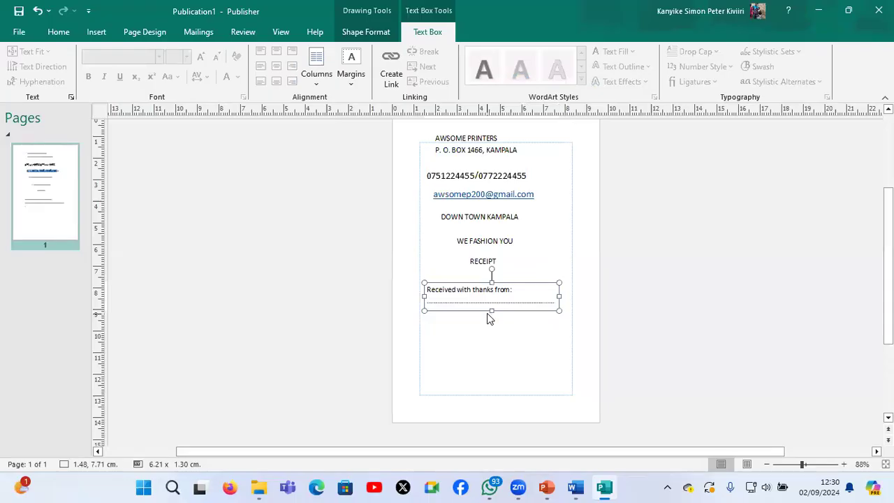
Duplicate the "Received with thanks from:" box below it at about 1.57, 9.11 cm and replace its heading with "Being payment of"
key(ctrl+d)
drag(487, 323, 480, 343)
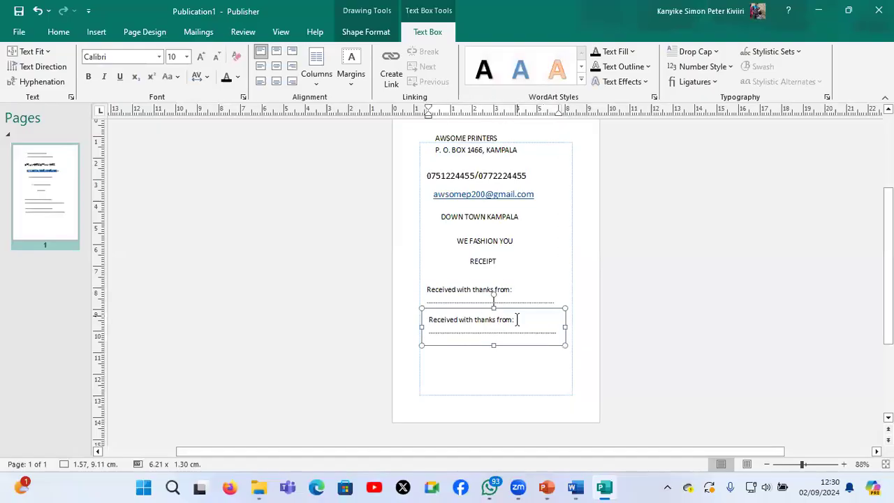
drag(515, 319, 431, 316)
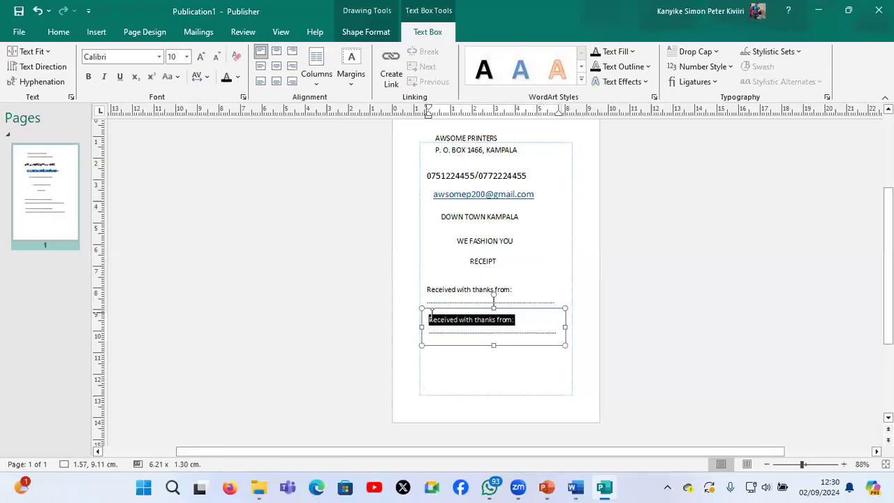
text(Being)
text( pau)
key(BackSpace)
text(yment of)
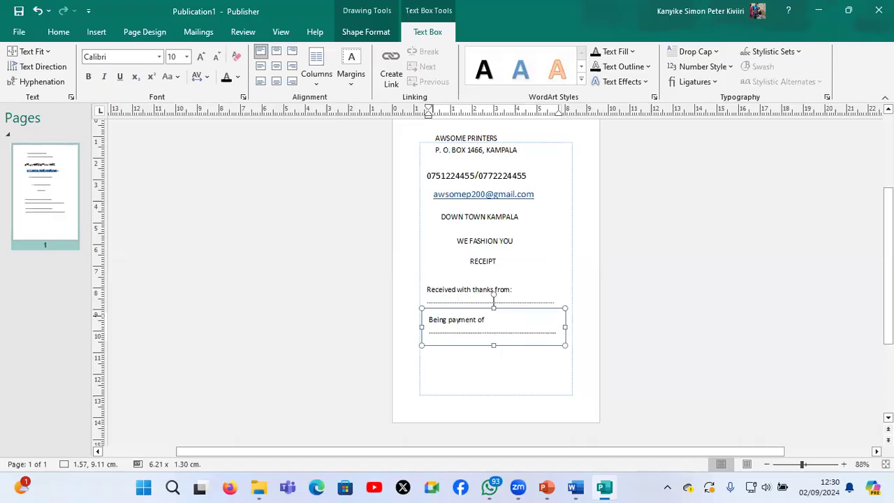
click(503, 365)
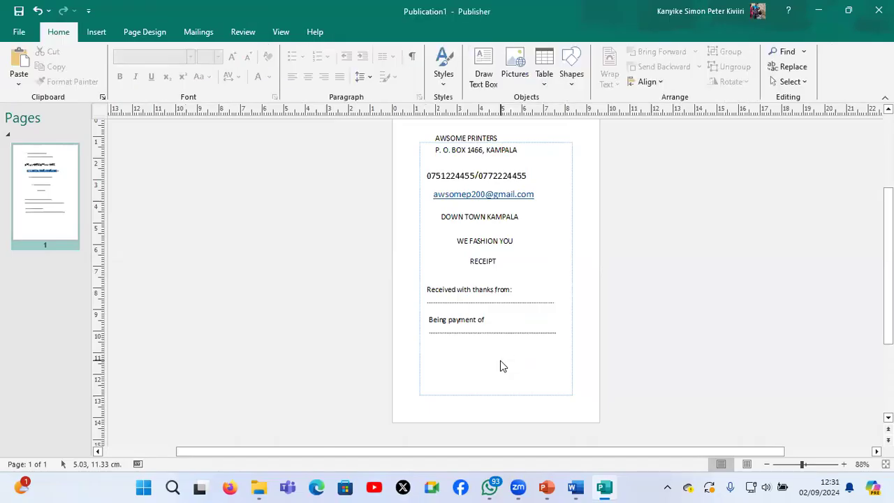
Duplicate the "Received with thanks from:" box below "Being payment of" at about 1.51, 10.41 cm and replace its heading with "Amount paid:" before the dots
key(ctrl+v)
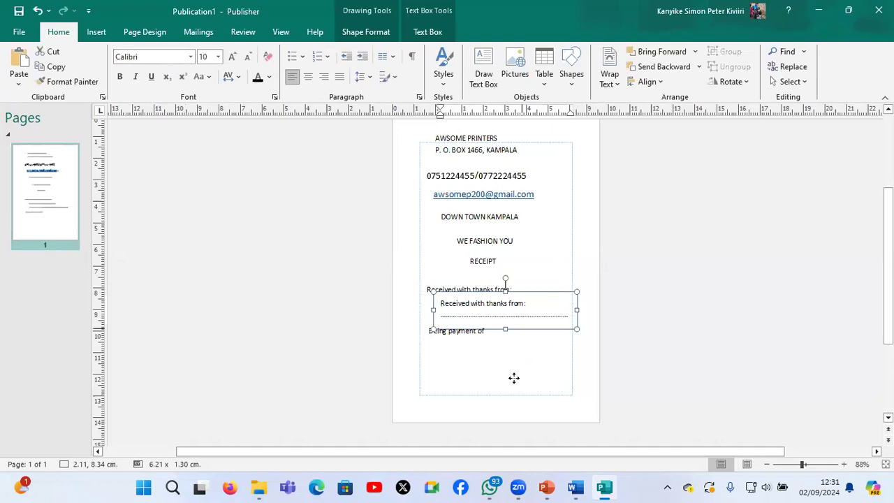
drag(513, 378, 523, 353)
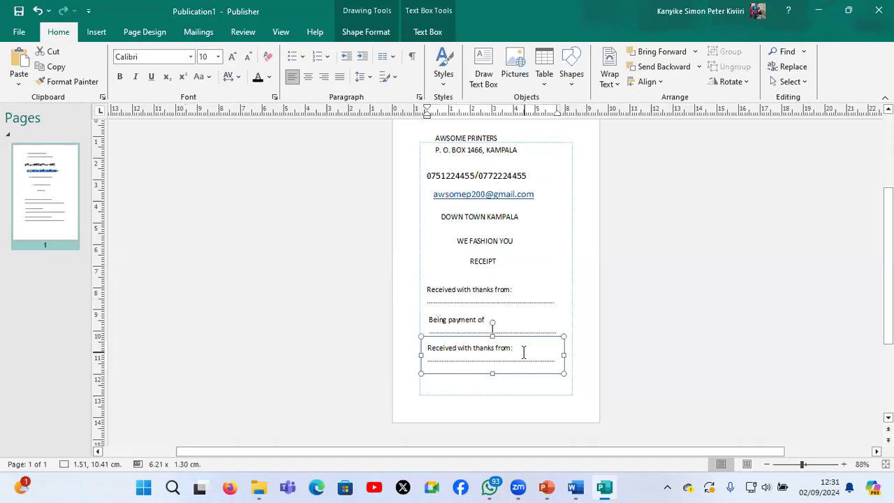
key(BackSpace)
key(BackSpace)
key(BackSpace)
key(BackSpace)
key(BackSpace)
key(BackSpace)
key(BackSpace)
key(BackSpace)
key(BackSpace)
key(BackSpace)
key(BackSpace)
key(BackSpace)
key(BackSpace)
key(BackSpace)
key(BackSpace)
key(BackSpace)
key(BackSpace)
key(BackSpace)
key(BackSpace)
key(BackSpace)
key(BackSpace)
key(BackSpace)
key(BackSpace)
key(BackSpace)
key(BackSpace)
key(BackSpace)
key(BackSpace)
text(Amount paid:)
key(Return)
key(Delete)
key(Delete)
key(Delete)
key(Delete)
key(Delete)
key(Delete)
key(Delete)
key(Delete)
key(Delete)
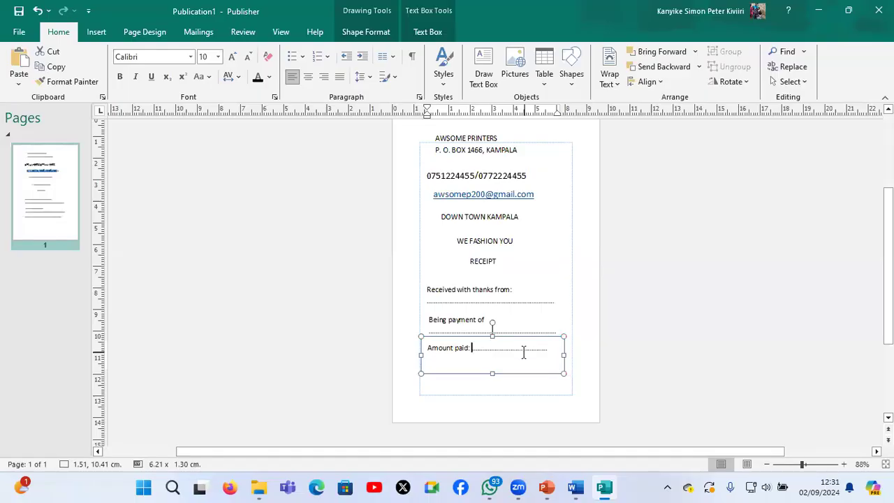
Insert "Bal" within the "Amount paid:" dotted line and widen the box to about 7.58 cm
click(523, 351)
key(Return)
text(Bal)
drag(564, 354, 593, 353)
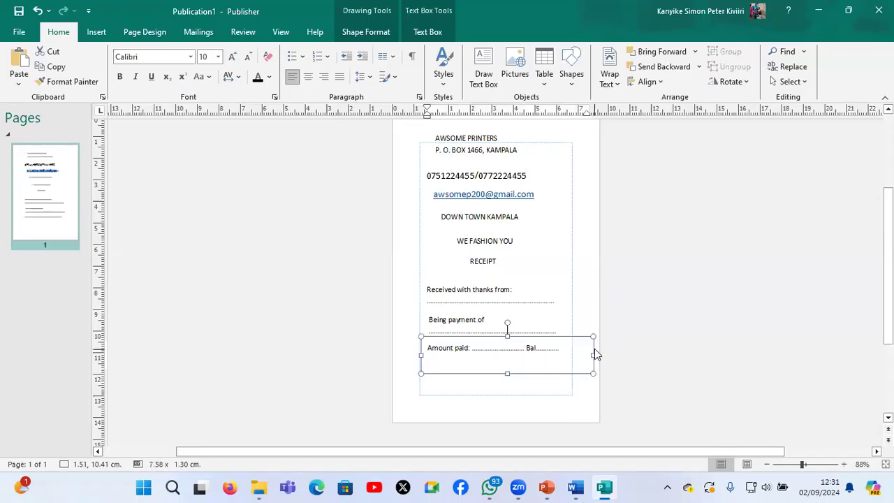
Move the "Amount paid:" box to the left margin guide at about 1.27, 10.41 cm
click(522, 387)
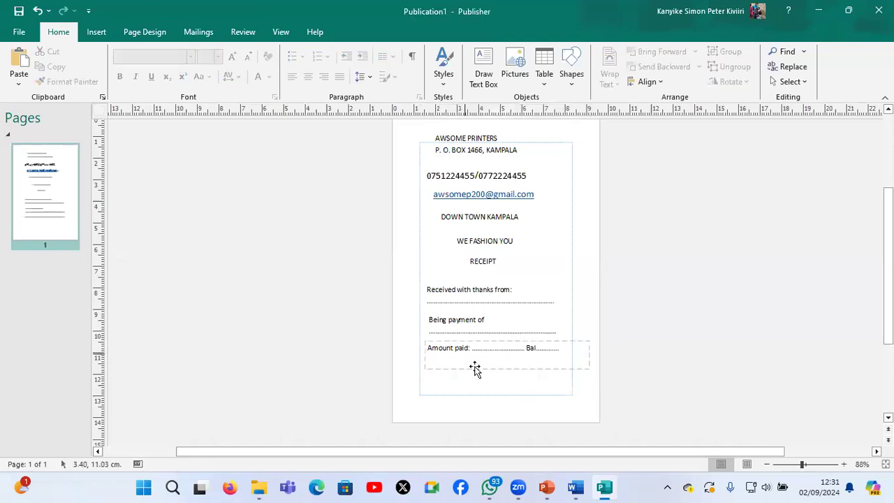
drag(474, 364, 460, 381)
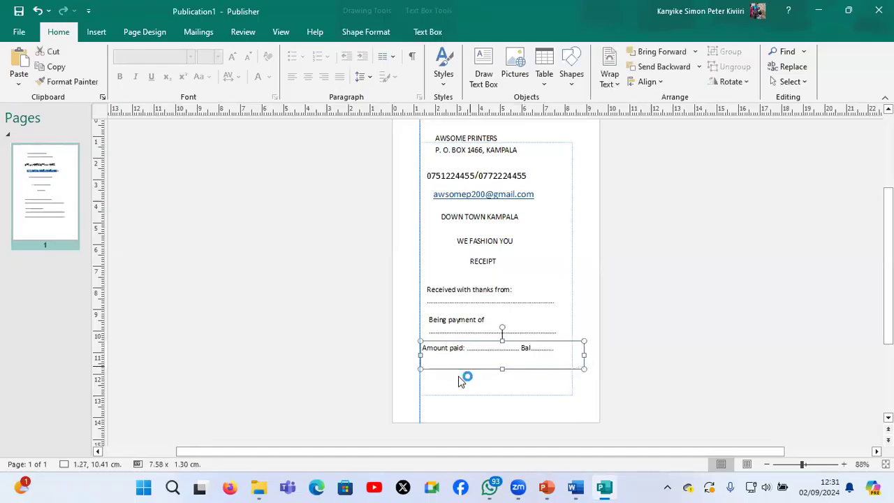
click(450, 388)
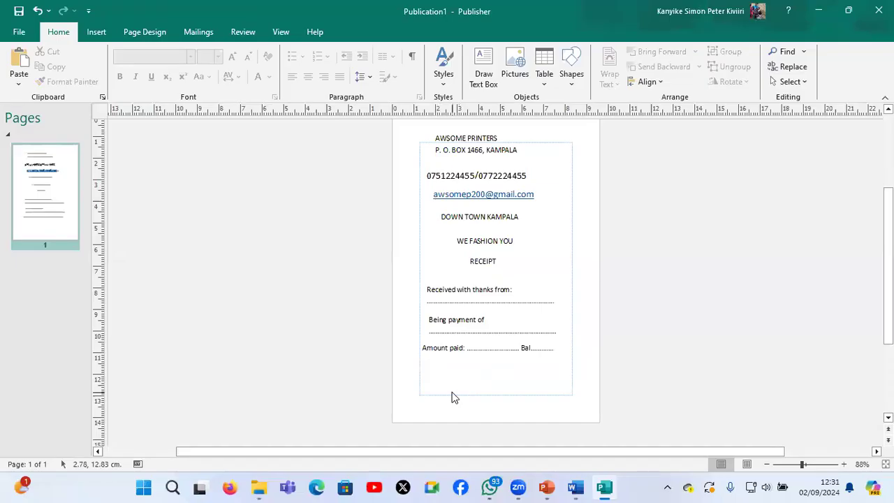
Paste another "Received with thanks from:" box below the amount line at about 1.27, 11.50 cm and clear its text
key(ctrl+v)
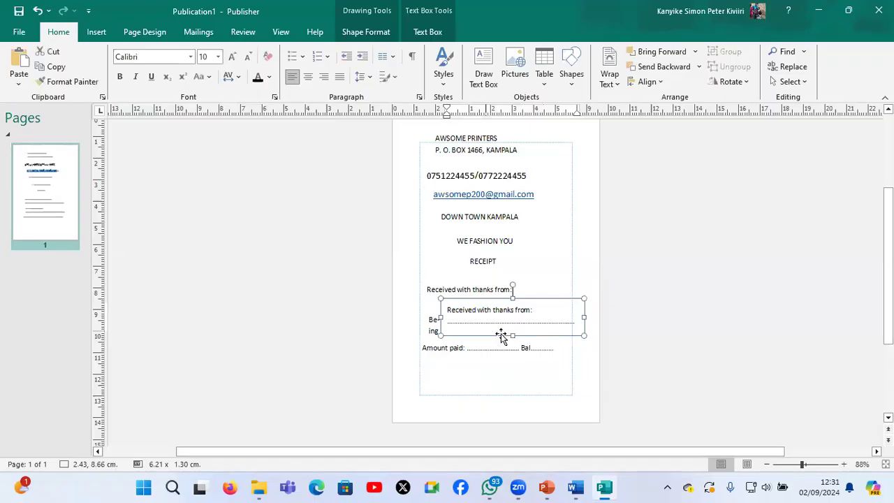
drag(502, 336, 475, 396)
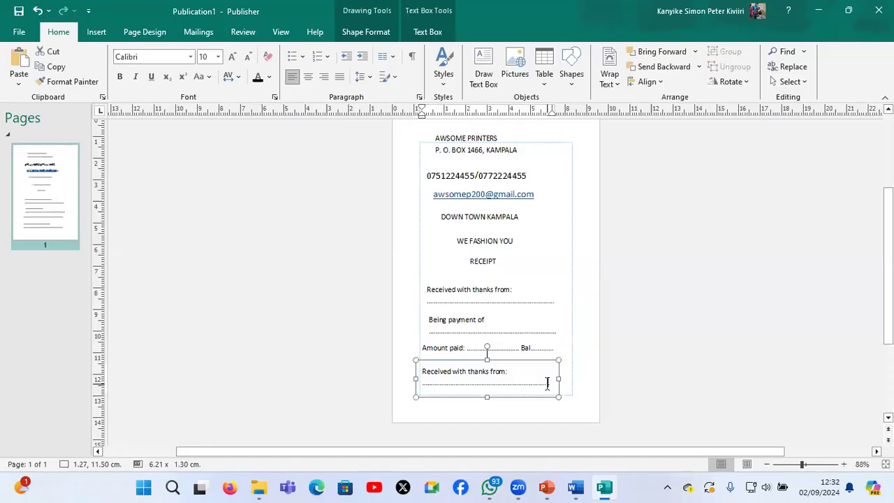
key(BackSpace)
key(BackSpace)
key(BackSpace)
key(BackSpace)
key(BackSpace)
key(BackSpace)
key(BackSpace)
key(BackSpace)
key(BackSpace)
key(BackSpace)
key(BackSpace)
key(BackSpace)
key(BackSpace)
key(BackSpace)
key(BackSpace)
key(BackSpace)
key(BackSpace)
key(BackSpace)
key(BackSpace)
key(BackSpace)
key(BackSpace)
key(BackSpace)
key(BackSpace)
key(BackSpace)
key(BackSpace)
key(BackSpace)
key(BackSpace)
key(BackSpace)
key(BackSpace)
key(BackSpace)
key(BackSpace)
key(BackSpace)
key(BackSpace)
key(BackSpace)
key(BackSpace)
key(BackSpace)
key(BackSpace)
key(BackSpace)
key(BackSpace)
key(BackSpace)
key(BackSpace)
key(BackSpace)
key(BackSpace)
key(BackSpace)
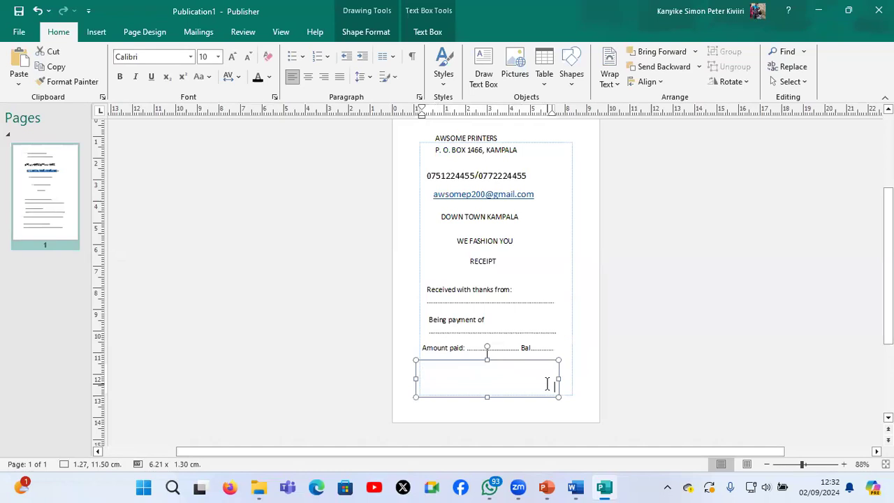
key(ctrl+z)
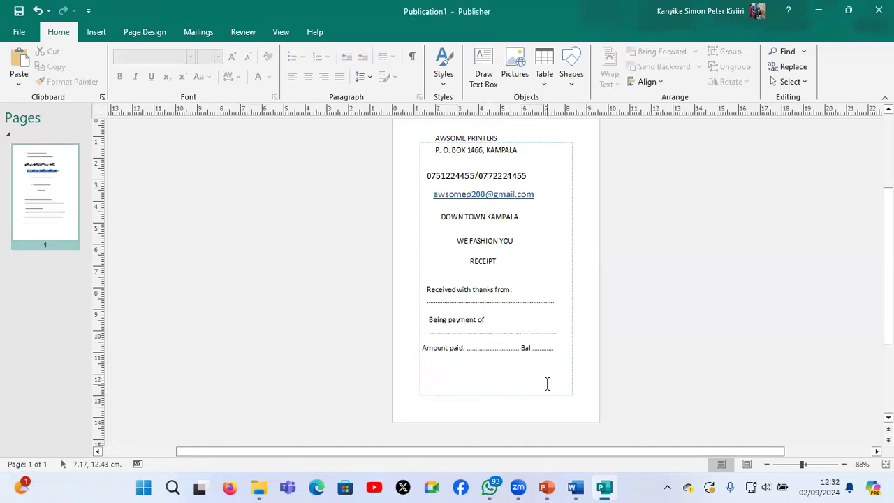
key(ctrl+y)
Enter "Cash/Cheque/MM" in the emptied text box below the amount line
text(Cash)
text(/Che)
text(que)
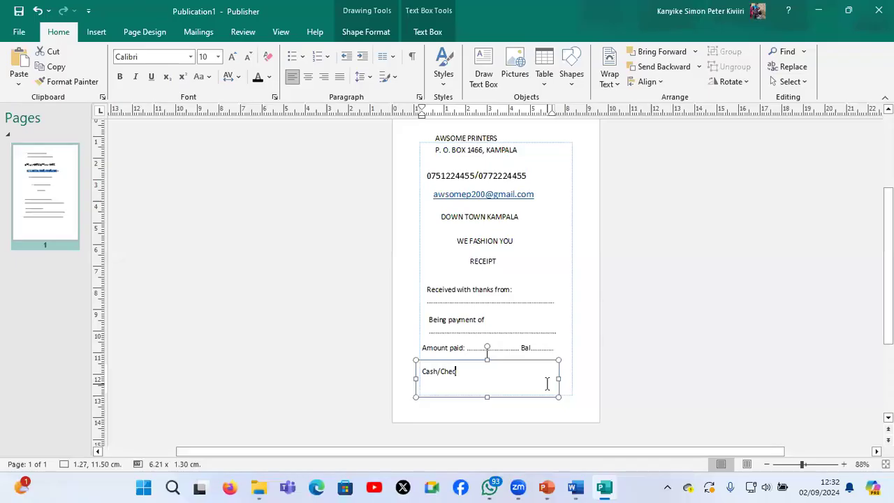
text(?)
text(MM)
key(Left)
key(Left)
key(BackSpace)
text(/)
drag(489, 395, 480, 384)
click(456, 398)
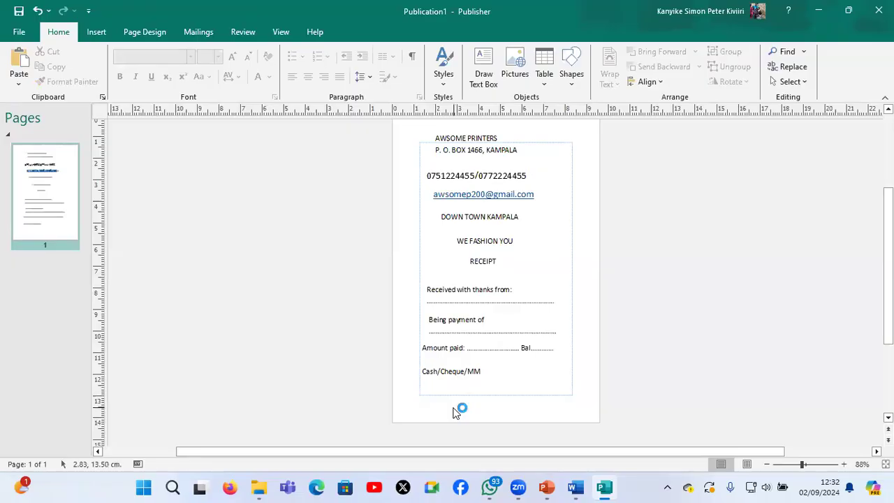
Paste another "Received with thanks from:" box below "Cash/Cheque/MM" at about 1.27, 12.28 cm
key(ctrl+v)
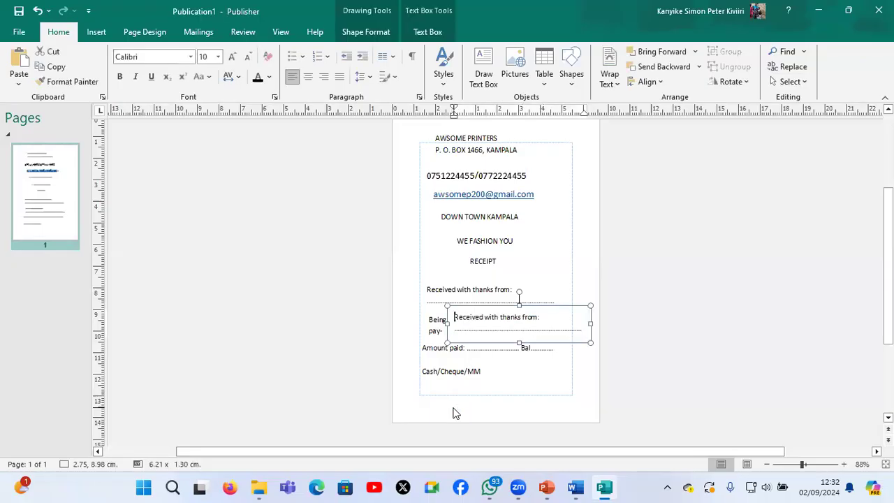
click(585, 343)
drag(584, 341, 555, 395)
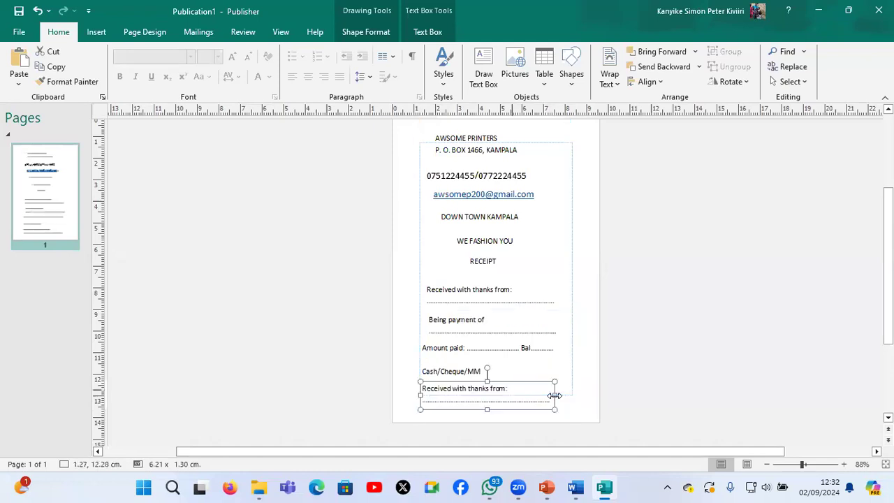
click(554, 395)
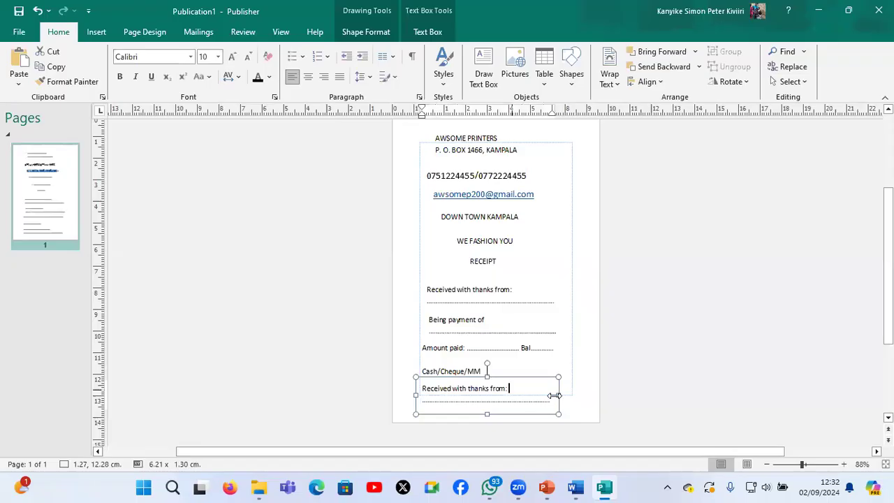
key(ctrl+s)
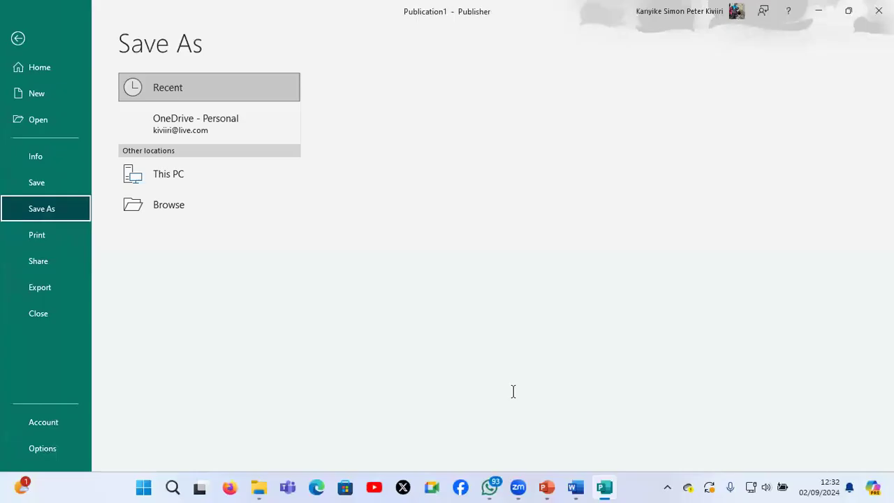
key(Escape)
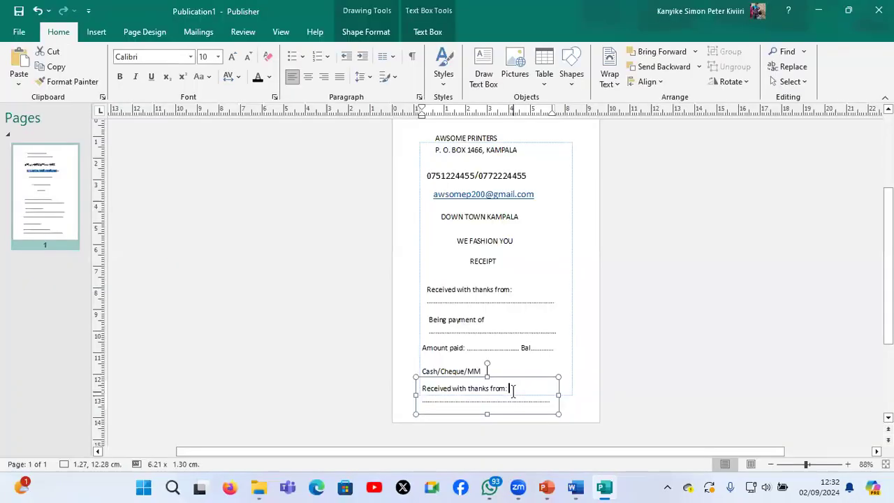
Replace the pasted box's text with the candidate's full name and number in capitals, and reduce the box height to about 0.70 cm
key(BackSpace)
key(BackSpace)
key(BackSpace)
key(BackSpace)
key(BackSpace)
key(BackSpace)
key(BackSpace)
key(BackSpace)
key(BackSpace)
key(BackSpace)
key(BackSpace)
key(BackSpace)
key(BackSpace)
key(BackSpace)
key(ctrl+a)
key(BackSpace)
key(Caps_Lock)
key(BackSpace)
key(BackSpace)
key(BackSpace)
key(BackSpace)
key(BackSpace)
key(BackSpace)
key(BackSpace)
key(BackSpace)
key(BackSpace)
key(BackSpace)
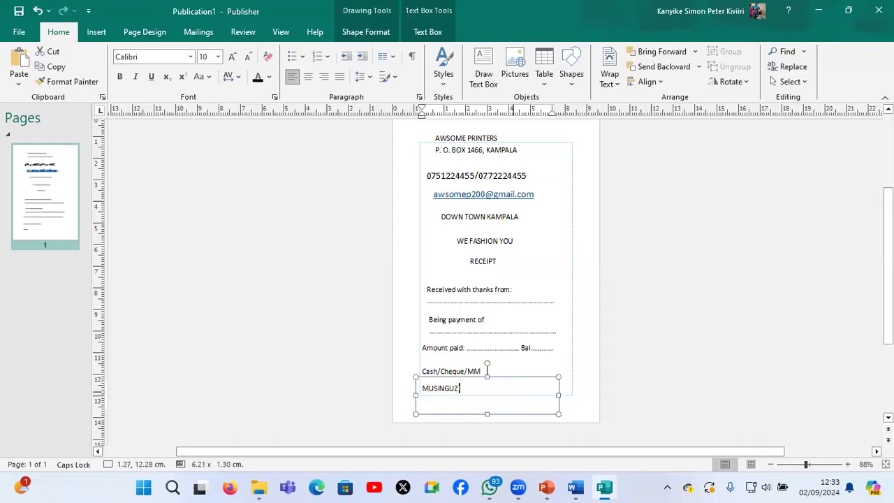
drag(486, 413, 487, 396)
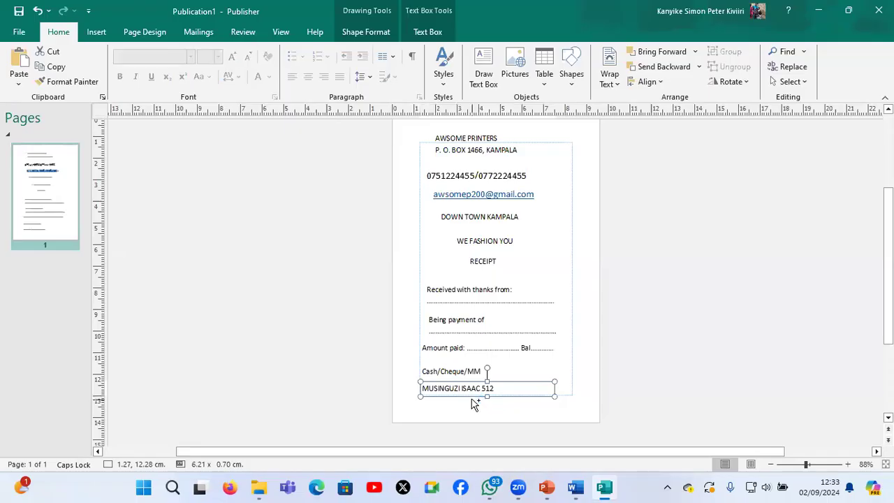
Duplicate the candidate name box just below at about 1.32, 12.80 cm and replace its text with "For Awesome printers"
key(ctrl+v)
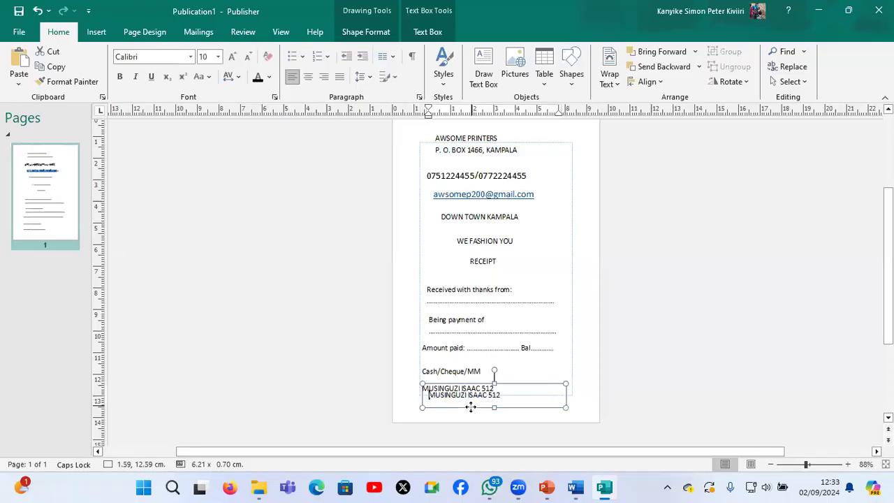
drag(442, 395, 437, 399)
drag(495, 400, 421, 399)
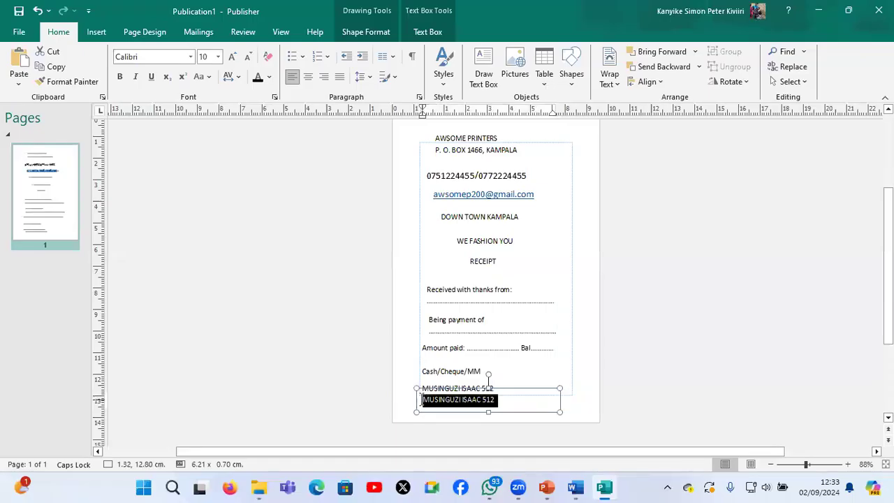
text(For A)
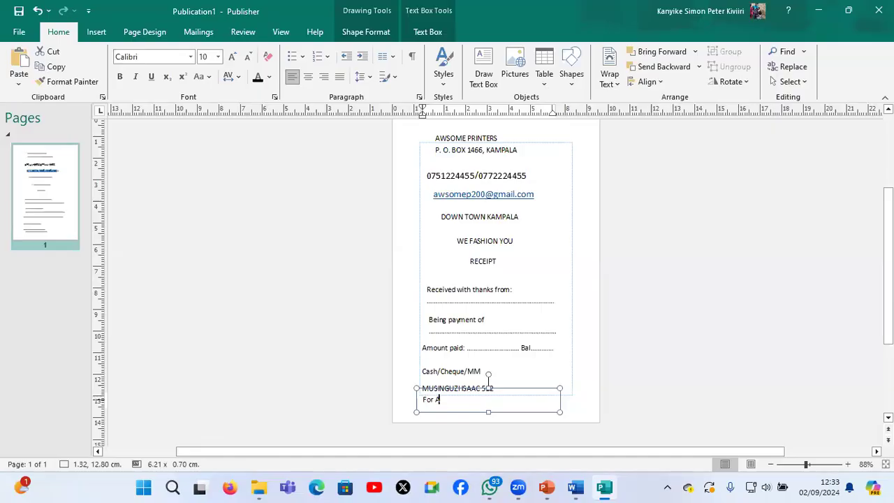
text(wesome printers)
Duplicate the "For Awesome printers" box near the page's bottom edge at about 1.63, 13.39 cm
click(461, 414)
drag(465, 415, 480, 421)
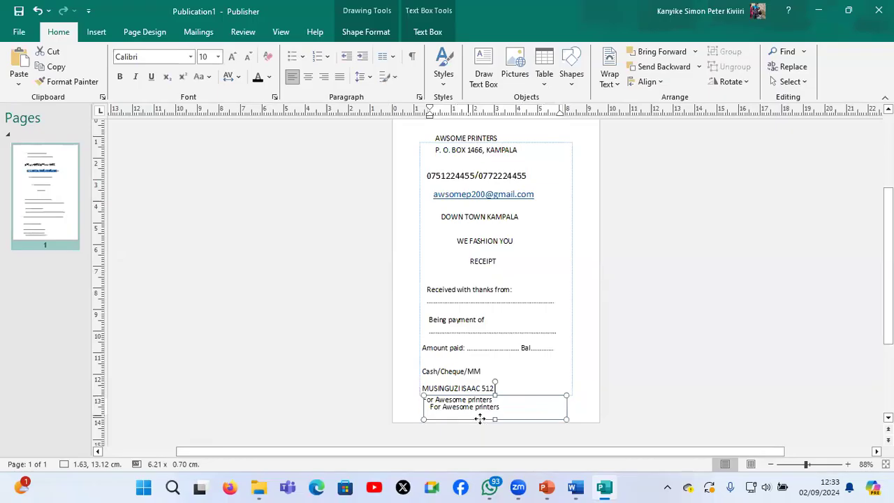
drag(479, 424, 481, 430)
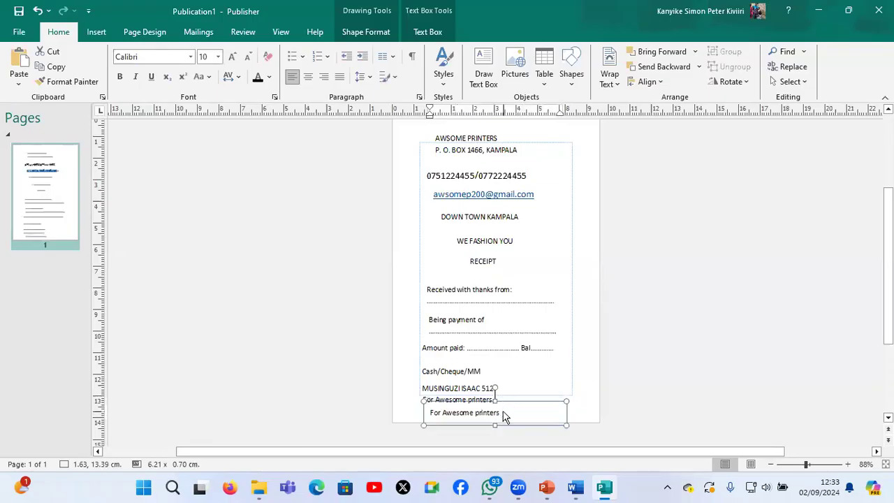
Replace the text of the lowest box with "Goods once sold are not returnable"
key(ctrl+a)
text(Gooda)
text( once so)
key(BackSpace)
key(BackSpace)
key(BackSpace)
key(BackSpace)
key(BackSpace)
key(BackSpace)
key(BackSpace)
key(BackSpace)
key(BackSpace)
text(s once sold are not returnable)
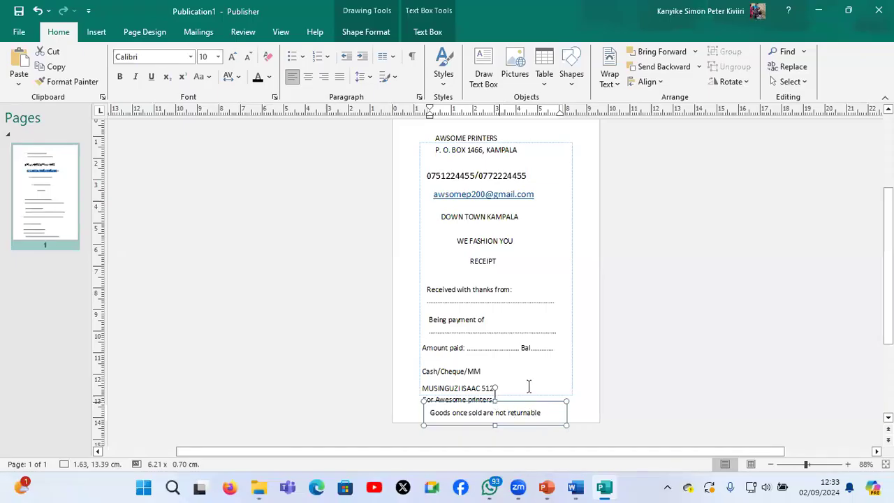
click(579, 274)
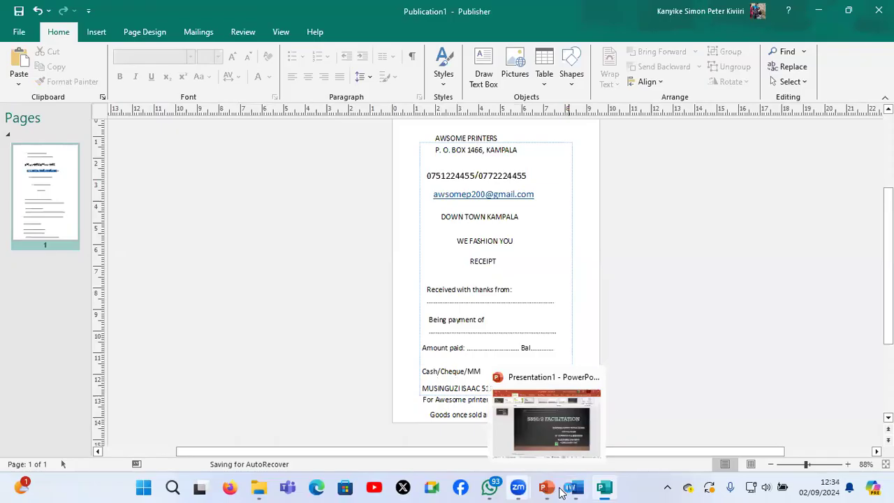
Switch to File Explorer and copy the LG logo picture from the "S850_2 online facilitation 3" folder
mouse_move(598, 491)
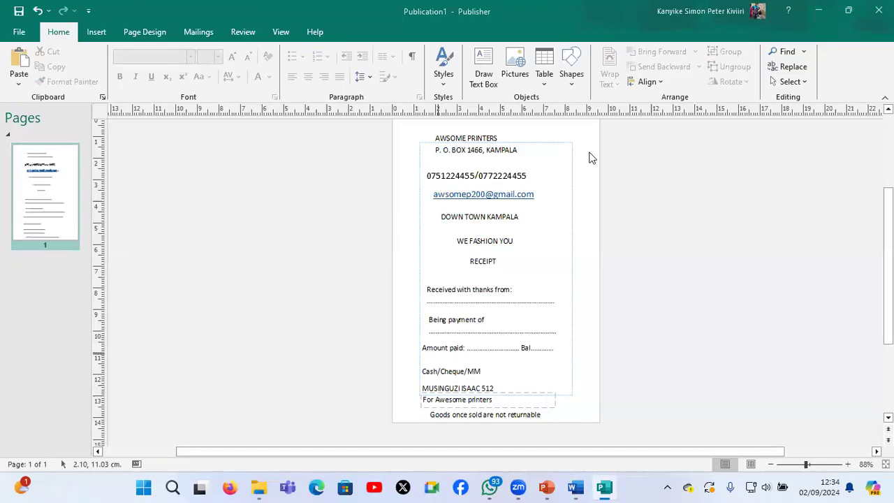
scroll(589, 158, up, 1)
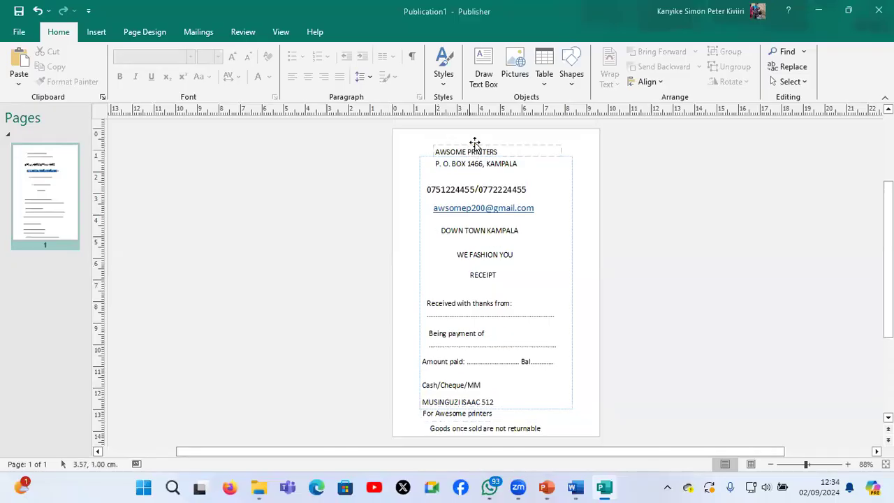
click(475, 143)
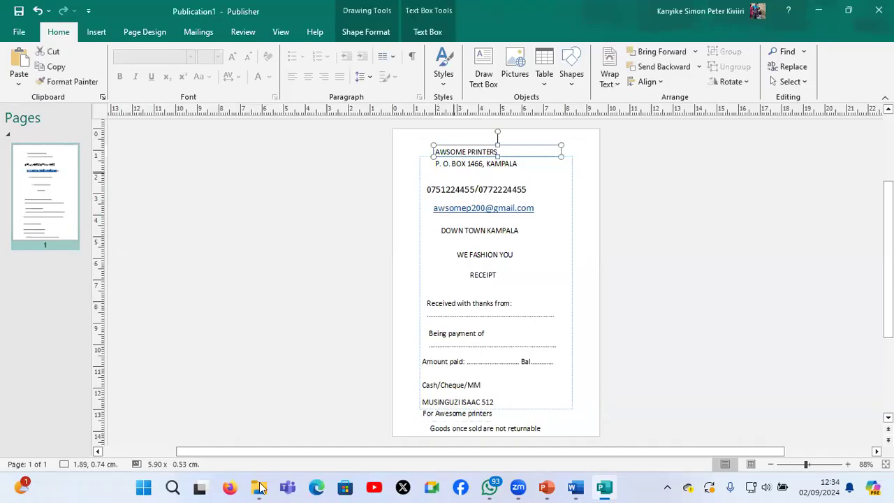
mouse_move(259, 487)
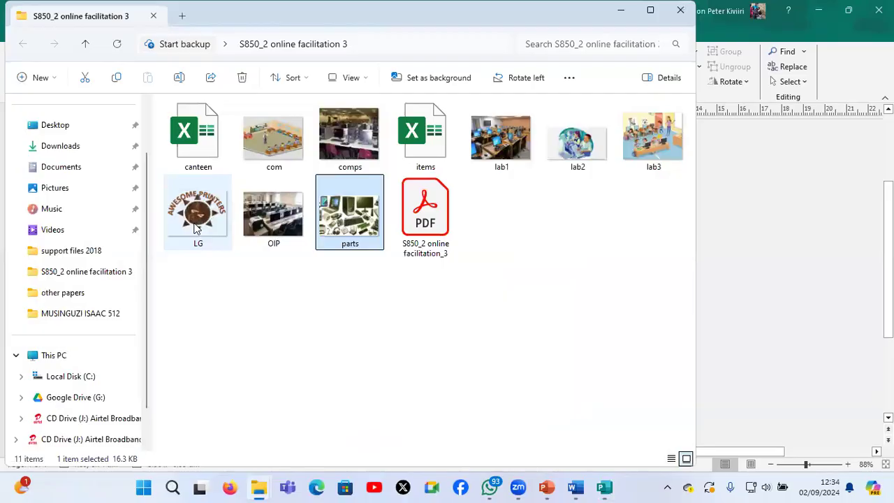
click(197, 228)
key(ctrl+c)
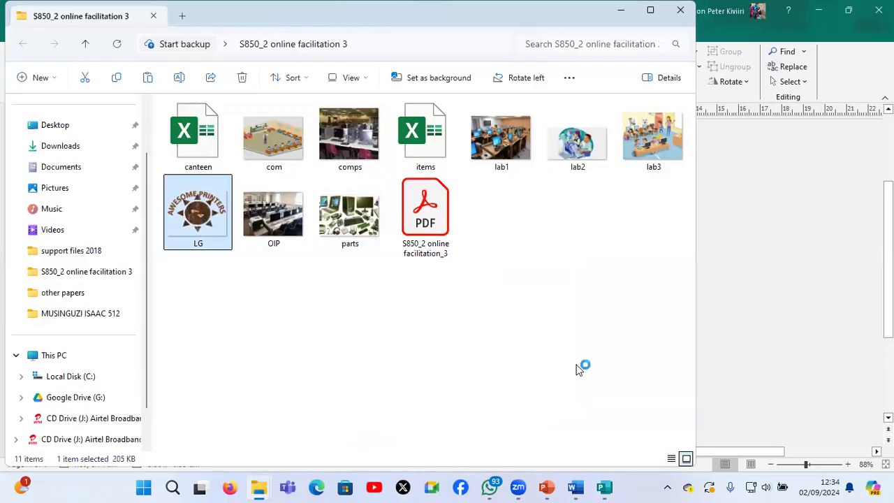
Paste the logo into the Publisher receipt, shrink it to about 1.60 × 1.22 cm and place it beside "AWSOME PRINTERS" at about 0.20, 0.74 cm
click(605, 489)
click(408, 172)
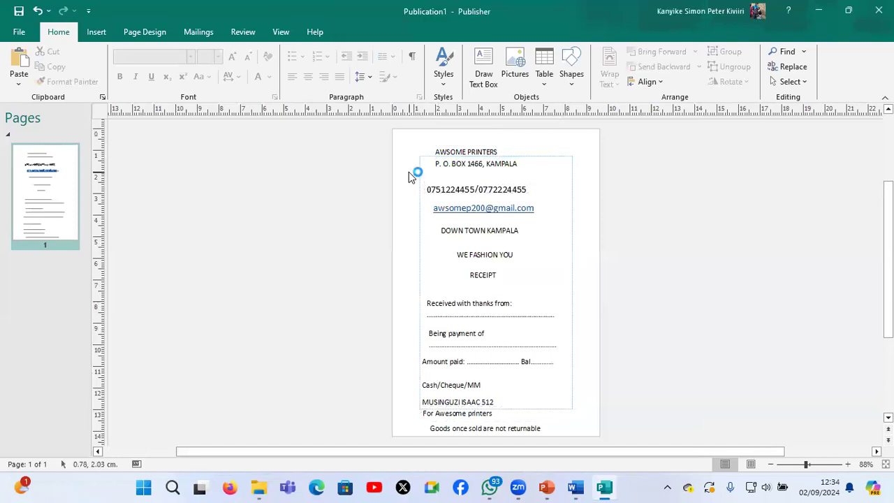
key(ctrl+v)
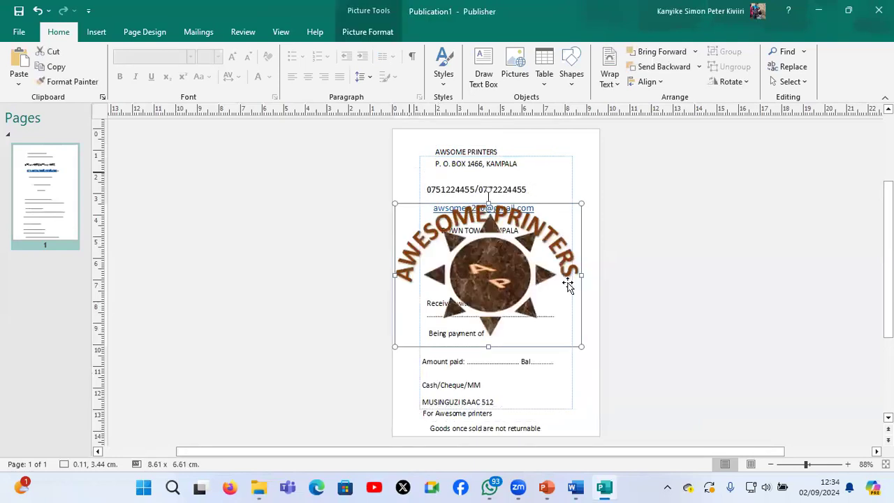
drag(581, 344, 416, 151)
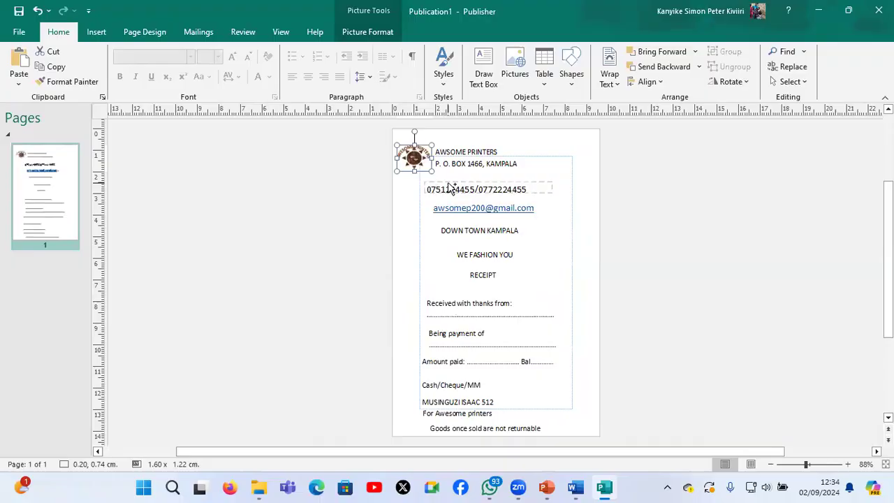
Duplicate the logo and place the copy on the other side of the "AWSOME PRINTERS" heading at about 7.85, 0.58 cm
key(Right)
key(Down)
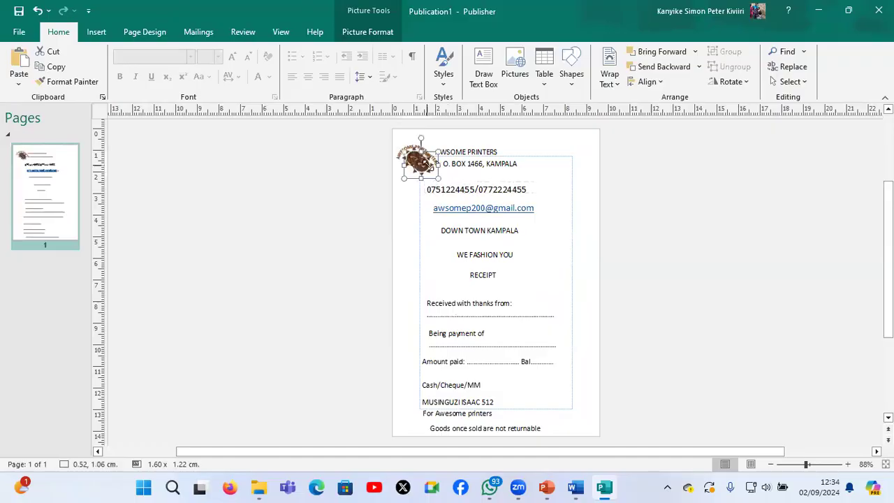
drag(425, 162, 588, 155)
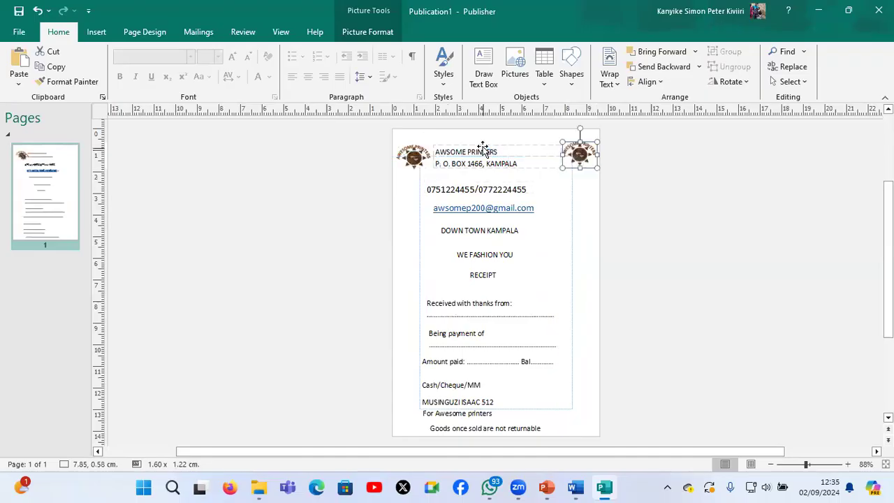
Format the "AWSOME PRINTERS" heading as centred Bernard MT Condensed, 16 pt, in blue
click(495, 149)
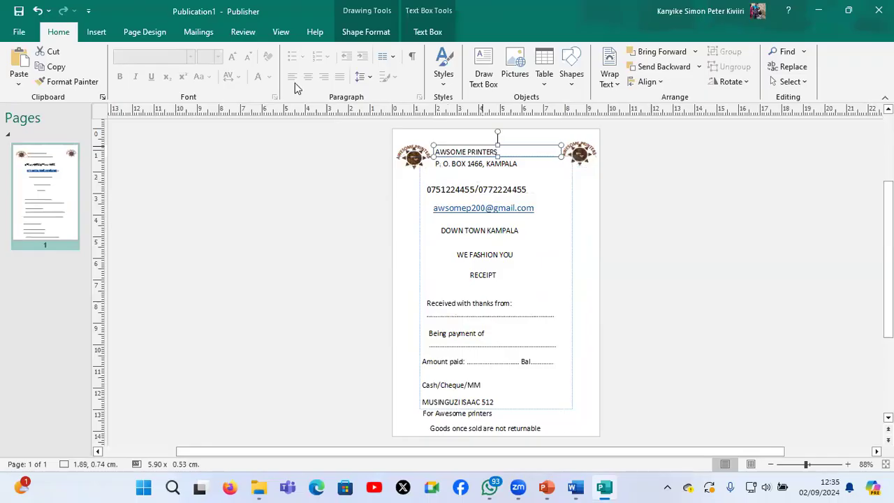
triple_click(470, 152)
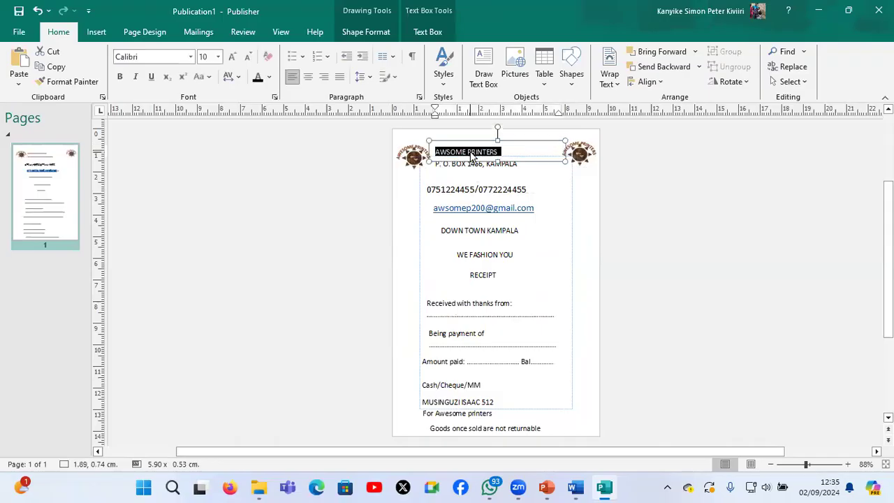
click(191, 57)
click(196, 93)
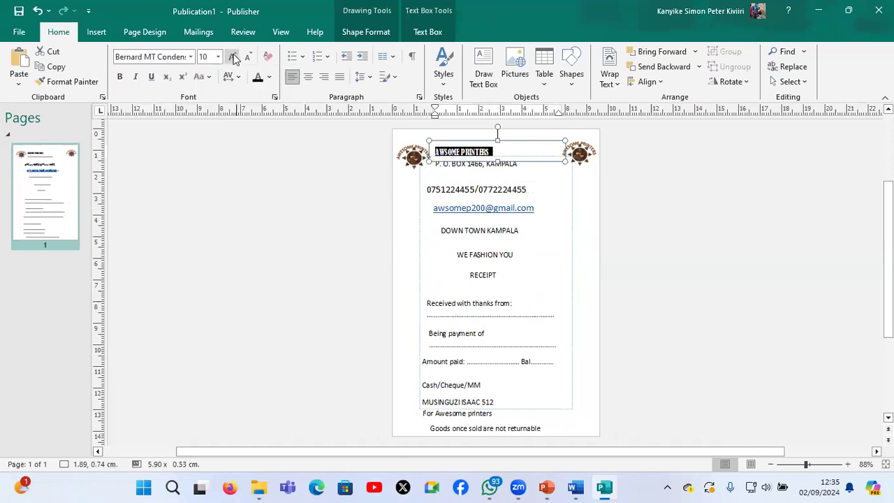
click(232, 56)
click(232, 57)
click(232, 57)
click(232, 56)
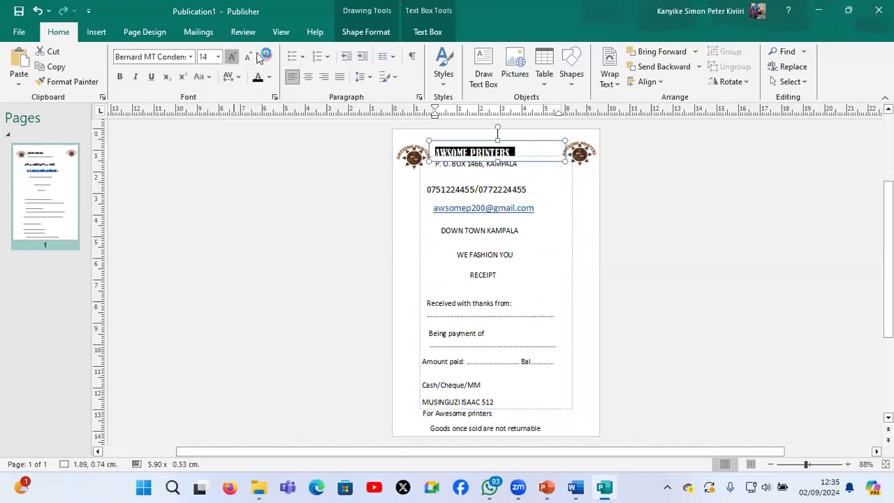
click(310, 77)
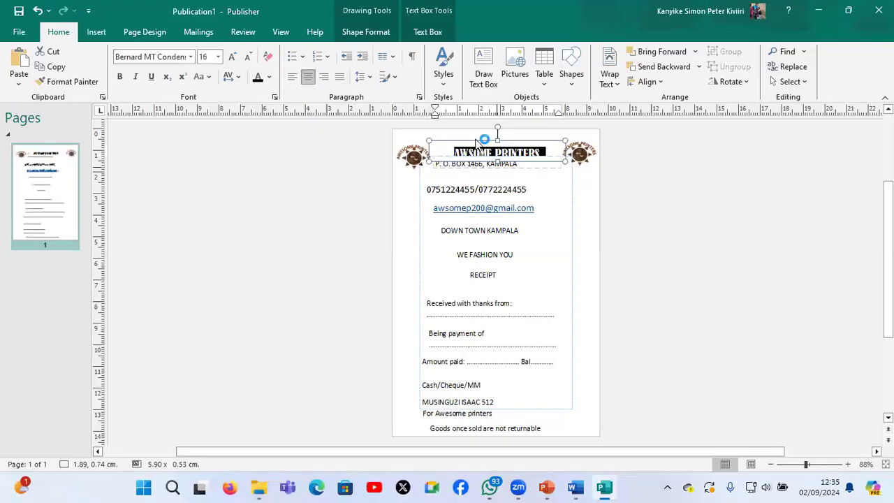
click(269, 77)
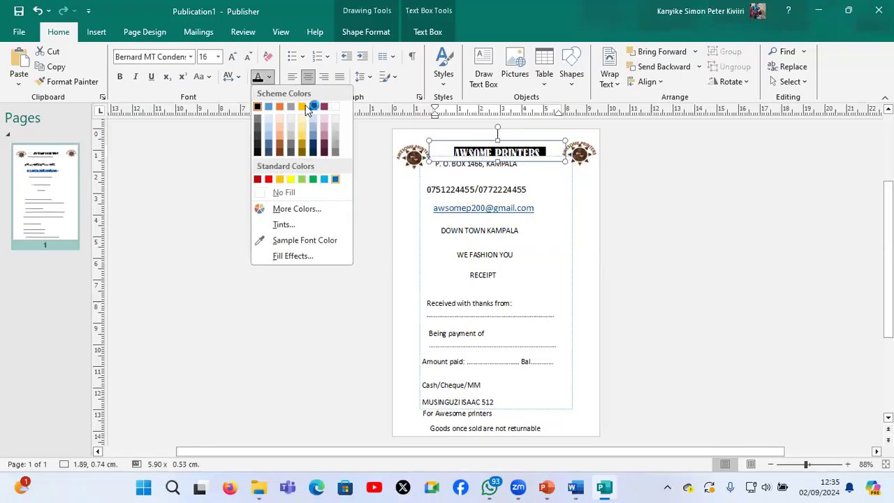
click(466, 198)
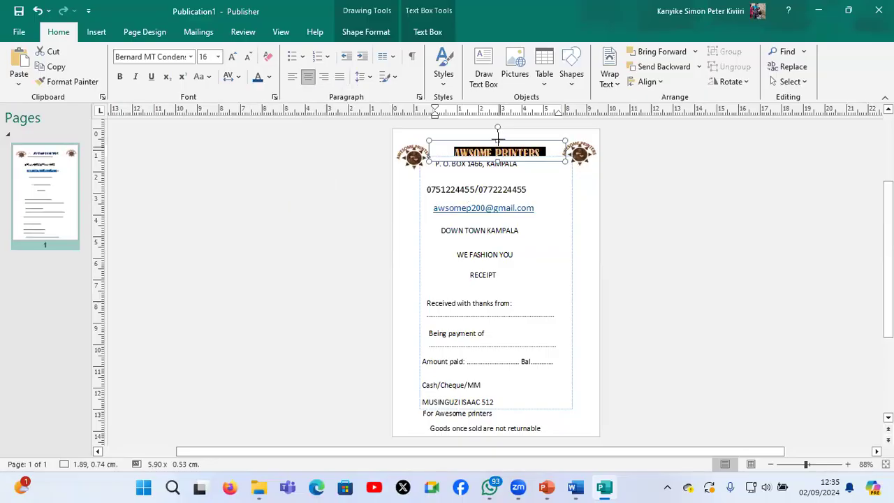
Enlarge the "AWSOME PRINTERS" text to 20 pt and extend its box upward to a height of about 0.99 cm
drag(498, 140, 497, 152)
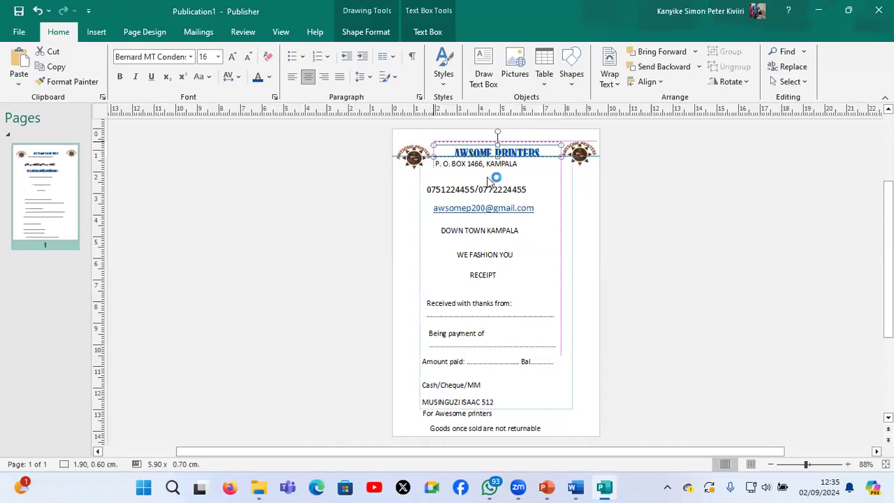
click(477, 168)
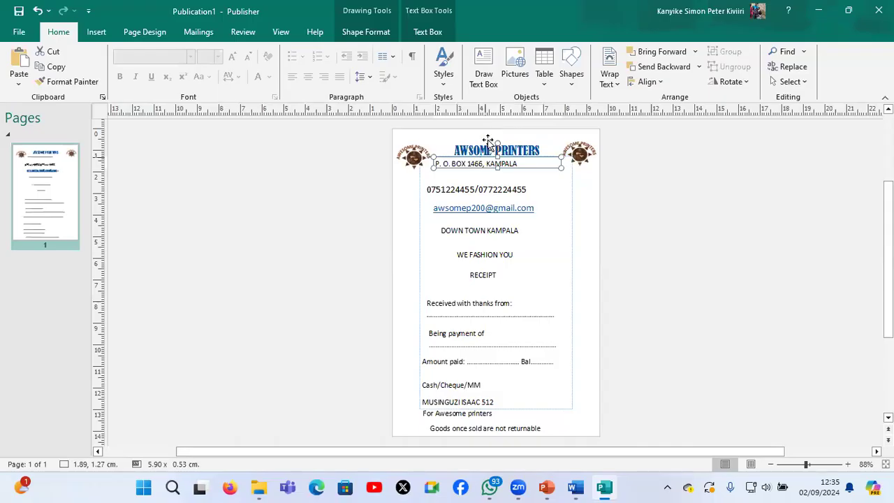
click(488, 140)
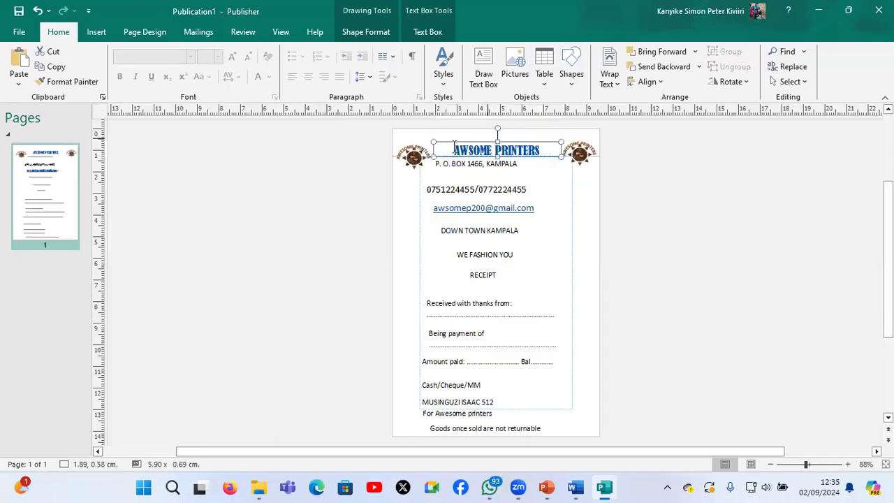
click(454, 149)
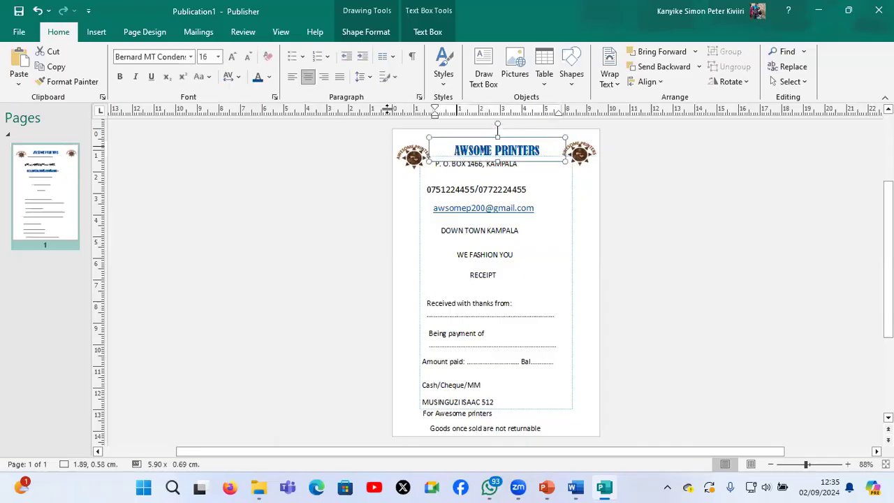
key(ctrl+a)
click(235, 57)
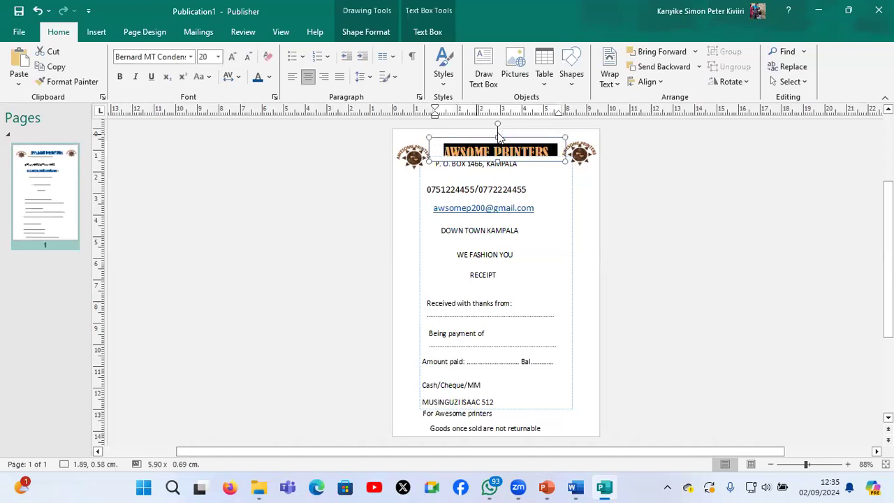
drag(497, 135, 497, 128)
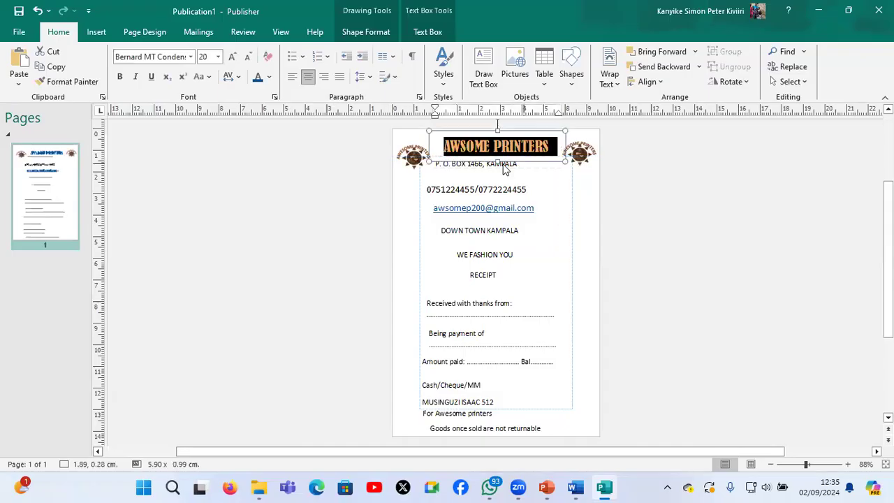
Format the postal address line below the heading as centred Bodoni MT Condensed at 14 pt
click(501, 168)
click(496, 171)
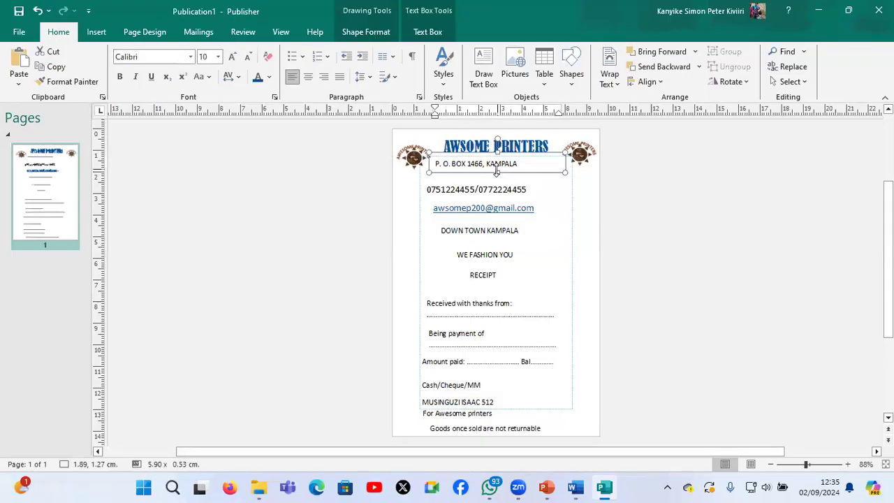
key(ctrl+a)
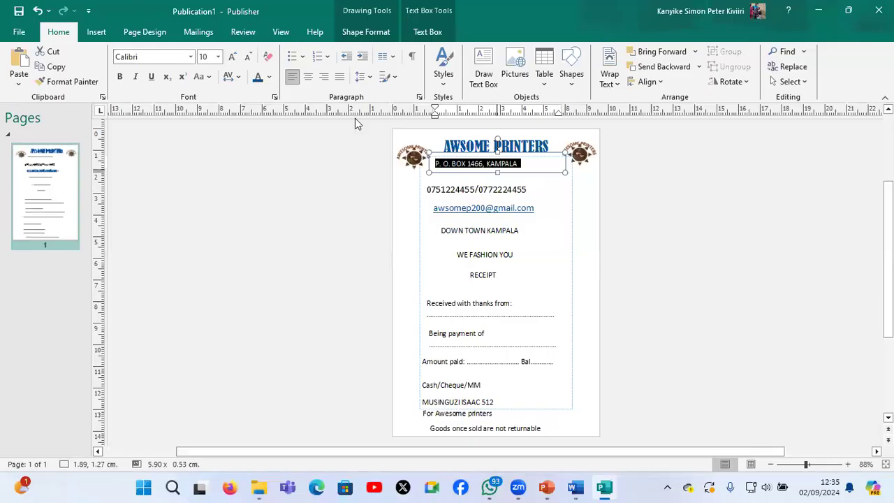
click(233, 57)
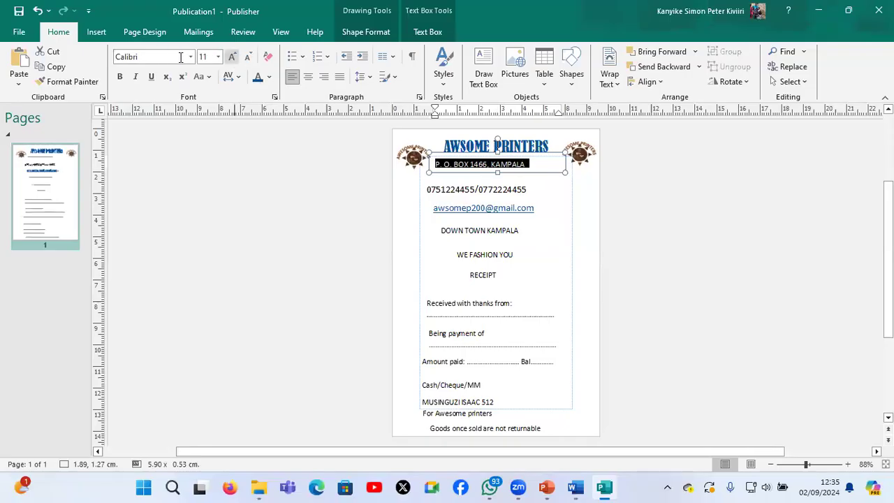
click(190, 57)
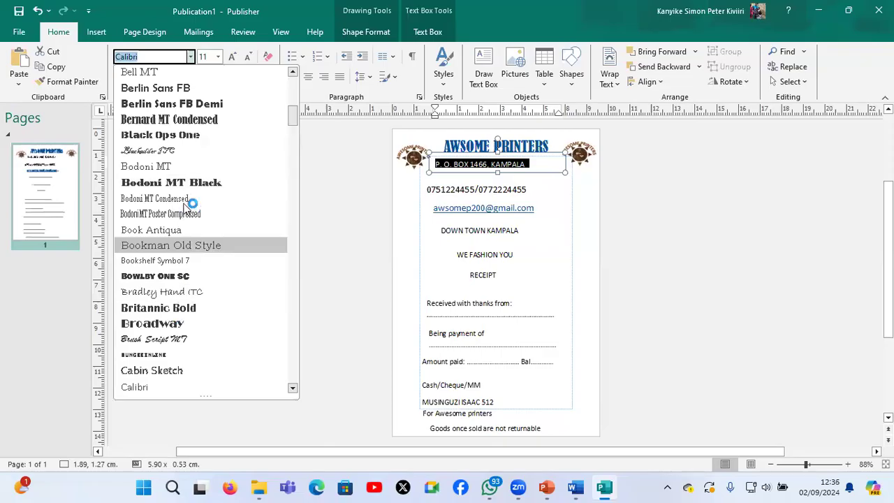
click(287, 199)
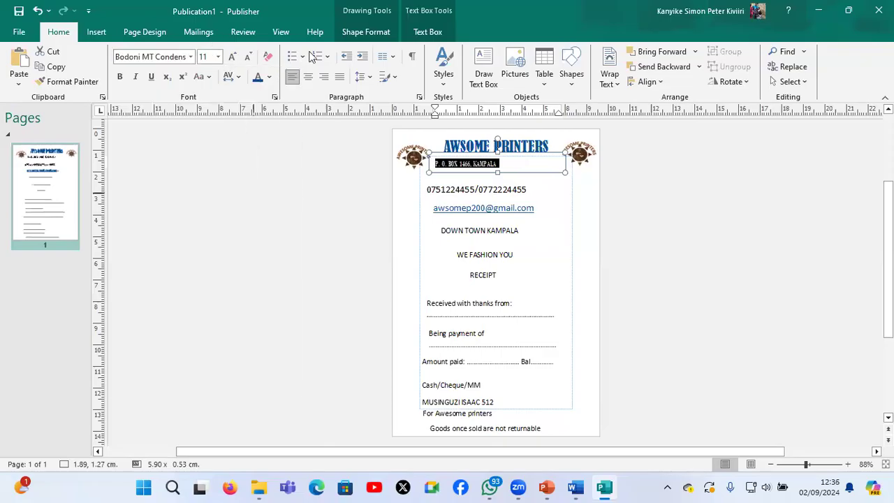
key(ctrl+e)
click(235, 57)
click(234, 57)
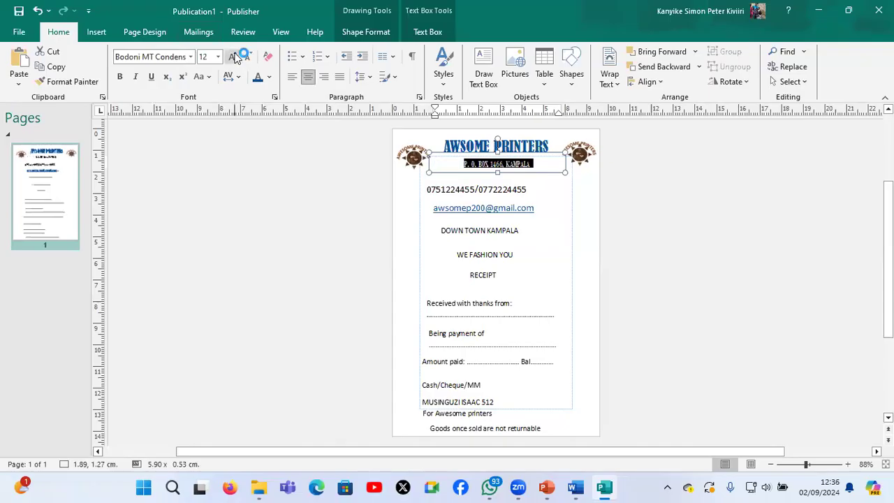
Move the phone number box beneath the postal address at about 2.40, 1.90 cm, then centre its text and colour it red
click(493, 182)
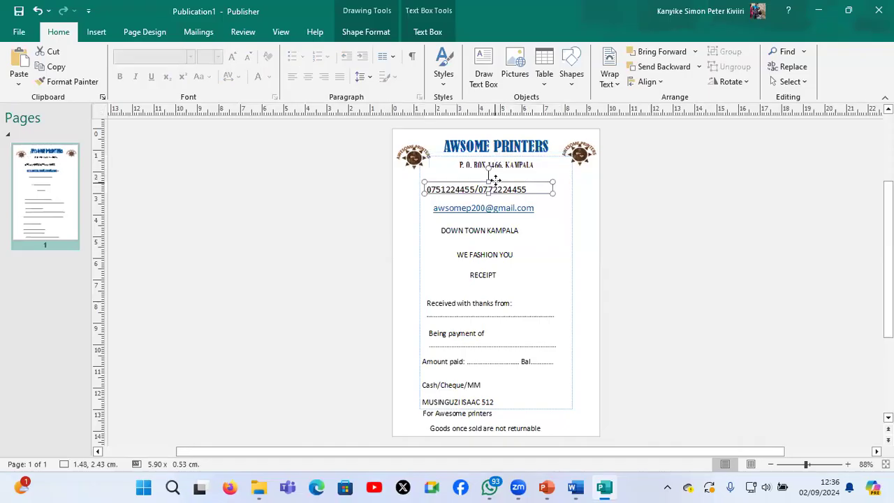
drag(503, 170, 514, 175)
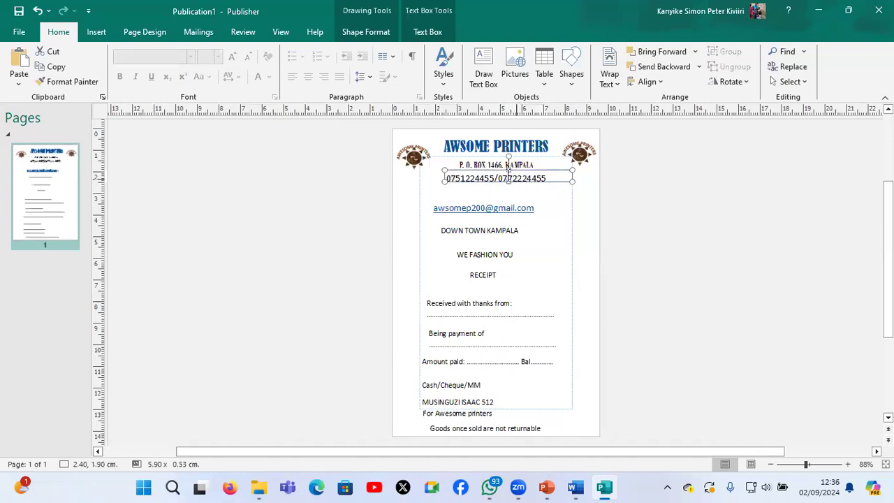
click(509, 179)
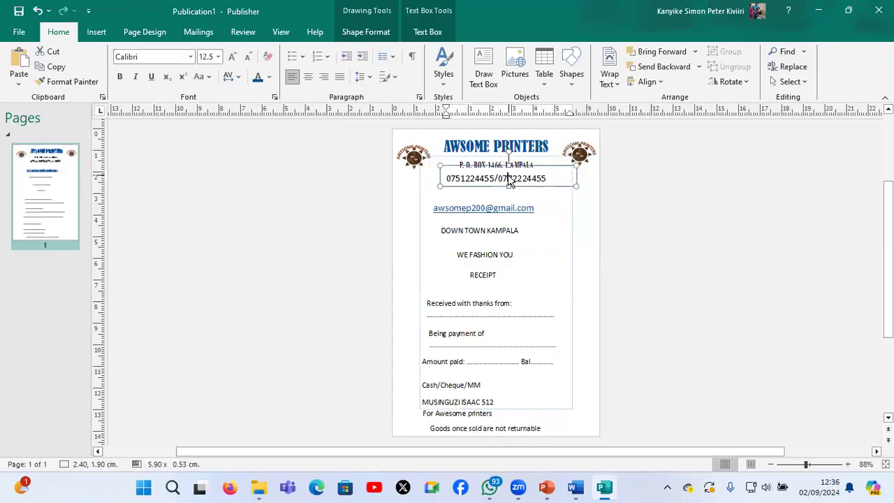
key(ctrl+a)
click(308, 76)
click(308, 77)
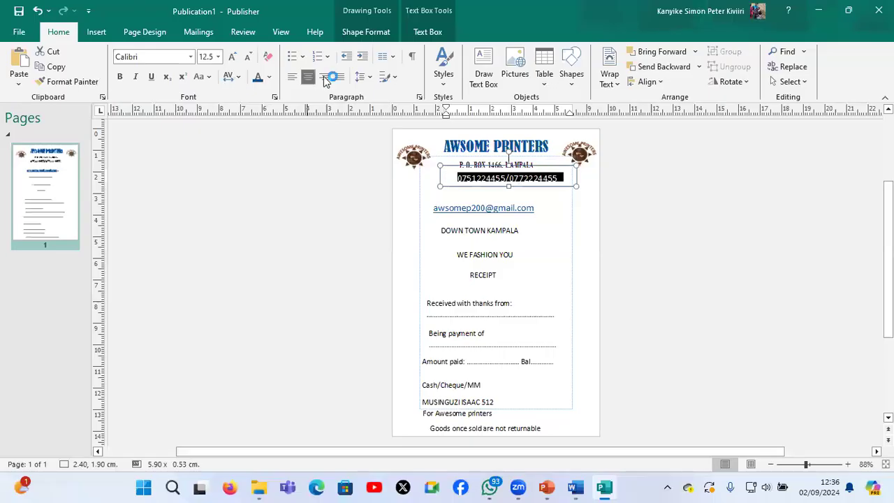
click(269, 77)
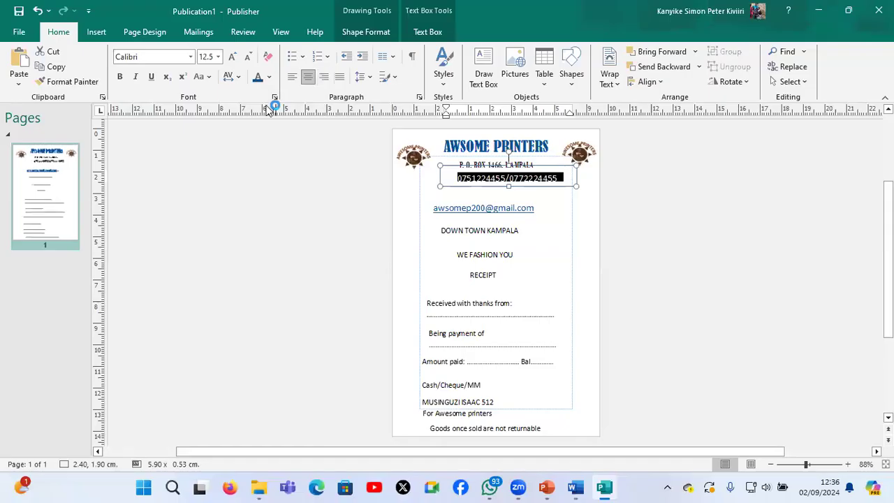
click(269, 180)
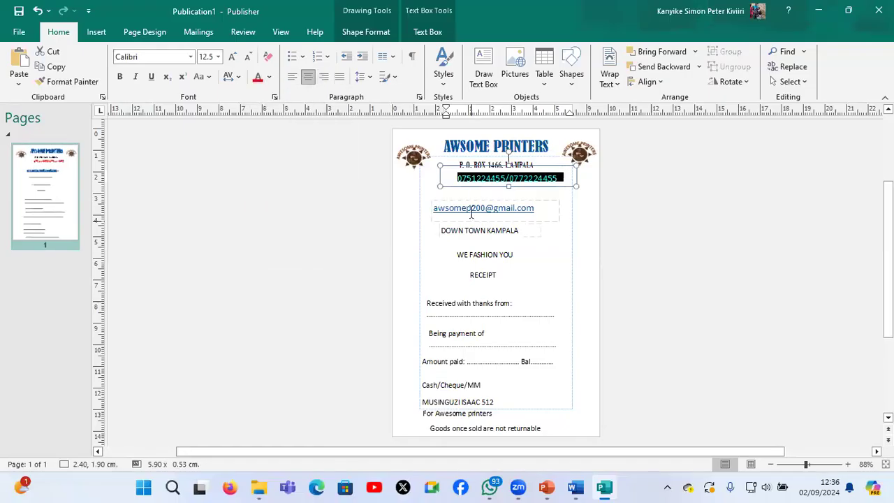
Move the e-mail address box up below the phone numbers to about 2.49, 2.27 cm
click(473, 225)
click(544, 221)
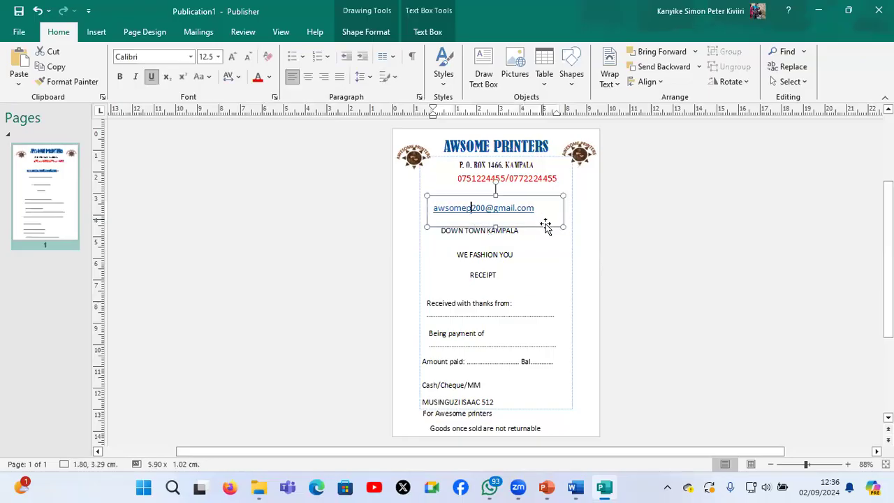
drag(544, 219, 564, 202)
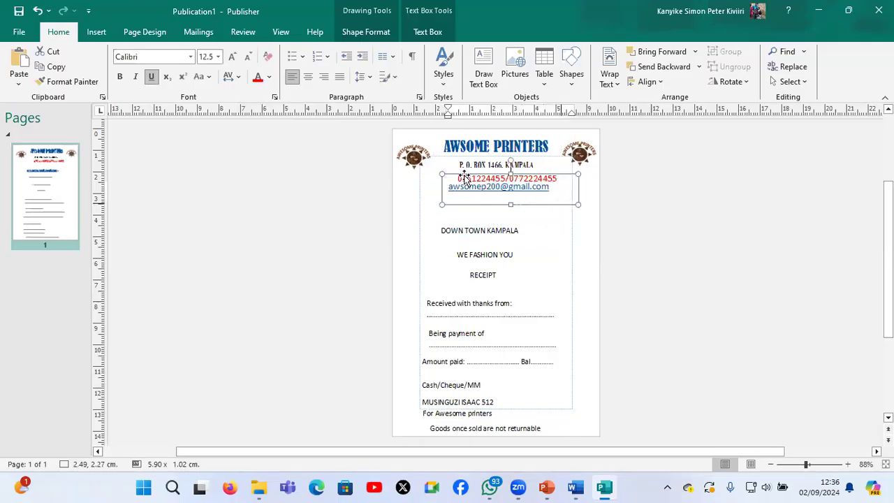
click(426, 187)
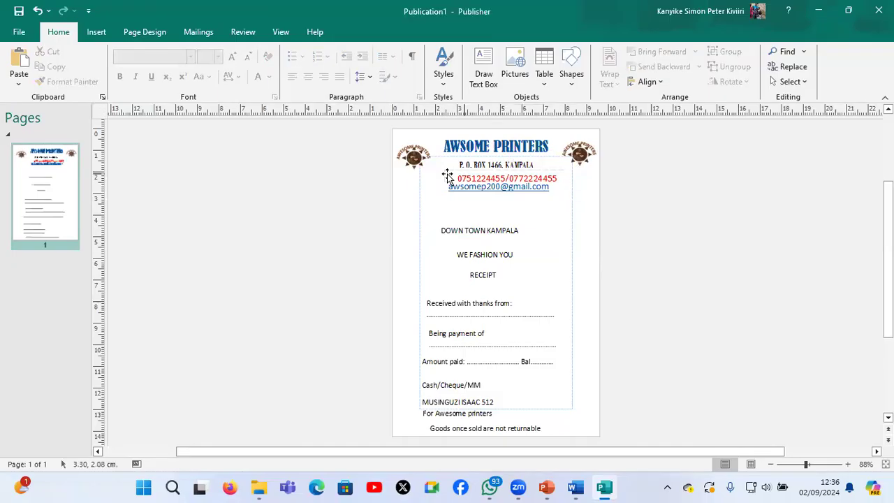
Shift the phone number box to about 1.95, 1.69 cm so it sits centred under the postal address
click(443, 176)
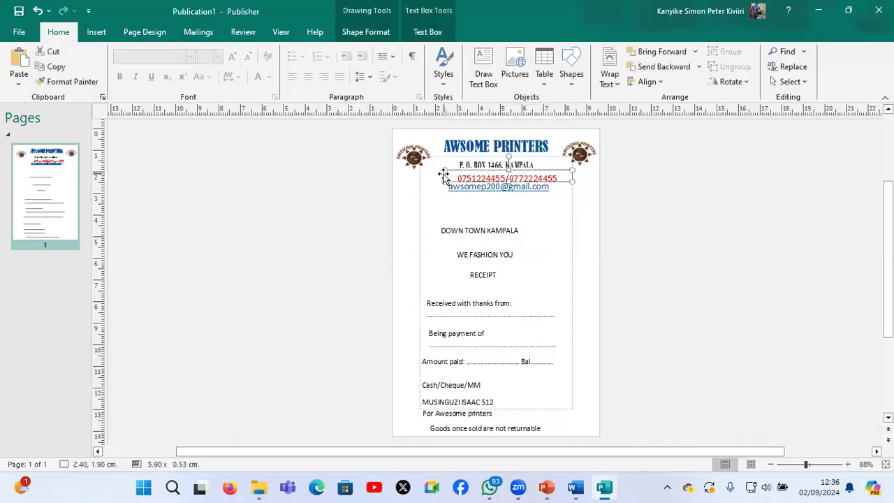
key(Left)
key(Left)
key(Left)
key(Left)
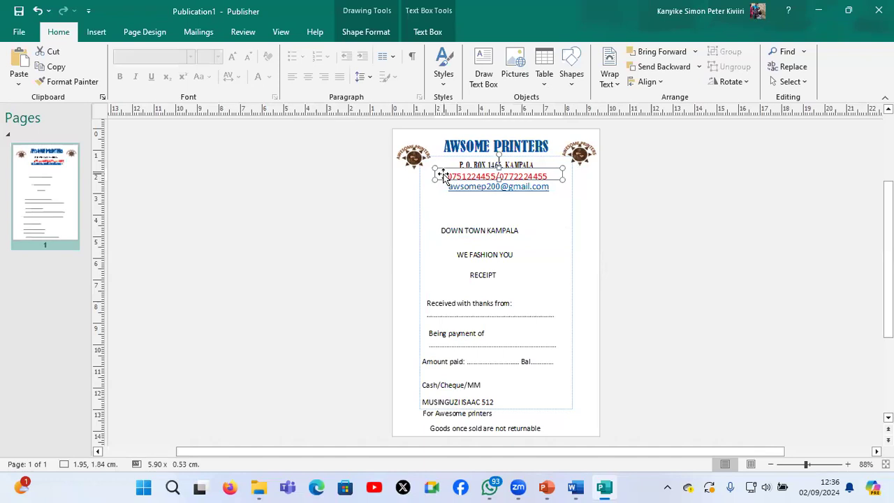
drag(443, 176, 443, 172)
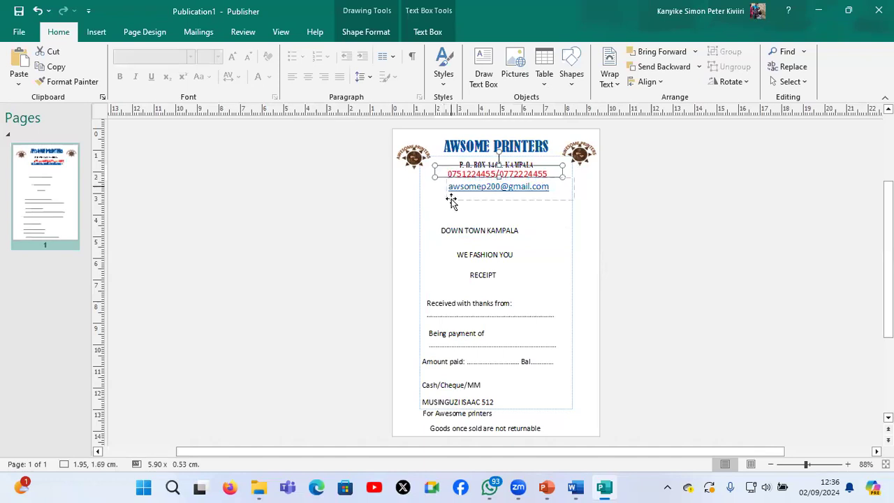
Move the e-mail box up to about 2.49, 2.06 cm and the "DOWN TOWN KAMPALA" box below it to about 2.22, 2.61 cm
drag(451, 201, 451, 197)
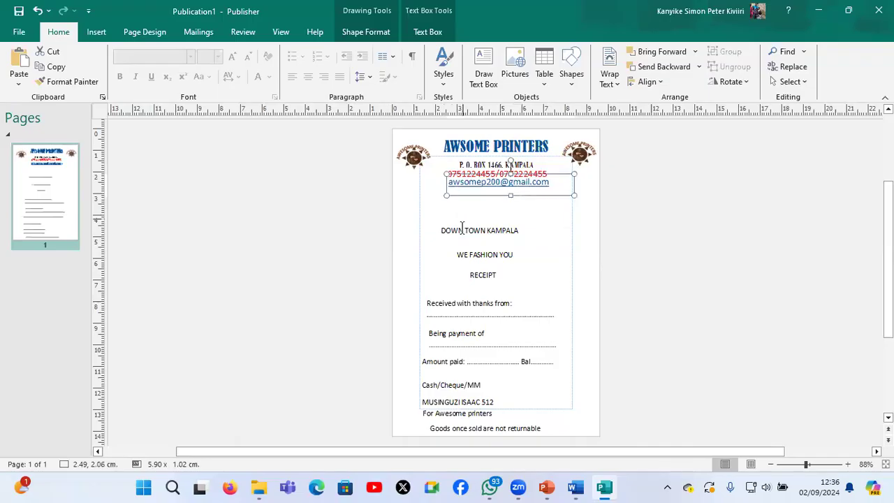
drag(469, 225, 473, 194)
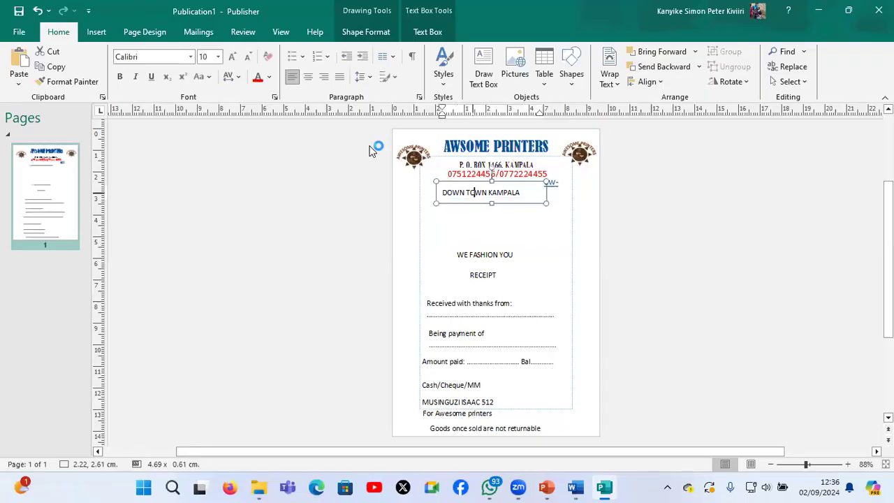
Format "DOWN TOWN KAMPALA" as centred italic Bodoni MT Condensed at 14 pt and nudge its box down to about 2.22, 2.70 cm
key(ctrl+a)
click(136, 77)
click(190, 57)
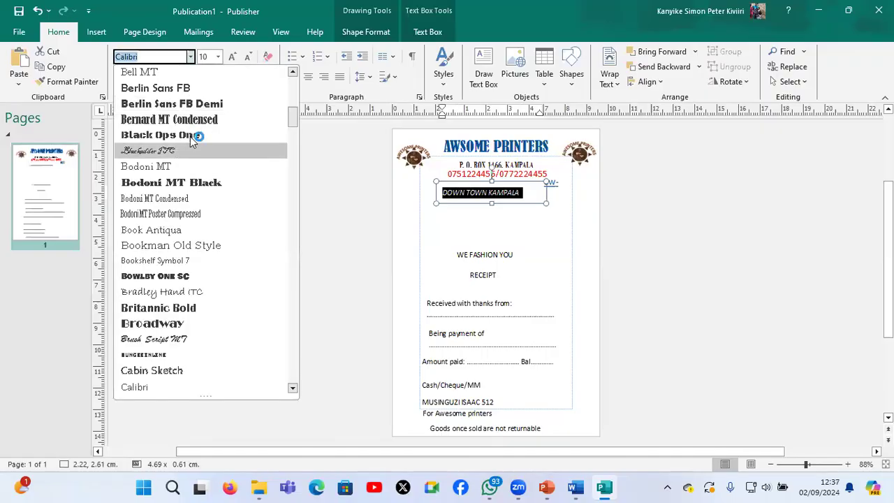
click(169, 195)
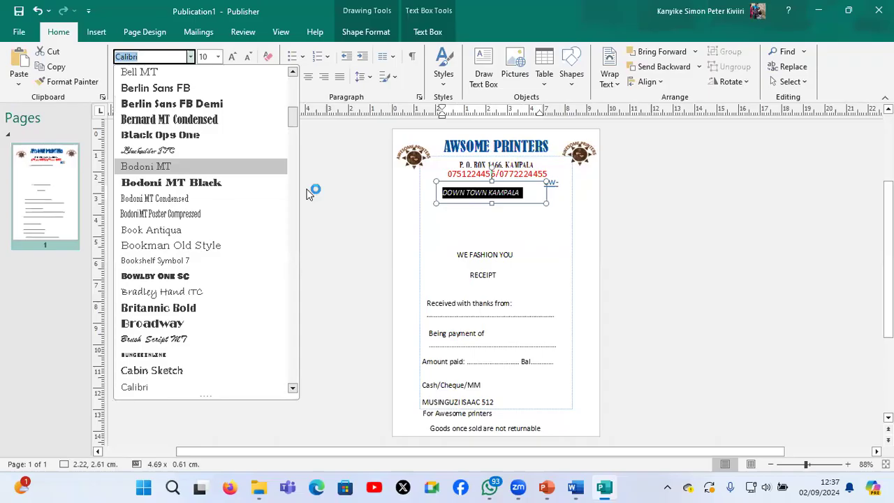
click(233, 57)
click(232, 57)
click(233, 56)
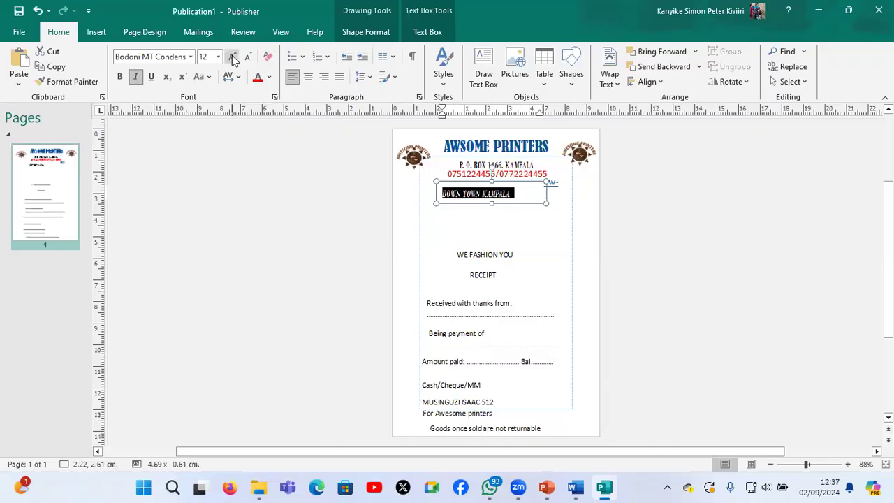
click(307, 79)
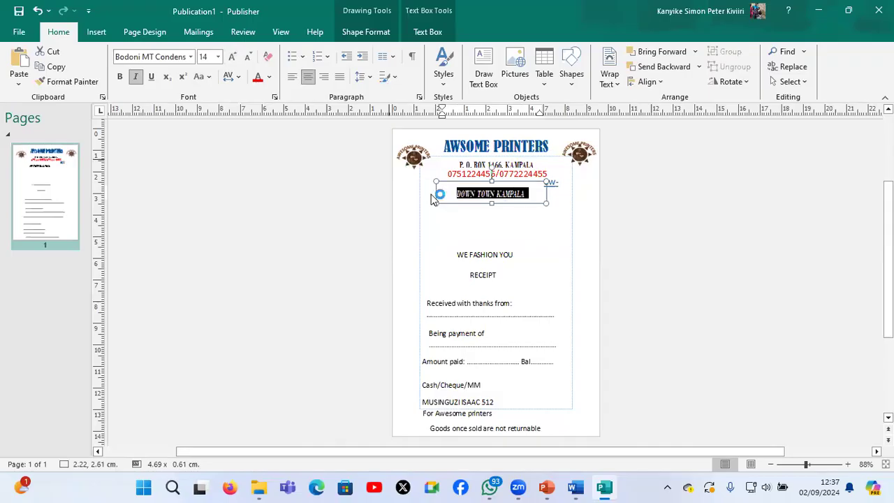
click(435, 199)
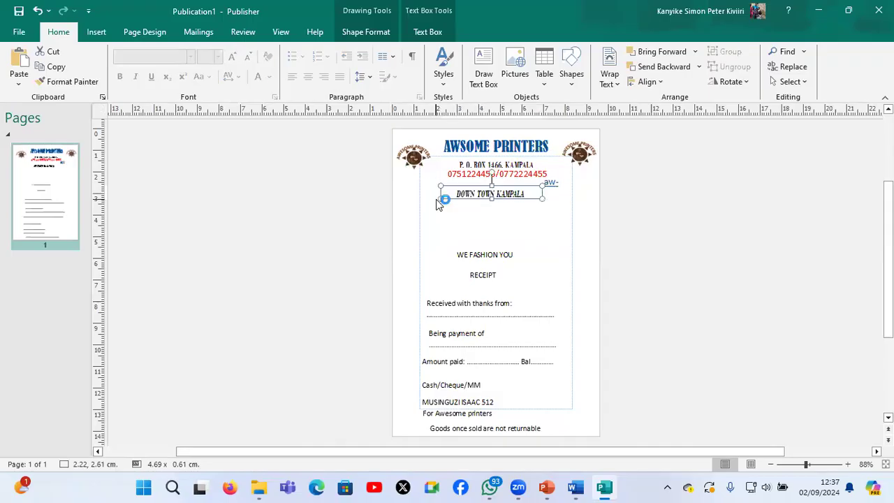
drag(436, 199, 435, 201)
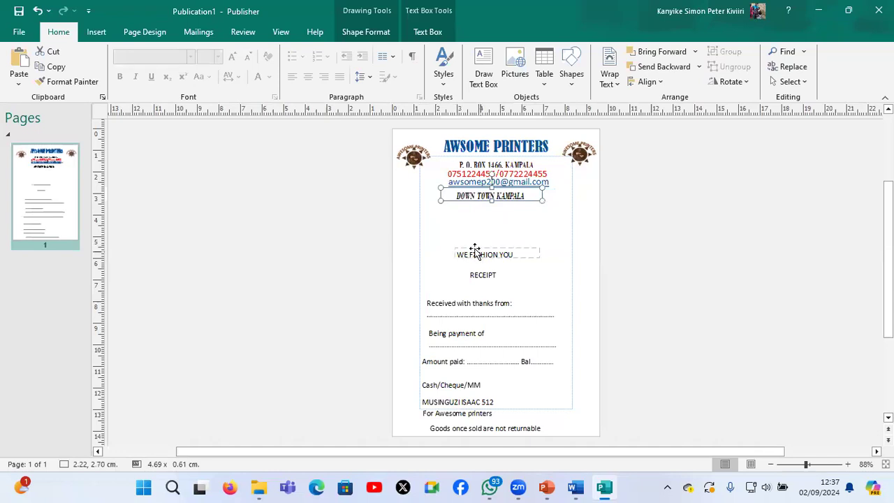
Move the "WE FASHION YOU" box to the foot of the receipt beside "For Awesome printers", at about 4.67, 12.94 cm
drag(474, 233, 475, 201)
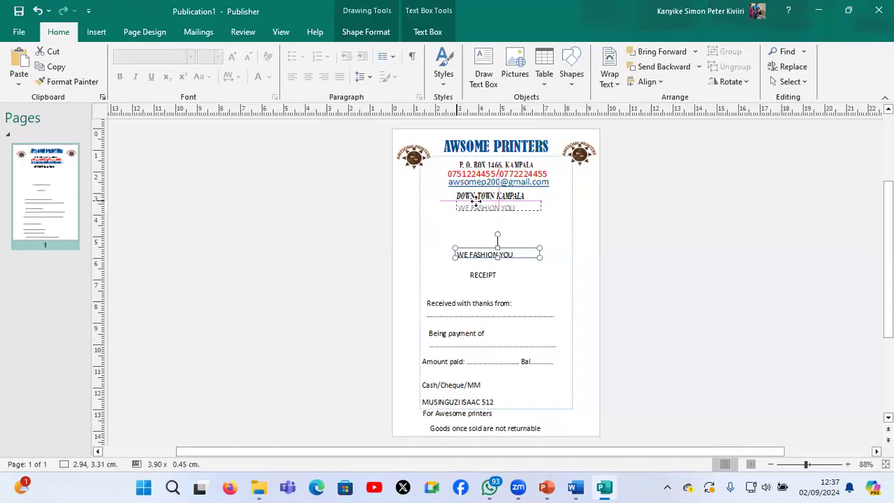
drag(477, 203, 476, 203)
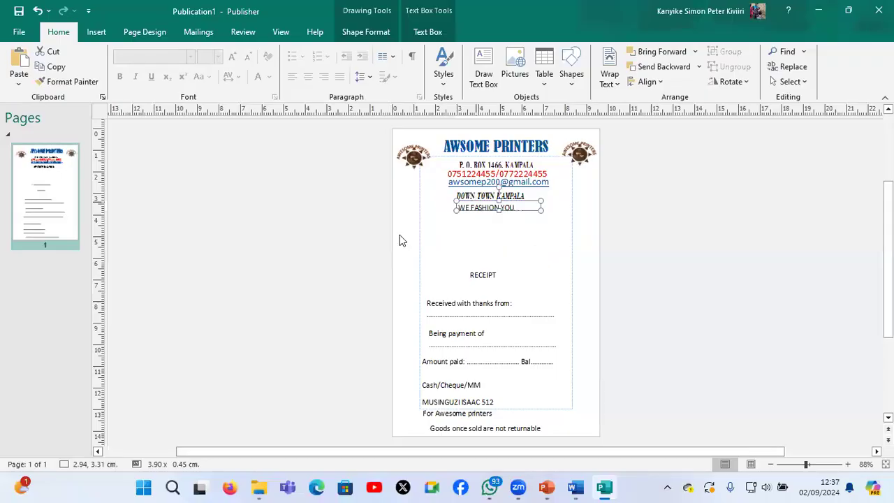
scroll(400, 235, down, 1)
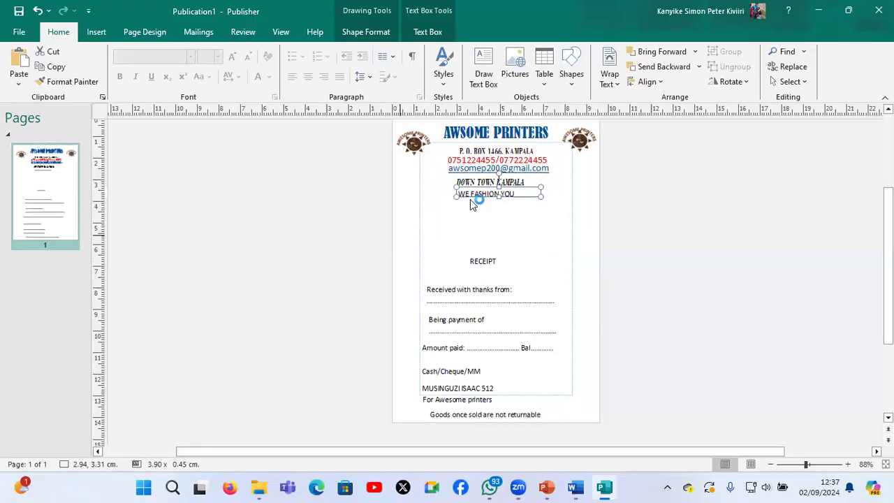
drag(473, 200, 532, 397)
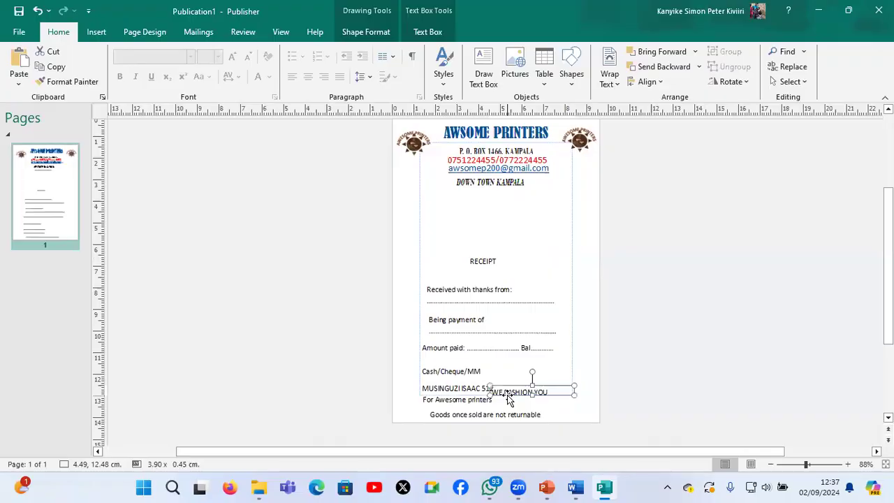
scroll(530, 368, down, 2)
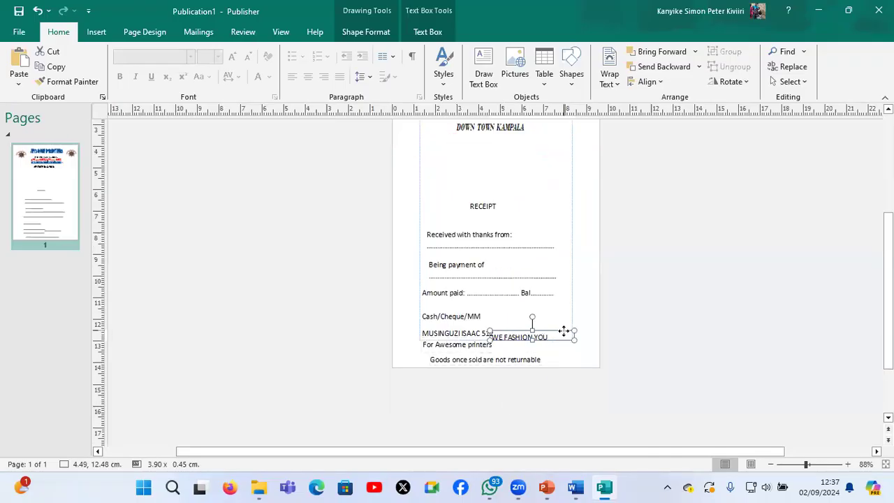
drag(563, 331, 573, 347)
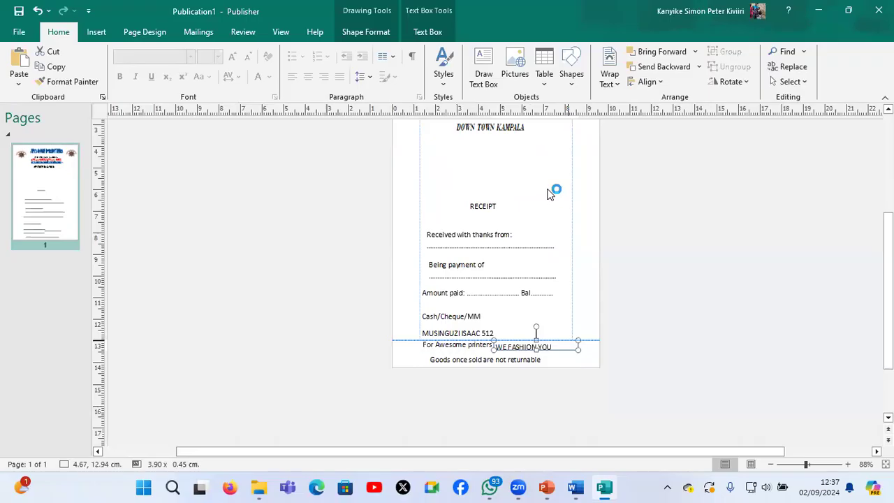
Move the "RECEIPT" box beneath "DOWN TOWN KAMPALA" at about 2.49, 3.67 cm and set its text to Berlin Sans FB Demi, 20 pt
drag(485, 201, 499, 180)
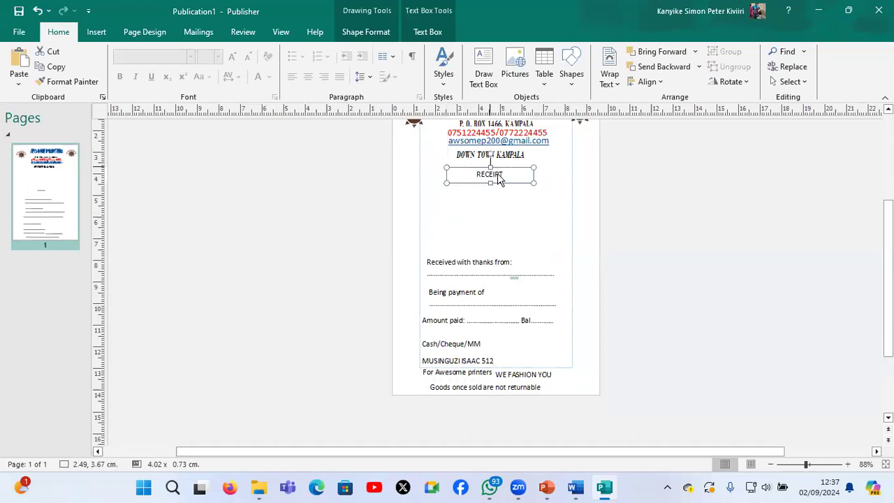
click(500, 179)
key(ctrl+a)
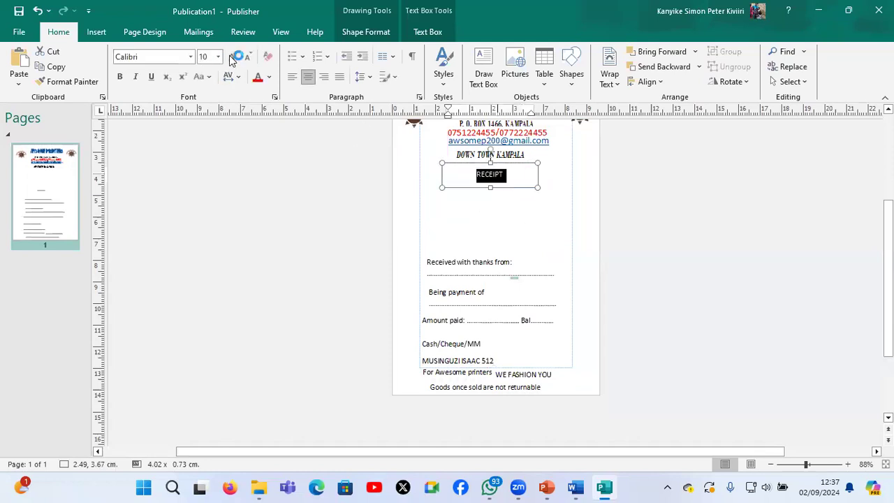
click(231, 56)
click(230, 57)
click(231, 57)
click(230, 57)
click(231, 57)
click(192, 57)
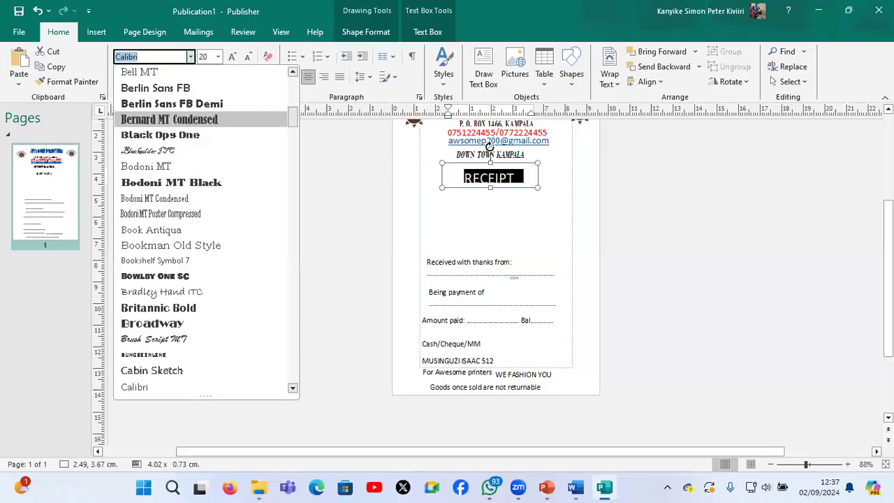
Enlarge the "RECEIPT" box to about 1.03 cm high and give it a blue dotted pattern fill
click(455, 174)
drag(491, 187, 490, 197)
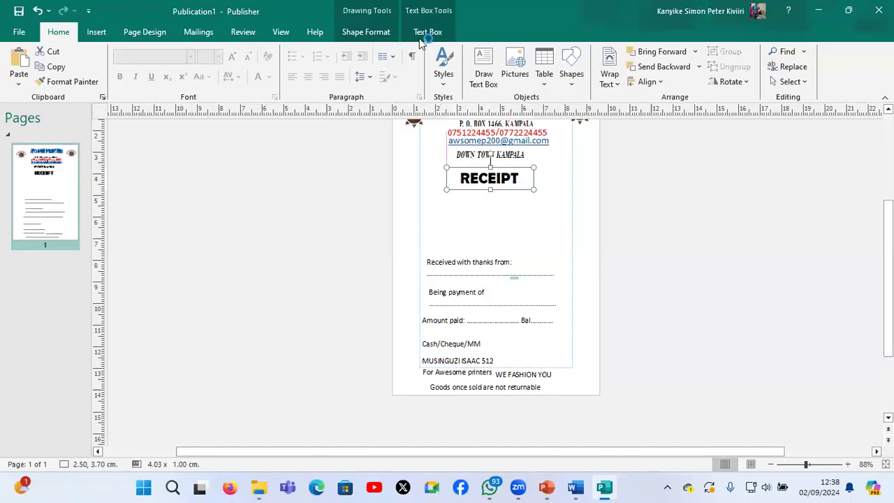
click(377, 34)
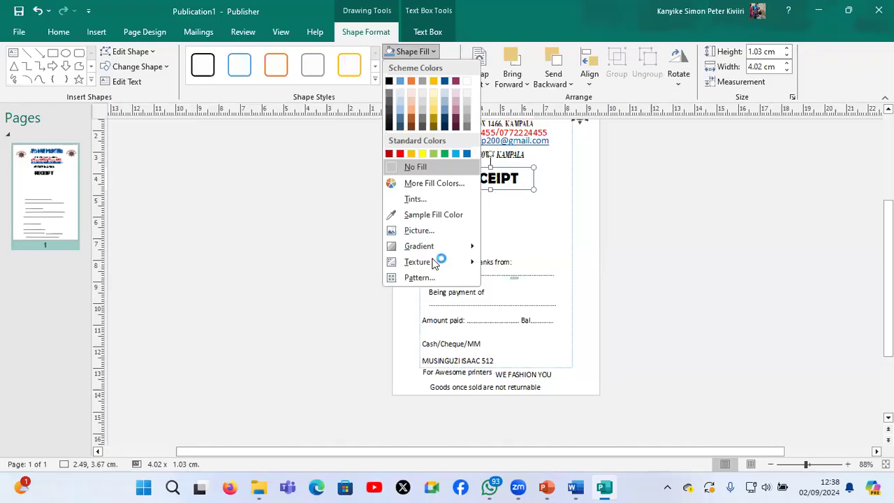
mouse_move(431, 275)
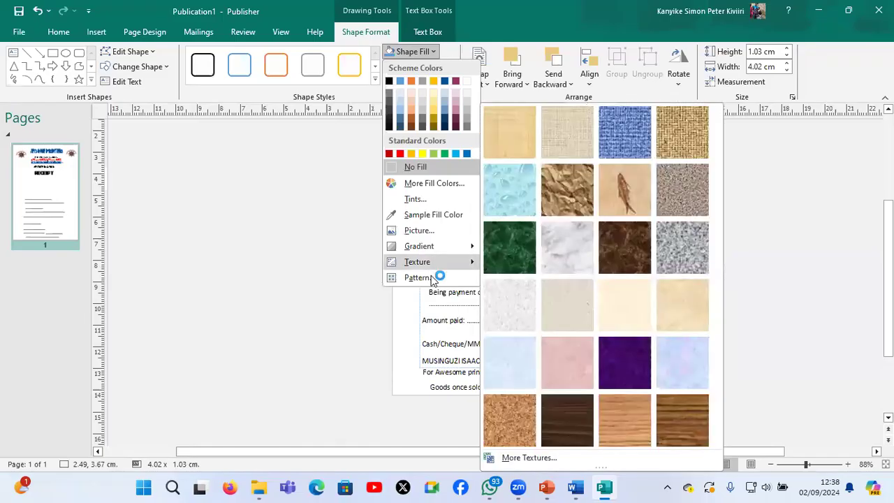
click(326, 257)
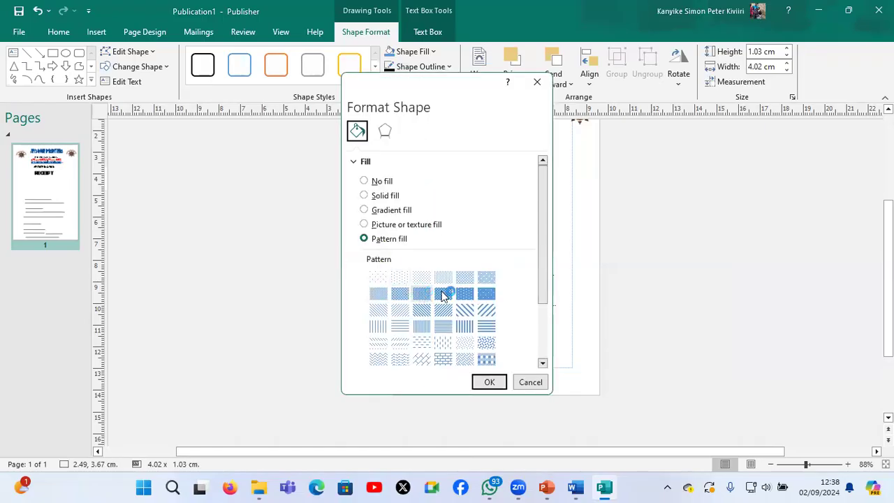
click(466, 294)
click(483, 383)
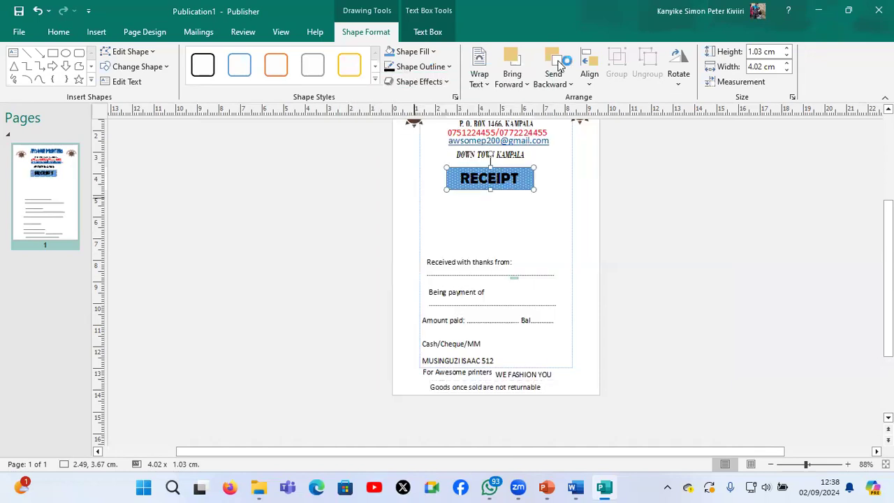
Colour the "RECEIPT" heading text red
click(432, 33)
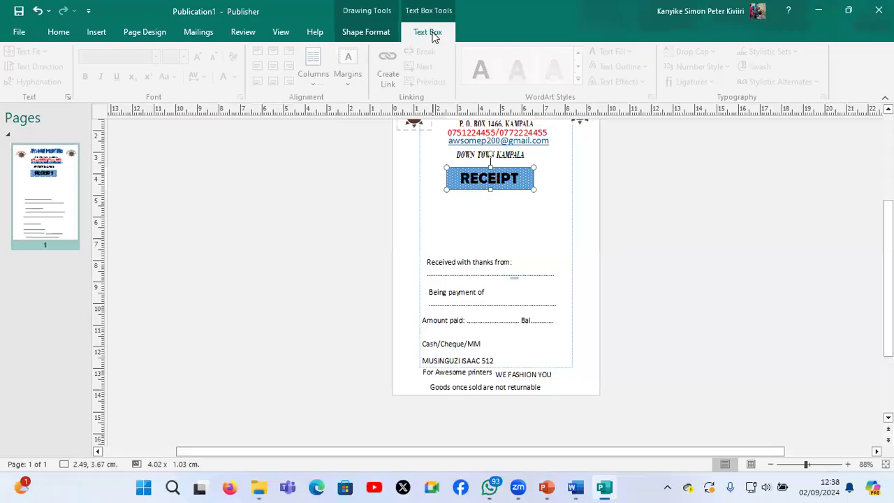
click(375, 31)
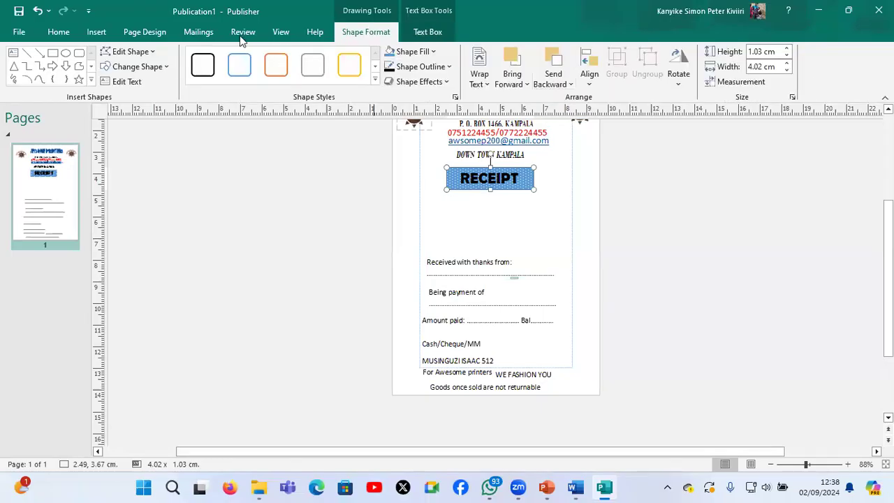
click(59, 33)
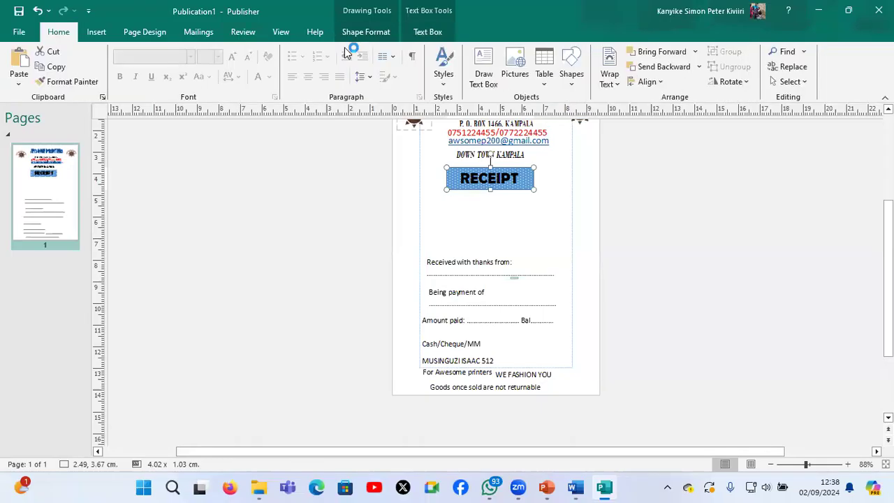
click(497, 178)
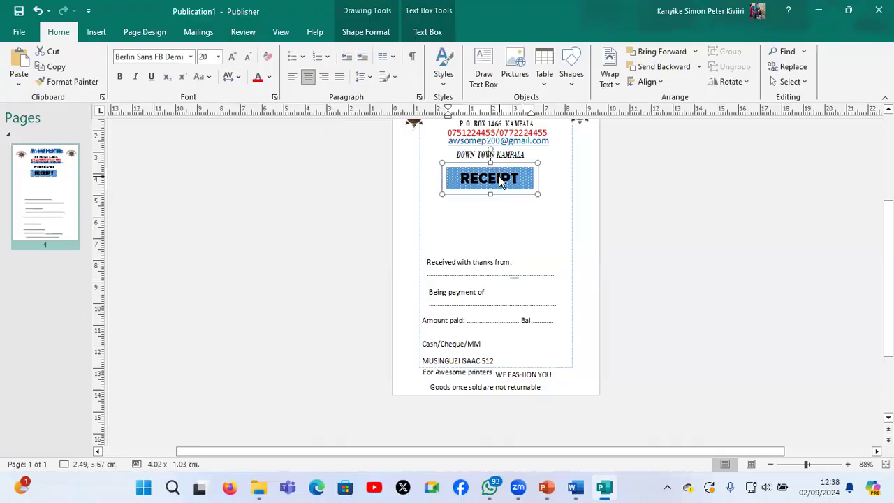
double_click(499, 178)
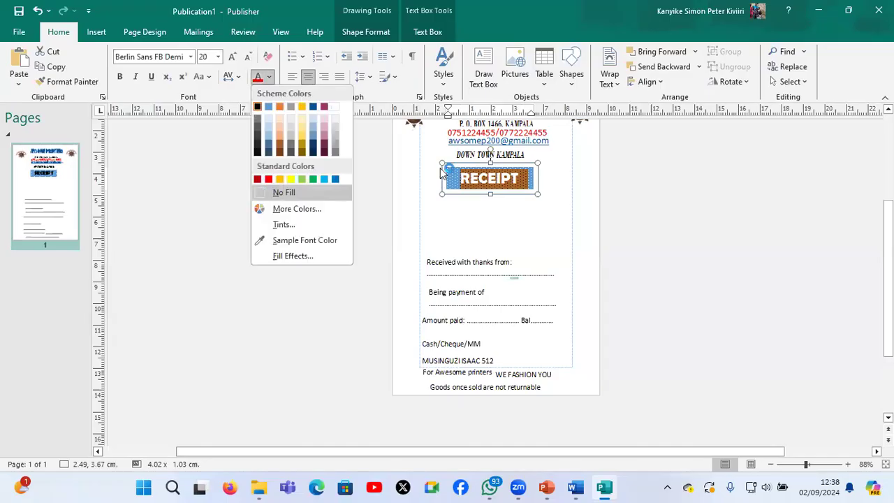
click(481, 176)
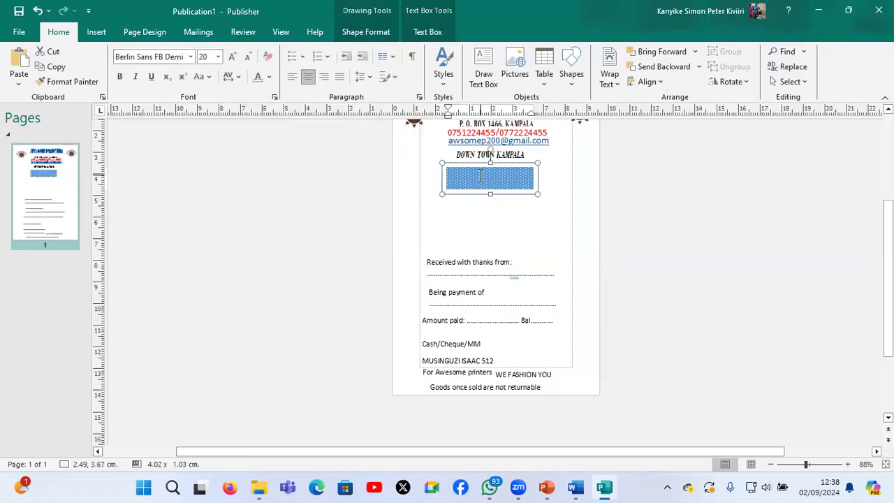
key(ctrl+a)
click(269, 77)
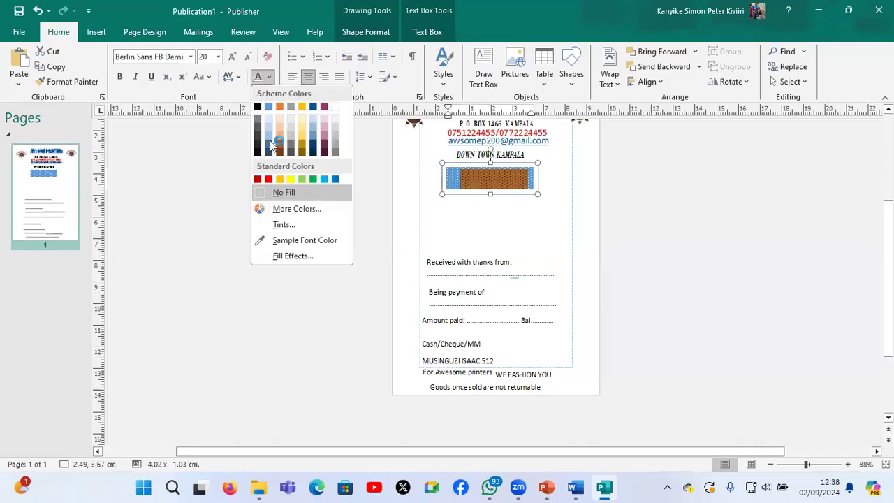
click(268, 178)
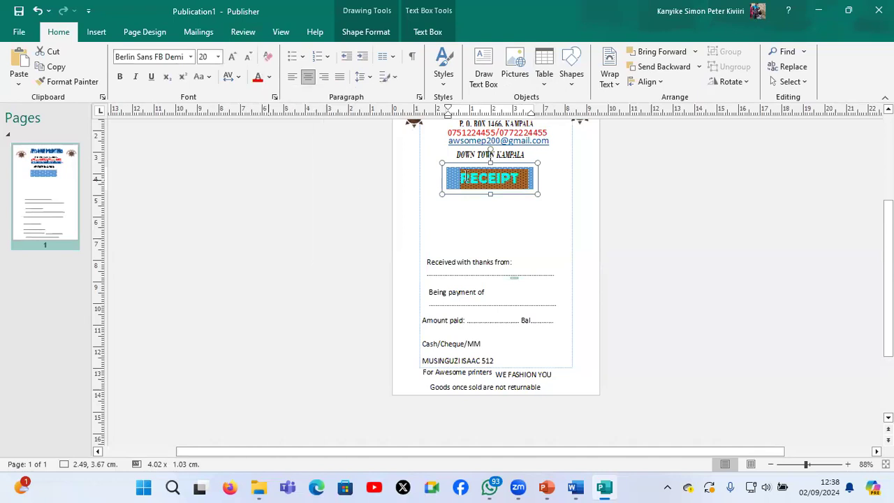
key(Escape)
click(474, 222)
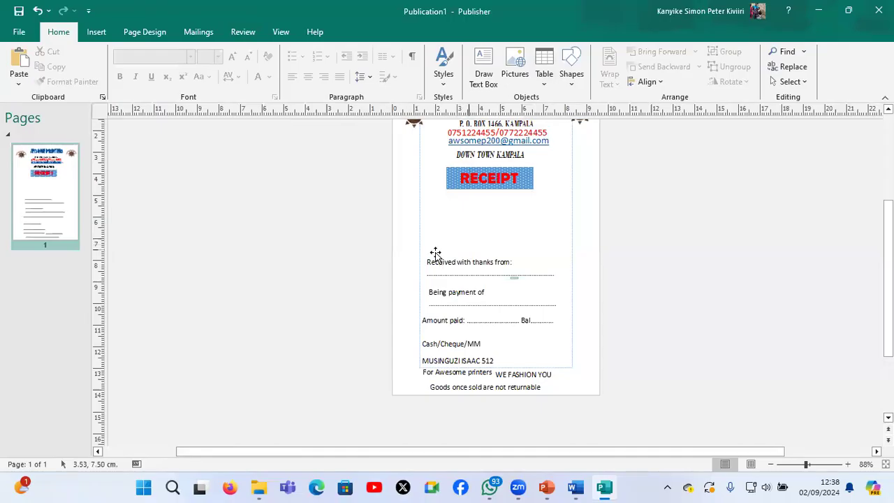
Move the "Received with thanks from:" box up below the receipt heading to about 0.20, 5.56 cm and widen it to about 9.00 cm
mouse_move(436, 257)
mouse_down()
mouse_move(433, 194)
mouse_move(433, 211)
mouse_up()
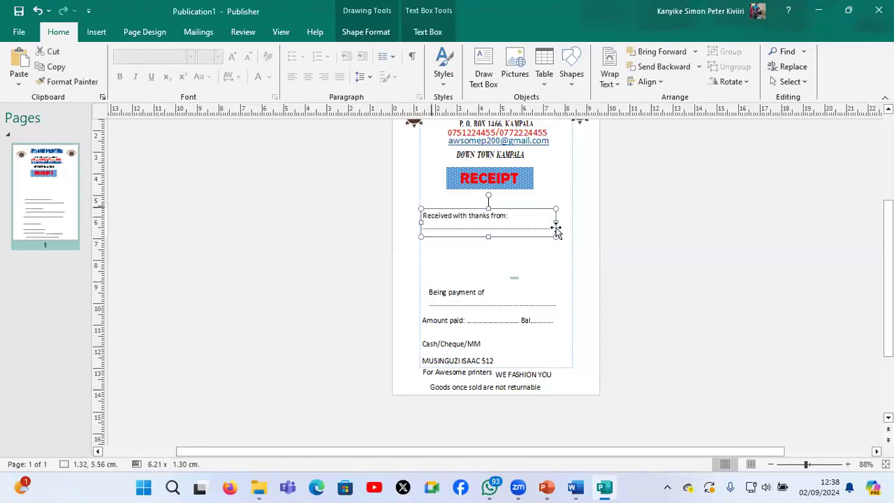
drag(574, 209, 591, 215)
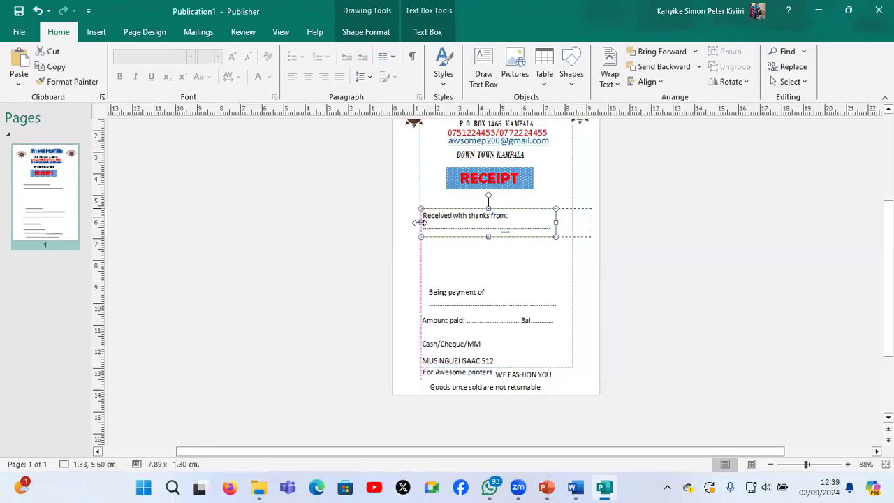
drag(417, 223, 397, 224)
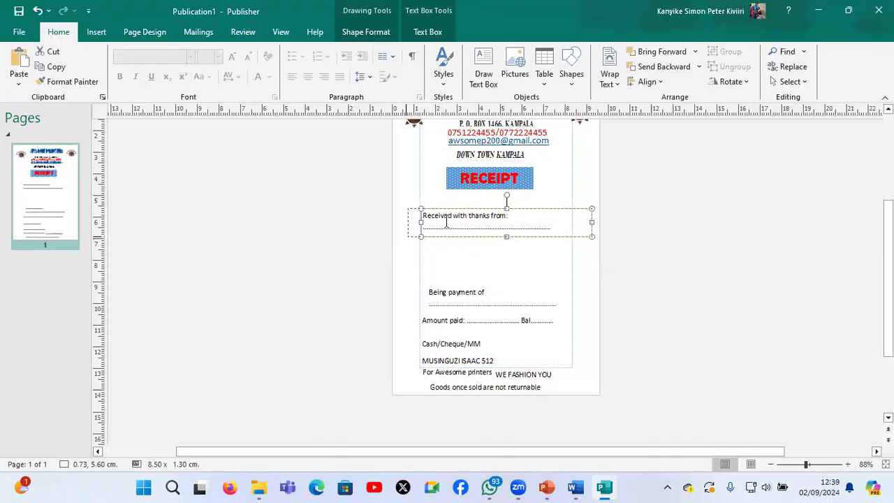
Increase all text in the "Received with thanks from:" box to 12 pt
click(451, 222)
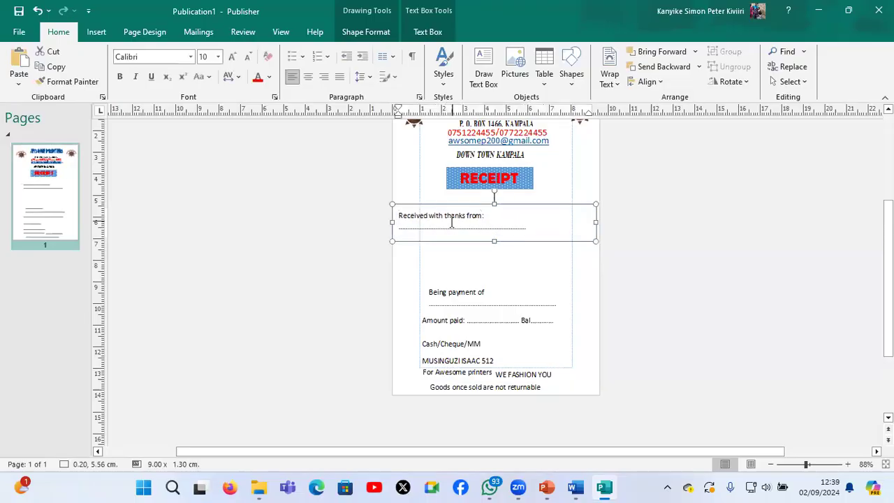
key(ctrl+a)
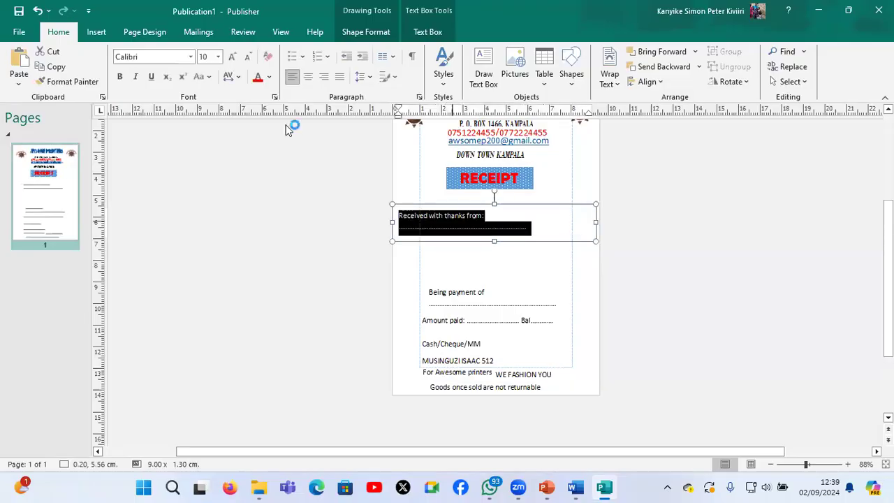
click(234, 59)
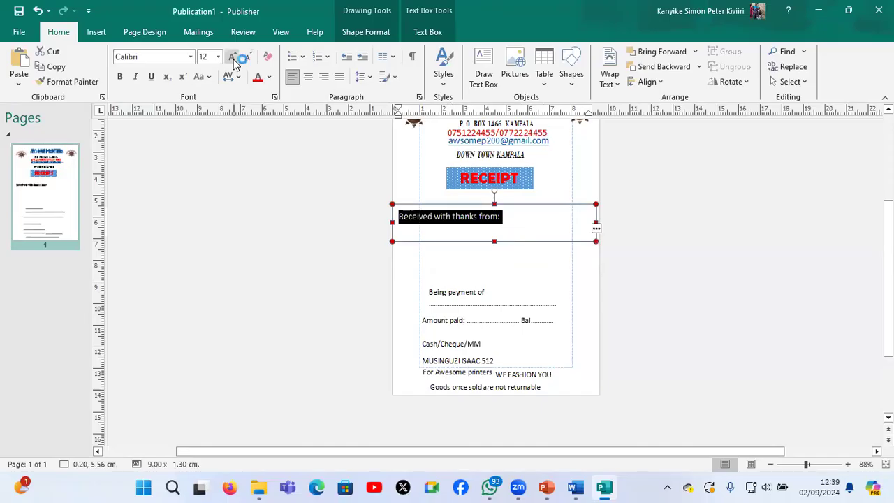
Format the "Received with thanks from:" text as 14 pt italic Comic Sans MS
click(232, 57)
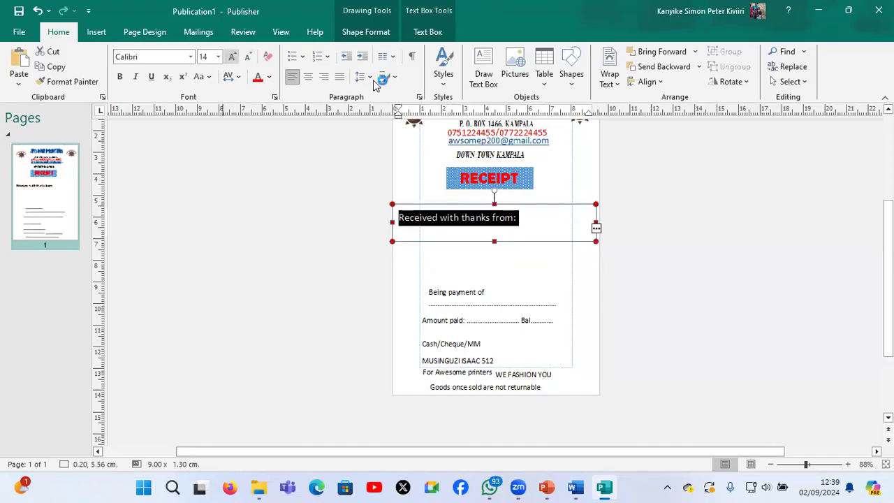
click(136, 77)
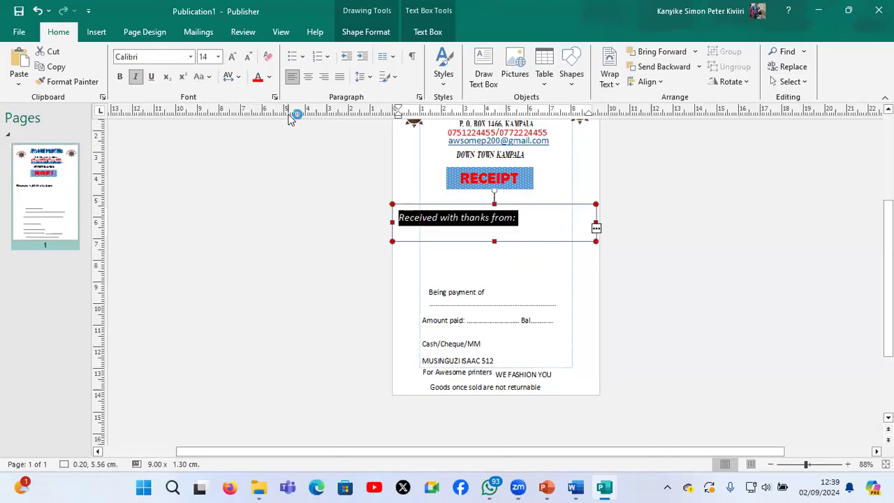
click(191, 57)
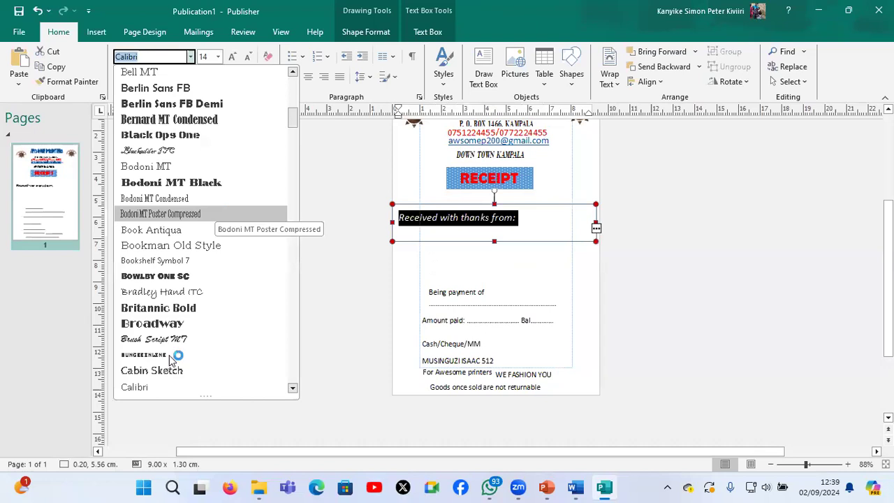
scroll(173, 356, down, 10)
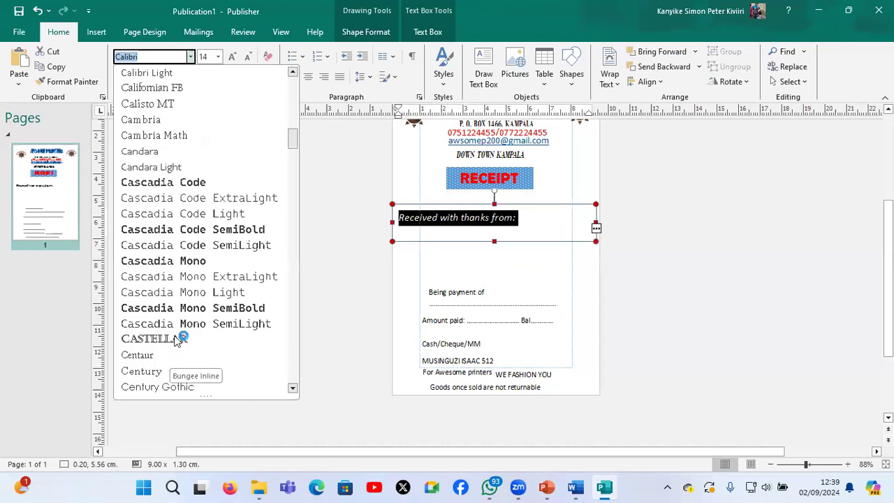
click(179, 324)
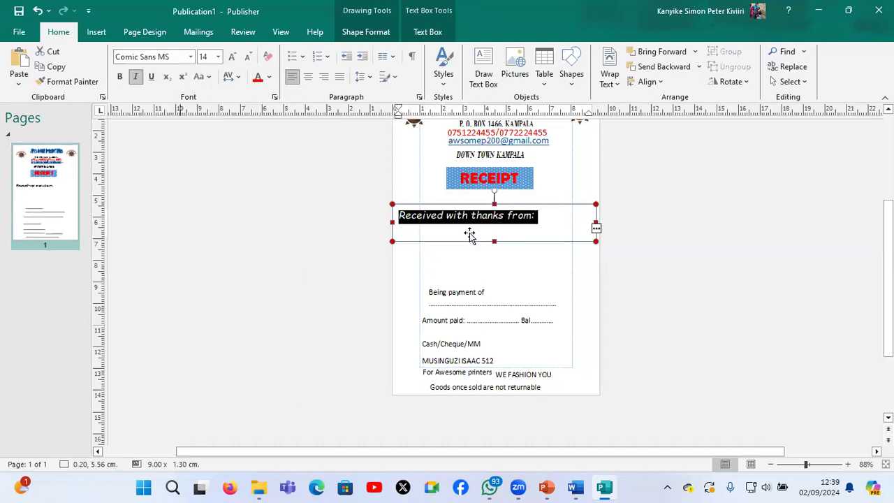
Enlarge the "Received with thanks from:" box to about 1.45 cm high and cut the dotted line out of it
drag(493, 240, 494, 275)
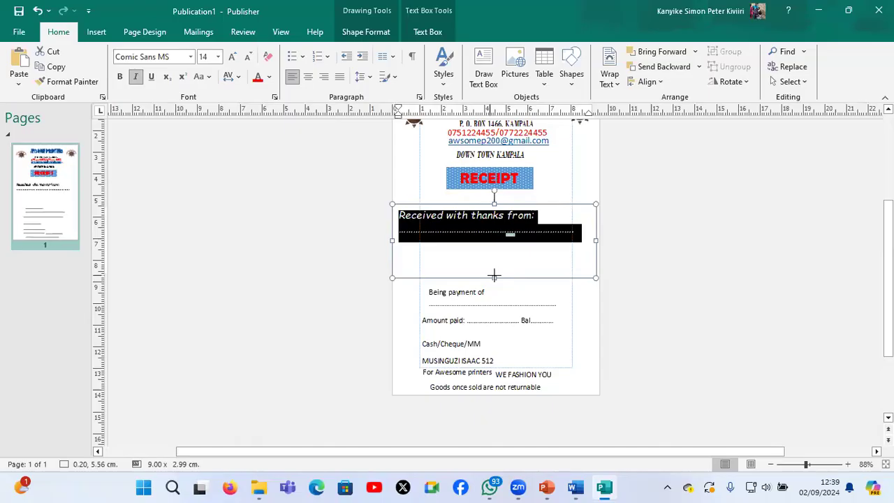
click(570, 223)
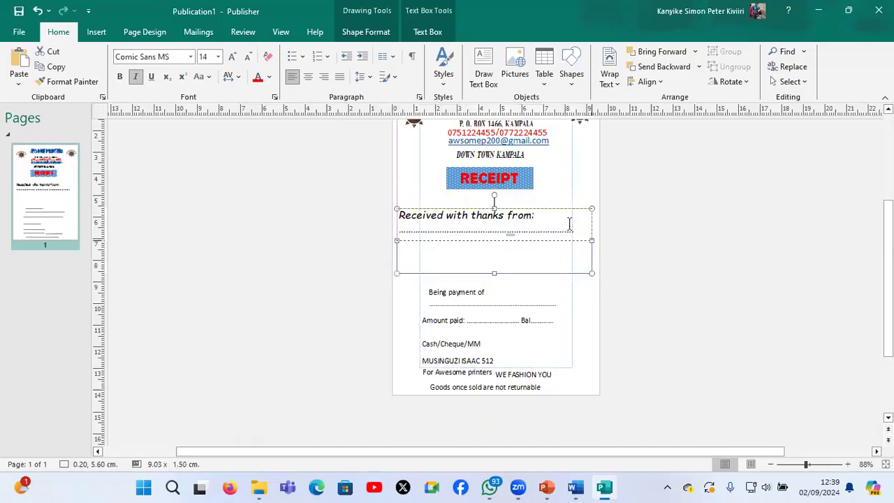
click(579, 229)
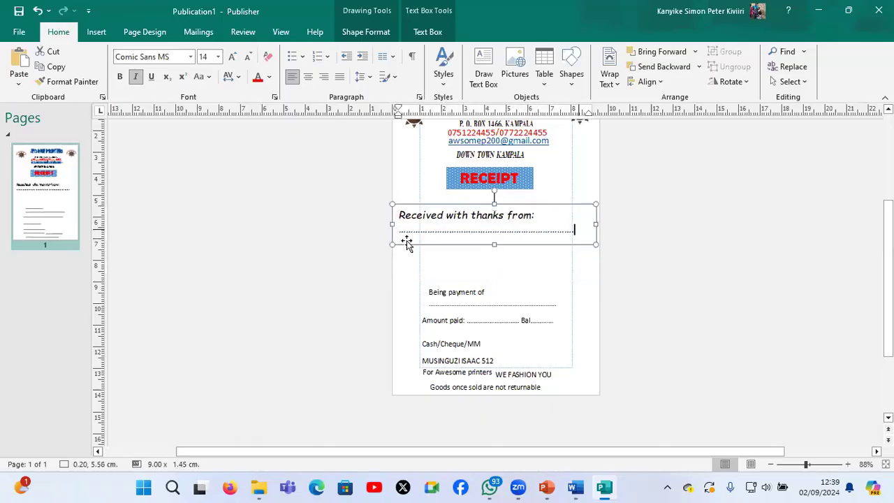
shift+click(395, 238)
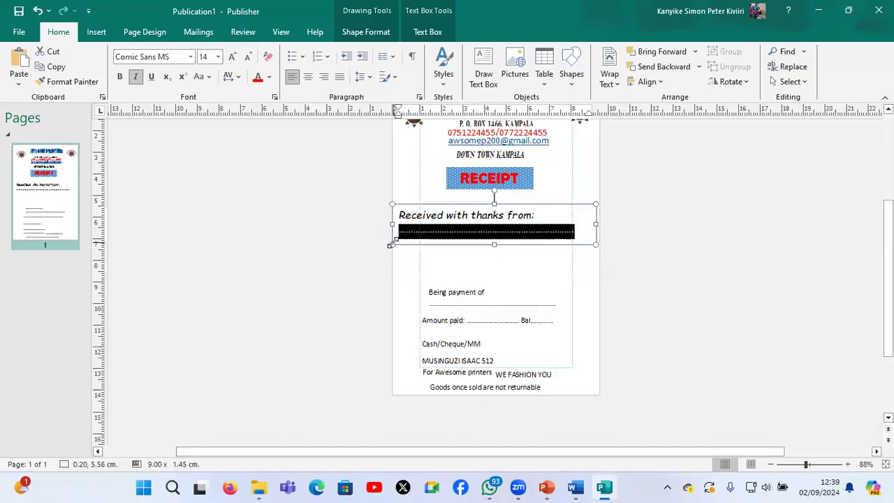
key(Delete)
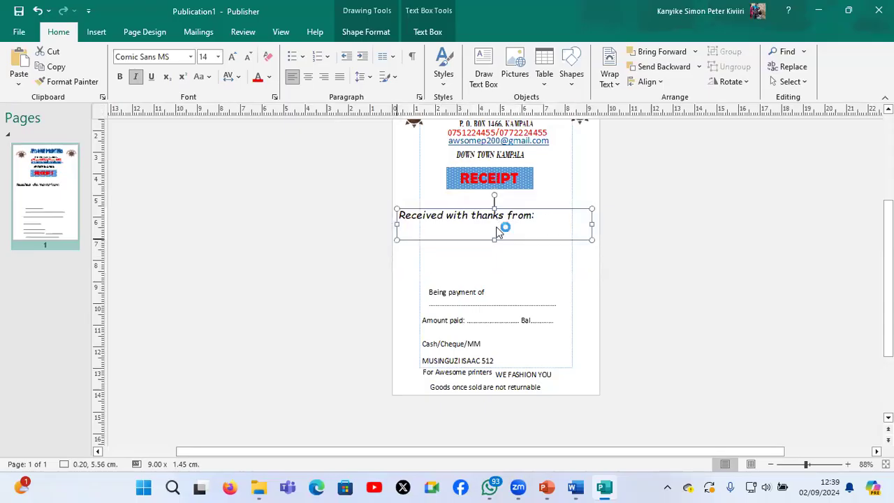
Paste the dotted line into its own box of about 10.40 x 1.74 cm and place it below "Received with thanks from:"
click(486, 249)
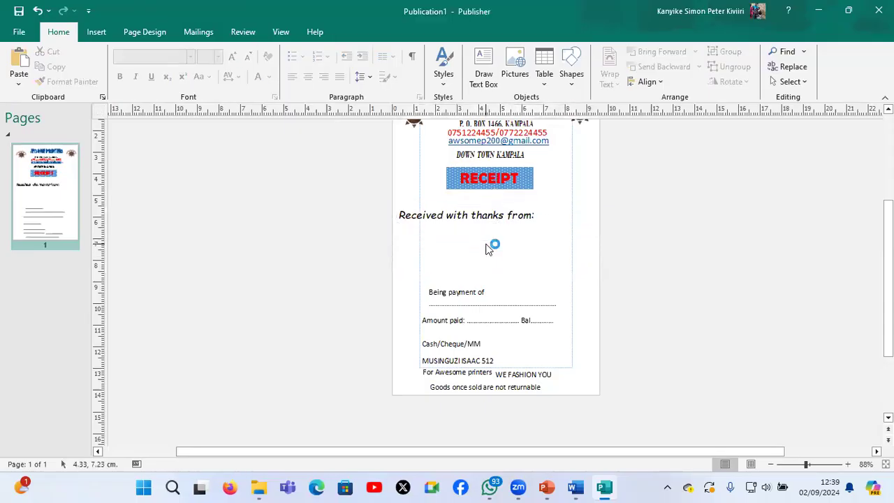
key(ctrl+v)
click(512, 344)
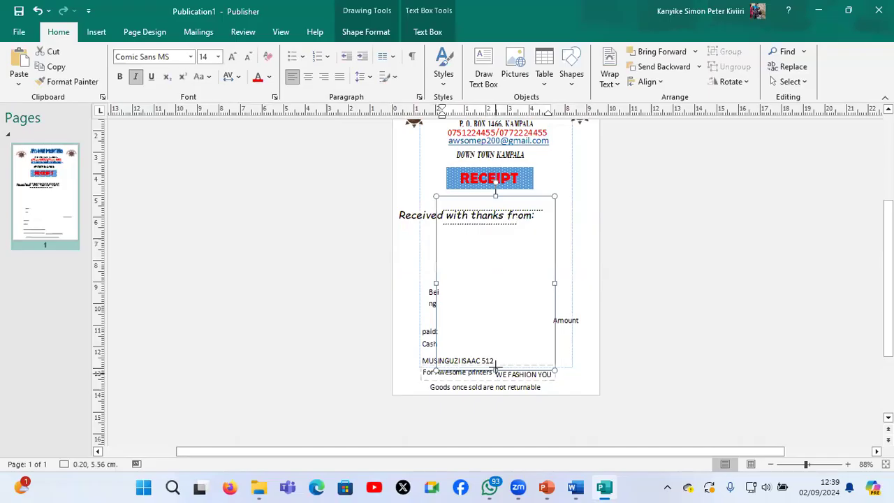
click(531, 227)
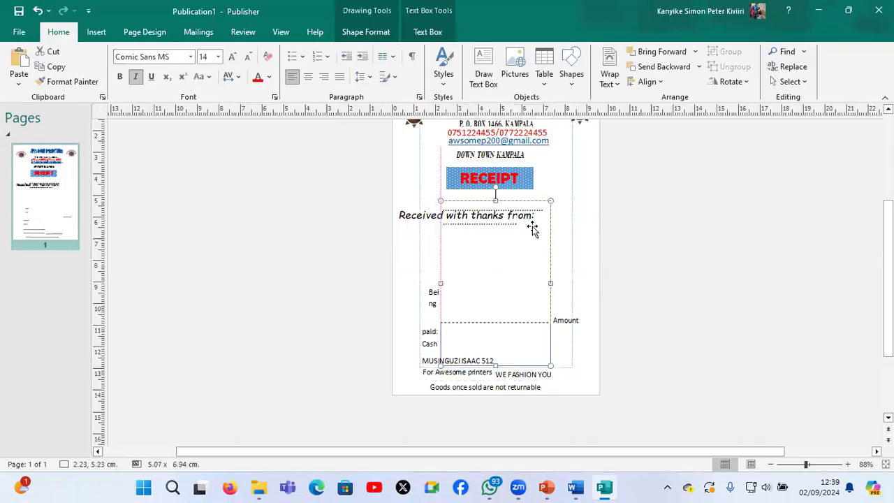
drag(551, 224, 625, 229)
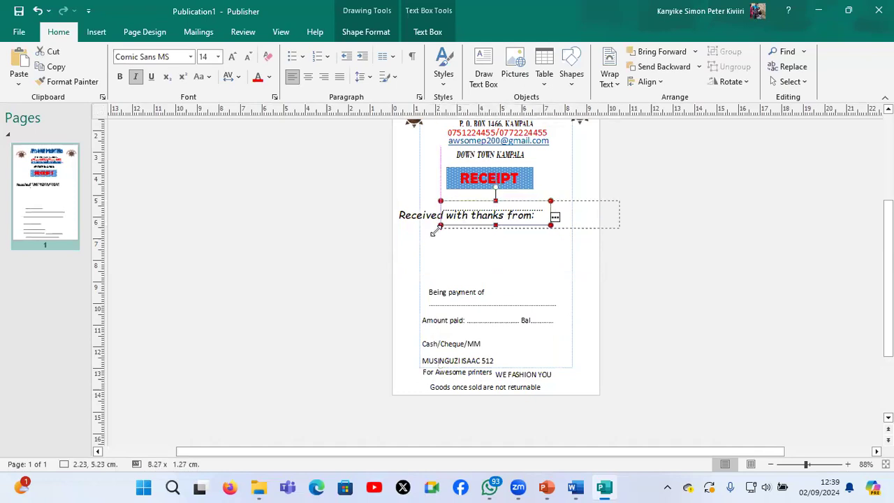
drag(414, 238, 390, 243)
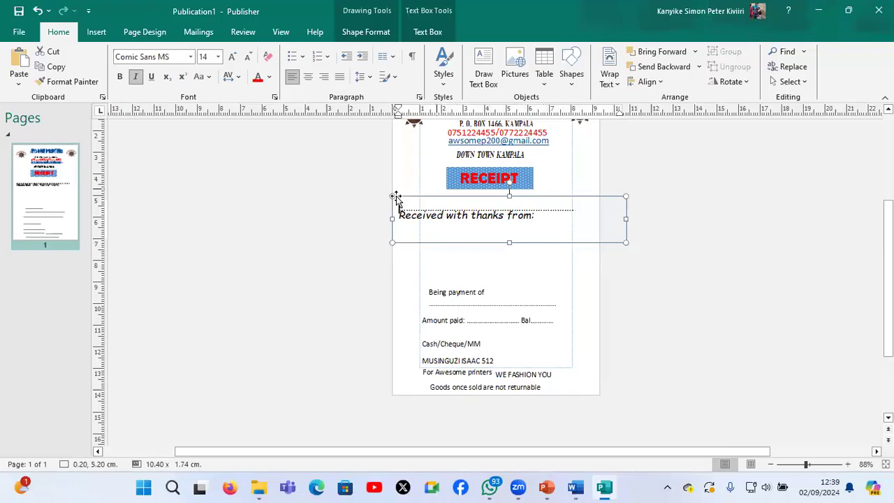
drag(395, 202, 391, 232)
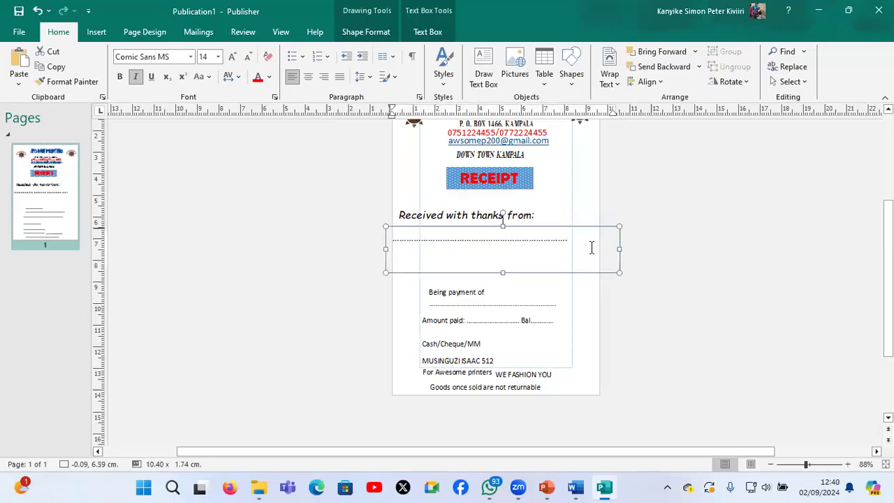
Lengthen the dotted line with more dots and shift its box to about 0.35, 6.59 cm
click(534, 240)
text(.....)
key(BackSpace)
key(BackSpace)
key(BackSpace)
key(BackSpace)
key(BackSpace)
key(BackSpace)
key(Escape)
key(Right)
key(Right)
key(Right)
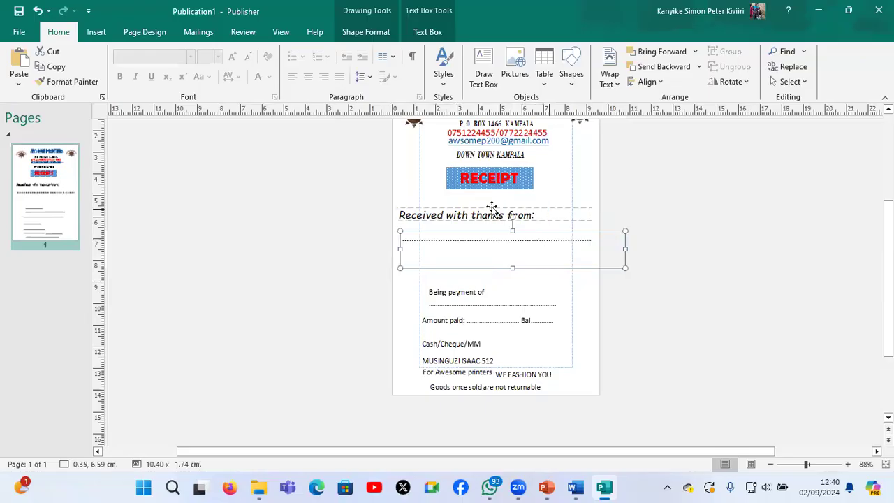
Move the "Being payment of" box up below the dotted line to about 0.35, 7.51 cm
click(487, 228)
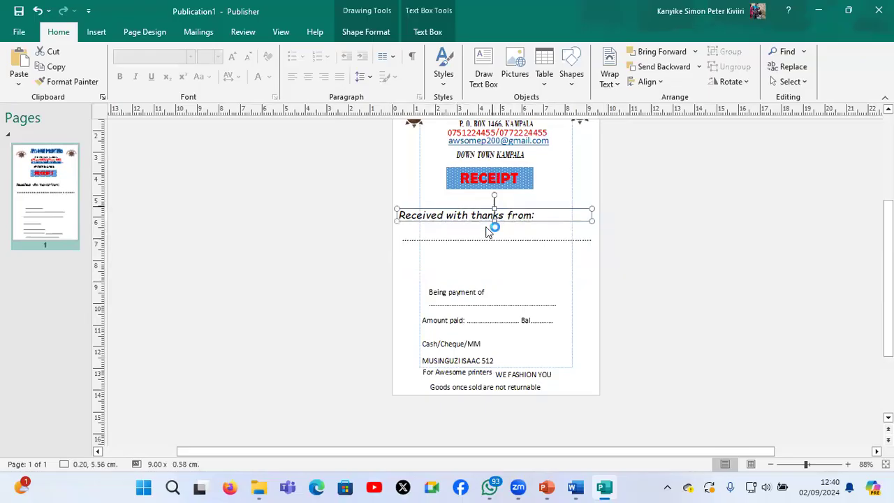
click(465, 269)
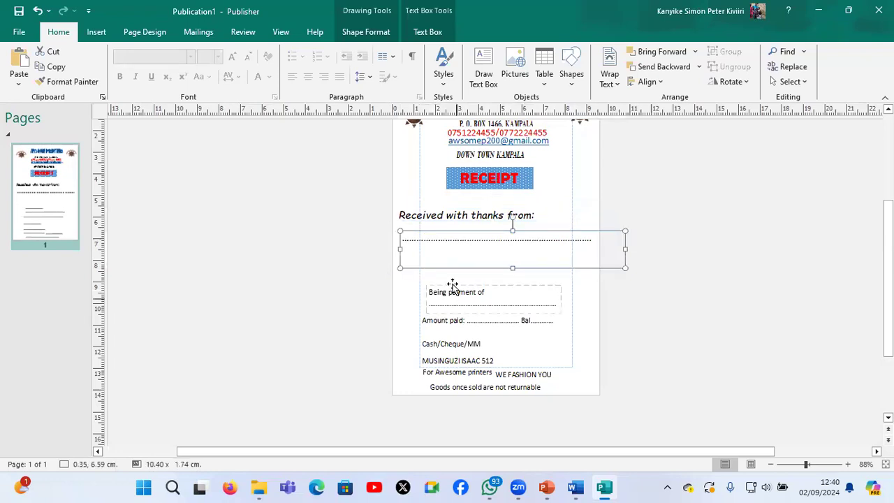
click(452, 283)
drag(451, 282, 425, 247)
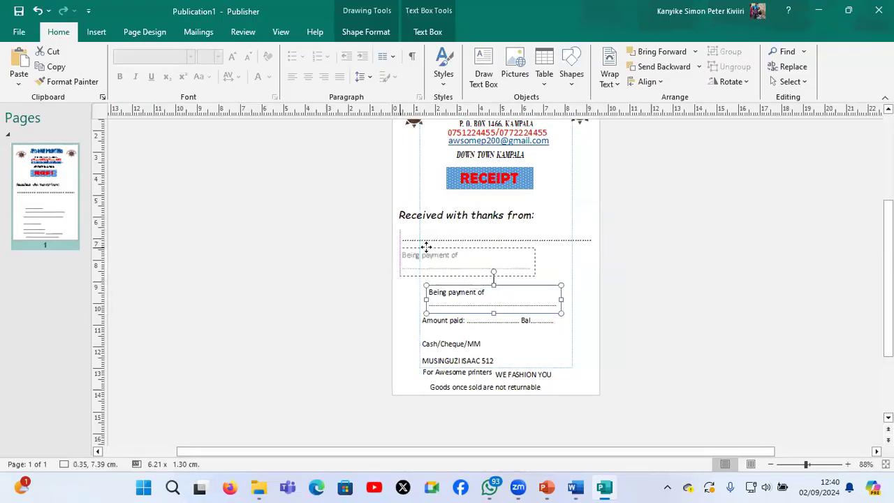
click(459, 262)
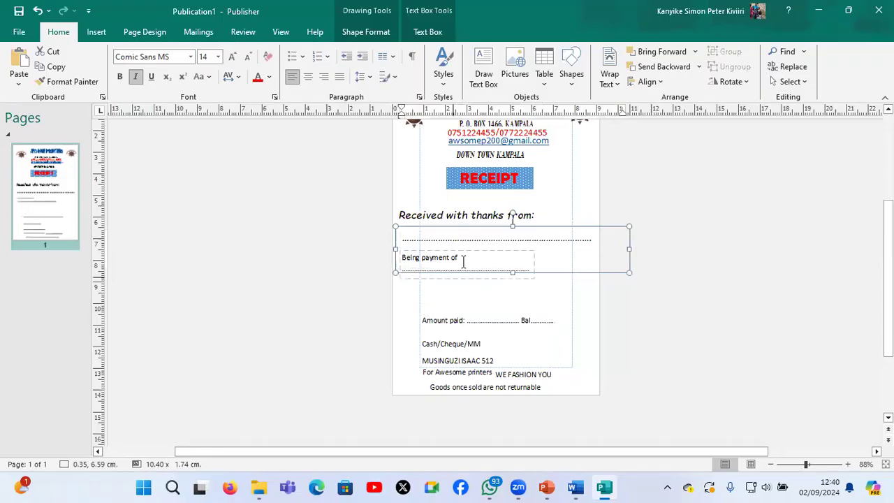
click(463, 260)
click(466, 238)
click(452, 276)
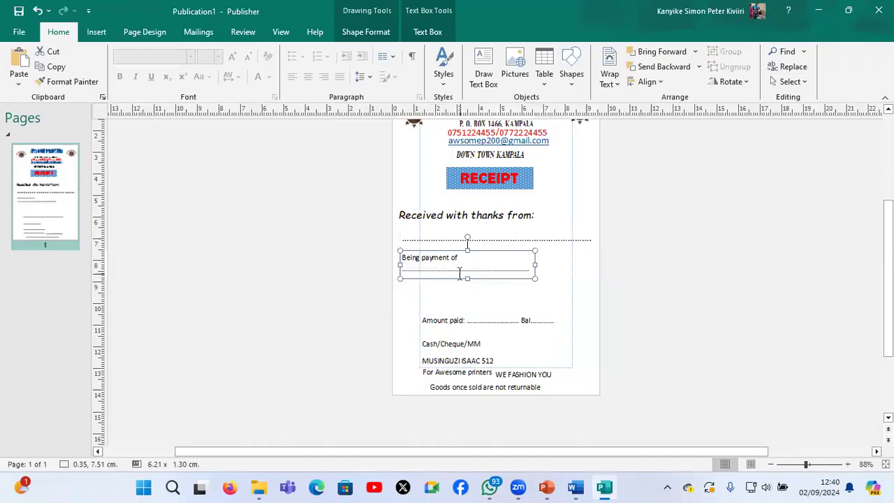
Make all "Being payment of" box text 14 pt italic and enlarge the box to about 8.81 x 1.78 cm
click(460, 273)
key(ctrl+a)
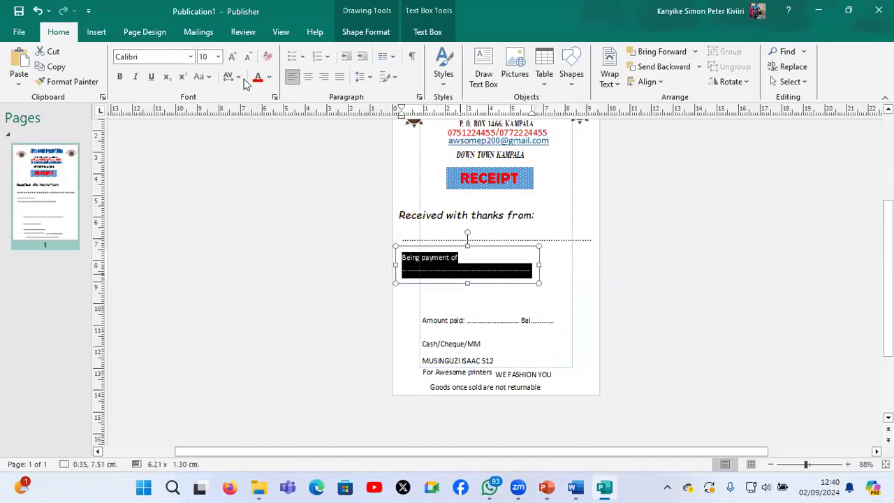
click(233, 56)
click(233, 57)
click(233, 56)
click(135, 76)
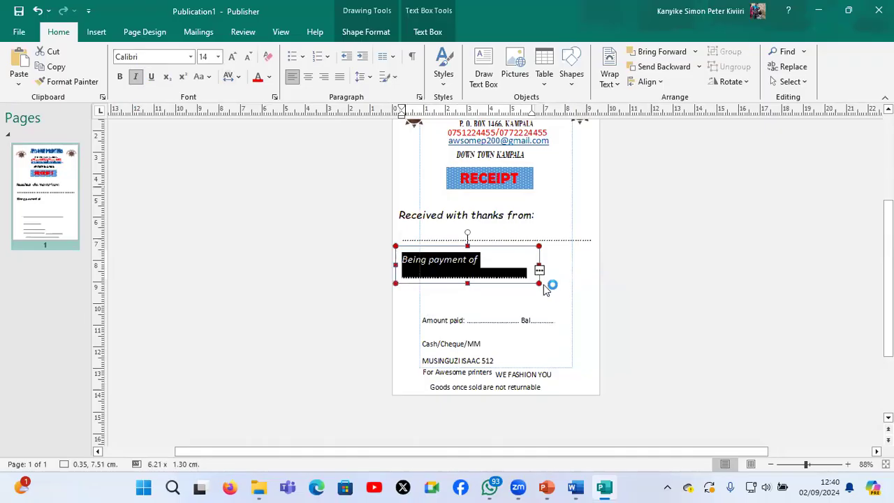
drag(564, 291, 595, 293)
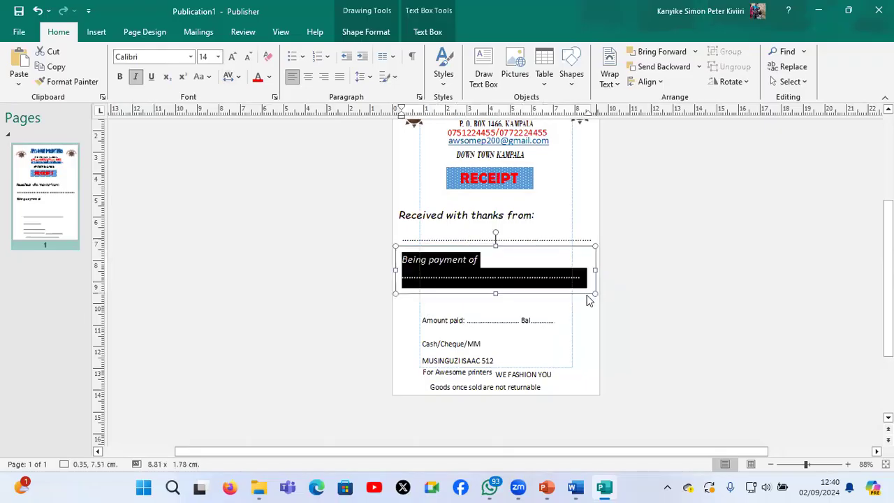
click(511, 287)
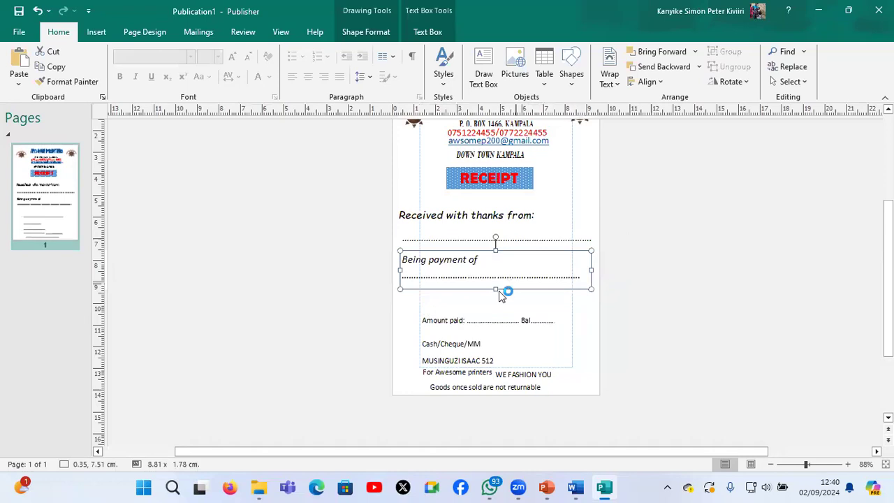
click(499, 296)
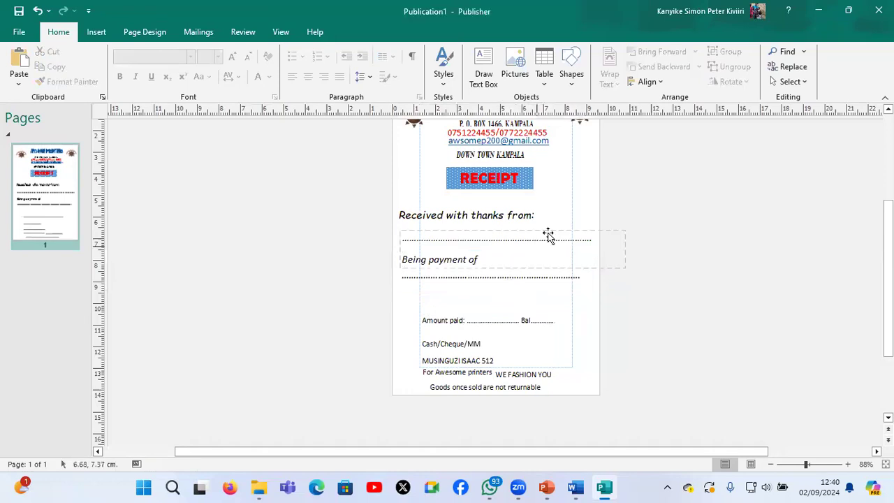
Duplicate the dotted-line box, place the copy below the payment line at about 0.35, 9.29 cm, and reduce its height to about 0.74 cm
click(549, 234)
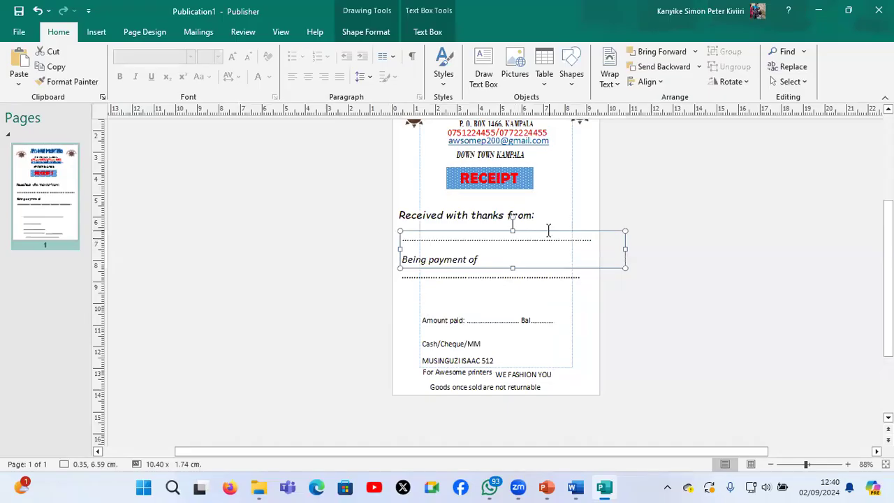
drag(549, 230, 556, 238)
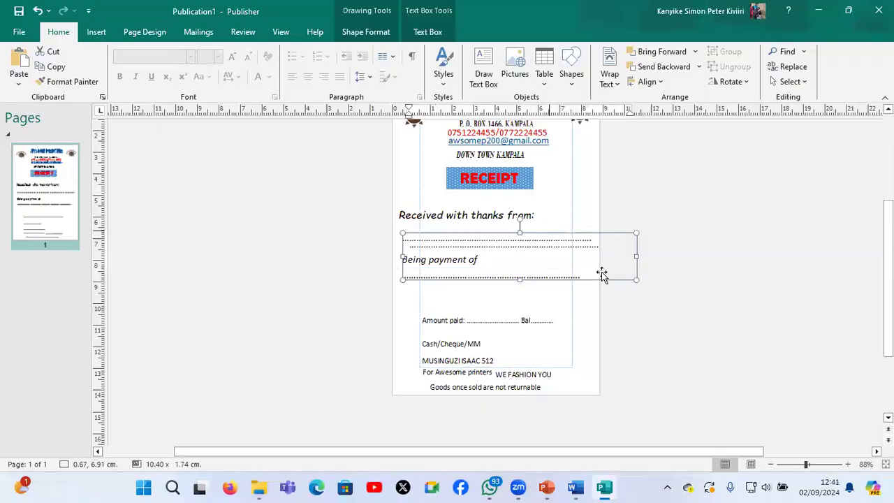
drag(614, 290, 602, 331)
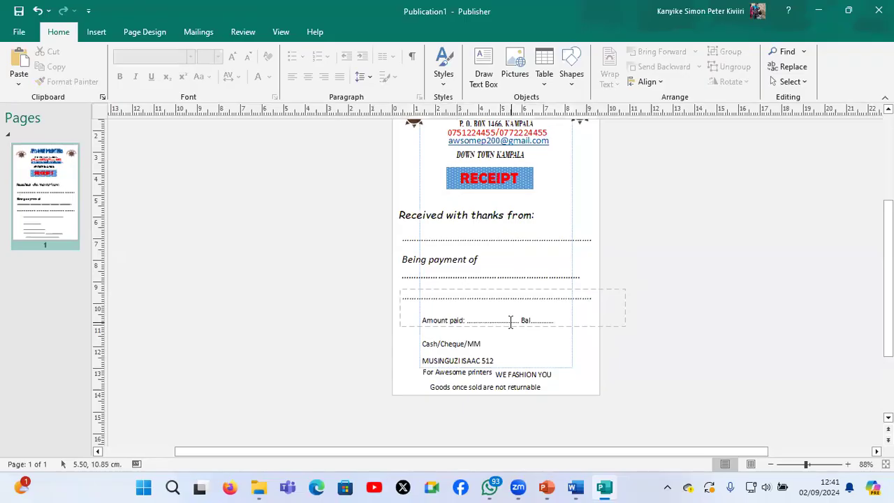
click(433, 316)
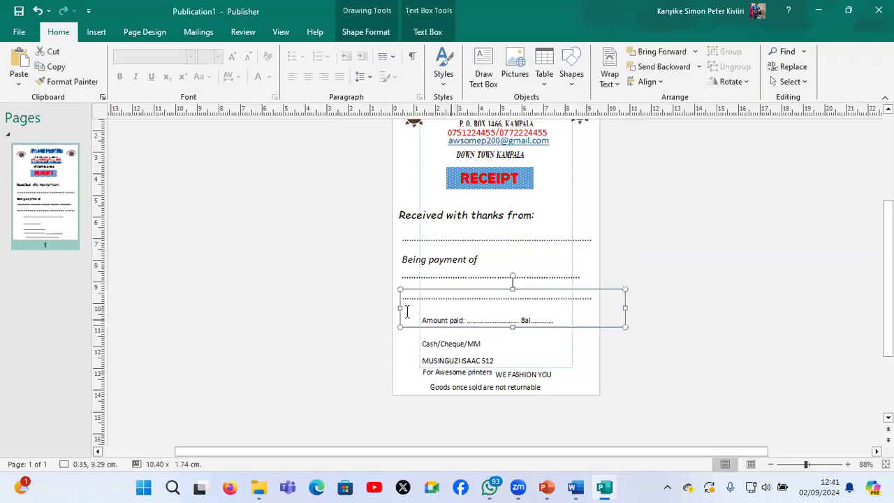
click(471, 316)
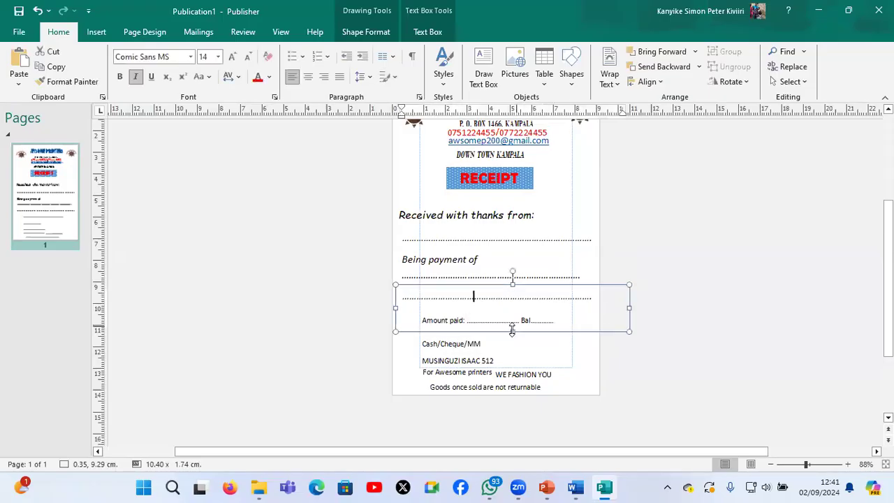
drag(512, 331, 506, 313)
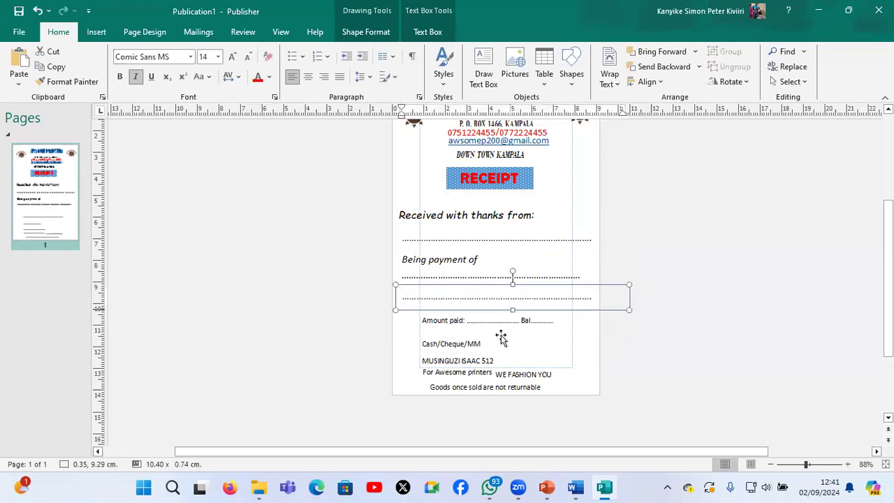
Enlarge the "Amount paid" line's text to 14 pt and extend its box to about 9.98 cm wide, starting at 0.35 cm
click(502, 320)
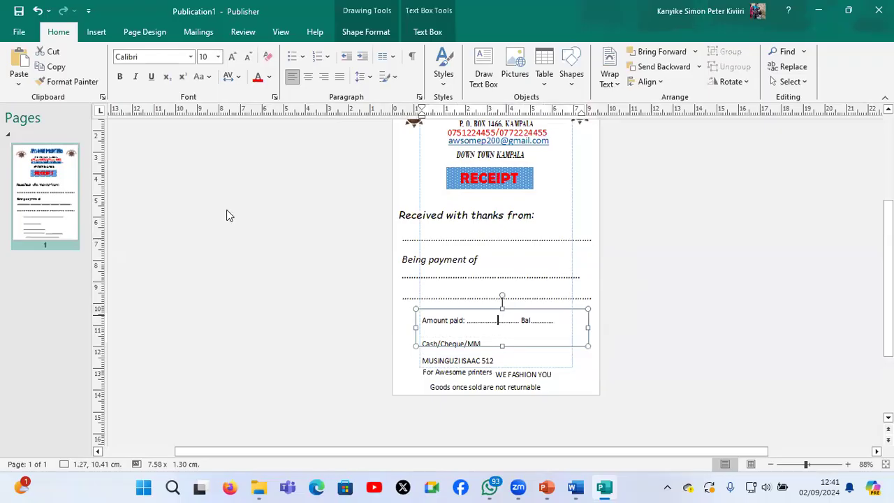
key(ctrl+a)
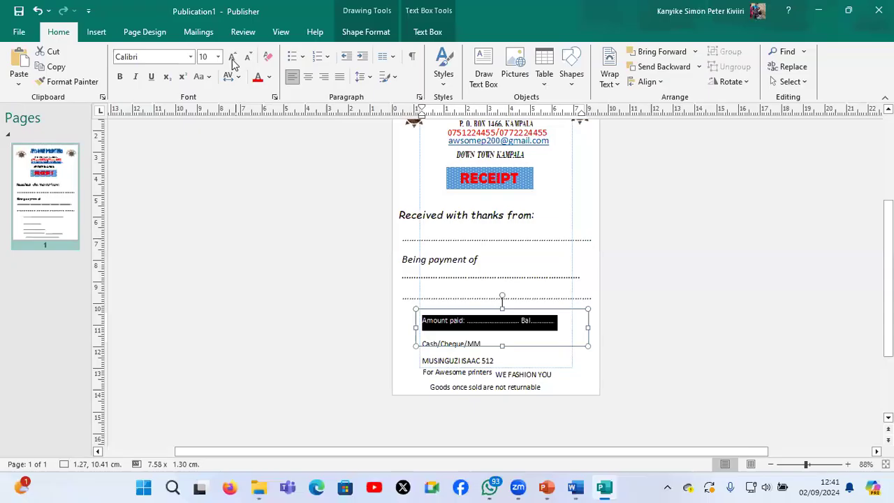
click(233, 57)
click(233, 57)
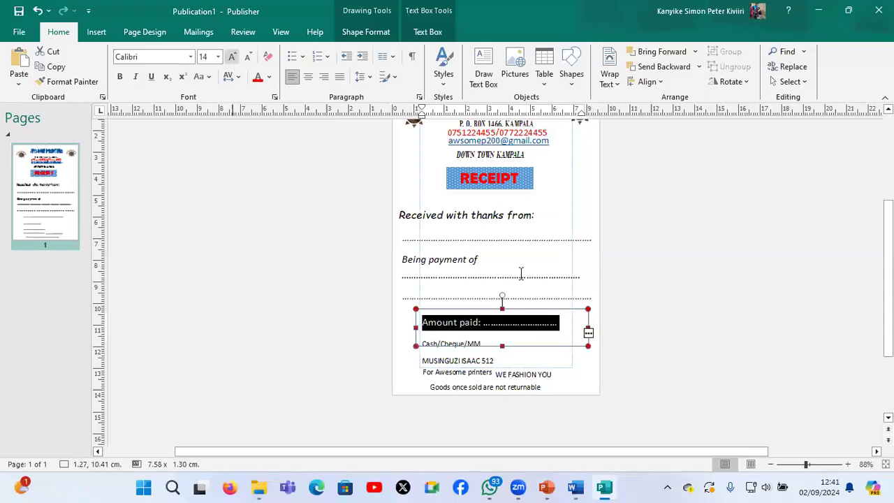
click(417, 328)
drag(412, 333, 395, 325)
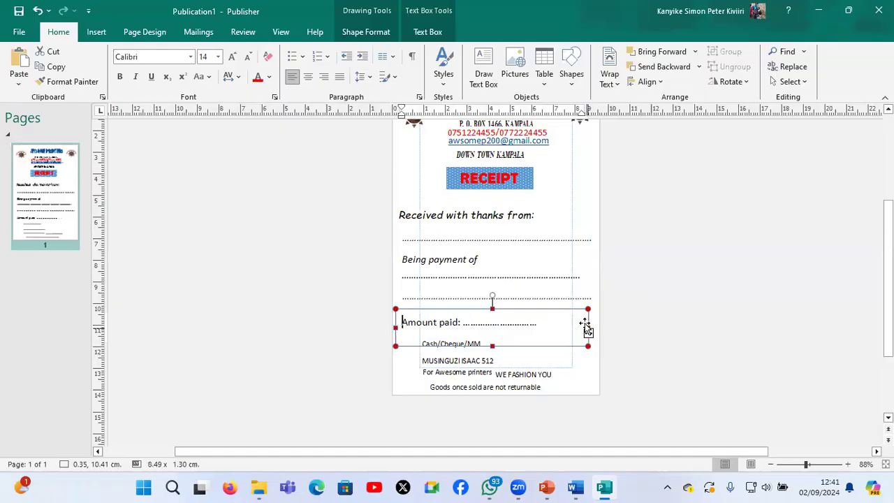
drag(618, 322, 619, 323)
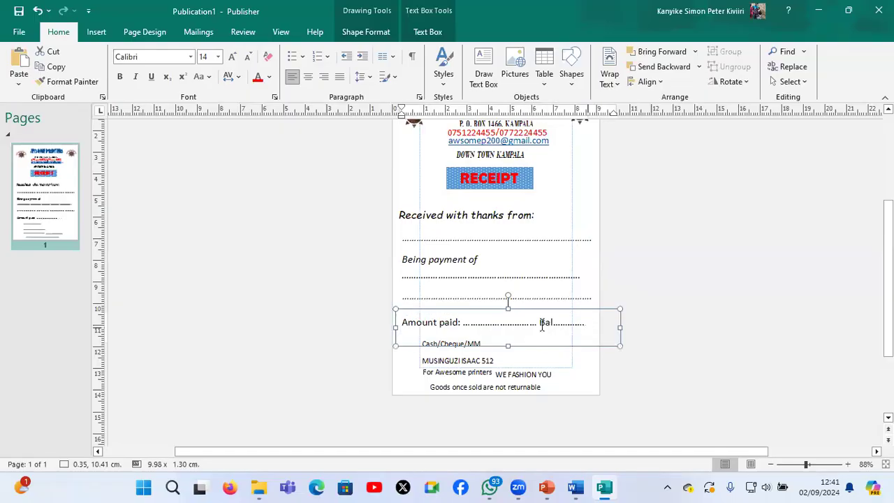
Move the "Cash/Cheque/MM" box just below the "Amount paid" line, to about 0.27, 11.17 cm
click(497, 359)
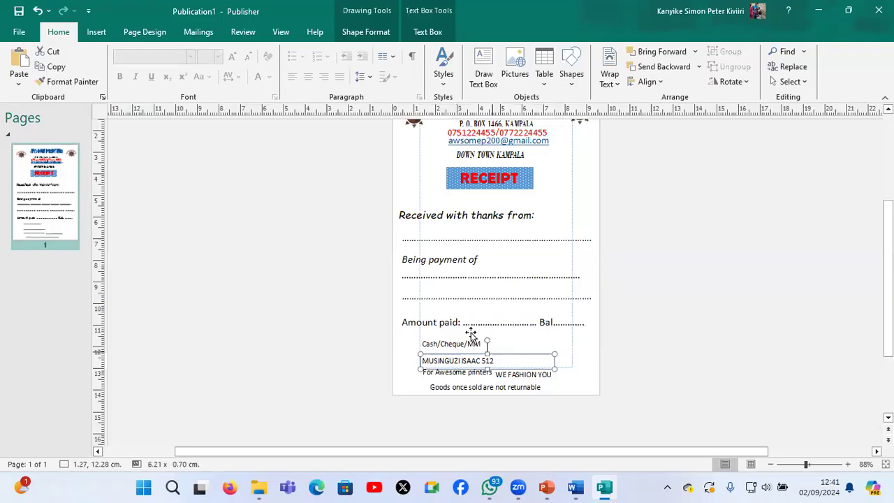
click(472, 341)
key(Escape)
key(Left)
key(Left)
key(Left)
key(Left)
key(Left)
key(Left)
key(Left)
key(Left)
key(Left)
key(Left)
key(Left)
key(Left)
key(Left)
key(Left)
key(Left)
key(Left)
key(Left)
key(Left)
key(Left)
key(Left)
key(Left)
key(Left)
key(Left)
key(Left)
key(Left)
key(Left)
key(Left)
key(Left)
key(Left)
key(Left)
key(Left)
key(Left)
key(Left)
key(Left)
key(Left)
key(Left)
key(Left)
key(Up)
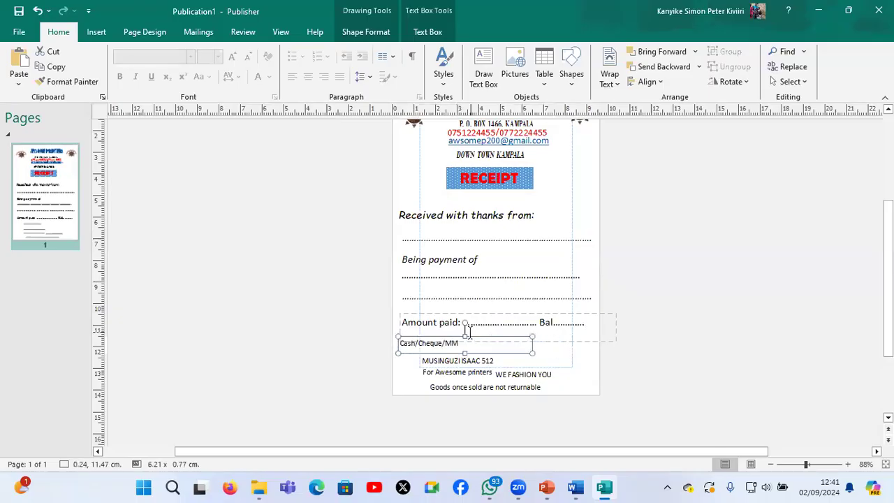
key(Up)
key(Up)
key(Up)
key(Up)
key(Up)
key(Up)
key(Up)
key(Up)
key(Up)
key(Up)
key(Up)
key(Up)
key(Down)
key(Down)
key(Right)
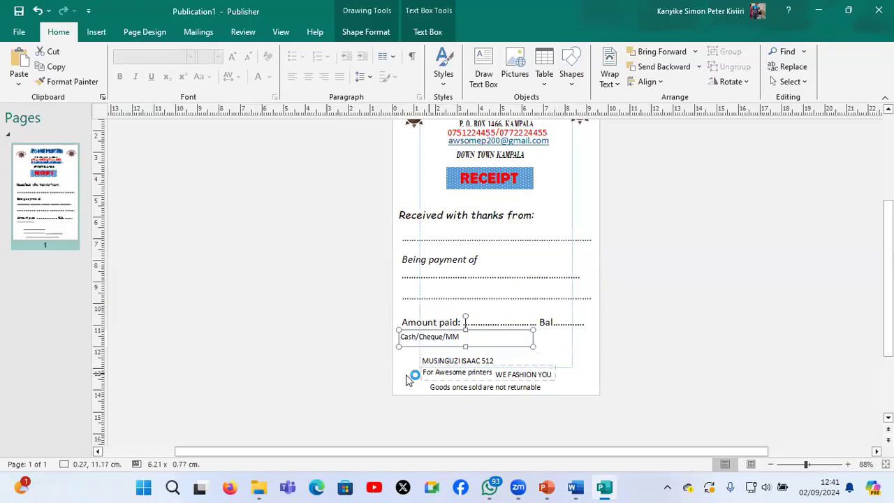
Move the "For Awesome printers" box to about 0.30, 12.94 cm and the signatory name box to about 0.27, 12.59 cm
click(409, 379)
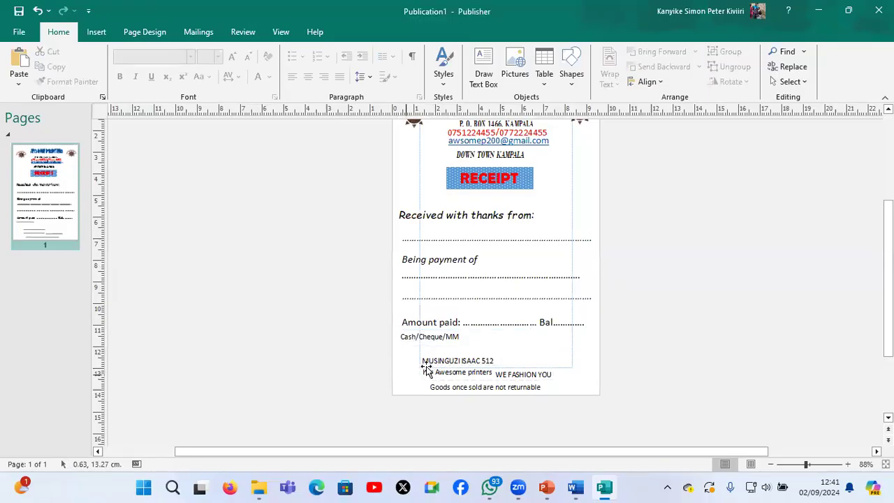
click(425, 368)
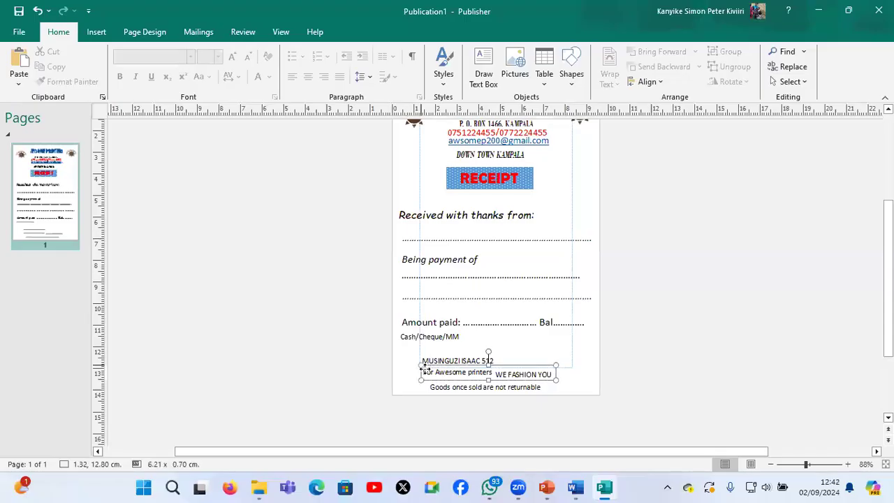
drag(425, 367, 405, 368)
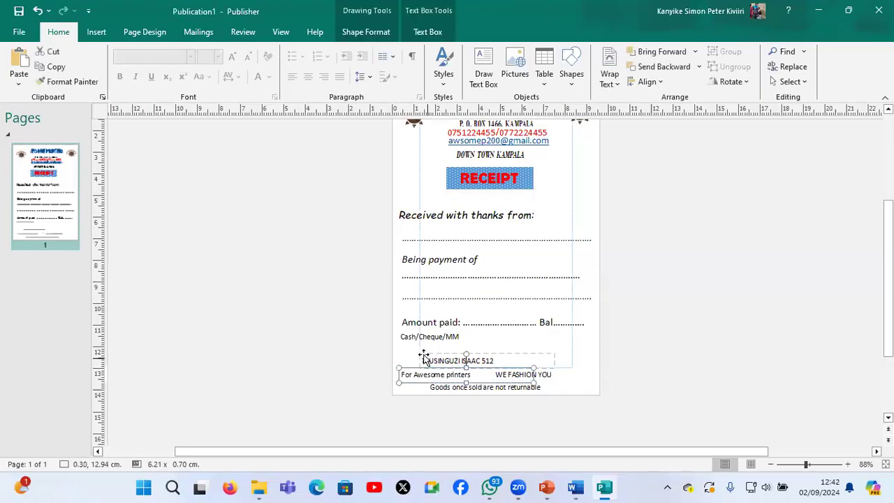
drag(424, 358, 401, 361)
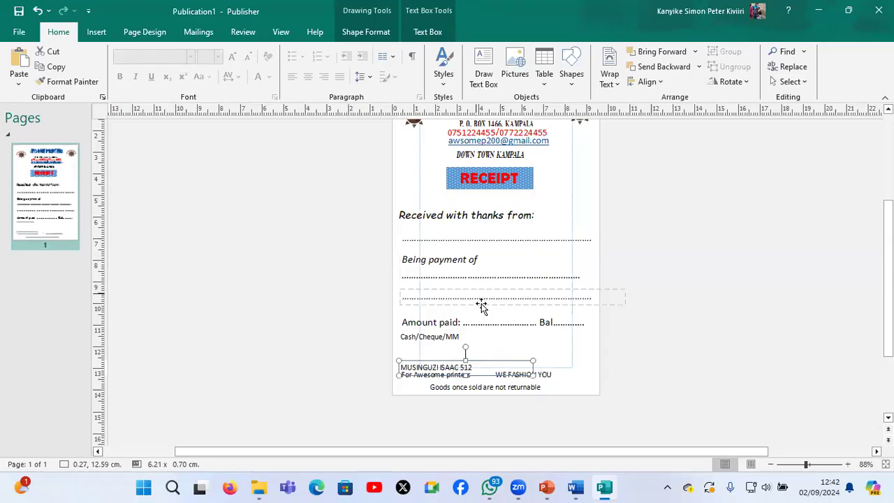
Duplicate the lower dotted-line box, place the copy above the signatory name at about 0.09, 12.19 cm, and shorten its dots to the name's width
click(482, 306)
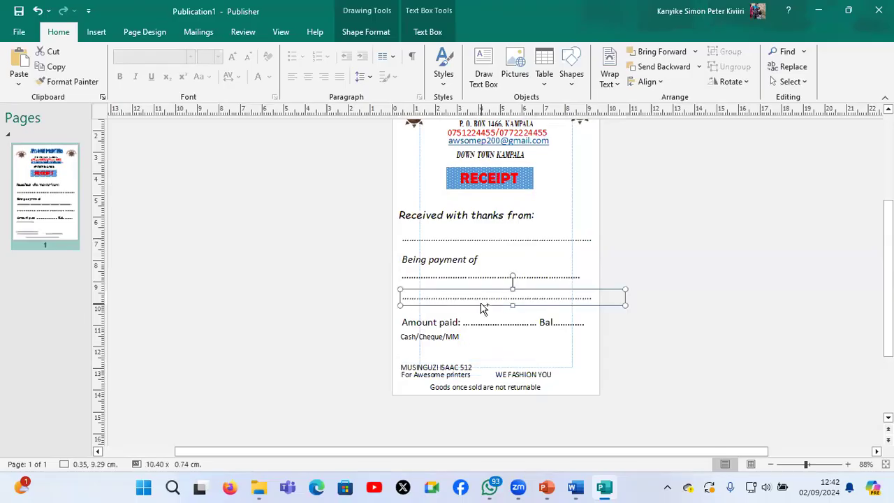
click(481, 306)
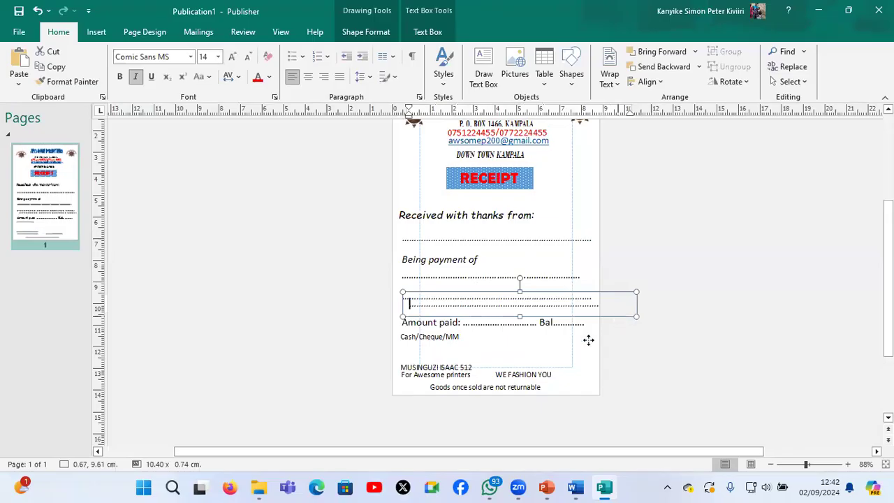
key(Escape)
drag(588, 340, 594, 358)
key(BackSpace)
key(BackSpace)
key(BackSpace)
key(BackSpace)
key(BackSpace)
key(BackSpace)
key(BackSpace)
key(BackSpace)
key(BackSpace)
key(BackSpace)
key(BackSpace)
key(BackSpace)
key(BackSpace)
key(BackSpace)
key(BackSpace)
key(BackSpace)
key(BackSpace)
key(BackSpace)
key(BackSpace)
key(BackSpace)
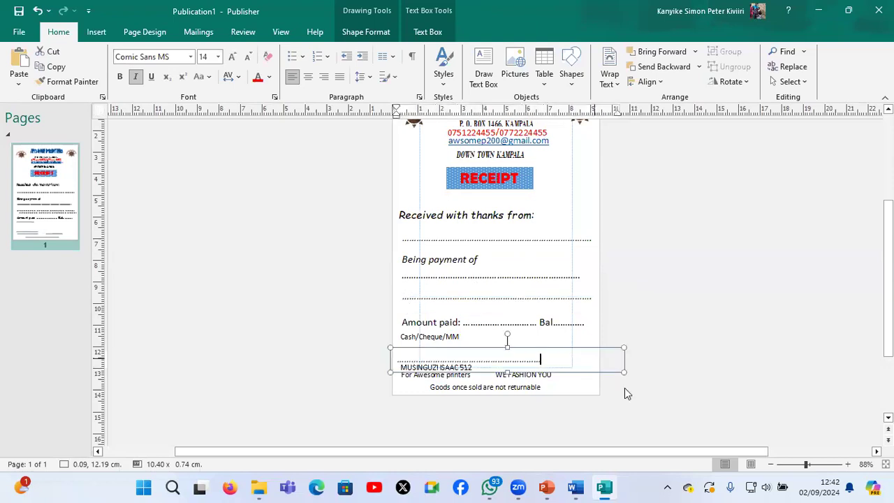
key(BackSpace)
key(BackSpace)
key(BackSpace)
key(BackSpace)
key(BackSpace)
key(BackSpace)
key(BackSpace)
key(BackSpace)
key(BackSpace)
key(BackSpace)
key(BackSpace)
key(BackSpace)
key(BackSpace)
key(BackSpace)
key(BackSpace)
key(BackSpace)
key(BackSpace)
key(BackSpace)
key(BackSpace)
key(BackSpace)
Italicize the "Goods once sold are not returnable" note at the foot of the receipt
click(548, 385)
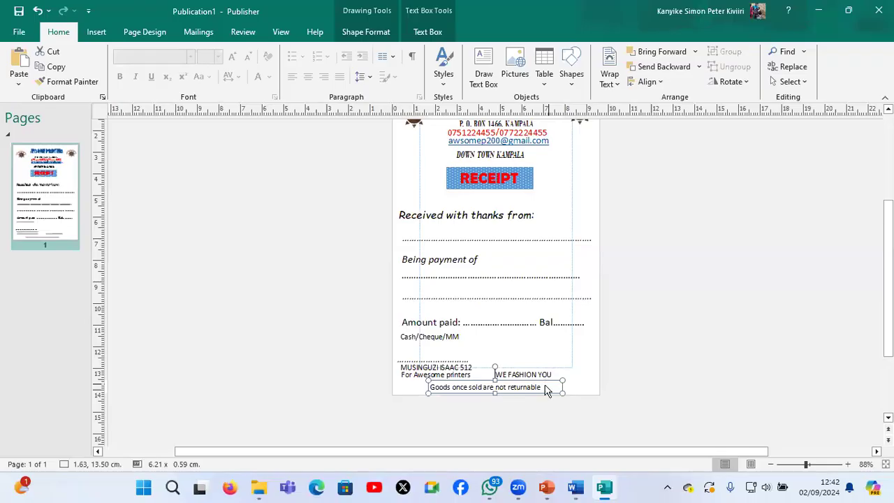
triple_click(544, 386)
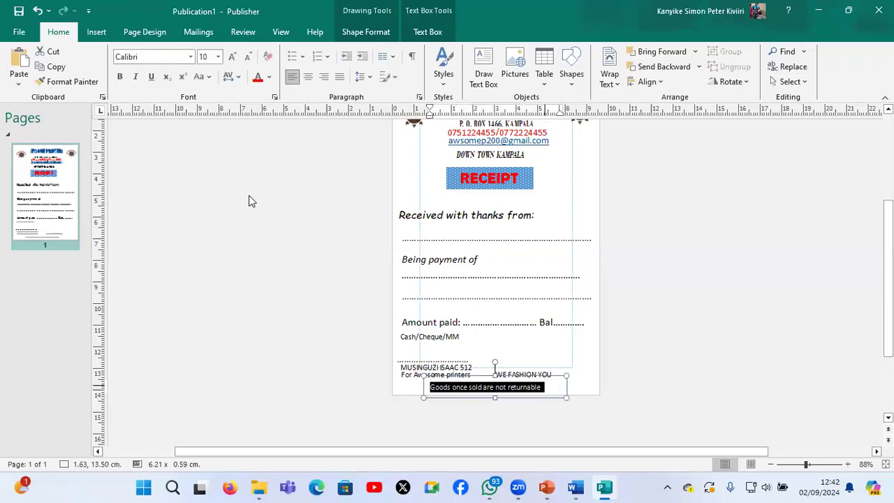
click(135, 77)
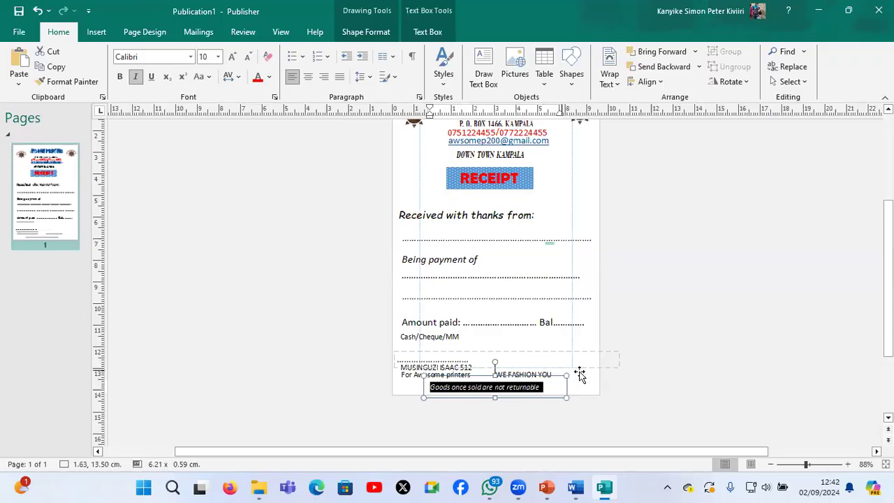
Fill the "WE FASHION YOU" motto box with light blue
click(578, 374)
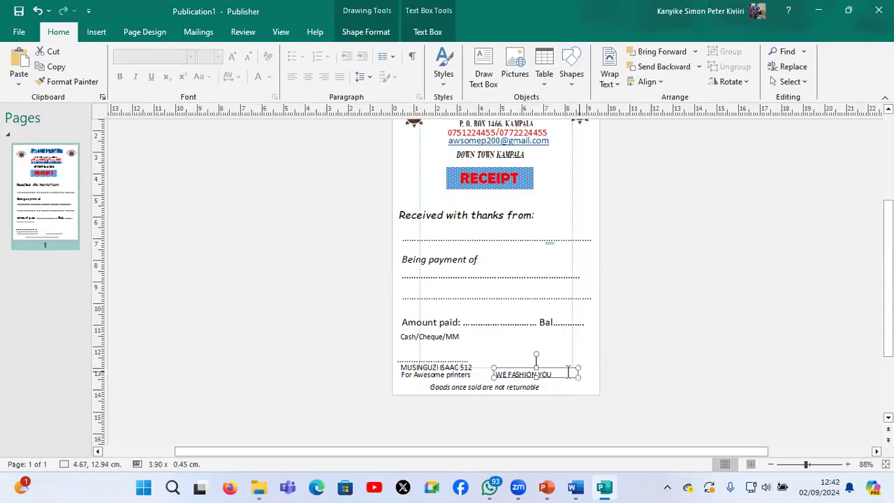
click(568, 372)
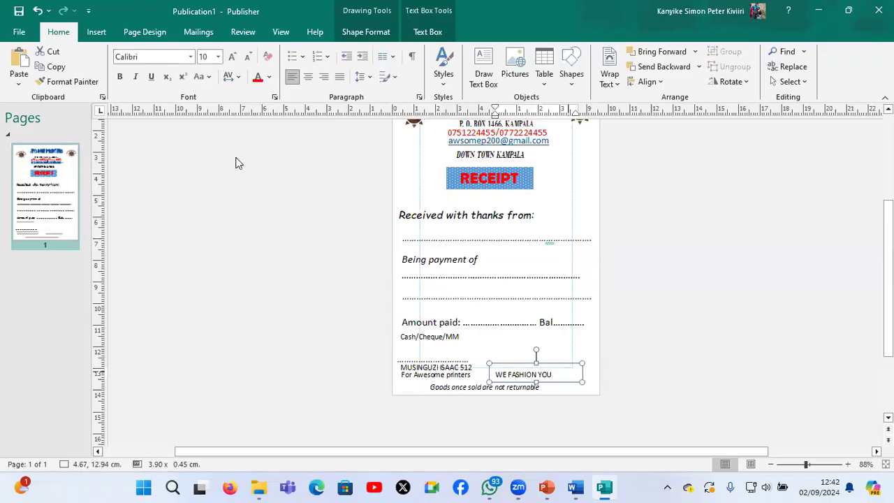
key(ctrl+a)
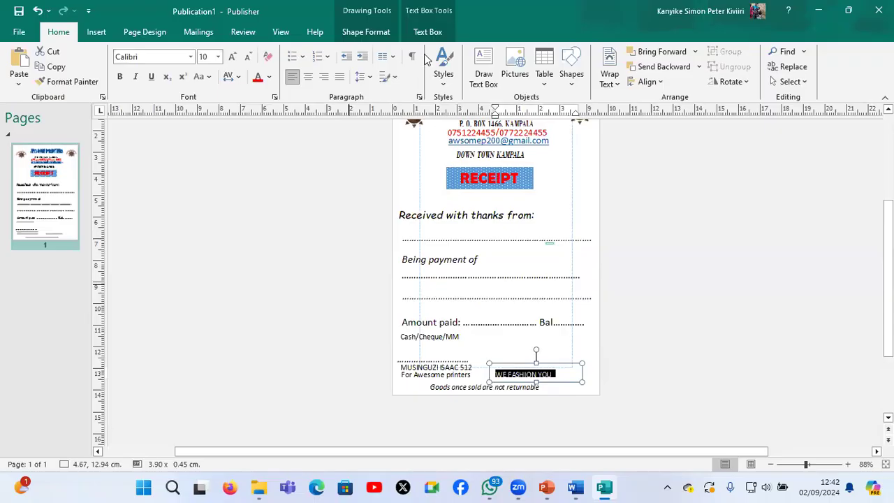
click(365, 31)
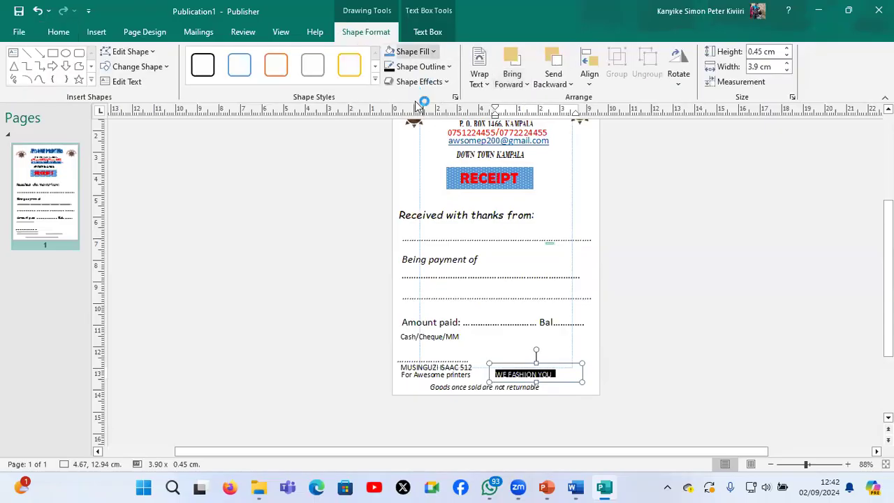
click(412, 51)
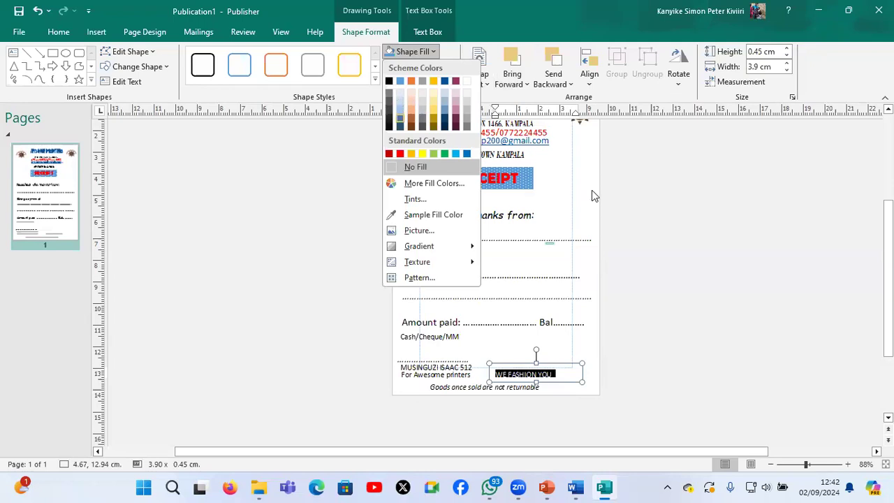
click(536, 372)
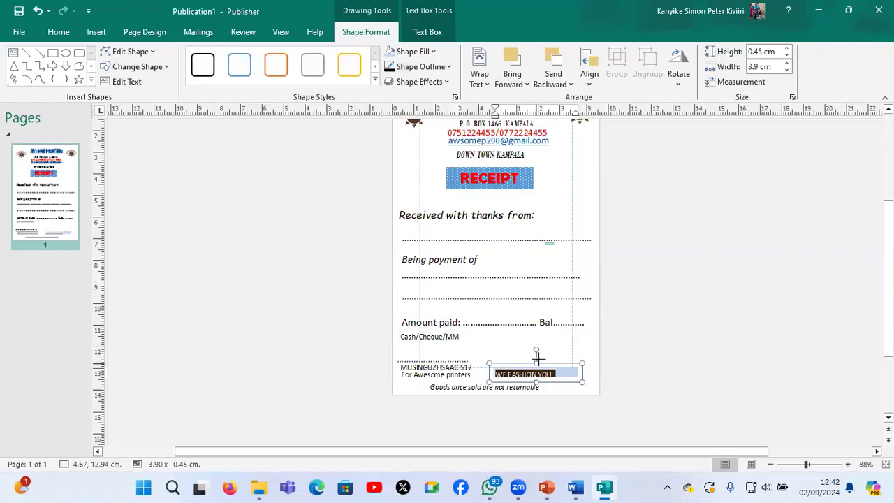
Increase the motto box's height to about 0.61 cm and centre its text horizontally
click(538, 359)
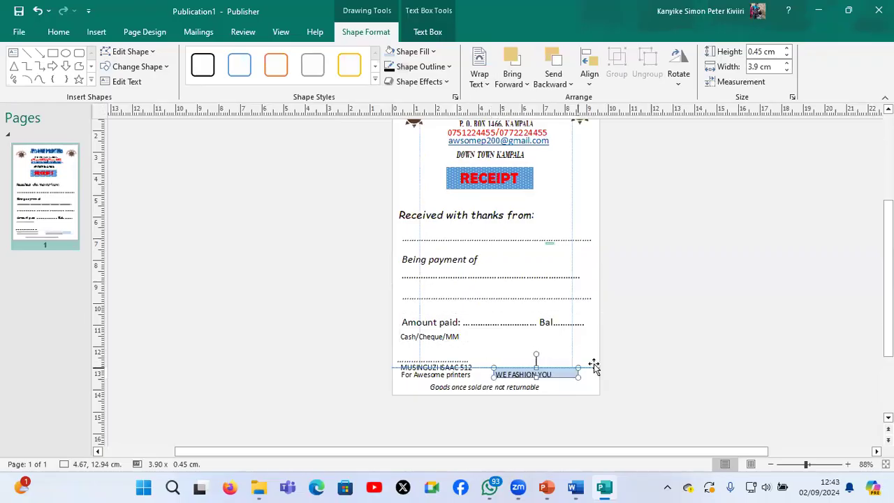
click(553, 371)
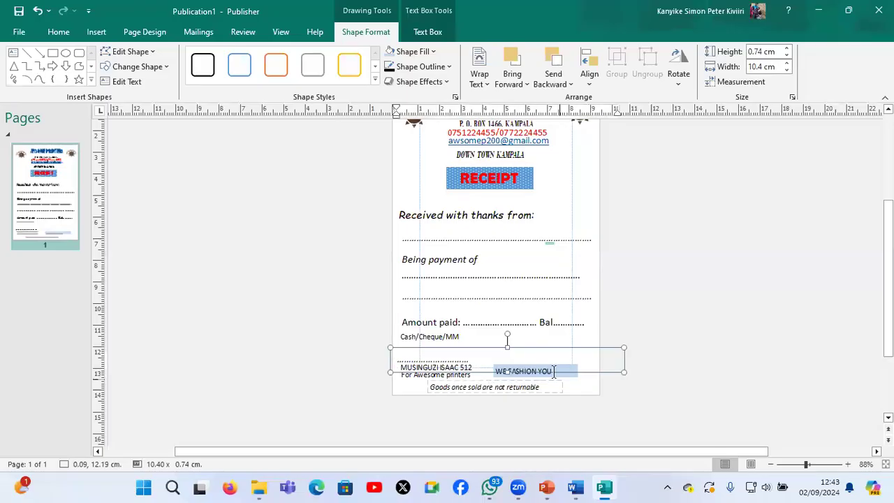
click(554, 371)
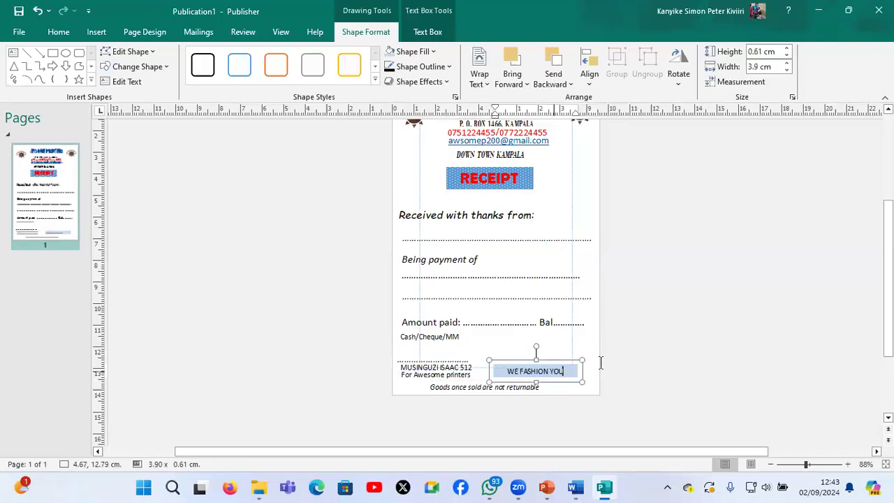
click(569, 397)
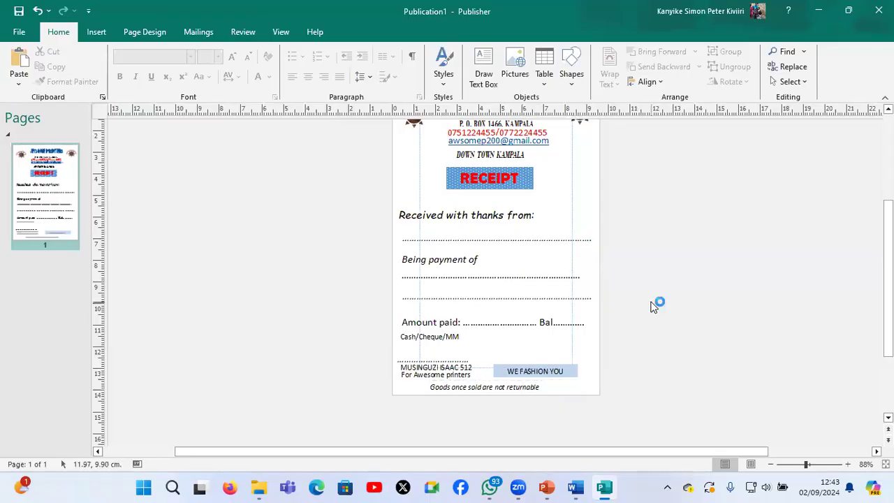
Switch to the exam document in Word and review the remaining receipt requirements down to the end of the question
scroll(653, 307, up, 1)
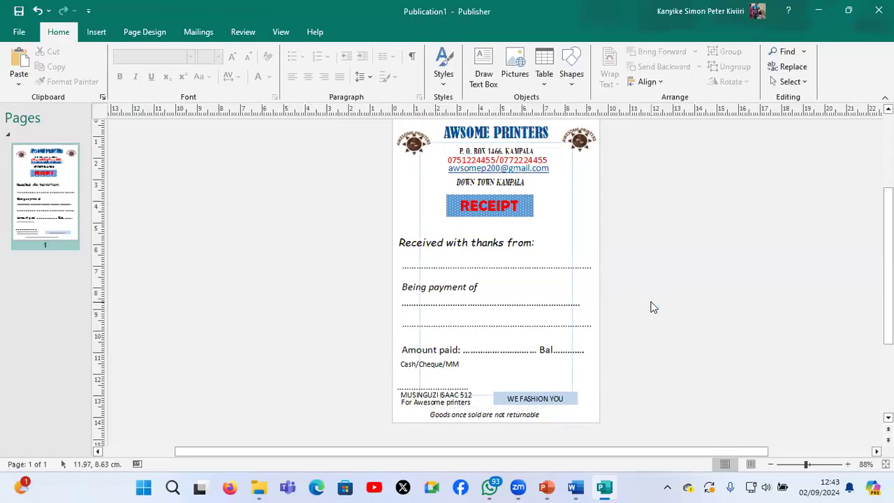
scroll(652, 307, down, 4)
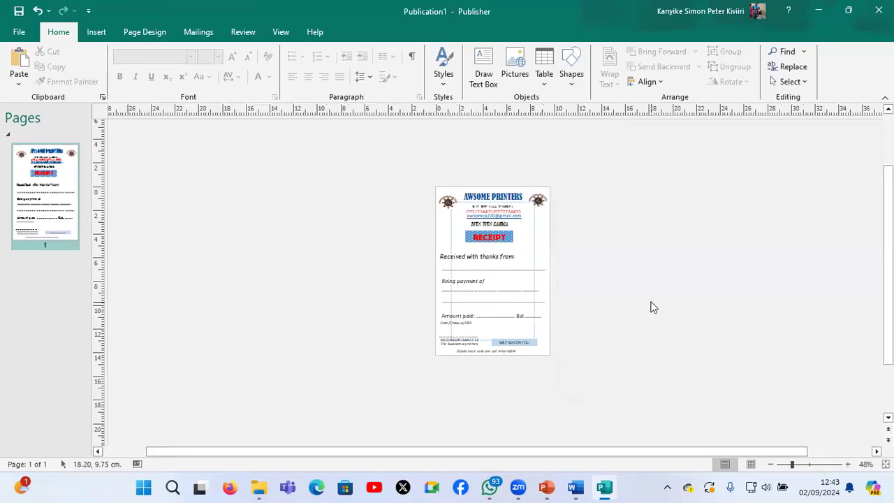
mouse_move(590, 492)
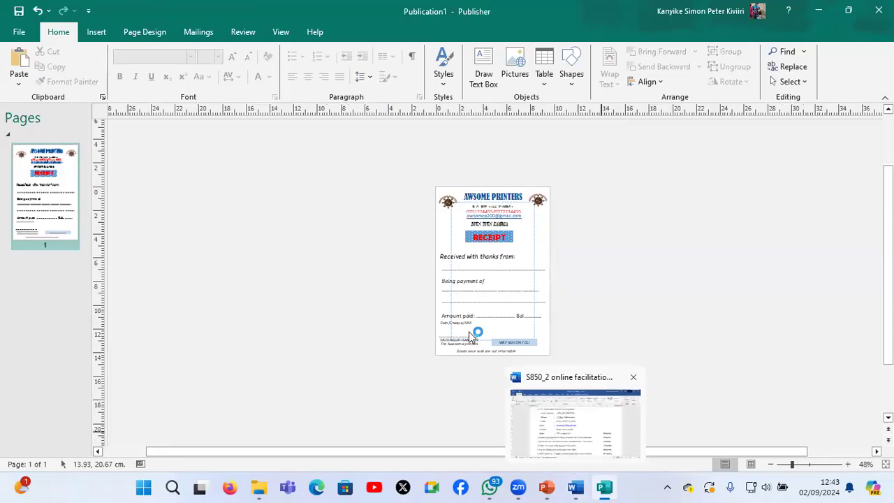
key(alt+Tab)
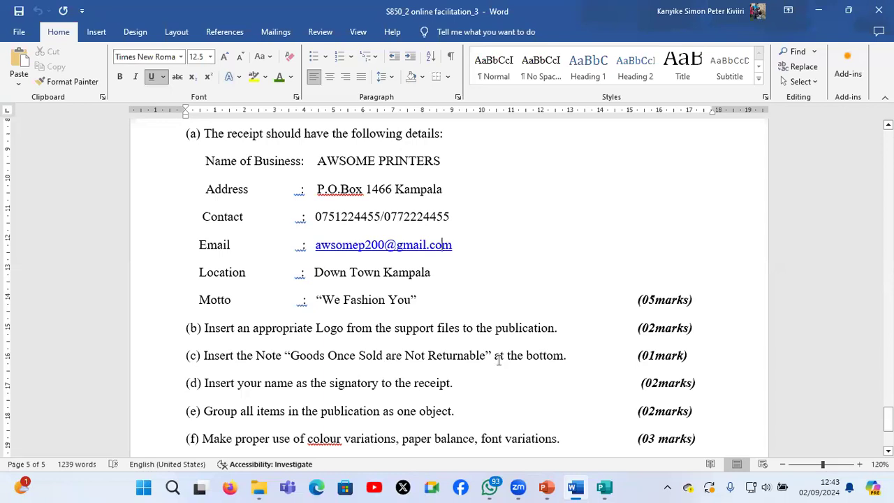
scroll(499, 360, down, 2)
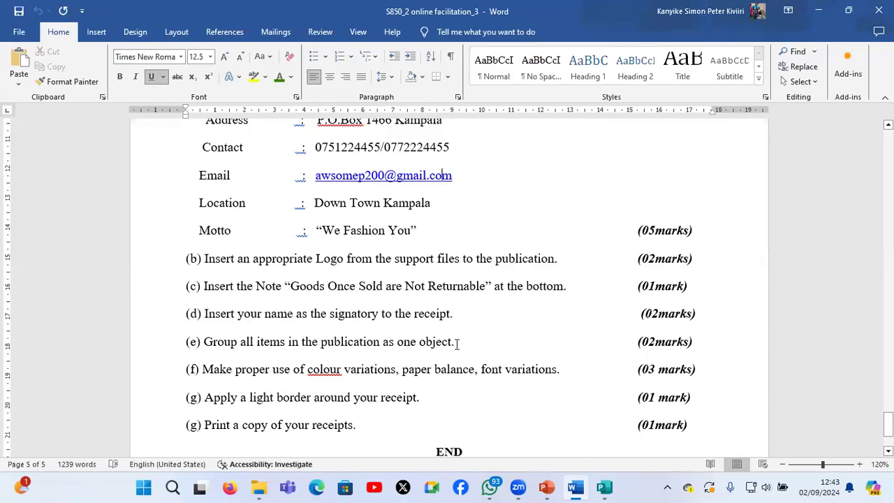
scroll(457, 343, down, 1)
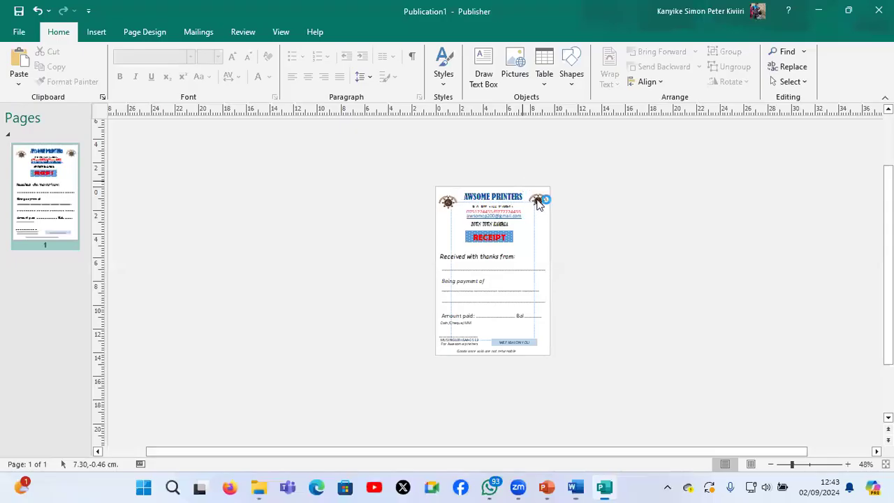
Select every object on the receipt and group them together
click(538, 204)
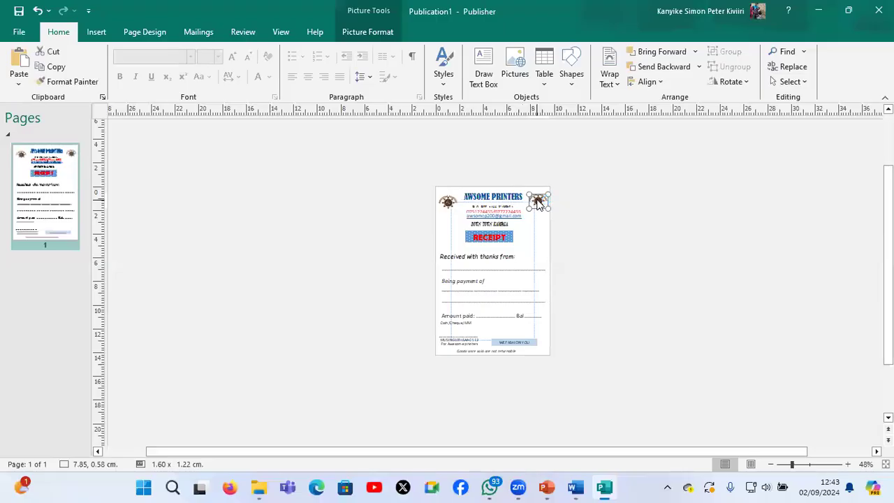
key(ctrl+a)
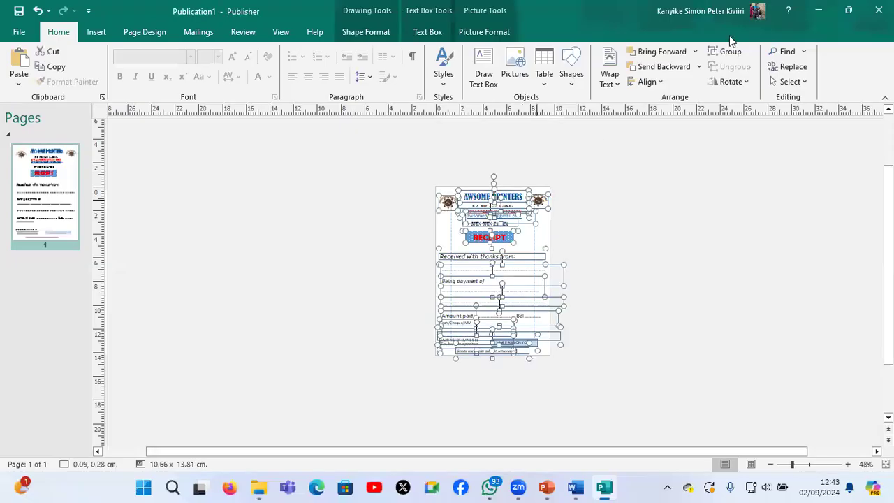
click(727, 53)
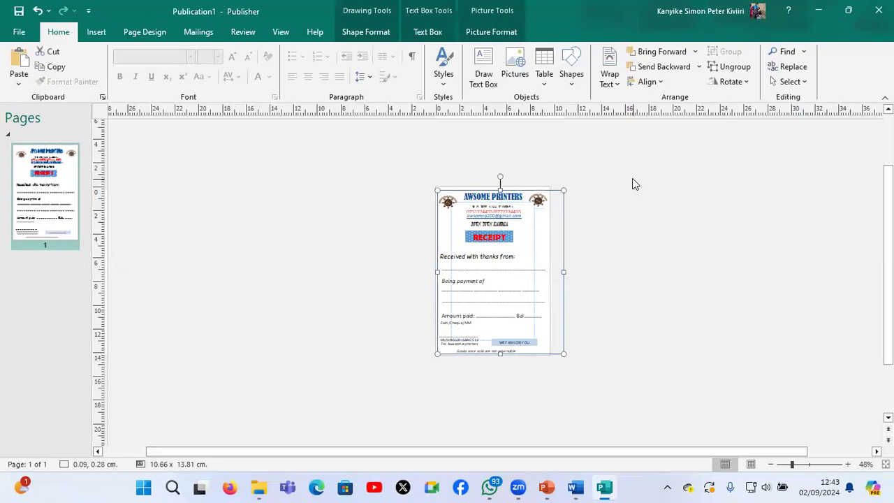
Nudge the grouped receipt slightly towards the page's upper edge, keeping it near the left edge, and deselect it
key(Right)
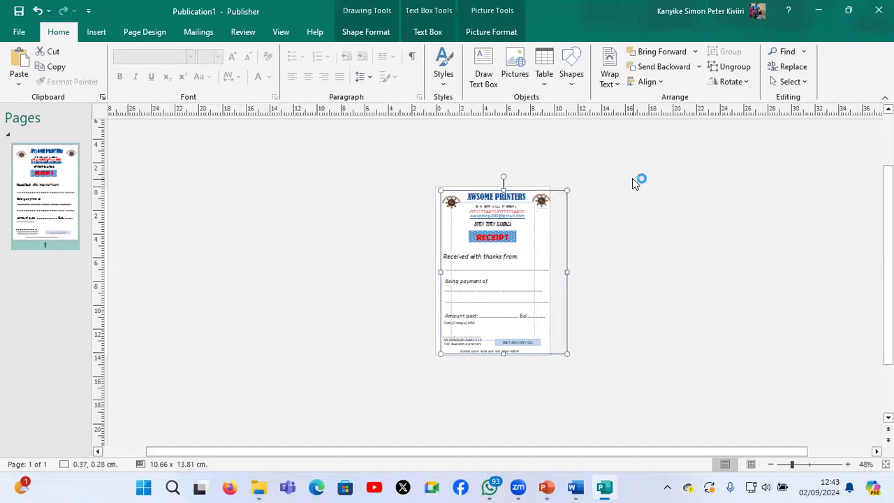
key(Left)
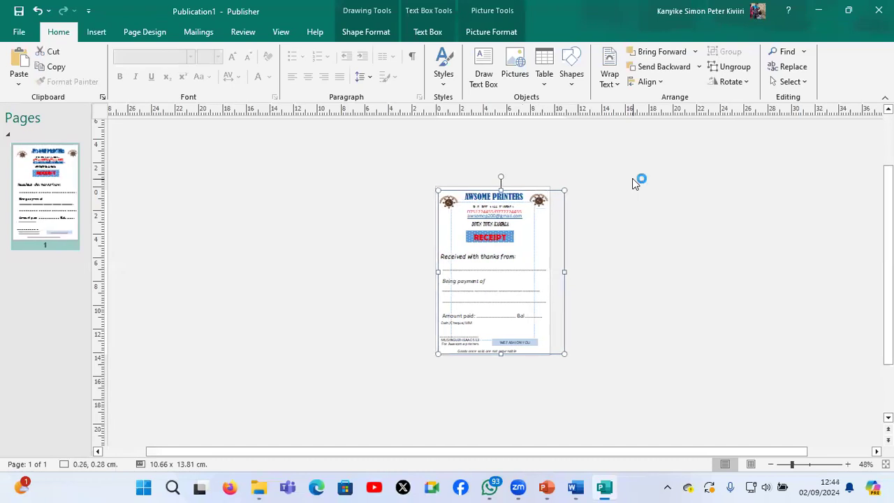
key(Left)
key(Up)
key(Up)
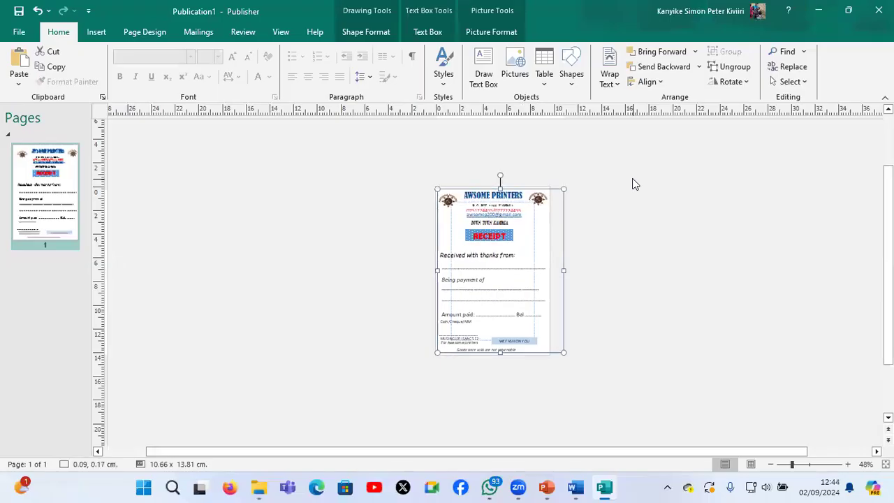
click(632, 178)
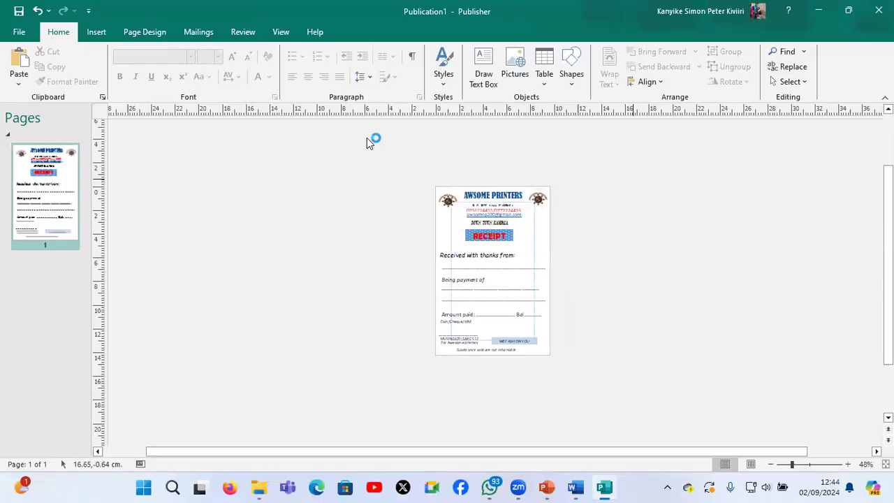
Insert a light blue dashed bar from Borders & Accents, size it about 17.2 by 0.29 cm and rotate it vertical
click(97, 32)
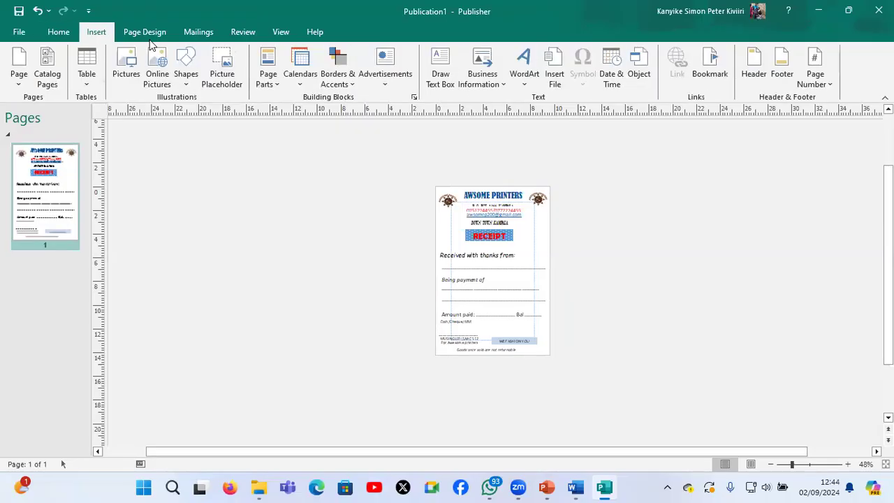
click(348, 84)
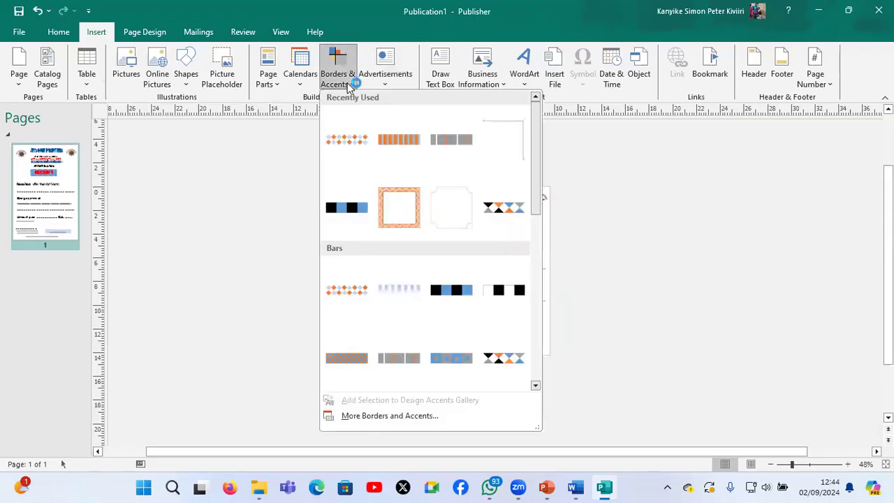
click(398, 288)
drag(488, 283, 660, 270)
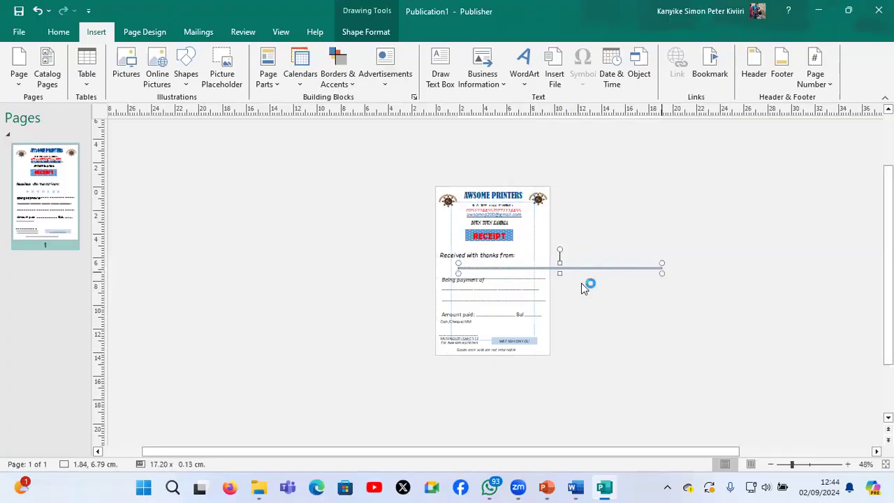
drag(556, 276, 557, 274)
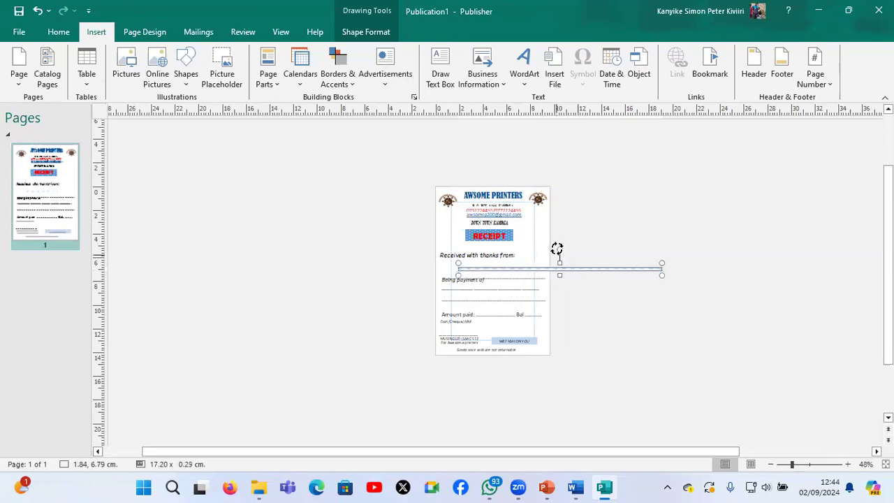
drag(597, 238, 640, 258)
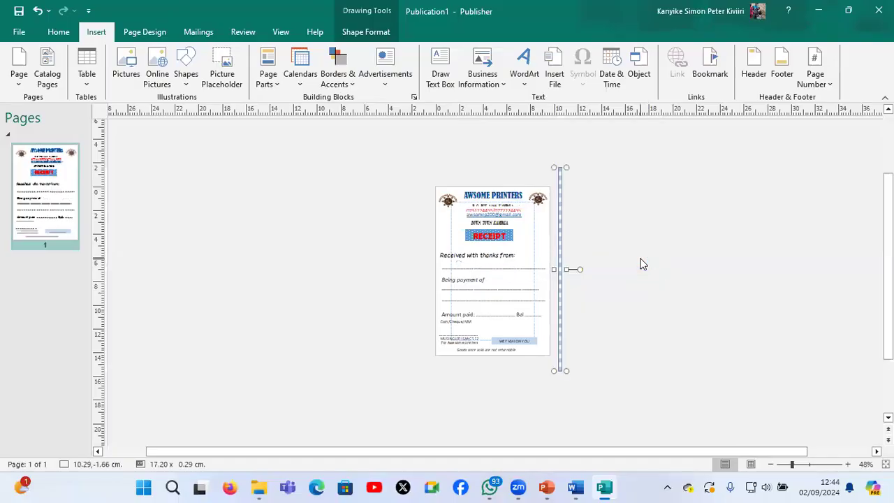
Move the vertical bar onto the page's right edge and nudge the grouped receipt slightly left
key(Left)
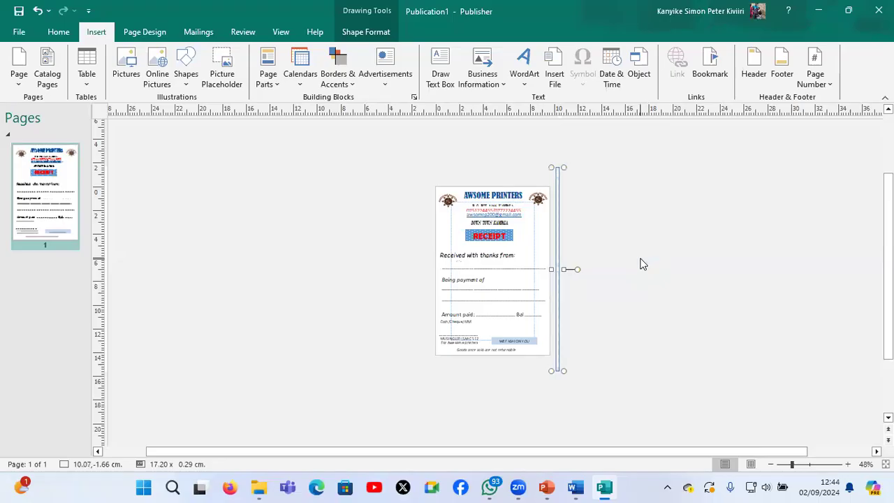
key(Left)
key(Left)
key(Left)
key(Left)
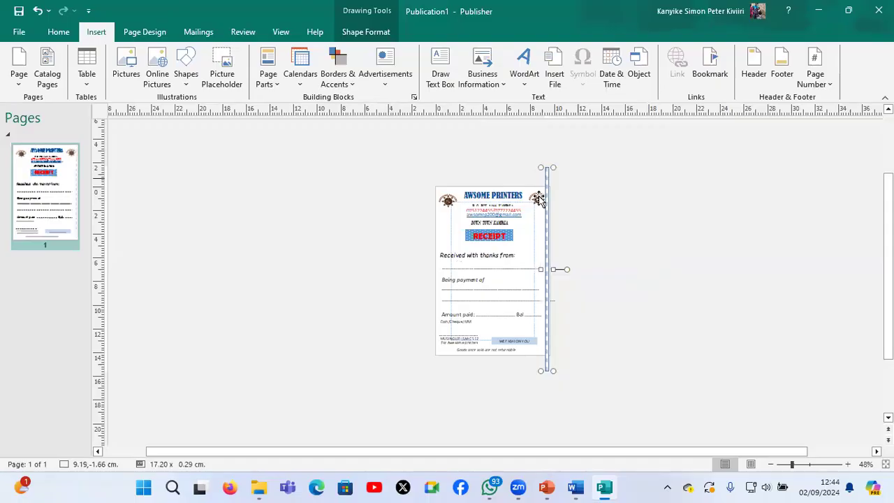
click(539, 199)
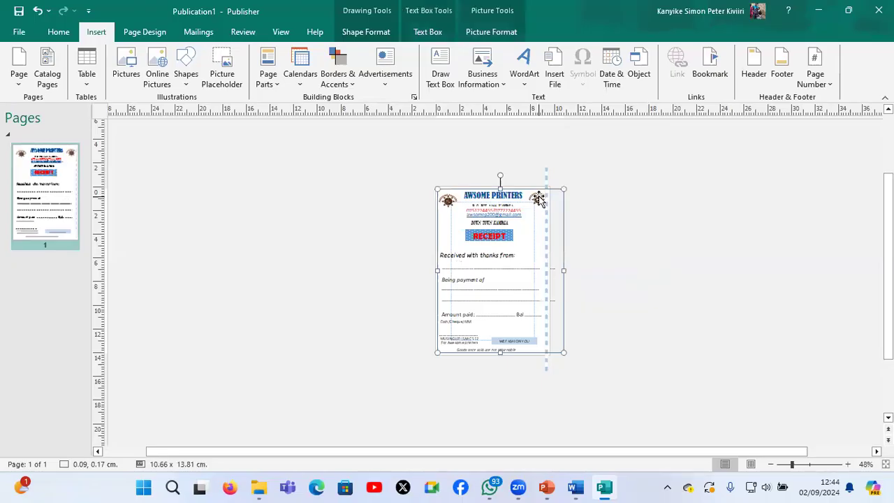
key(Left)
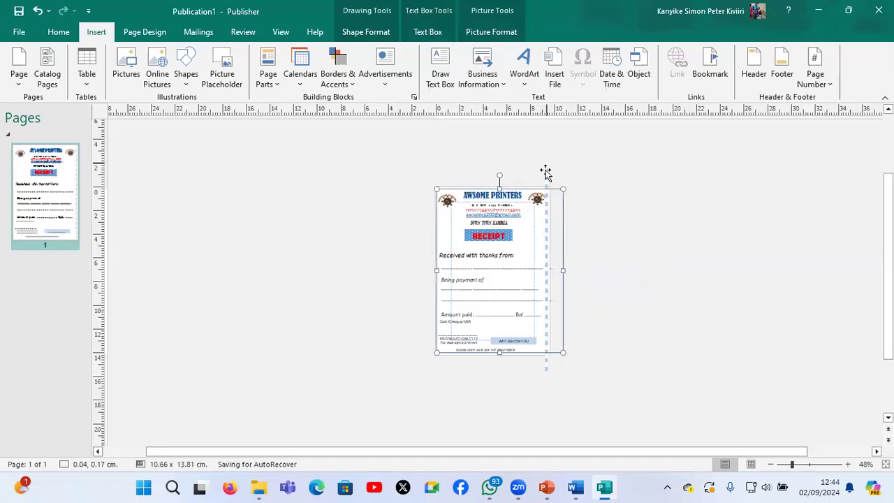
Duplicate the bar, rotate the copy horizontally along the page's top edge, and place another copy along the bottom edge
click(545, 173)
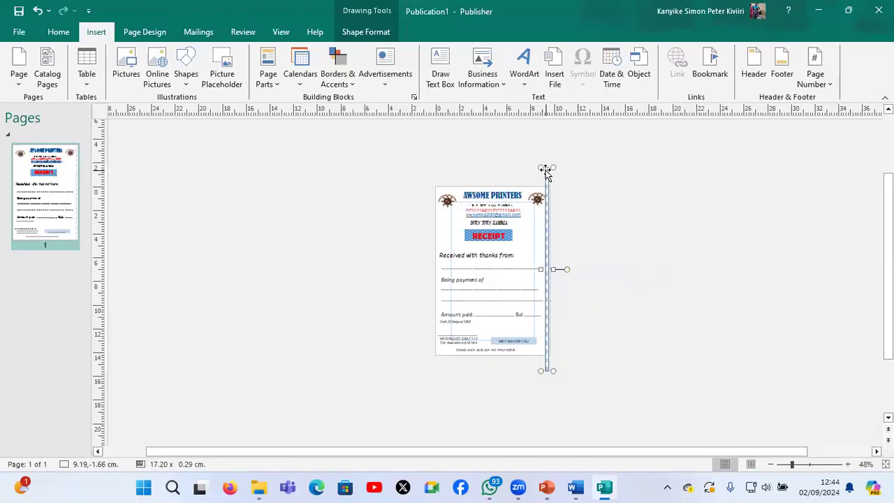
key(Right)
key(Down)
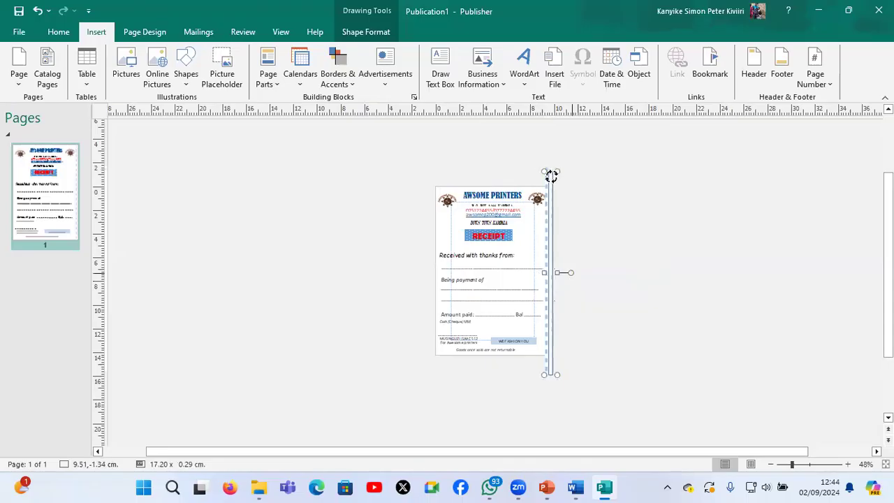
drag(572, 273, 538, 192)
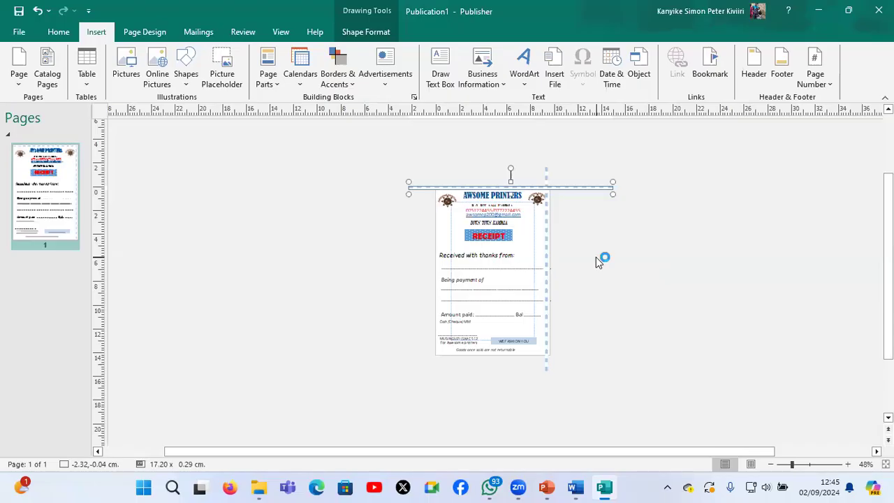
drag(568, 187, 561, 355)
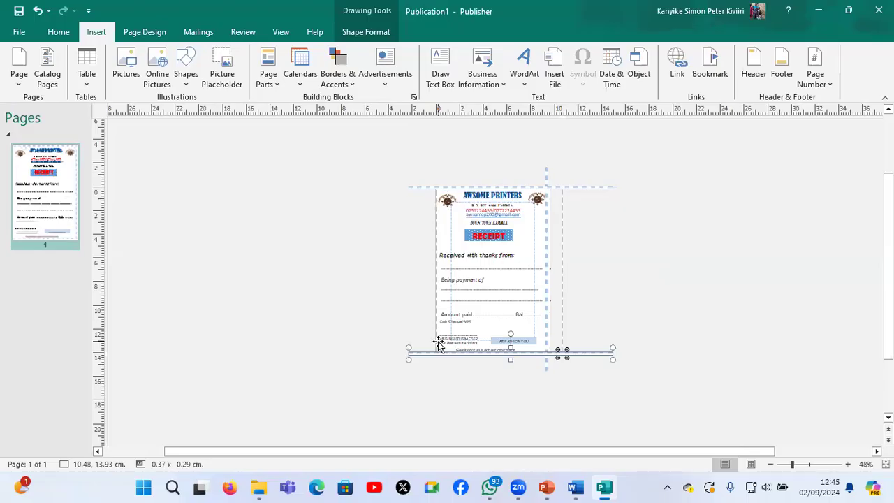
Move the spare vertical bar copy onto the page's left edge to complete the border
click(546, 264)
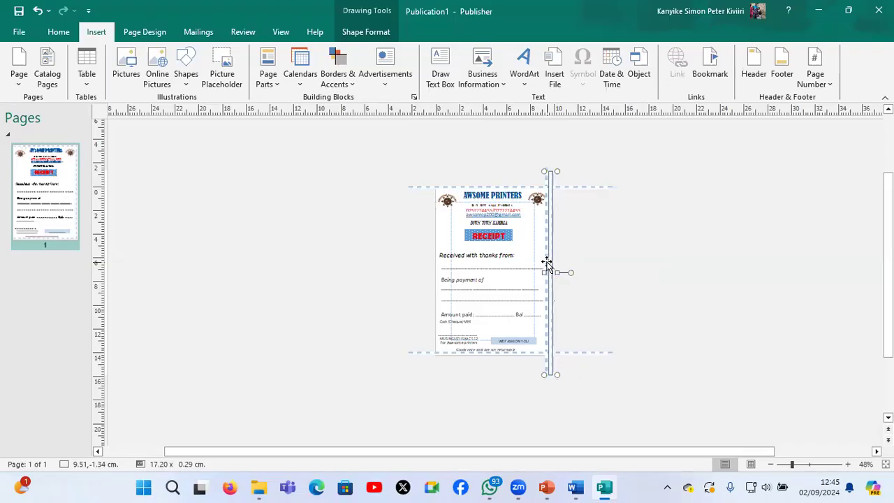
drag(546, 264, 544, 263)
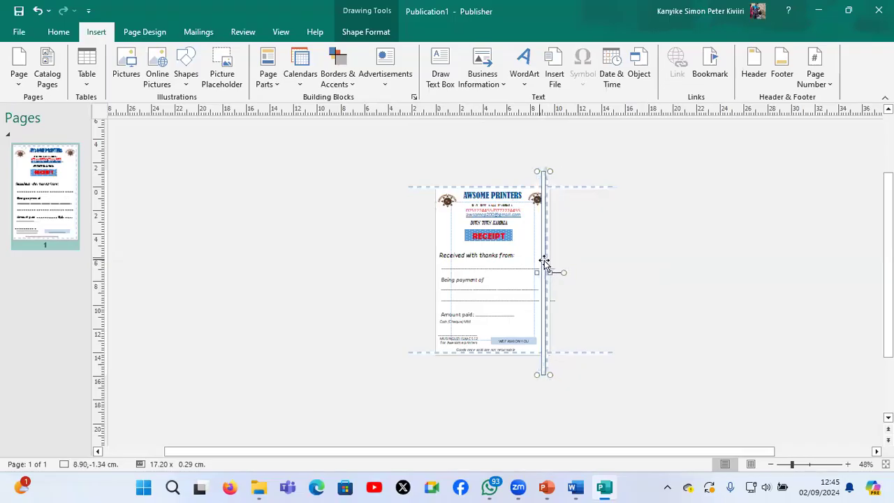
shift+click(452, 263)
drag(431, 262, 433, 263)
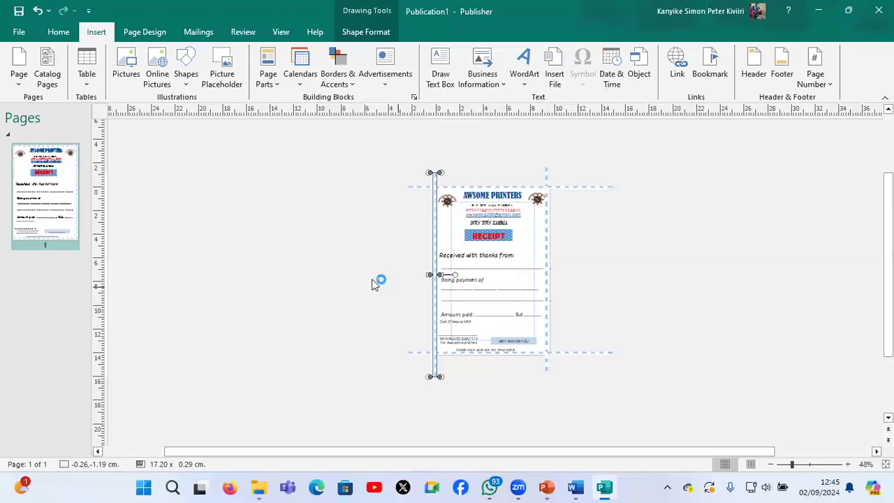
click(301, 274)
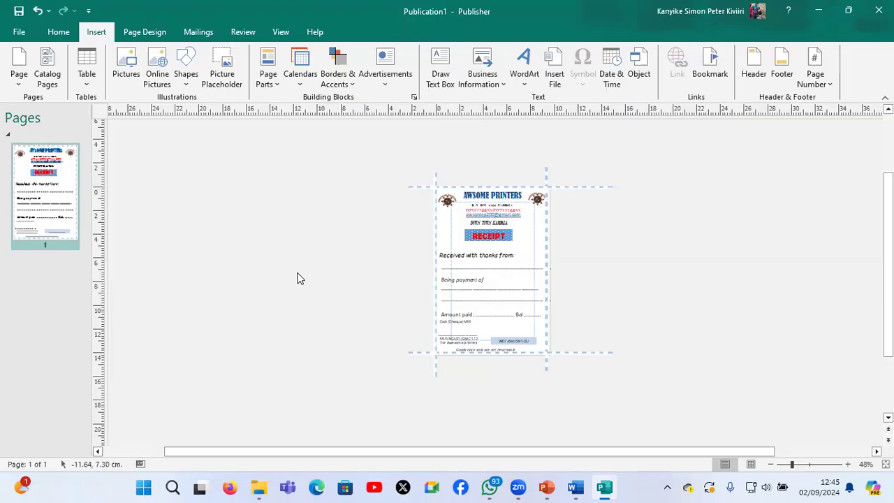
Check the print preview and the Page Setup options for fitting four receipt copies on one A4 sheet
key(ctrl+p)
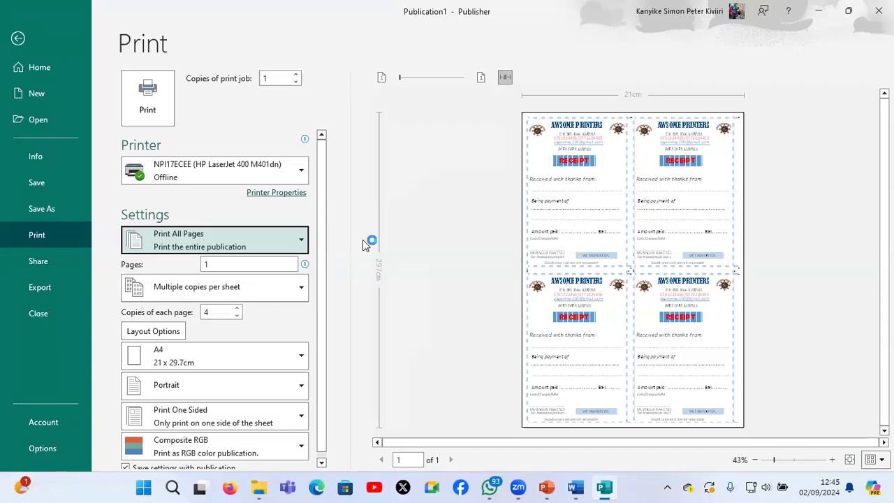
key(Escape)
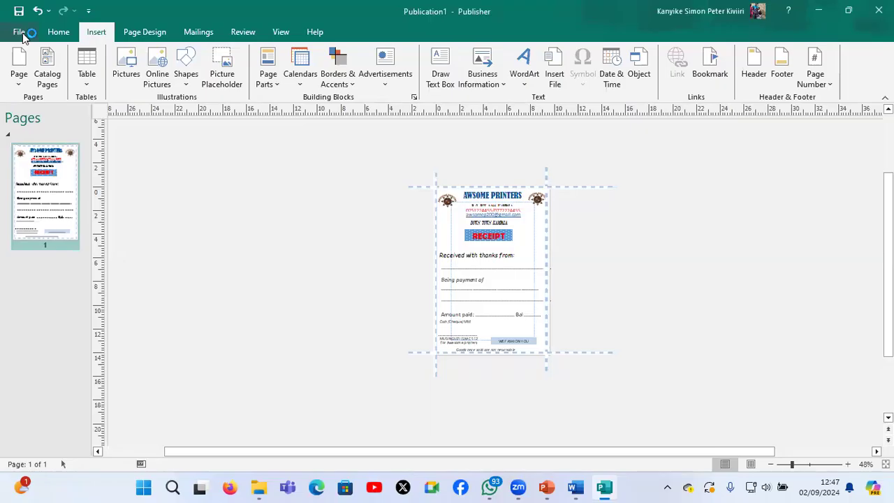
click(143, 32)
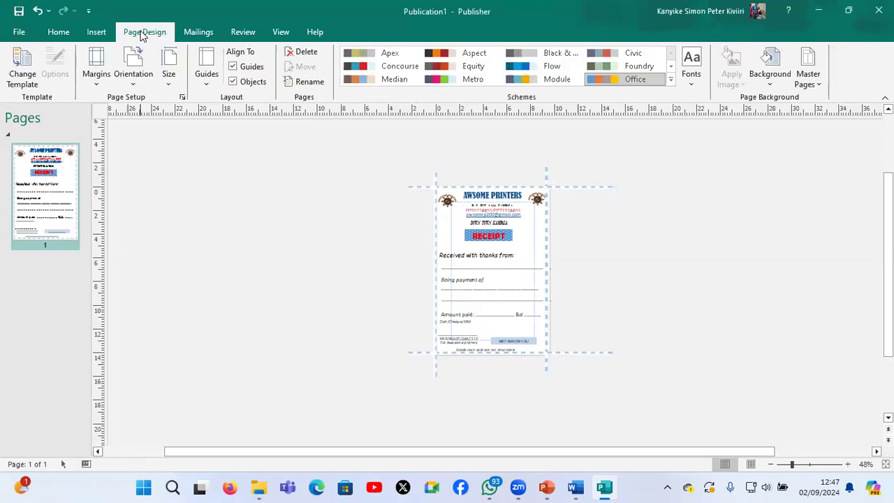
click(169, 77)
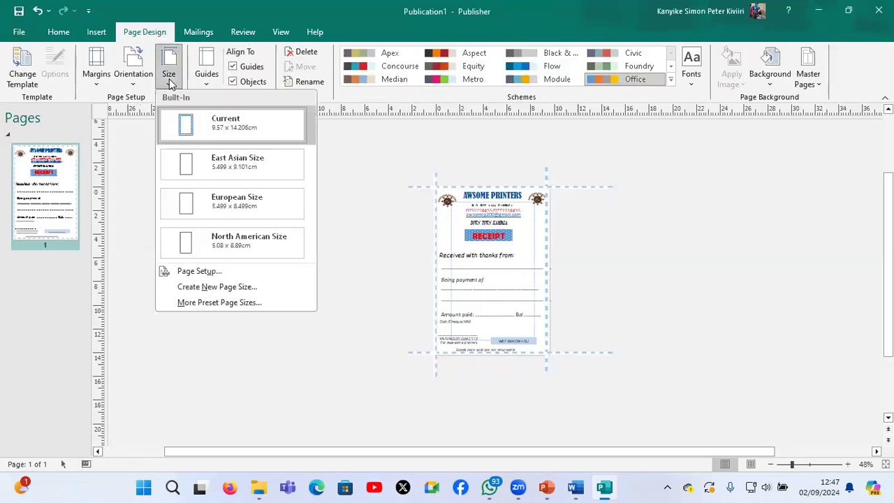
click(184, 271)
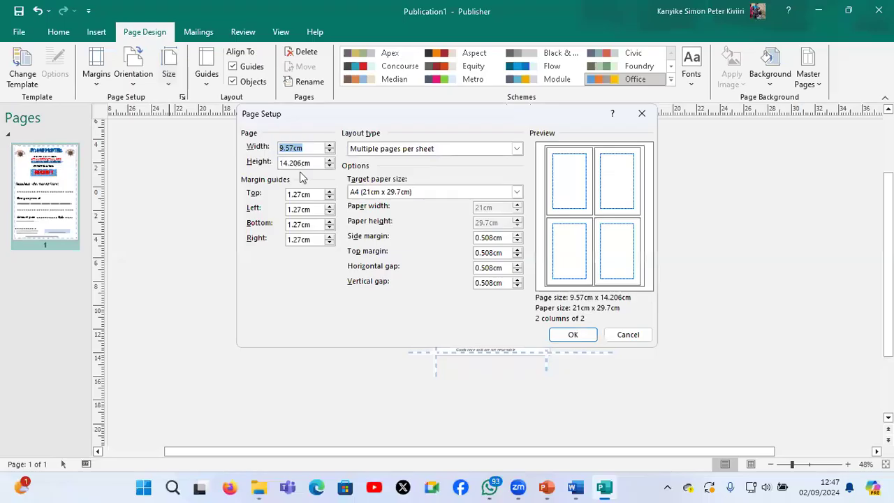
click(289, 165)
click(429, 196)
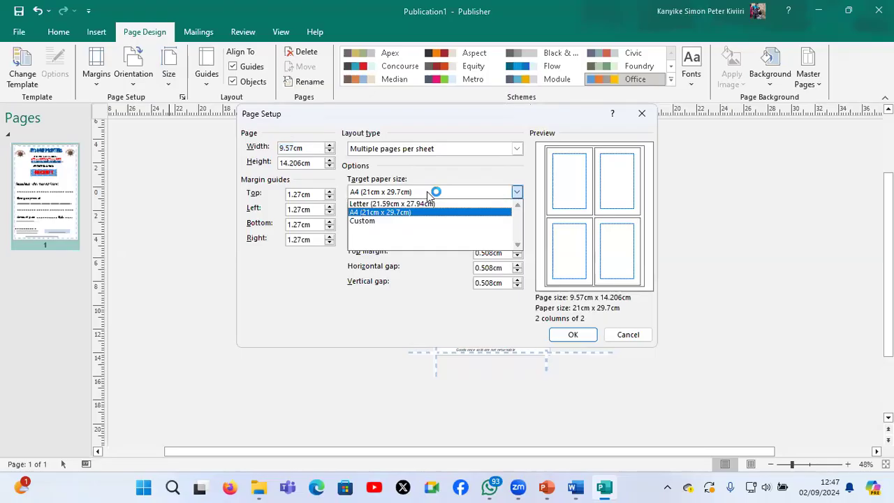
click(427, 195)
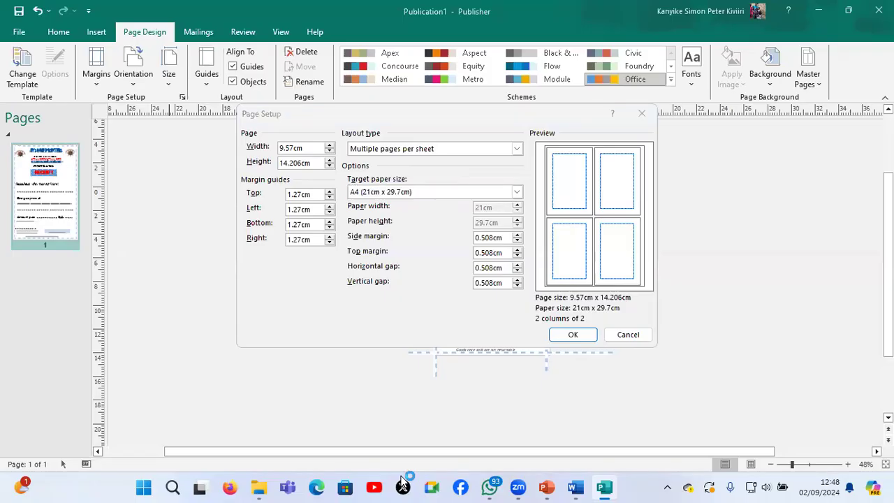
click(574, 335)
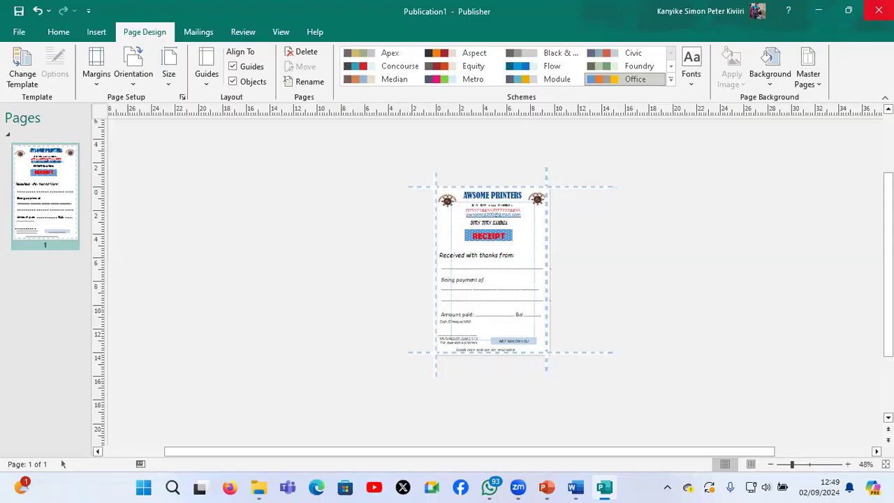
Close the publication, saving it to the Desktop with the candidate's full name as the file name
click(878, 10)
key(Escape)
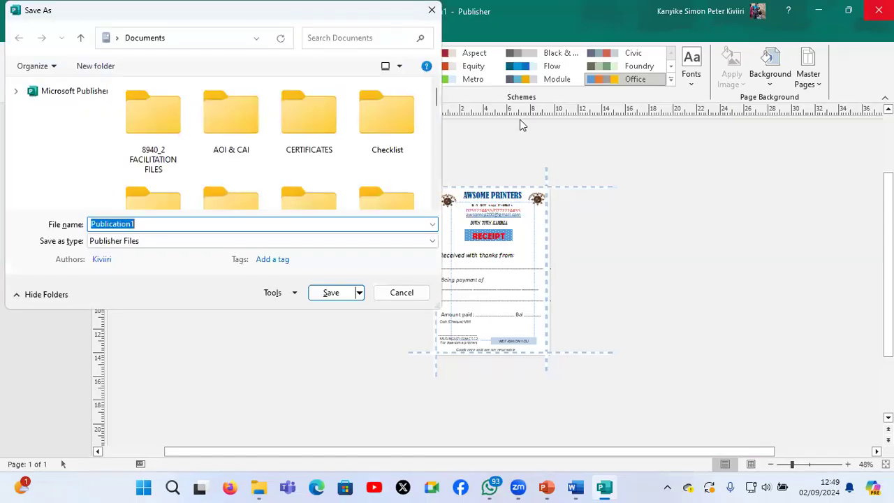
key(Caps_Lock)
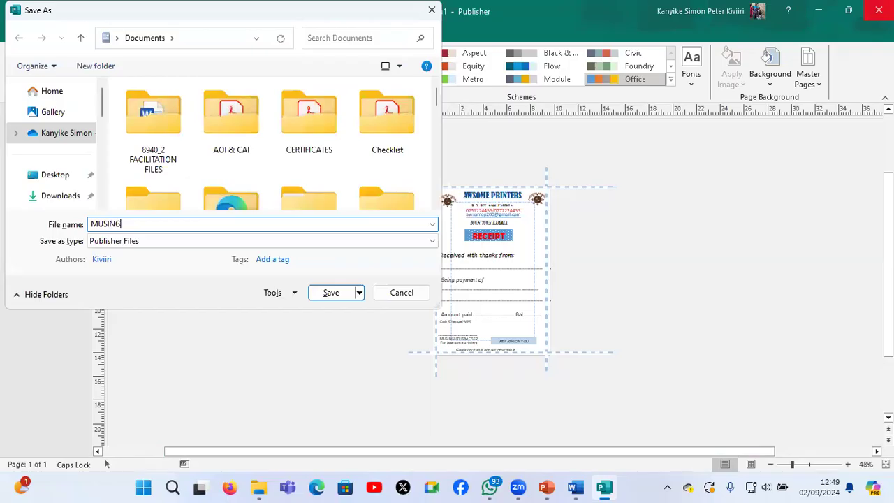
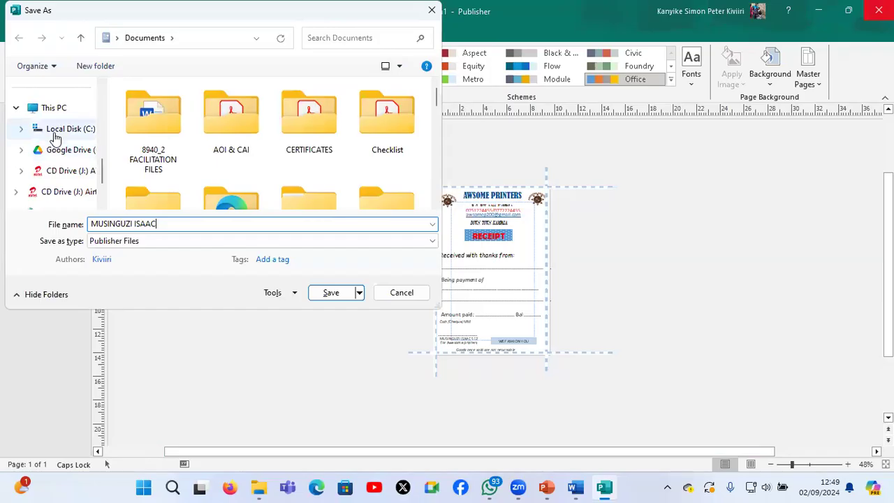
scroll(56, 153, up, 5)
click(57, 174)
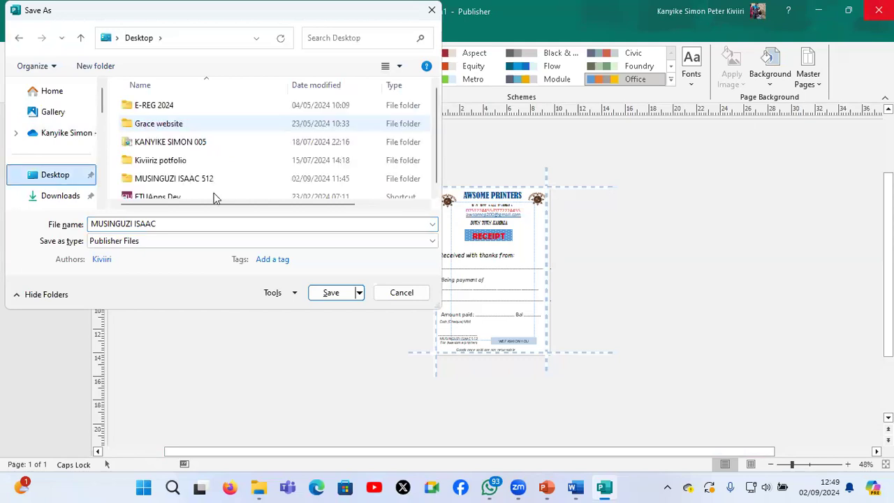
click(325, 295)
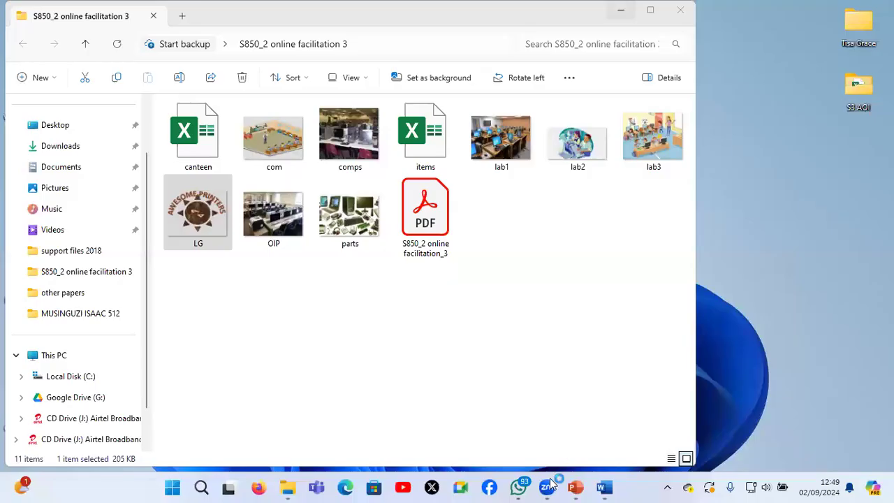
Minimize the support files window and switch to the S850/2 Facilitation presentation in PowerPoint
click(621, 10)
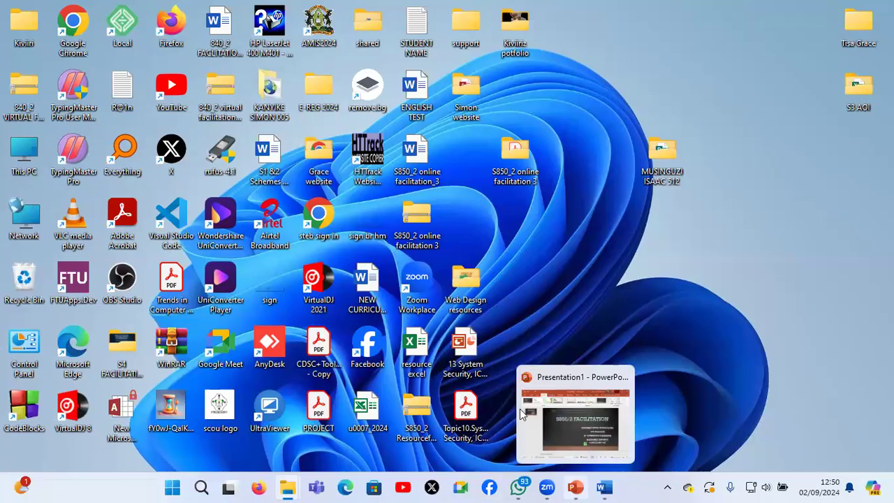
click(574, 487)
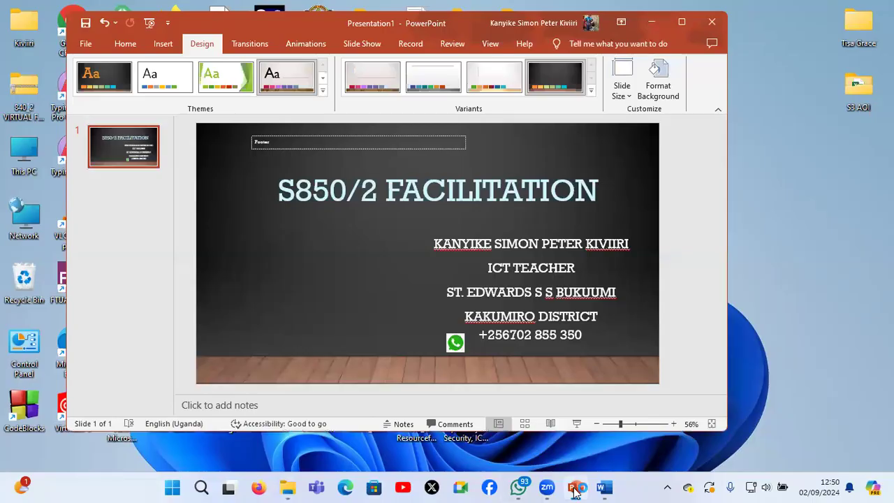